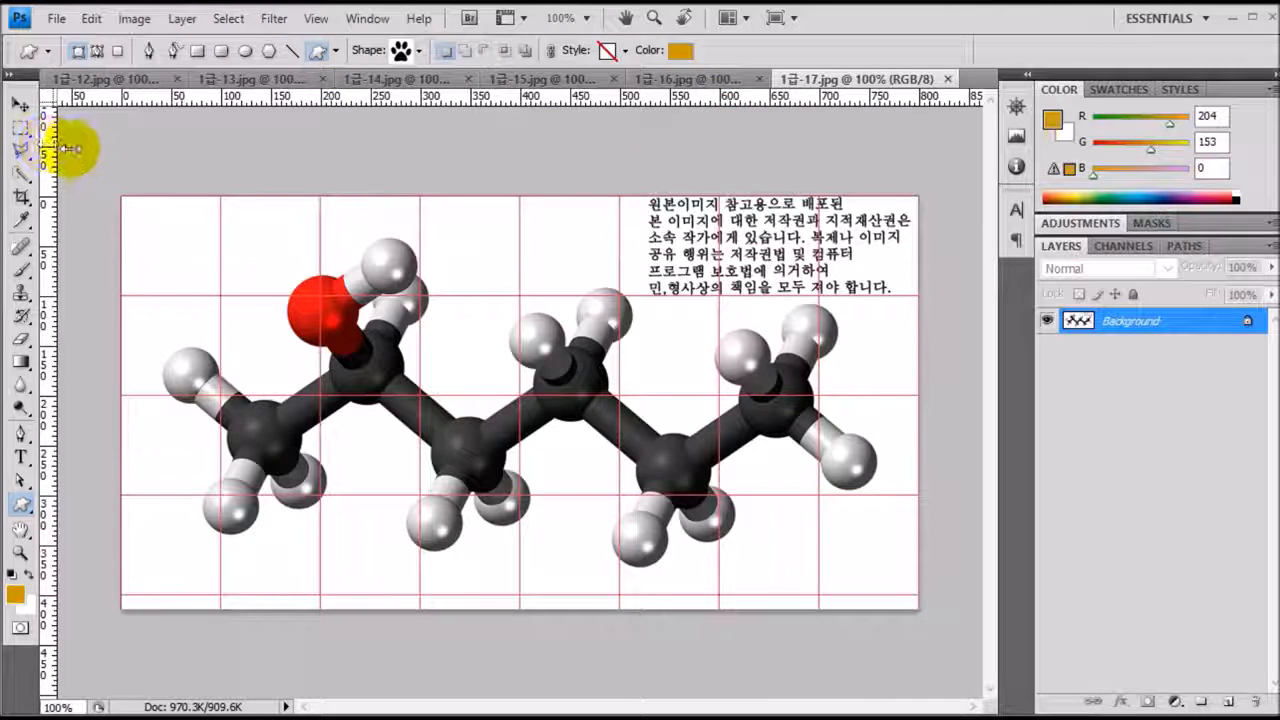
- Start a new document and name it with the registration number, candidate's name and suffix copied from the Notepad text
click(57, 20)
click(132, 46)
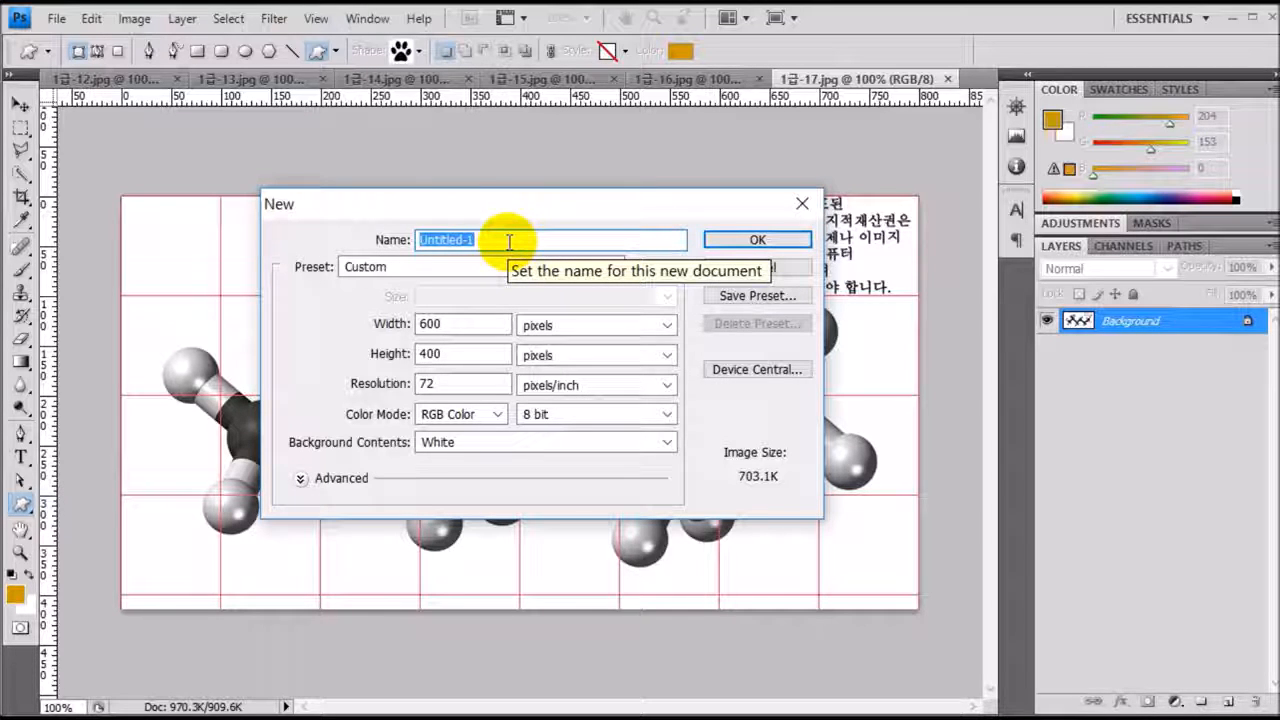
drag(695, 719, 670, 582)
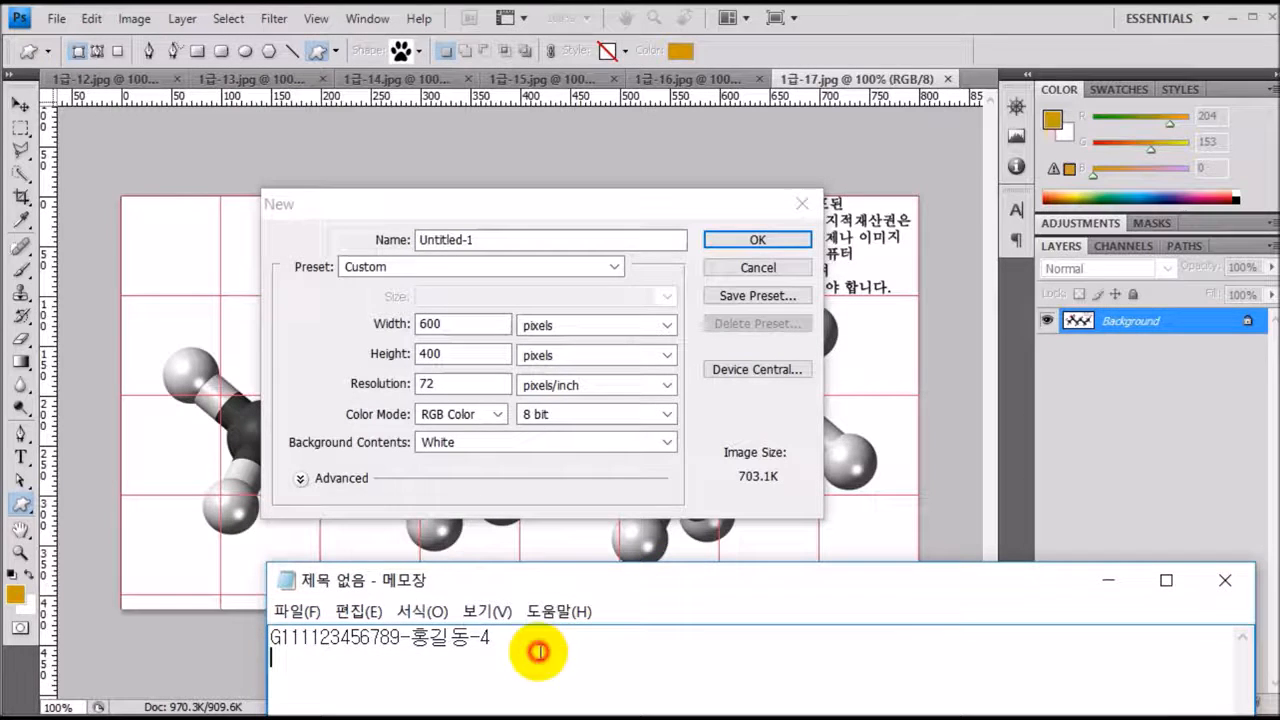
drag(541, 630, 234, 617)
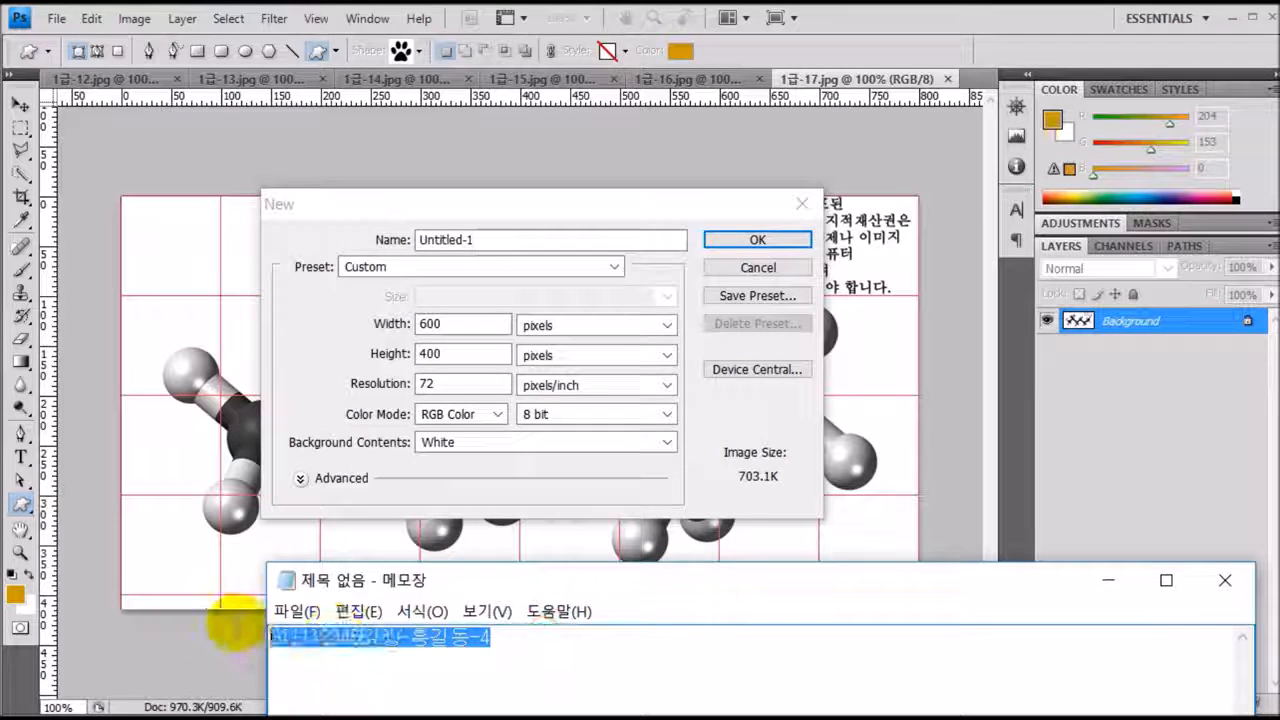
key(ctrl+c)
click(607, 244)
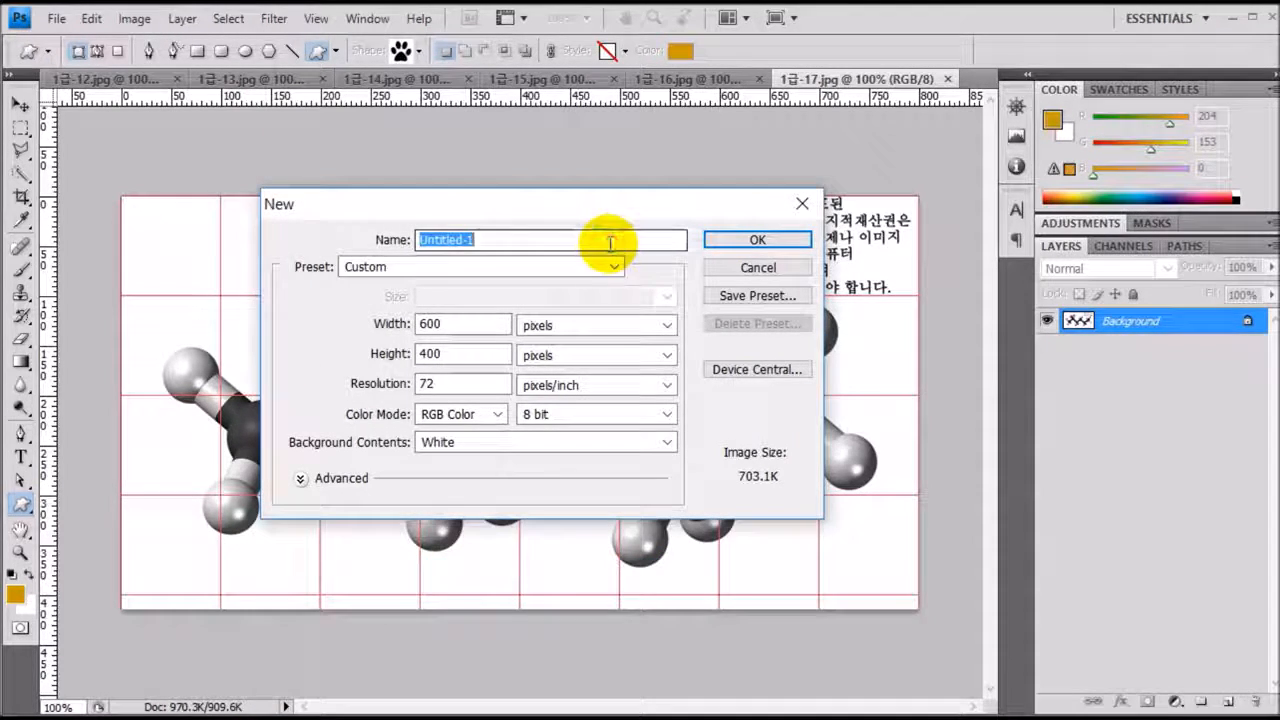
key(ctrl+v)
key(alt+Tab)
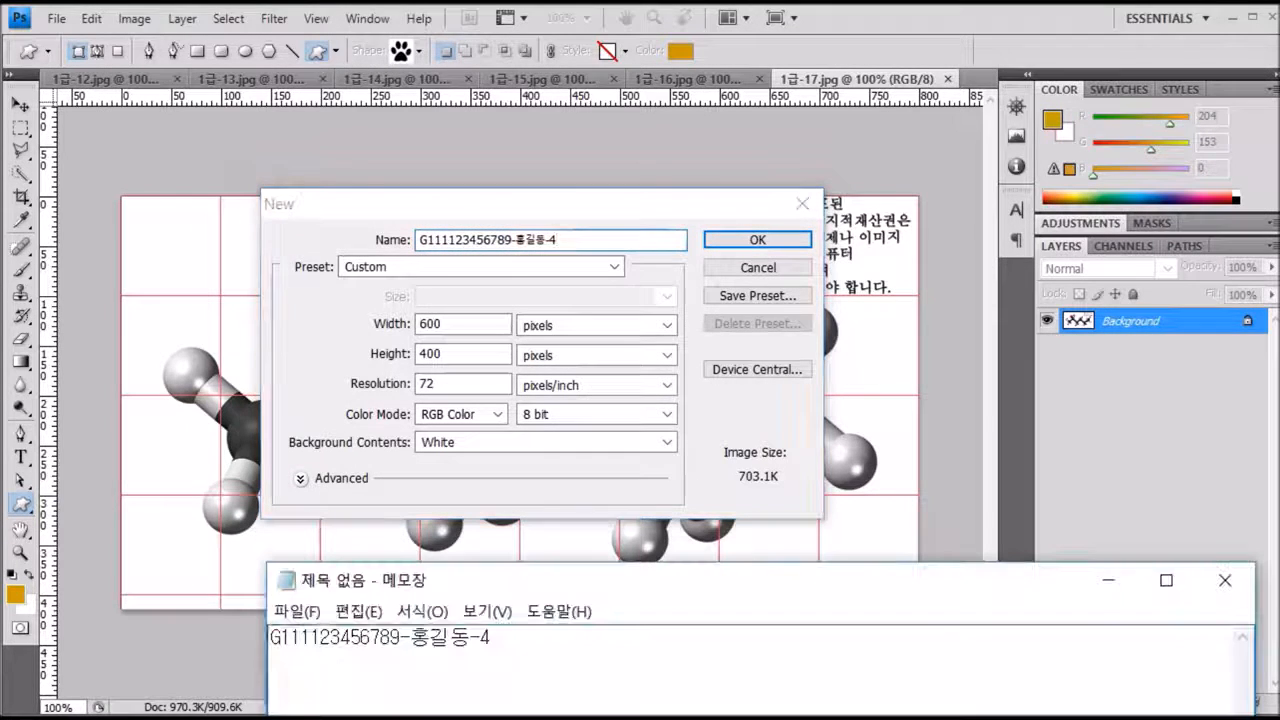
drag(731, 580, 765, 719)
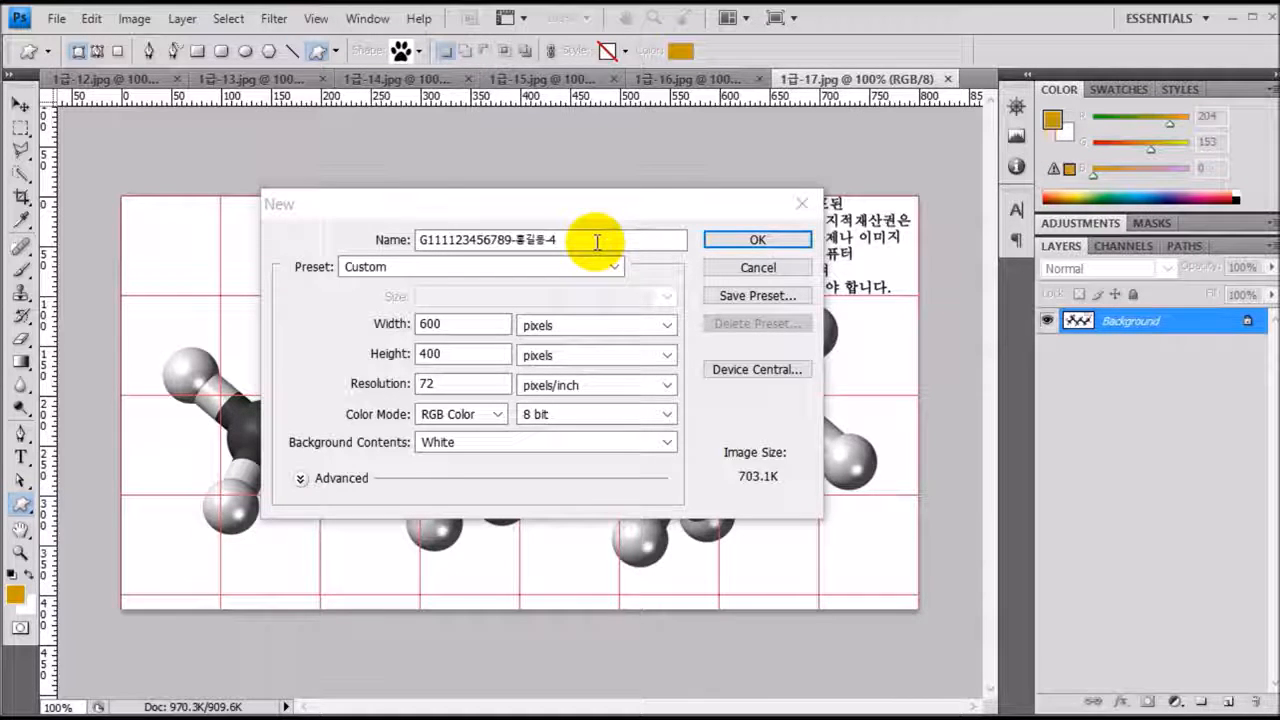
- Create the document at 600 by 400 pixels, 72 pixels/inch, with a white background
click(470, 325)
drag(451, 324, 400, 331)
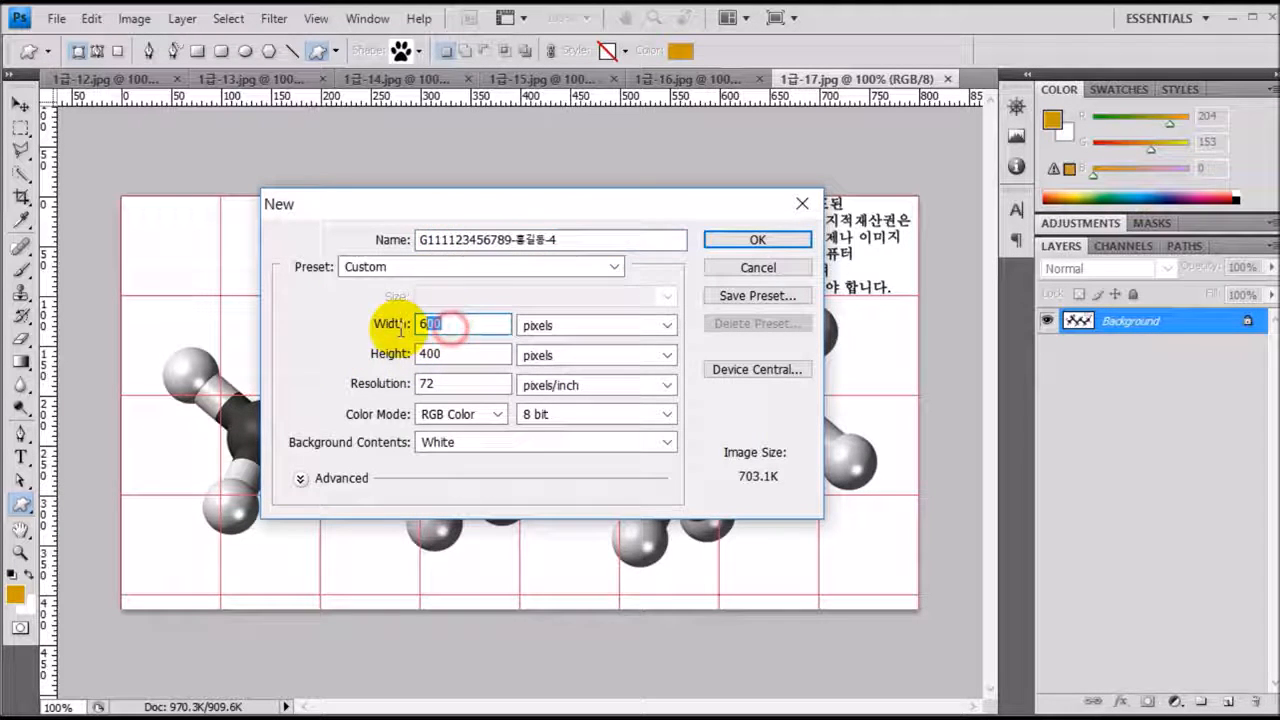
text(600)
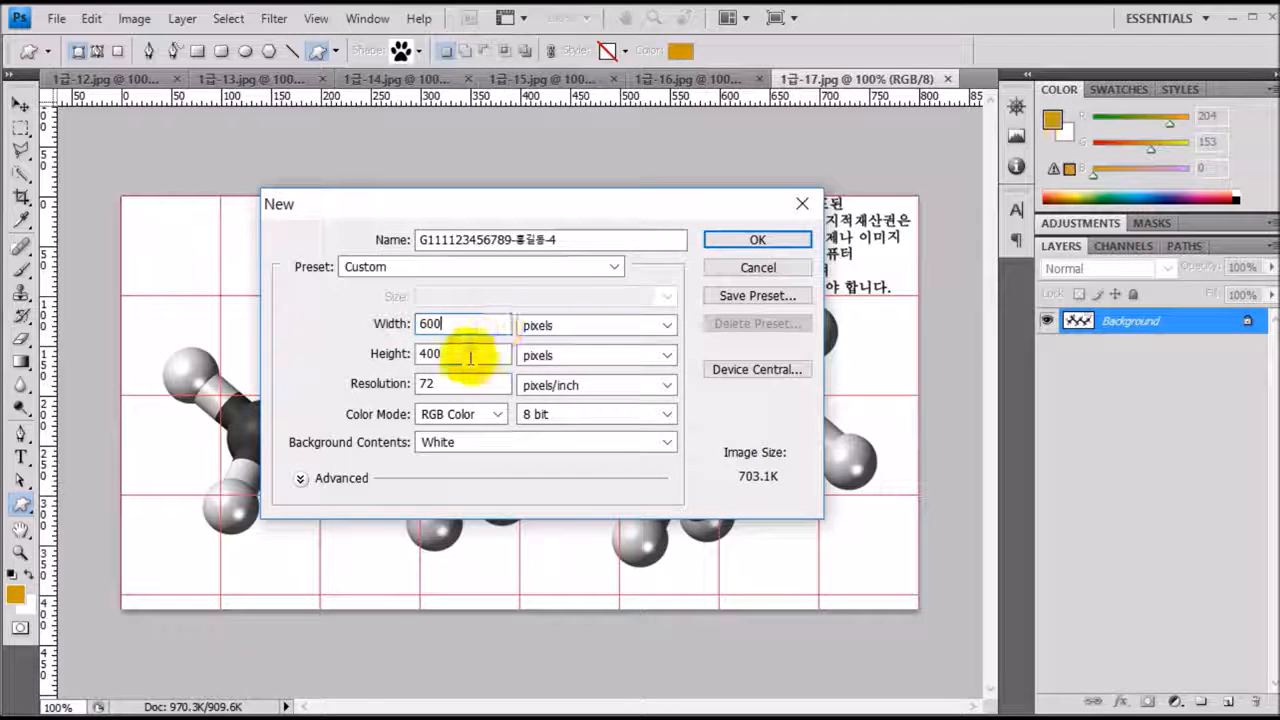
drag(469, 356, 371, 365)
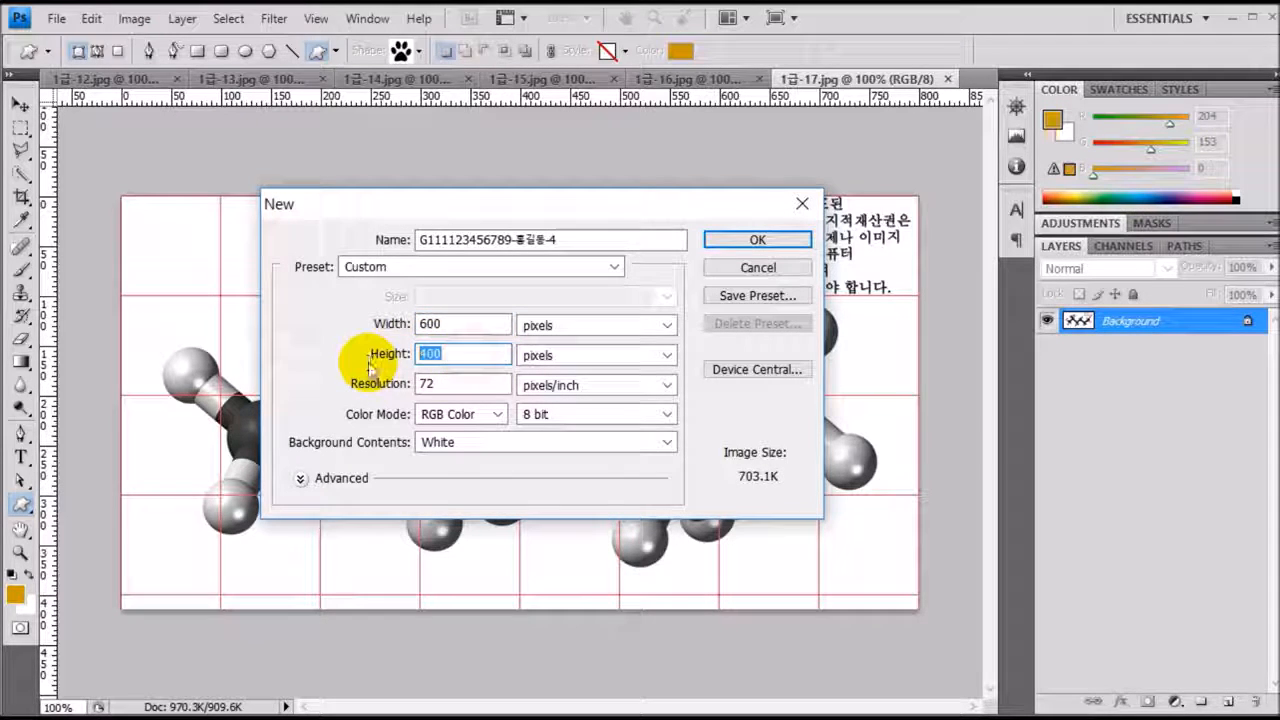
text(400)
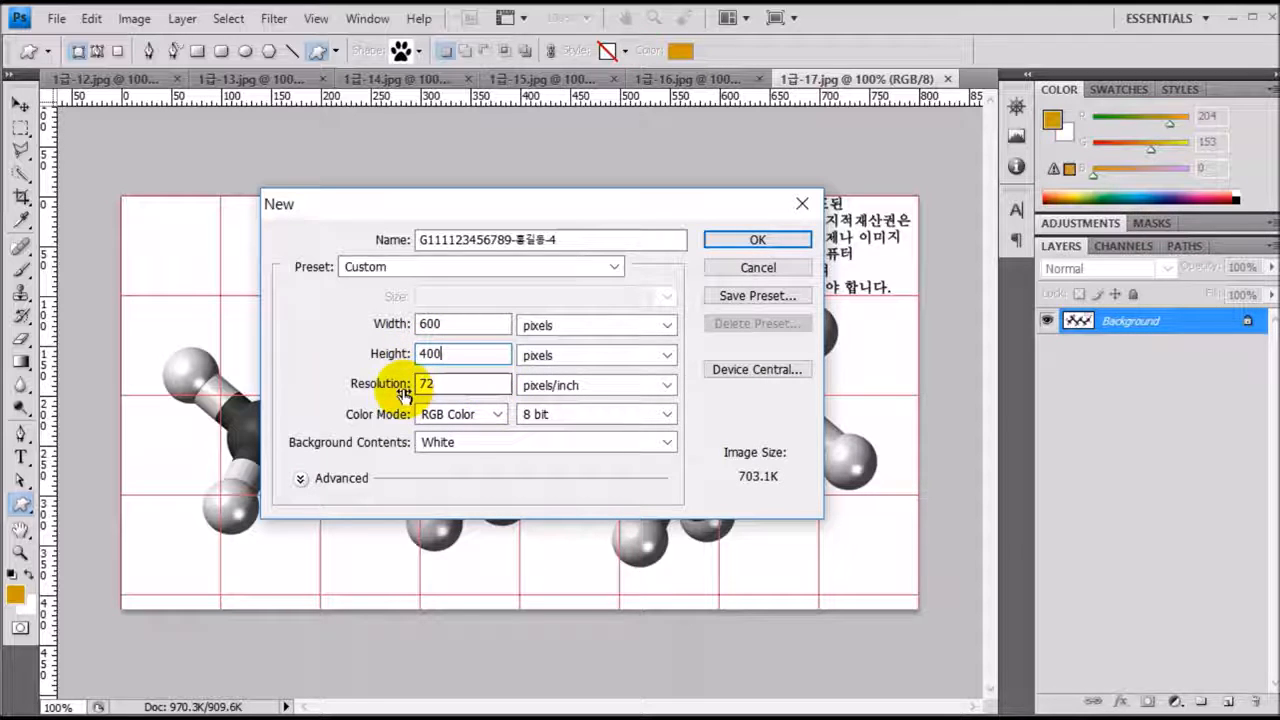
drag(452, 384, 405, 384)
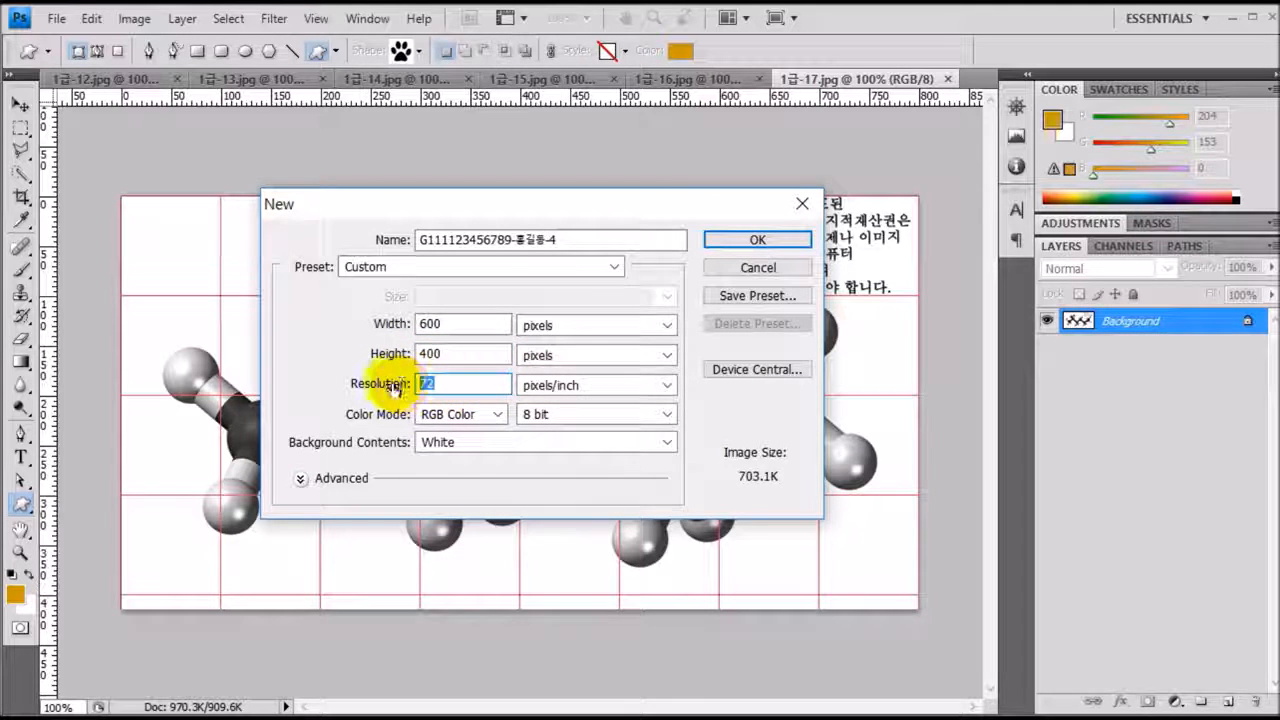
click(450, 443)
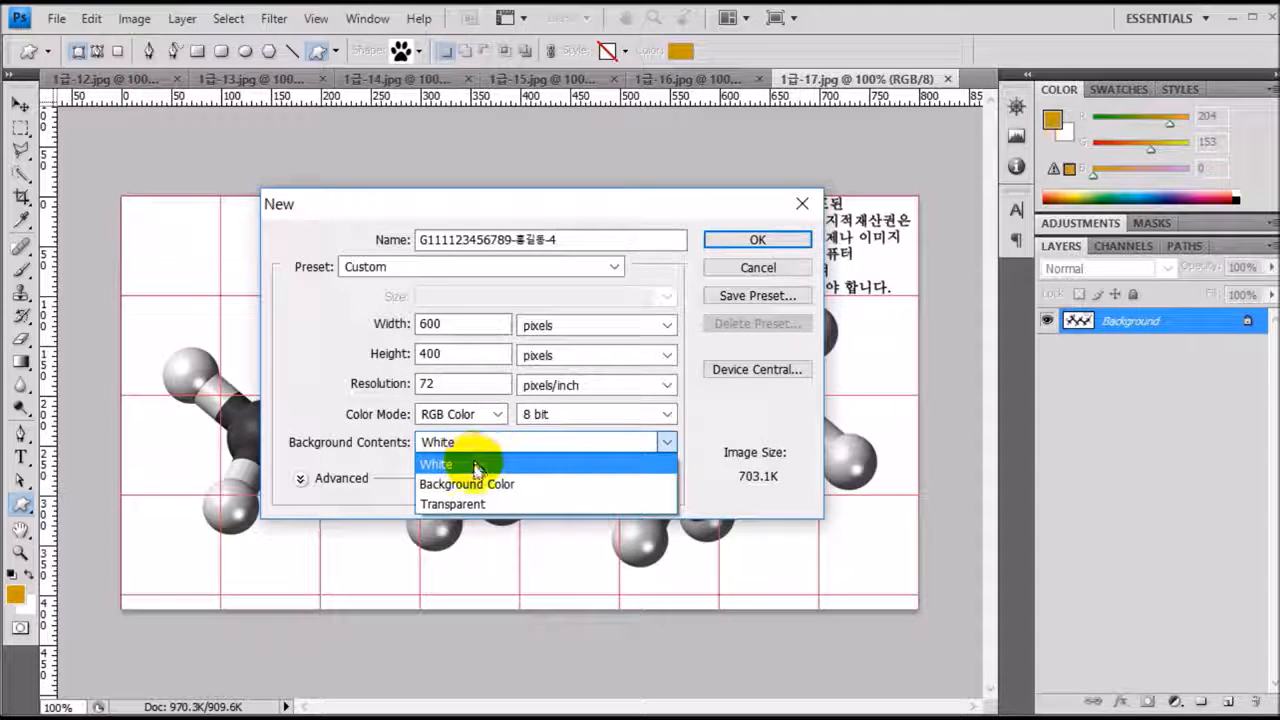
click(474, 464)
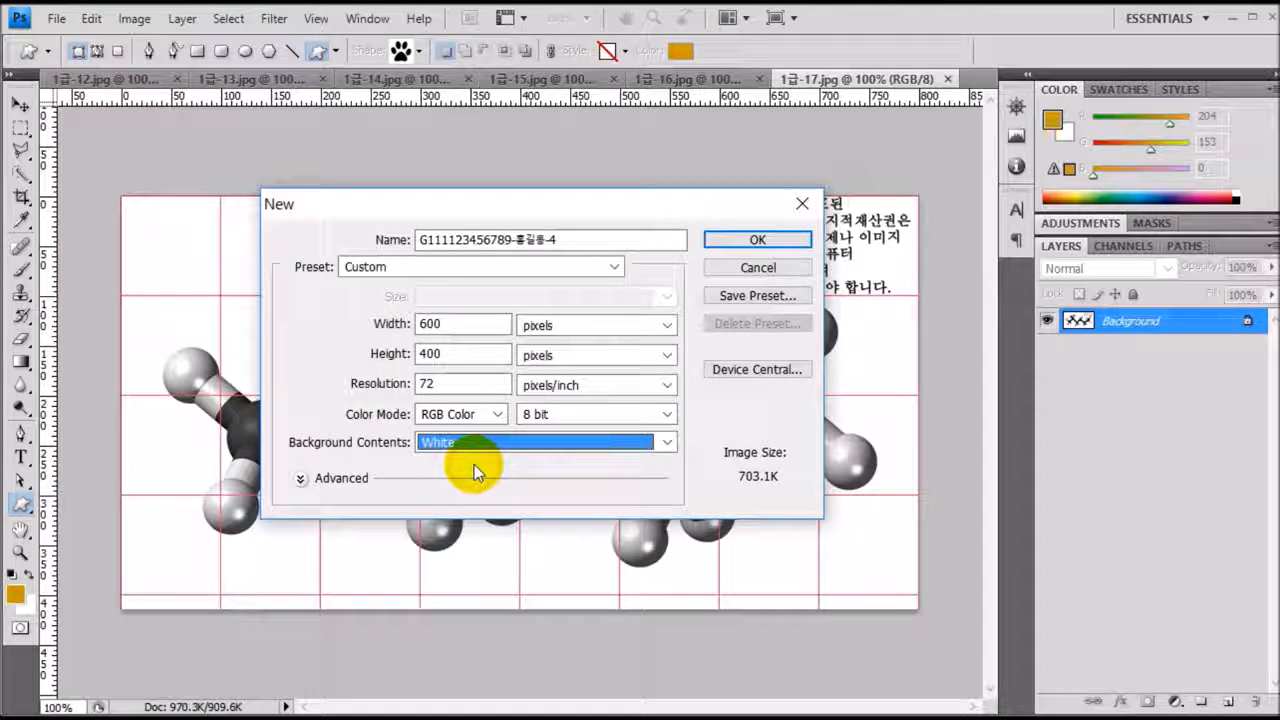
click(745, 240)
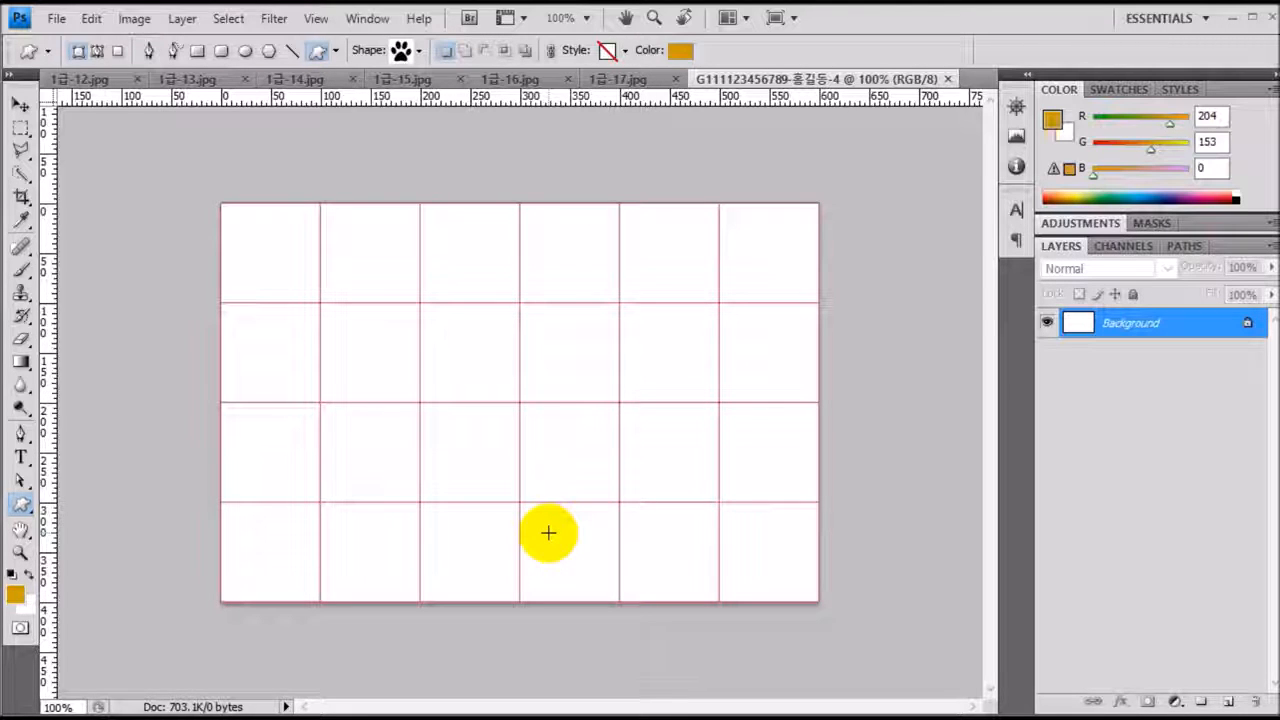
- Hide the grid and rulers on the blank canvas, and turn both back on
key(ctrl+')
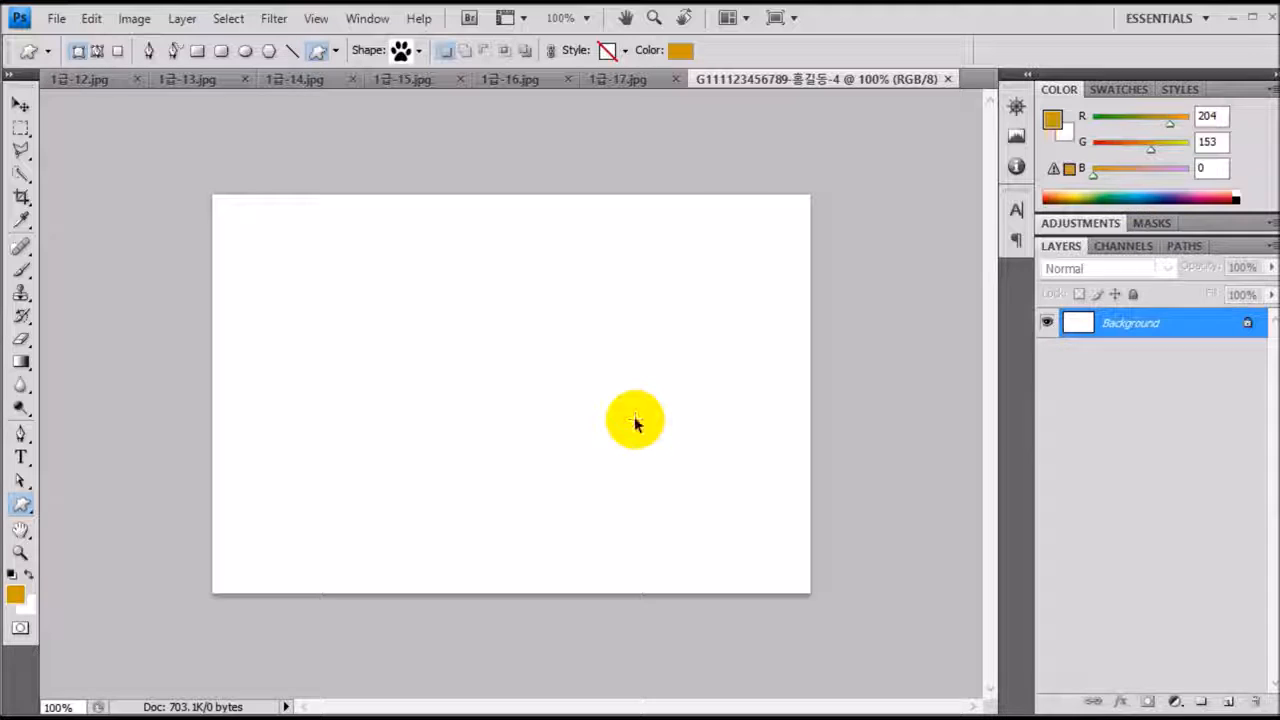
key(ctrl+r)
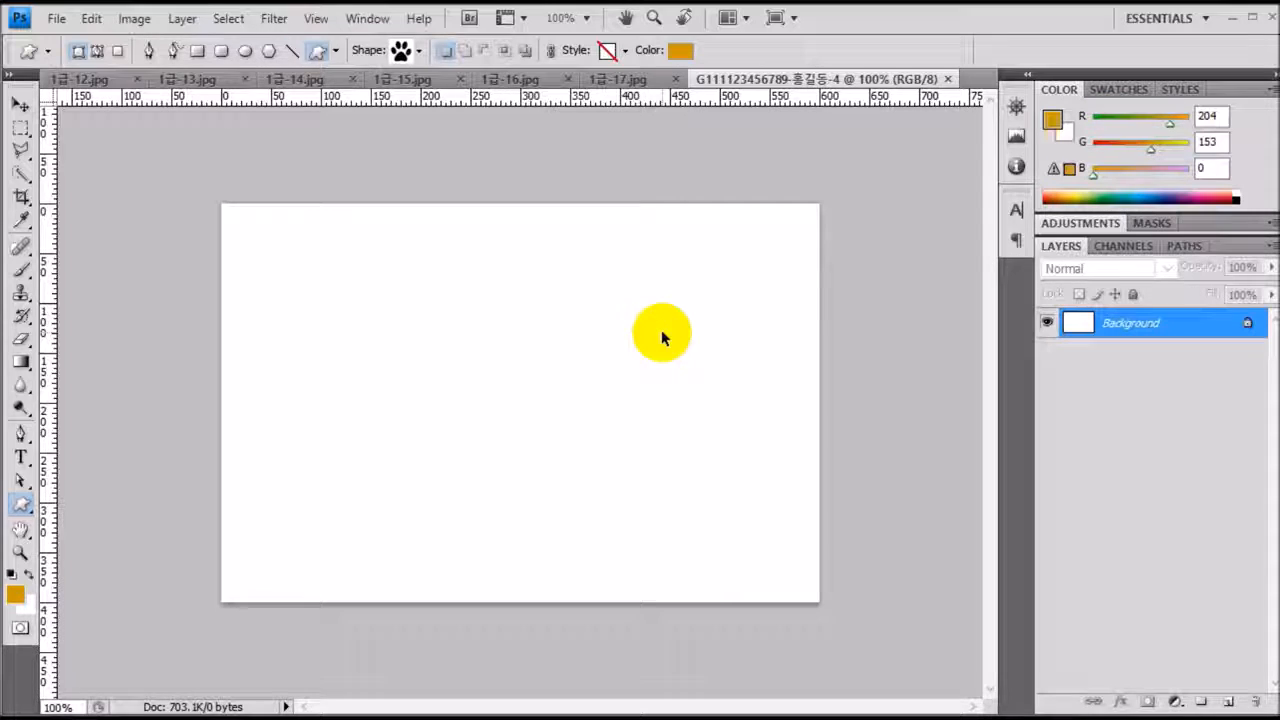
key(ctrl+apostrophe)
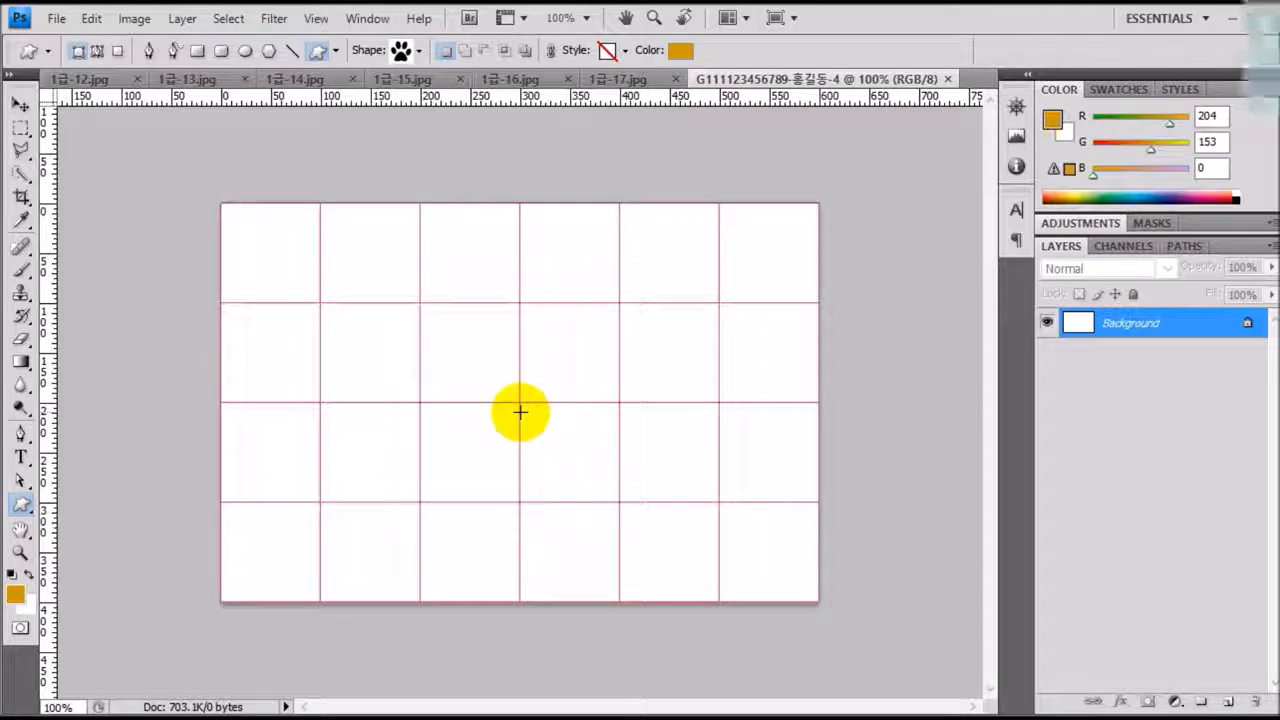
- Set the foreground color to #cc9900 and fill the Background layer with it
click(15, 600)
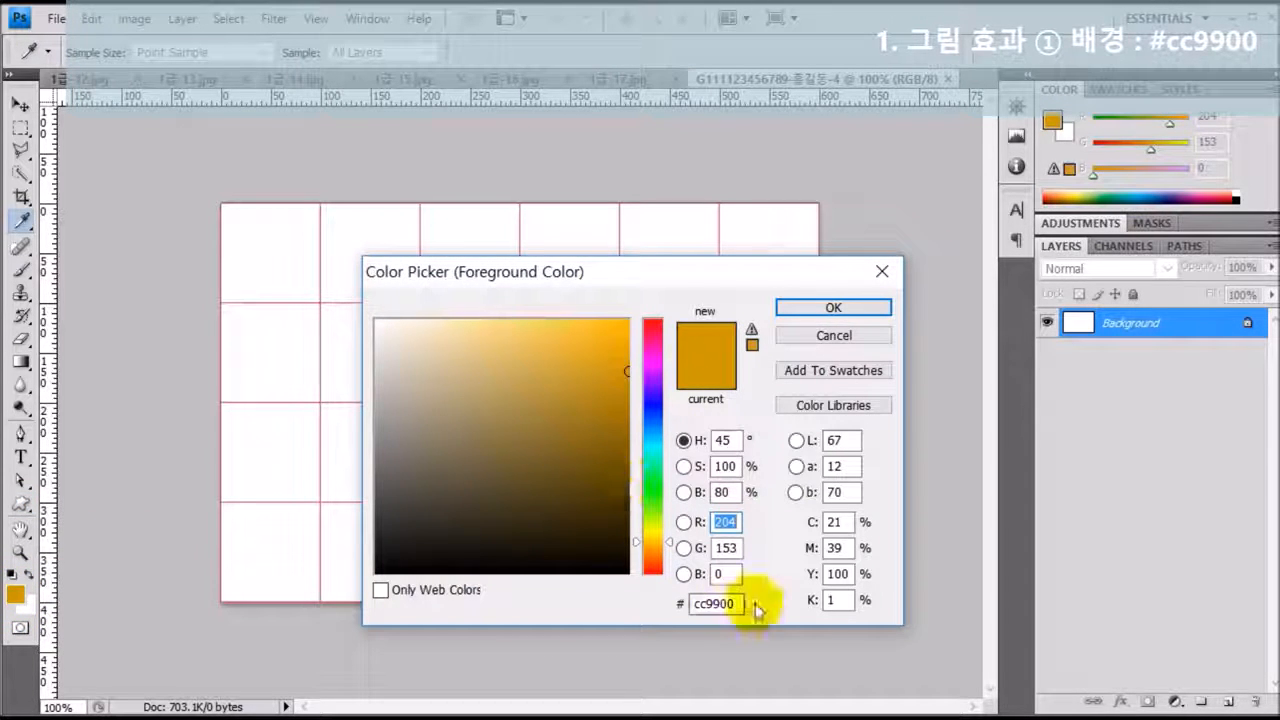
drag(757, 606, 620, 603)
text(cc9900)
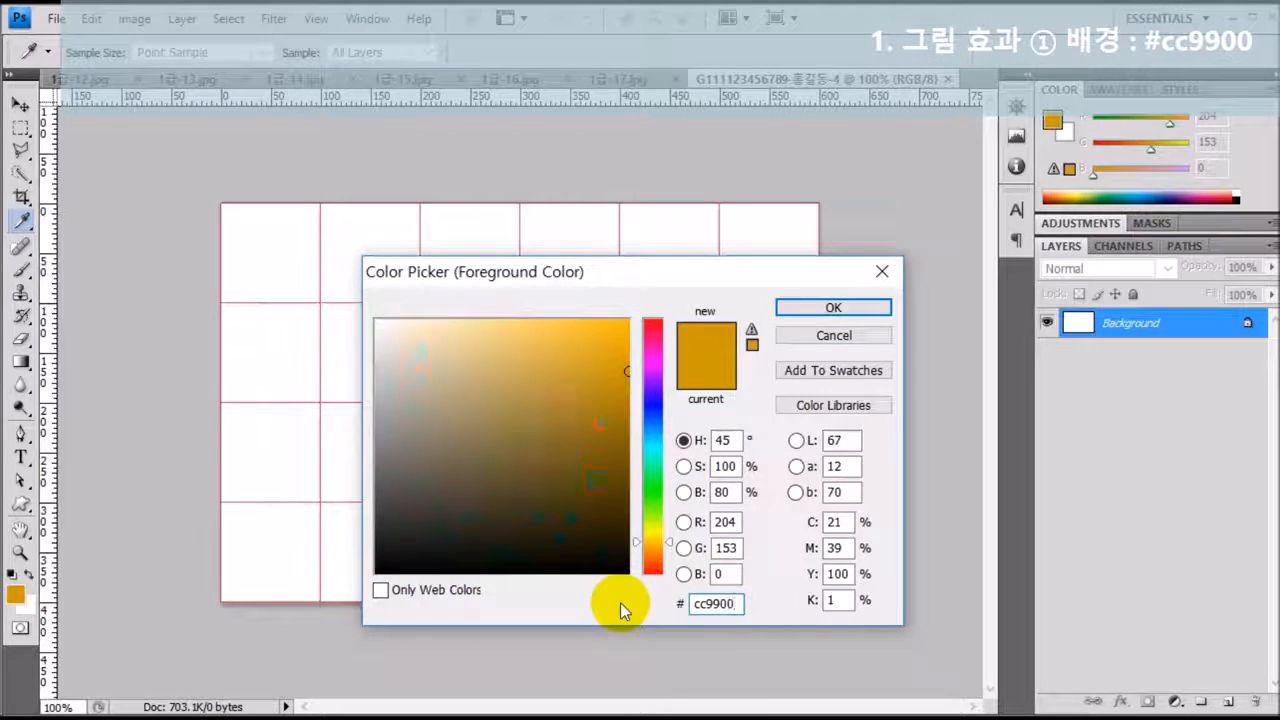
key(Return)
key(u)
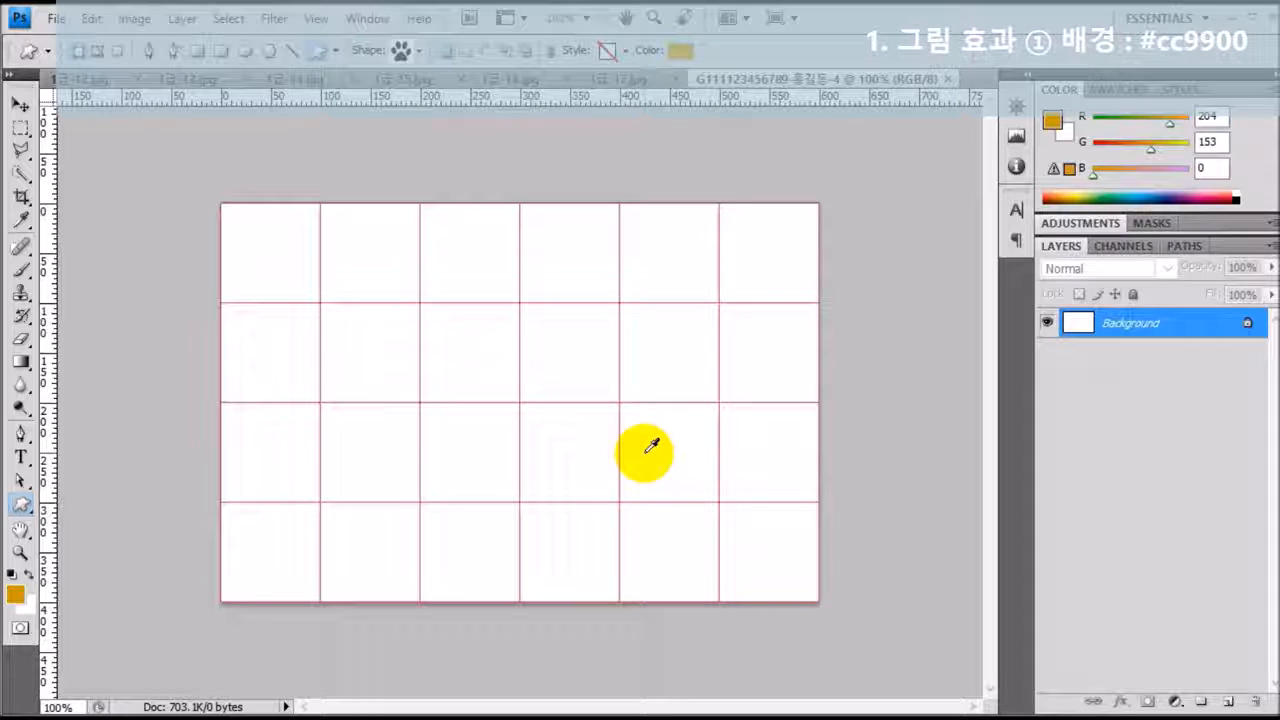
key(alt+BackSpace)
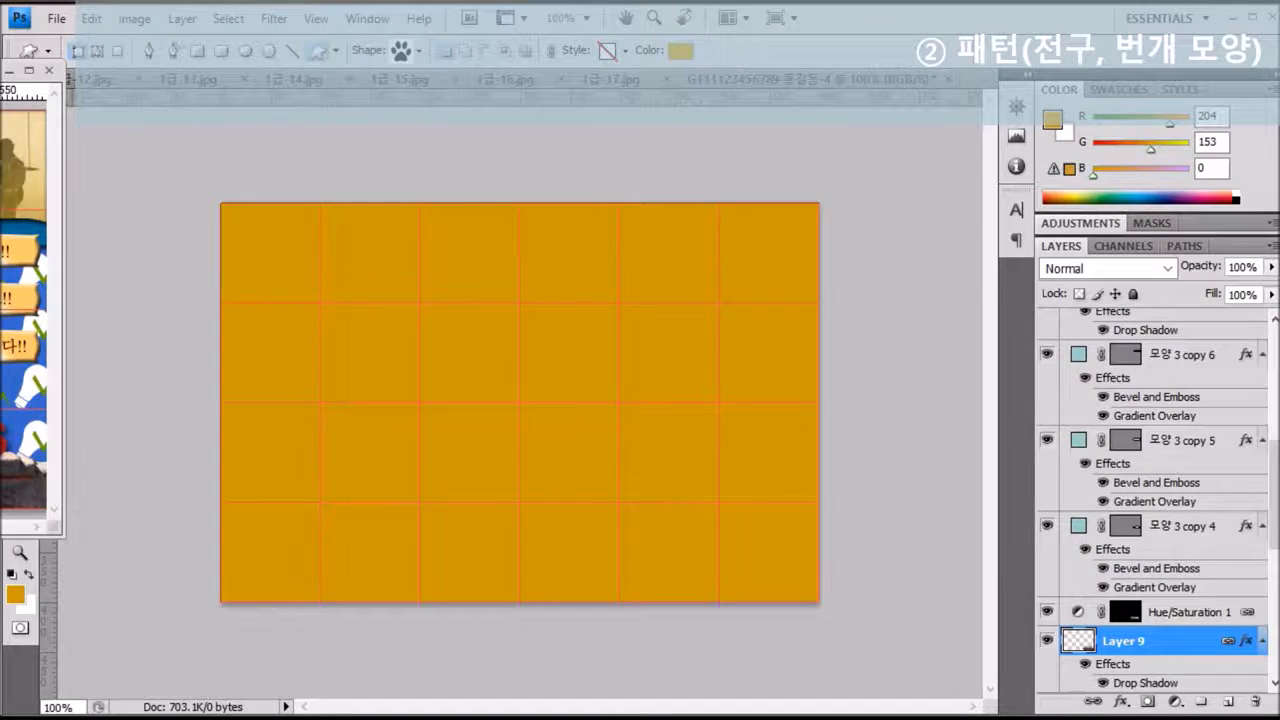
- Bring the finished sample poster into view and gauge the bulb pattern's tile size with two horizontal guides
drag(2, 70, 631, 128)
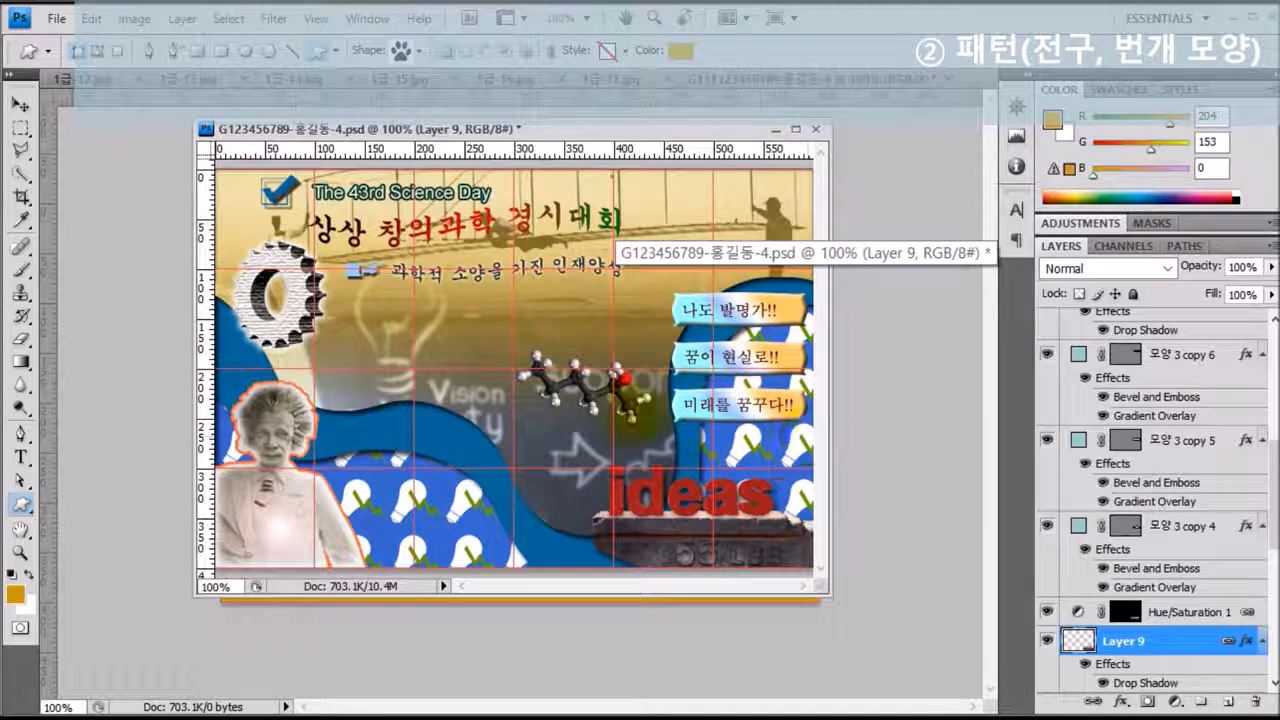
drag(428, 150, 453, 478)
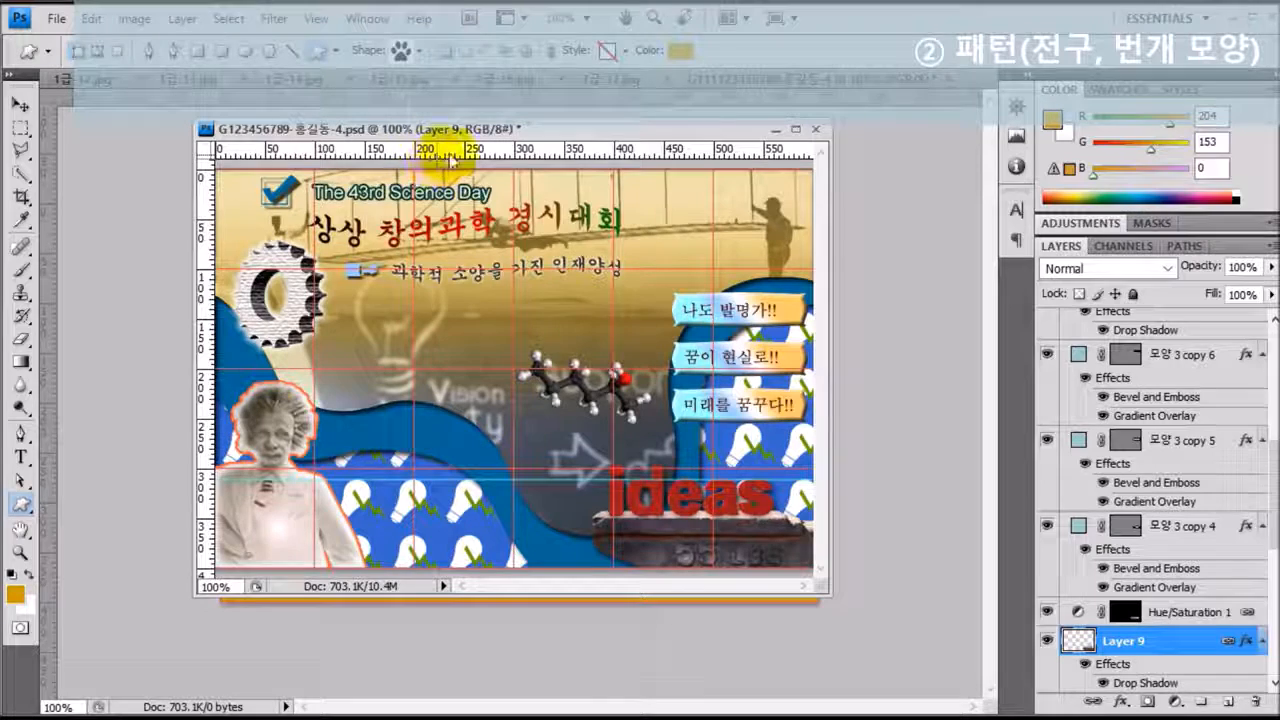
drag(453, 152, 481, 536)
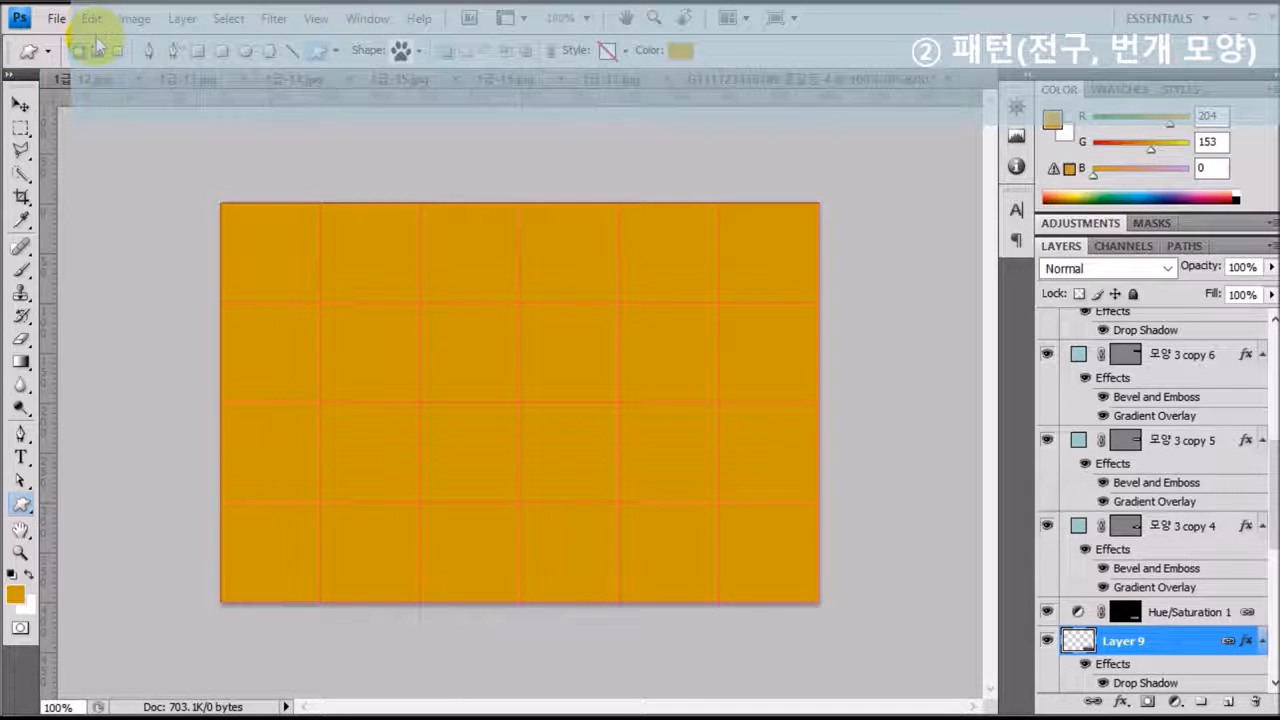
- Create a new 60 by 60 pixel document with a transparent background for the pattern
click(57, 22)
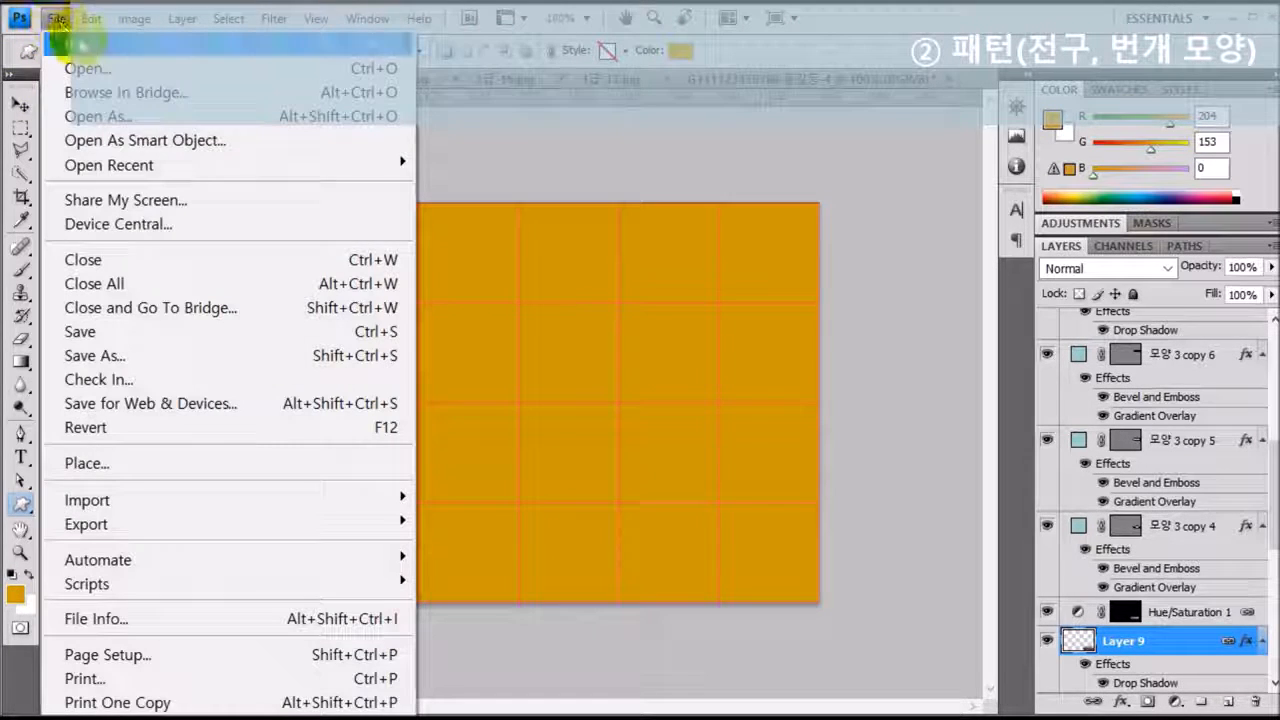
click(78, 38)
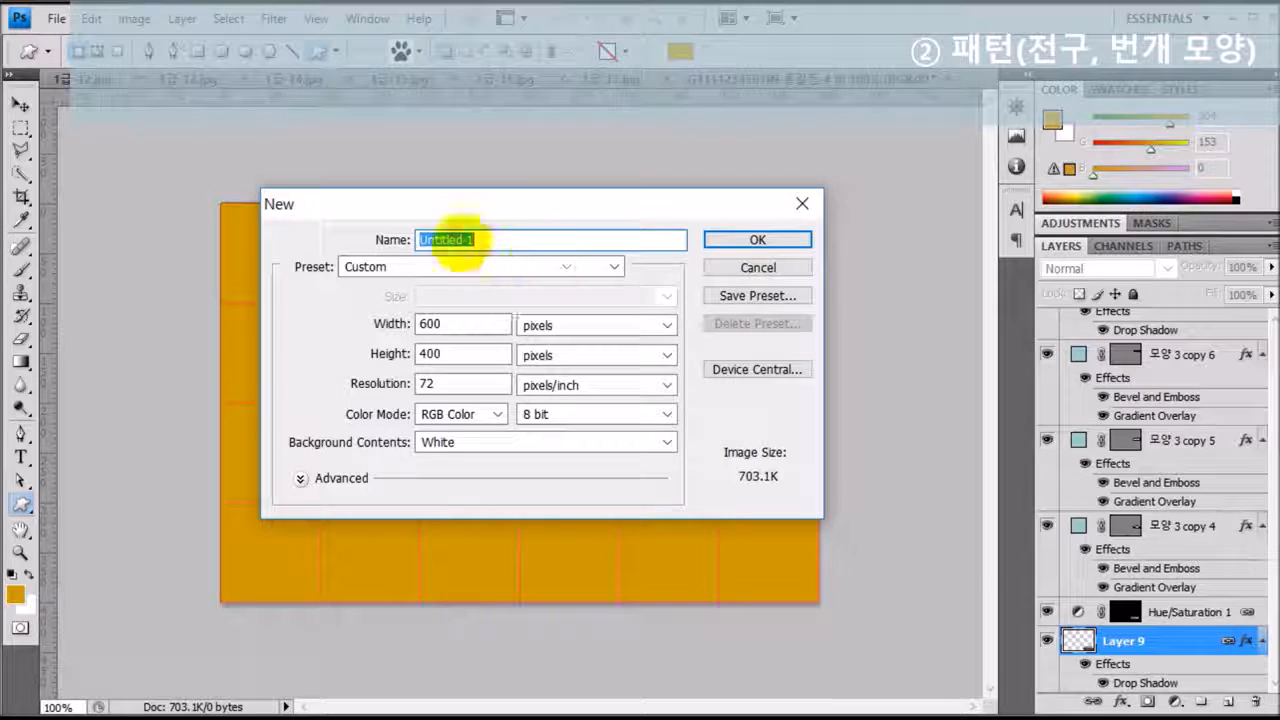
double_click(471, 325)
text(60)
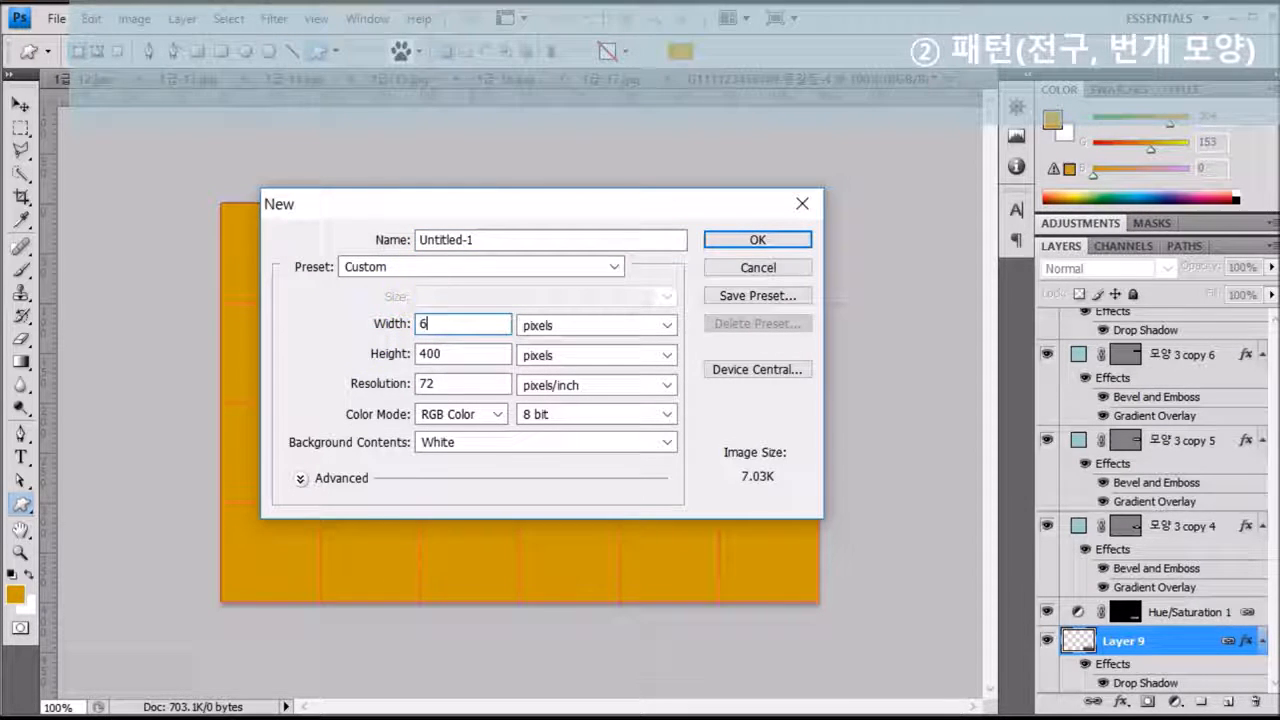
key(Tab)
text(60)
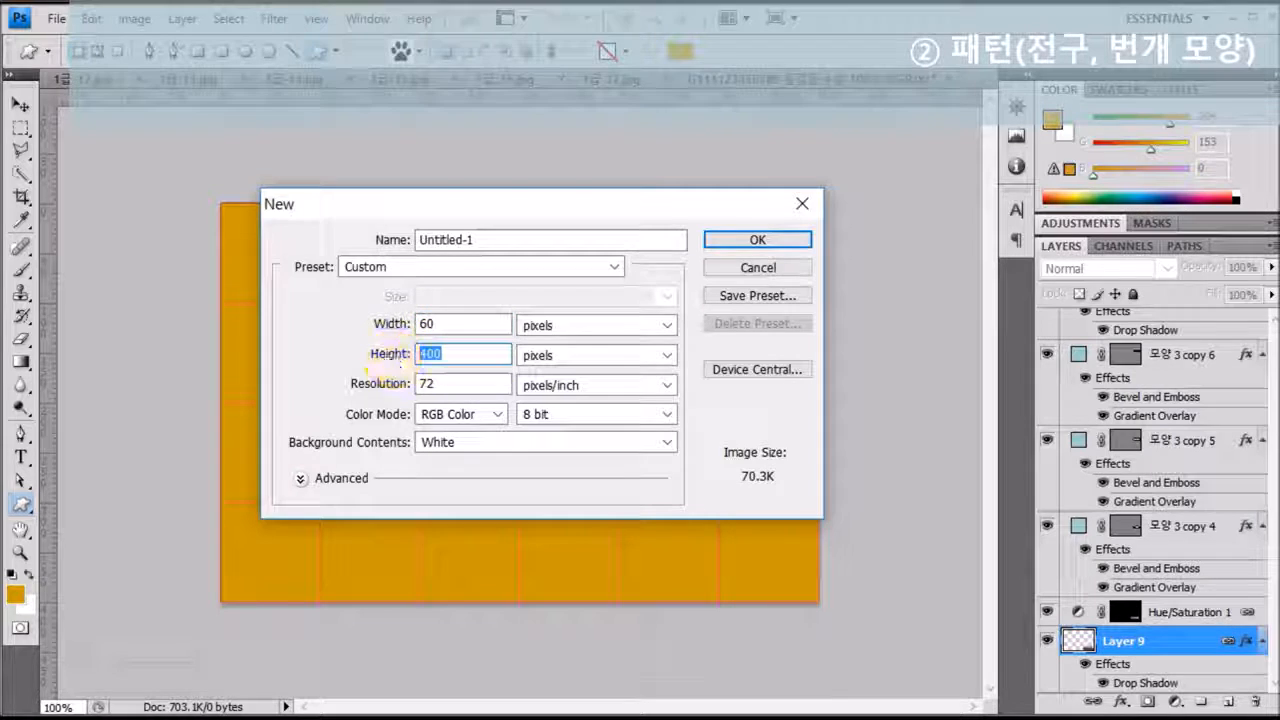
click(486, 443)
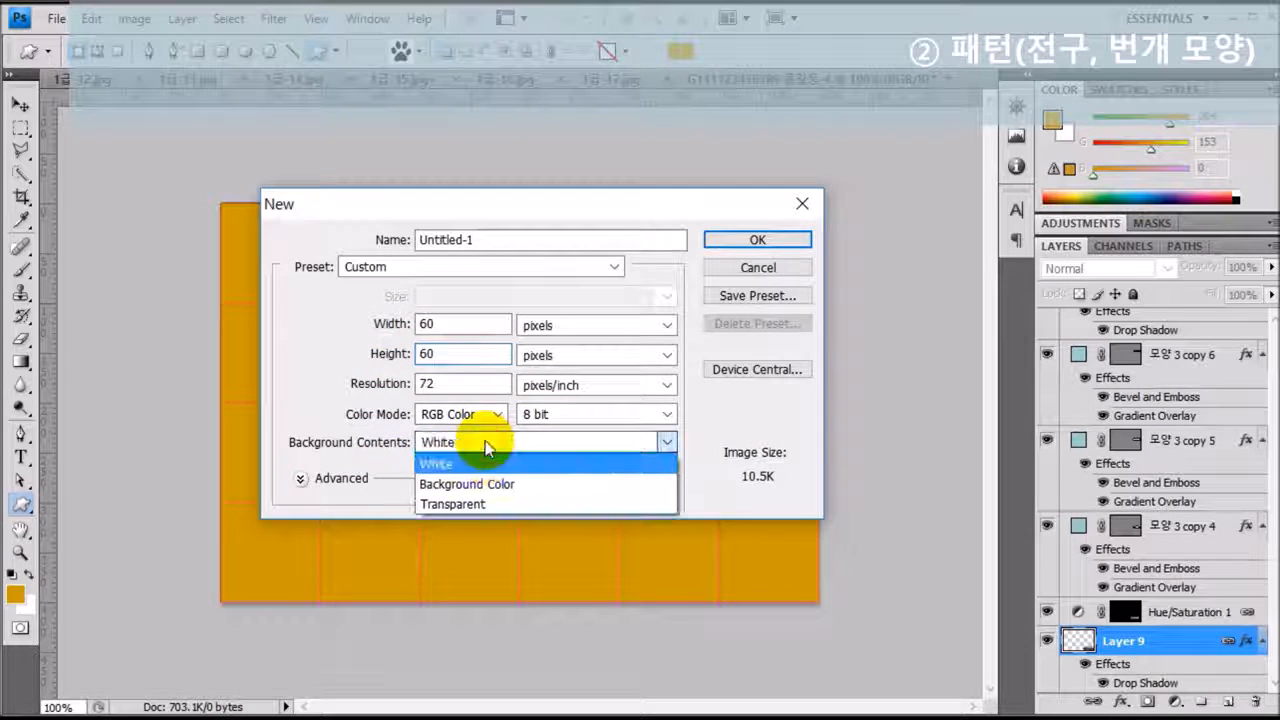
click(485, 504)
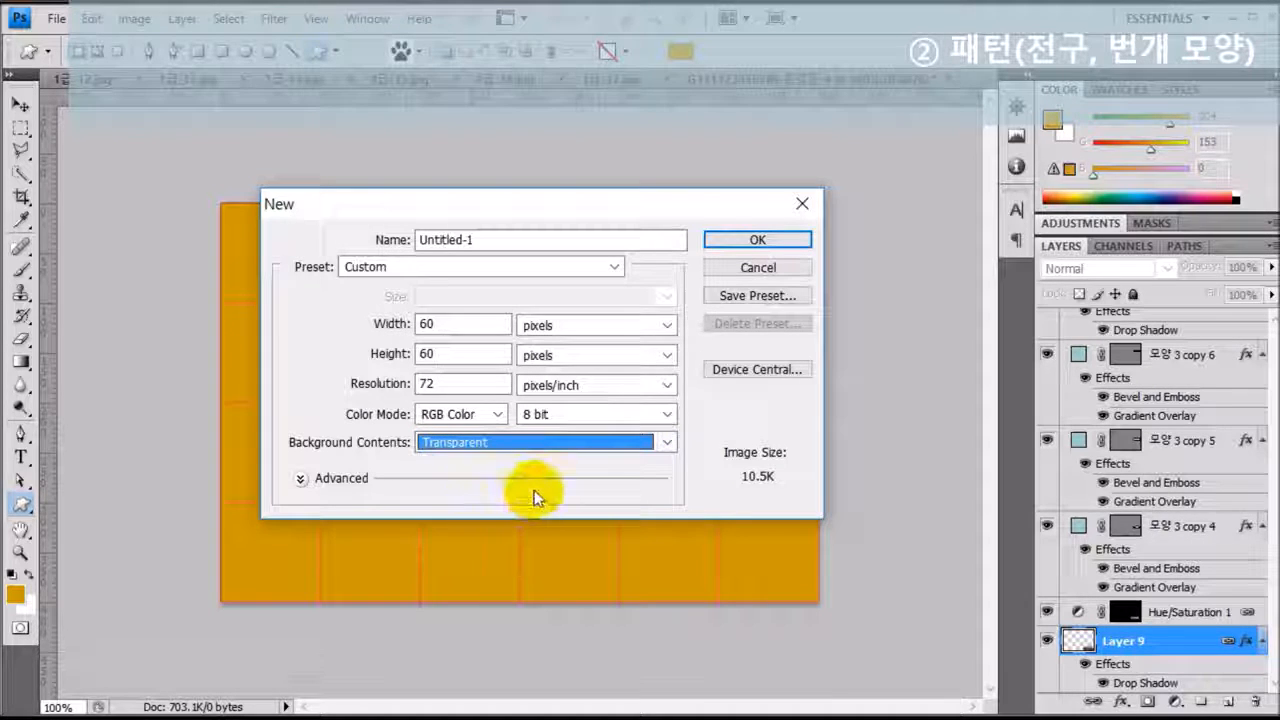
click(758, 240)
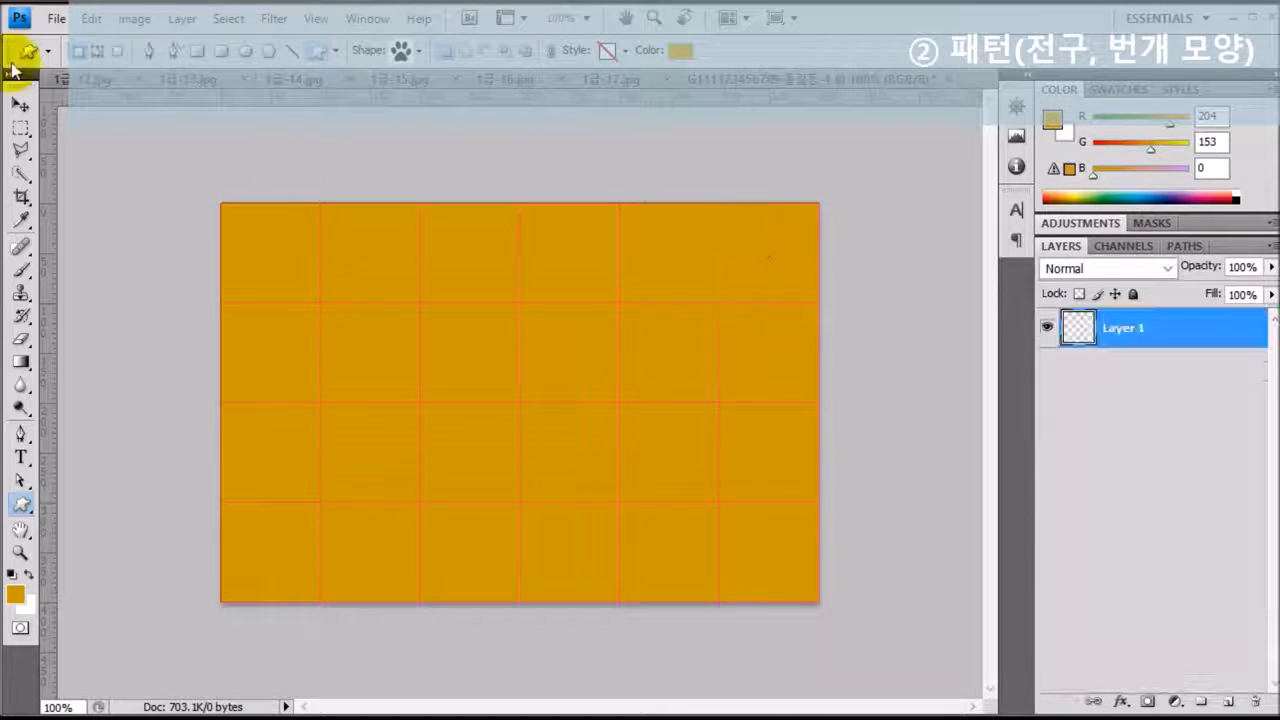
- Float the blank pattern document in its own window and magnify its canvas to about 456%
drag(890, 79, 435, 109)
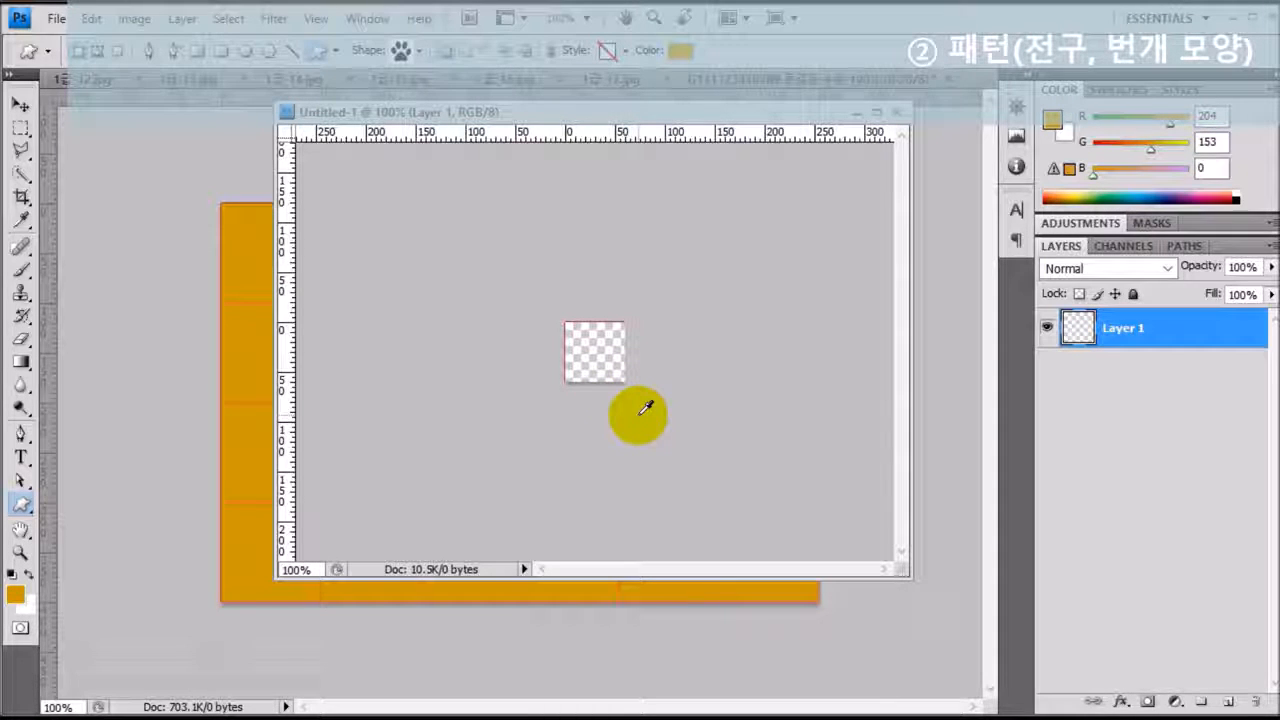
scroll(640, 415, down, 4)
scroll(640, 415, up, 7)
scroll(645, 408, up, 5)
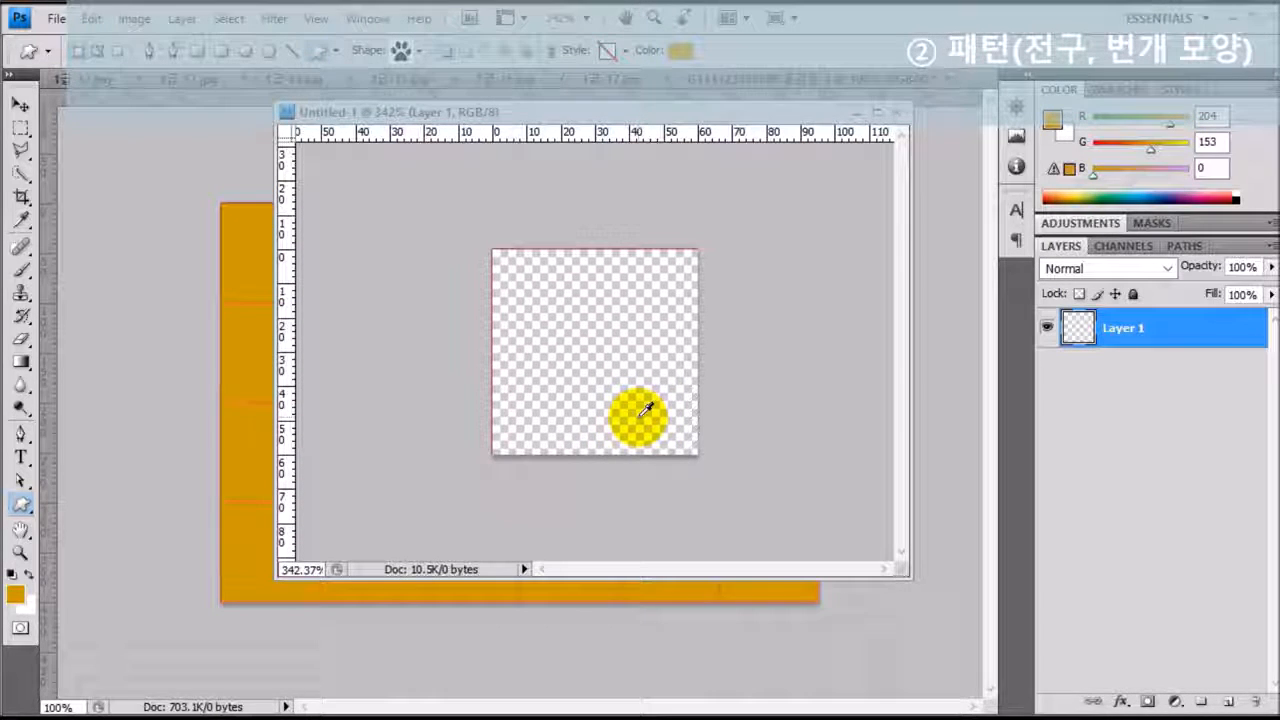
scroll(645, 408, up, 1)
scroll(645, 410, up, 1)
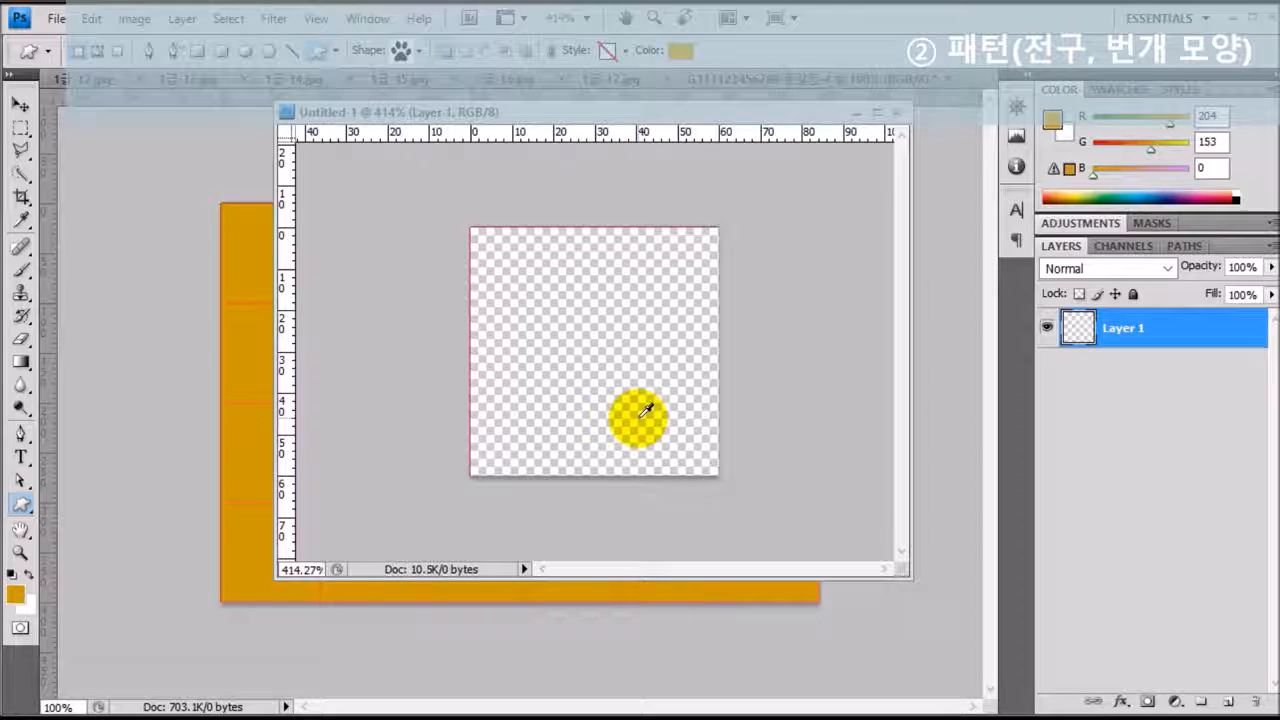
scroll(645, 410, up, 1)
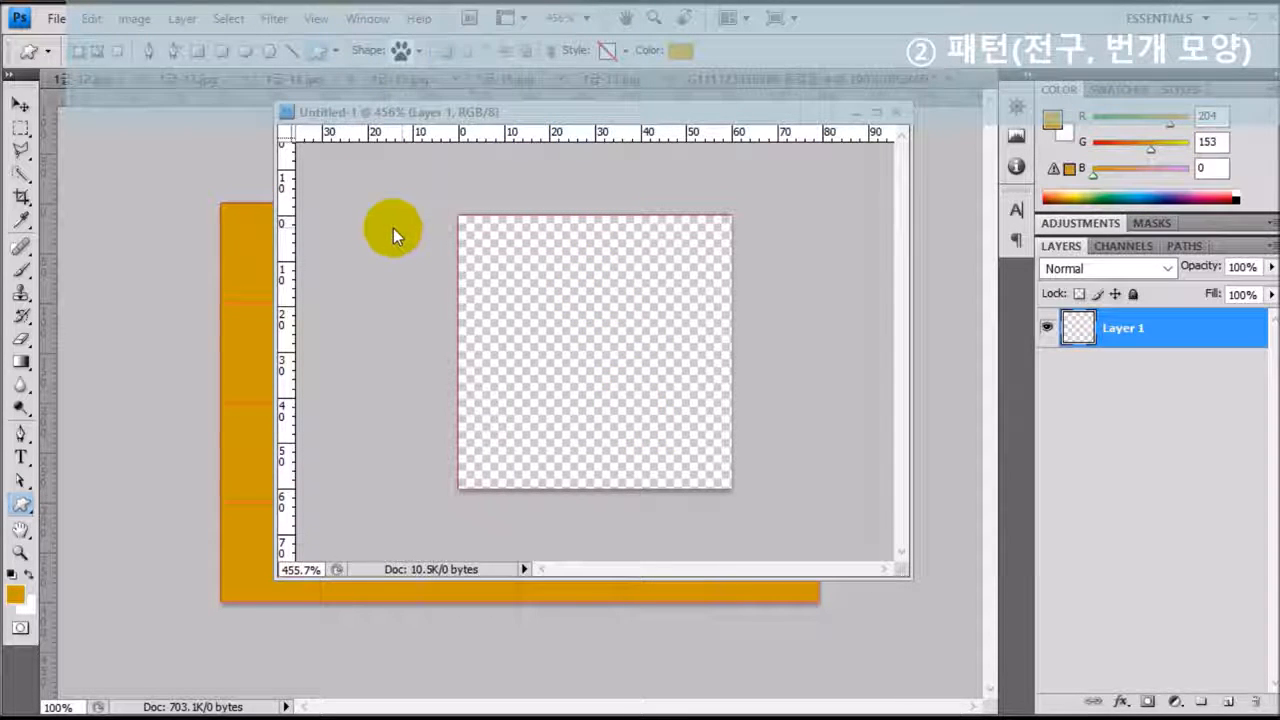
- Draw the solid light bulb custom shape in the upper-left part of the 60 by 60 pixel pattern canvas
click(21, 505)
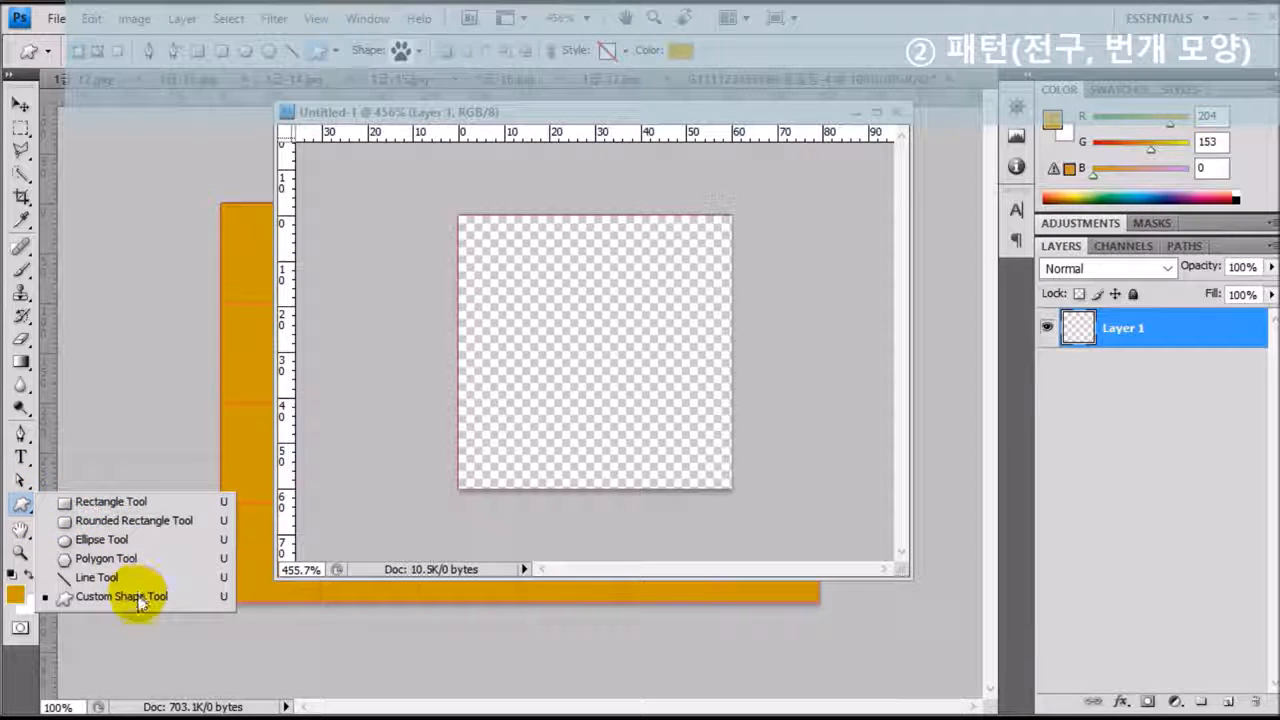
click(21, 507)
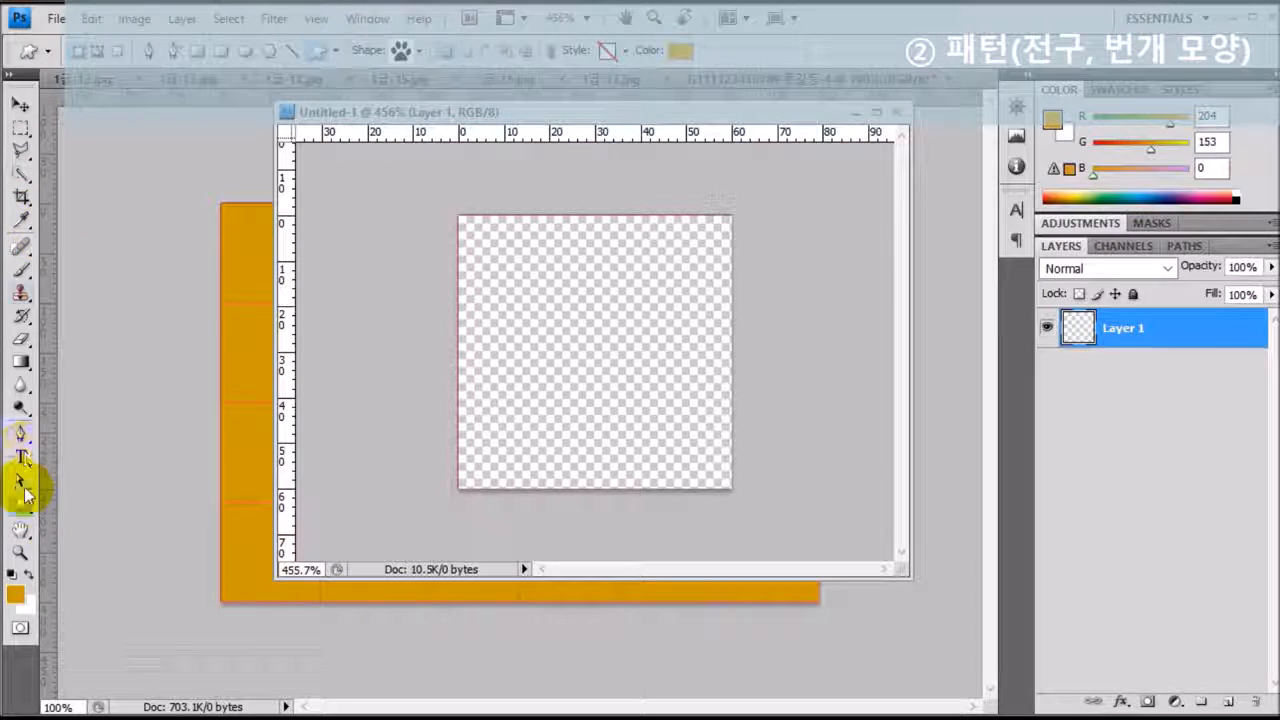
click(21, 505)
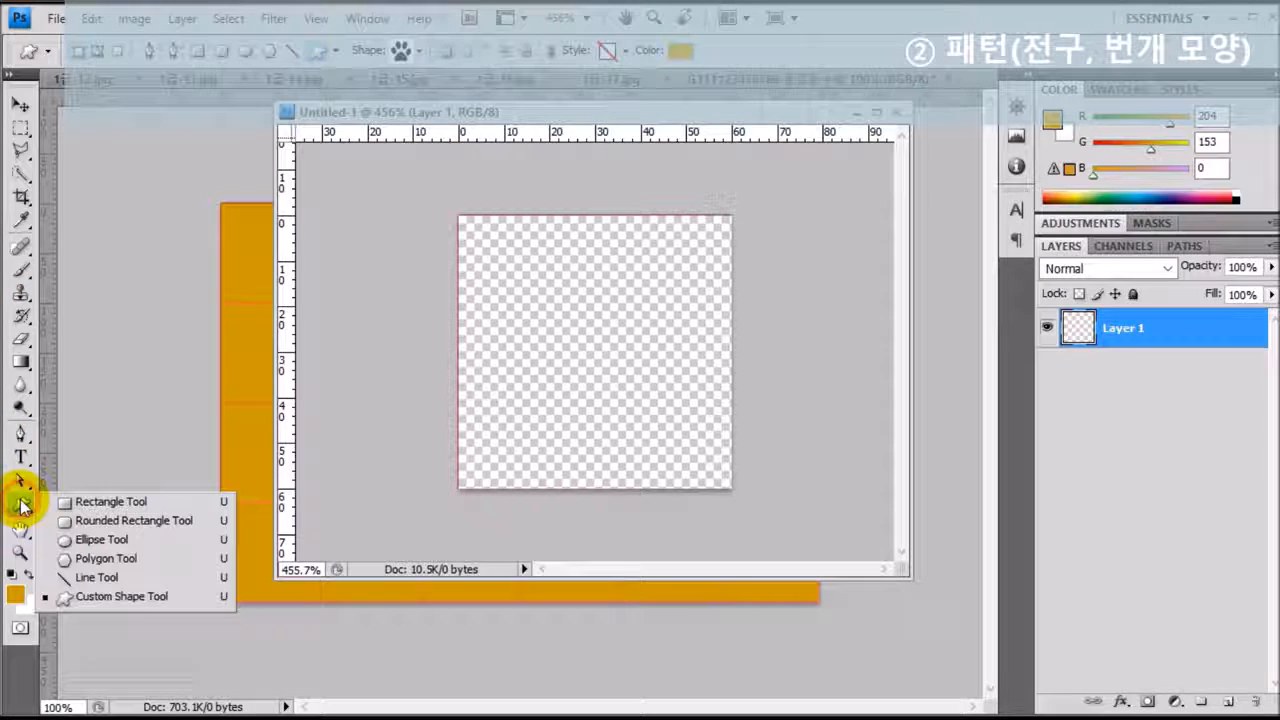
click(115, 597)
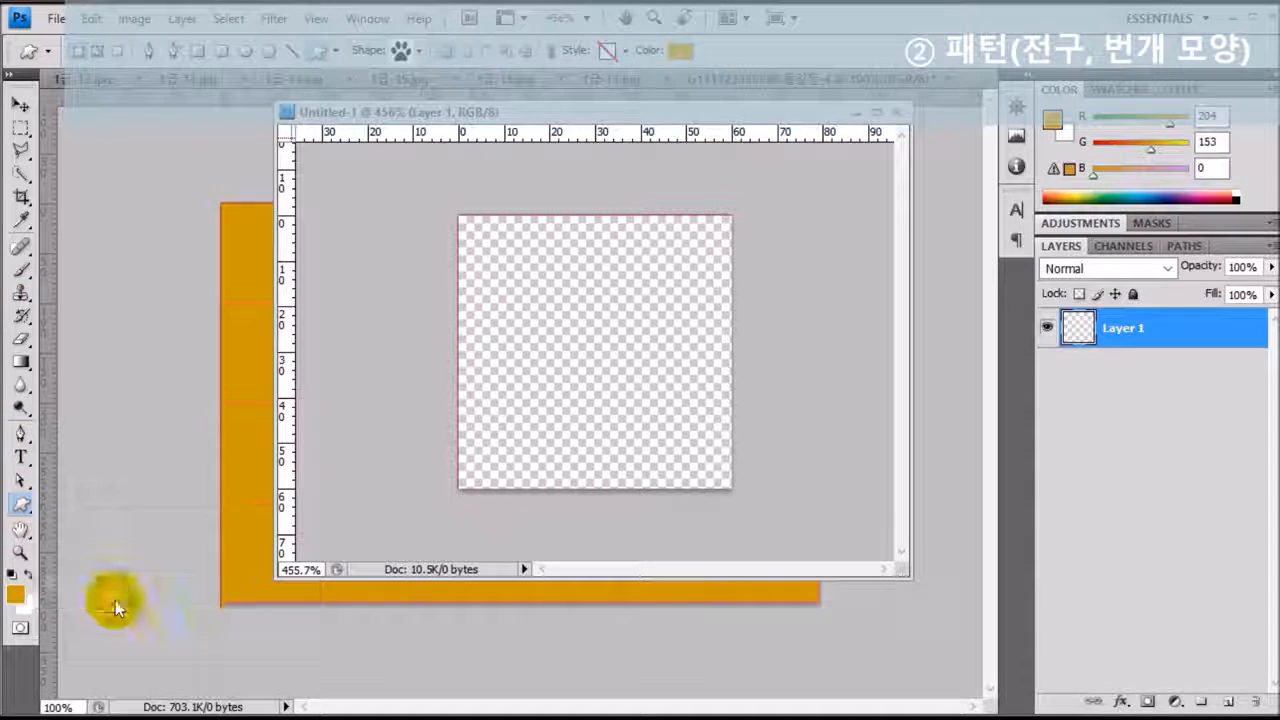
click(419, 52)
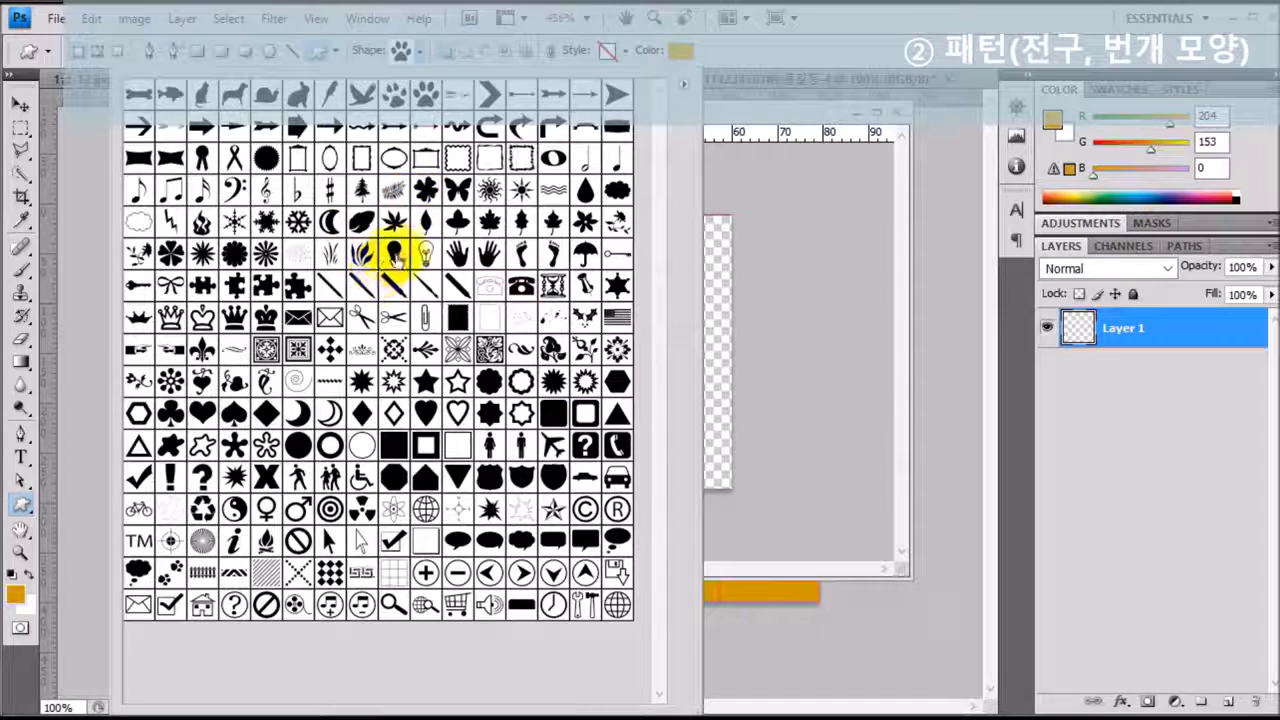
double_click(395, 256)
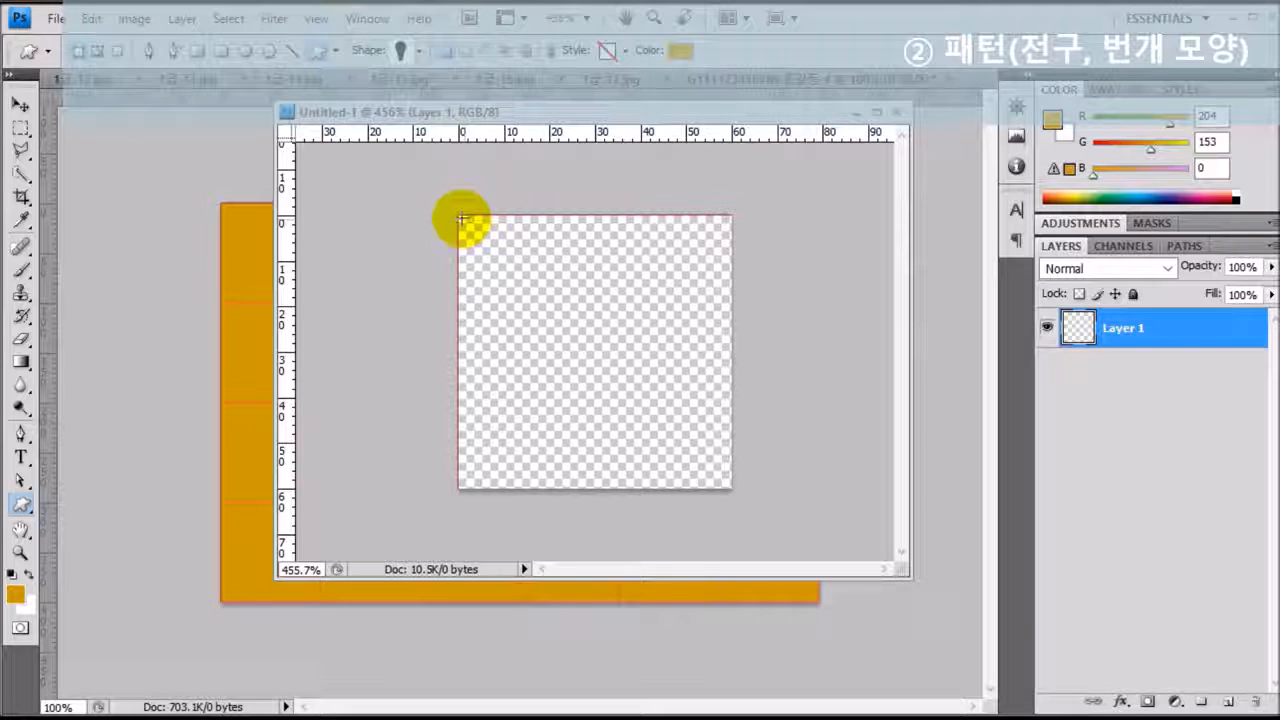
drag(468, 222, 586, 371)
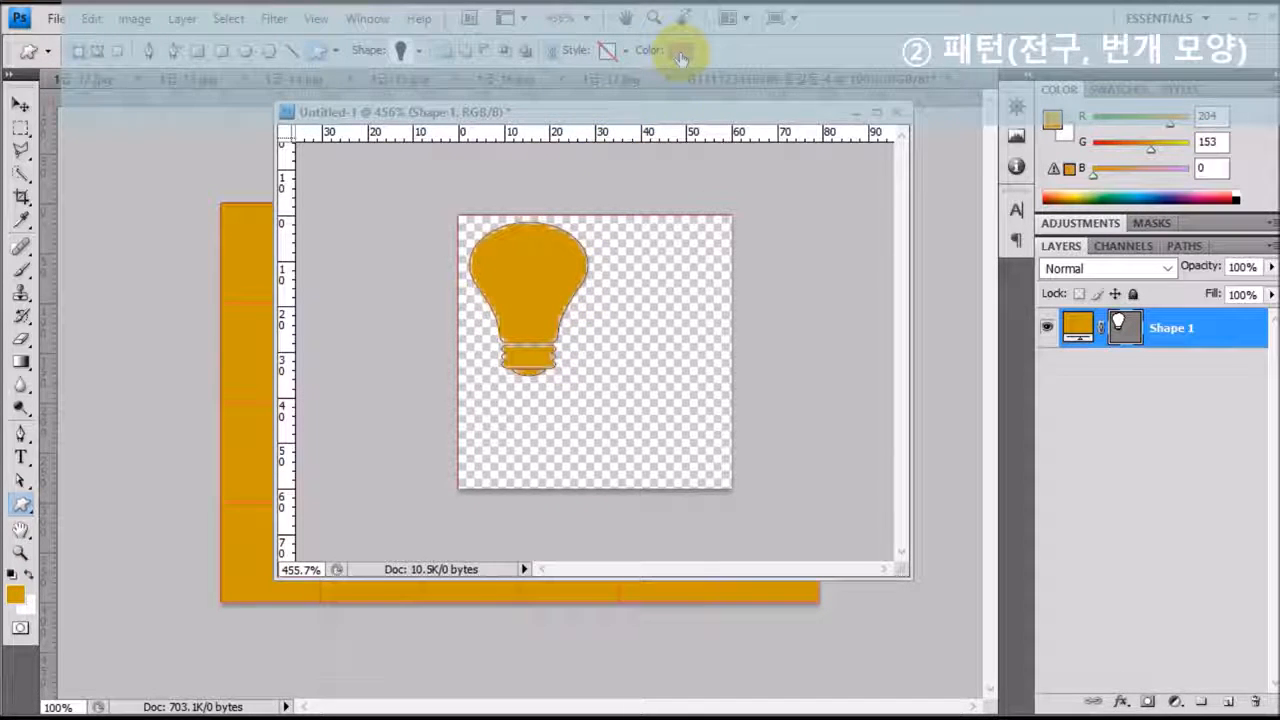
- Set the bulb shape's fill color to #ffffff
click(681, 52)
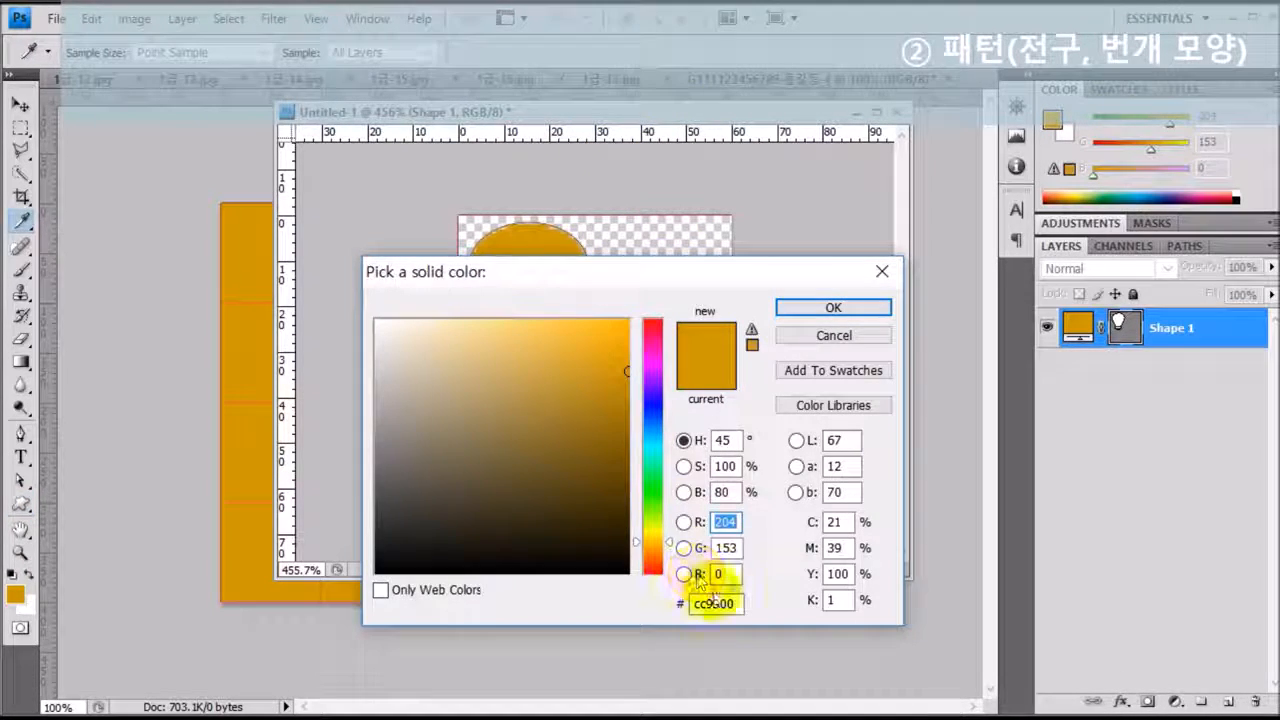
double_click(728, 604)
text(f)
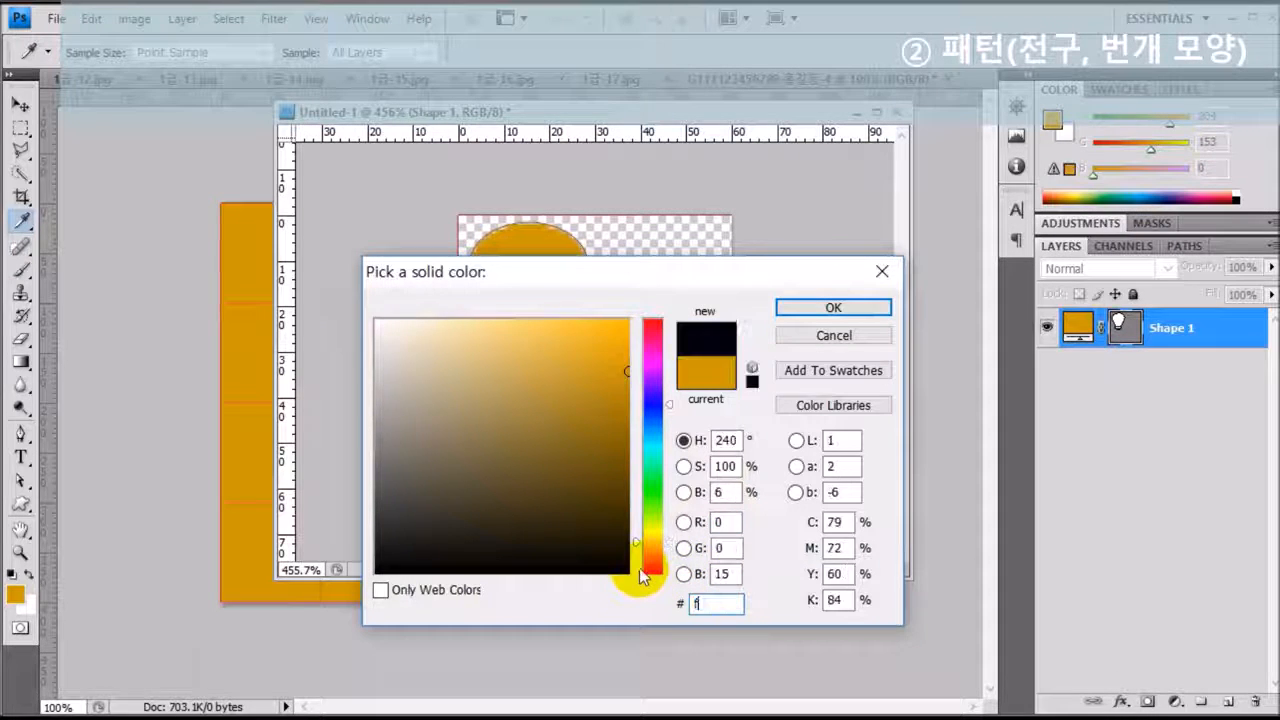
text(fffff)
click(833, 307)
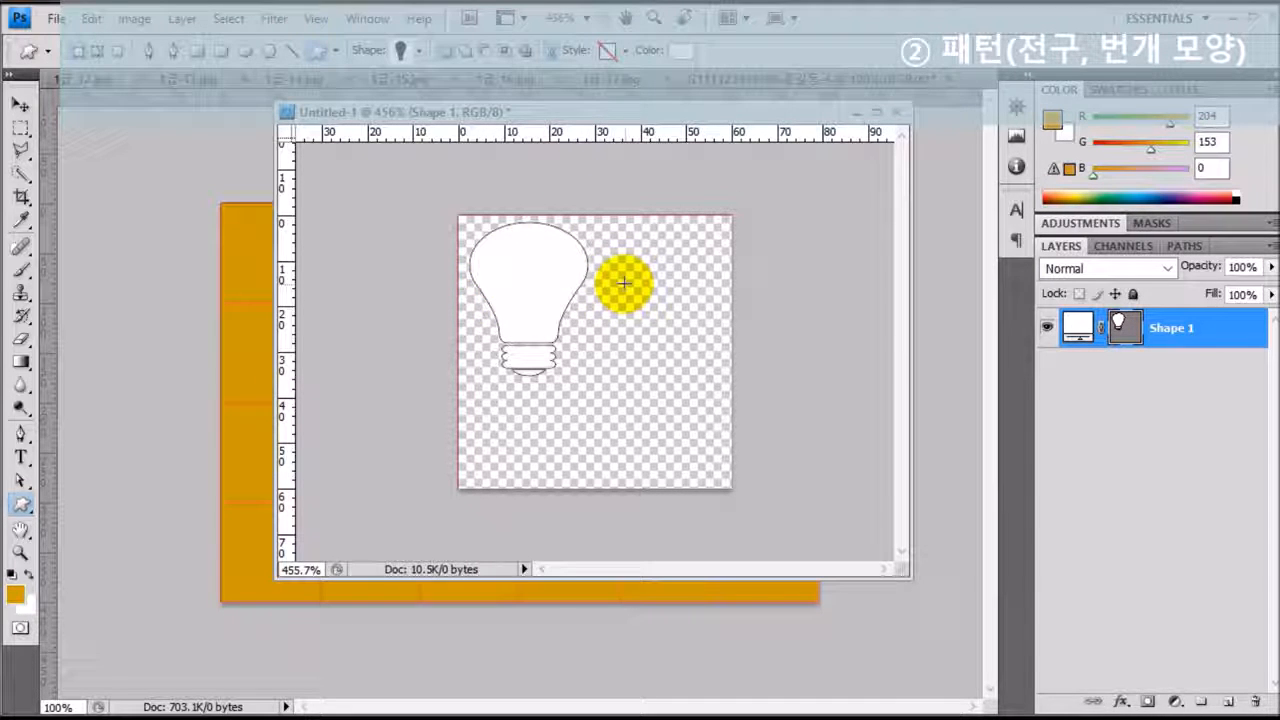
- Rotate the bulb shape about 41° clockwise and enlarge it to about 118% width and 137% height
key(ctrl+t)
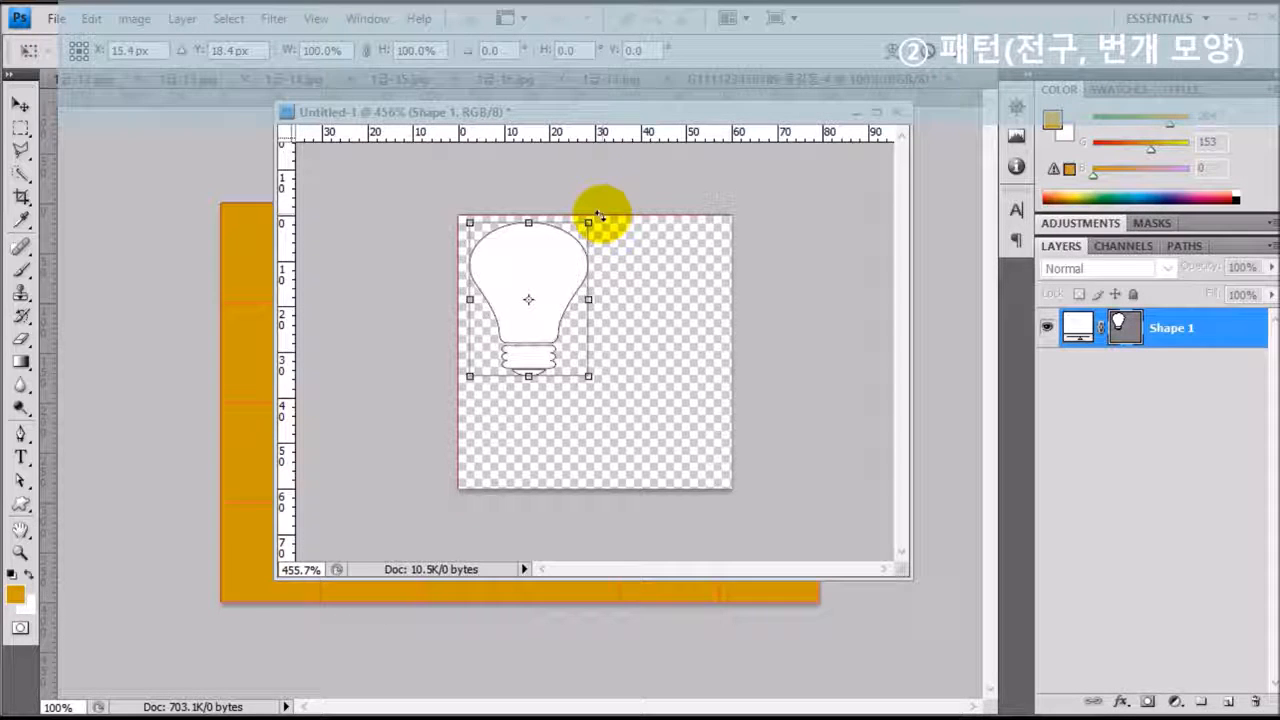
drag(598, 214, 636, 273)
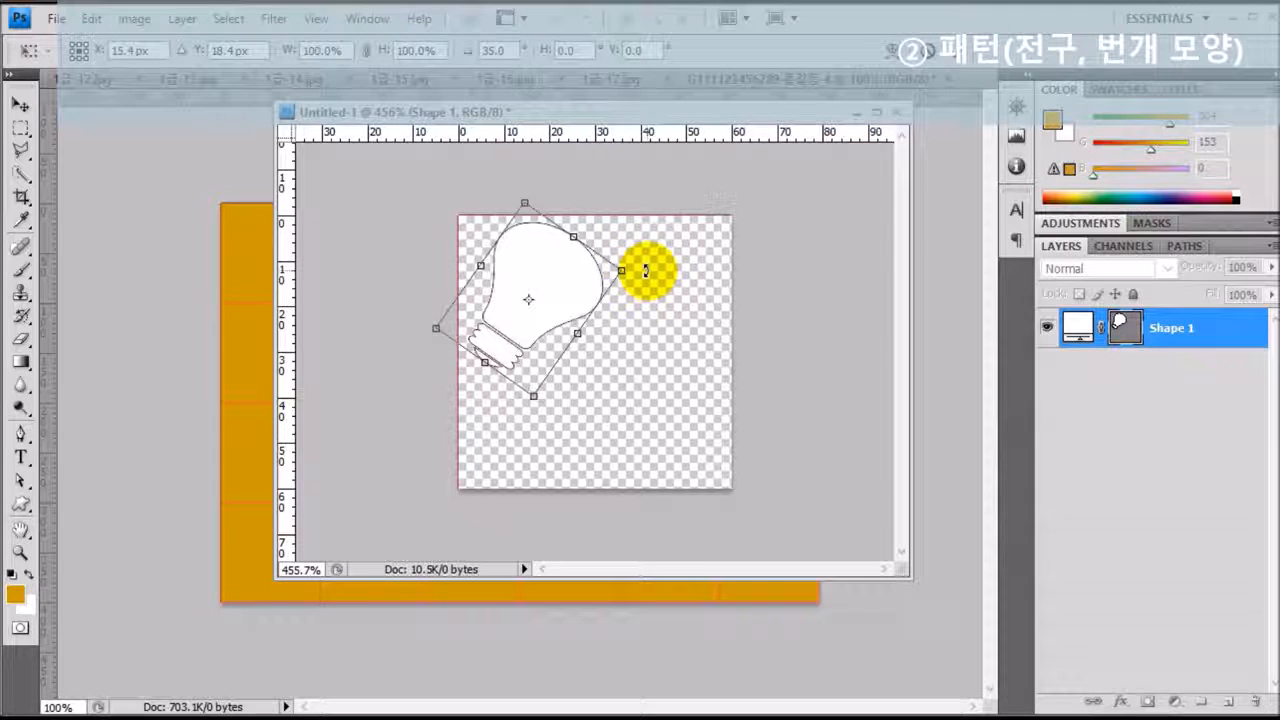
drag(576, 236, 583, 229)
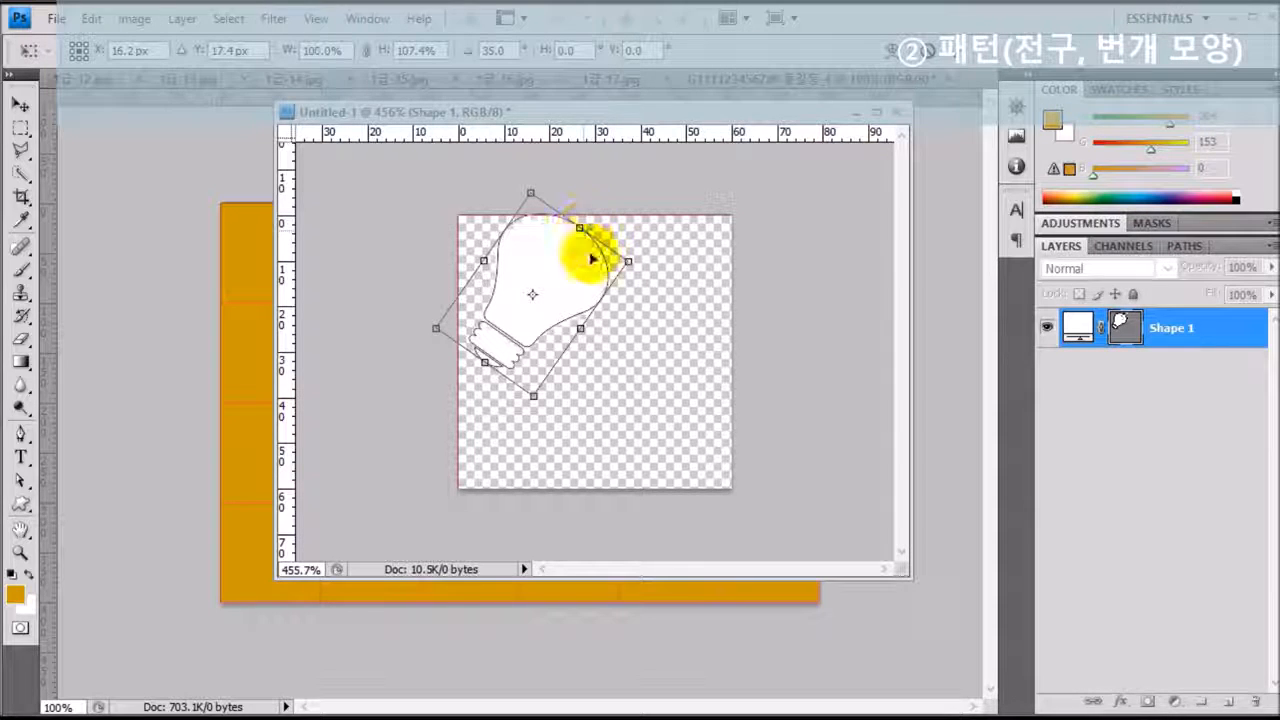
drag(628, 263, 676, 293)
drag(600, 238, 601, 266)
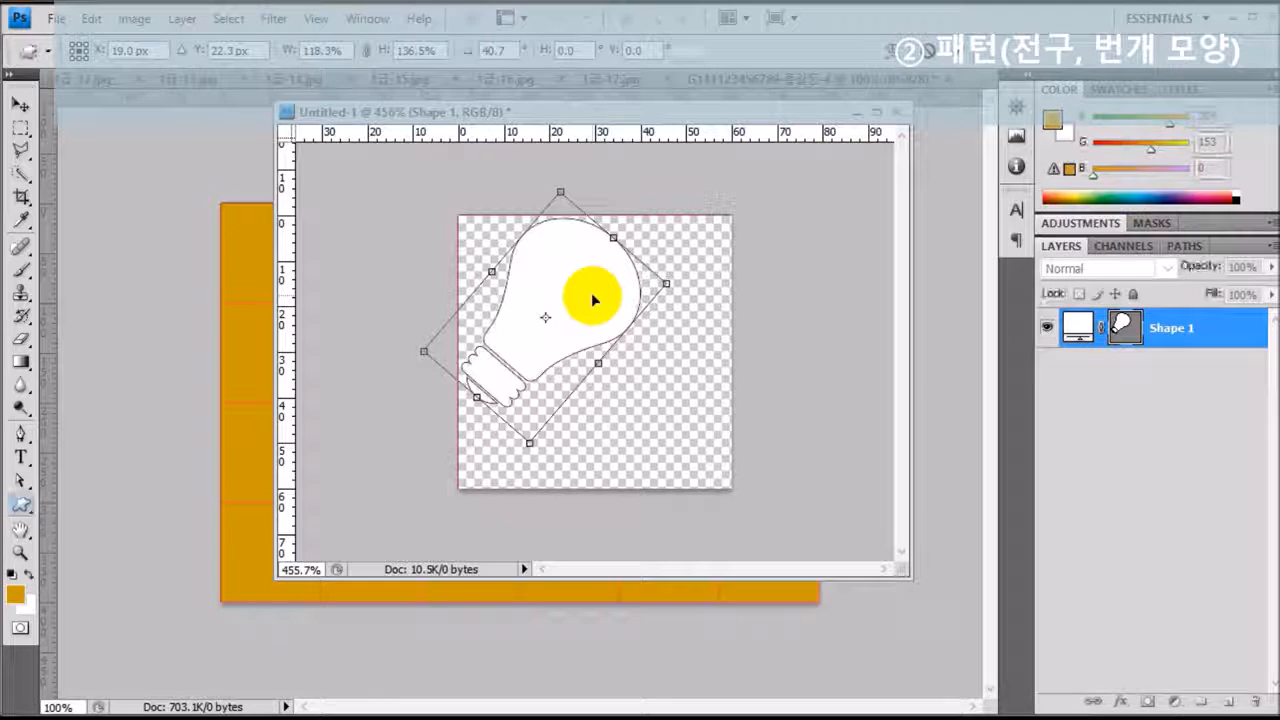
key(Return)
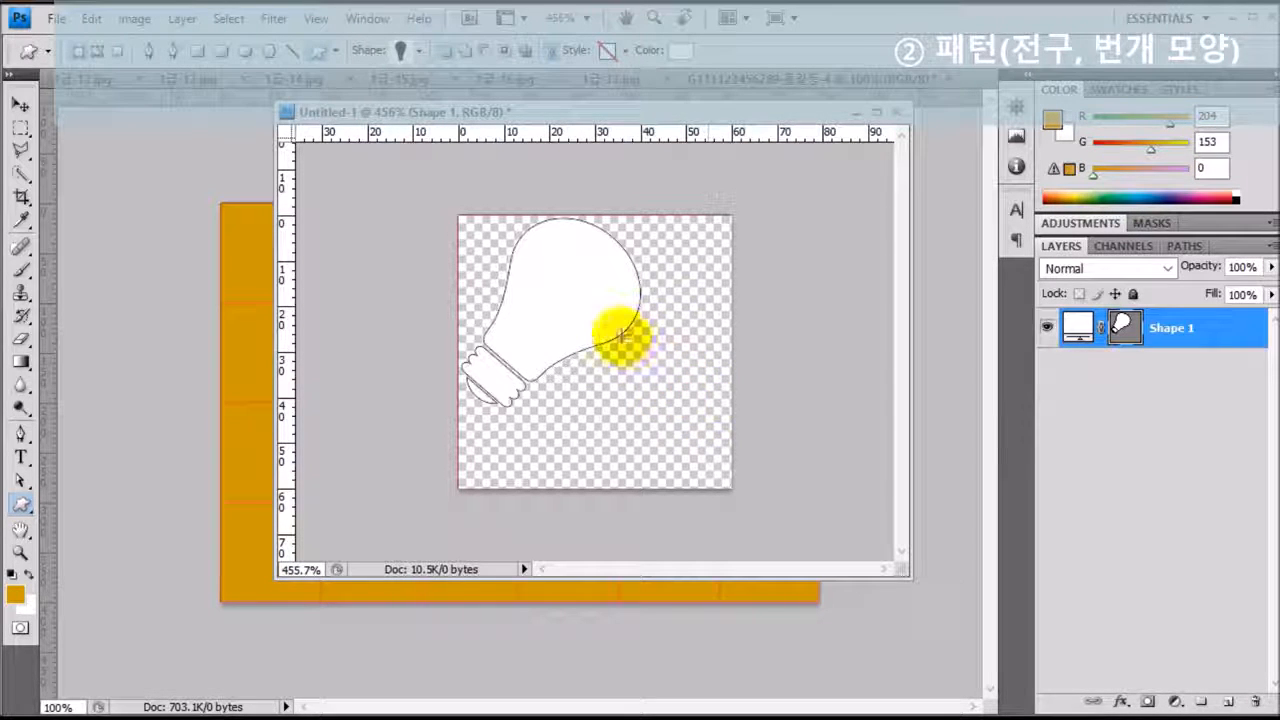
- Draw the lightning bolt custom shape from the middle of the bulb toward the canvas's right edge
click(419, 52)
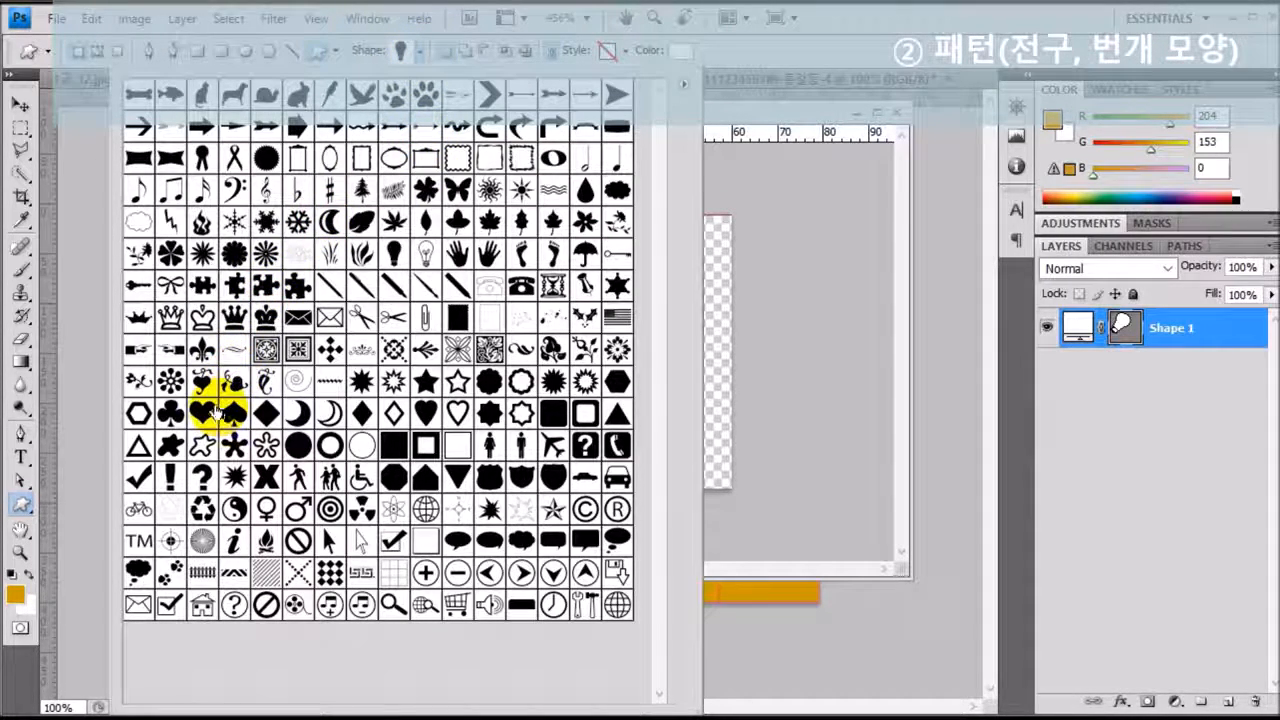
click(171, 221)
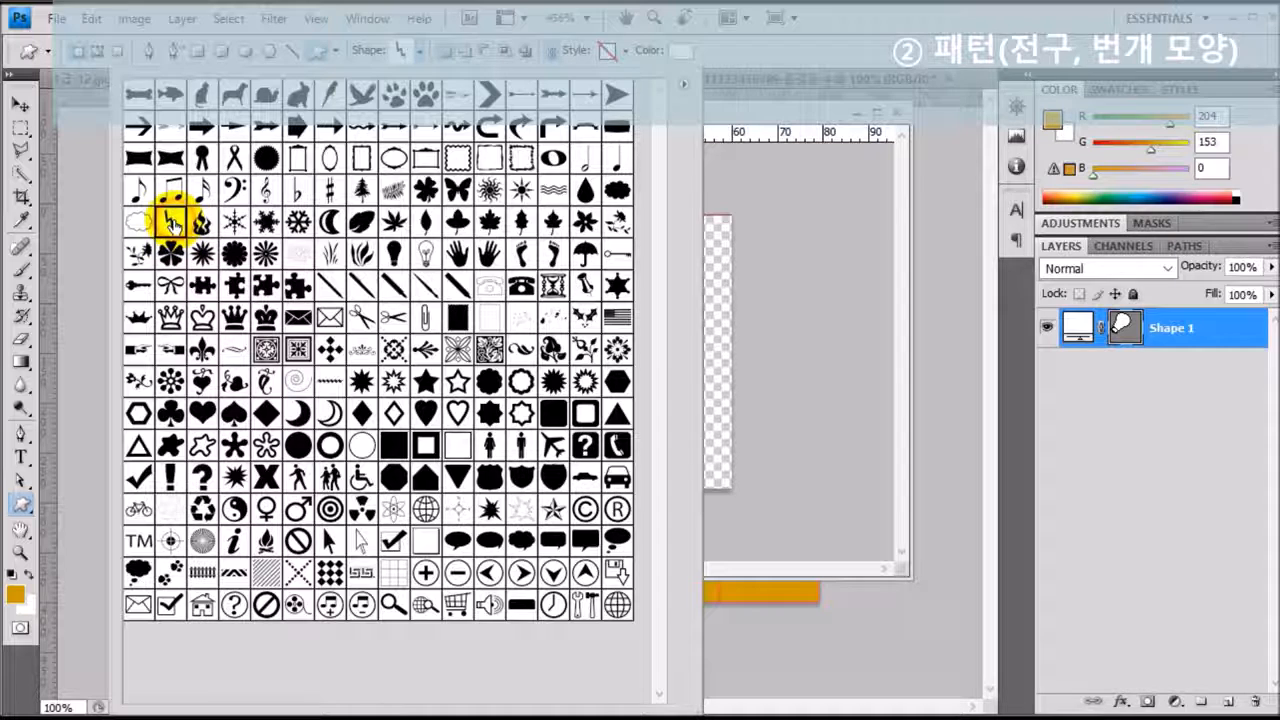
double_click(173, 224)
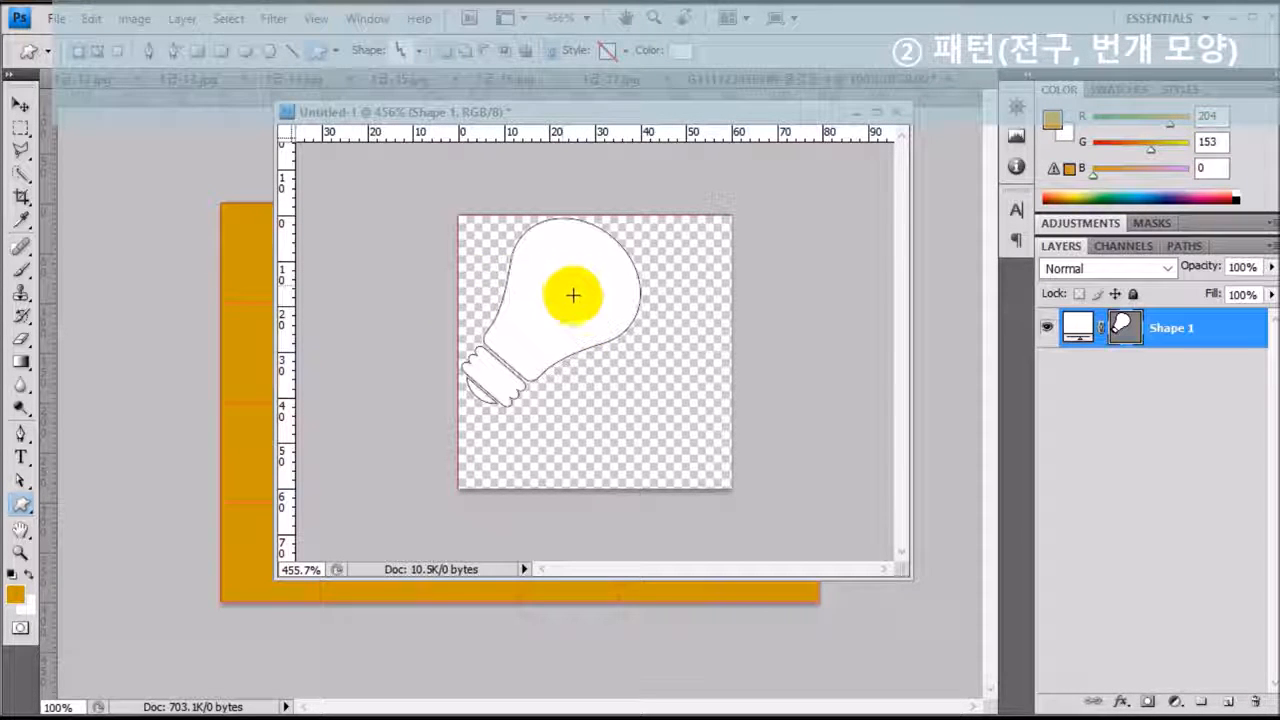
drag(574, 296, 717, 402)
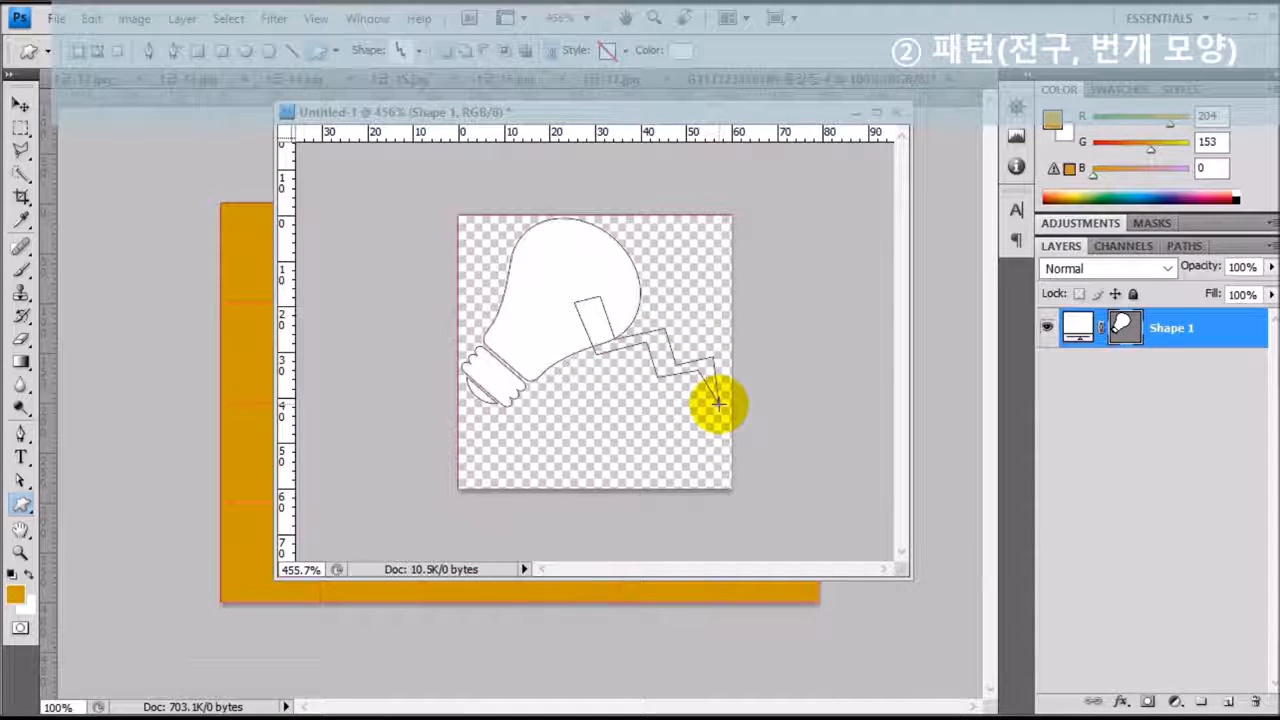
drag(717, 402, 716, 402)
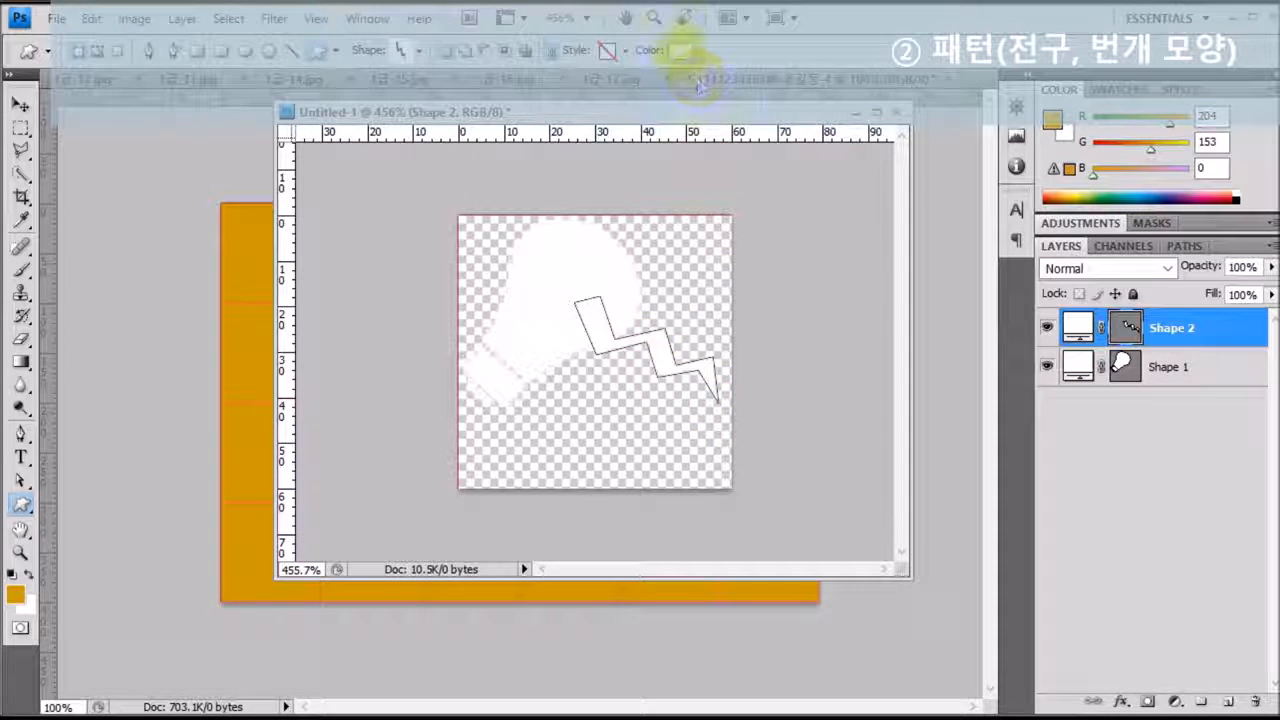
- Set the lightning shape's fill color to #669900 and deselect all layers
click(682, 55)
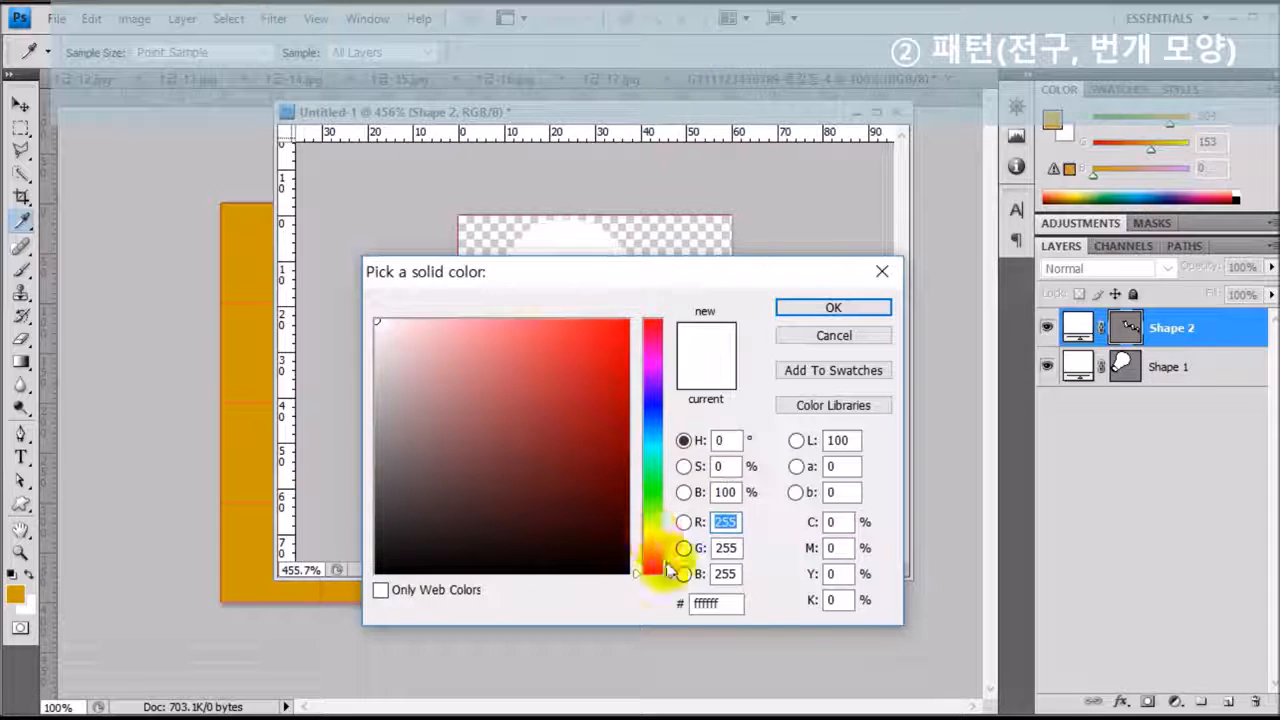
click(728, 603)
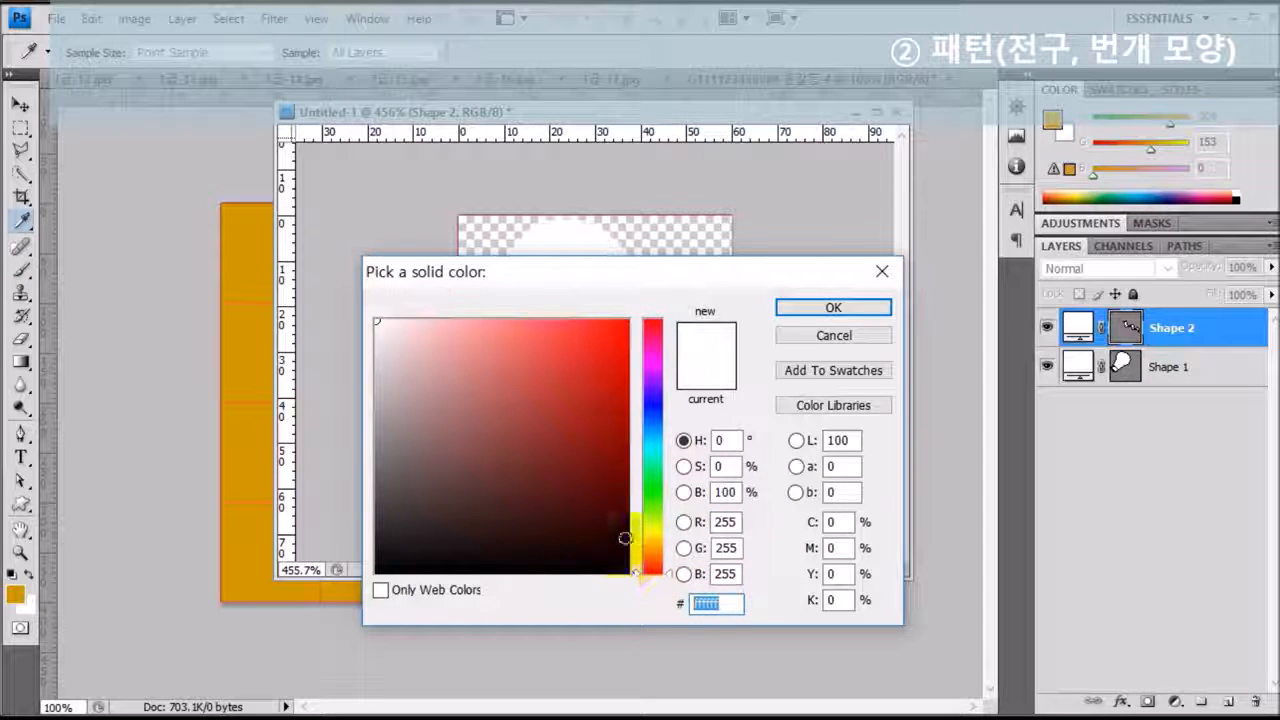
text(669900)
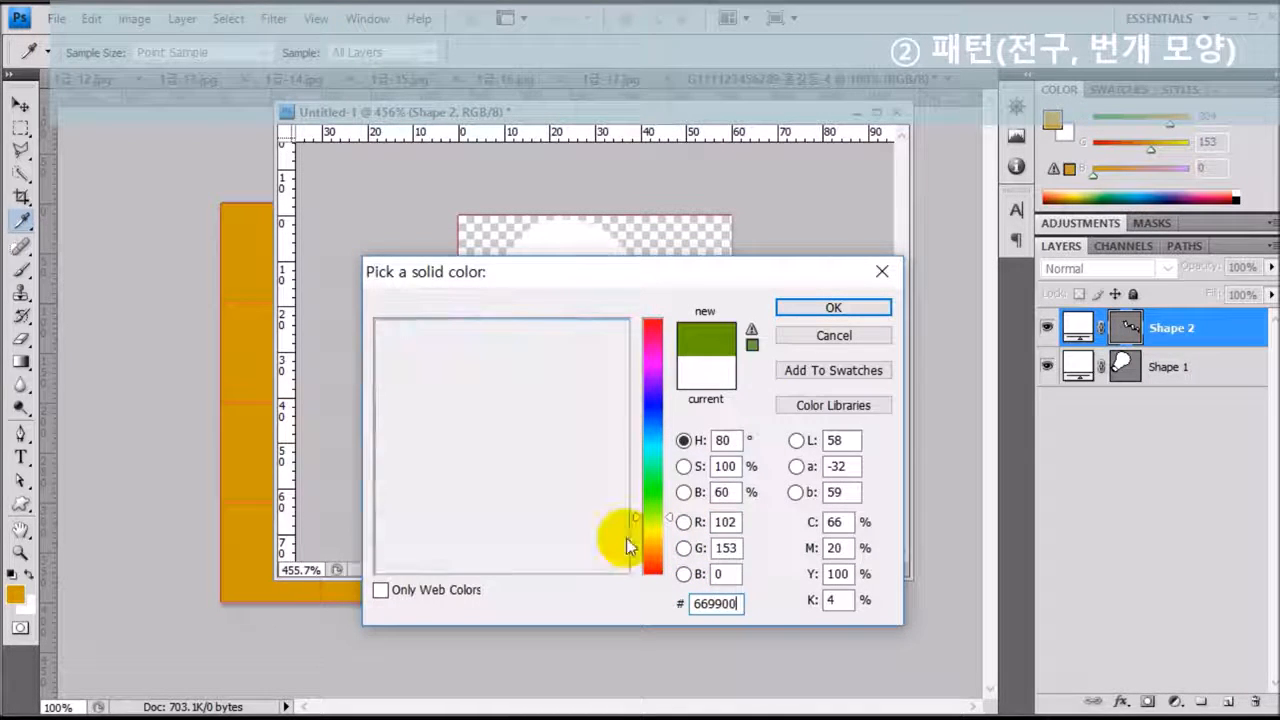
key(Return)
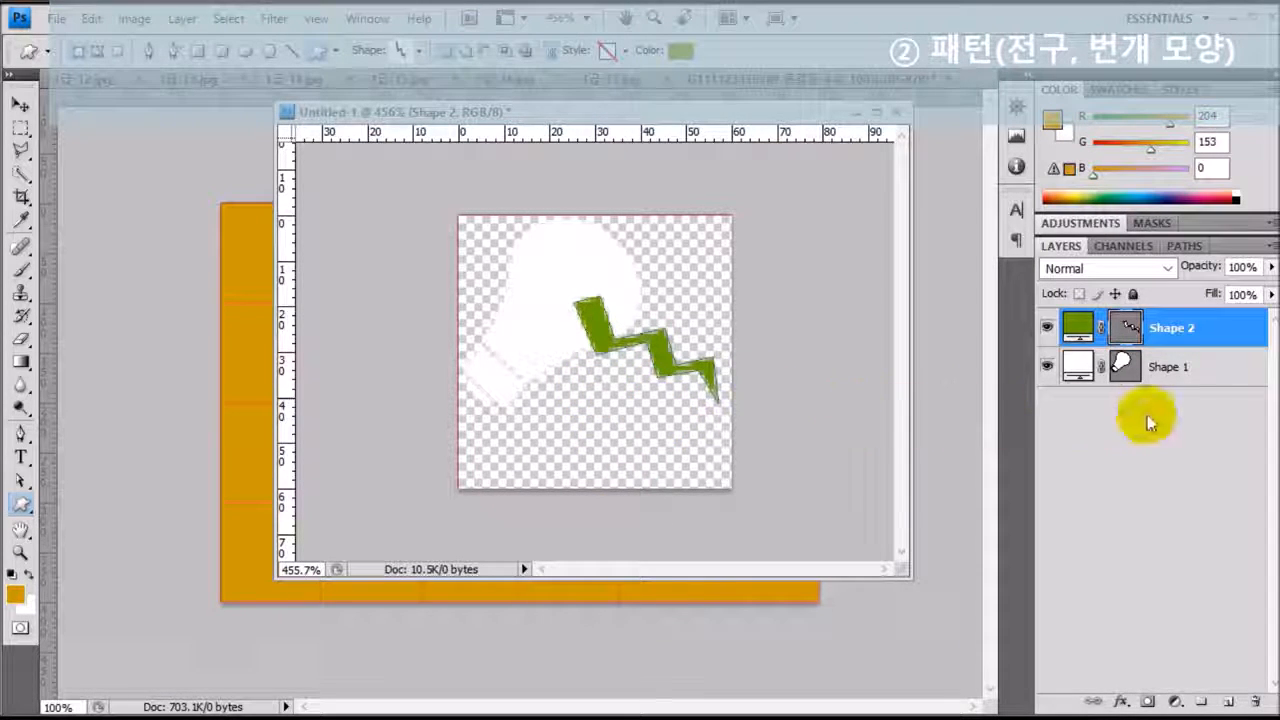
click(1112, 430)
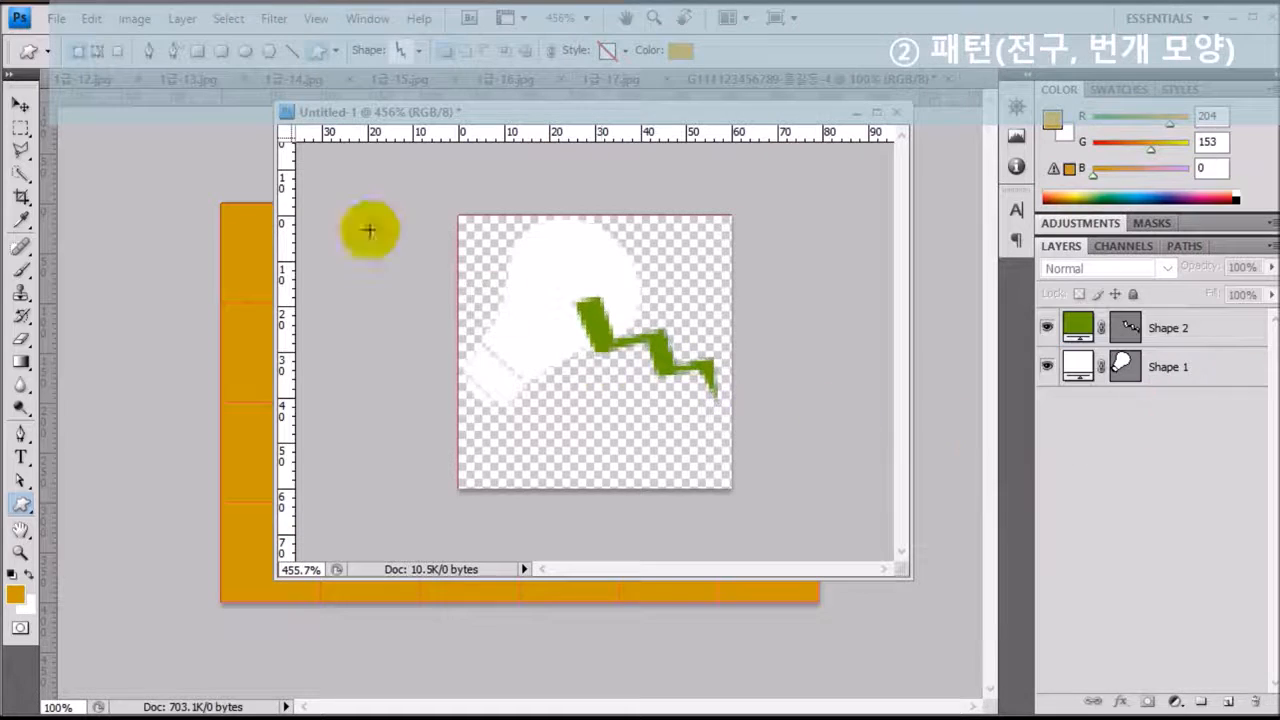
- Define the bulb and lightning artwork as a pattern with the default name and minimize its document window
click(92, 19)
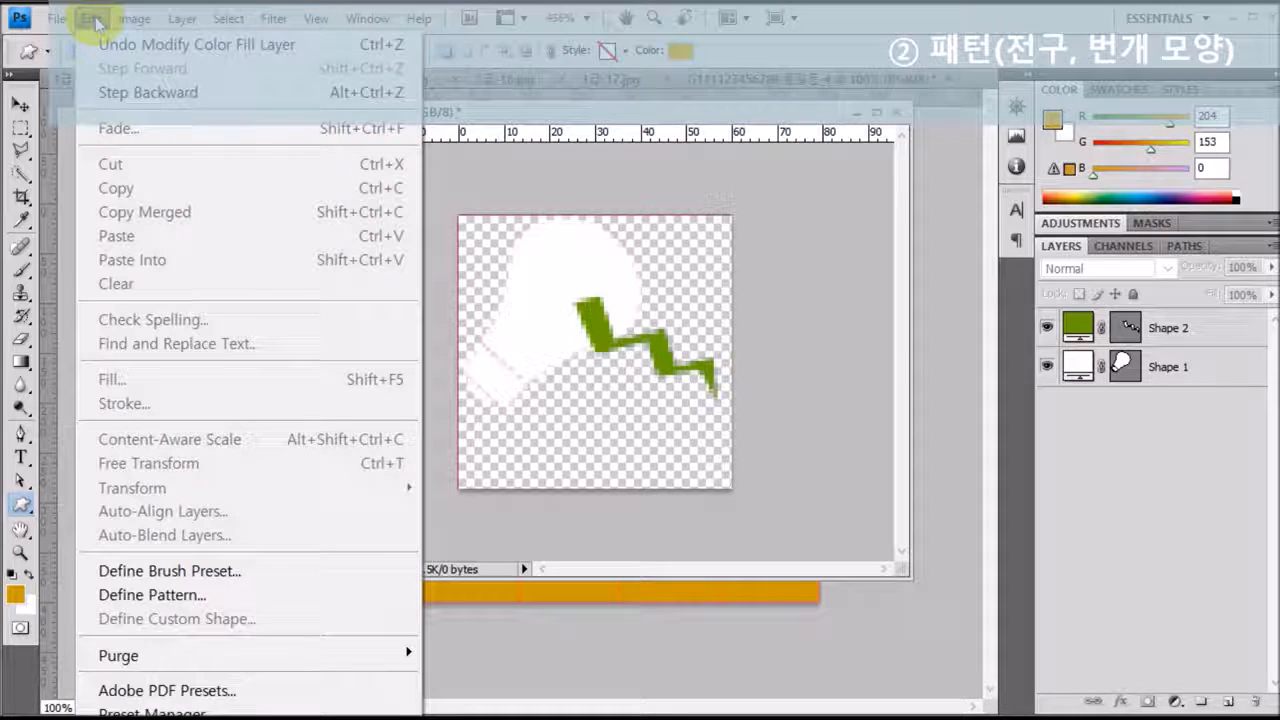
click(178, 595)
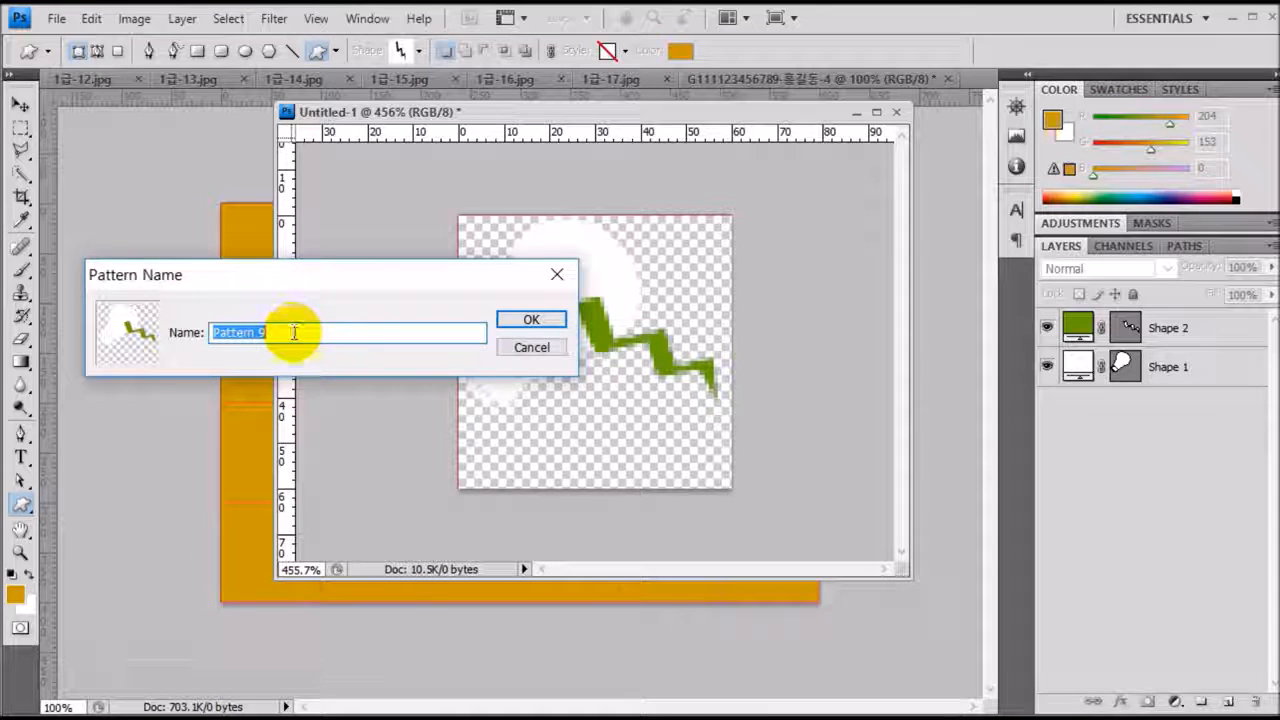
click(533, 320)
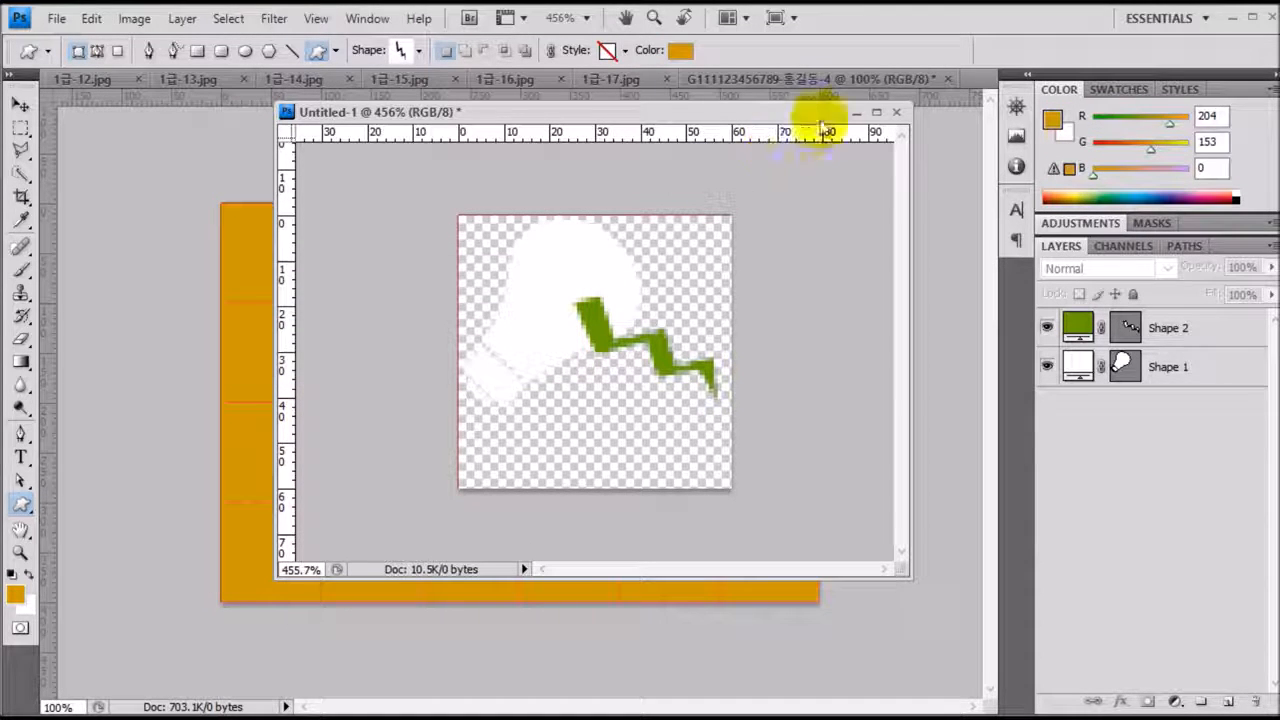
click(855, 113)
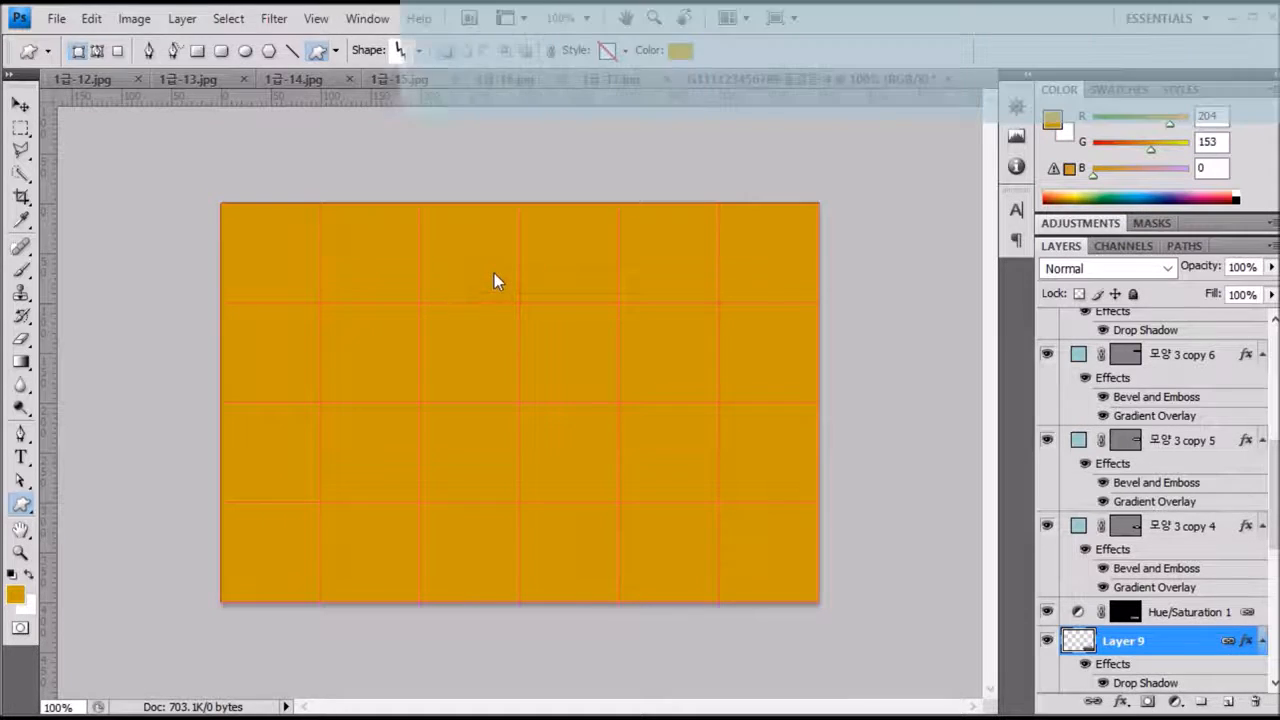
- Copy the entire 1급-12.jpg photo and paste it as a new layer into the #cc9900 poster document
click(96, 85)
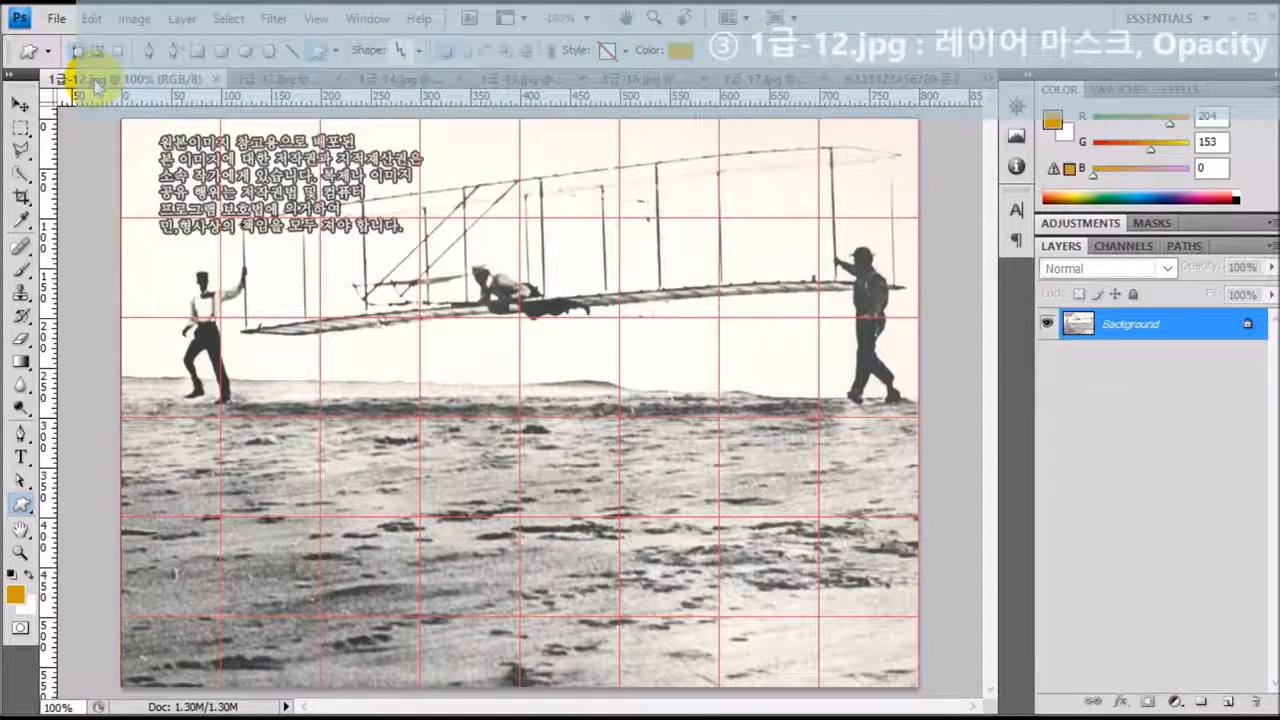
drag(97, 86, 427, 222)
key(ctrl+a)
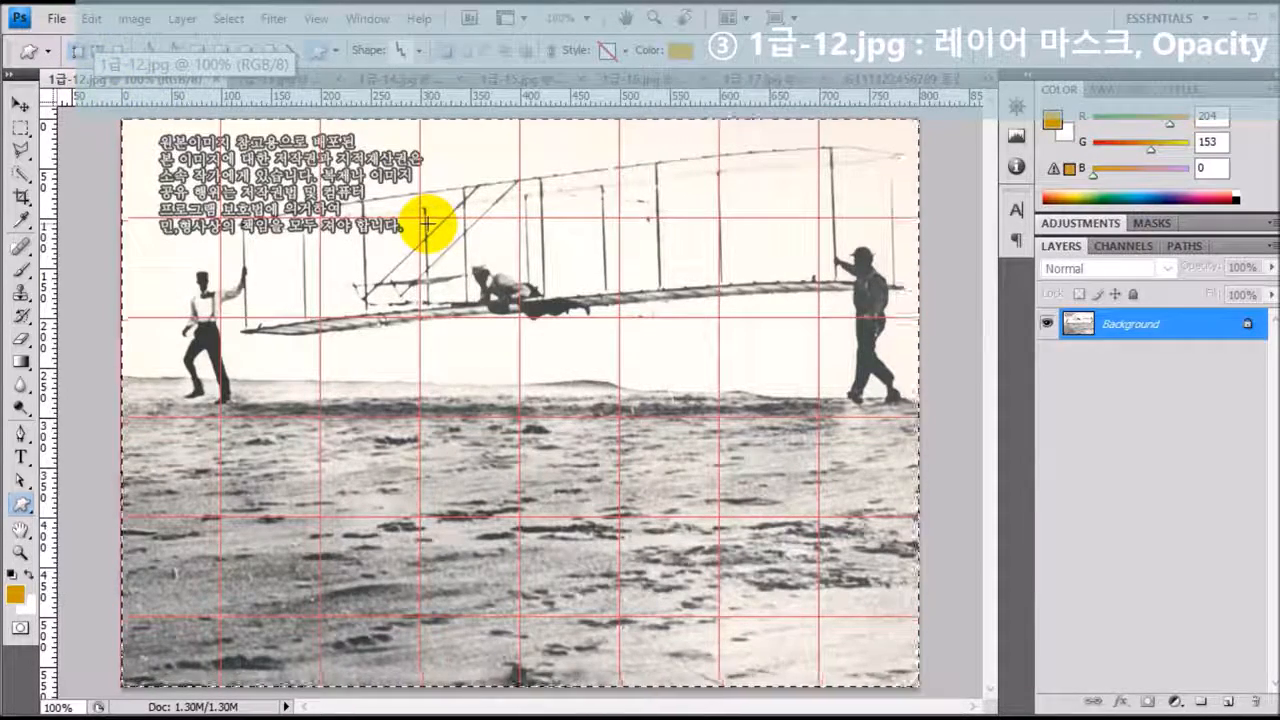
key(ctrl+c)
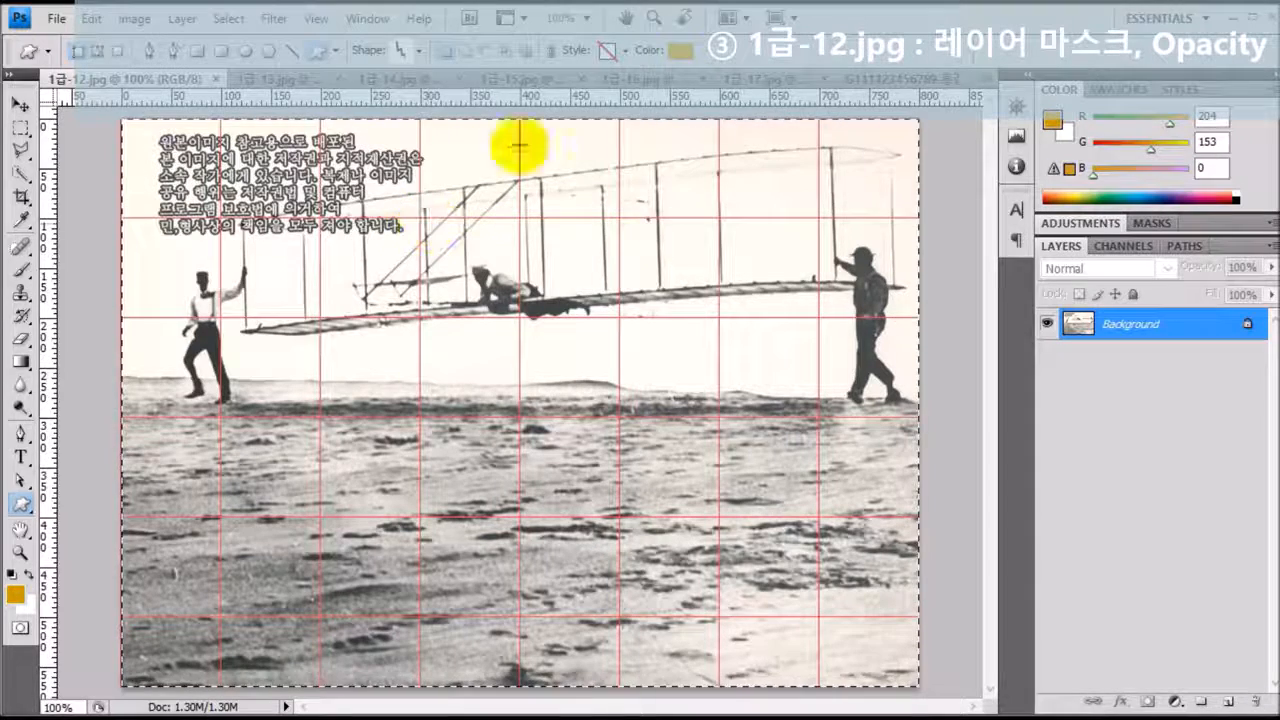
click(880, 78)
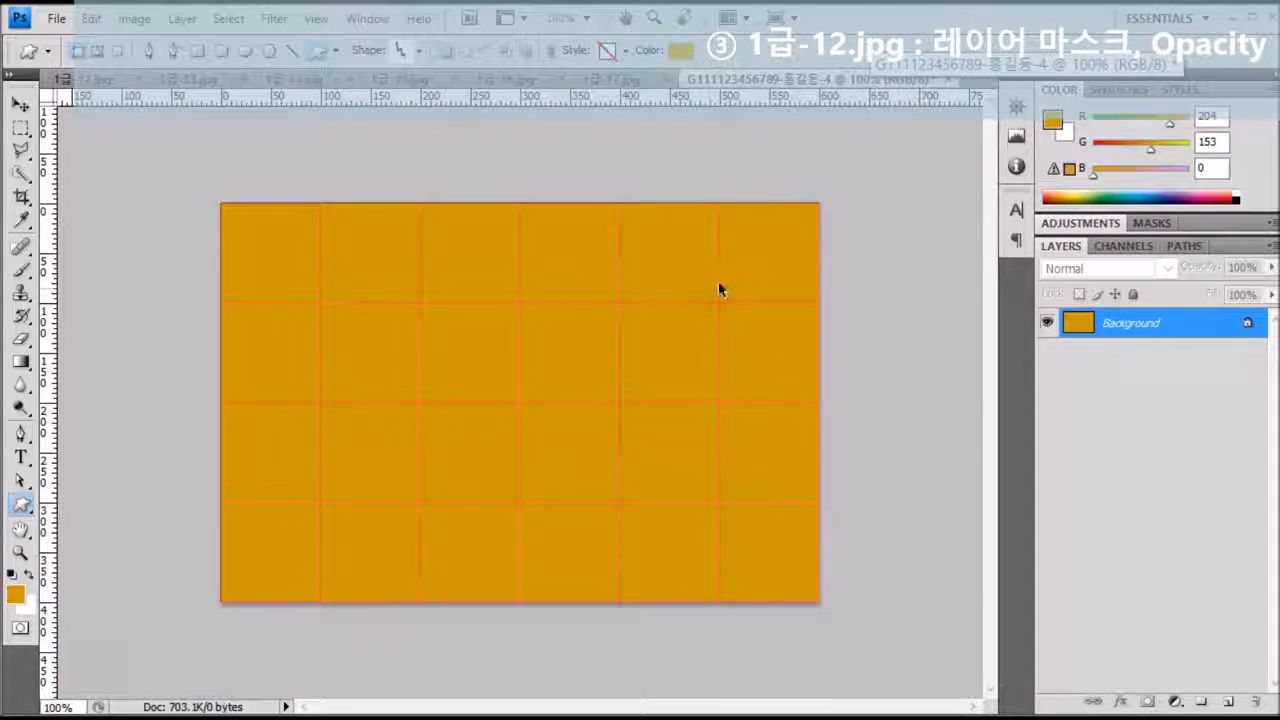
key(ctrl+v)
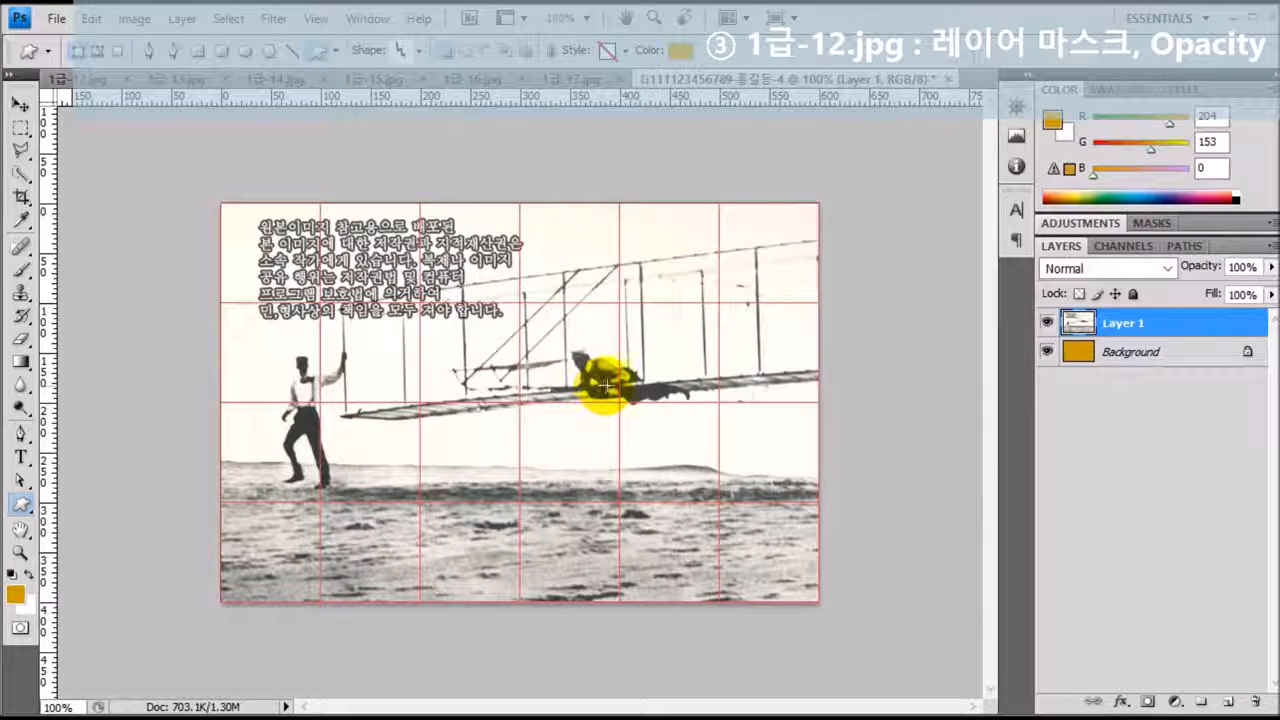
- Scale the pasted 1급-12.jpg layer proportionally to about 75.3%, matching the canvas width, and shift it upward so the men stand in the upper third
key(ctrl+t)
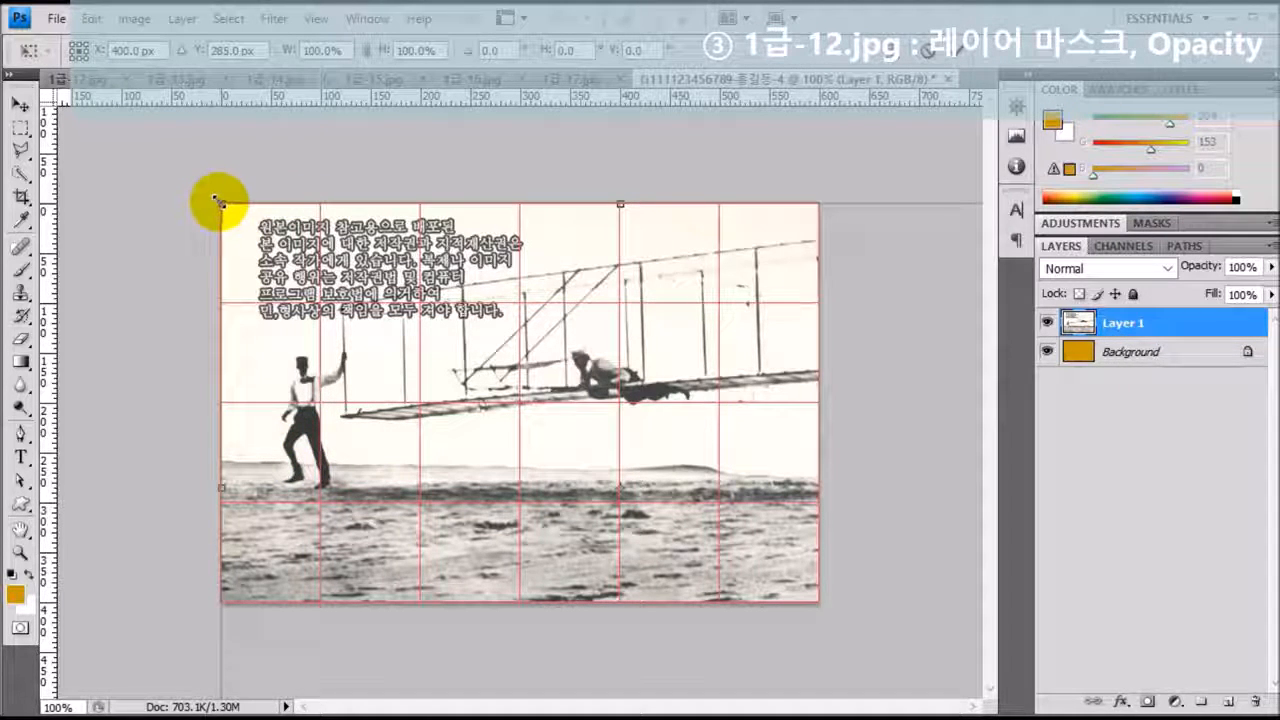
drag(221, 202, 480, 428)
drag(628, 491, 372, 313)
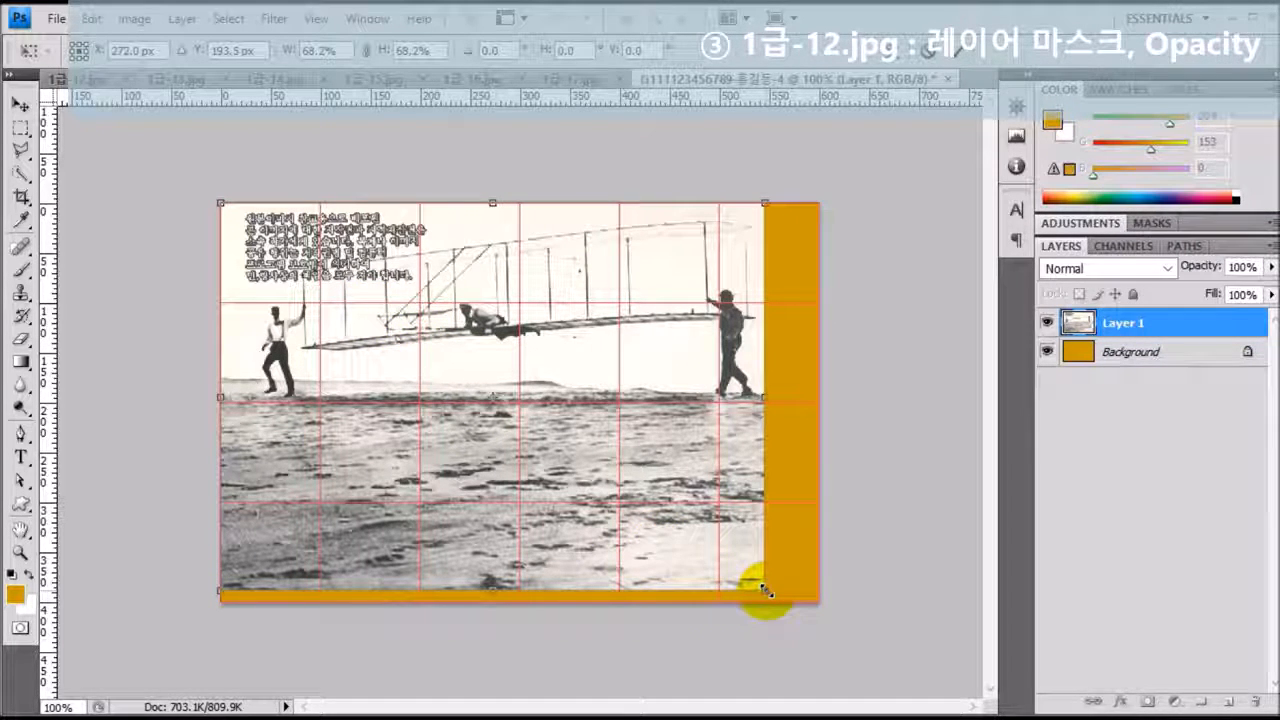
drag(766, 591, 828, 623)
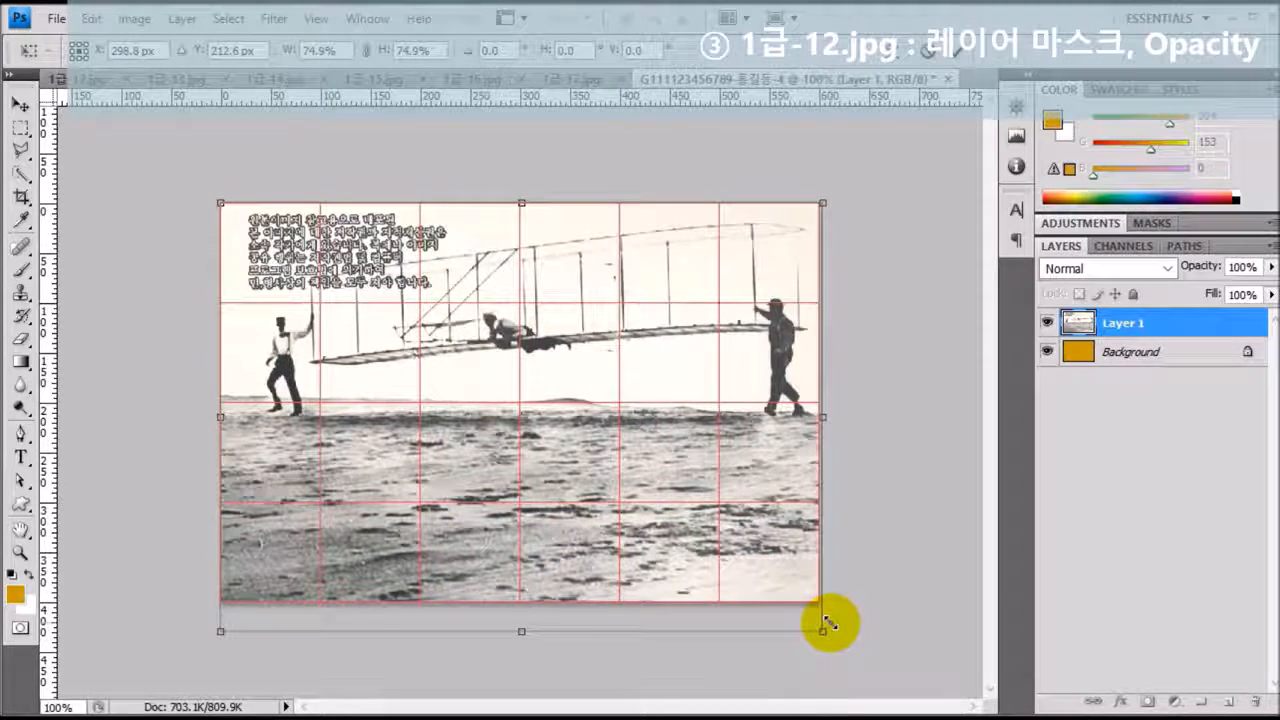
drag(828, 622, 826, 622)
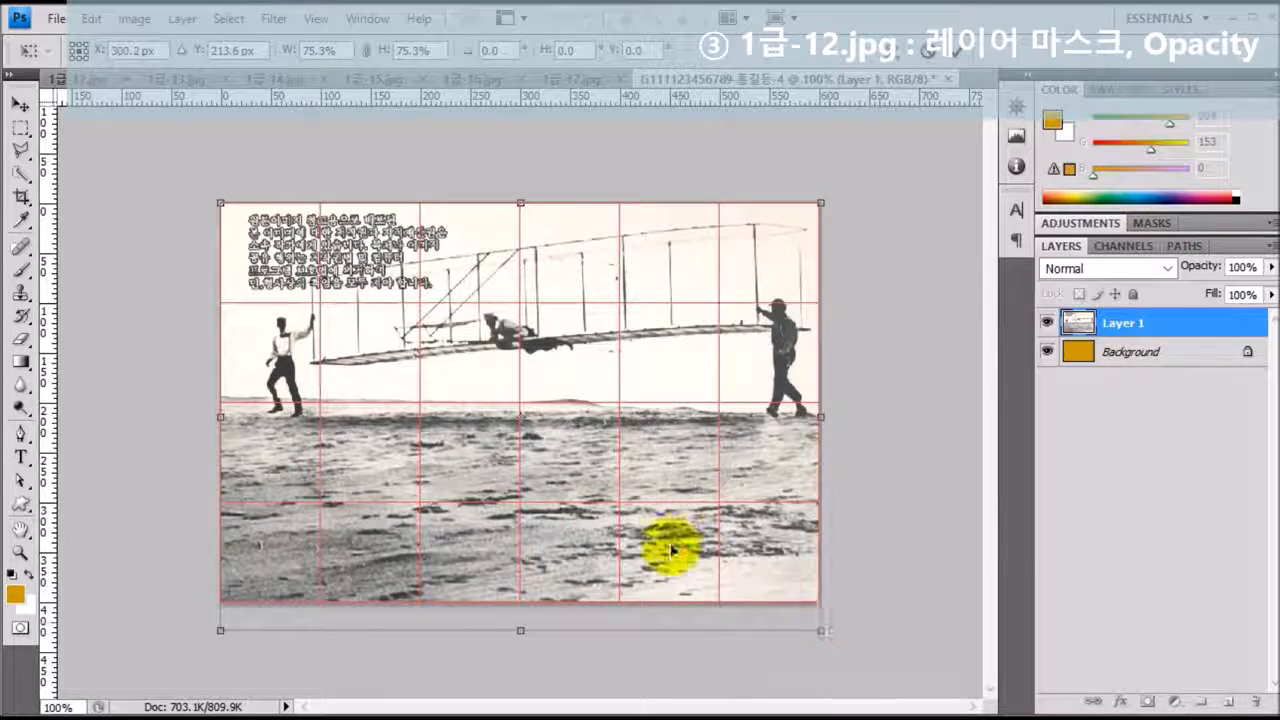
drag(660, 523, 668, 481)
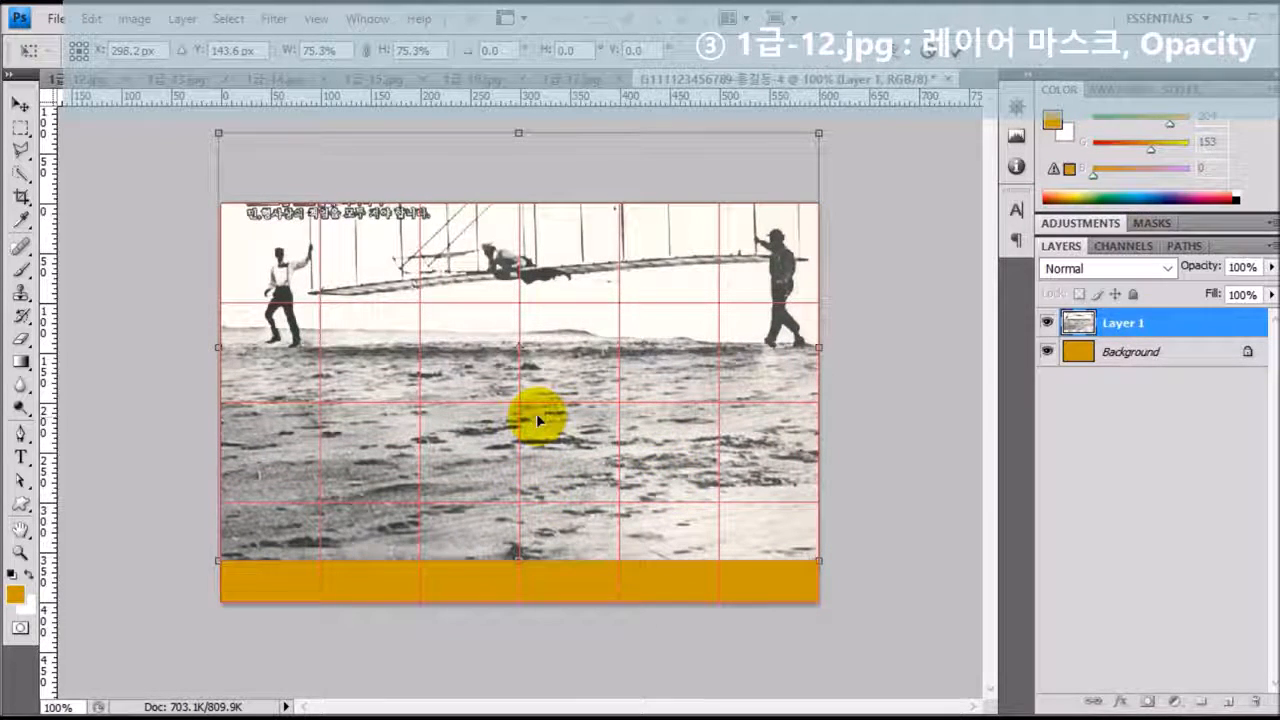
key(u)
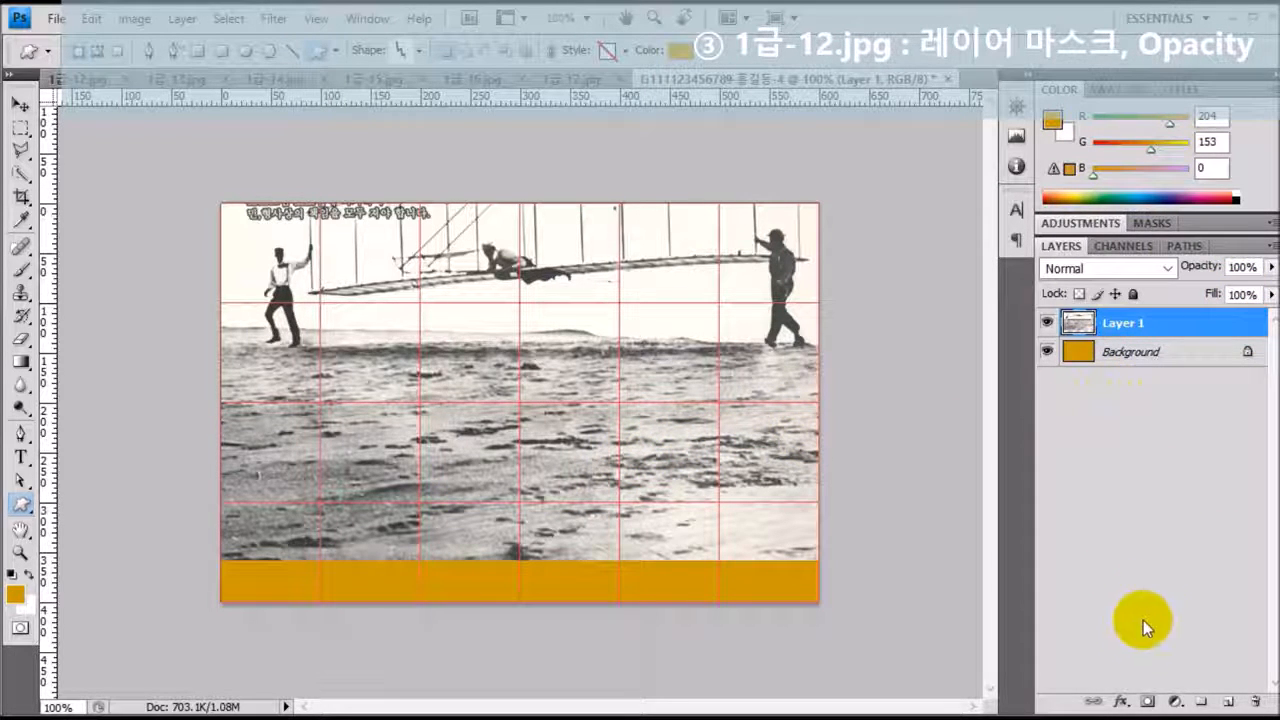
- Add a layer mask to Layer 1 and set the Gradient tool to the Black, White preset
click(1148, 703)
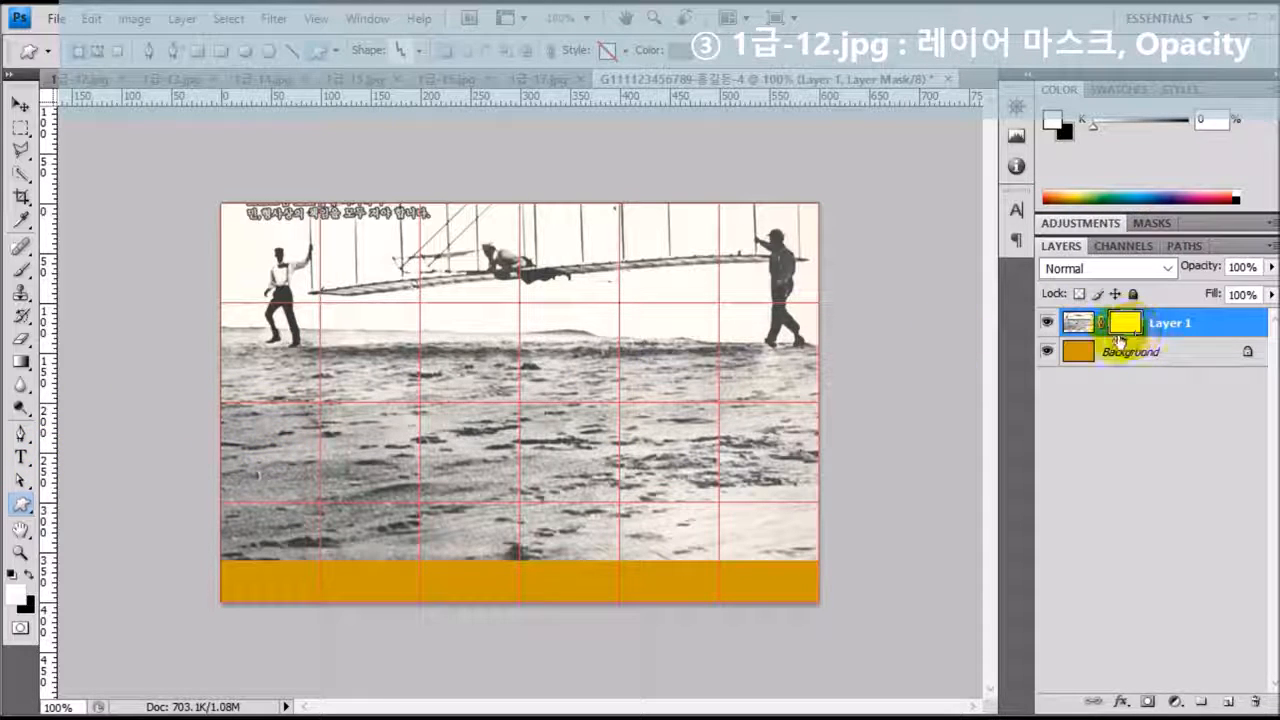
click(22, 363)
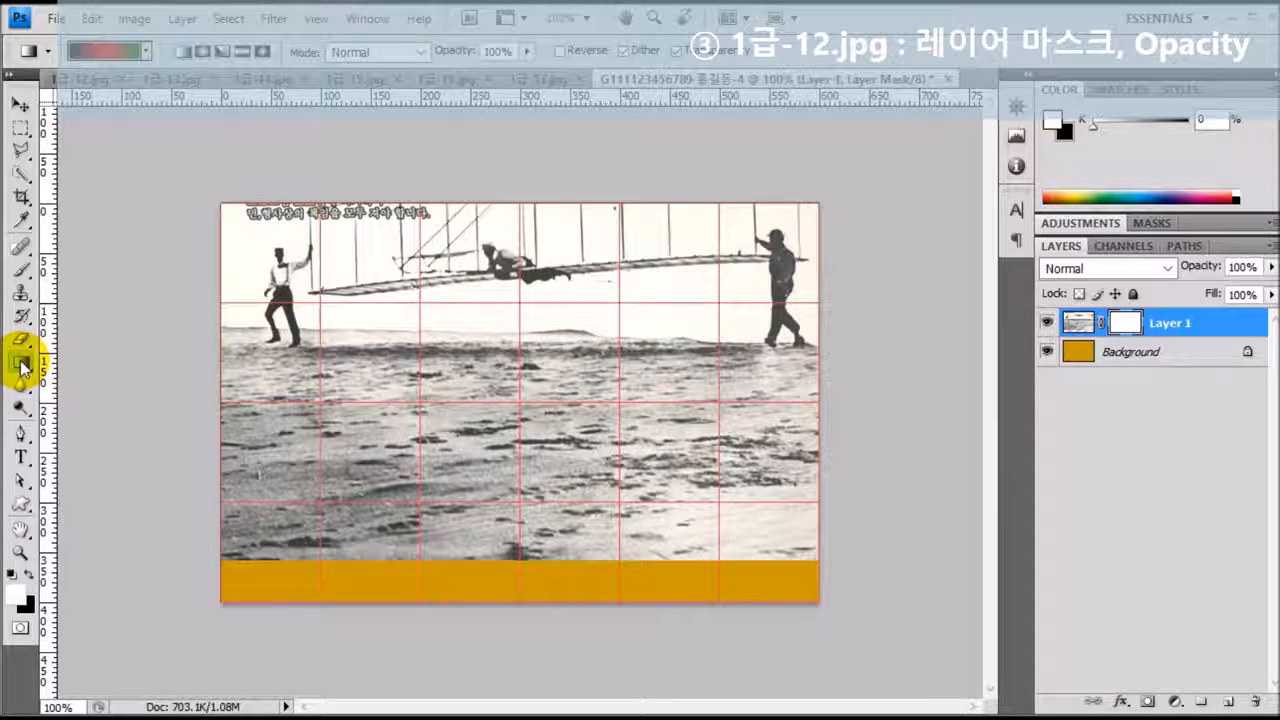
click(110, 57)
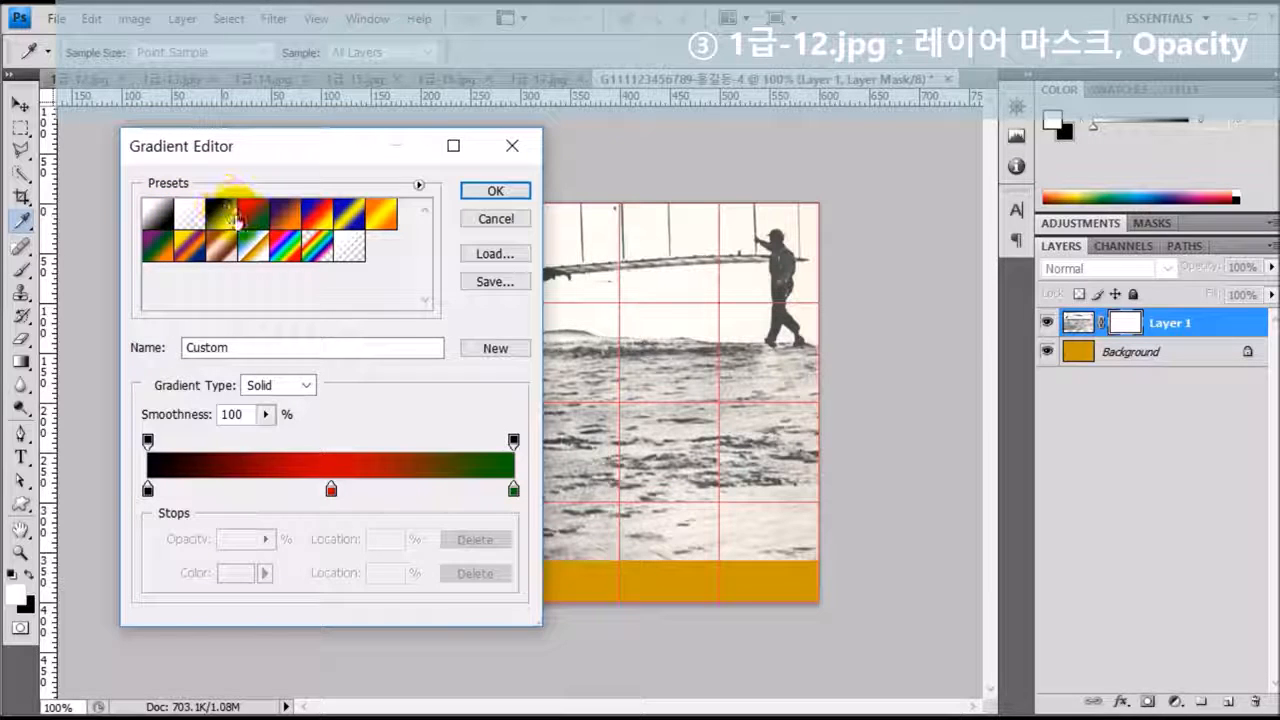
click(221, 218)
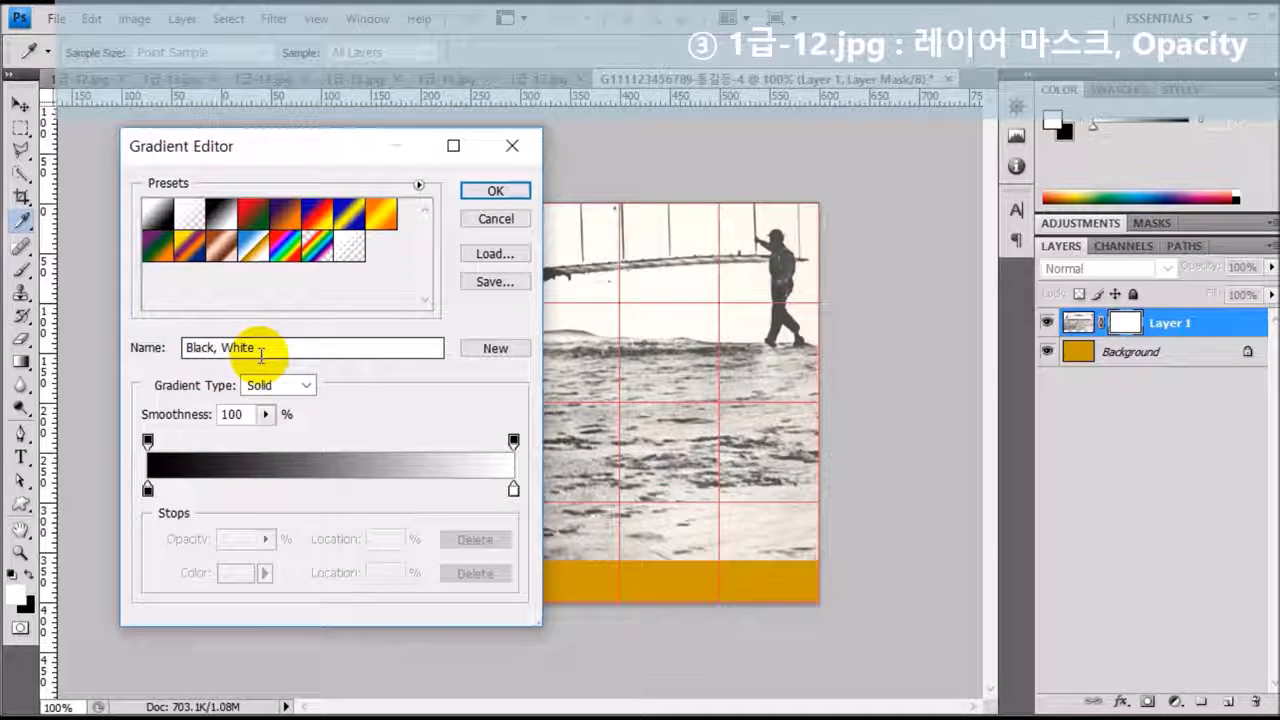
click(495, 192)
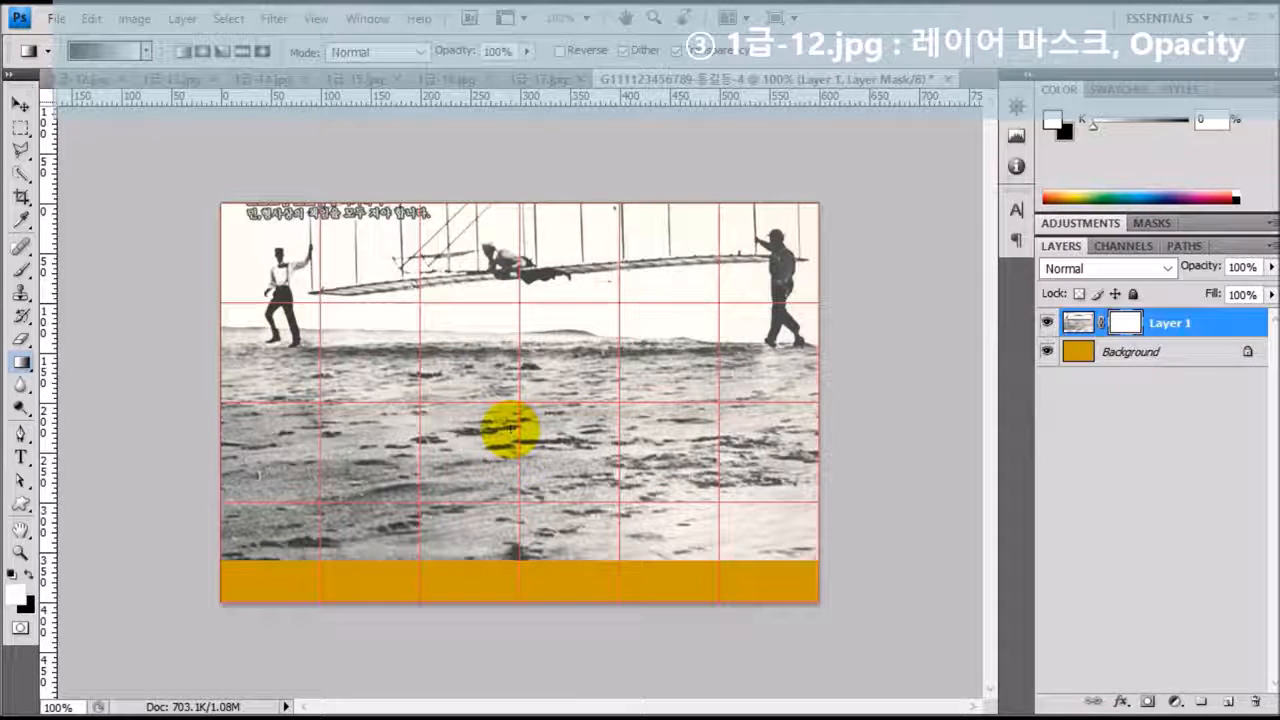
- Fade out the photo's lower part with a vertical mask gradient from mid-canvas up to the shoreline, and set Layer 1's opacity to 70%
drag(513, 436, 513, 332)
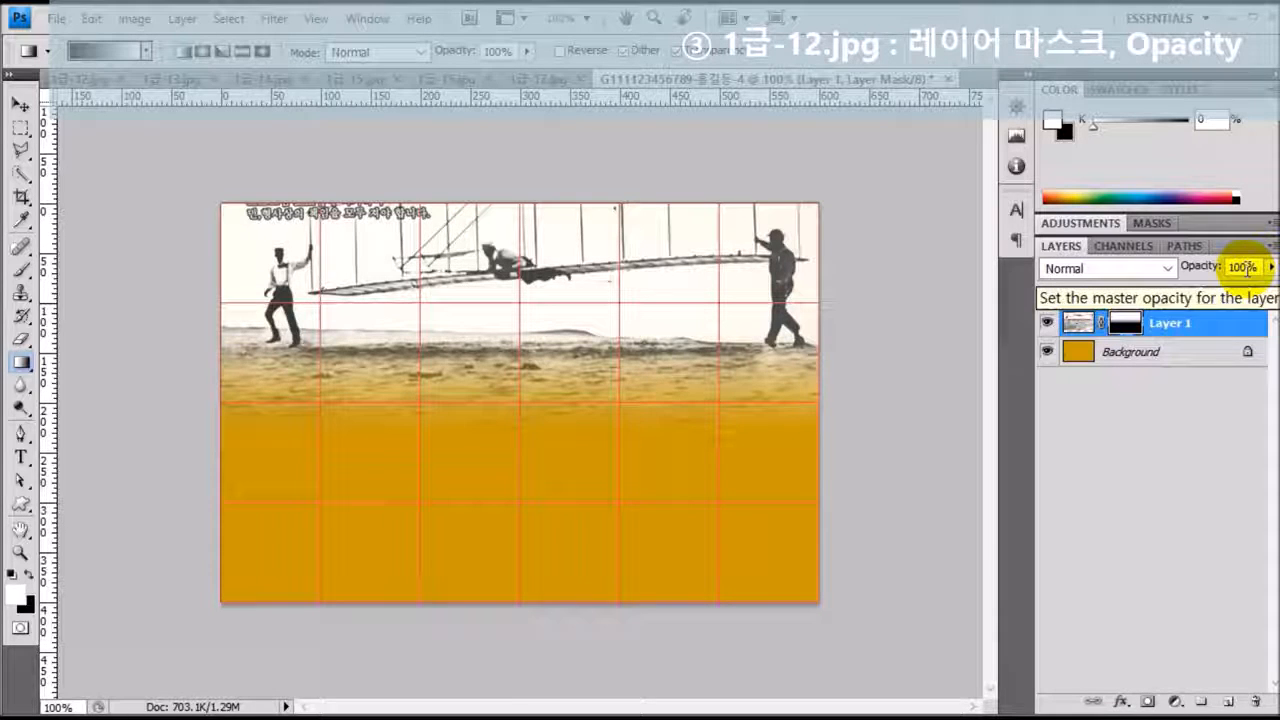
click(1243, 267)
text(70)
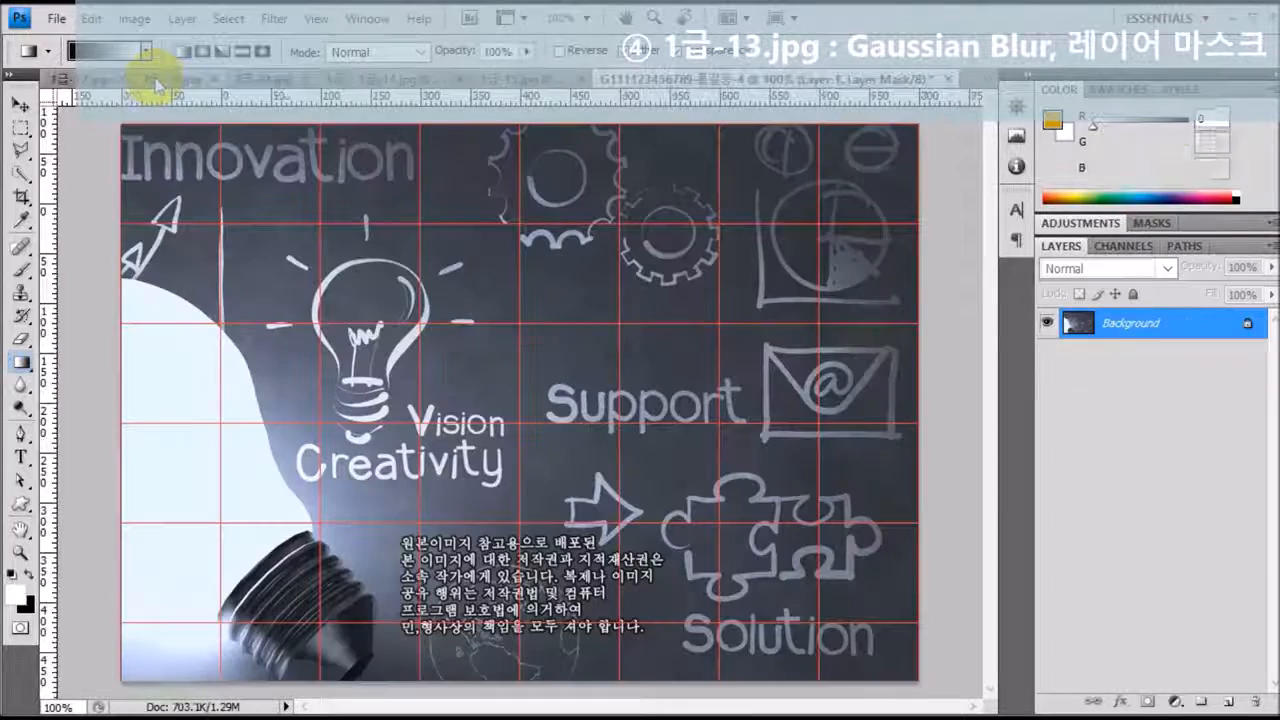
- Copy the entire 1급-13.jpg image and paste it as a new layer into the poster document
click(155, 79)
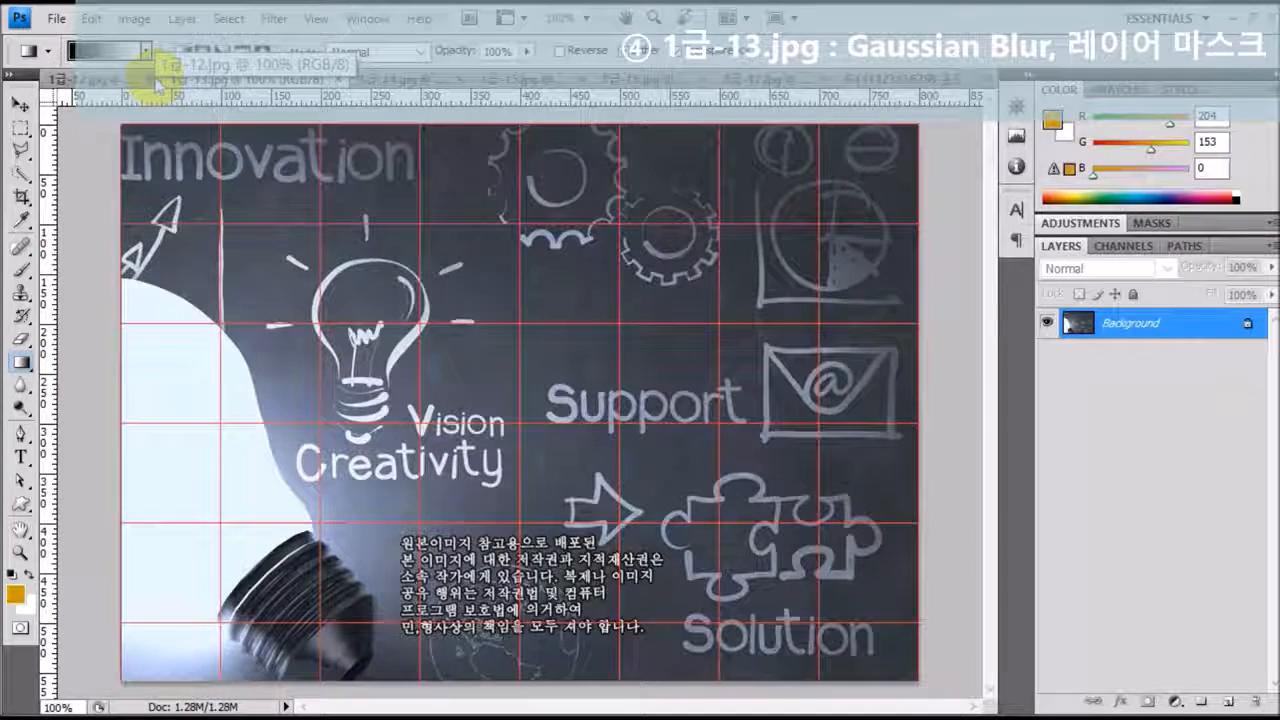
key(ctrl+a)
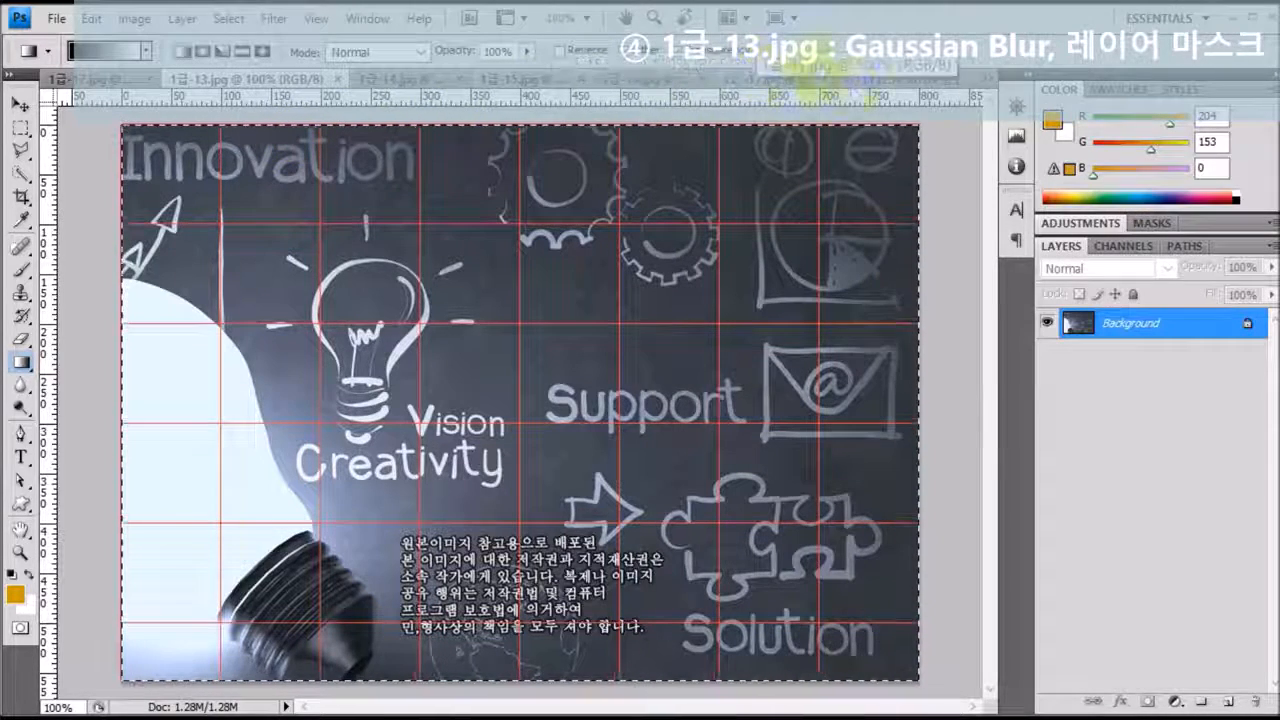
click(905, 88)
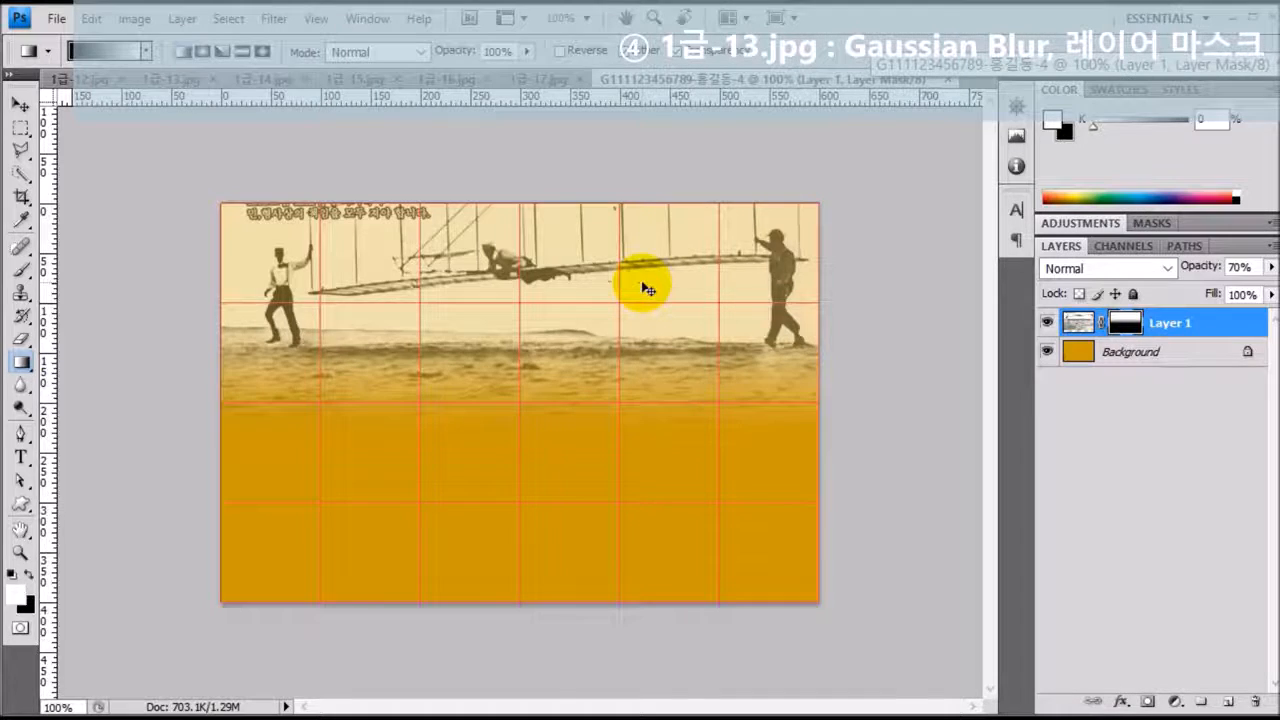
key(ctrl+v)
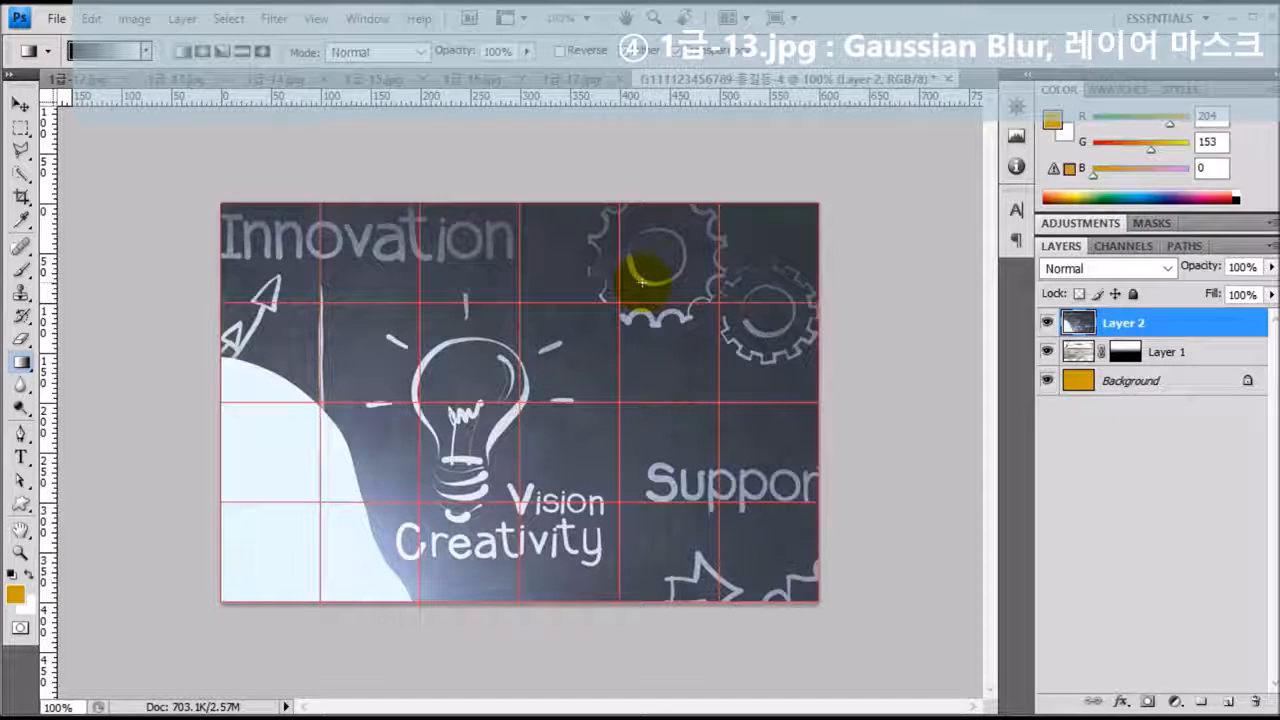
key(v)
- Scale the pasted 1급-13.jpg layer proportionally to about 75.3%, aligned to the canvas's upper-left corner and covering its full width
key(ctrl+t)
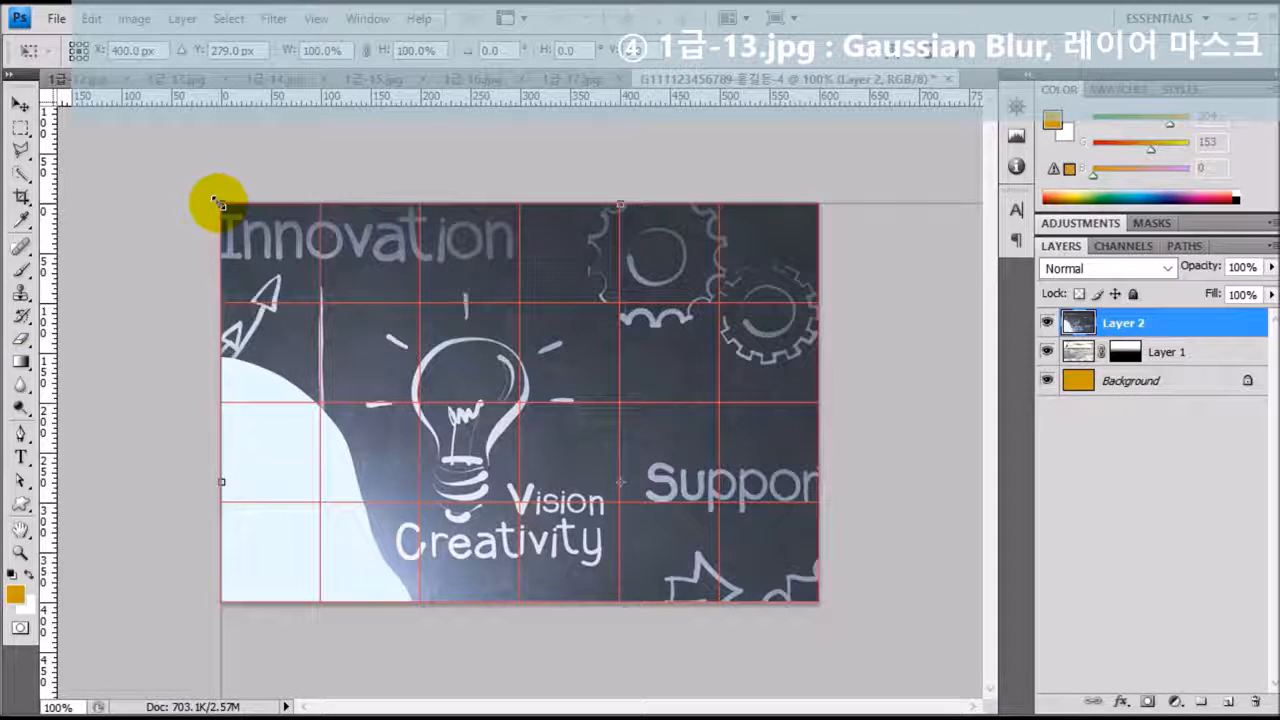
drag(217, 202, 612, 487)
drag(650, 527, 285, 271)
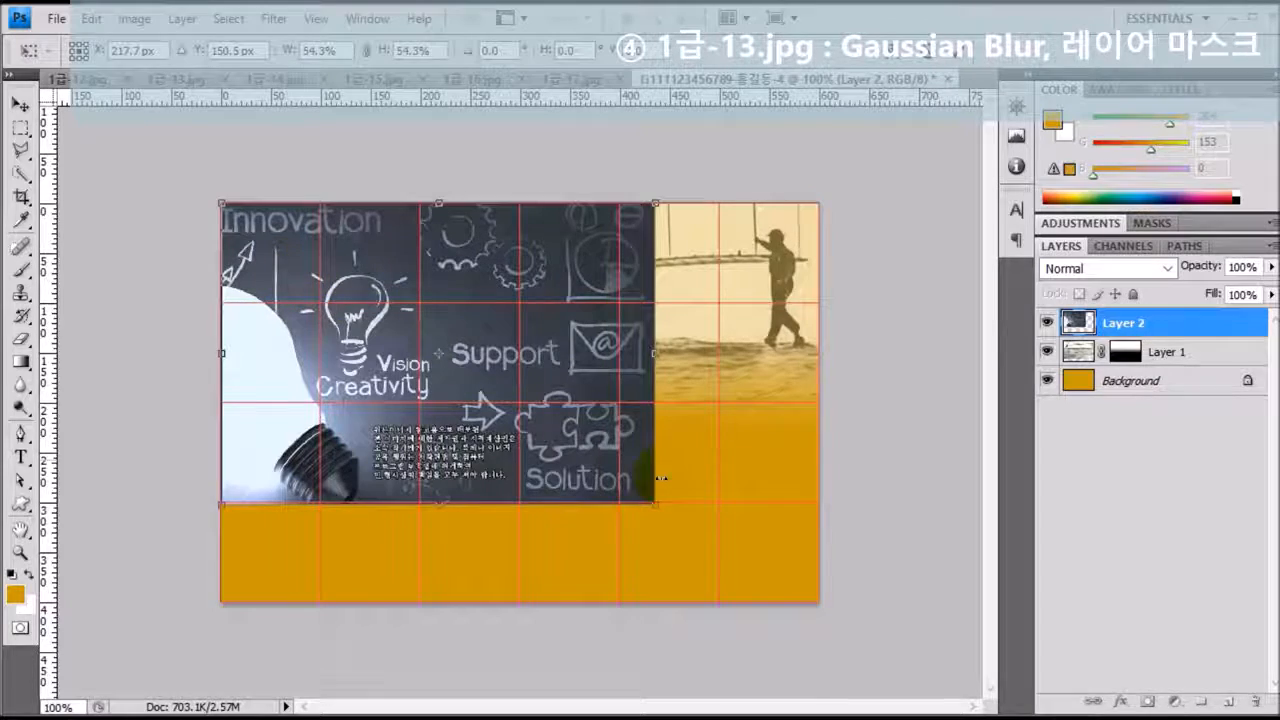
drag(658, 502, 837, 596)
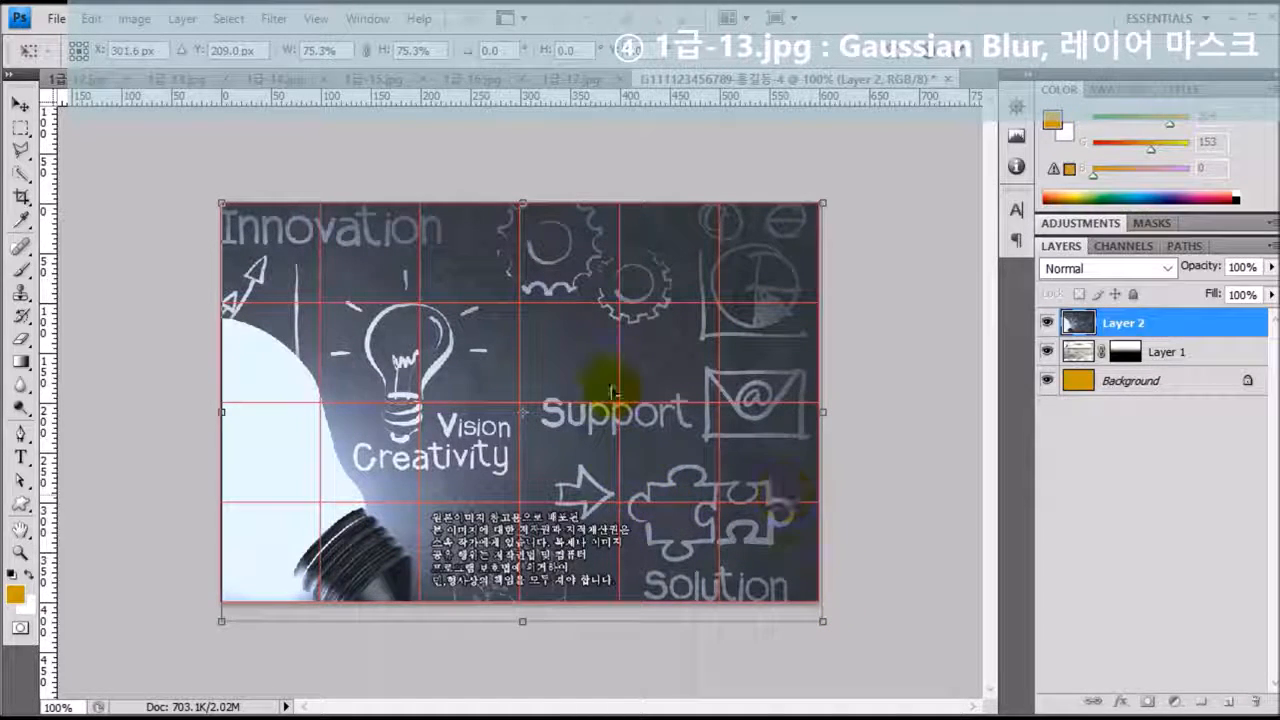
key(Return)
key(g)
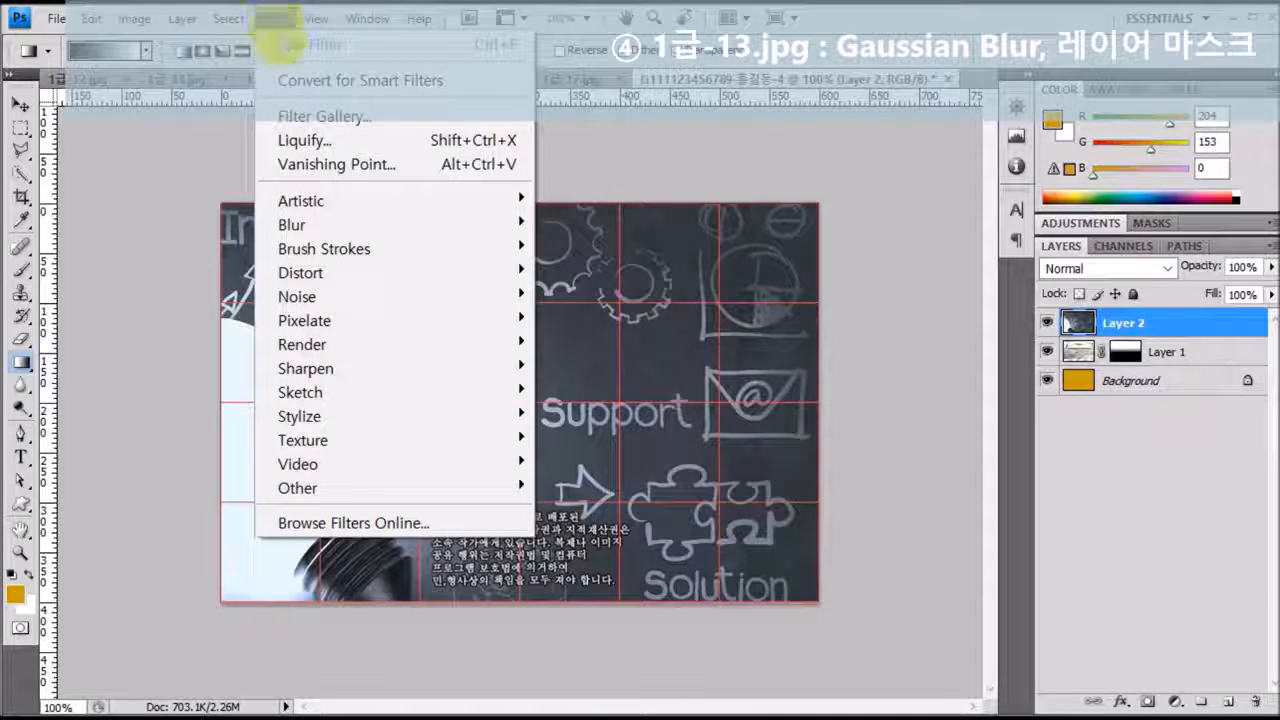
- Apply a Gaussian Blur with a radius of 1.4 pixels to Layer 2
mouse_move(323, 224)
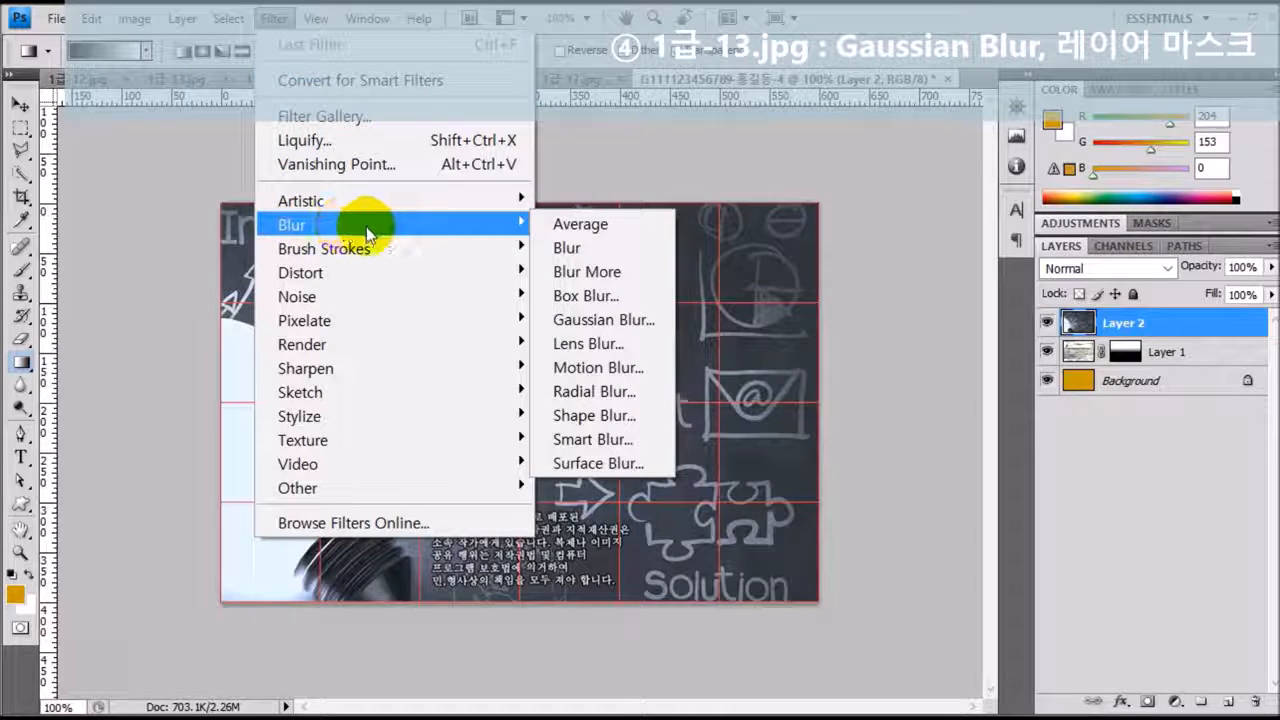
click(272, 18)
click(272, 18)
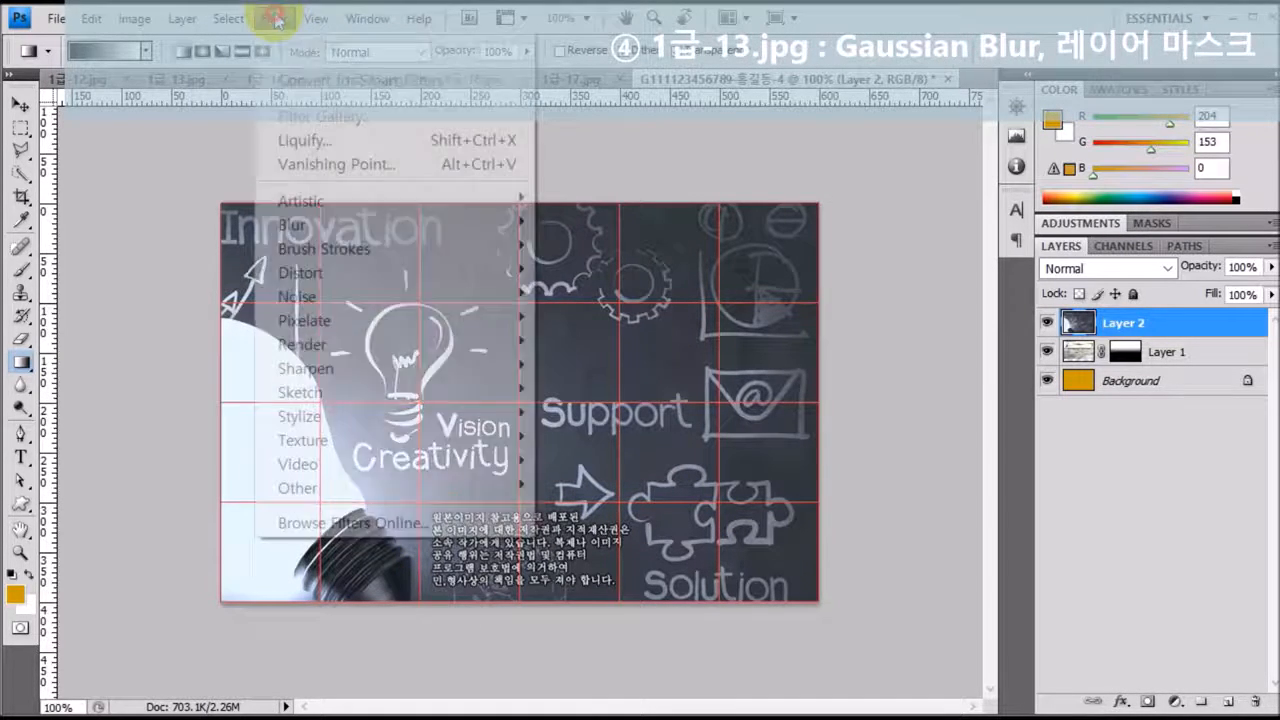
mouse_move(320, 226)
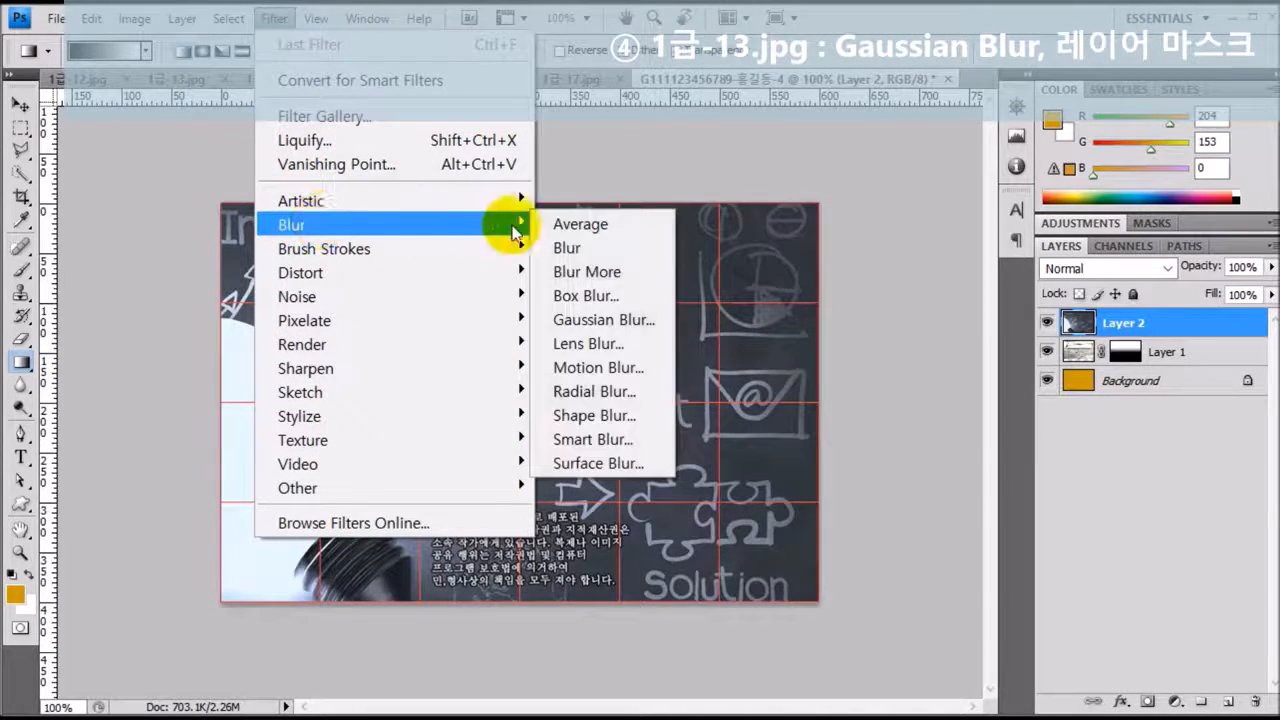
click(604, 319)
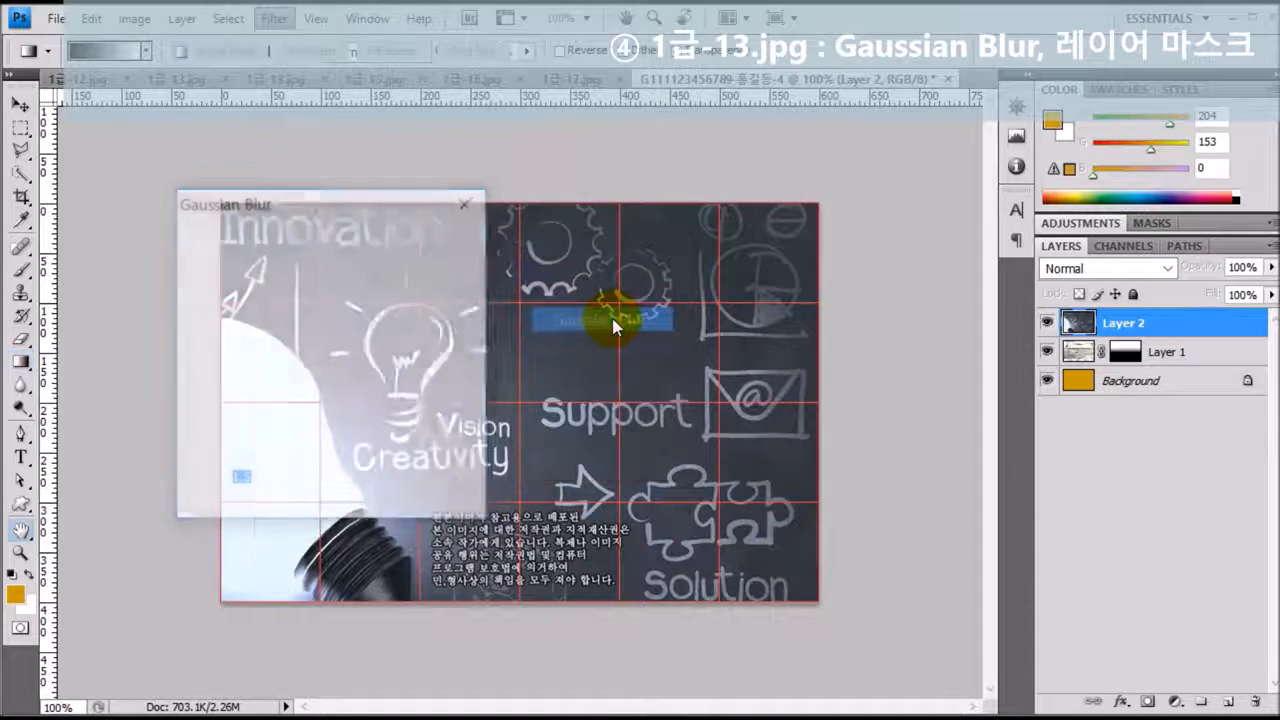
drag(339, 207, 795, 251)
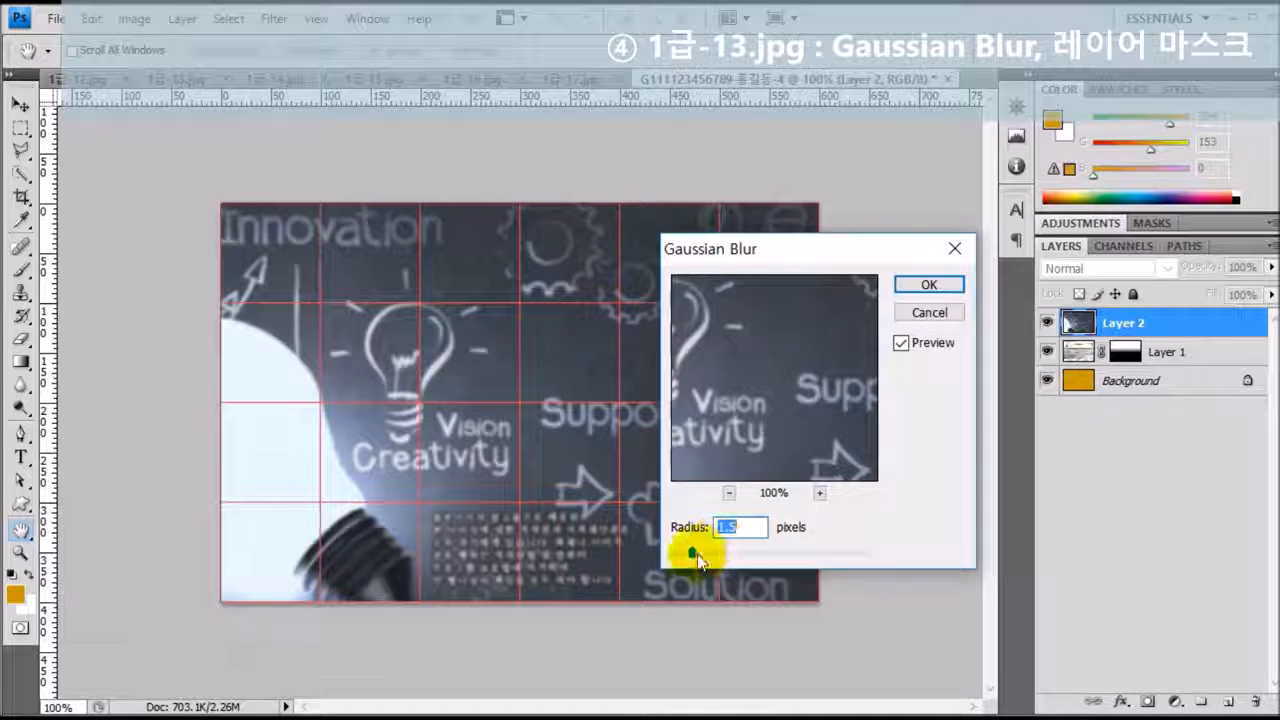
drag(747, 560, 693, 560)
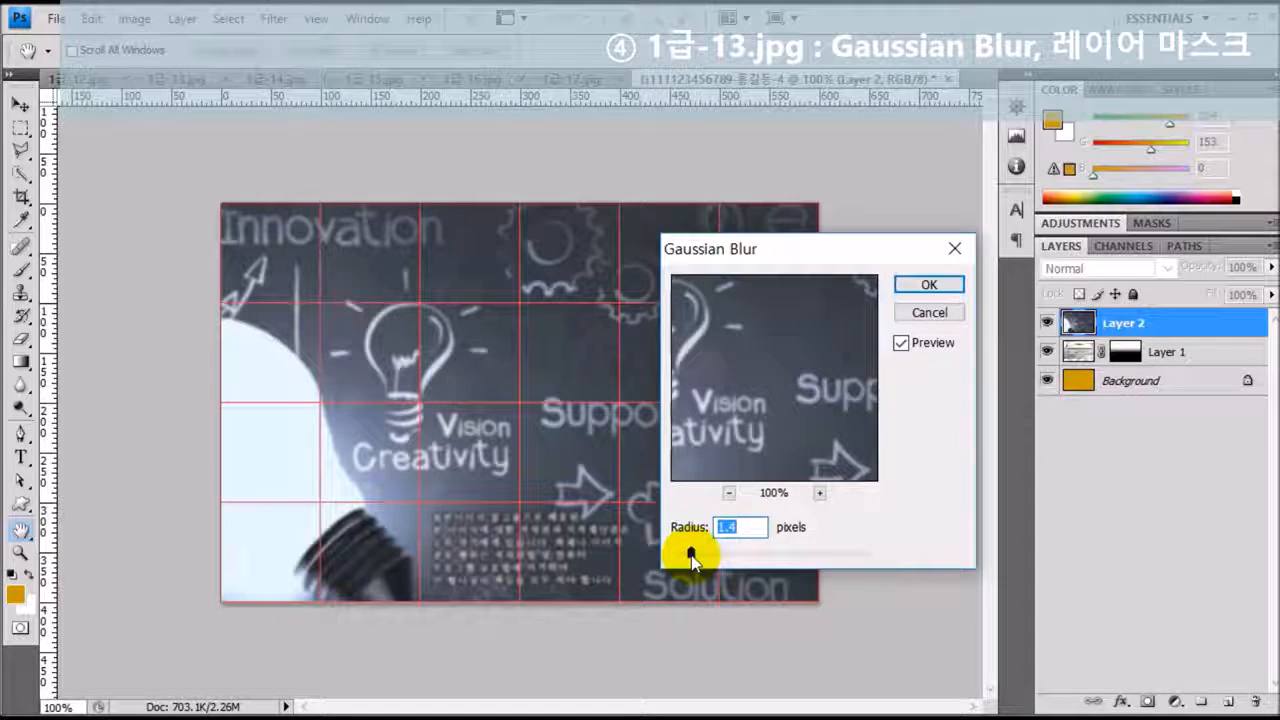
click(935, 285)
key(g)
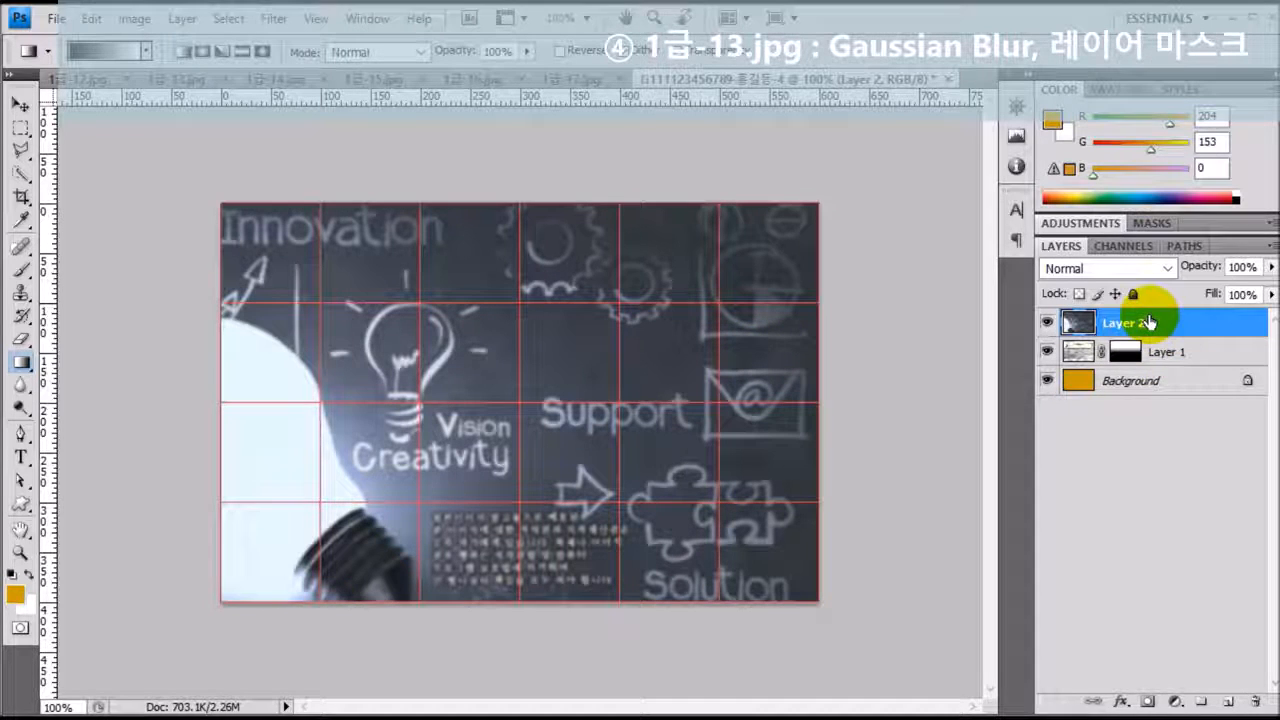
- Add a layer mask to Layer 2 and fade out its upper part with a downward vertical Black, White gradient
click(1150, 703)
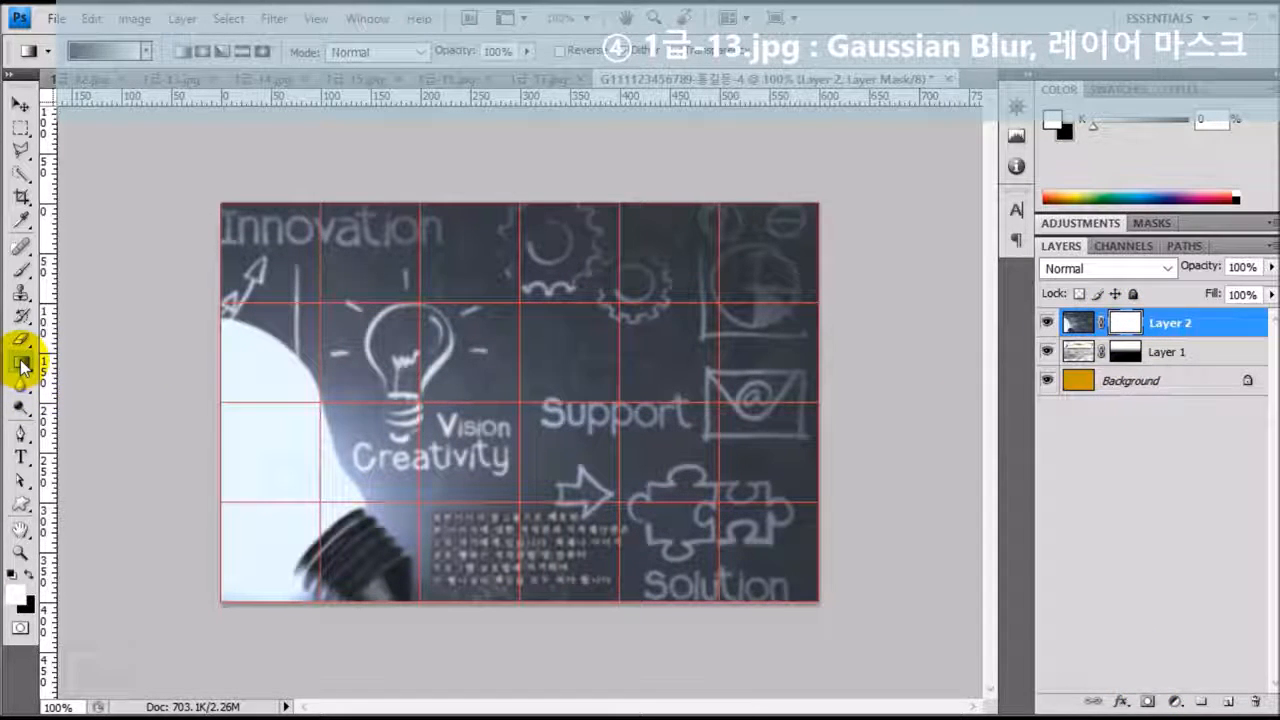
drag(22, 366, 70, 358)
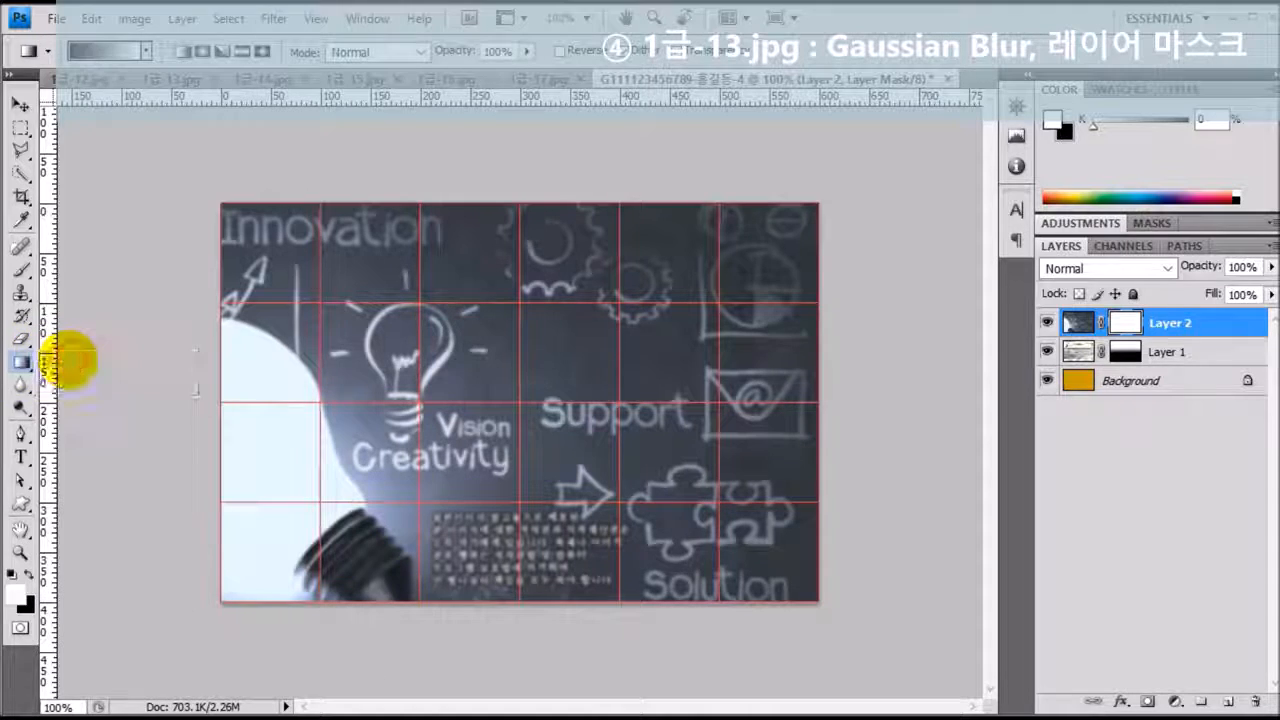
click(106, 52)
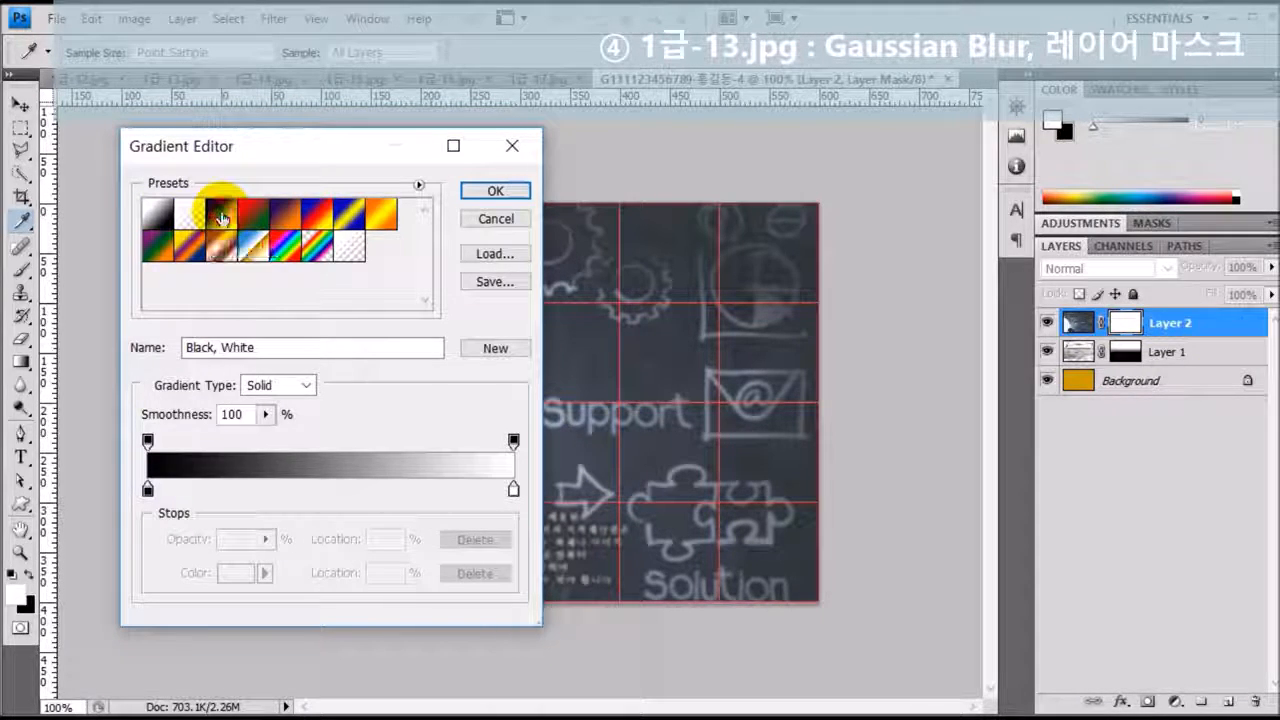
click(494, 190)
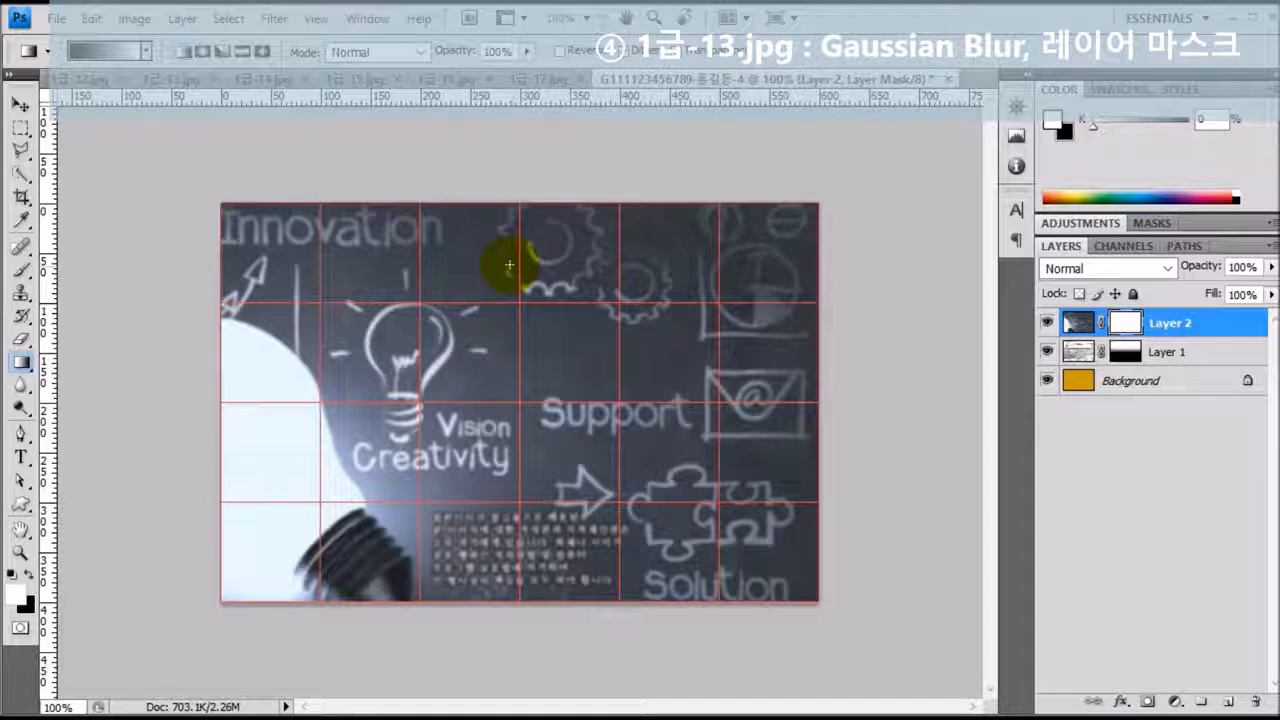
drag(508, 255, 507, 461)
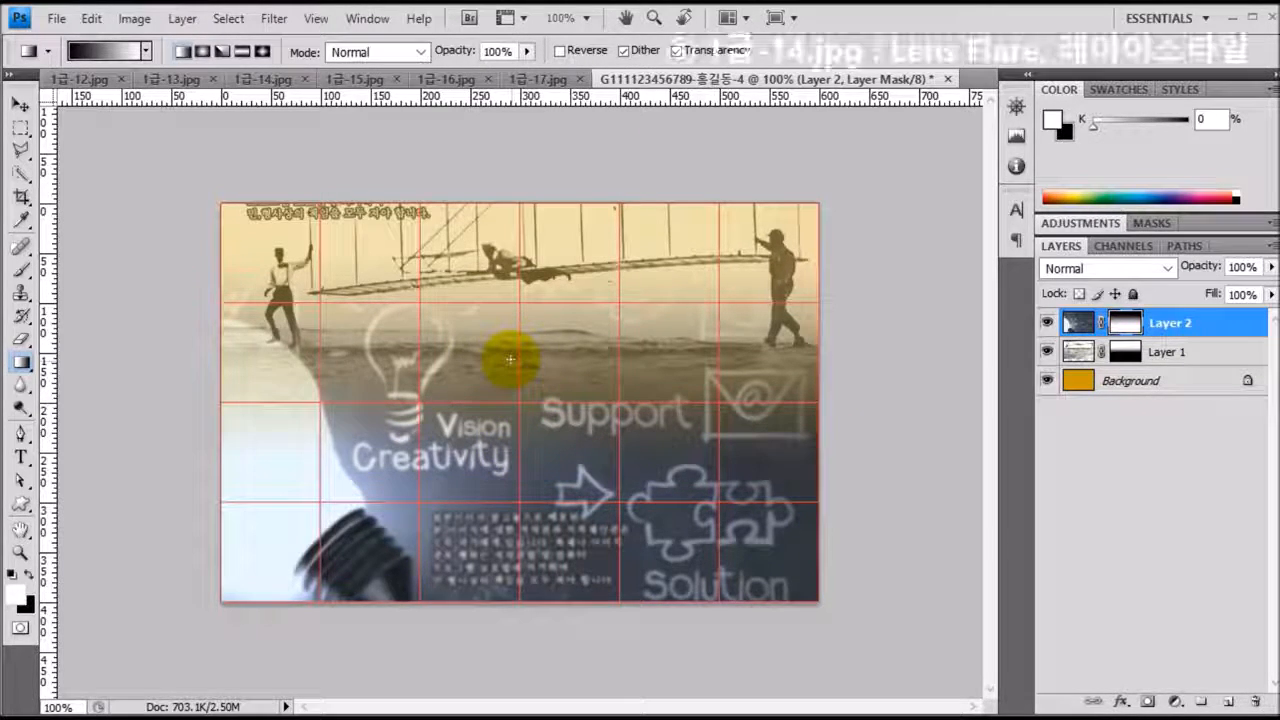
- Select the whole statue figure, including hair, suit and bent arm, in 1급-14.jpg with the Quick Selection tool
key(w)
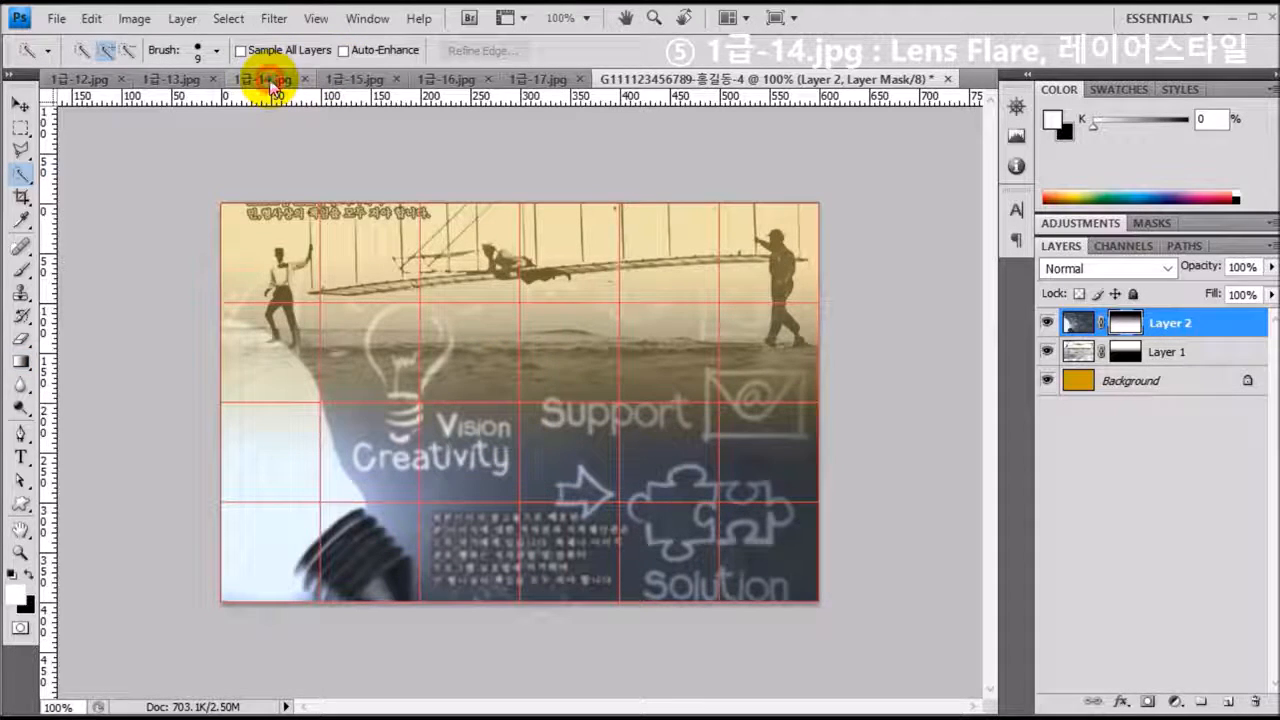
click(268, 79)
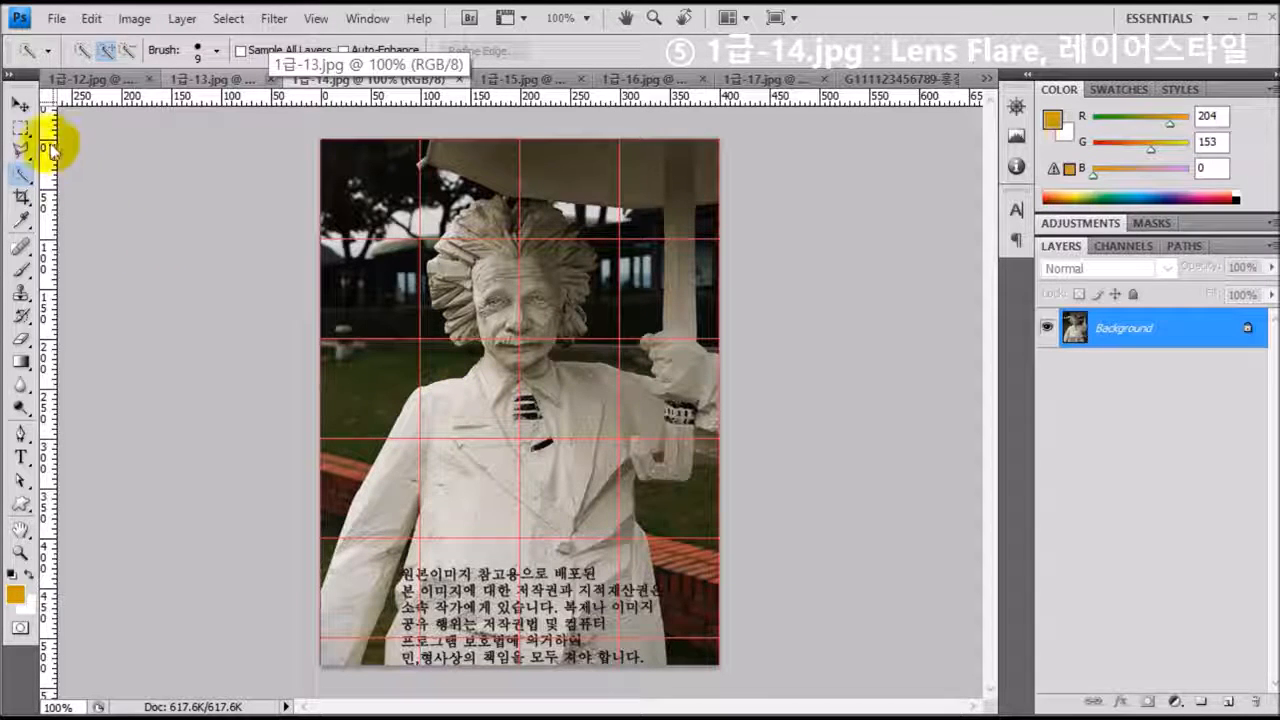
click(23, 174)
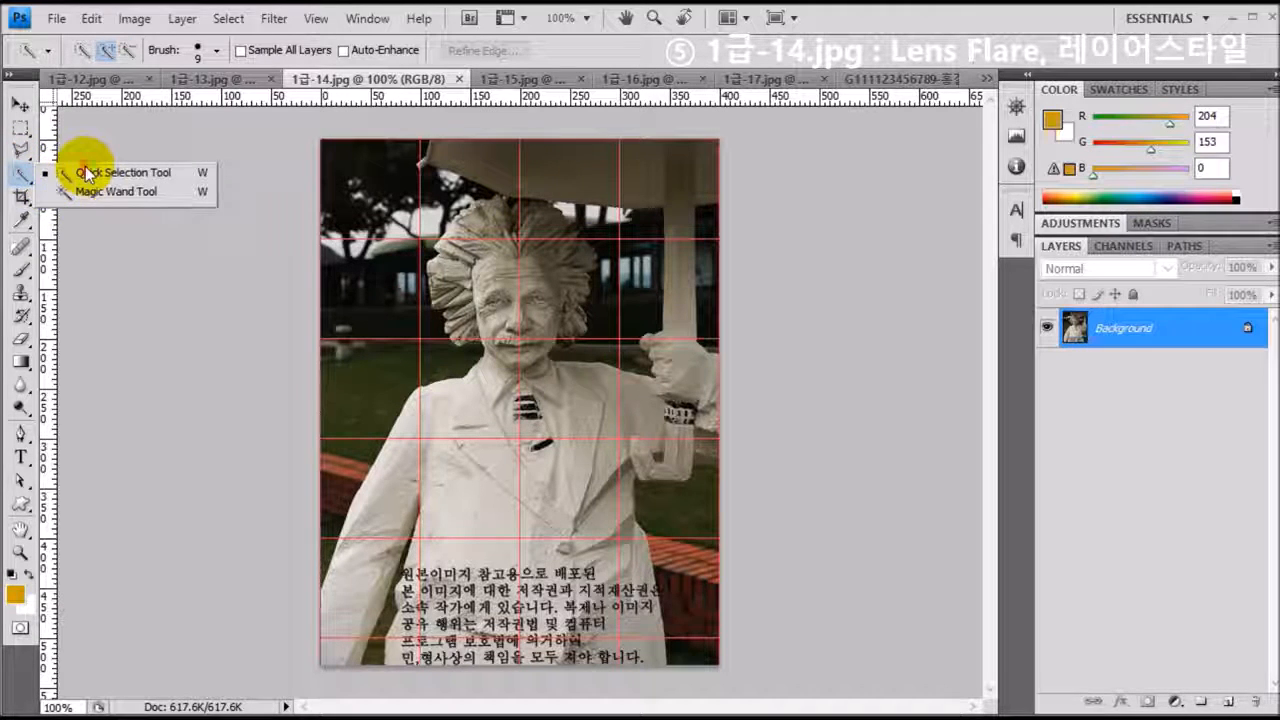
click(88, 172)
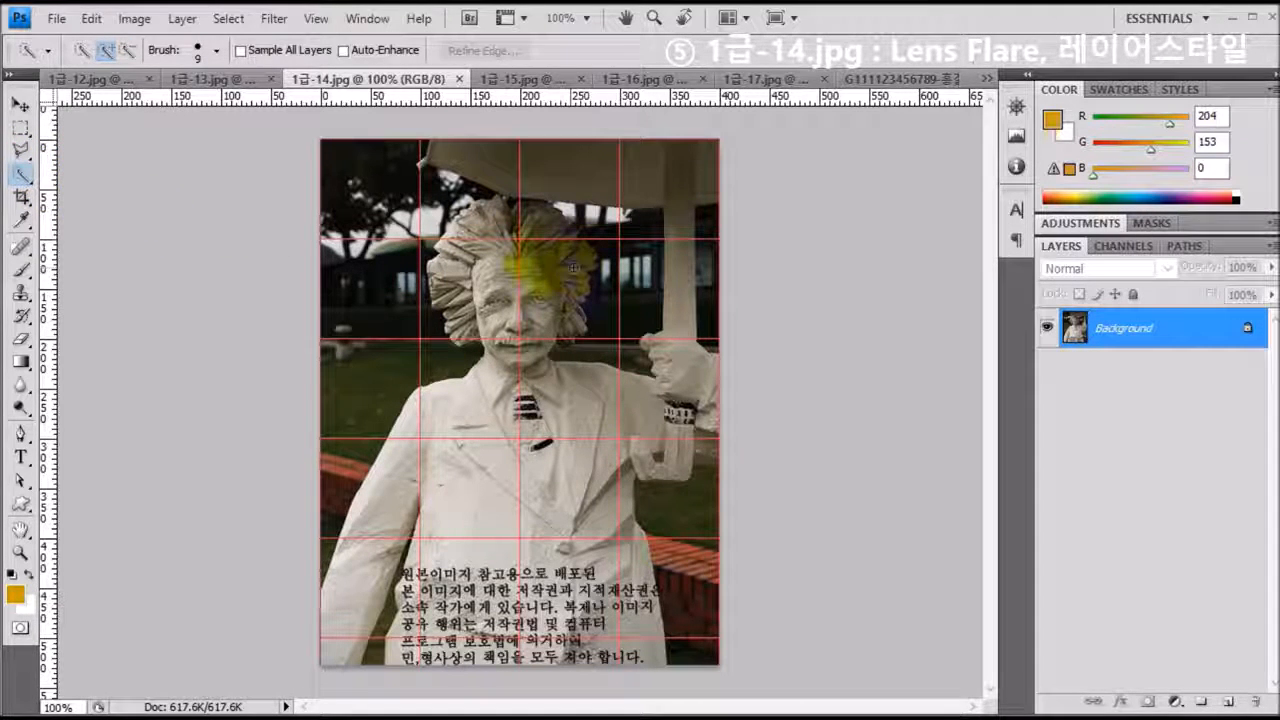
drag(489, 228, 494, 258)
mouse_move(462, 305)
mouse_down()
mouse_move(449, 280)
mouse_move(458, 252)
mouse_up()
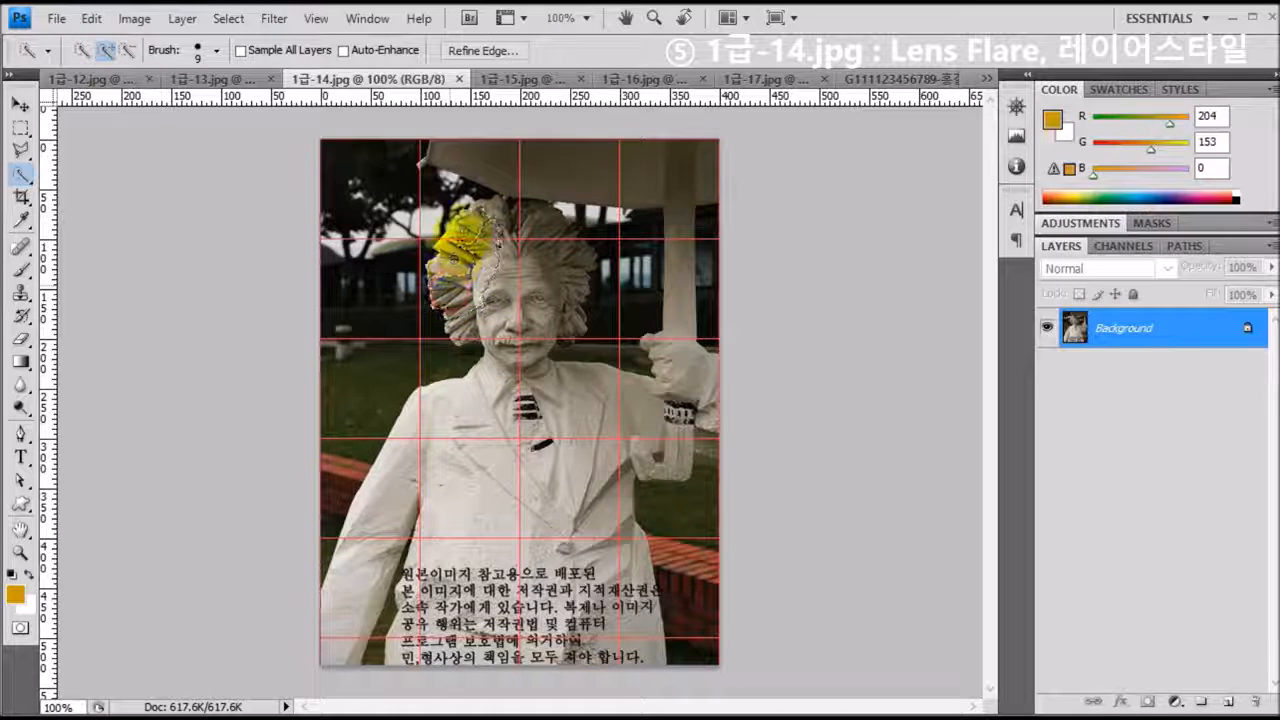
mouse_move(520, 225)
mouse_down()
mouse_move(565, 253)
mouse_move(531, 352)
mouse_move(518, 598)
mouse_move(494, 409)
mouse_move(391, 505)
mouse_move(347, 655)
mouse_move(589, 660)
mouse_move(633, 645)
mouse_move(589, 425)
mouse_move(606, 408)
mouse_move(651, 410)
mouse_move(687, 445)
mouse_move(578, 338)
mouse_move(577, 320)
mouse_move(561, 345)
mouse_move(558, 268)
mouse_up()
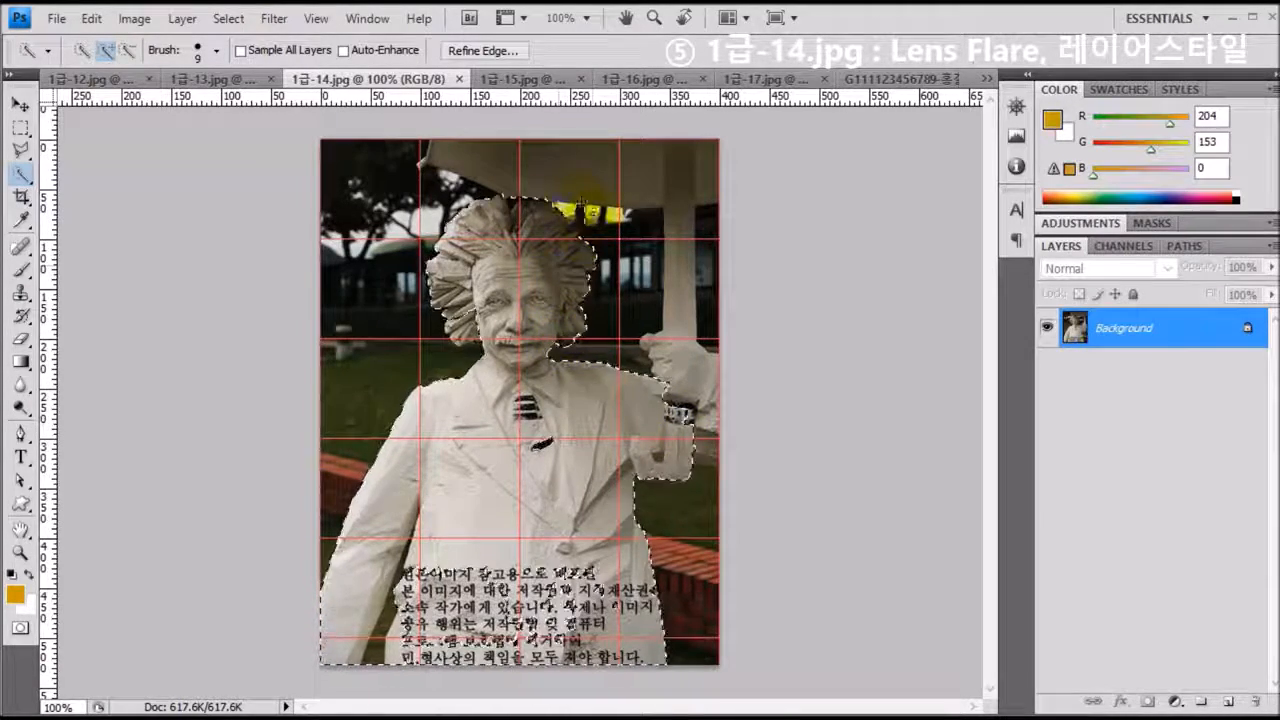
drag(556, 446, 535, 443)
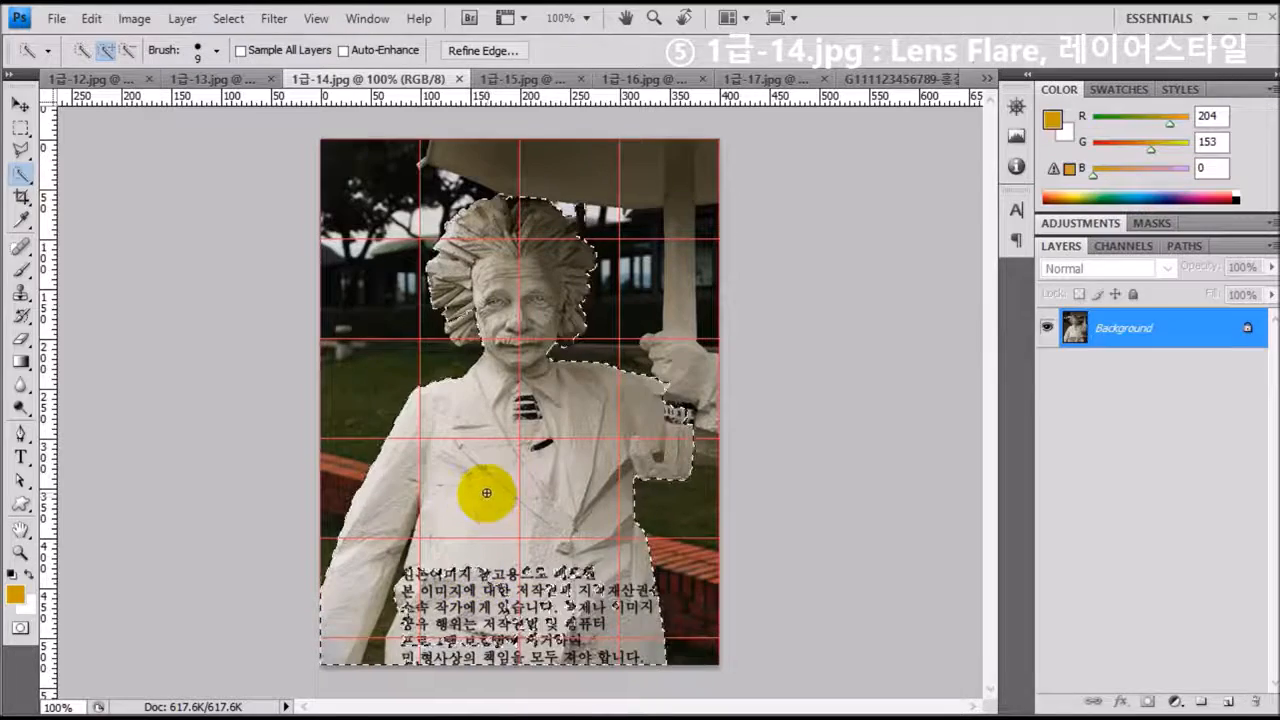
- Set the Quick Selection brush to 10 and subtract the background gap between the statue's hanging arm and body from the selection
key(bracketright)
key(bracketright)
key(bracketright)
key(bracketright)
key(bracketright)
key(bracketright)
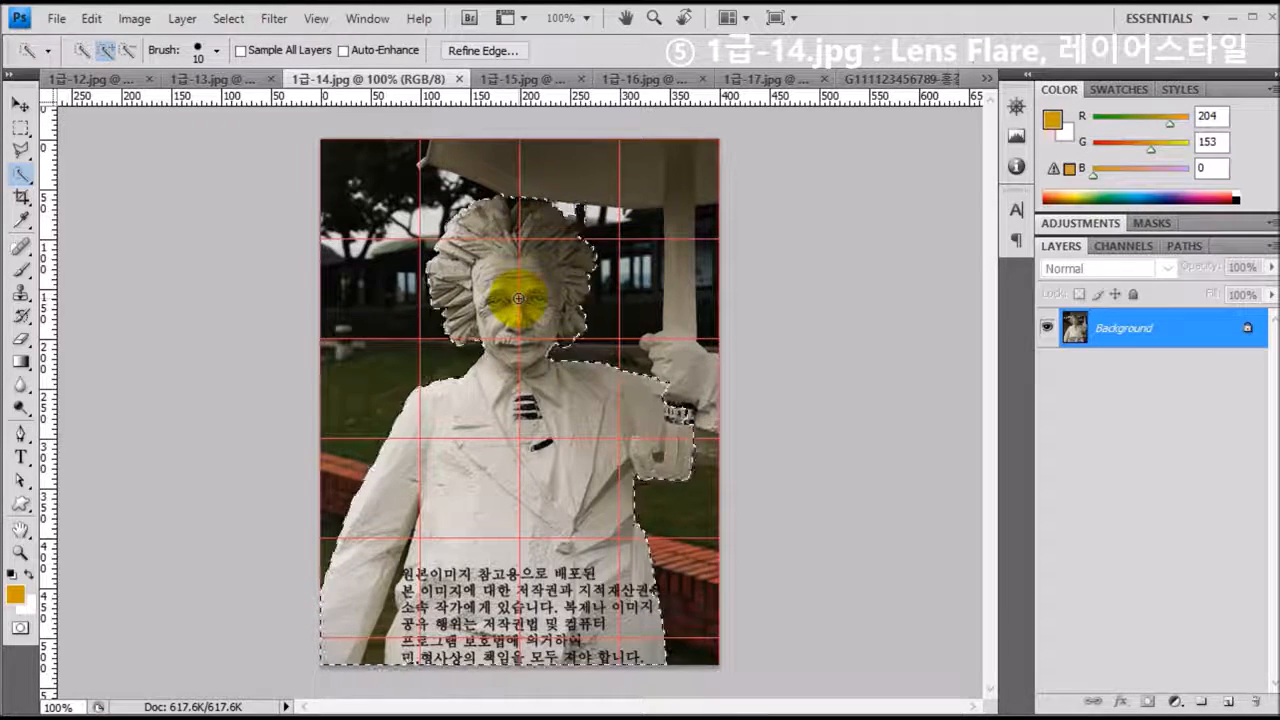
key(alt)
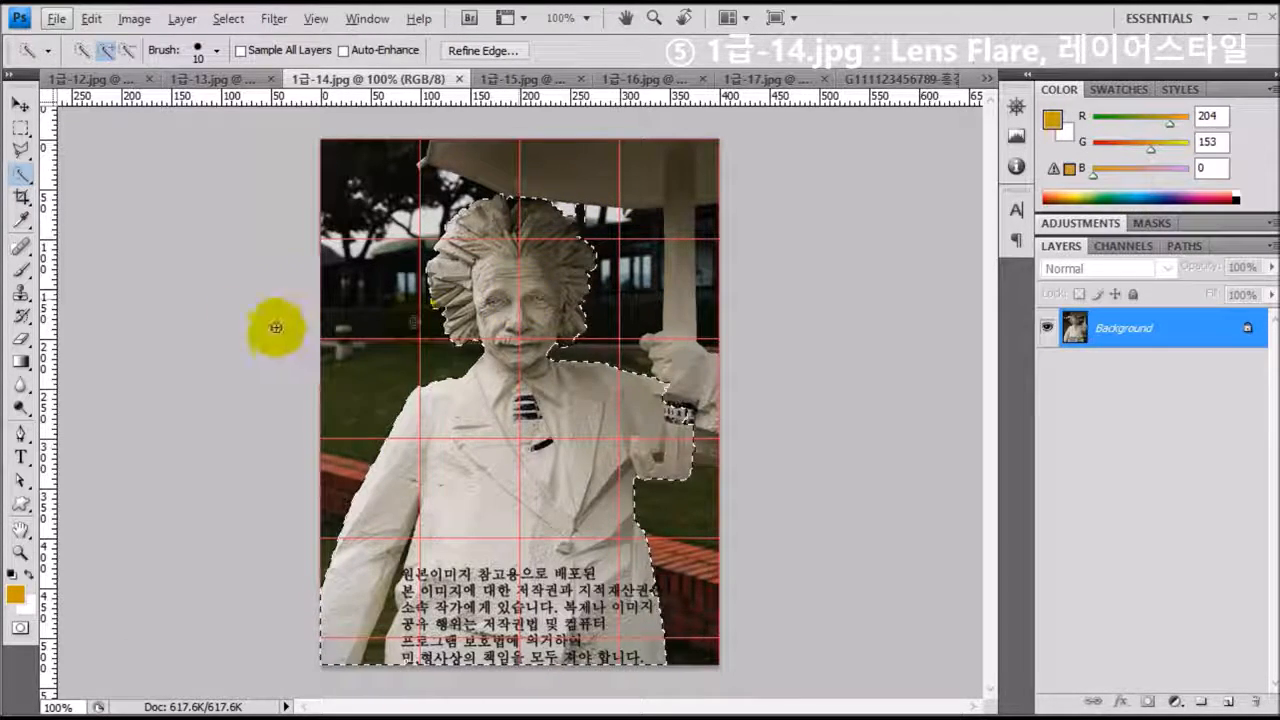
key(alt)
key(alt)
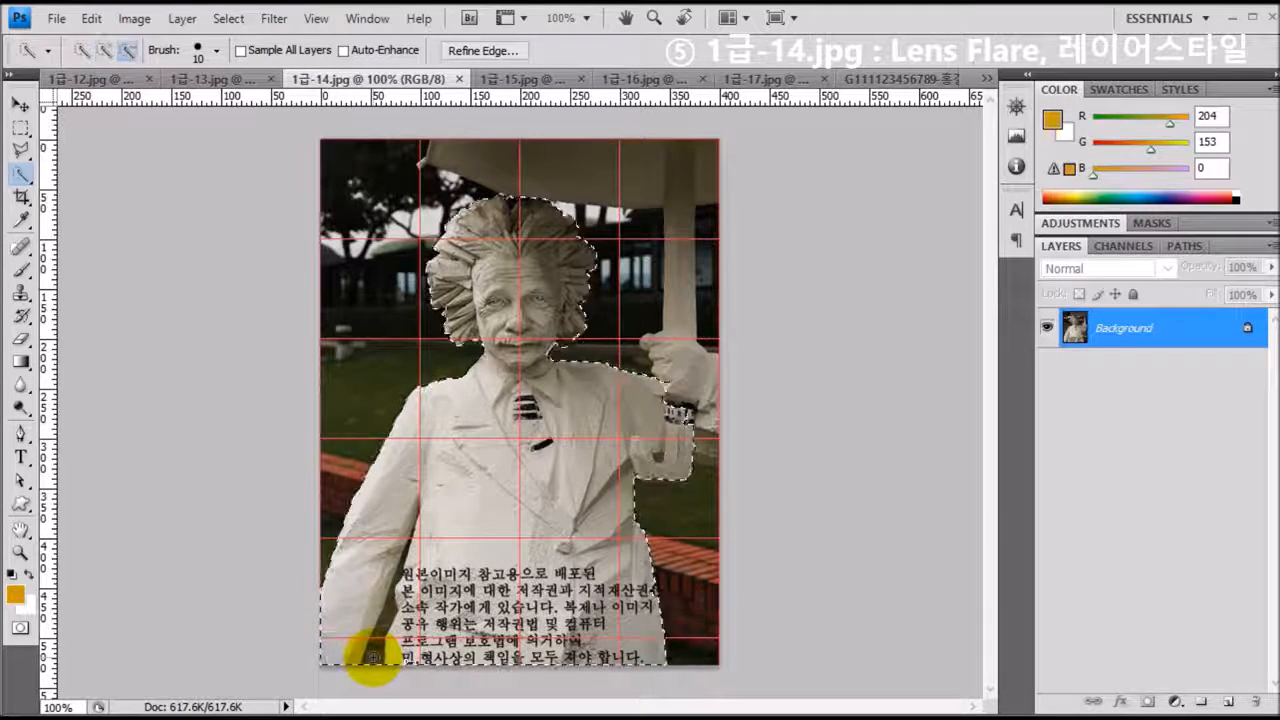
click(372, 657)
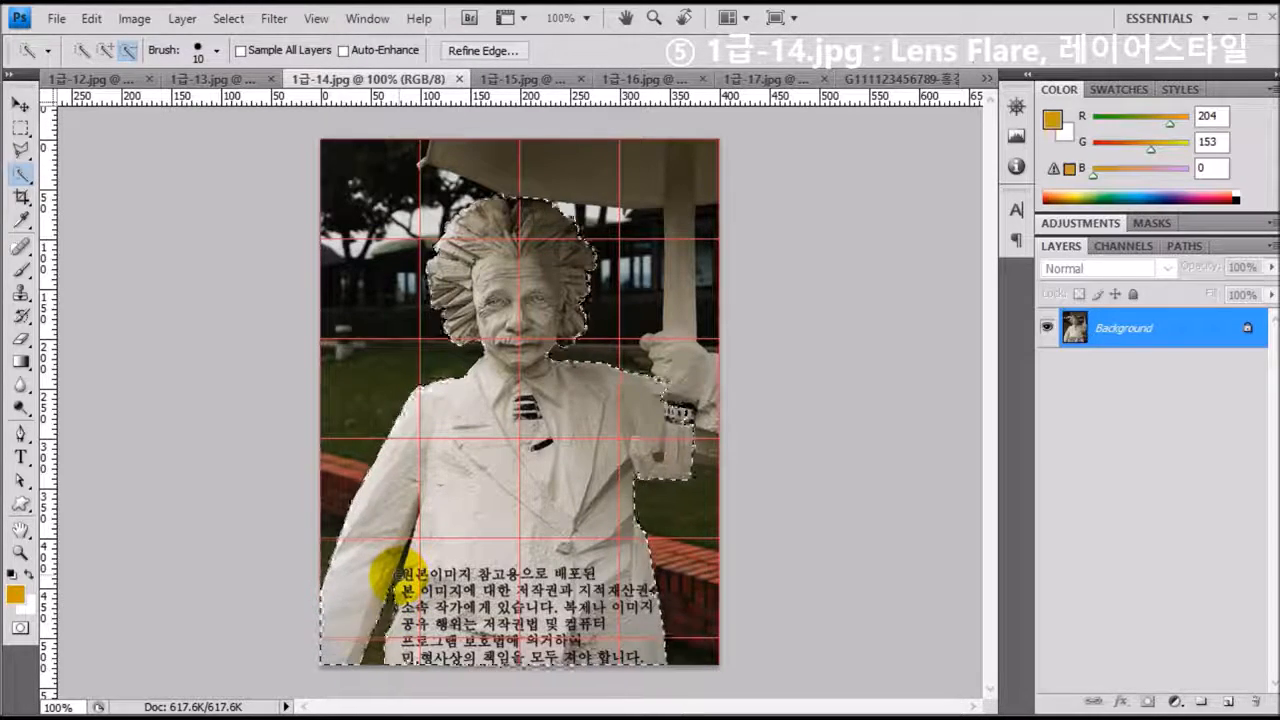
- Reduce the Quick Selection brush to 3 and refine the selection edge along the narrow gap beside the statue's hanging arm
scroll(395, 573, up, 3)
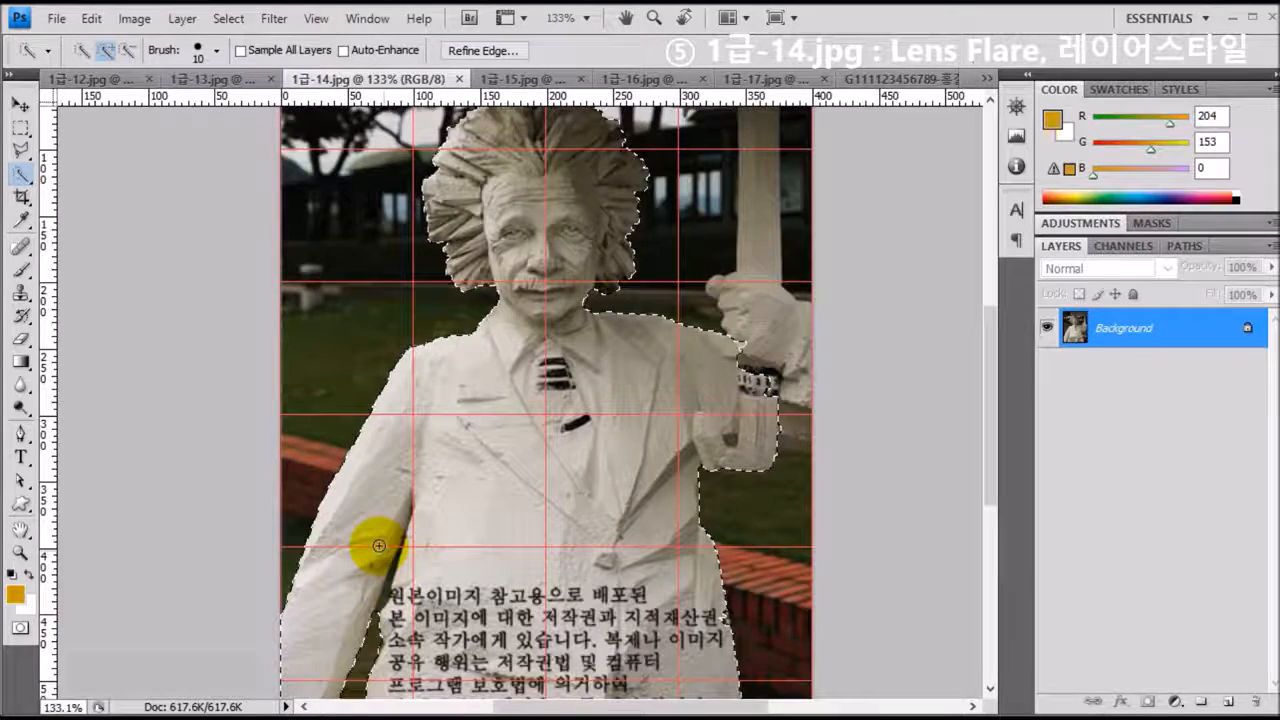
key(bracketleft)
key(bracketleft)
key(bracketleft)
key(bracketleft)
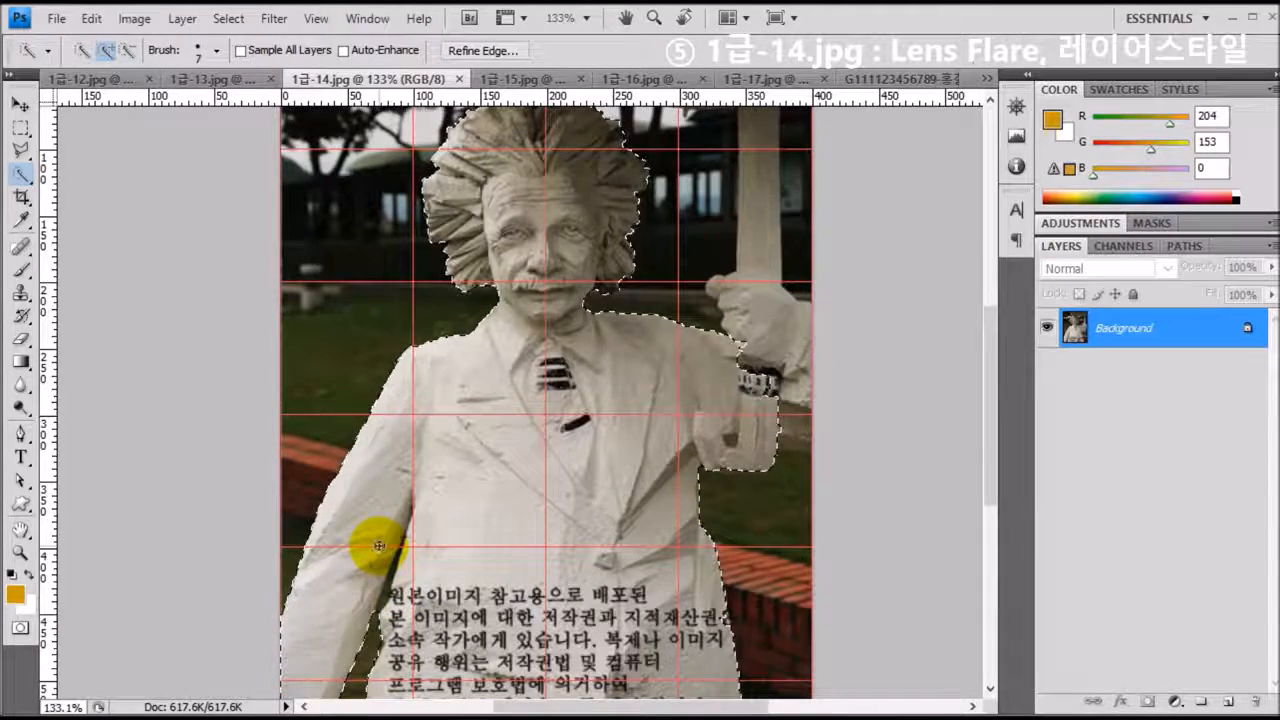
key(bracketleft)
key(bracketleft)
key(bracketleft)
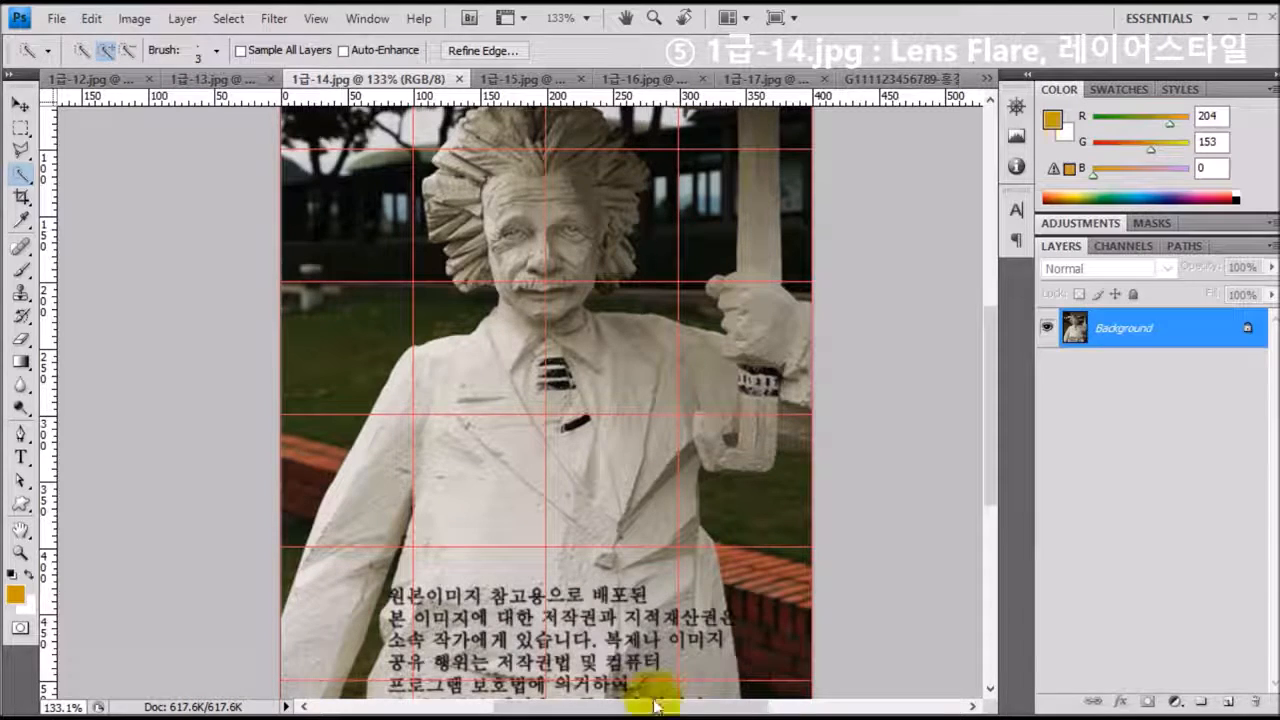
drag(390, 583, 657, 428)
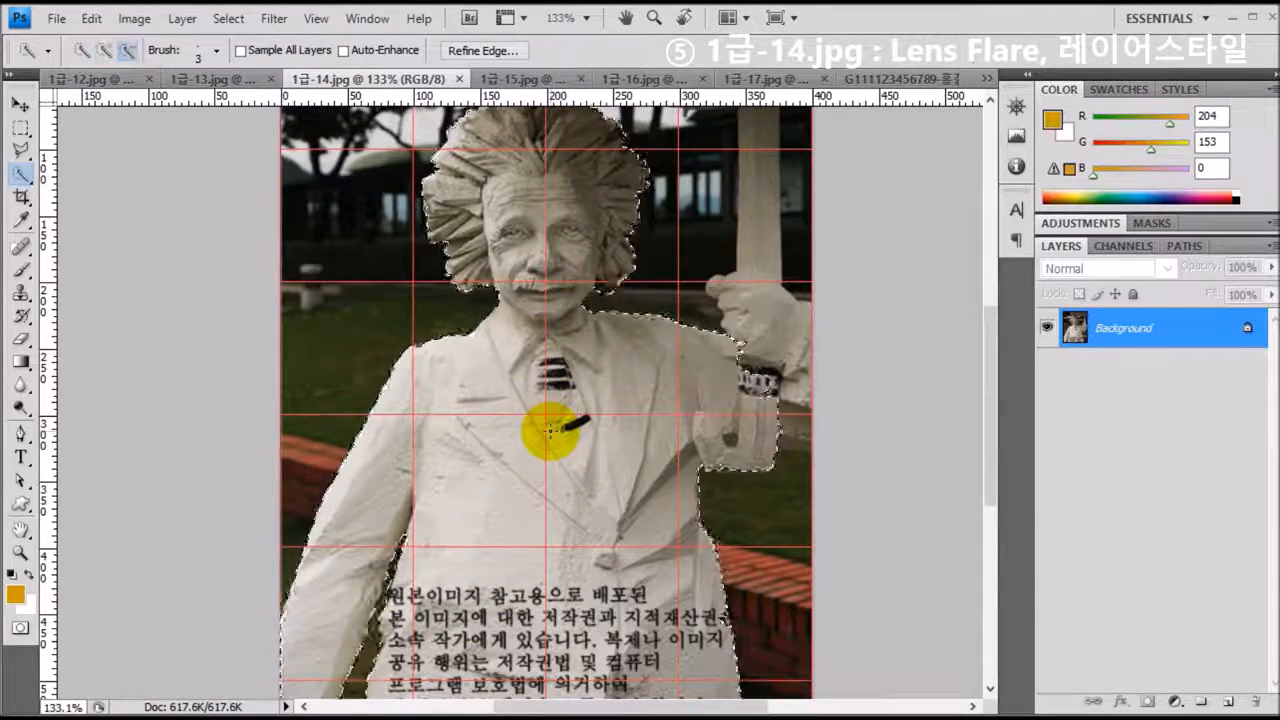
- Copy the selected statue from 1급-14.jpg and paste it as a new layer into the poster document
scroll(548, 430, down, 2)
scroll(548, 430, down, 1)
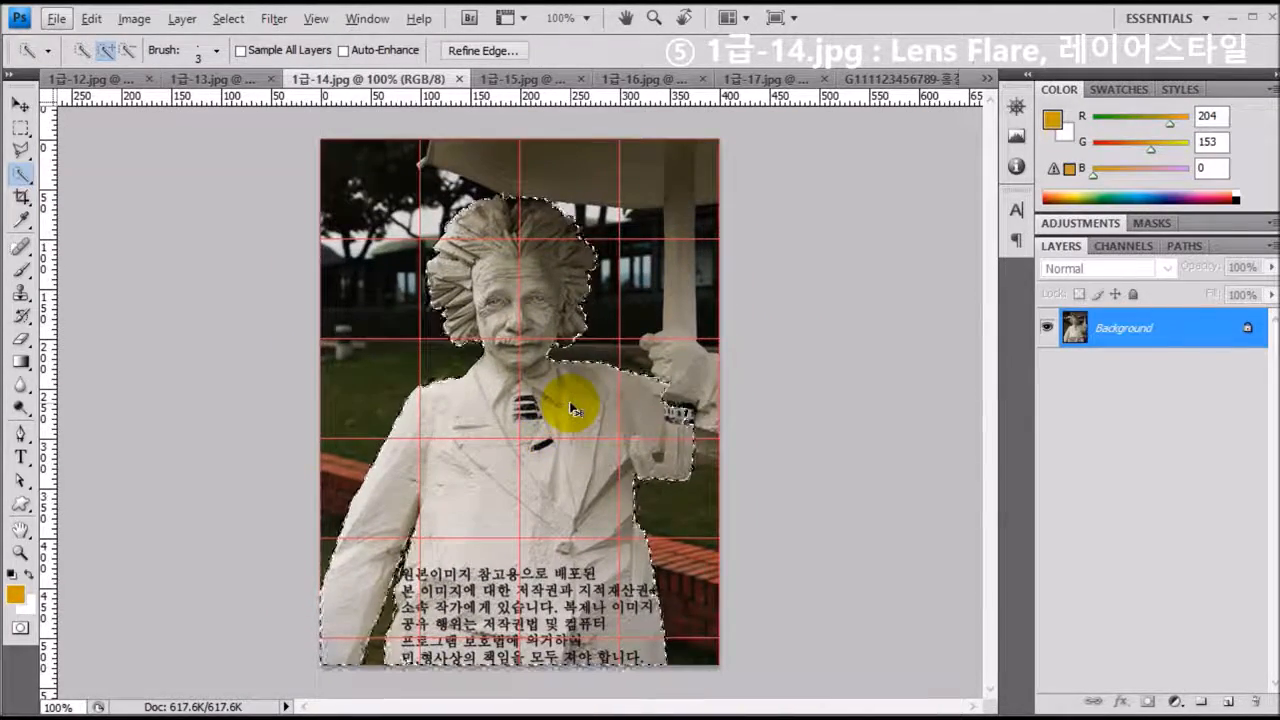
click(877, 80)
click(877, 80)
key(ctrl+v)
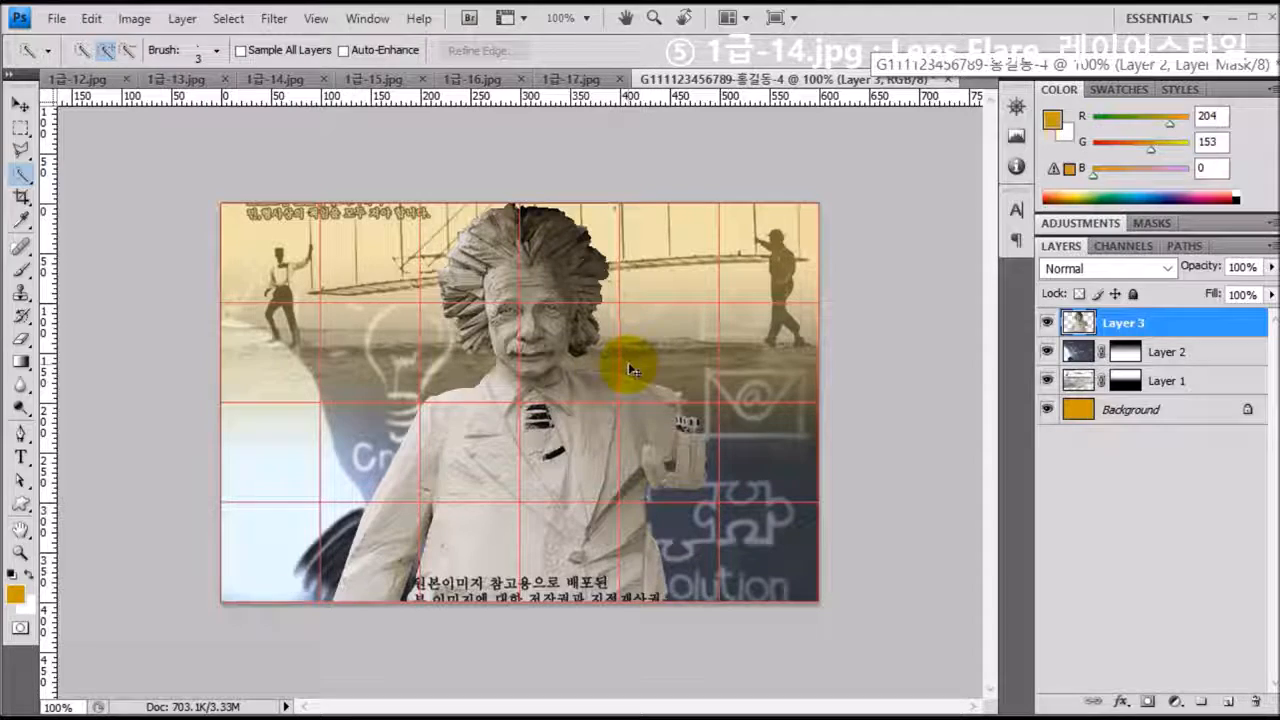
- Scale the pasted statue proportionally to about 62.6% in the canvas's lower-left area and flip it horizontally
key(ctrl+t)
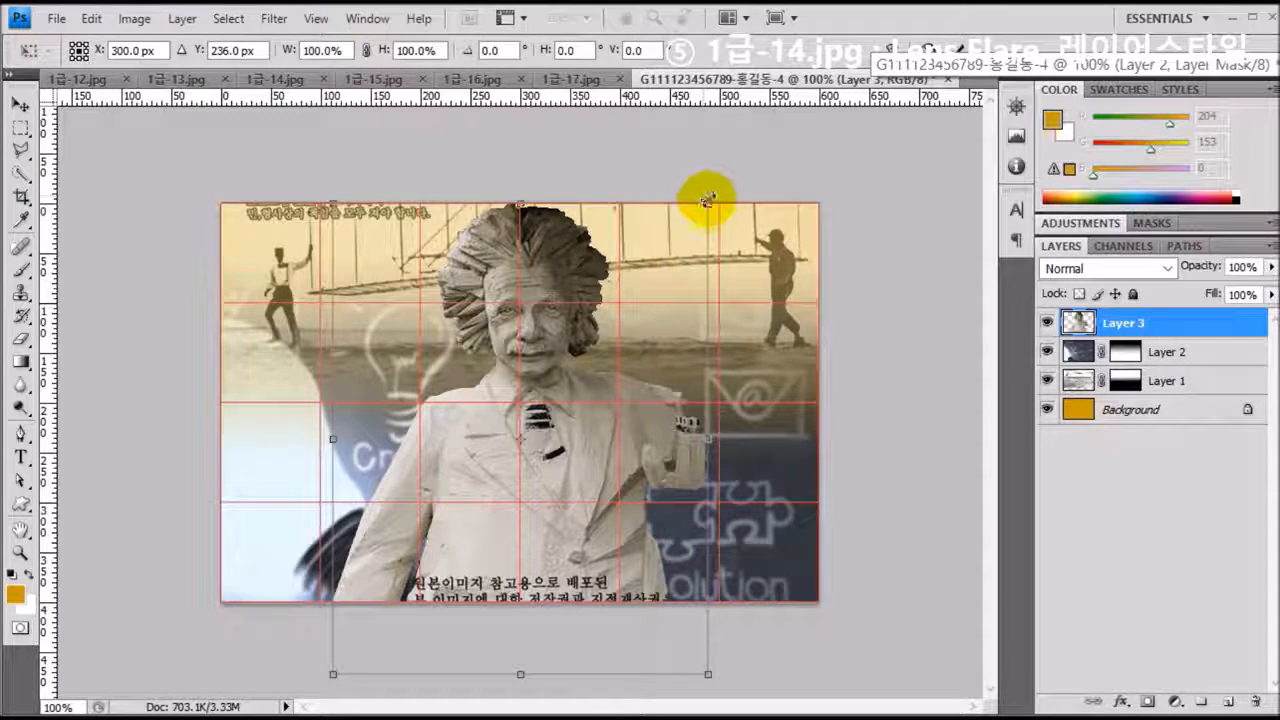
drag(708, 201, 564, 388)
drag(440, 432, 320, 430)
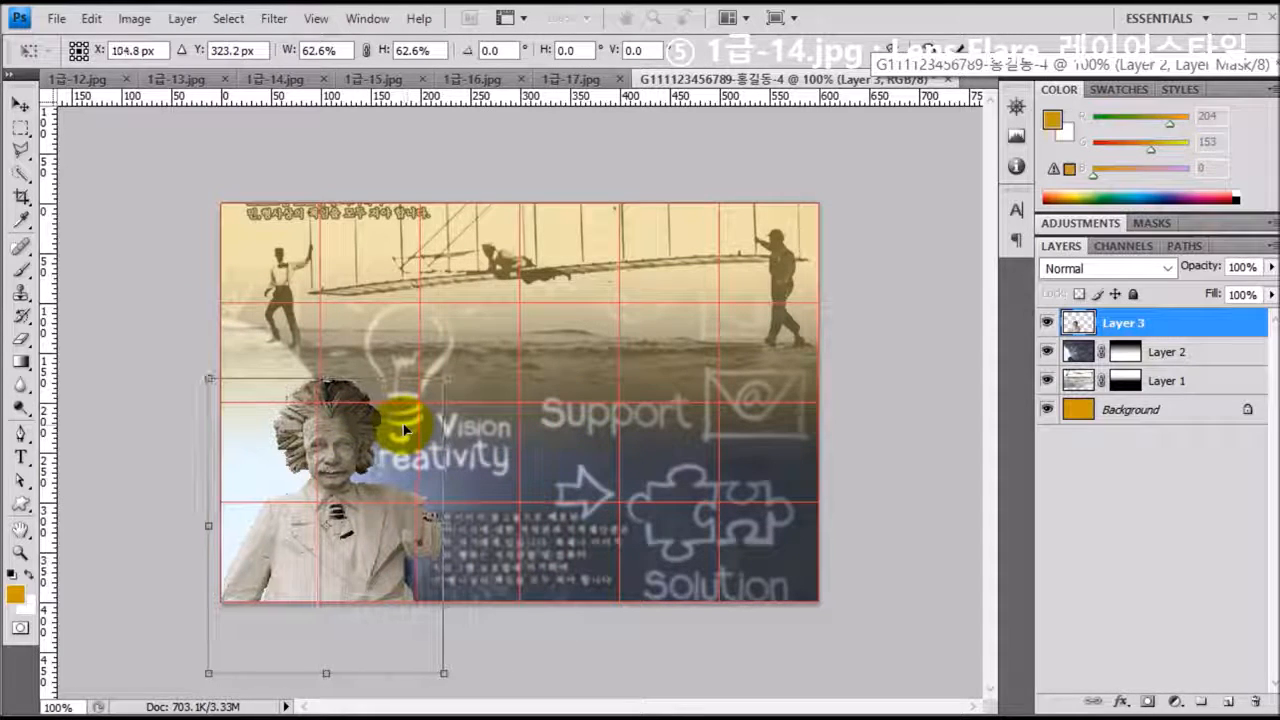
right_click(360, 458)
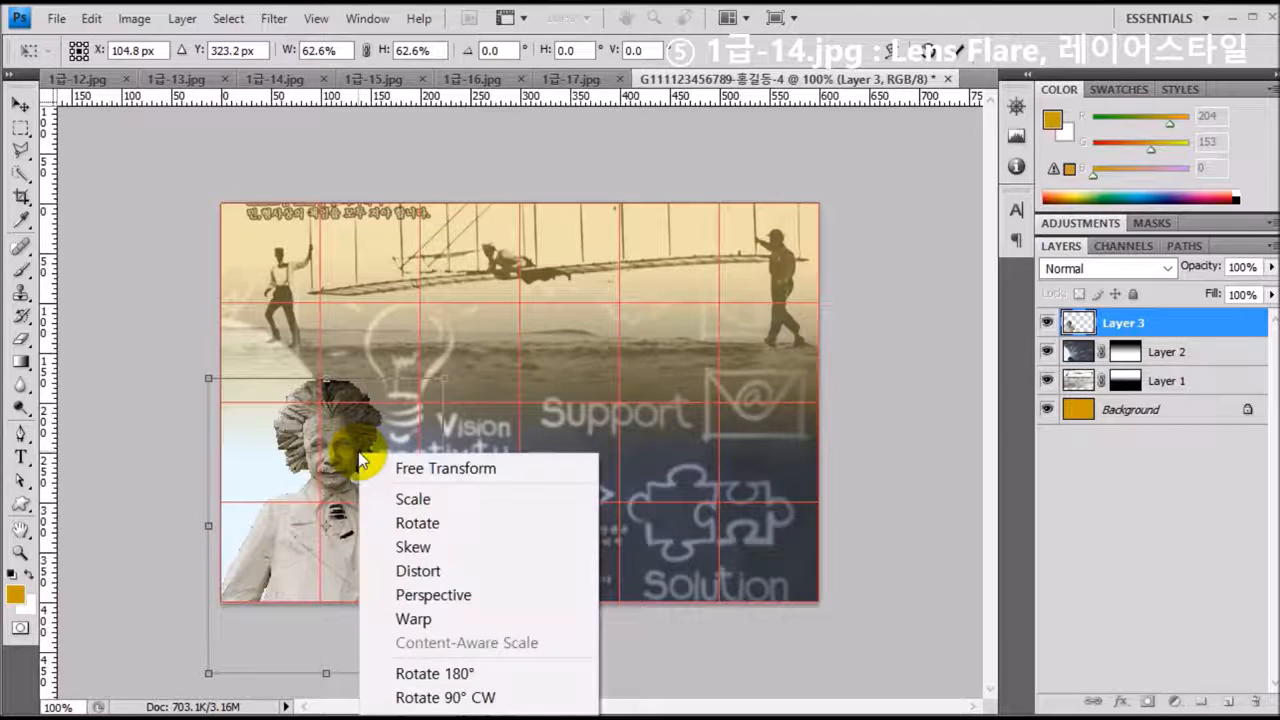
right_click(367, 397)
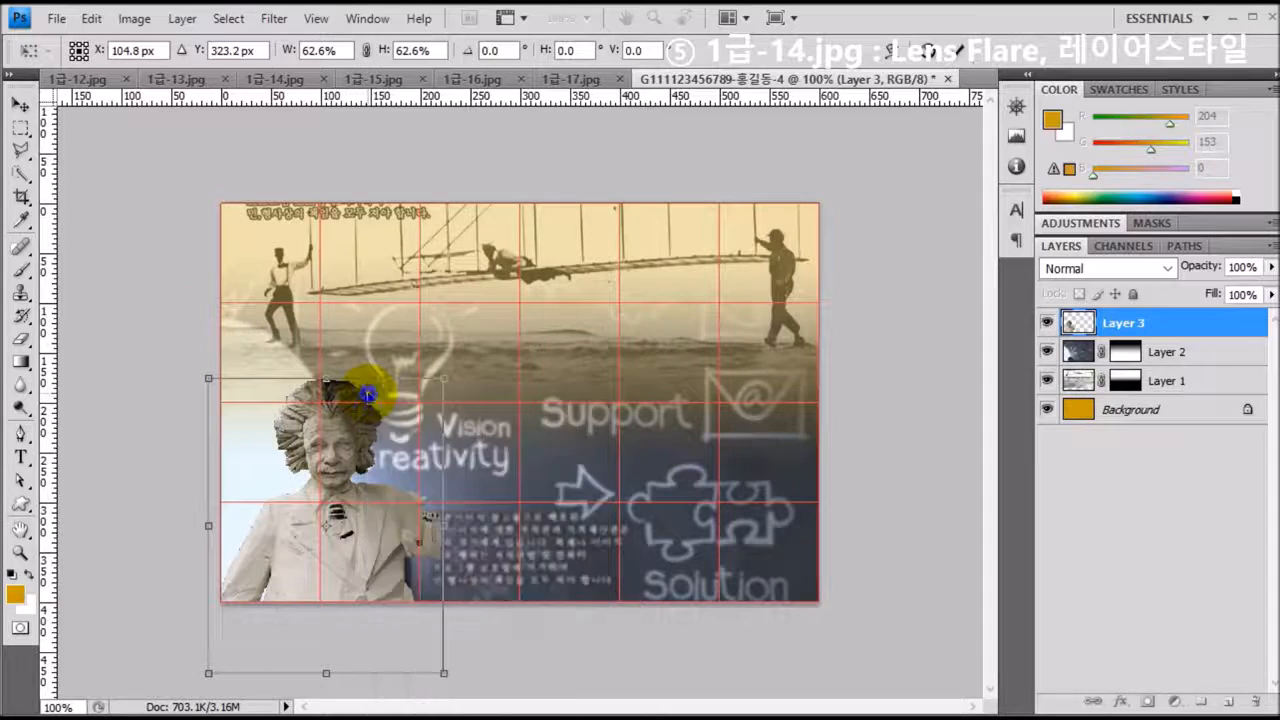
right_click(371, 387)
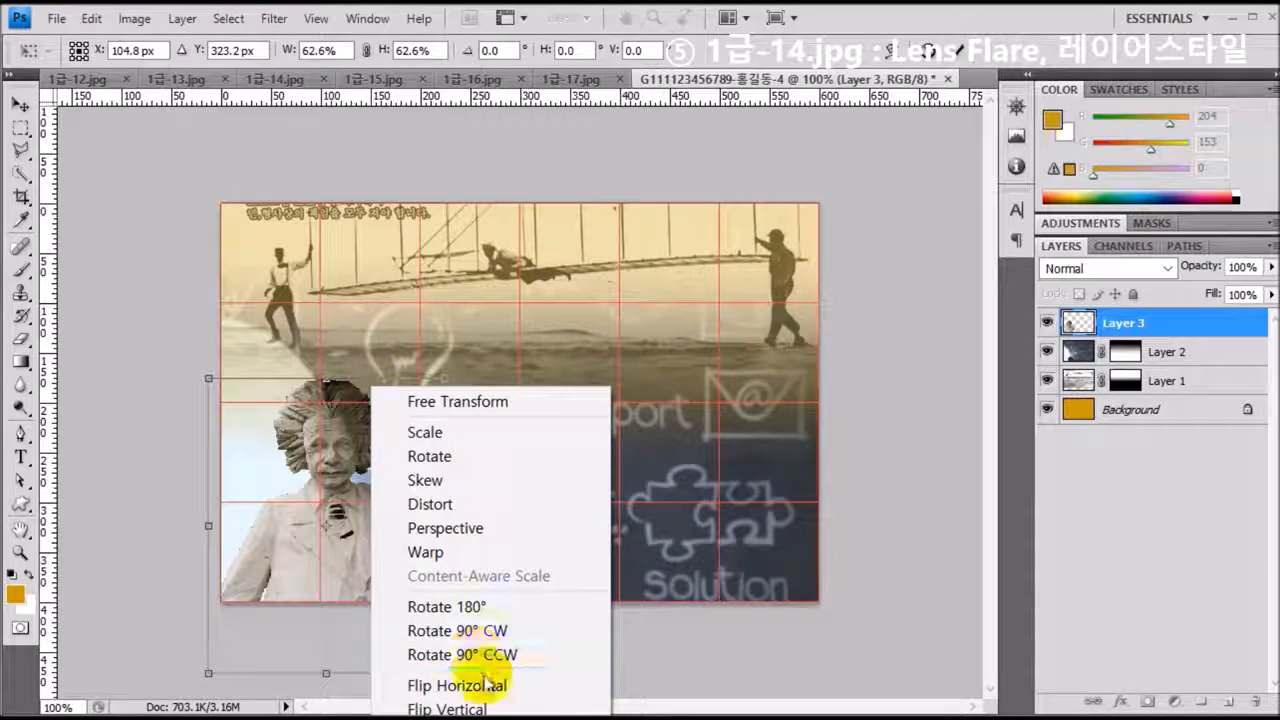
click(489, 688)
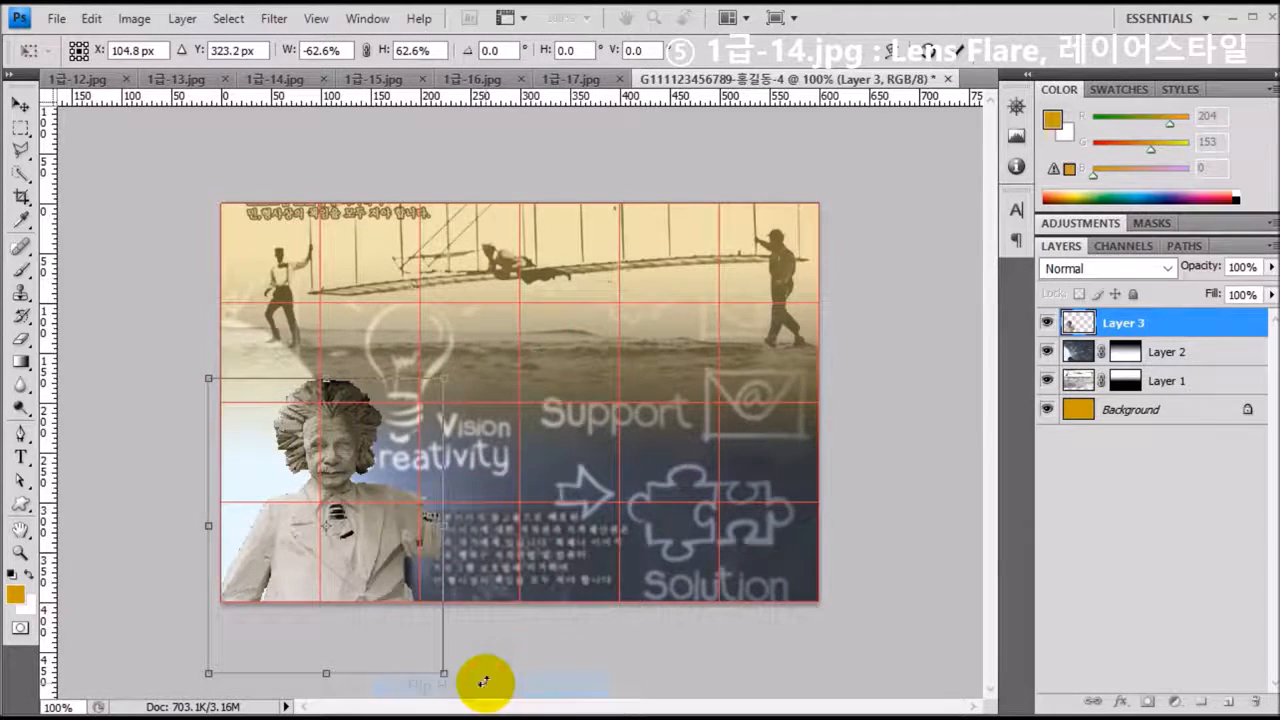
- Reduce the flipped statue to about 53% and position it in the canvas's lower-left corner, with its lower part beyond the edge
drag(384, 441, 353, 442)
drag(415, 378, 390, 430)
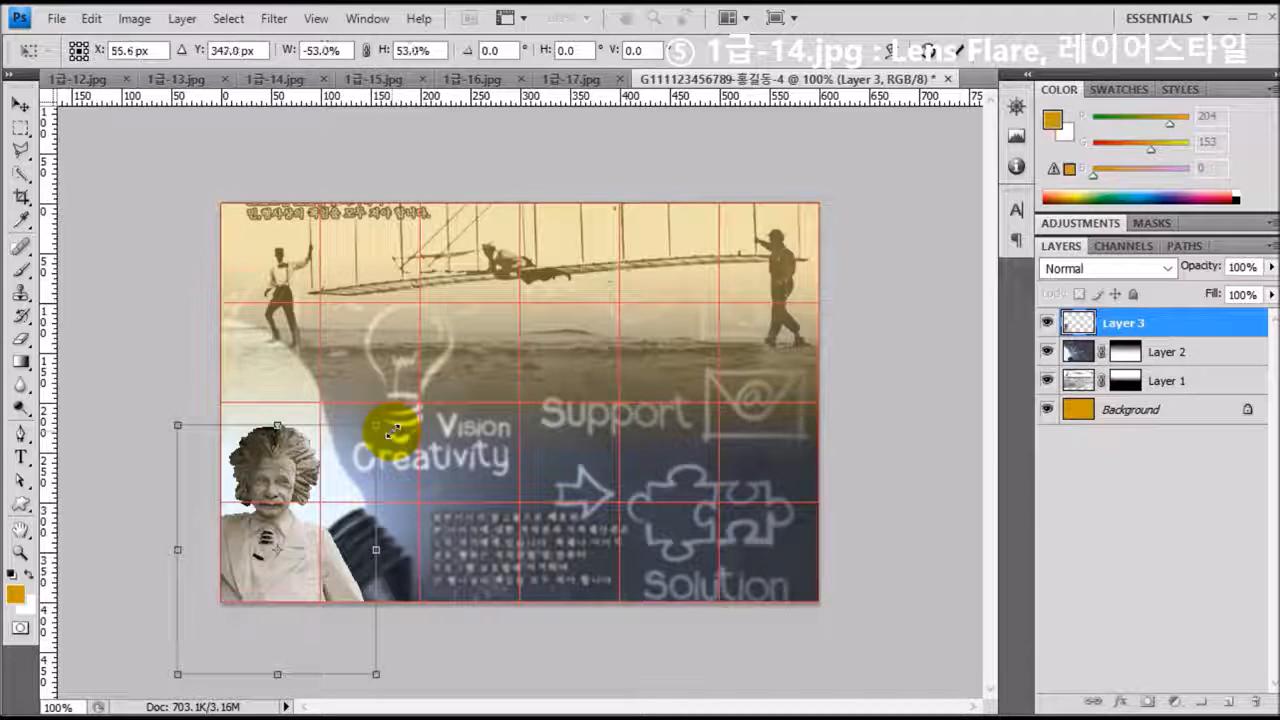
drag(388, 438, 326, 440)
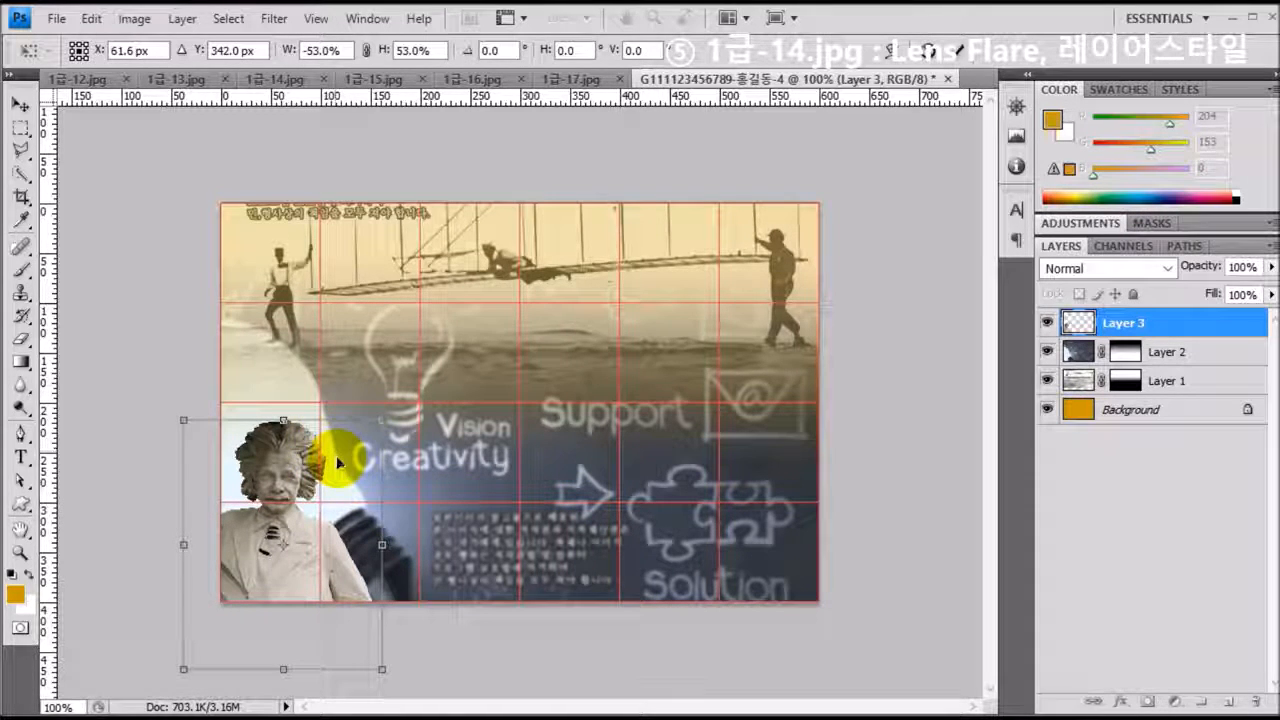
key(Return)
- Apply a Lens Flare to Layer 3 with 100% brightness and the 50-300mm Zoom lens, centred on the statue's chest
key(w)
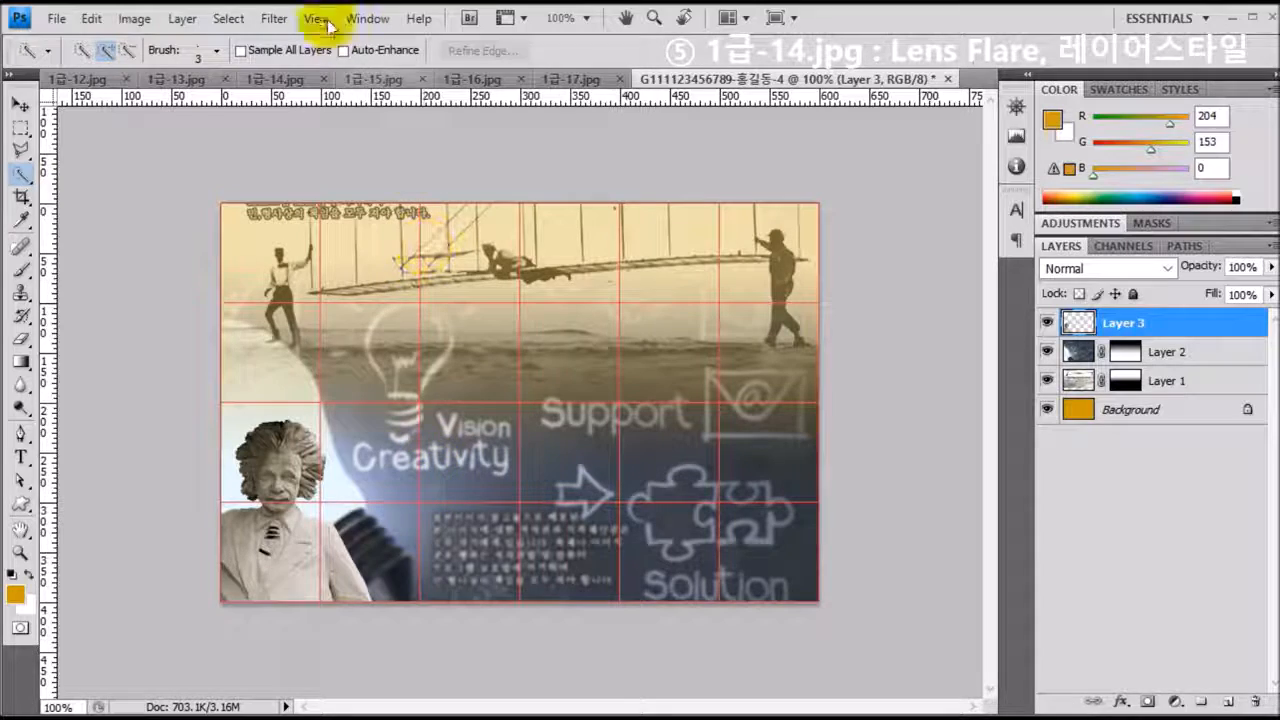
click(273, 18)
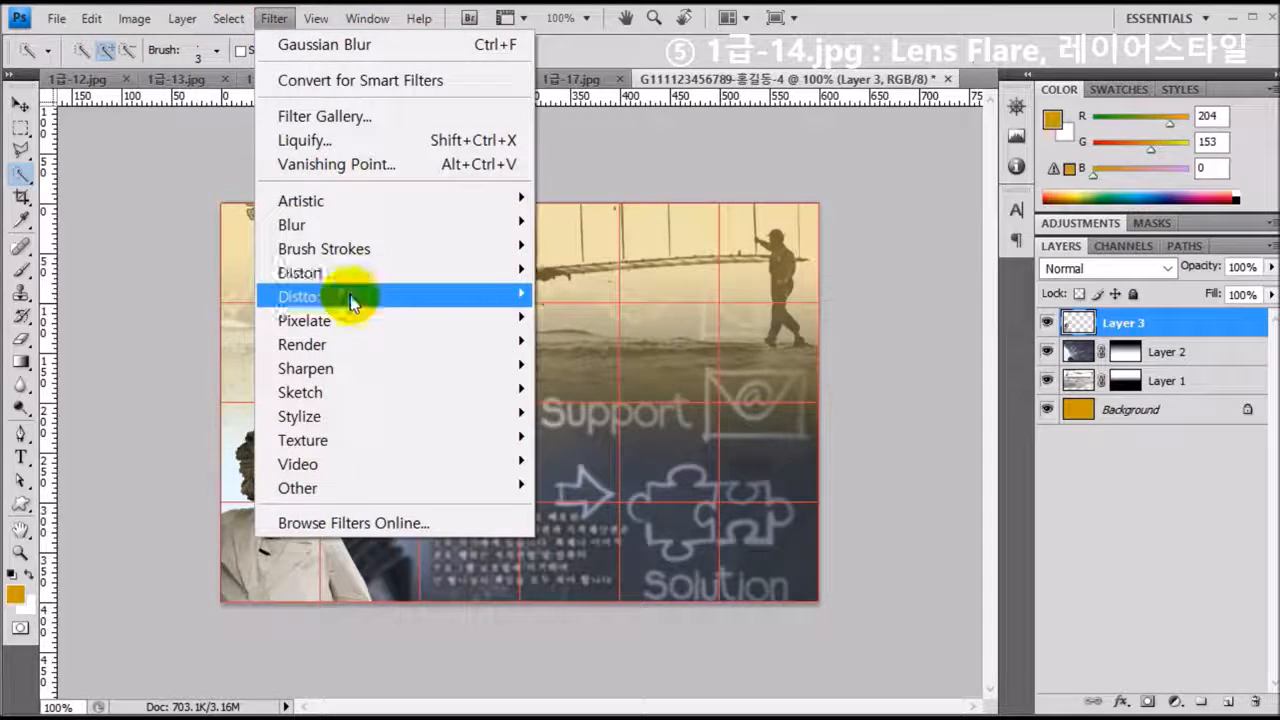
mouse_move(364, 380)
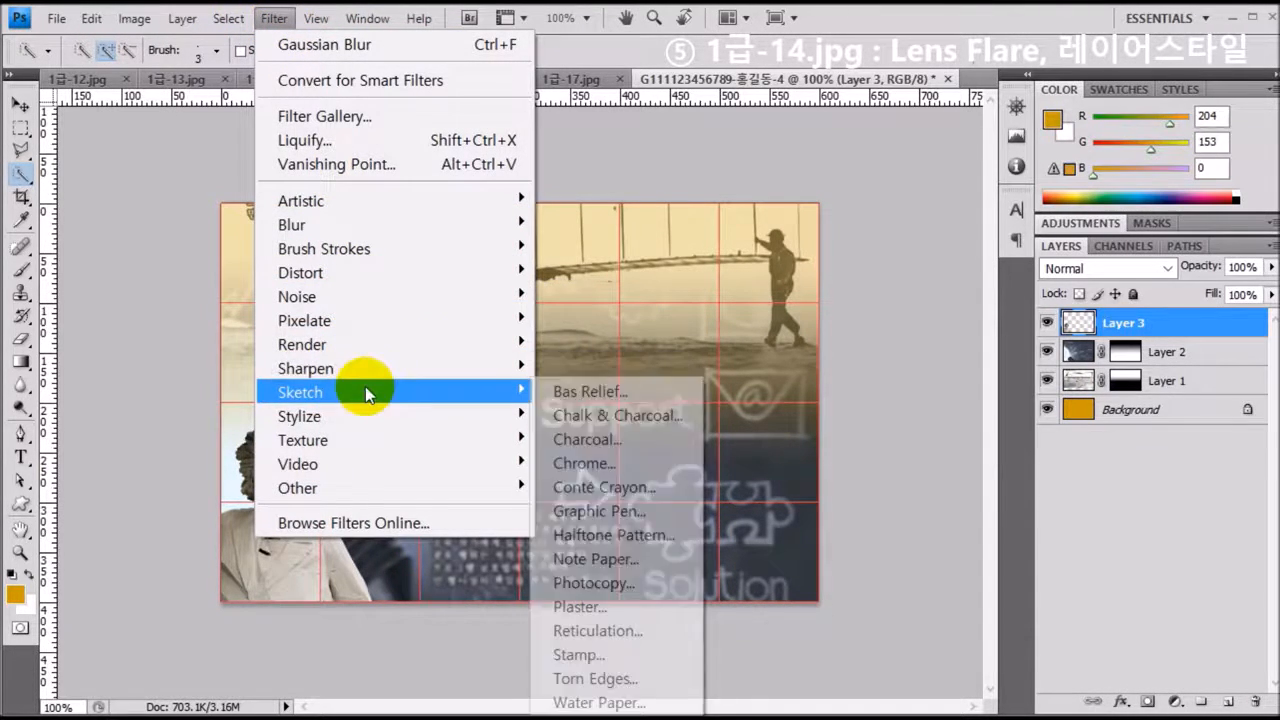
mouse_move(365, 349)
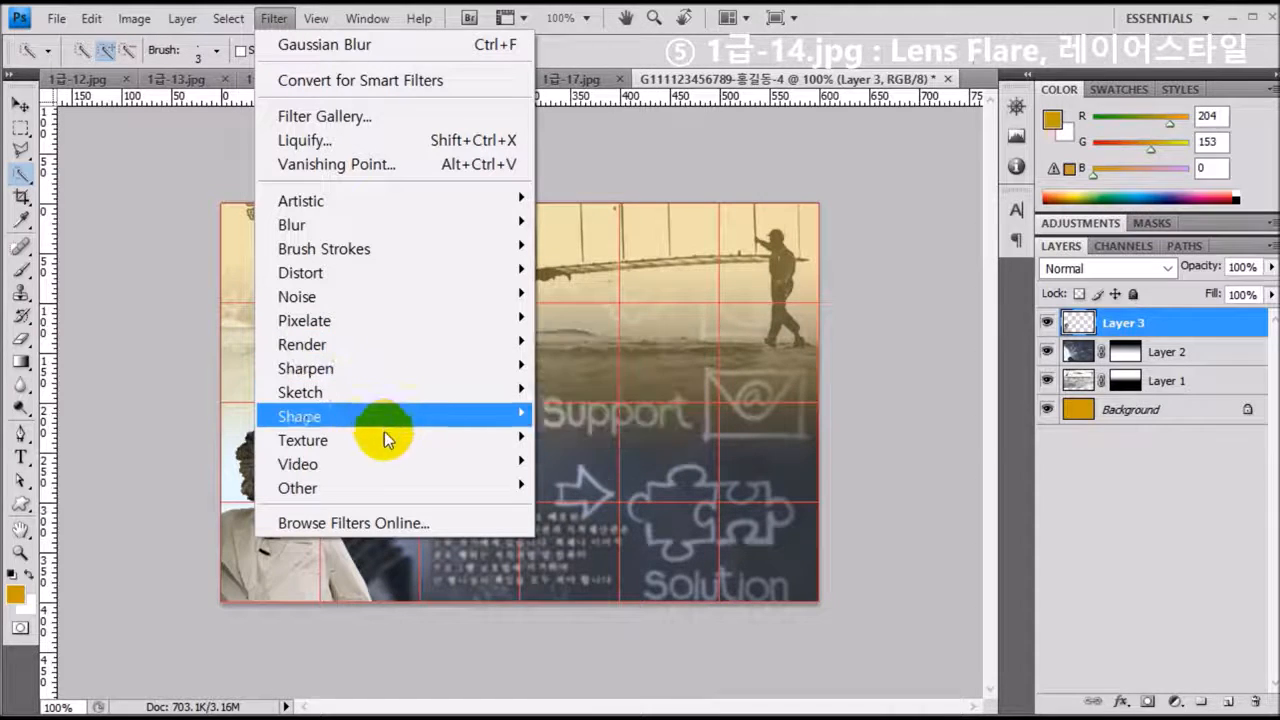
mouse_move(373, 302)
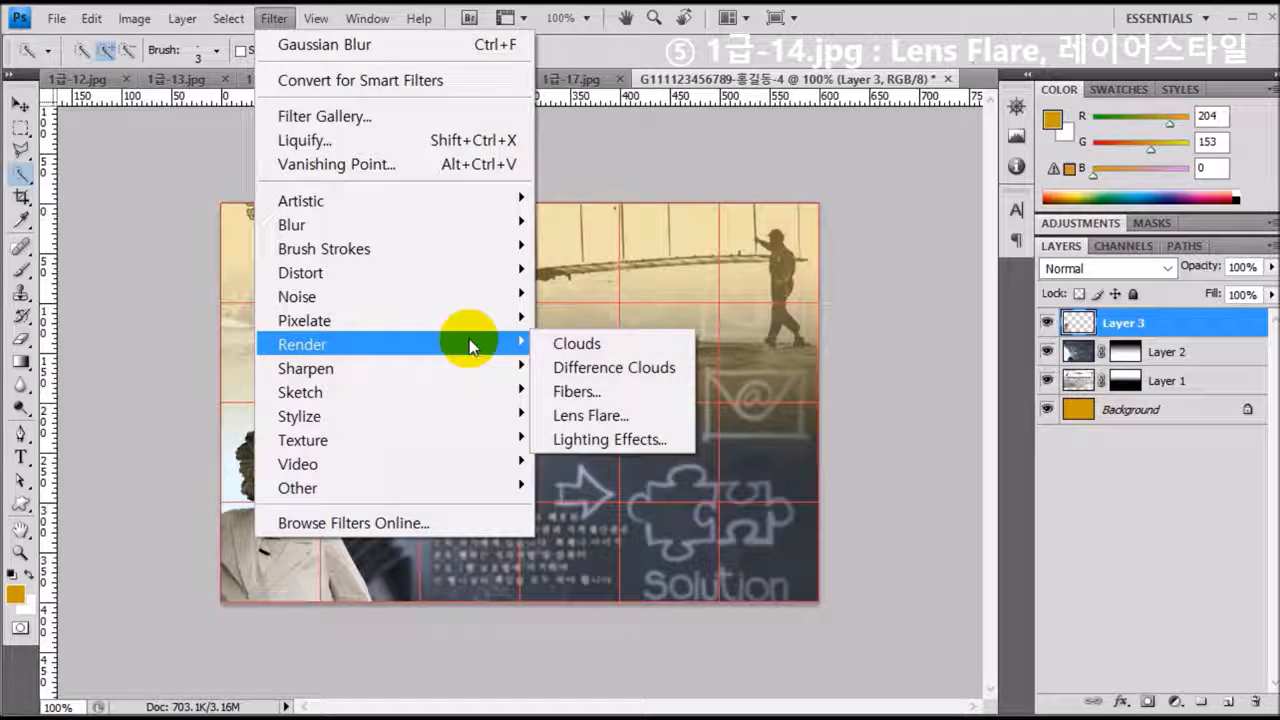
click(599, 418)
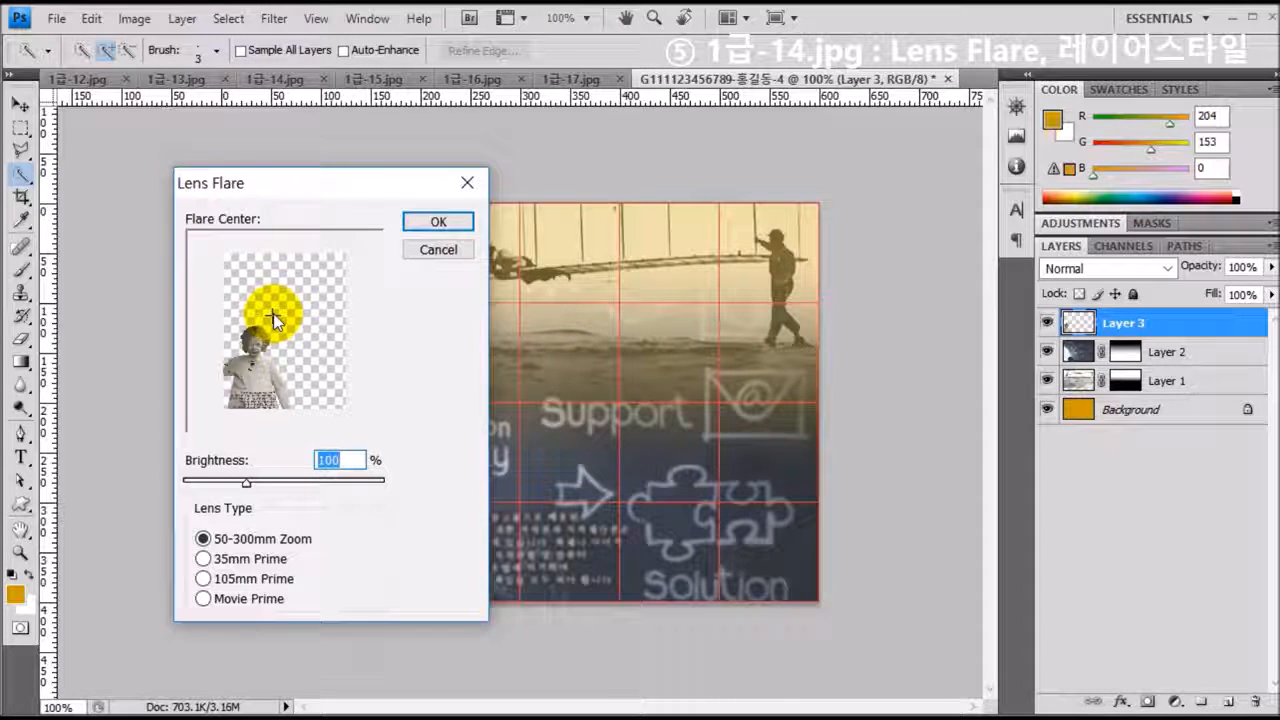
drag(276, 320, 258, 383)
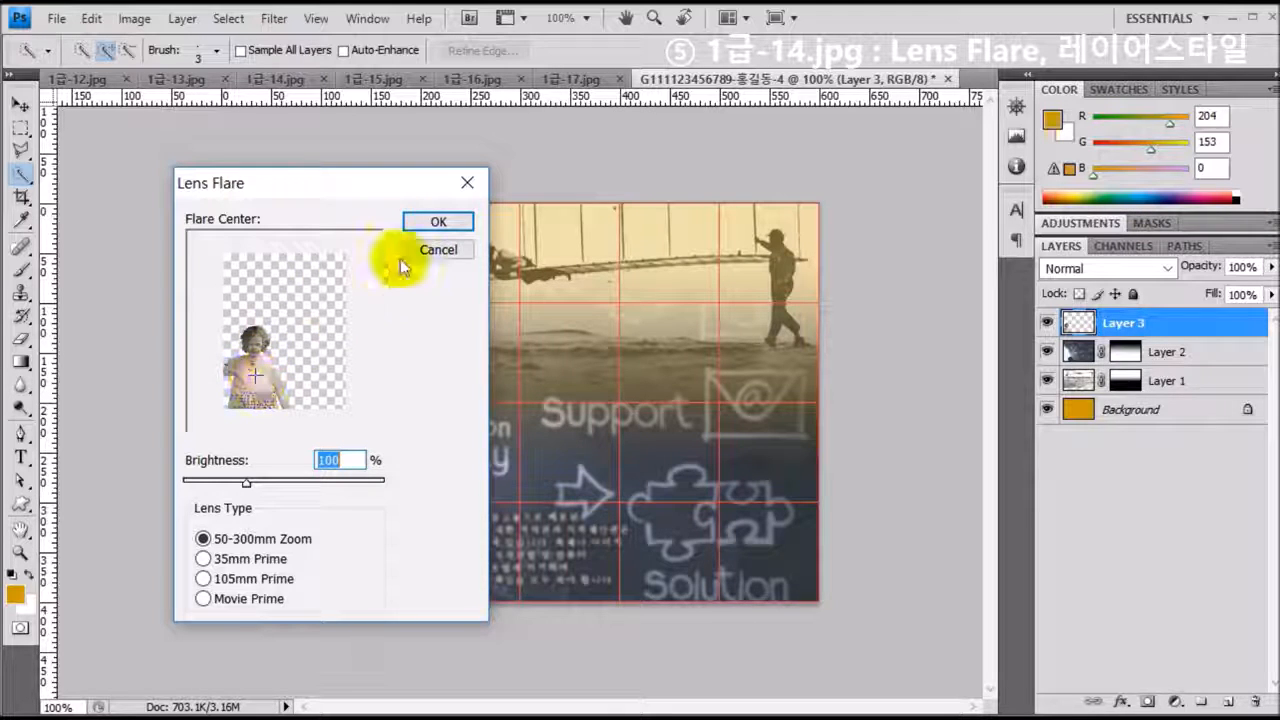
click(437, 222)
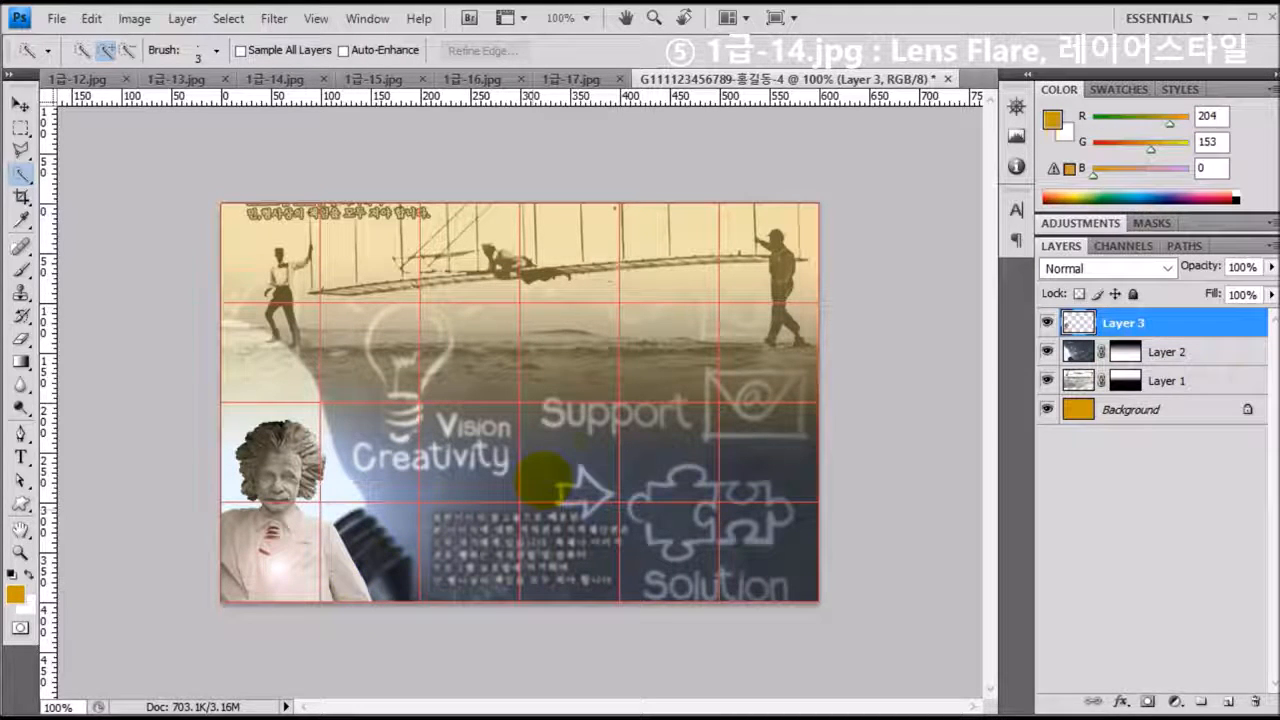
- Add an outside Stroke to the statue layer, Layer 3, with size 2 px and colour #ff6633
double_click(1212, 323)
mouse_move(1025, 252)
mouse_down()
mouse_move(692, 197)
mouse_move(746, 187)
mouse_up()
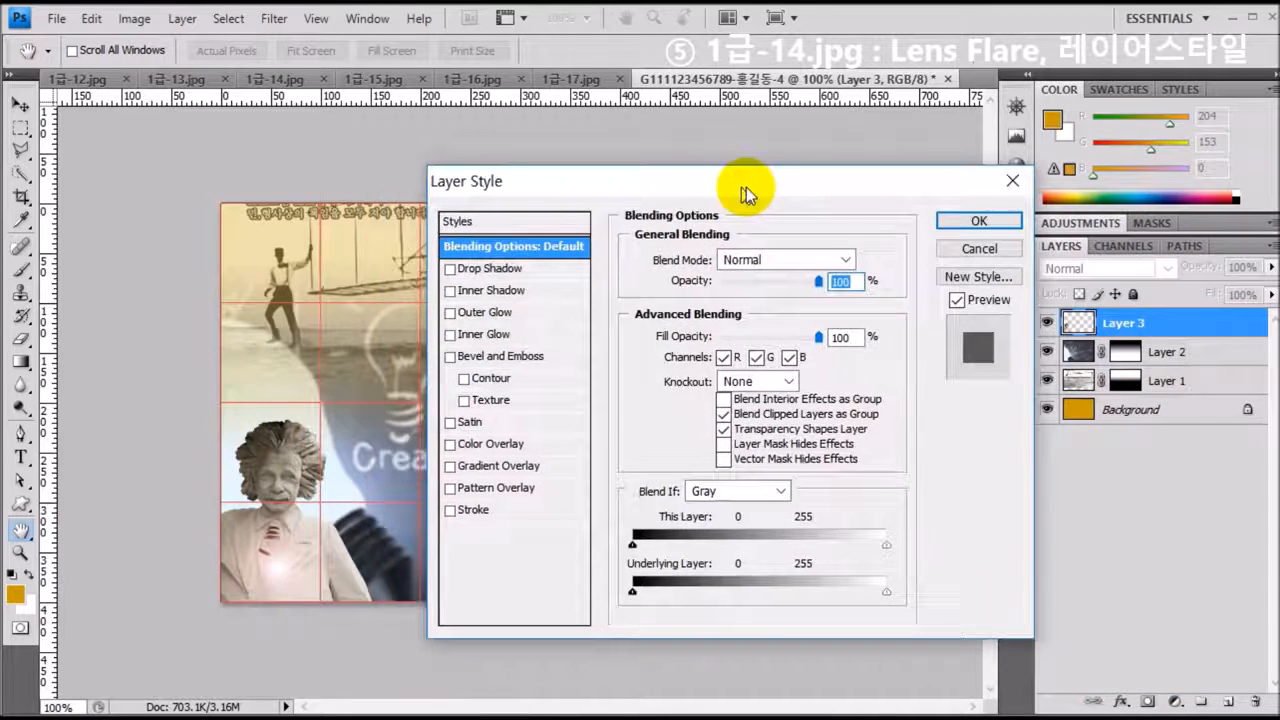
click(478, 510)
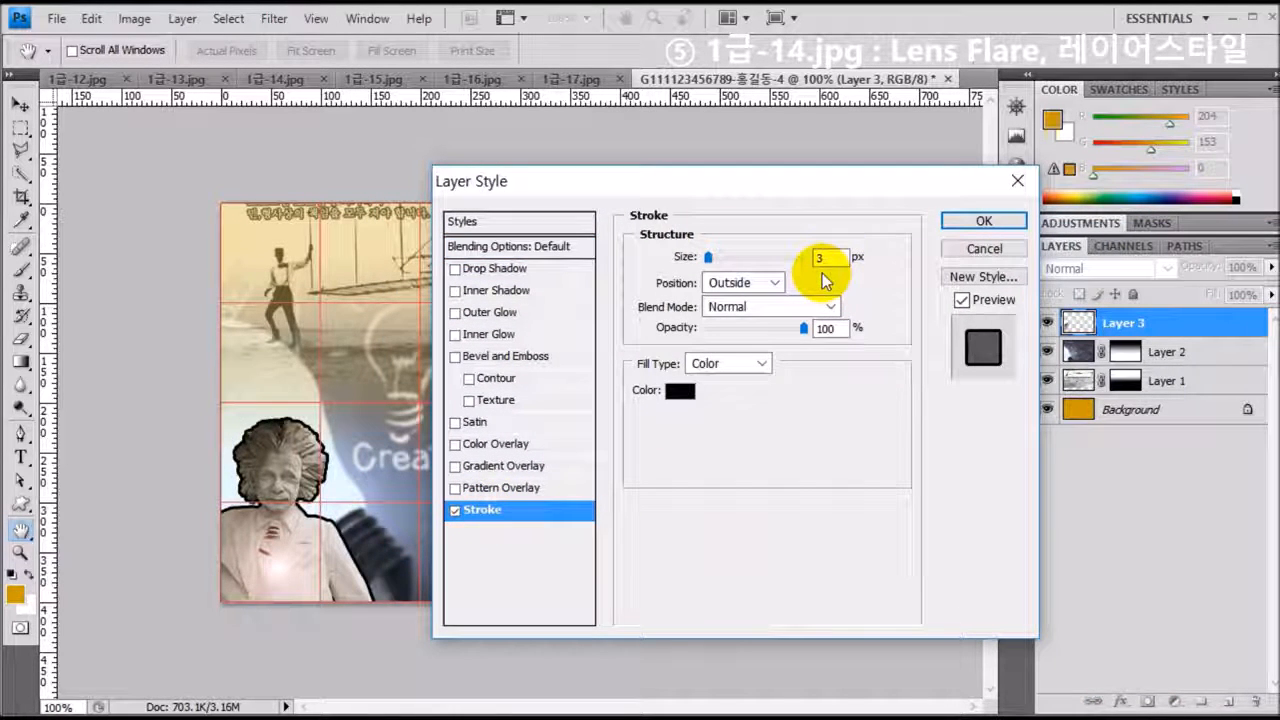
double_click(819, 258)
text(2)
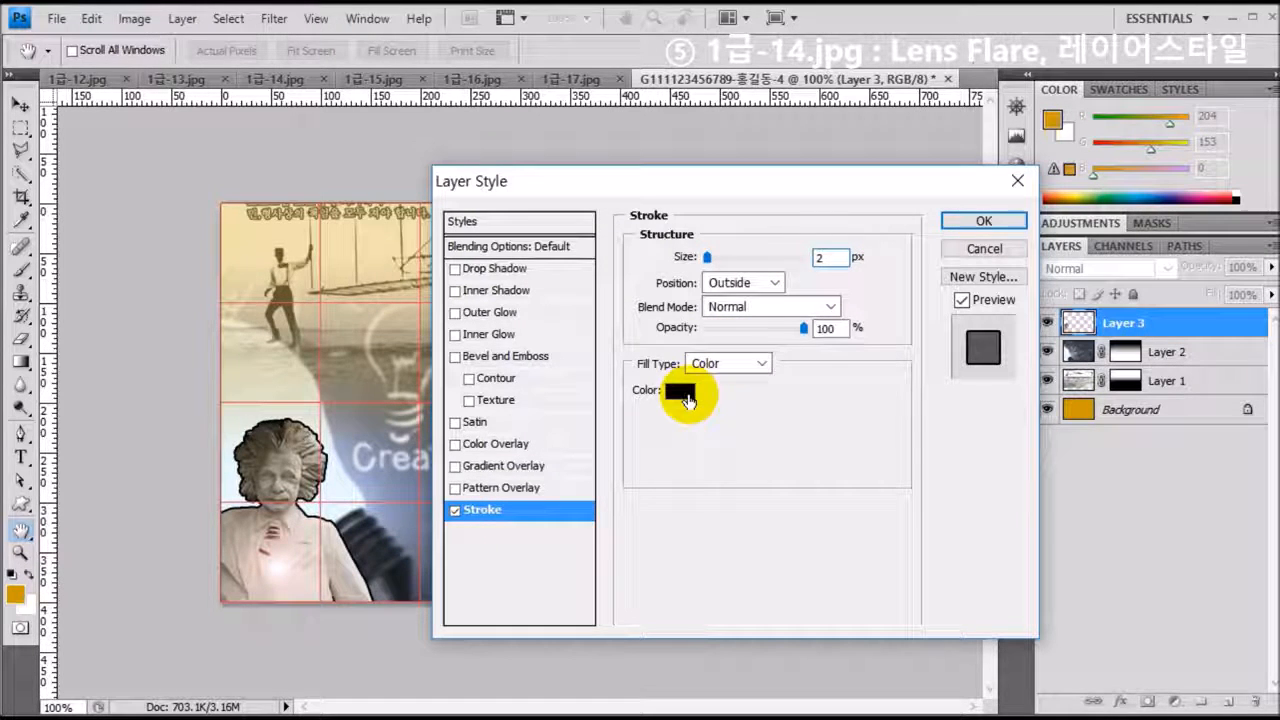
click(680, 391)
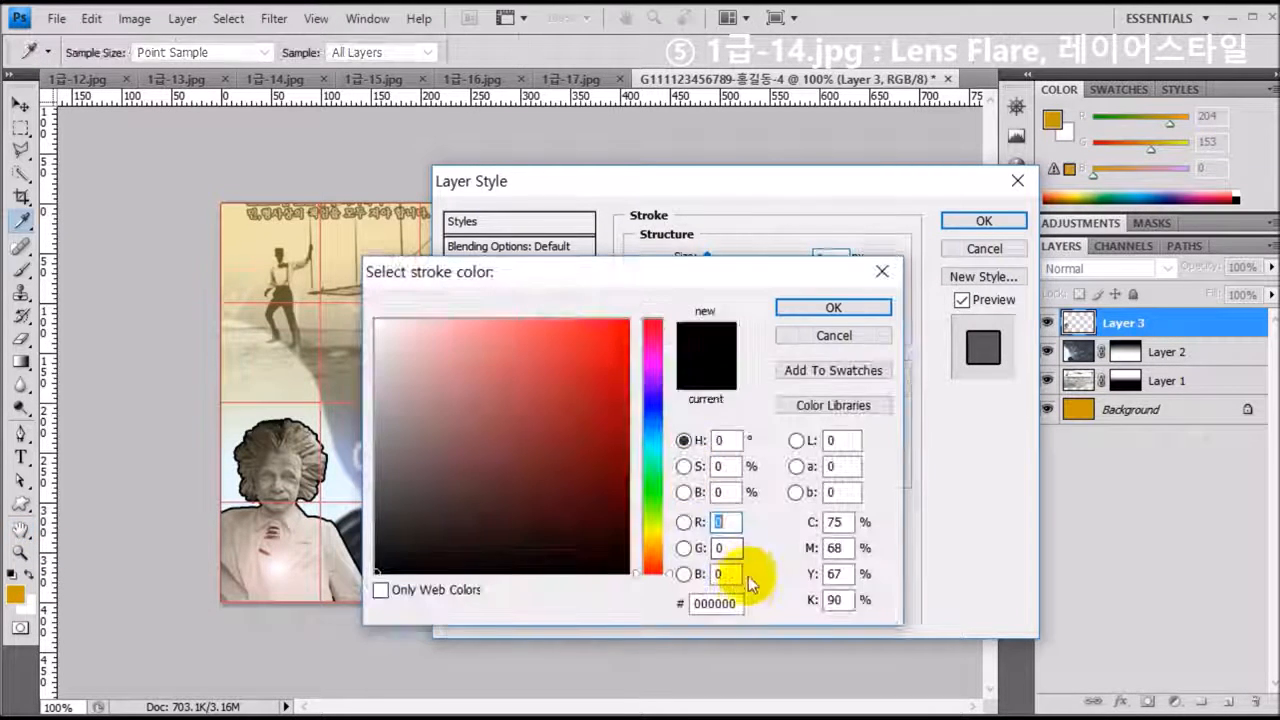
click(722, 604)
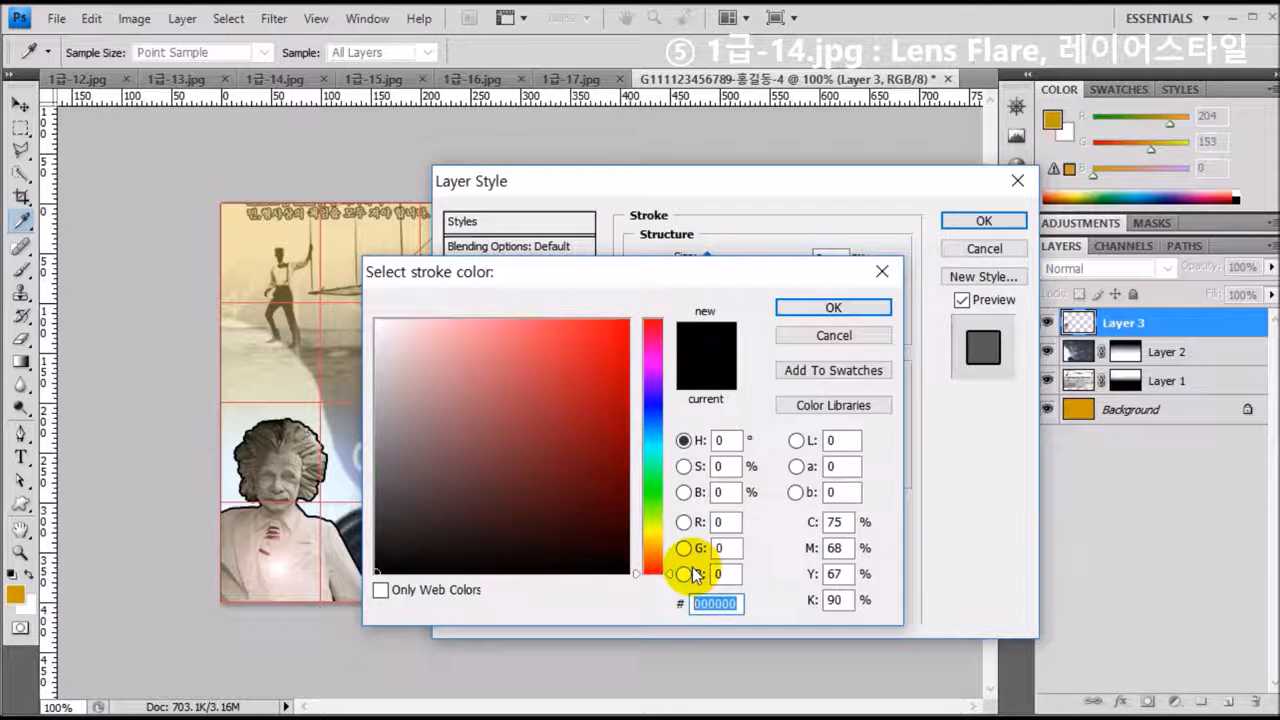
text(ff6633)
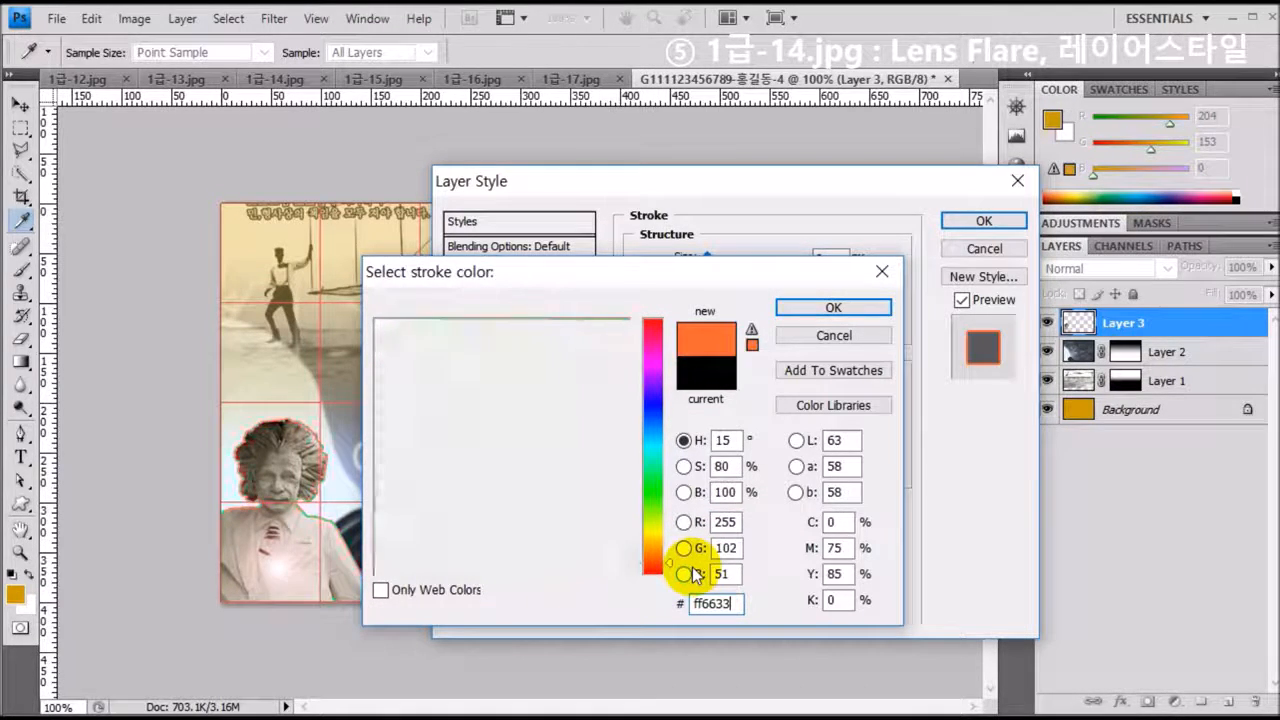
key(Return)
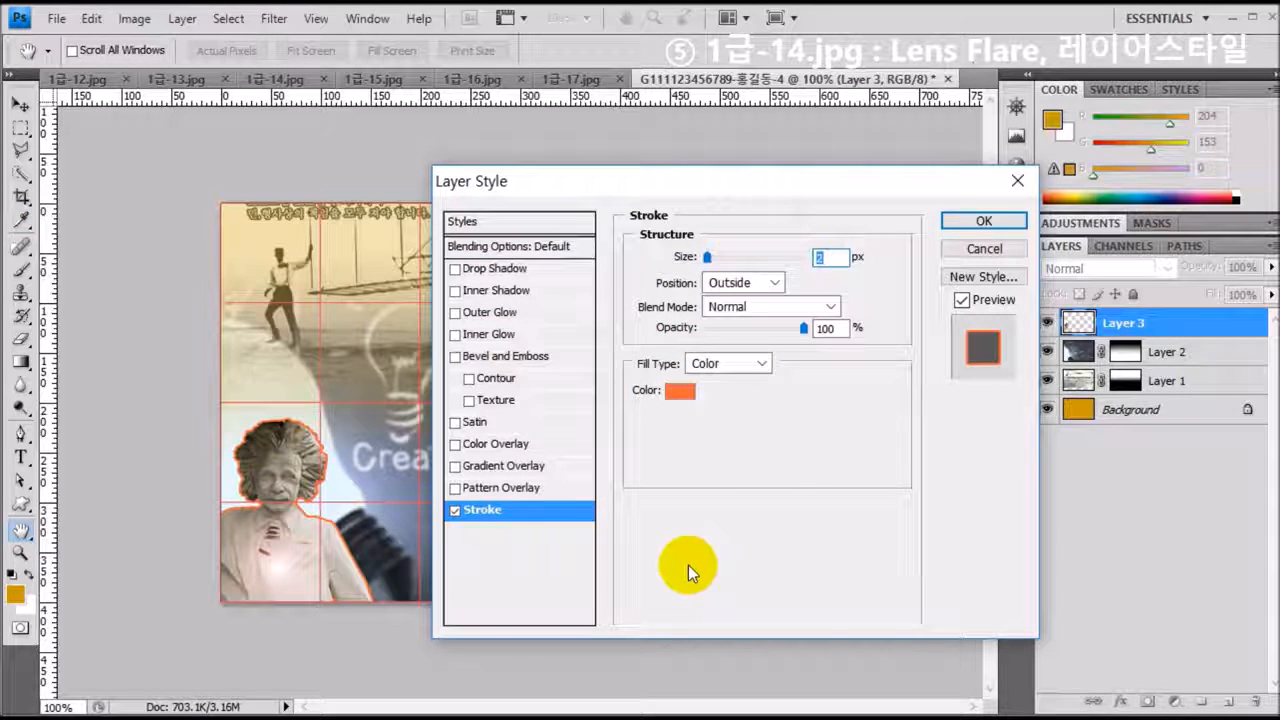
- Add an Inner Glow to the statue layer with 10% choke and 10 px size, and apply the layer styles
click(484, 336)
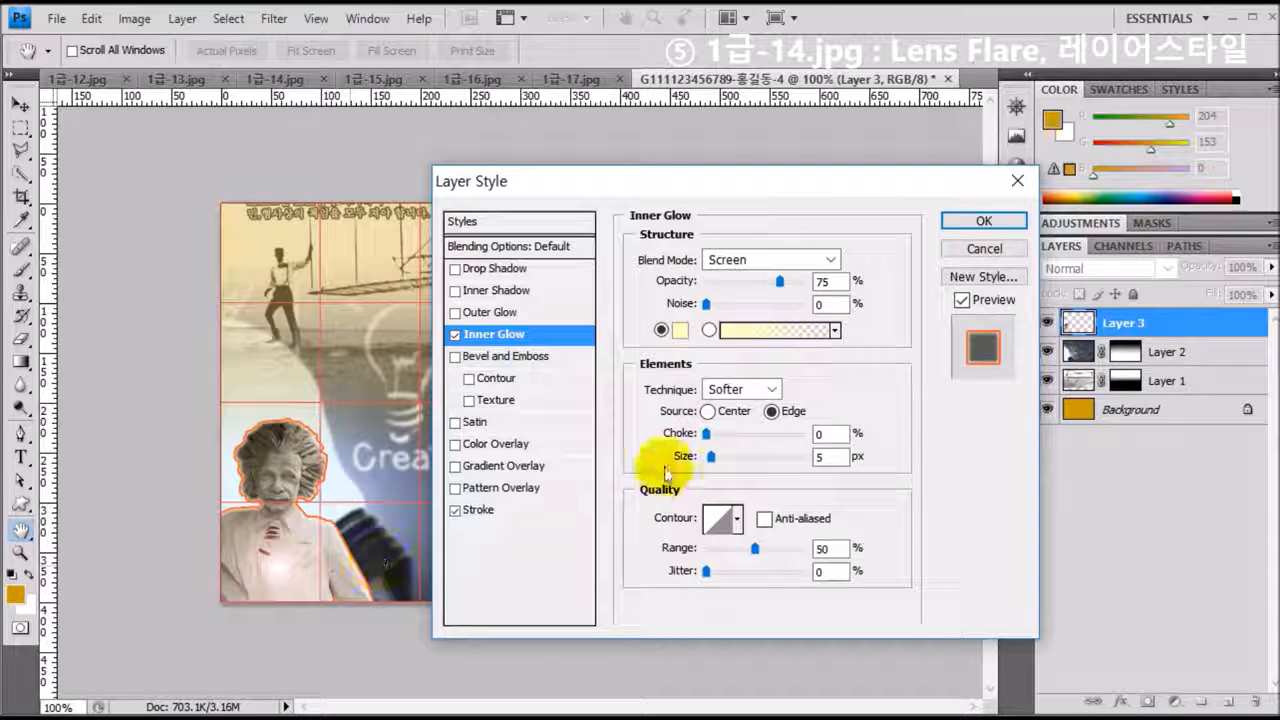
mouse_move(706, 437)
mouse_down()
mouse_move(719, 436)
mouse_move(719, 455)
mouse_up()
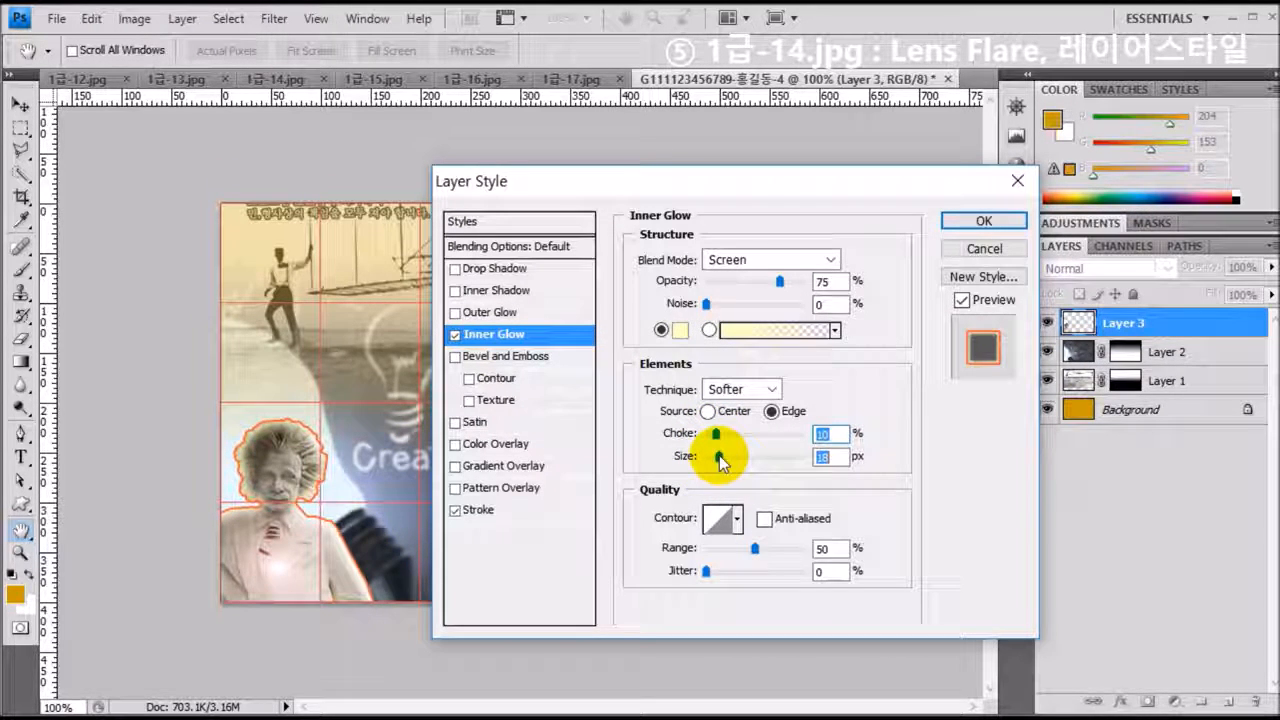
drag(719, 455, 716, 457)
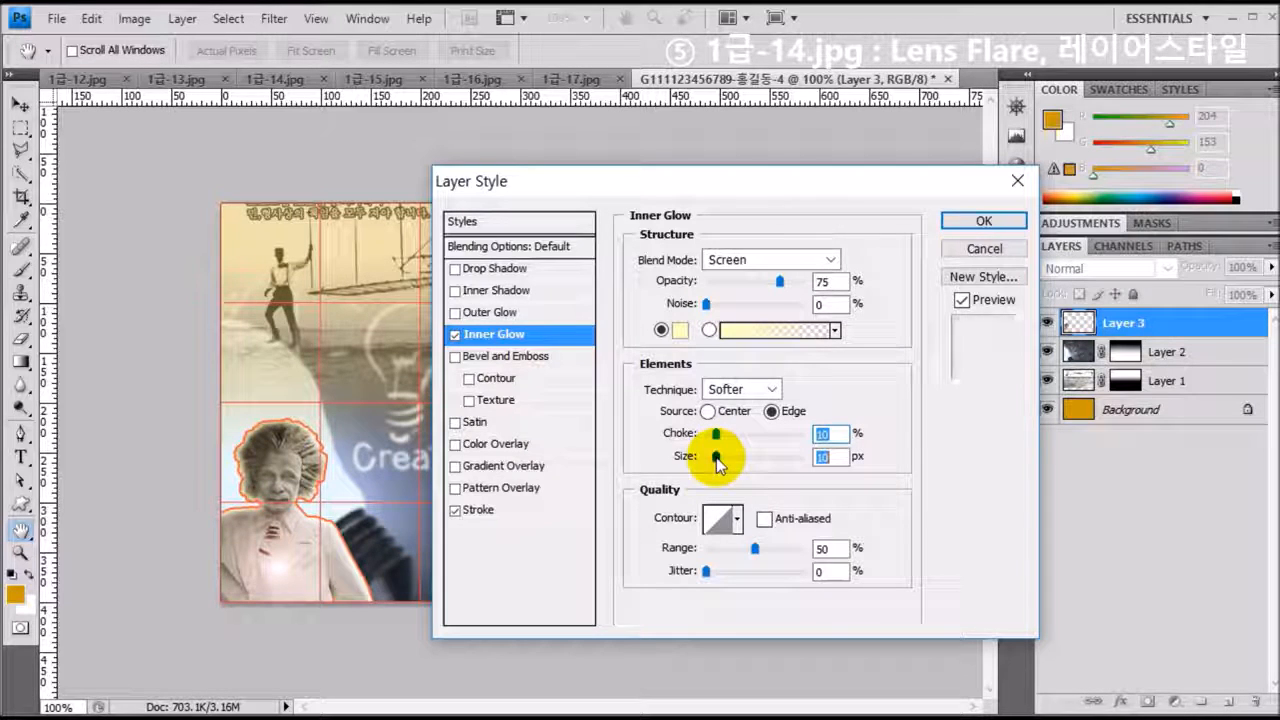
click(1001, 218)
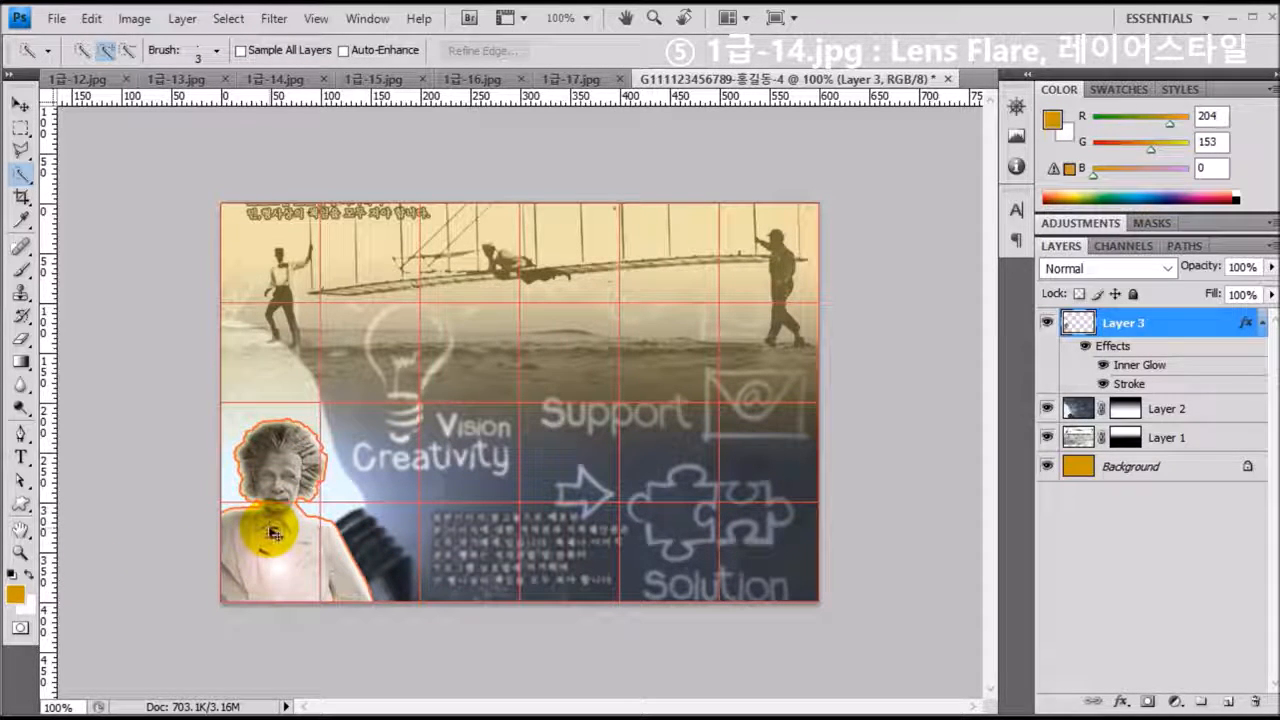
- Shrink the statue to about 91.5% width and 90% height, tilted about -0.3°, in the canvas's lower-left corner
key(ctrl+t)
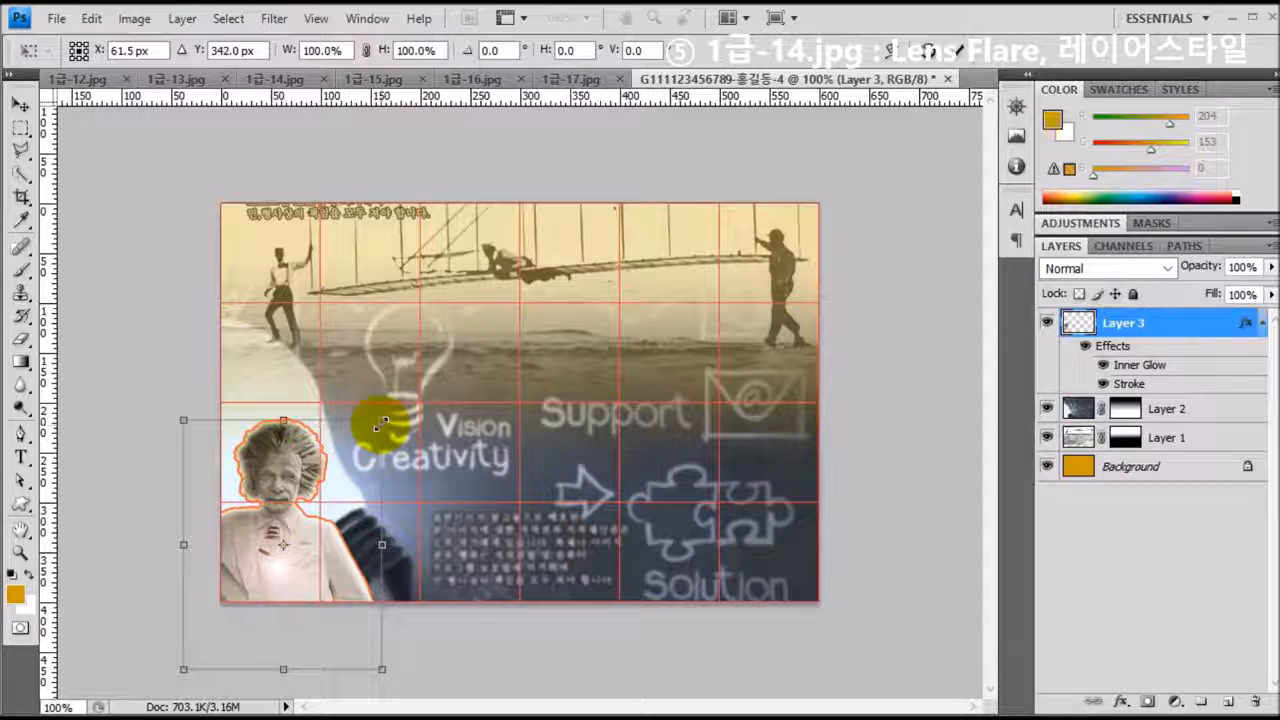
drag(380, 424, 354, 427)
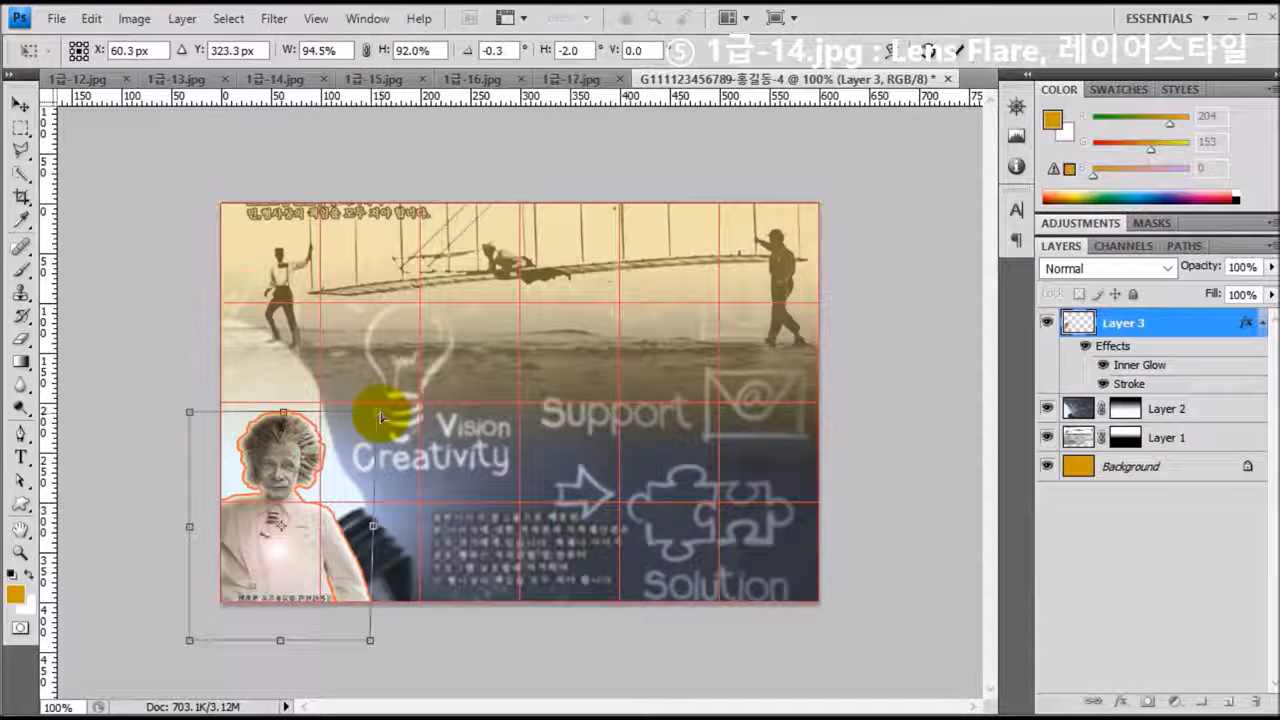
mouse_move(376, 412)
mouse_down()
mouse_move(360, 414)
mouse_move(364, 427)
mouse_up()
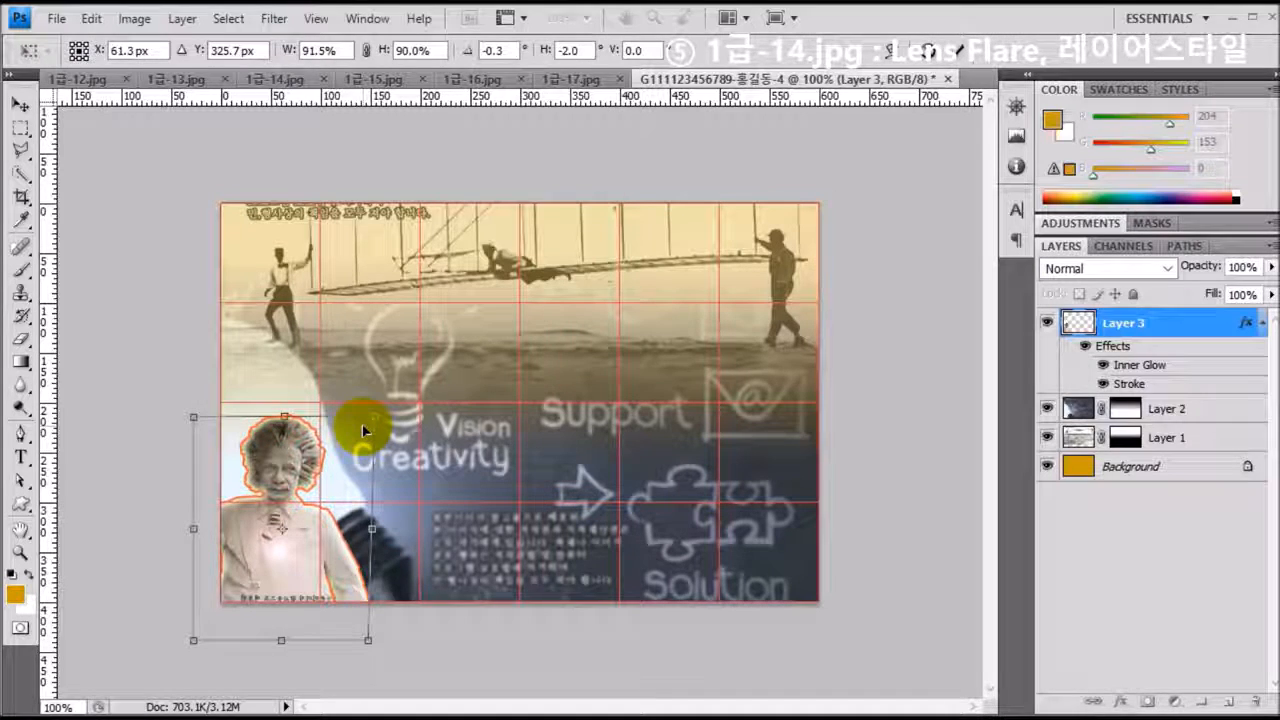
drag(339, 457, 338, 457)
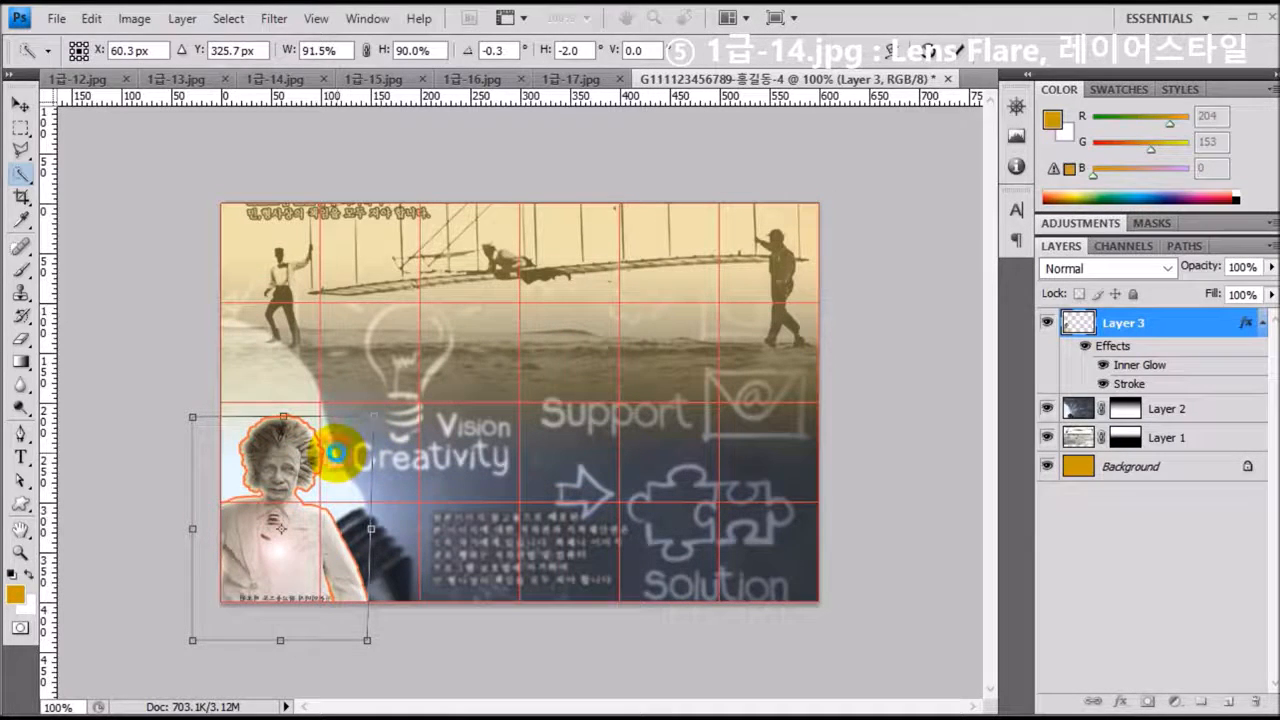
key(Return)
key(w)
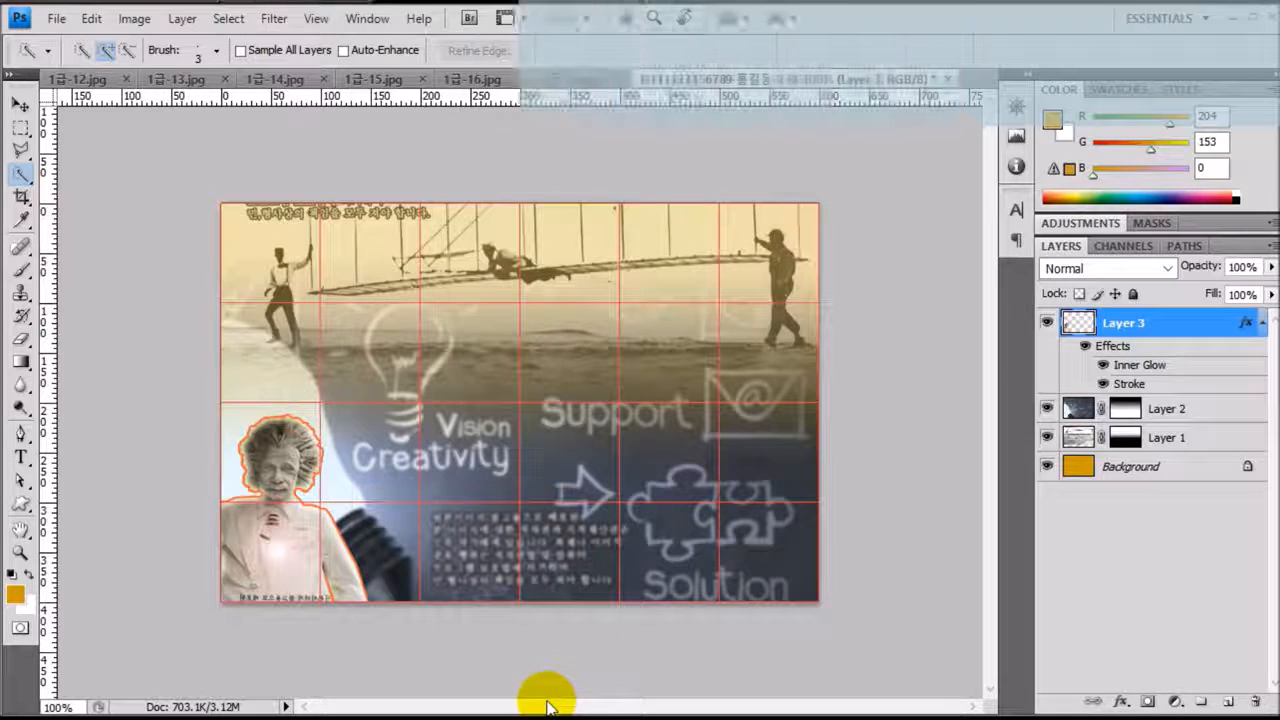
- Switch to 1급-15.jpg and set up the Quick Selection tool with a 30 px brush
click(378, 79)
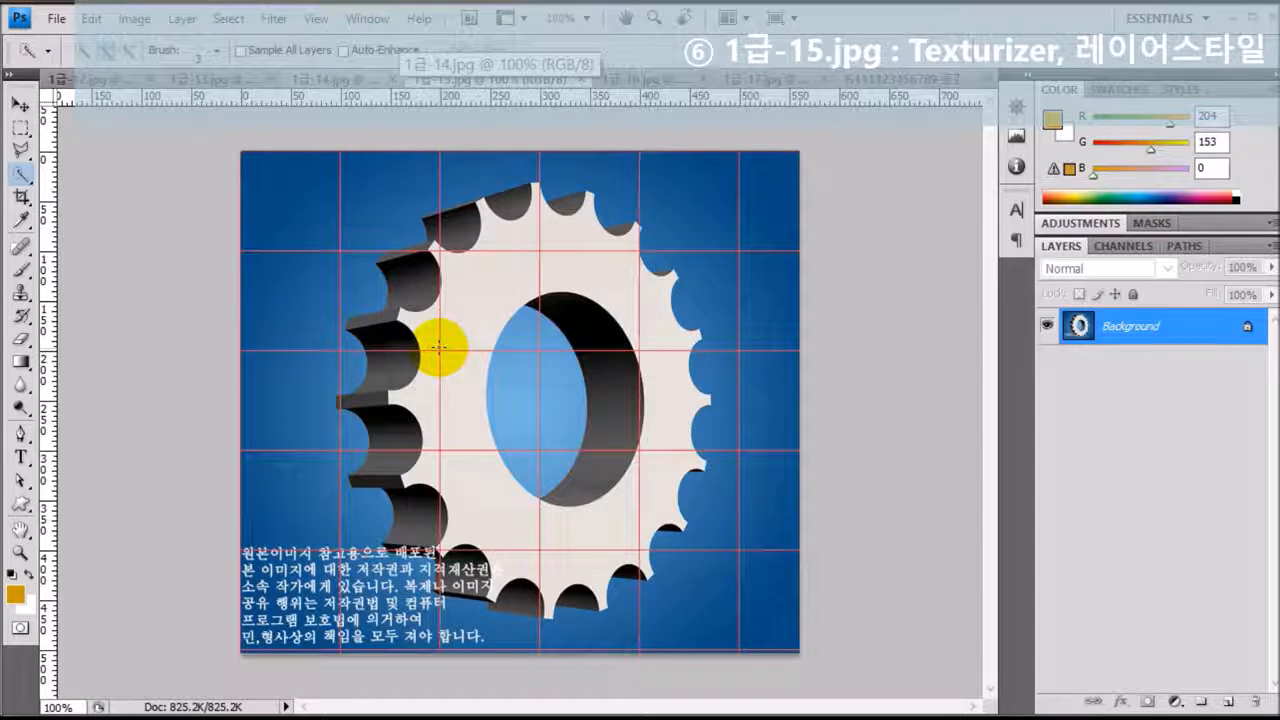
click(24, 175)
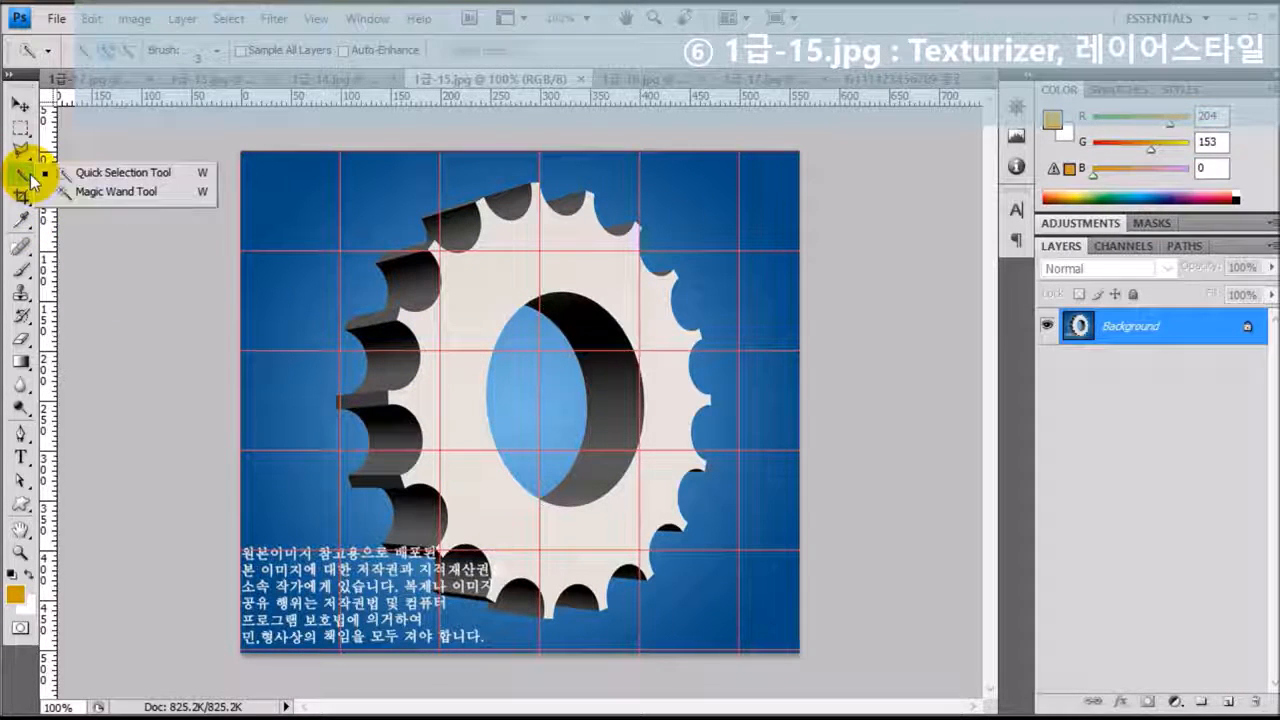
click(130, 174)
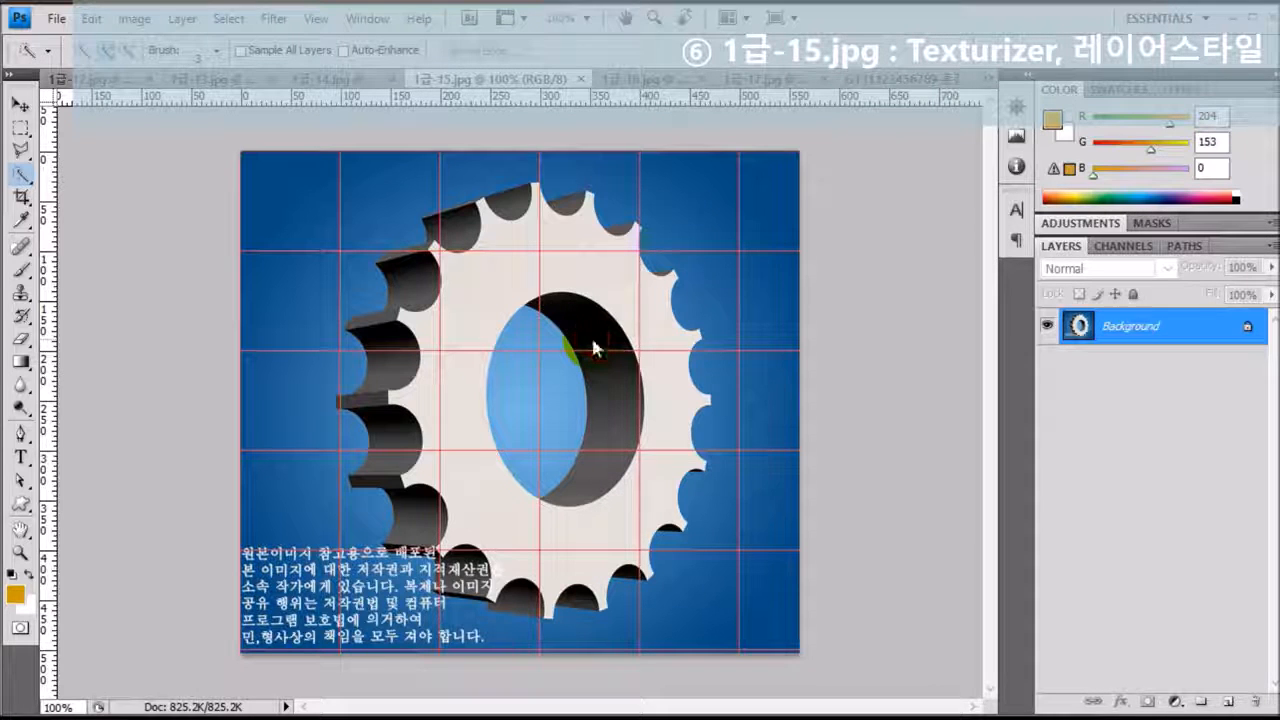
key(bracketright)
key(bracketright)
key(bracketright)
key(bracketright)
key(bracketright)
key(bracketright)
key(bracketright)
key(bracketright)
key(bracketright)
key(bracketright)
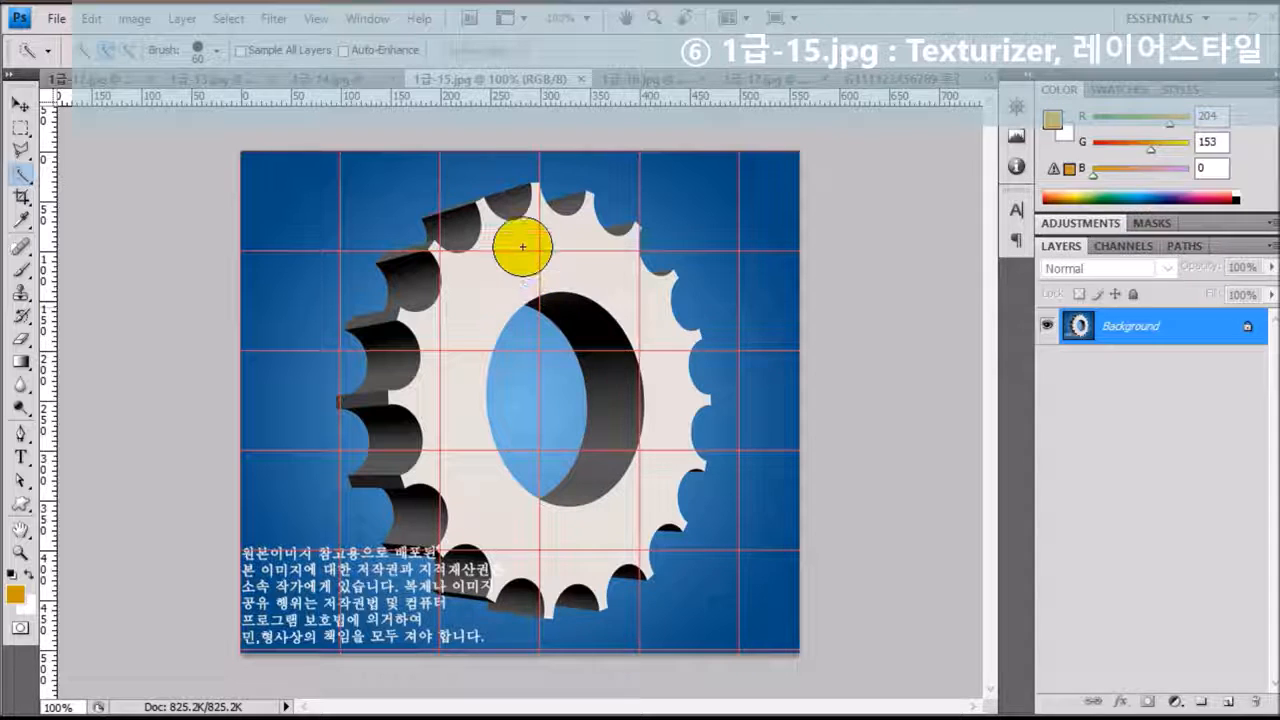
key(bracketleft)
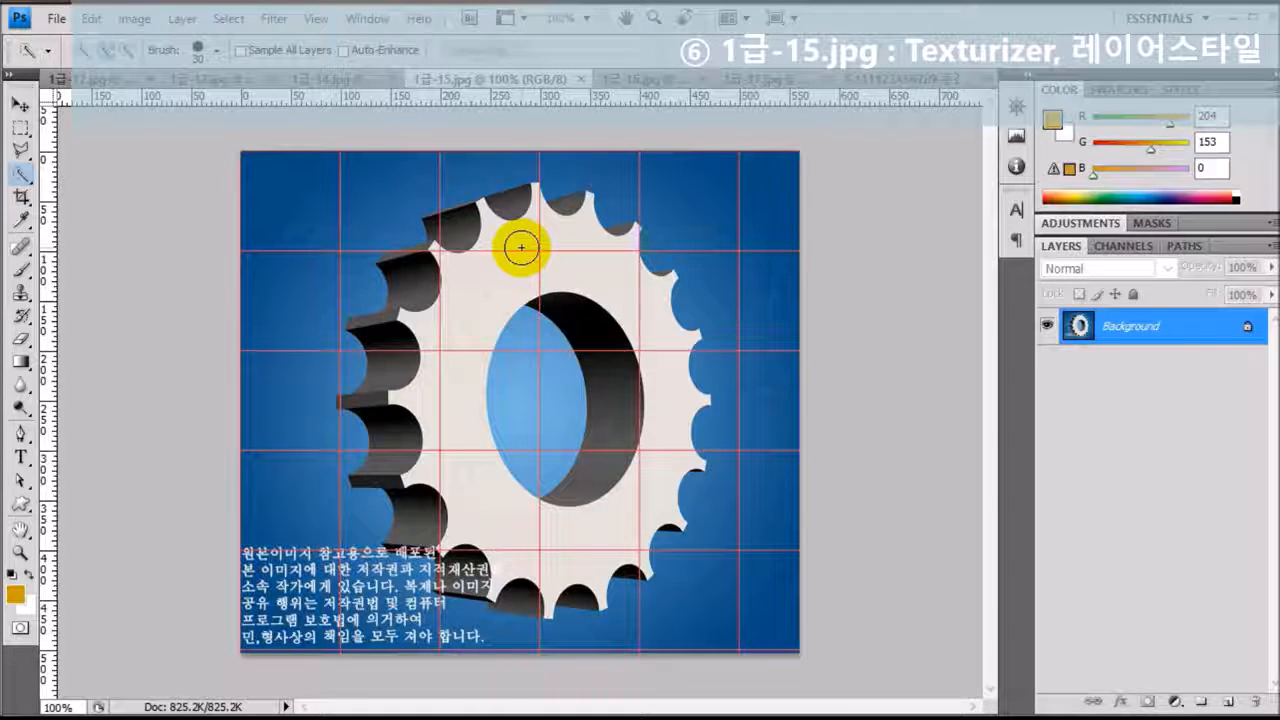
- Select the whole gear in 1급-15.jpg, including its dark tooth sides and inner rim, leaving out the blue centre hole
drag(460, 228, 523, 234)
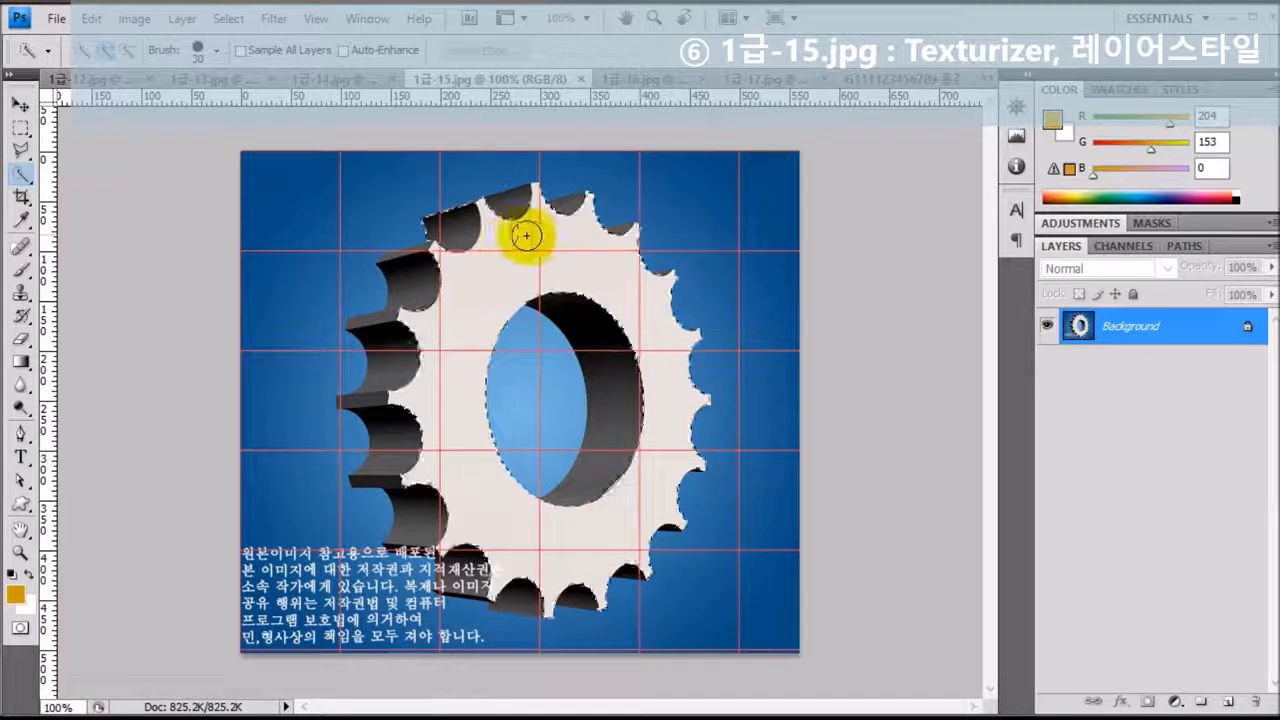
click(405, 287)
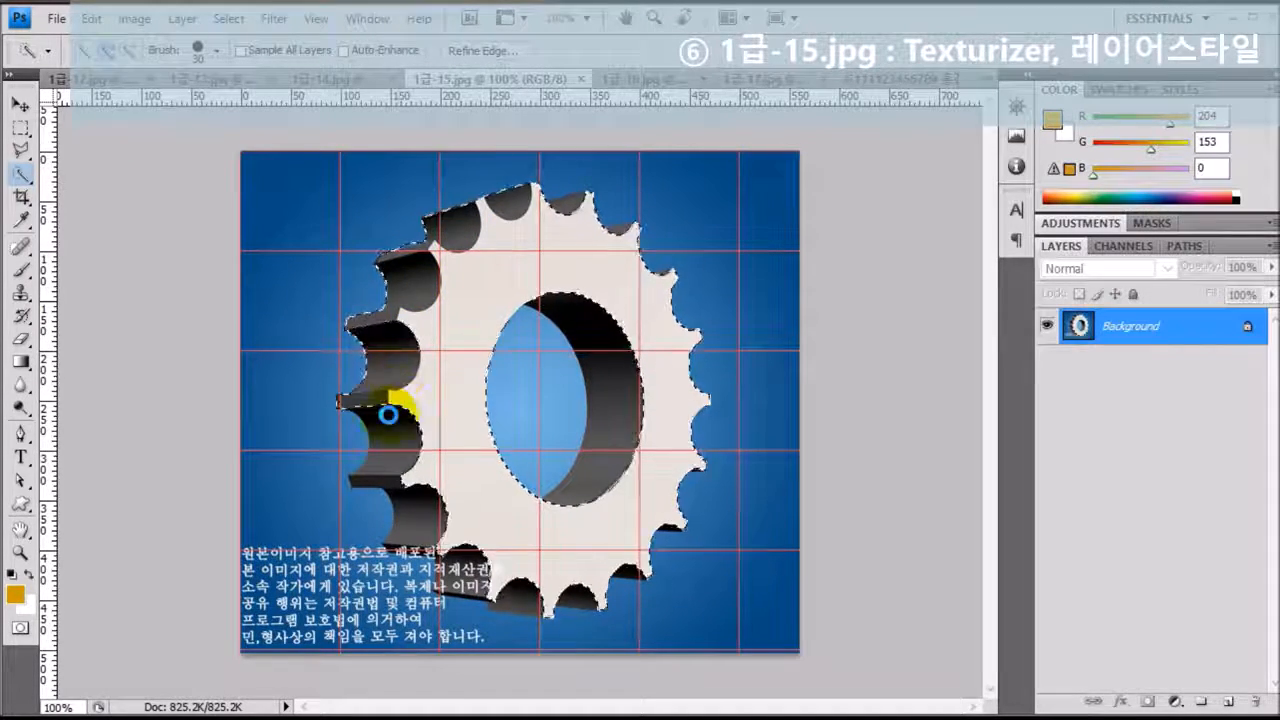
click(425, 512)
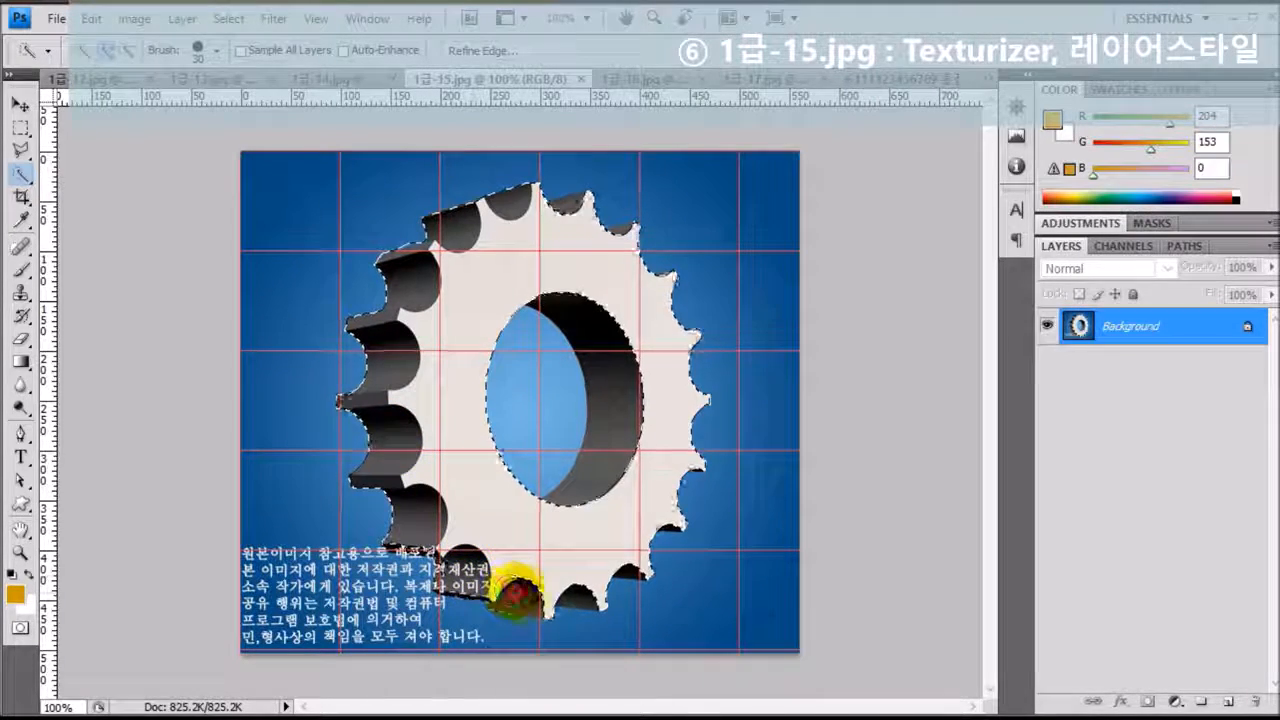
mouse_move(572, 598)
mouse_down()
mouse_move(623, 567)
mouse_move(643, 525)
mouse_up()
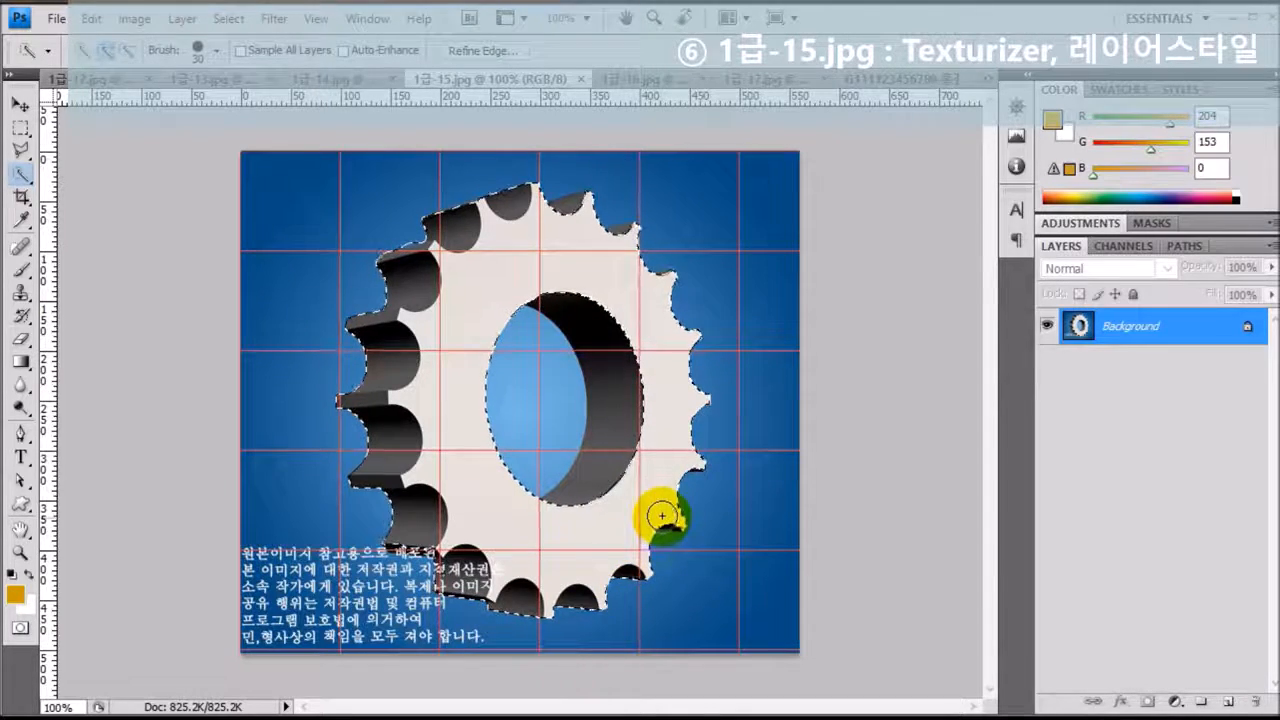
drag(604, 370, 622, 455)
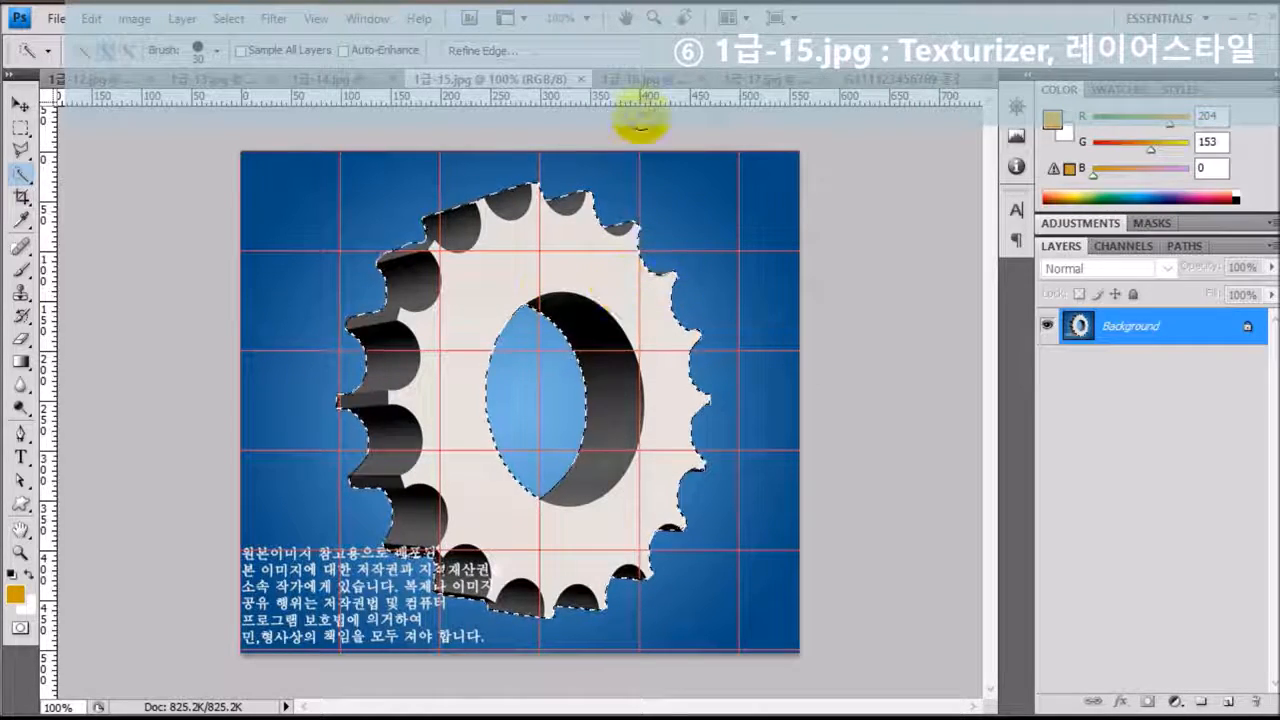
- Paste the copied gear as a new layer into the poster and scale it to about 32.3% in the canvas's upper-left area
click(882, 84)
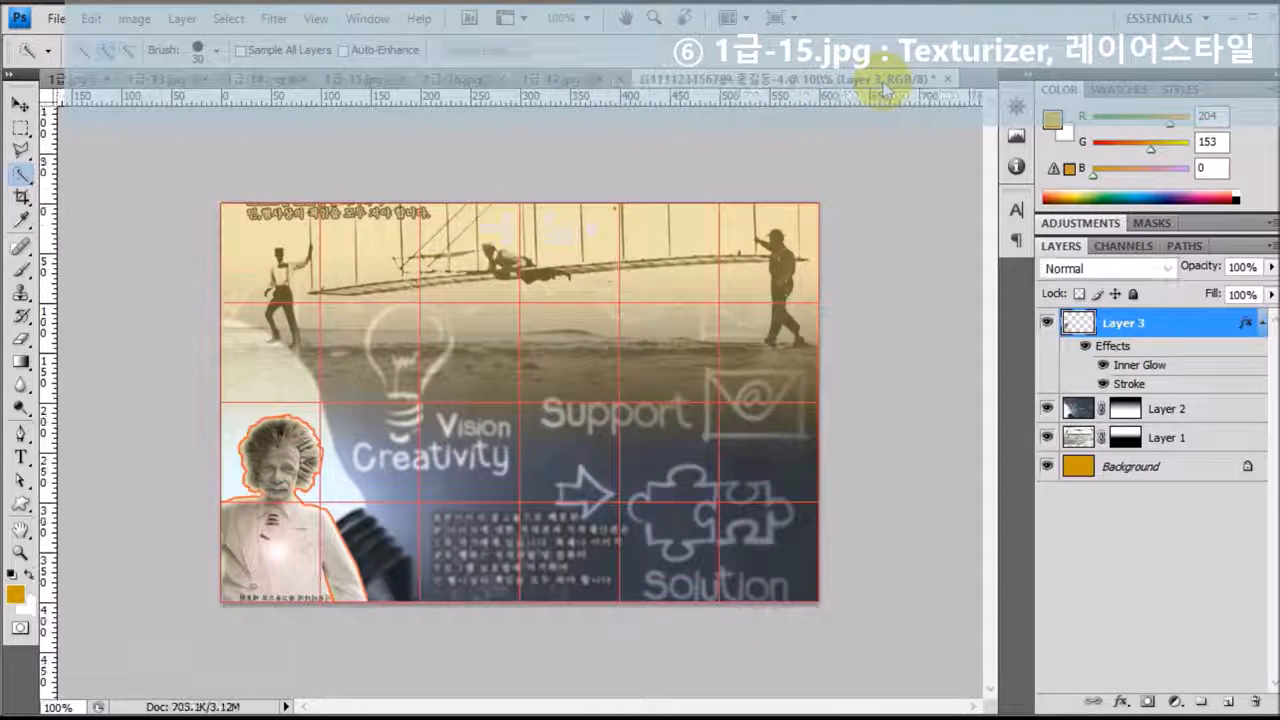
key(ctrl+v)
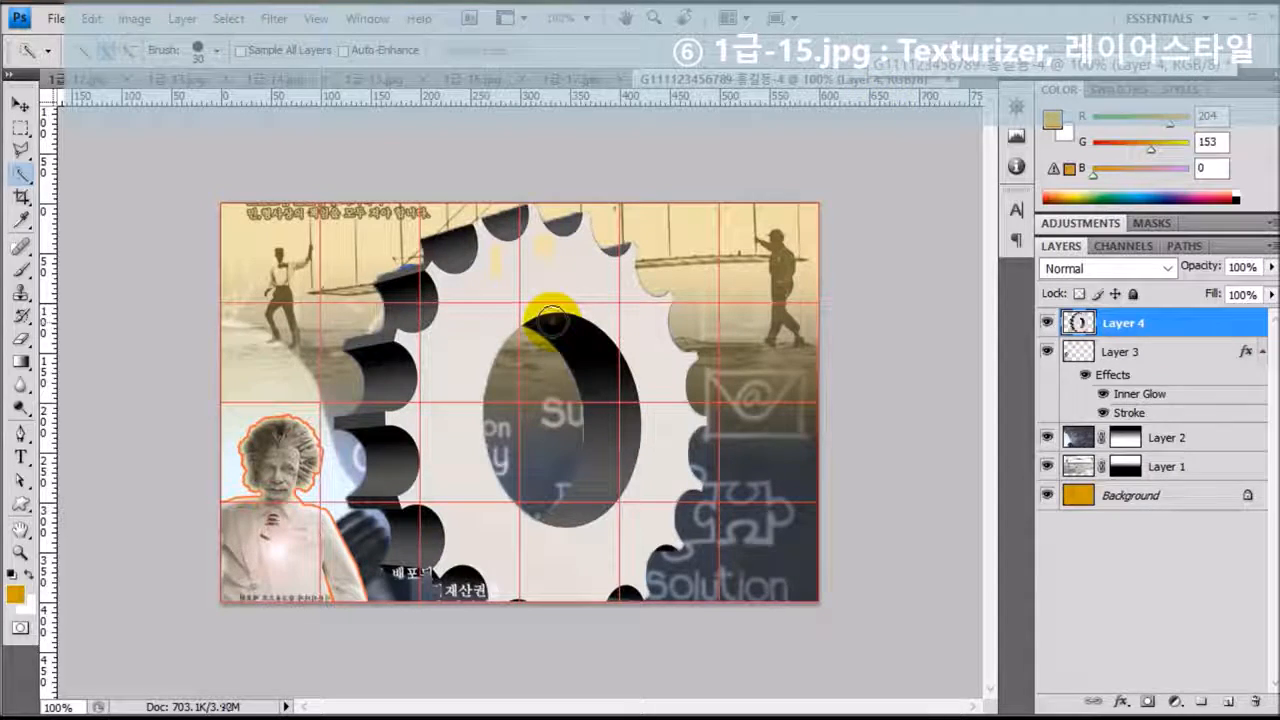
key(ctrl+t)
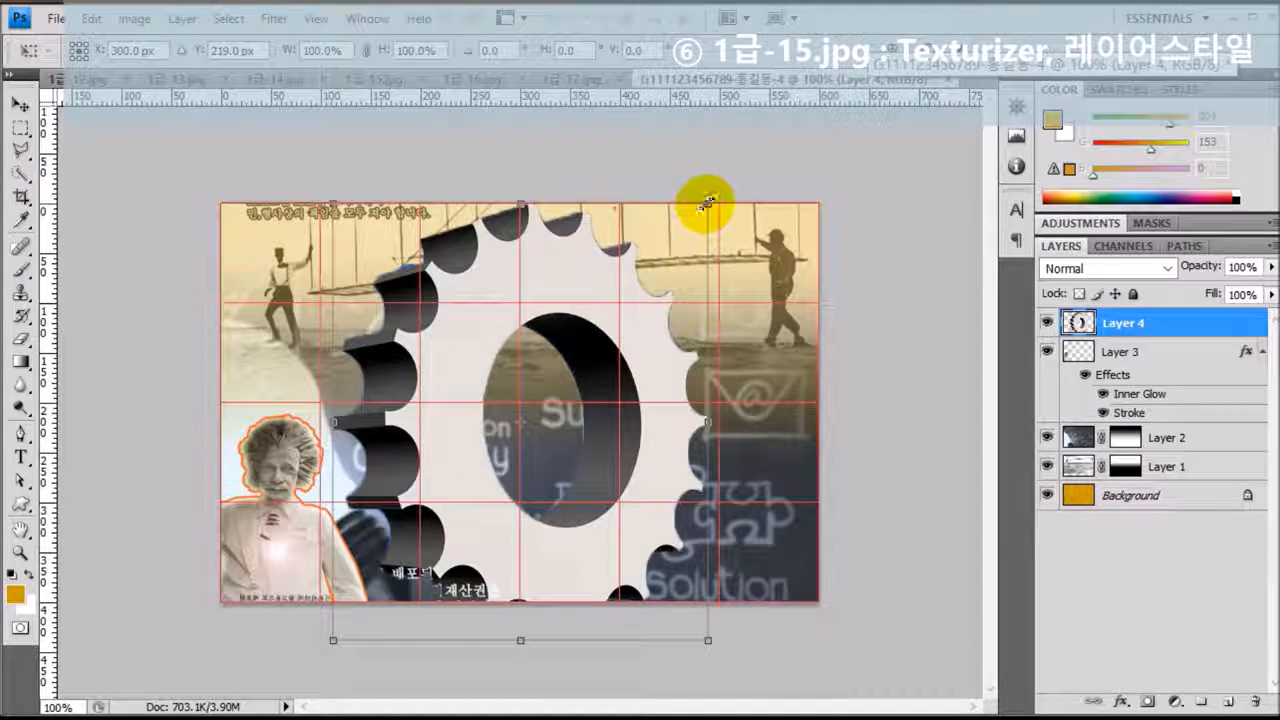
drag(707, 203, 449, 425)
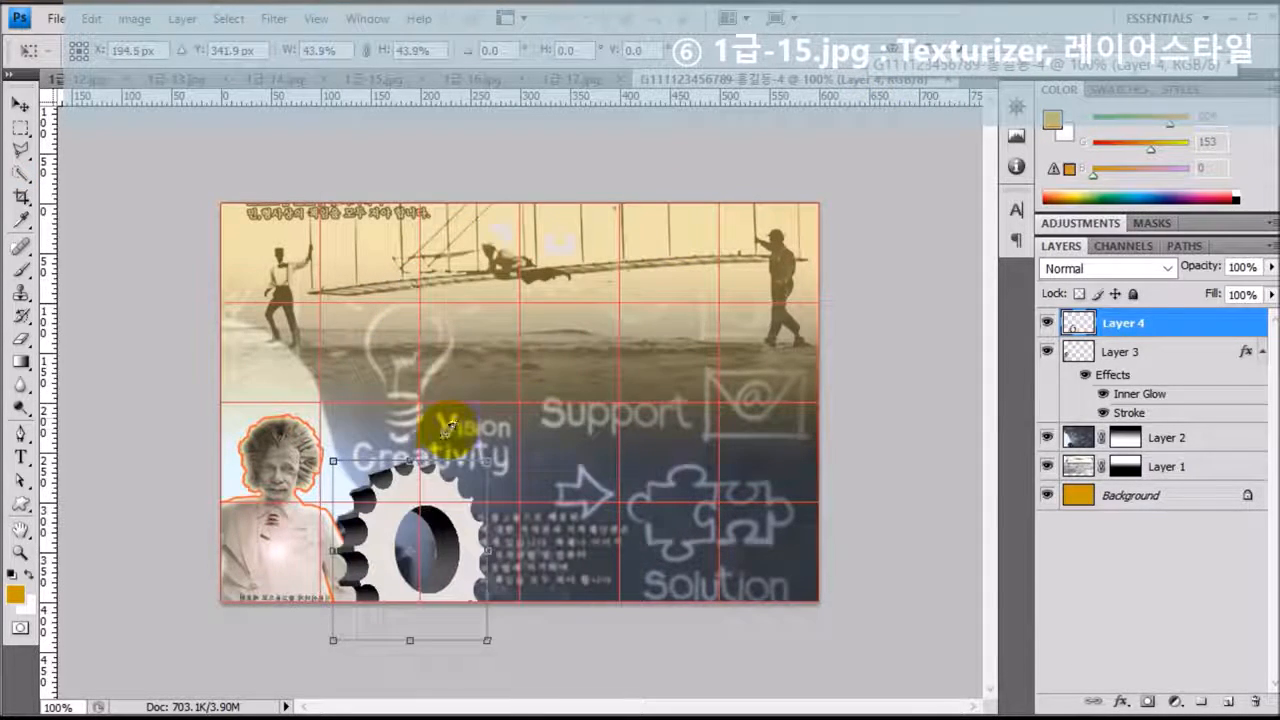
drag(414, 483, 323, 225)
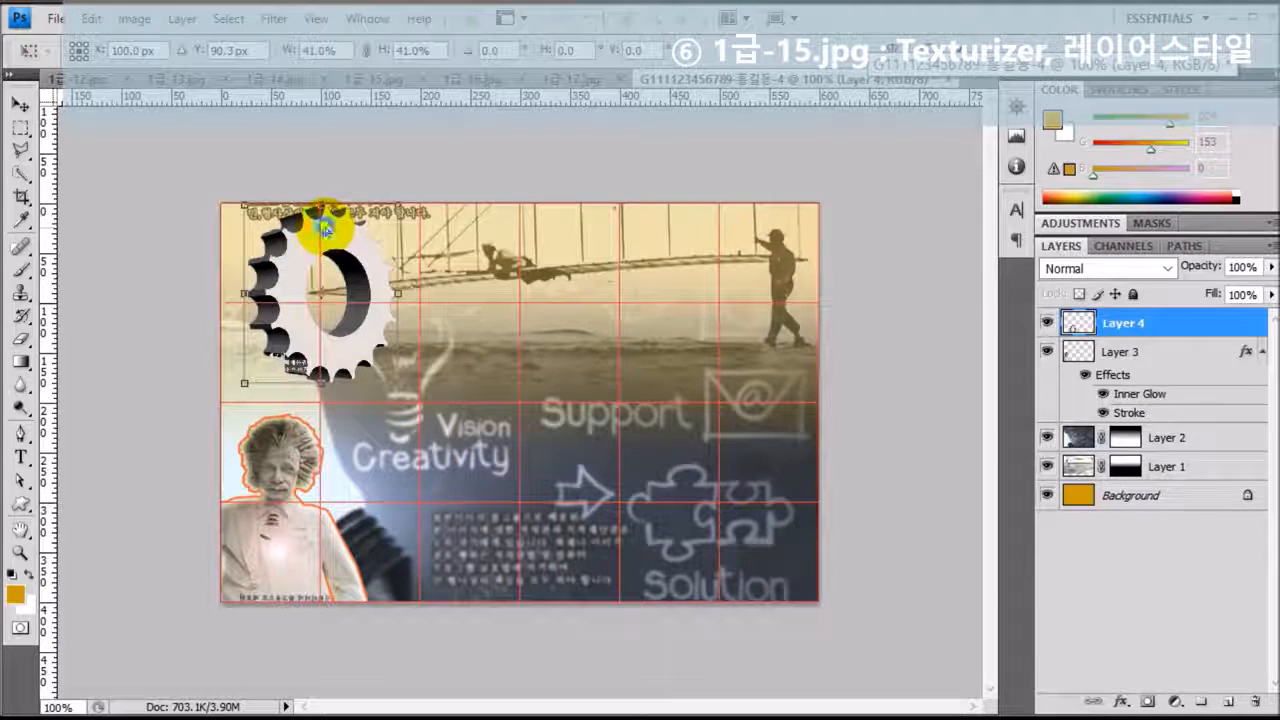
drag(397, 205, 365, 242)
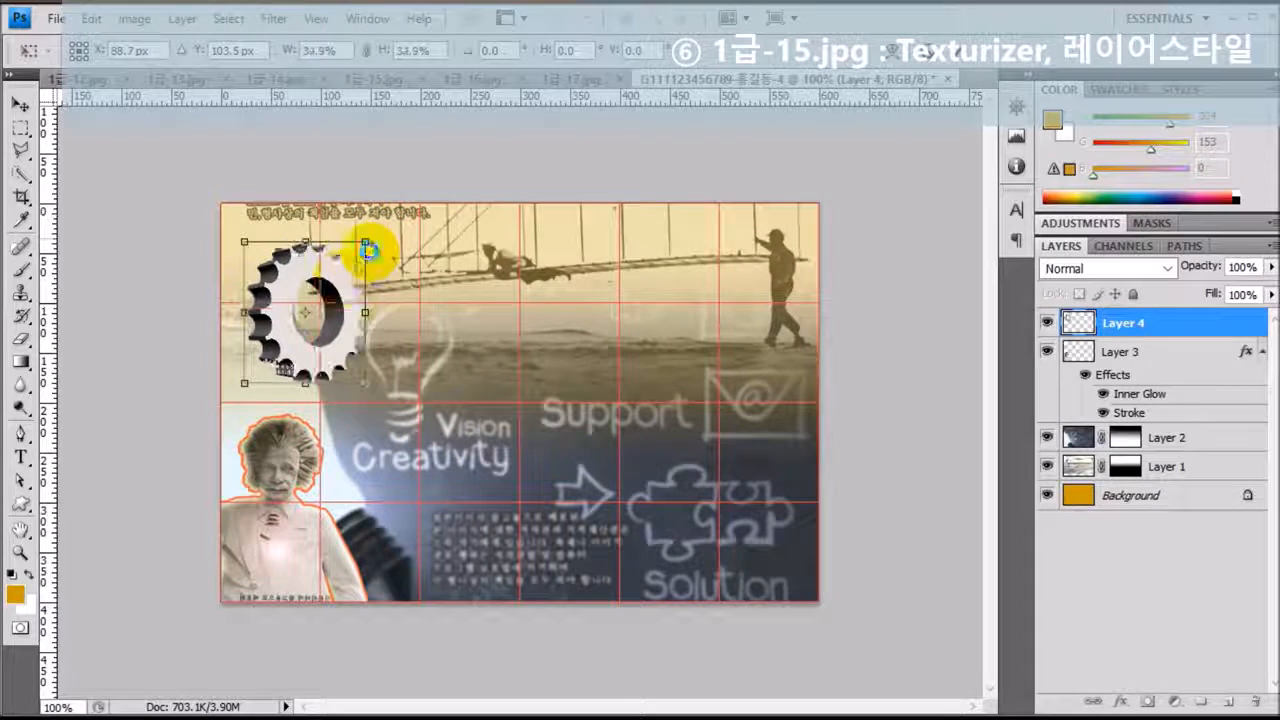
- Flip the gear horizontally and shrink it further, placing it near the canvas's left edge just above the statue
right_click(300, 271)
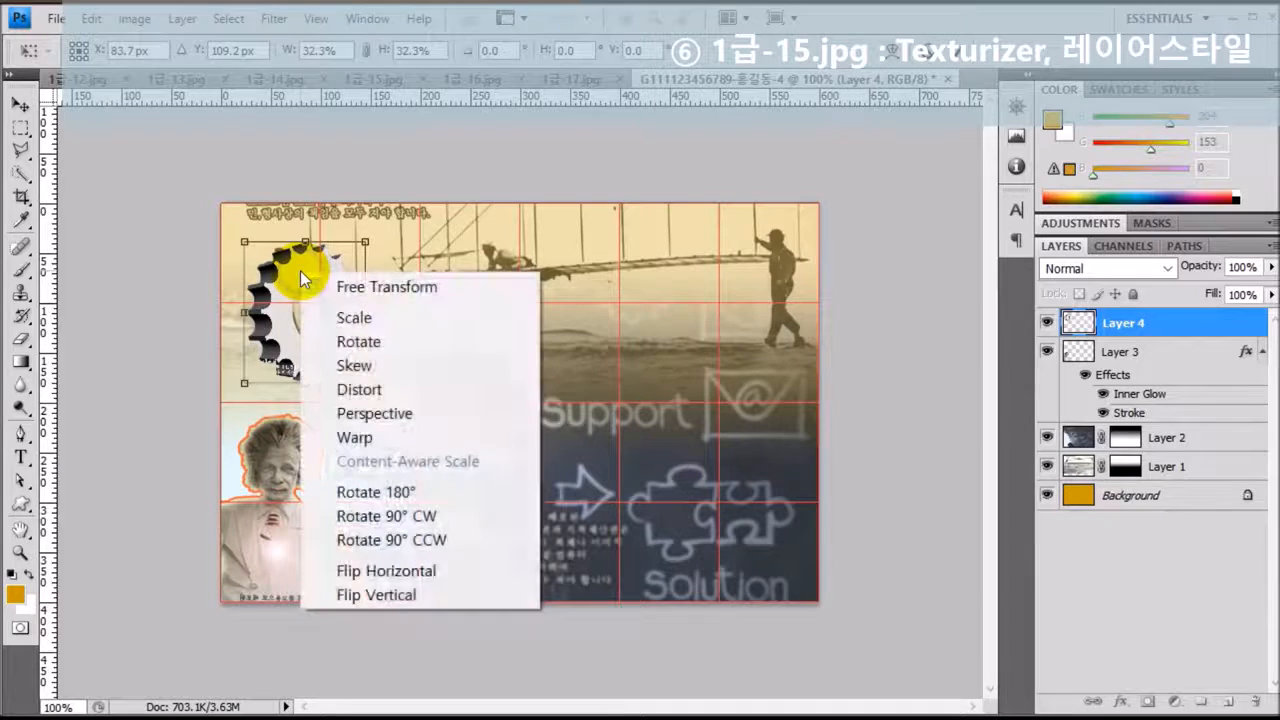
click(428, 570)
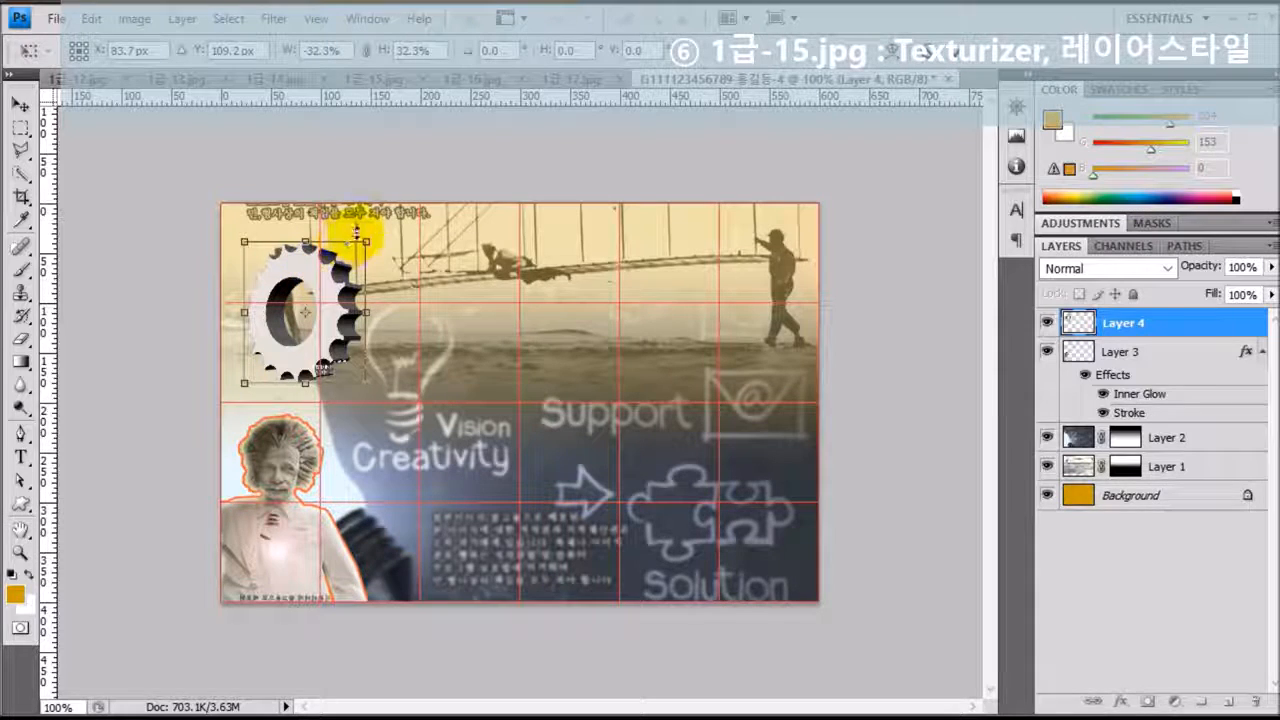
drag(364, 243, 329, 285)
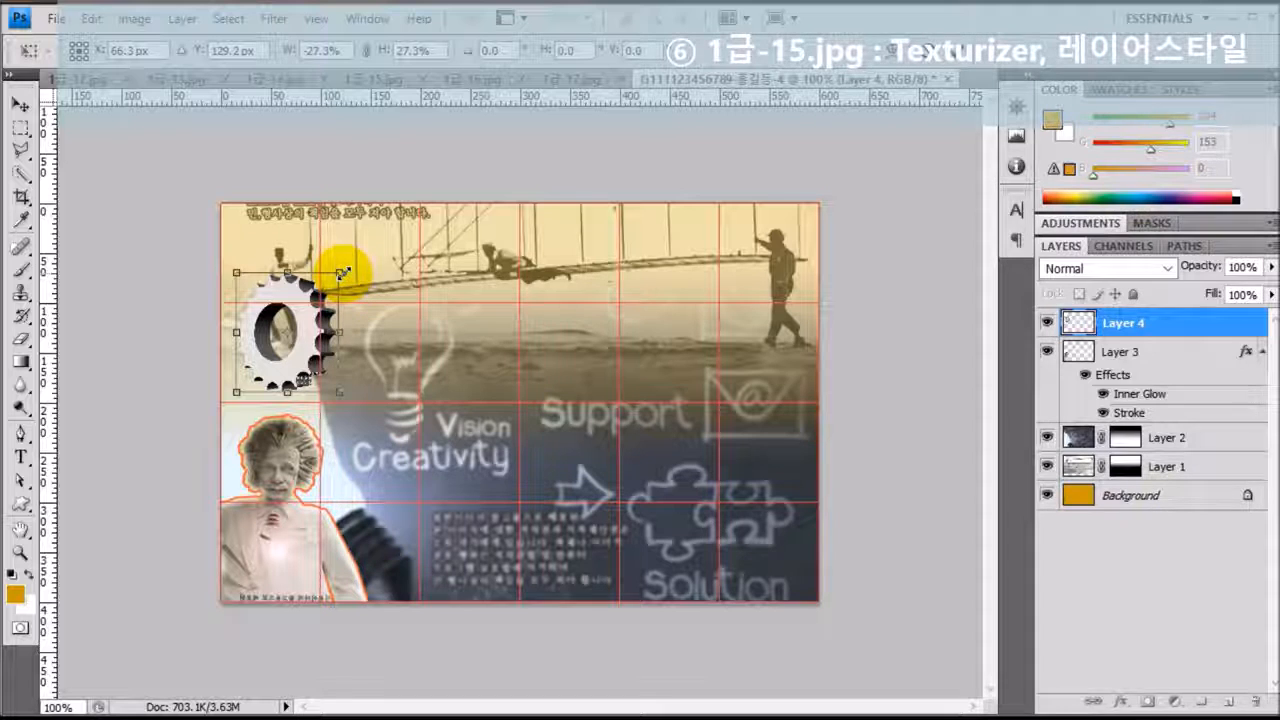
drag(341, 272, 323, 292)
key(Return)
key(w)
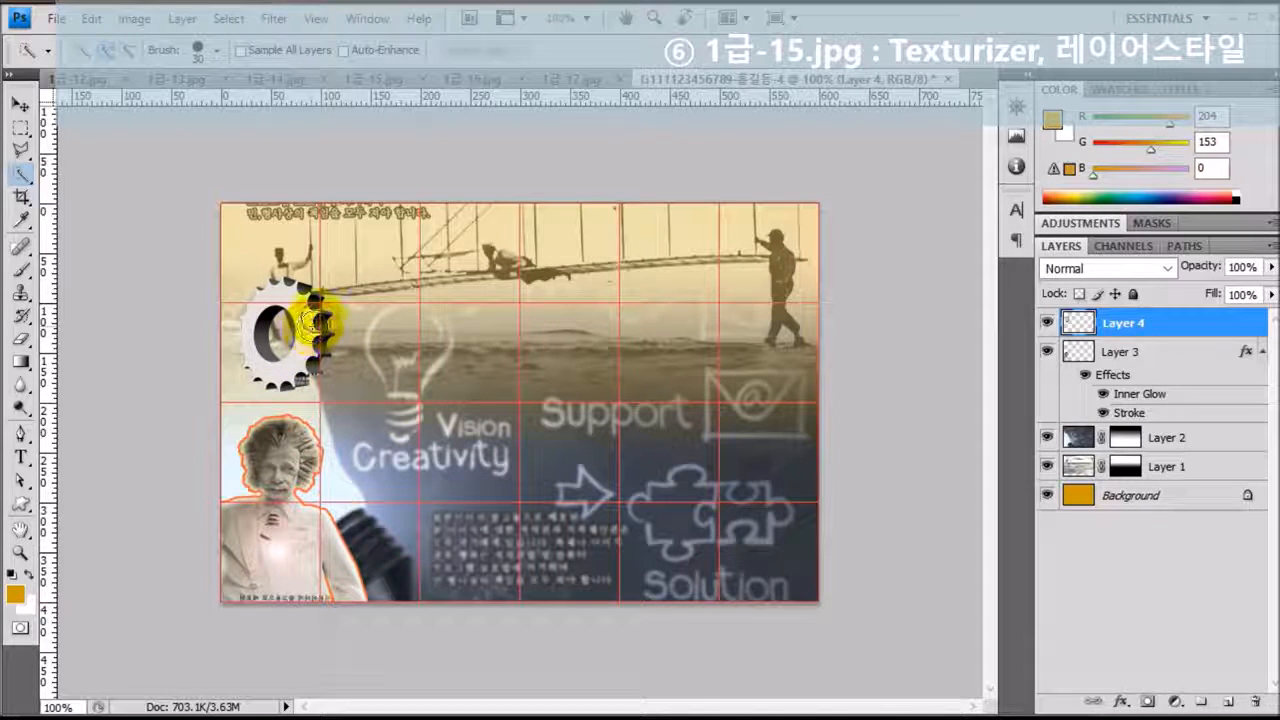
- Apply the Texturizer filter to the gear layer with Canvas texture, 100% scaling, relief 4 and light from the top
click(275, 20)
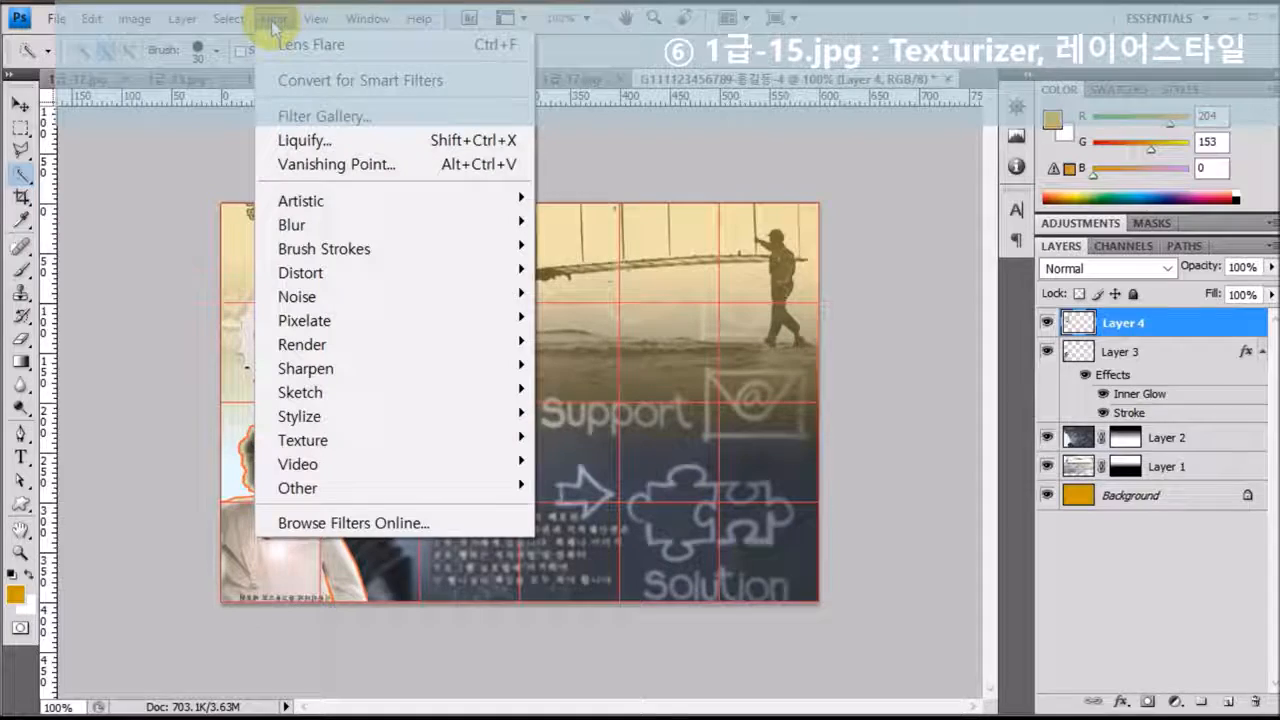
click(410, 440)
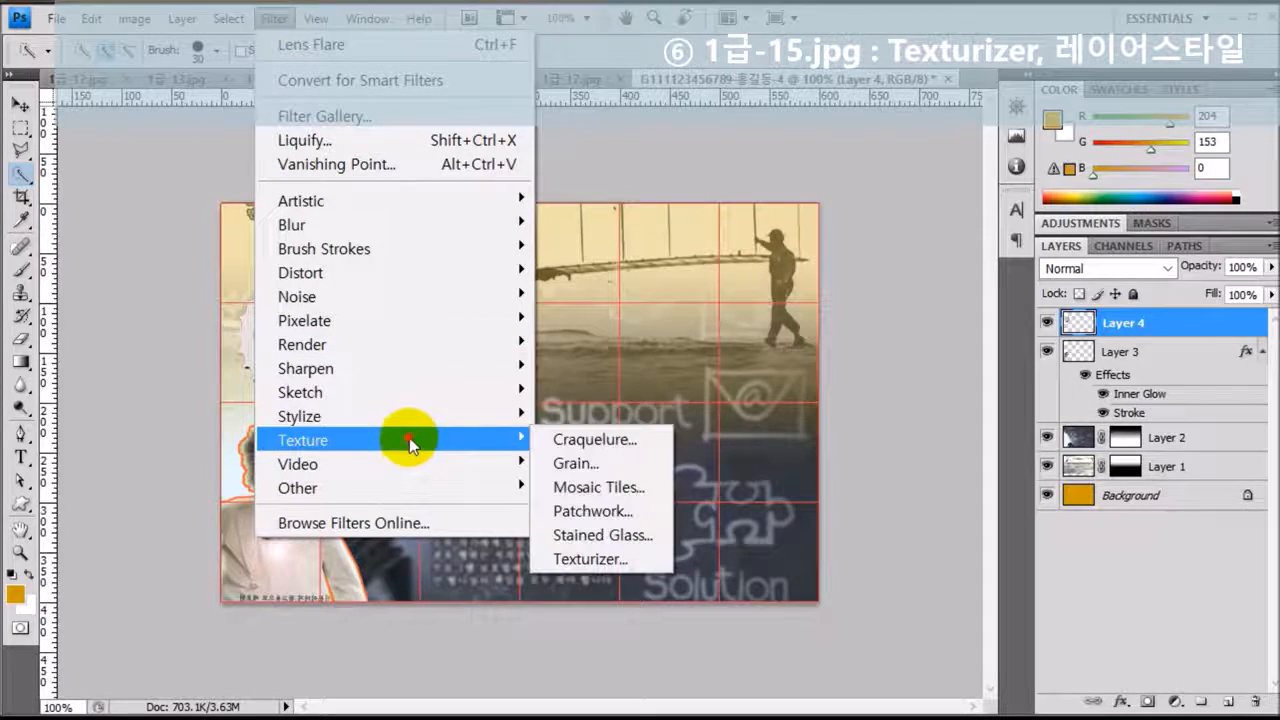
click(620, 557)
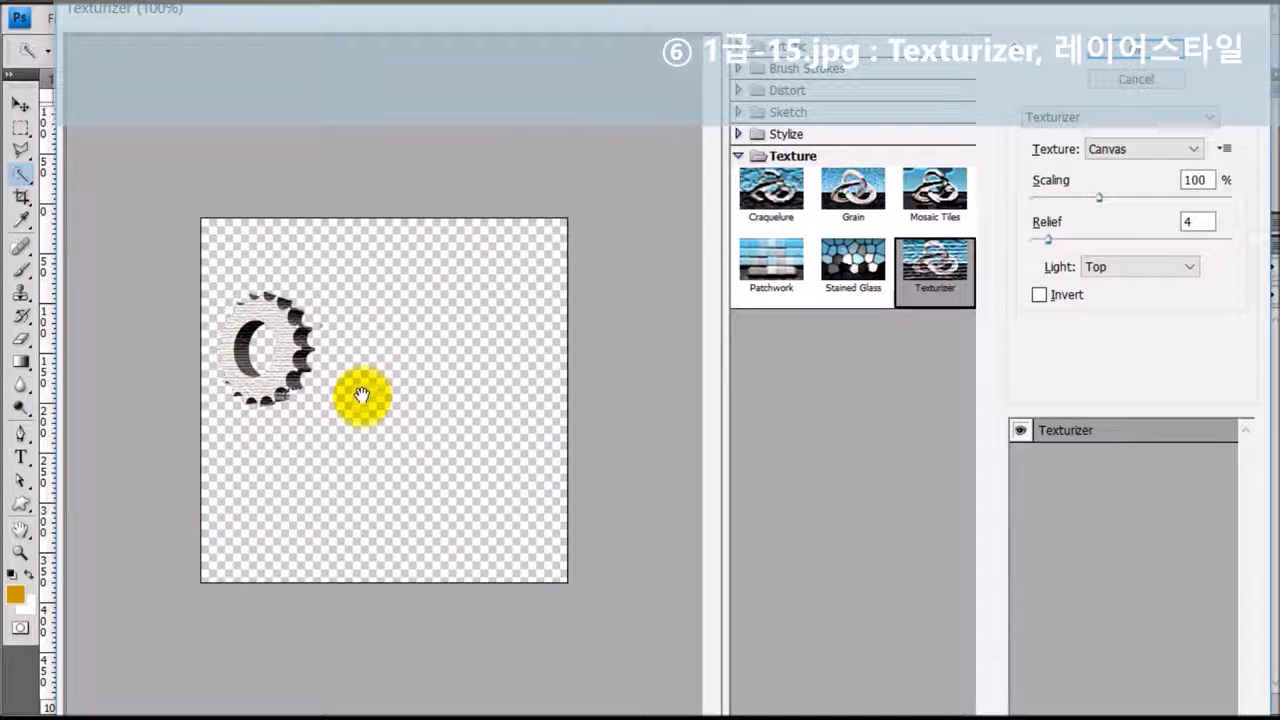
click(1136, 52)
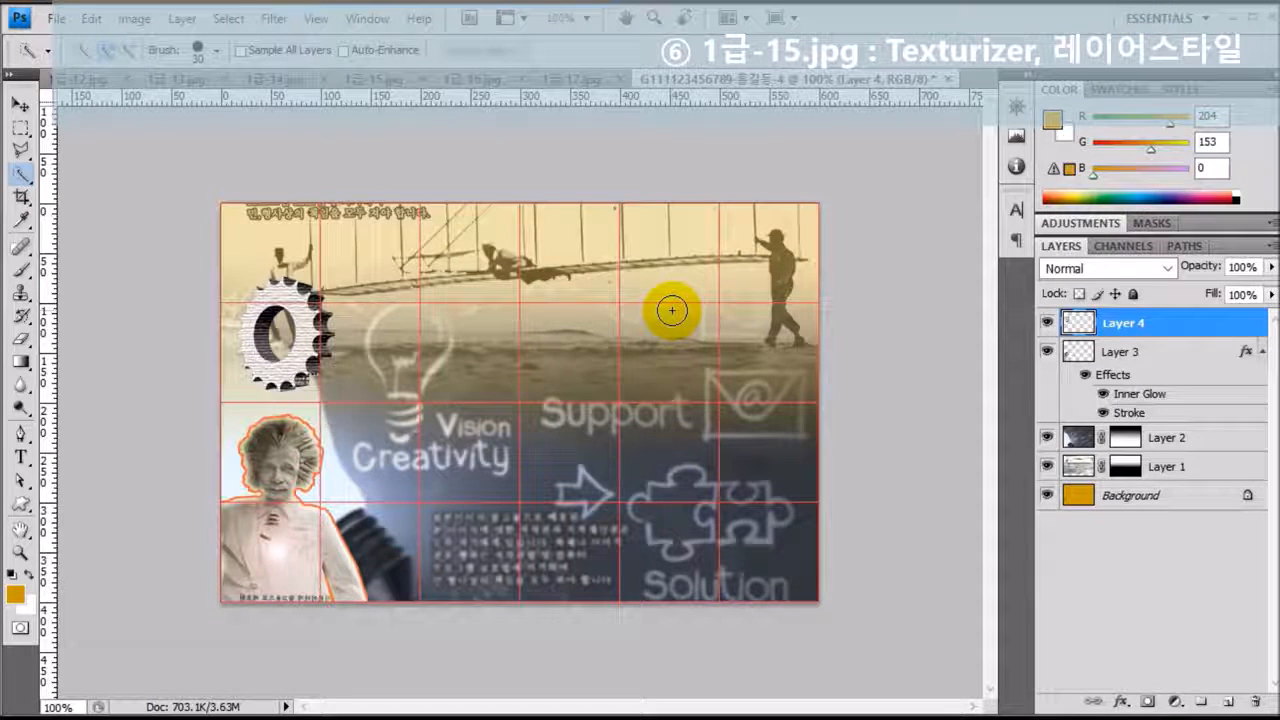
- Add an Outer Glow to the gear layer with Screen blending, 75% opacity and 5 px size
double_click(1238, 327)
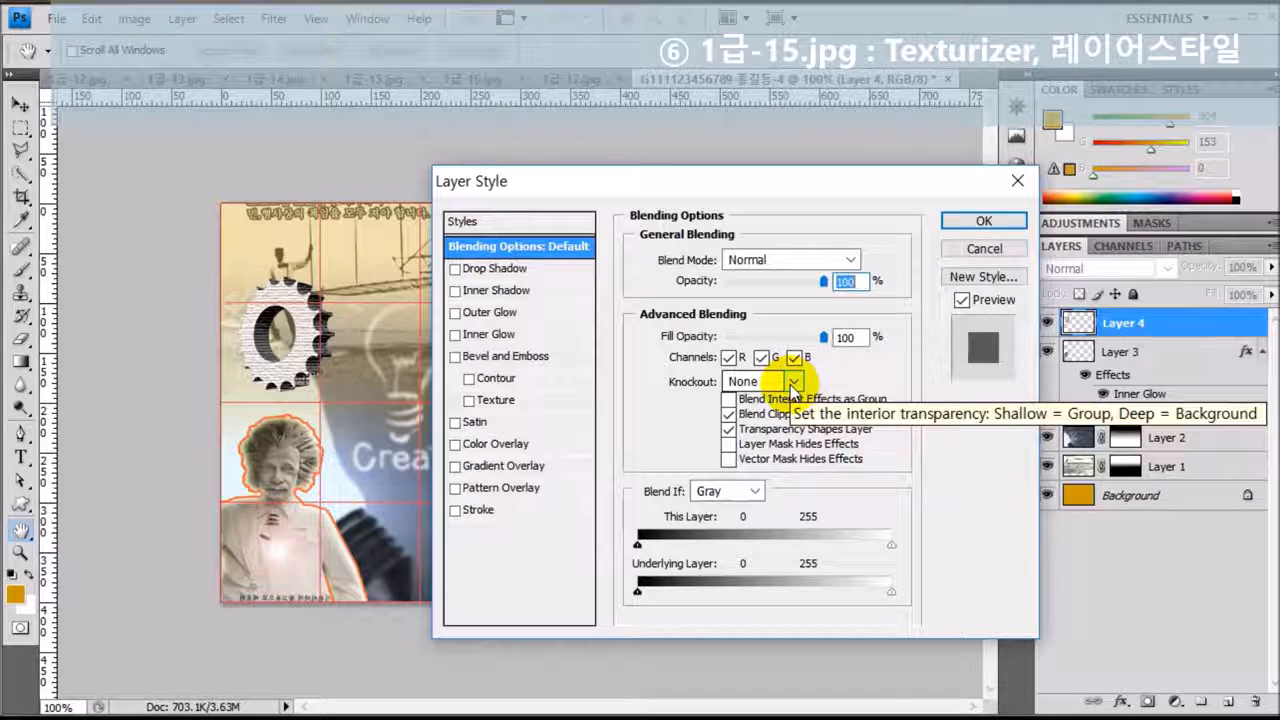
click(493, 315)
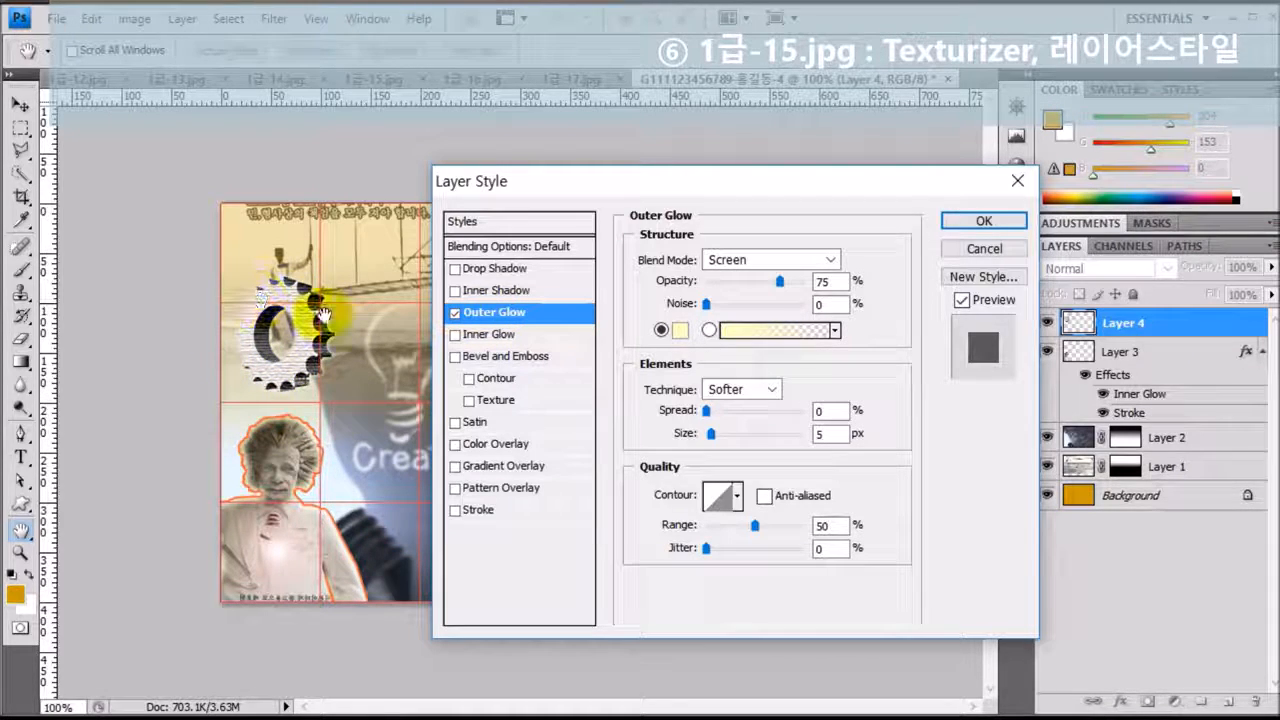
click(984, 222)
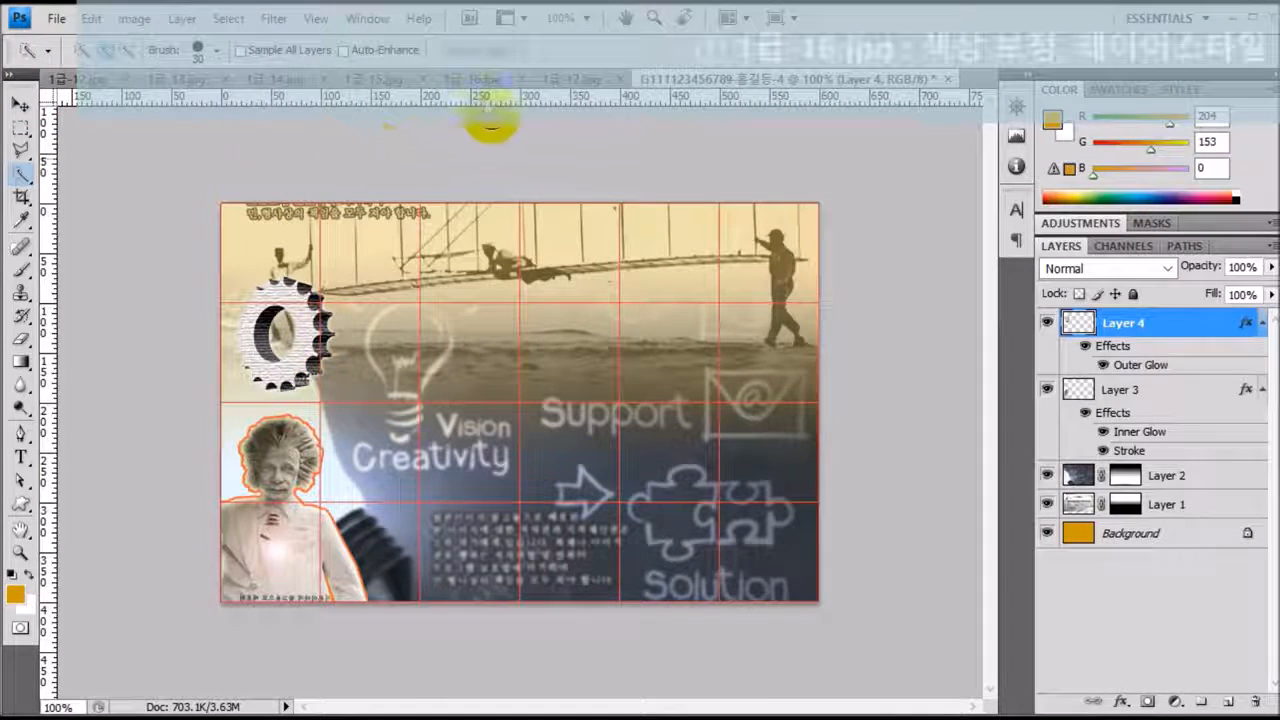
- Switch to 1급-16.jpg and select the "ideas" letters and the whole block beneath them, using Quick Selection with a 9 px brush
click(472, 79)
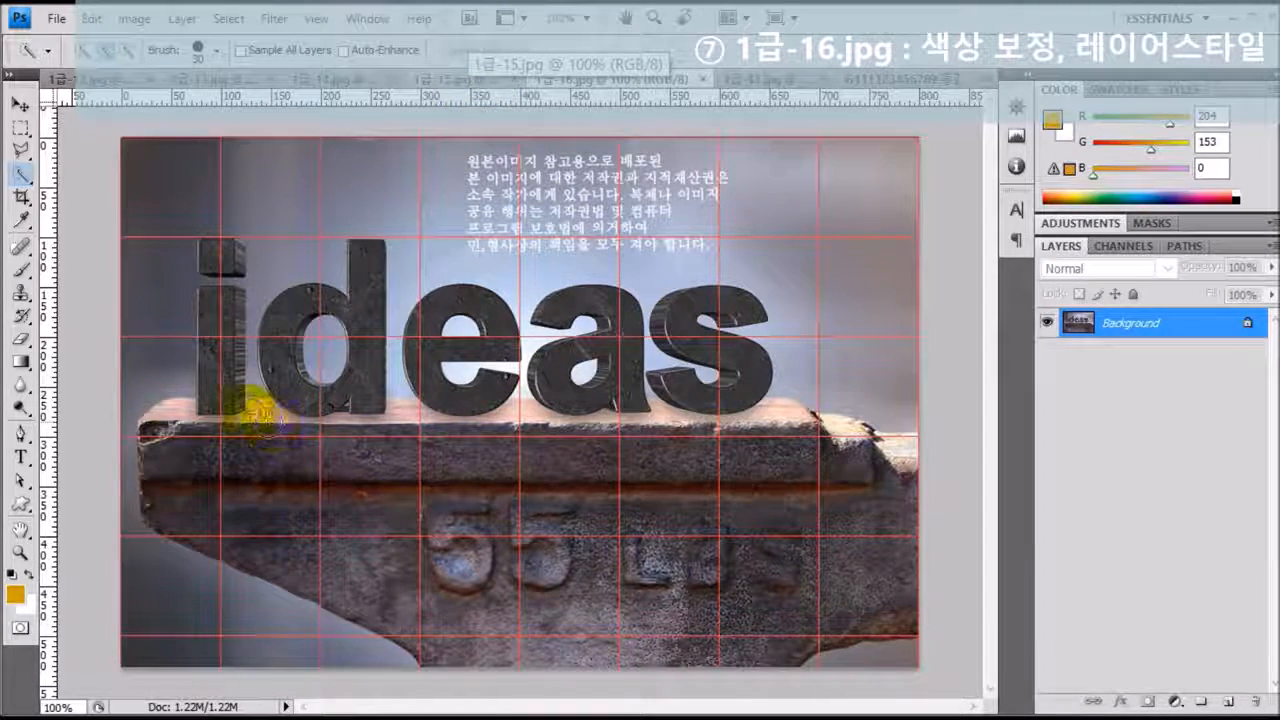
click(216, 314)
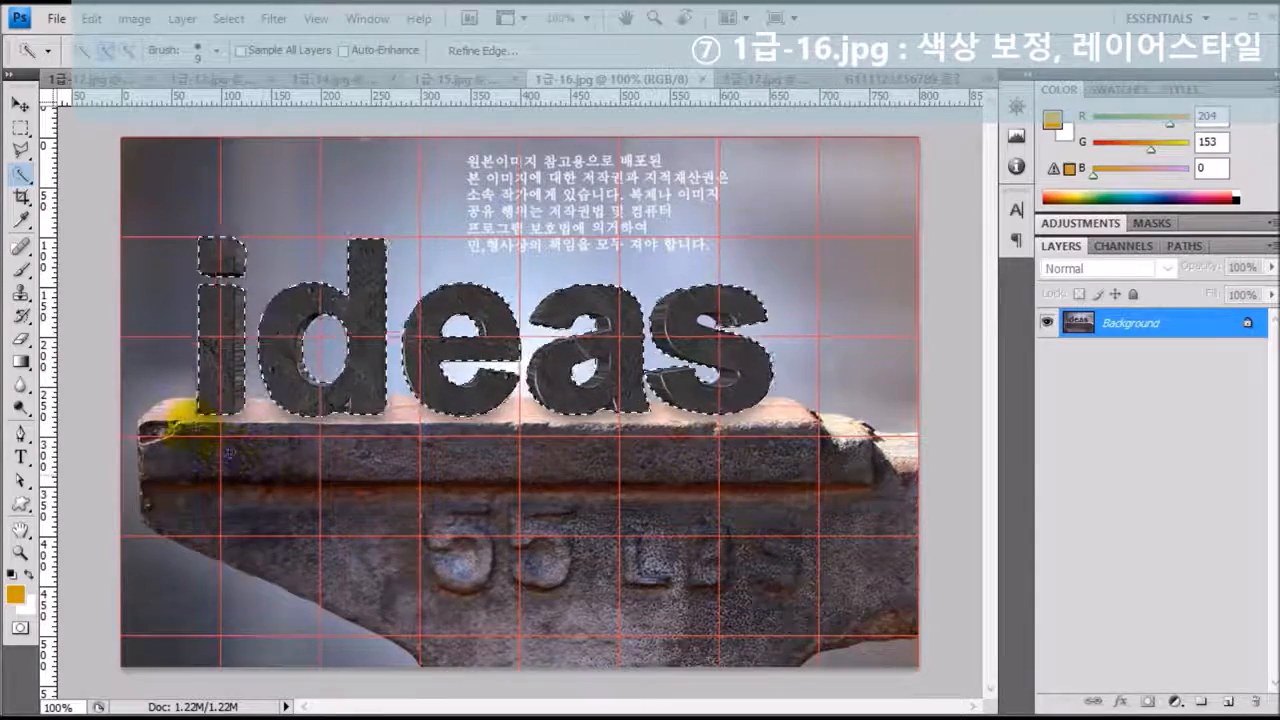
mouse_move(185, 420)
mouse_down()
mouse_move(230, 510)
mouse_move(660, 575)
mouse_move(737, 574)
mouse_move(334, 452)
mouse_up()
drag(271, 421, 550, 416)
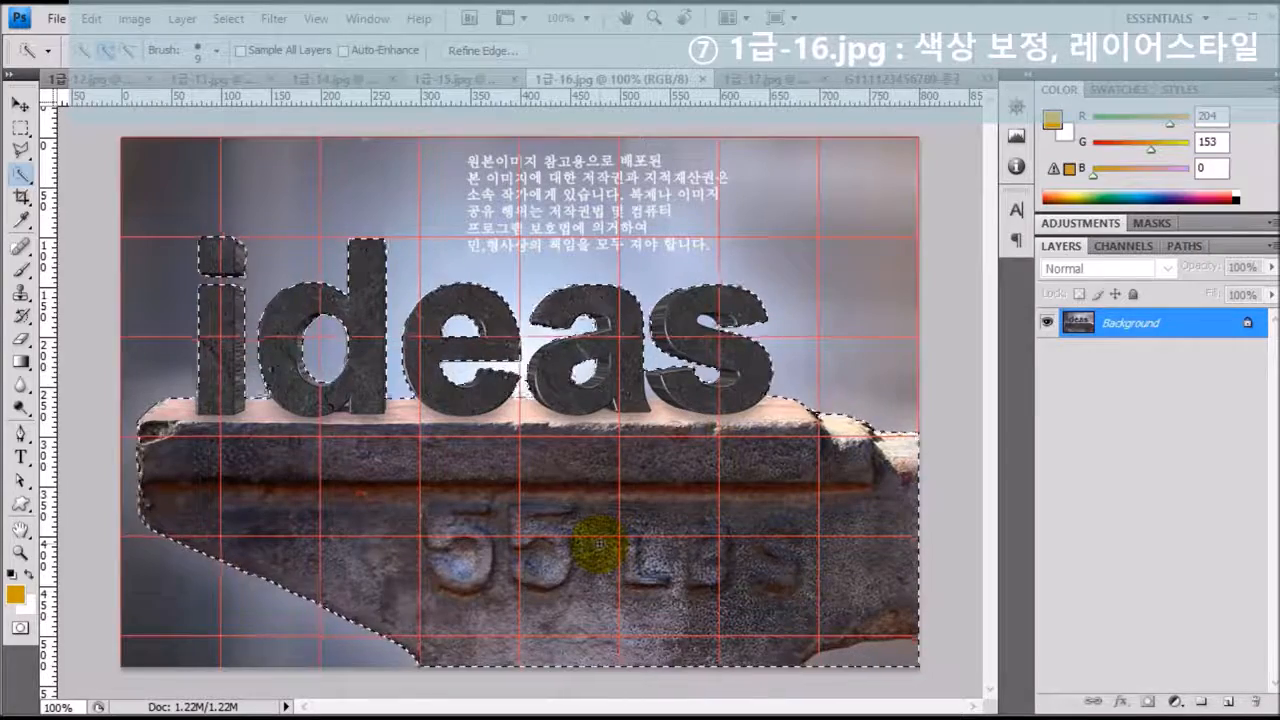
- Paste the copied "ideas" block as a new layer into the poster and scale it to about 29.7% in the canvas's lower-right corner
click(883, 84)
key(ctrl+v)
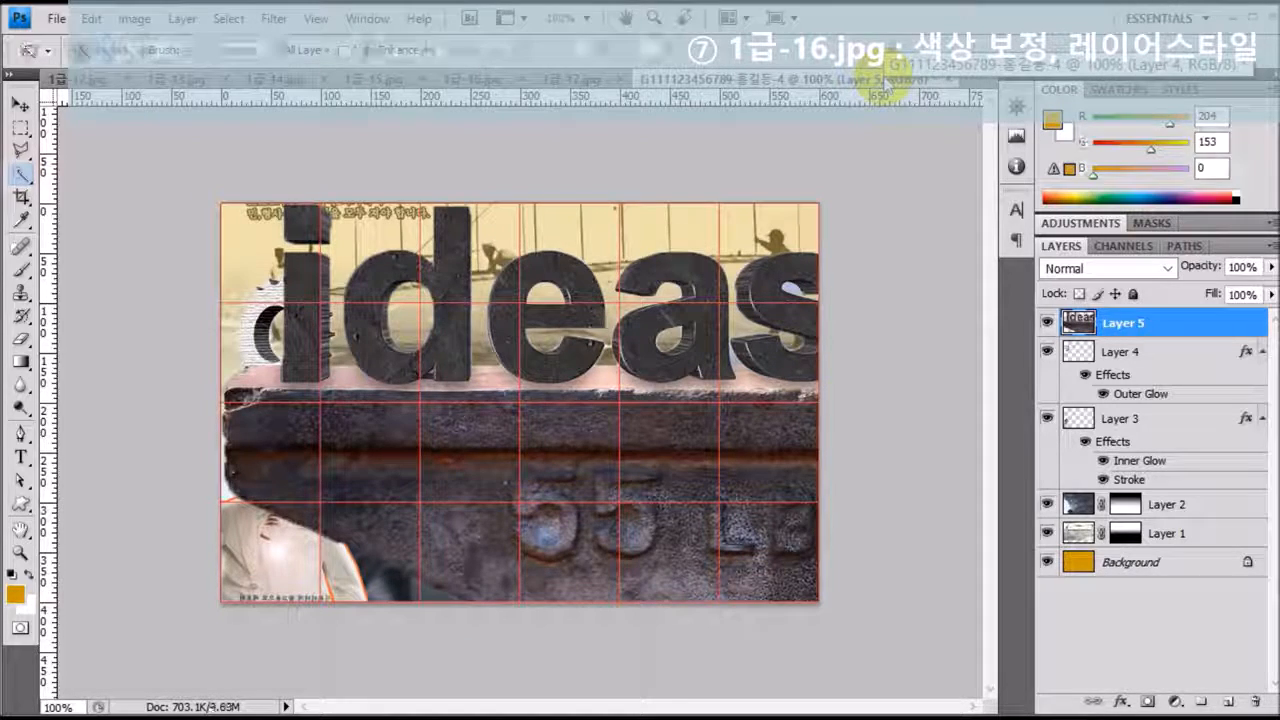
key(ctrl+t)
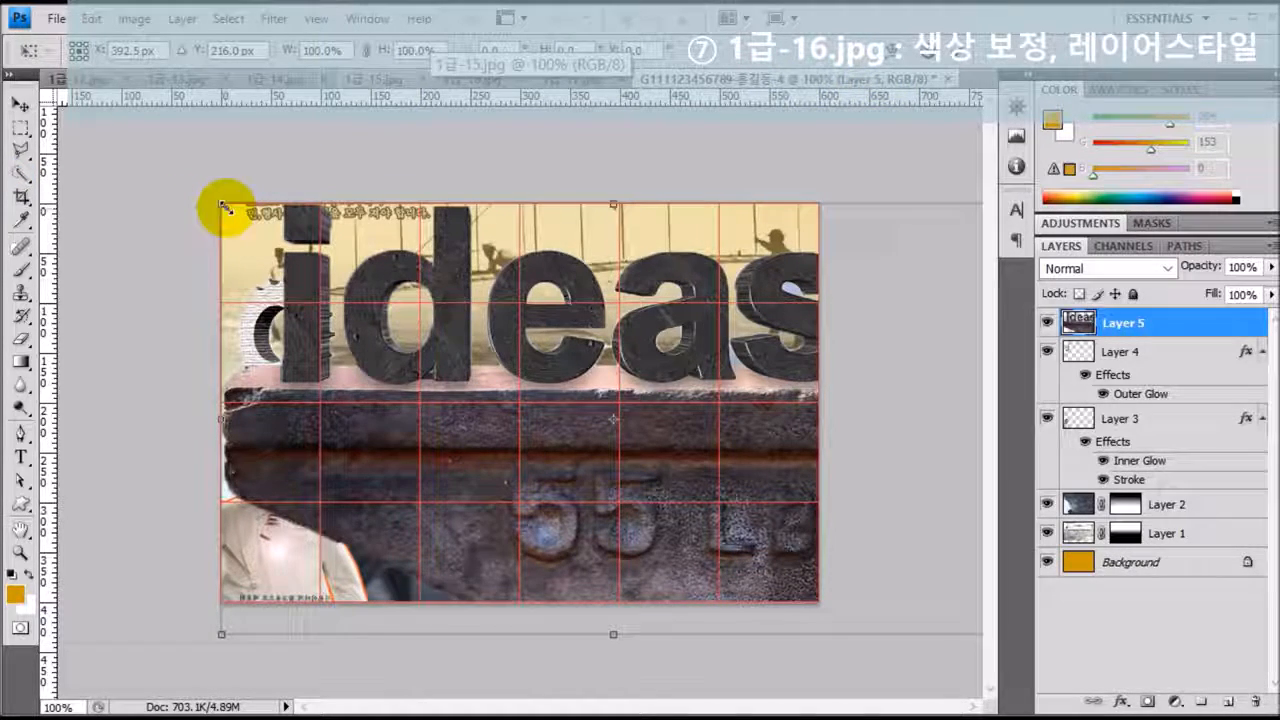
drag(222, 205, 578, 527)
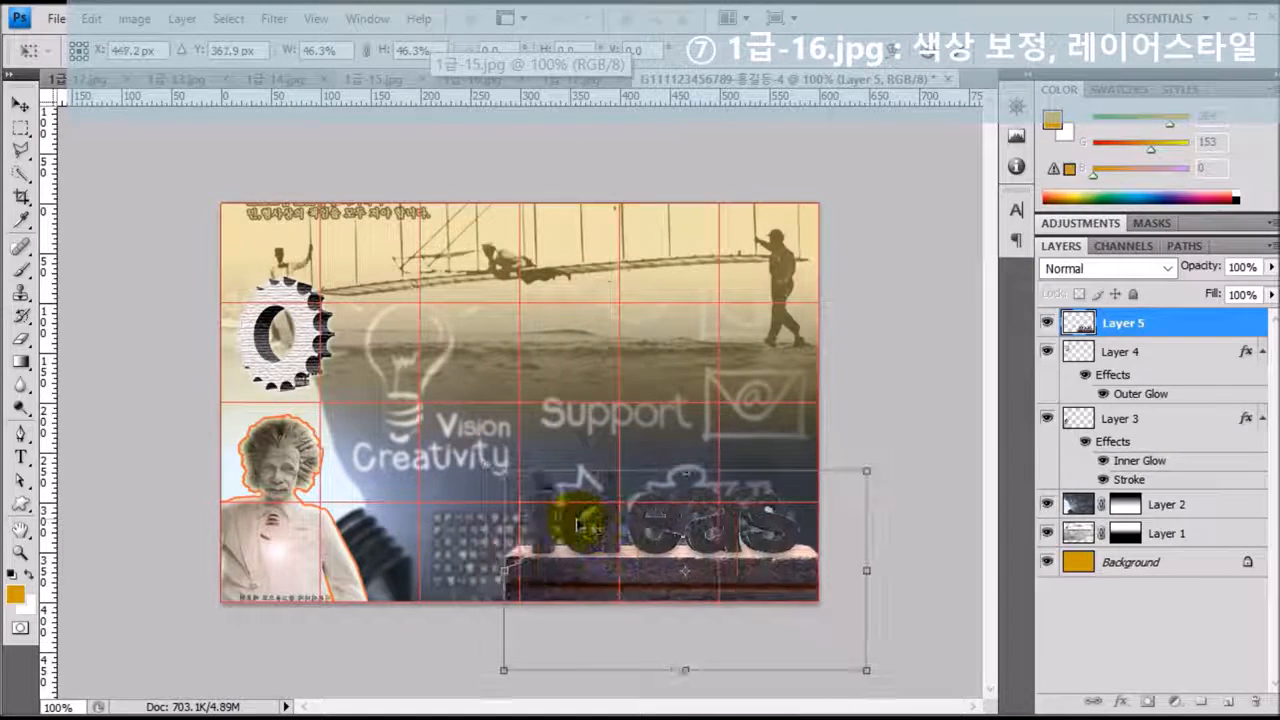
drag(867, 671, 814, 629)
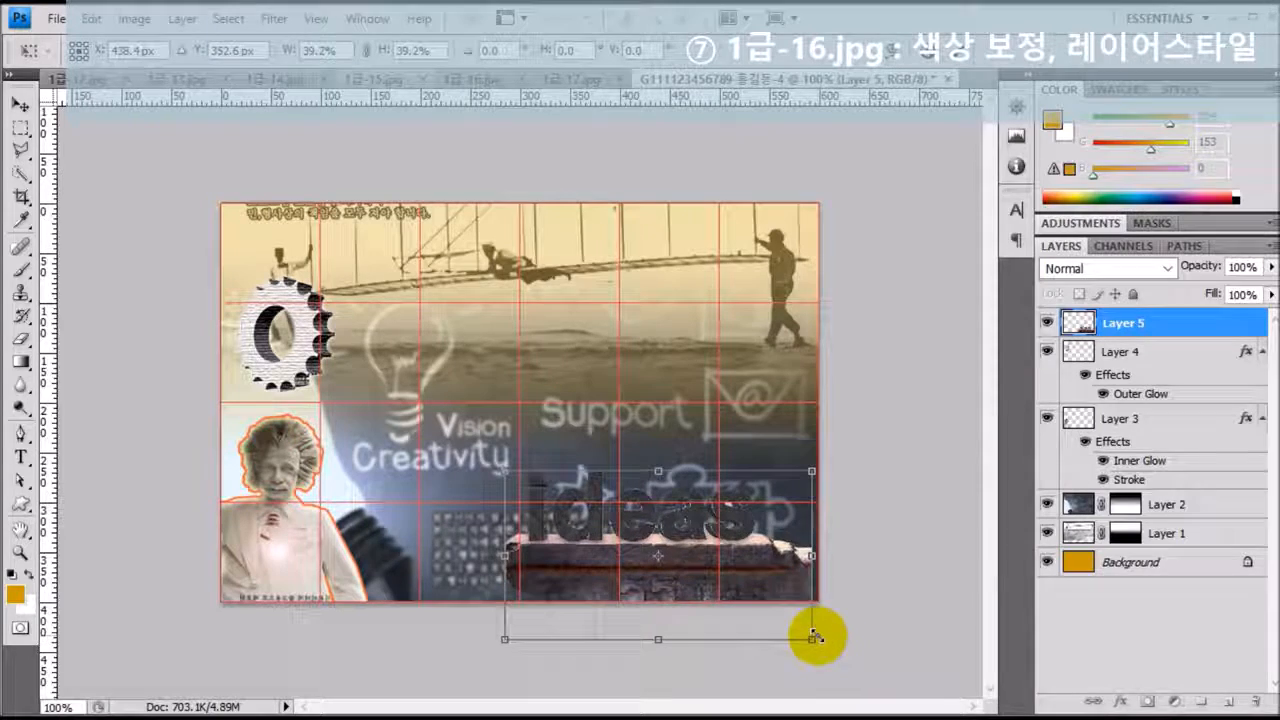
drag(504, 470, 551, 498)
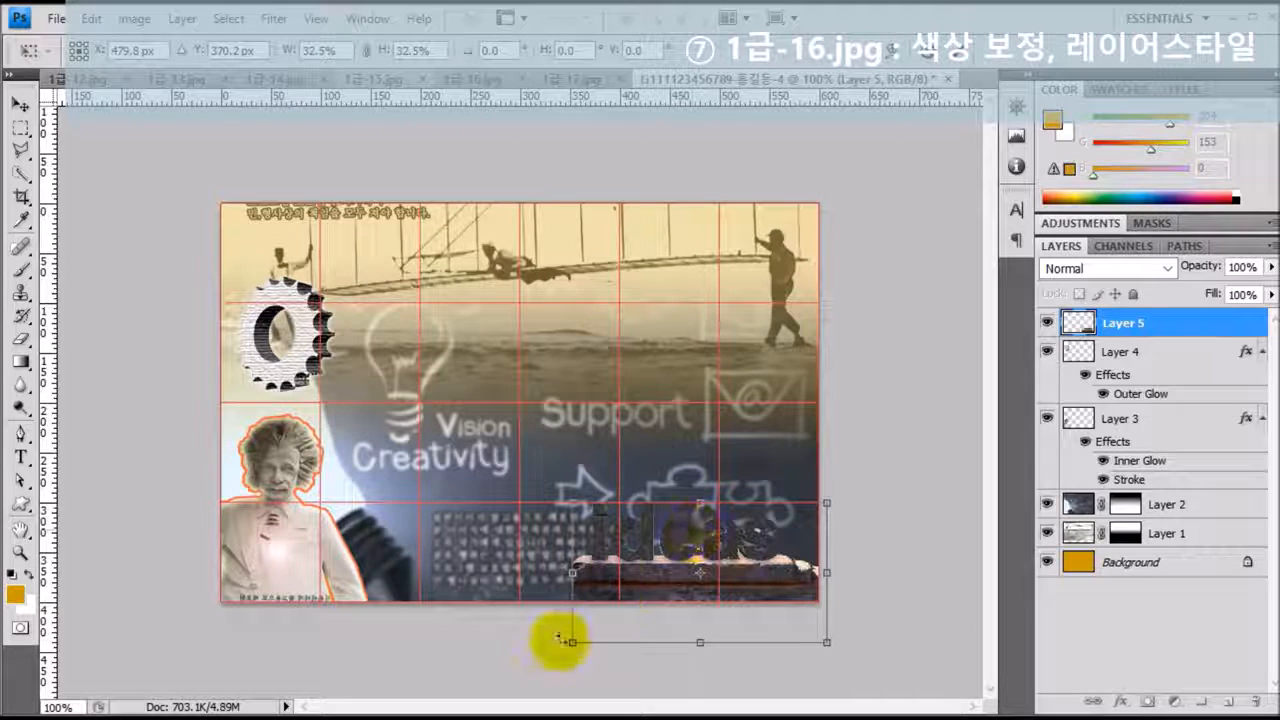
drag(832, 642, 825, 633)
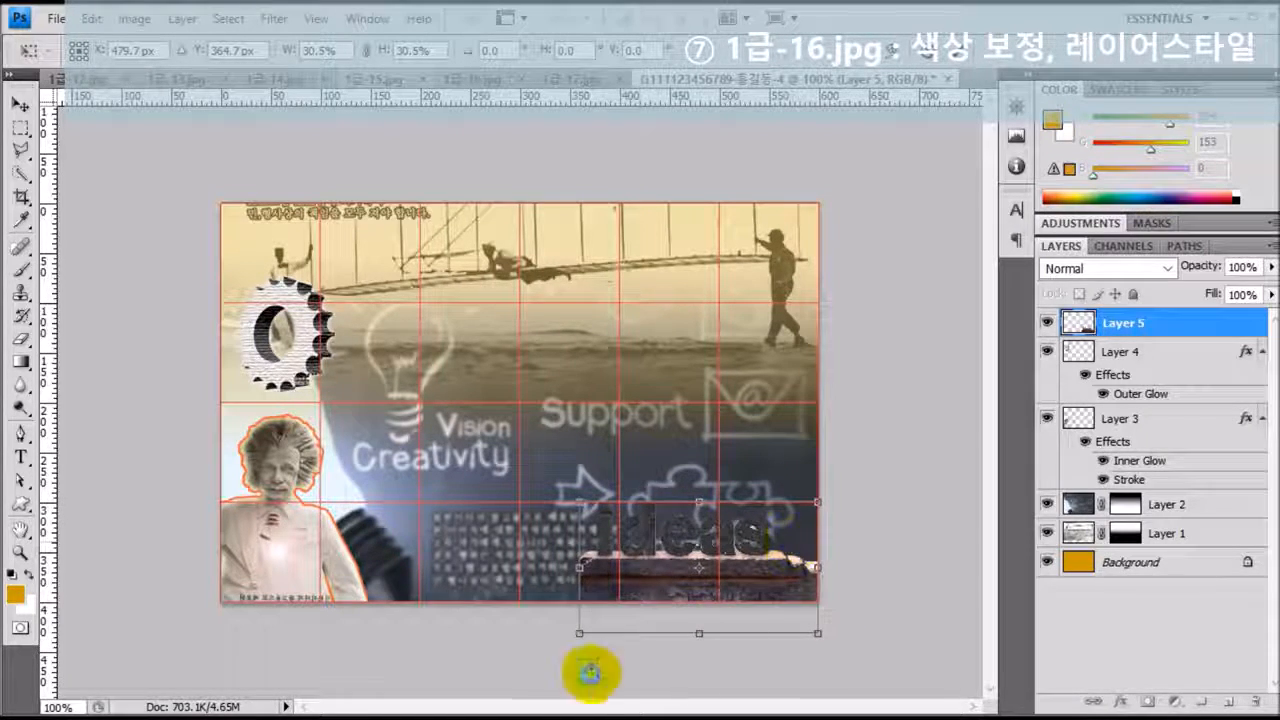
drag(582, 634, 588, 628)
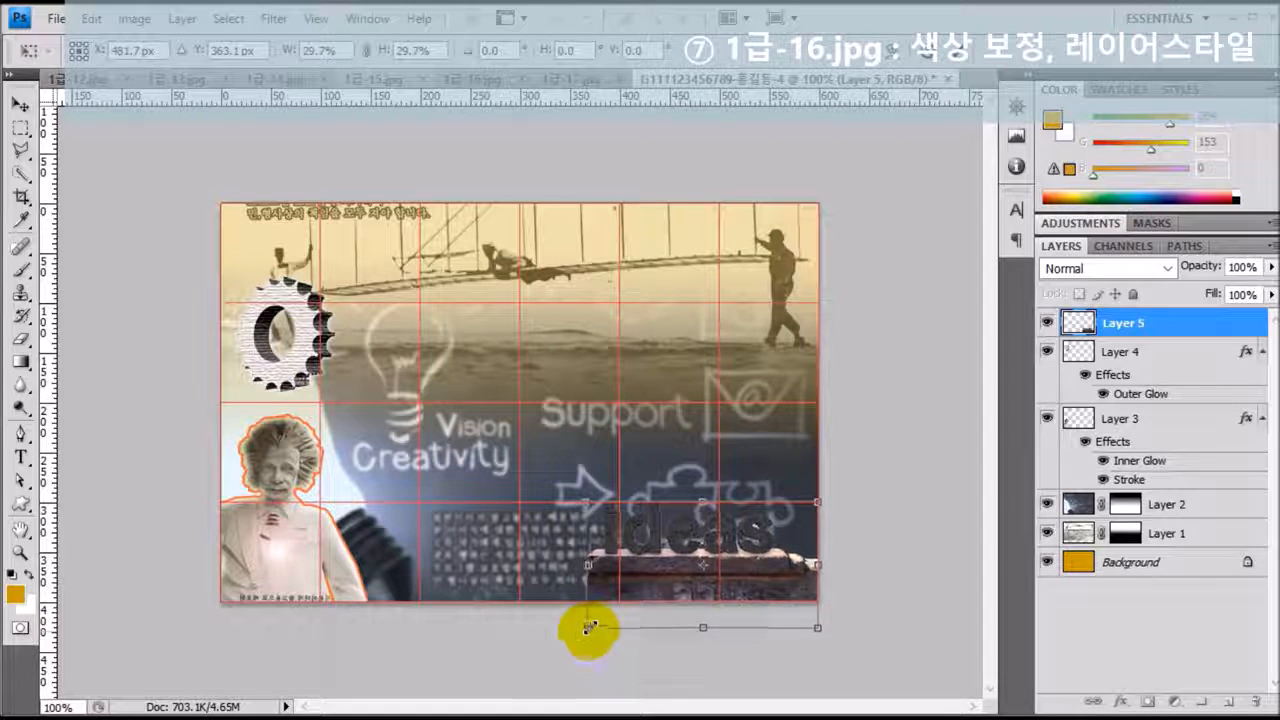
drag(688, 565, 687, 561)
key(Return)
- Select only the "ideas" letters on Layer 5 with the Magic Wand at tolerance 50, subtracting the block with Quick Selection
key(w)
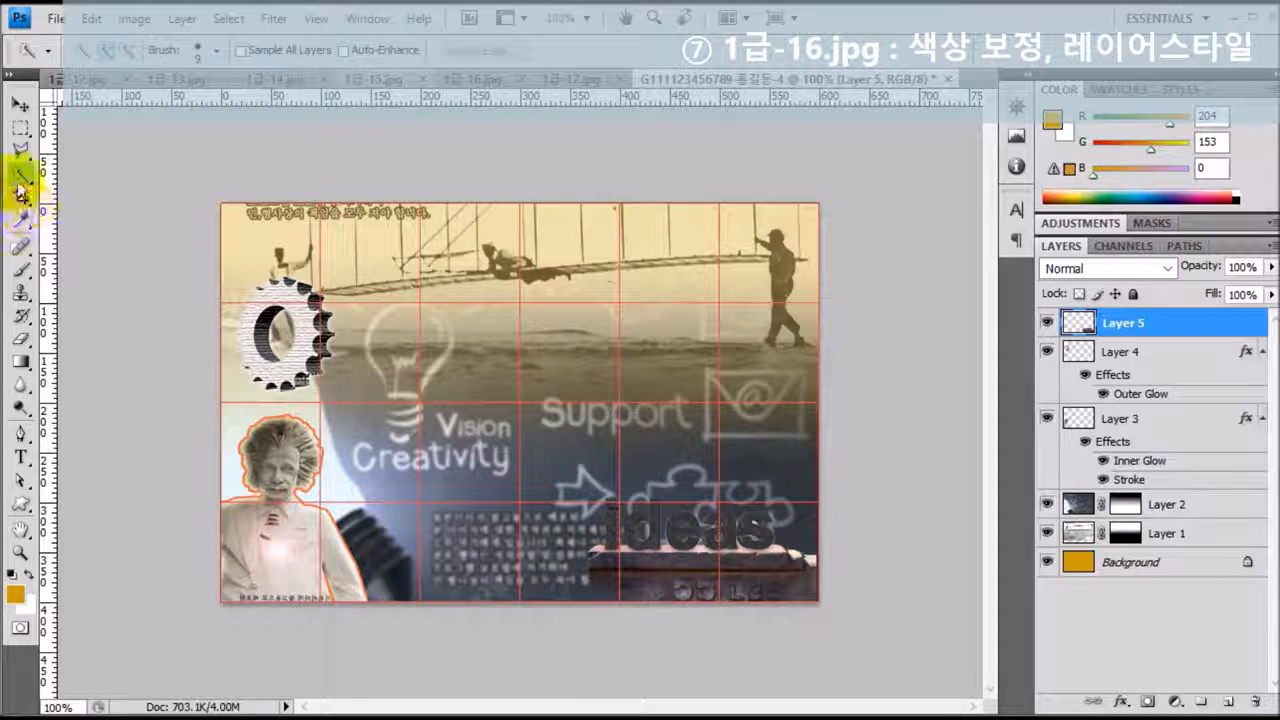
mouse_move(20, 185)
mouse_down()
mouse_move(29, 171)
mouse_move(107, 193)
mouse_up()
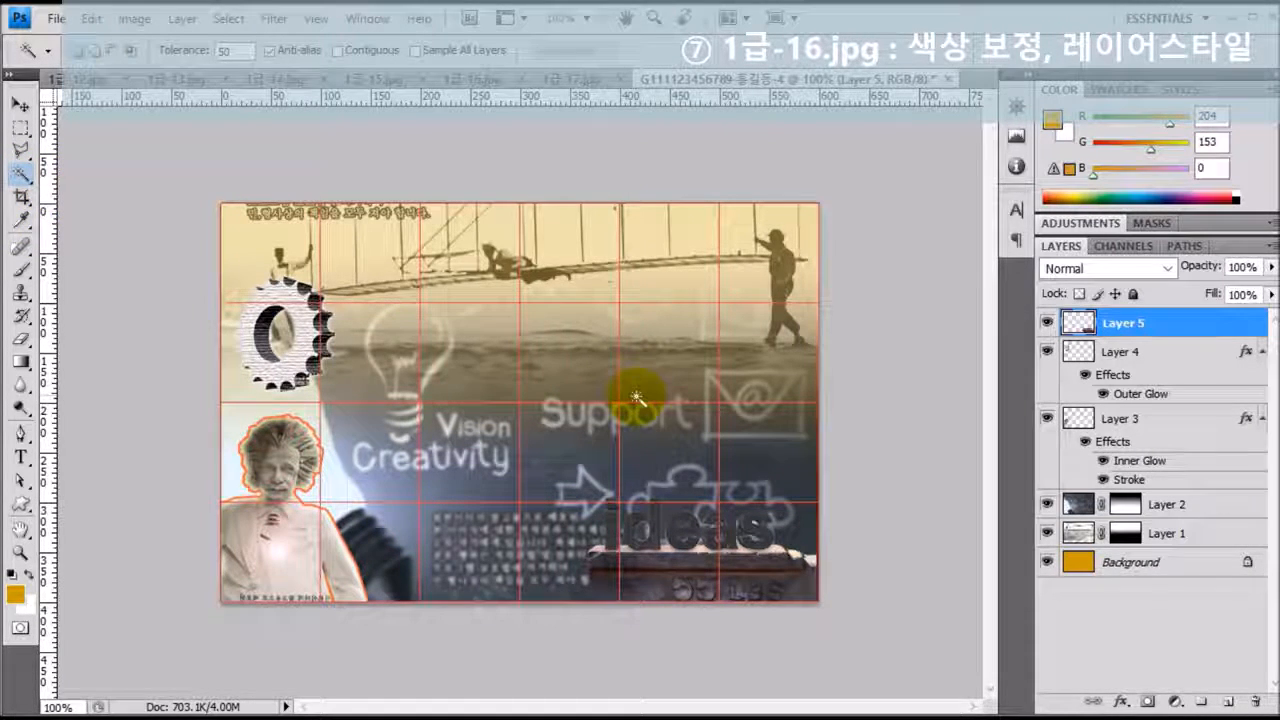
click(727, 531)
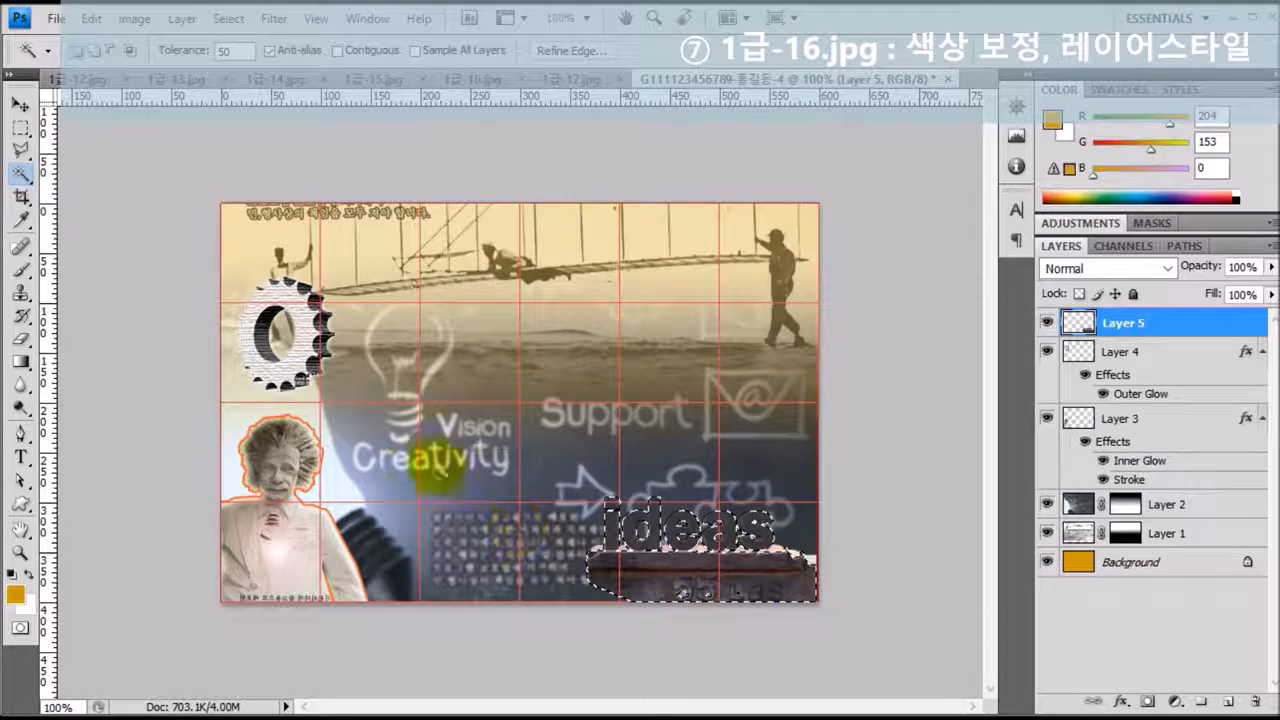
click(17, 178)
click(95, 172)
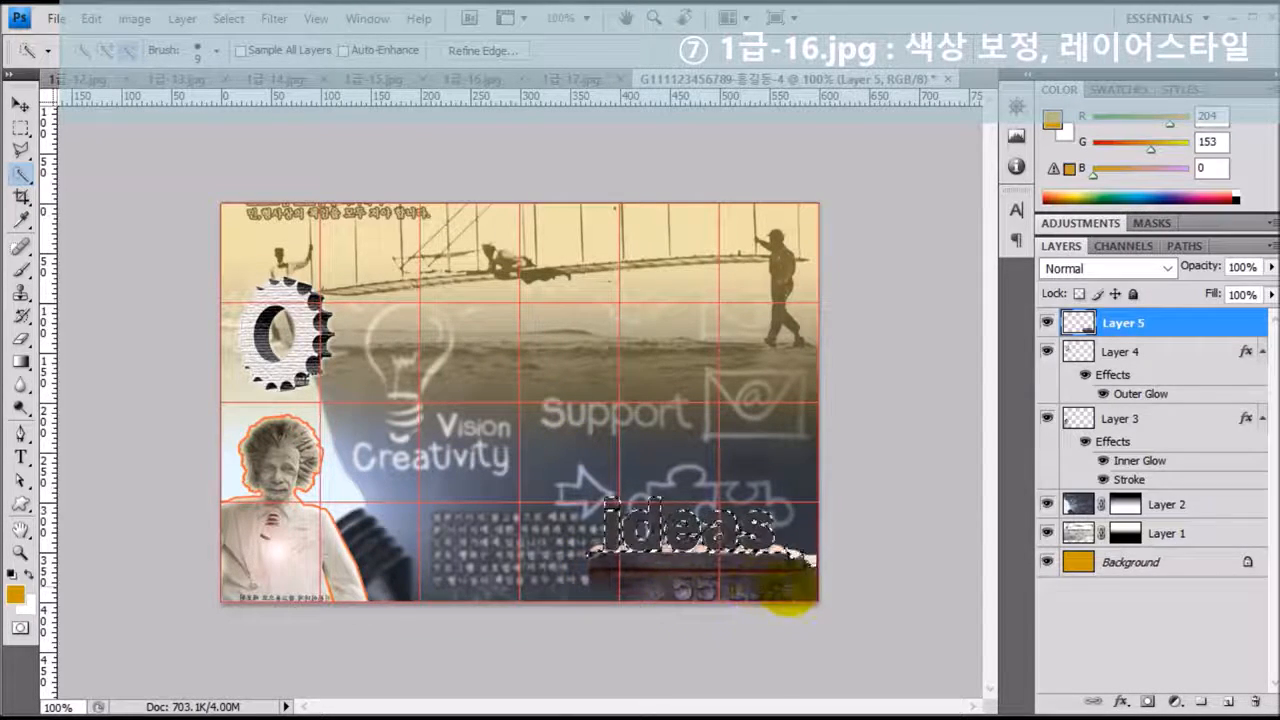
drag(806, 553, 789, 550)
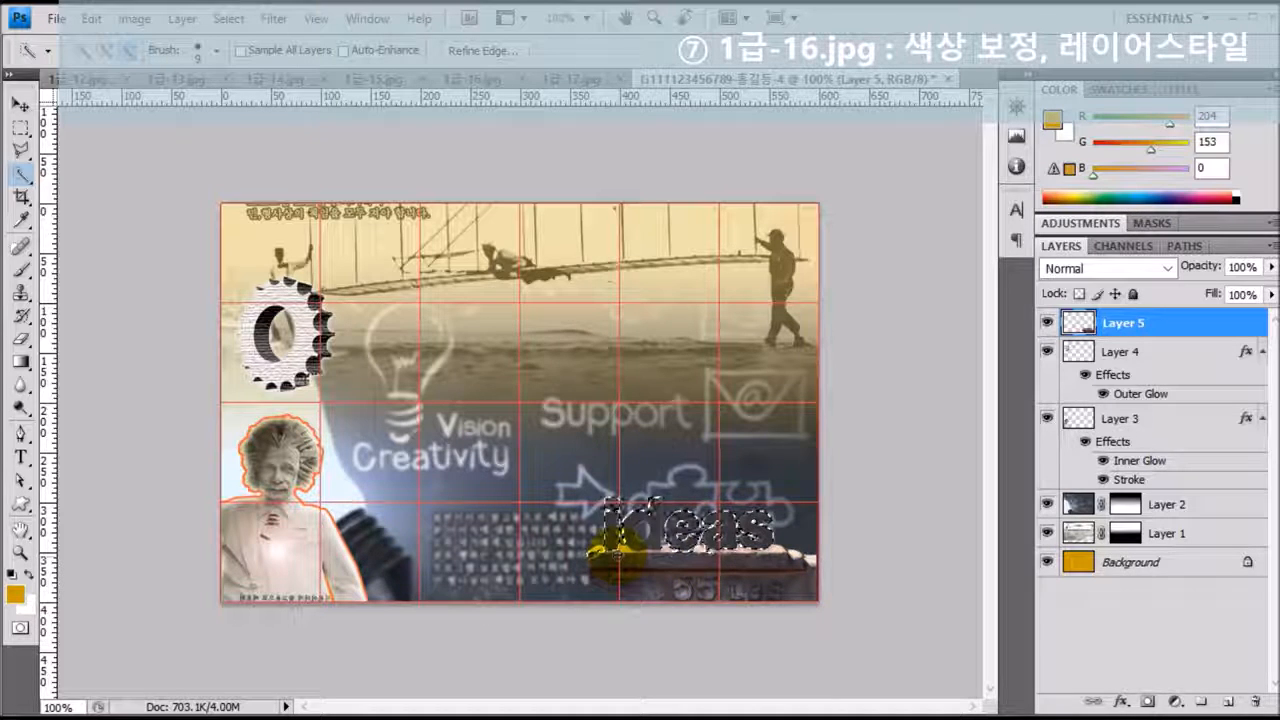
drag(593, 556, 686, 569)
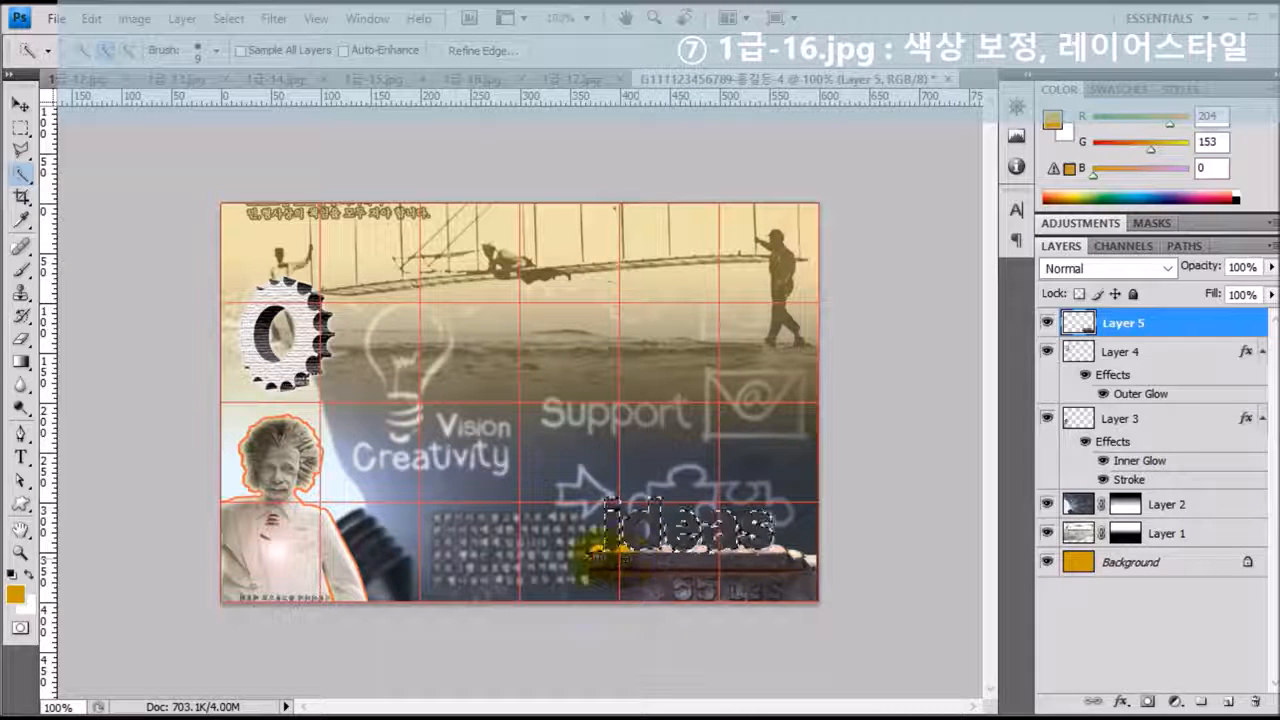
click(611, 559)
click(640, 531)
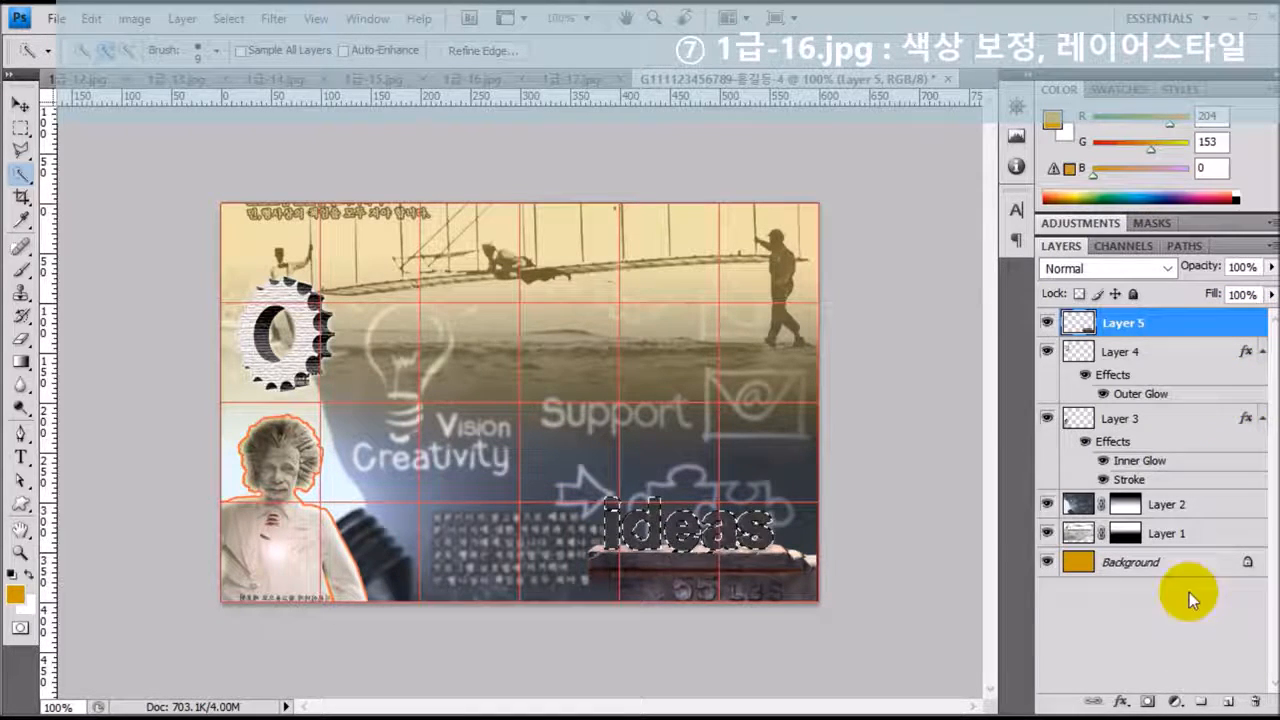
- Colour the selected letters red with a colorized Hue/Saturation adjustment layer: hue 360, saturation 77, lightness +7
click(1176, 704)
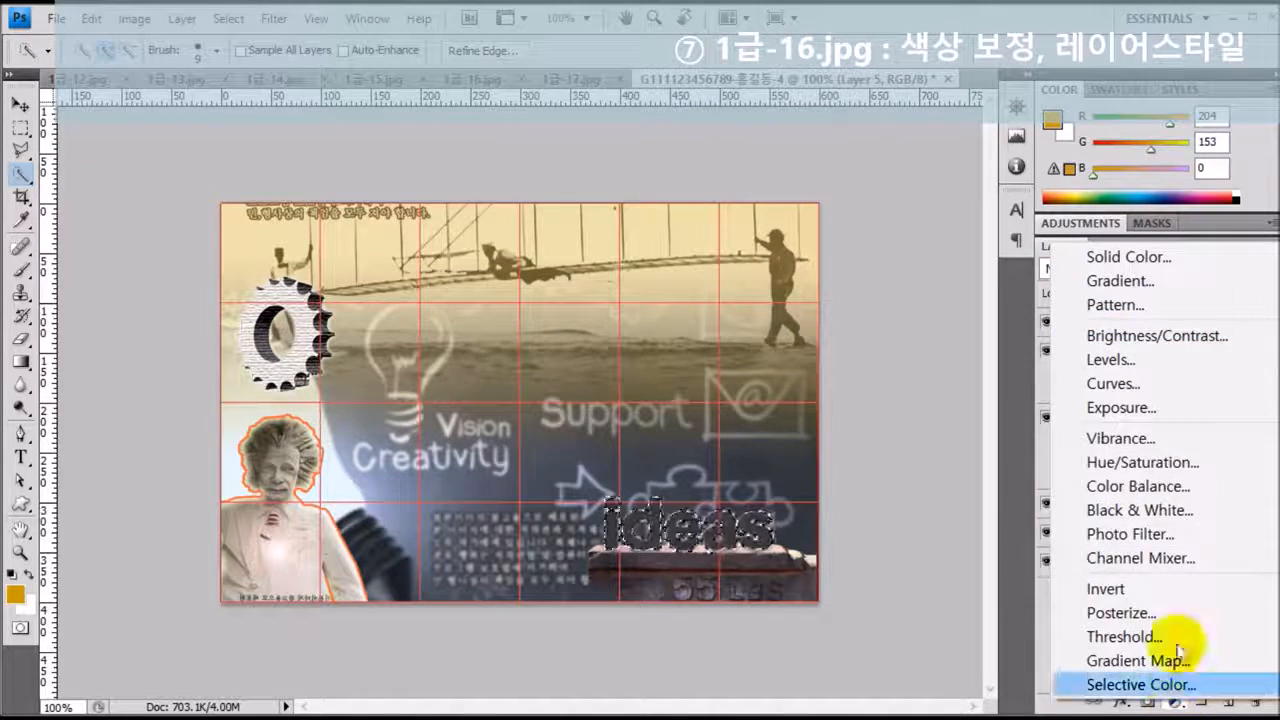
click(1183, 463)
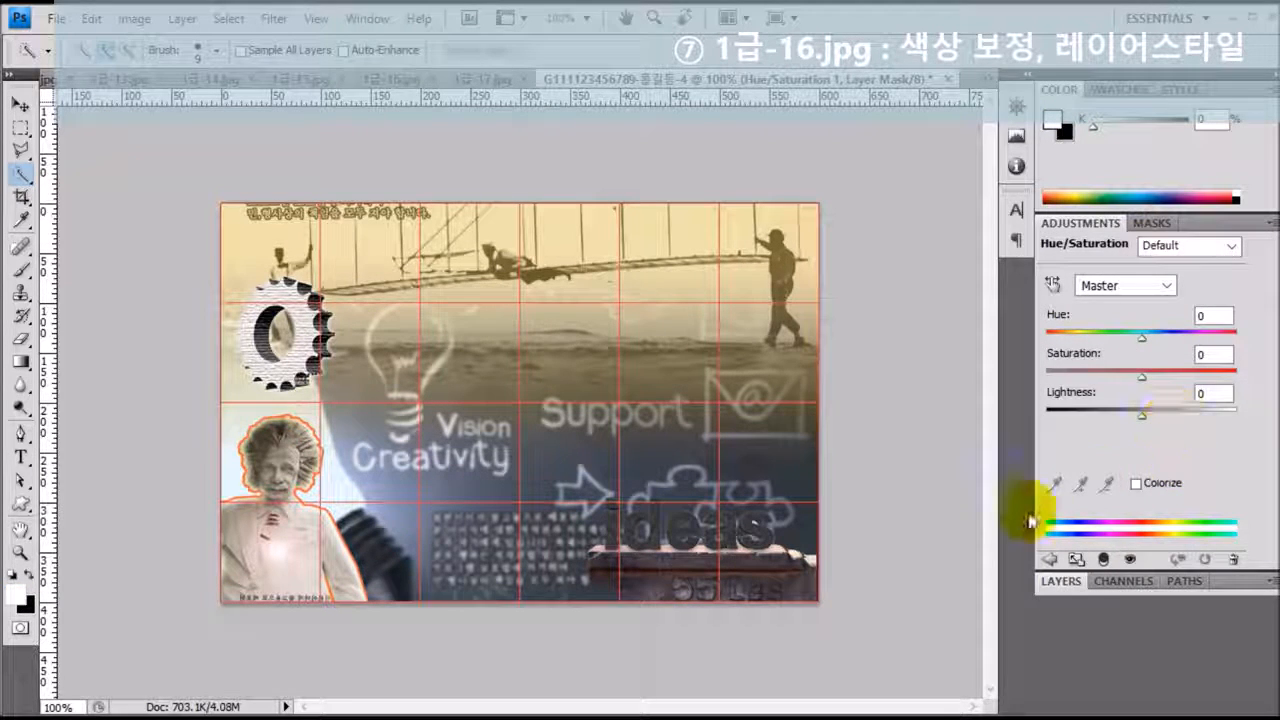
click(1136, 483)
drag(1069, 338, 1247, 358)
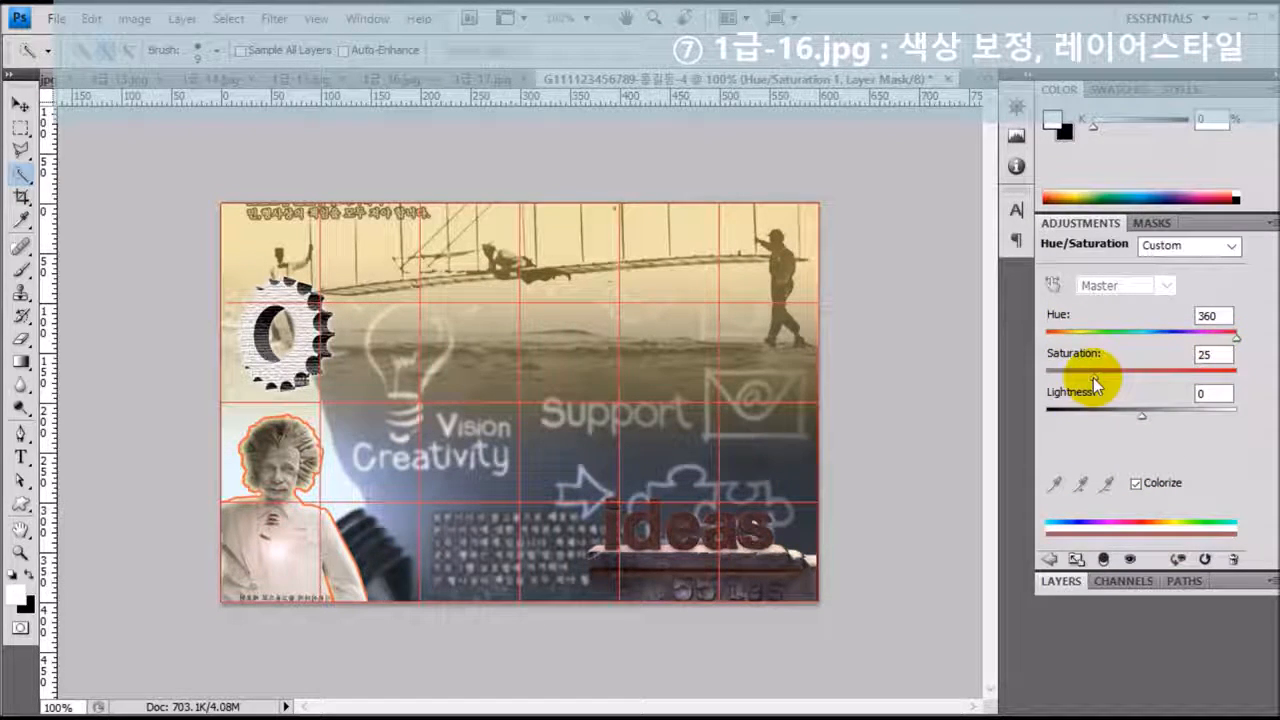
drag(1093, 382, 1194, 382)
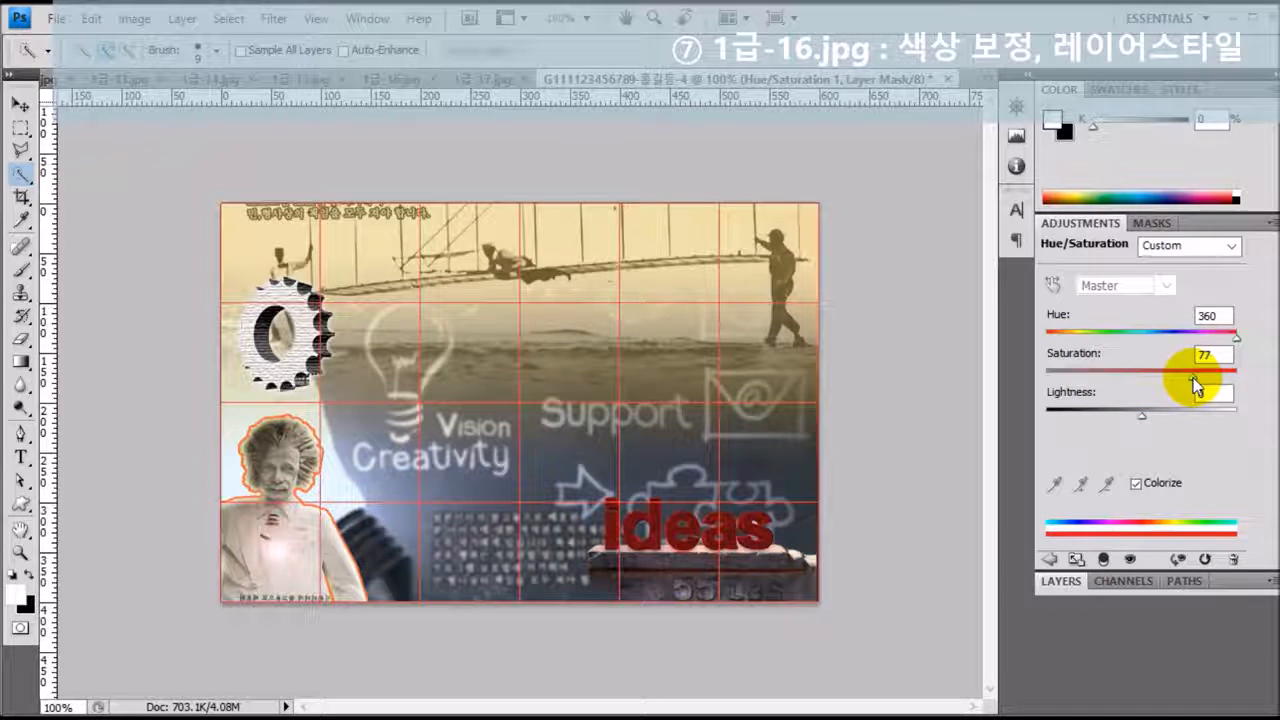
mouse_move(1143, 416)
mouse_down()
mouse_move(1171, 416)
mouse_move(1131, 414)
mouse_move(1148, 413)
mouse_up()
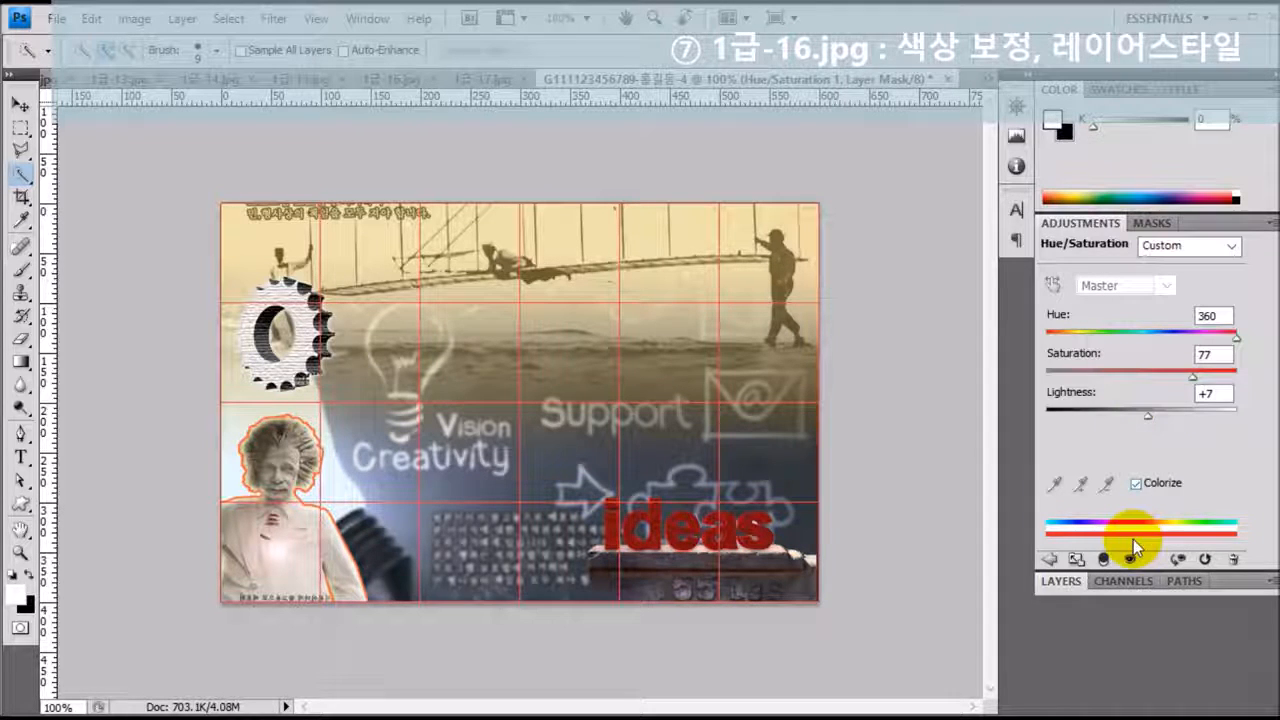
- Add a Drop Shadow layer style with its default settings to the "ideas" block on Layer 5
click(1064, 583)
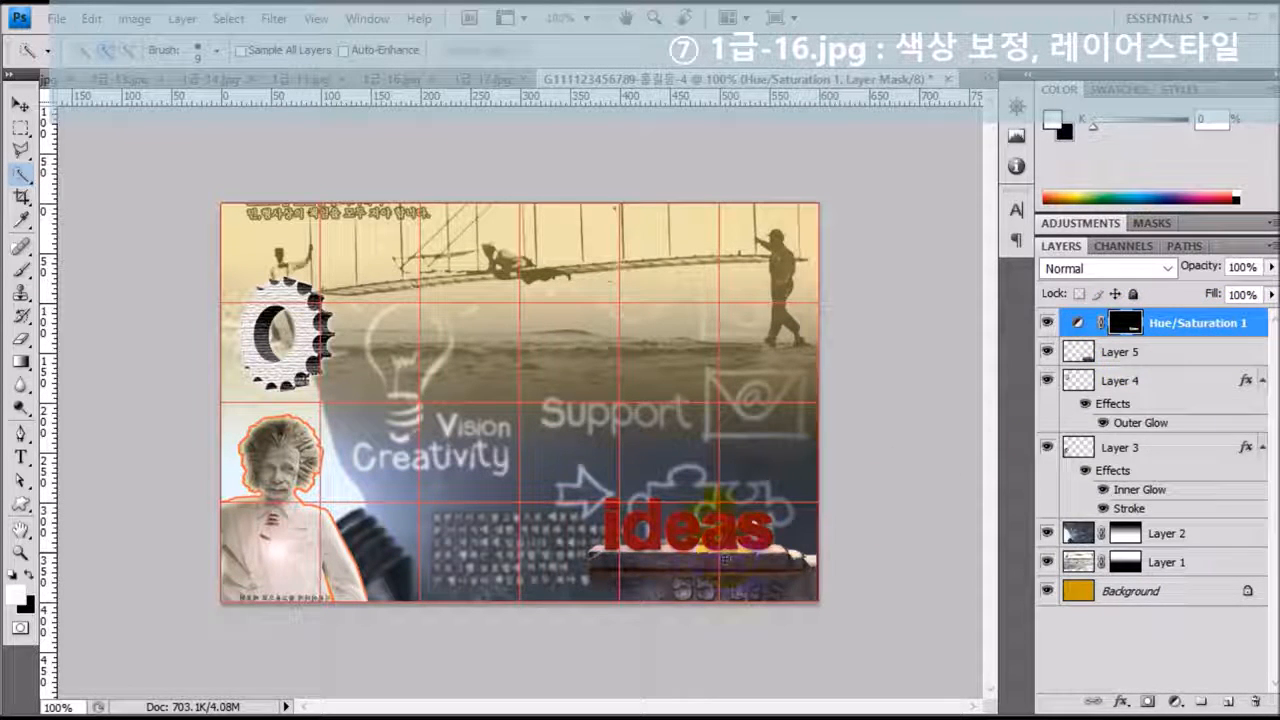
click(1178, 355)
double_click(1198, 356)
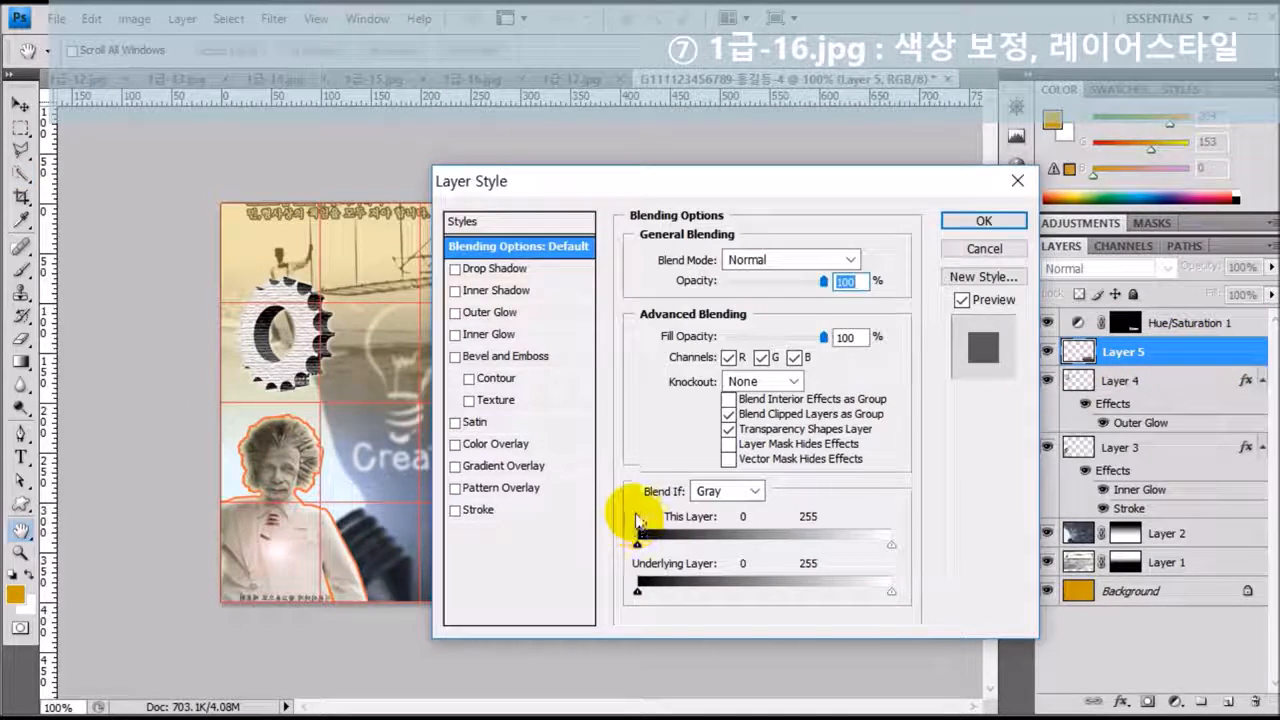
click(503, 270)
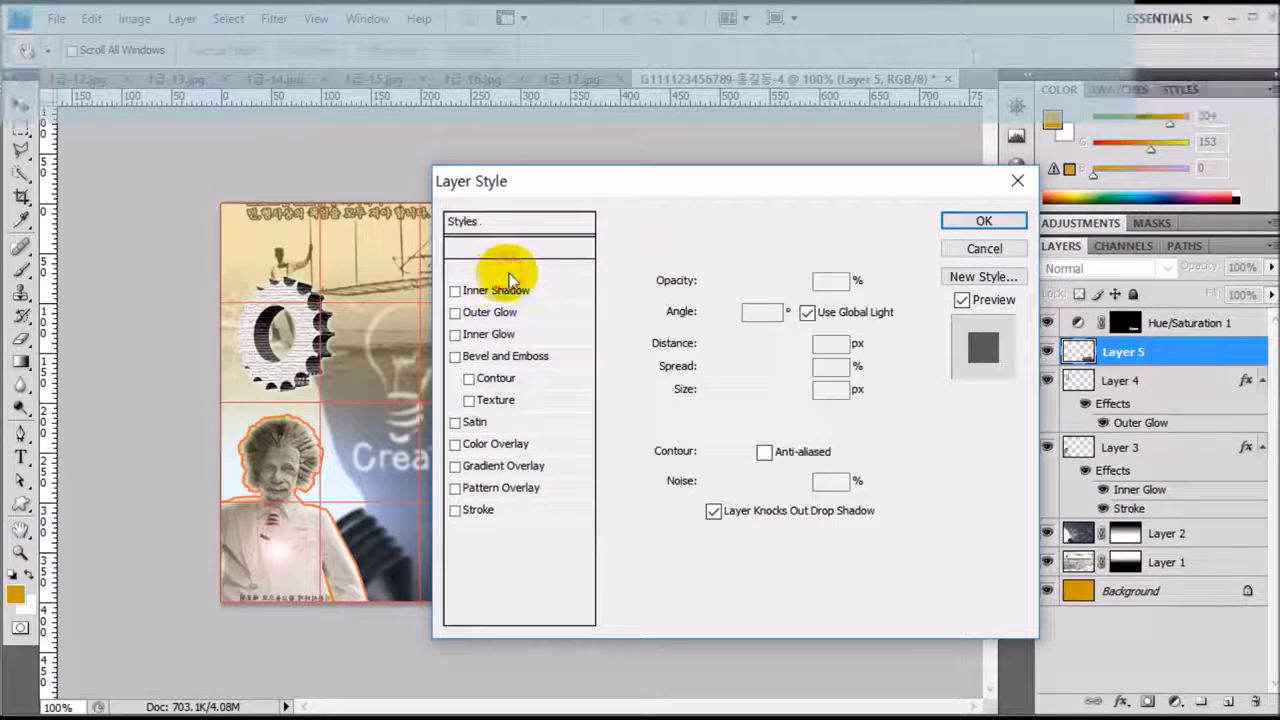
click(958, 221)
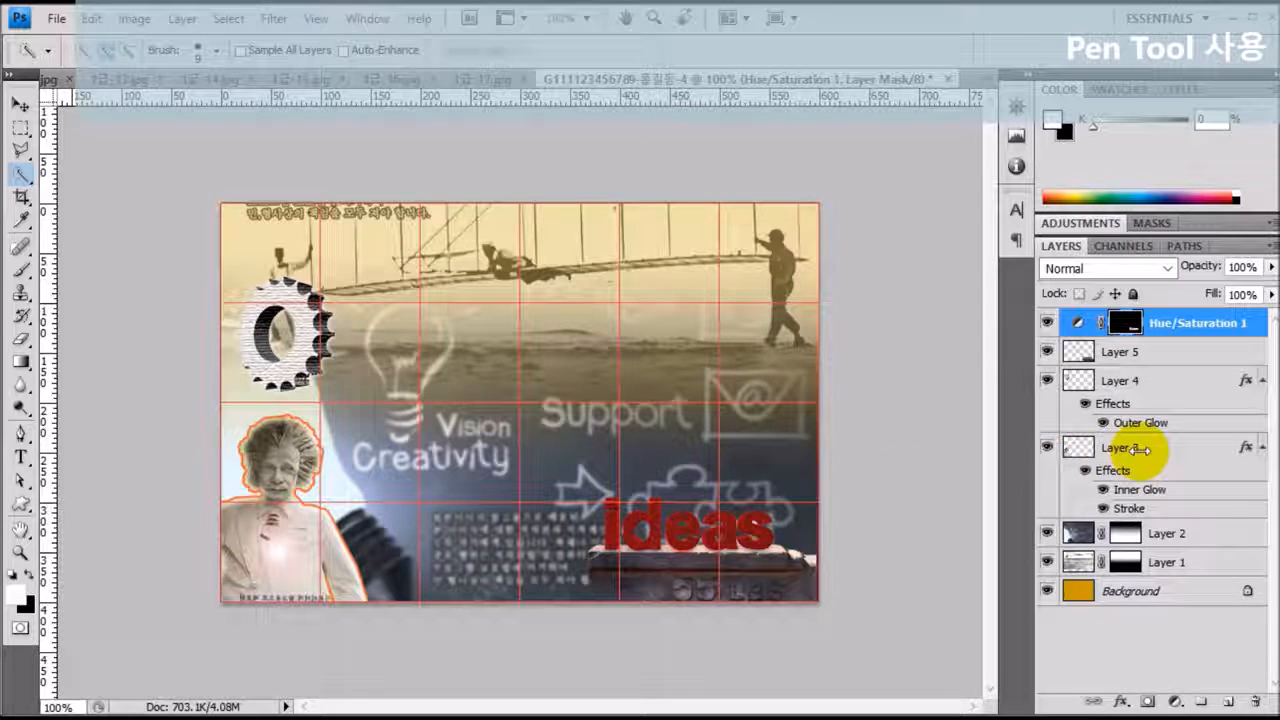
- Draw a gold curved Pen tool shape directly above Layer 2, from the canvas's left edge beside the gear past the statue's head towards "Creativity"
click(1128, 449)
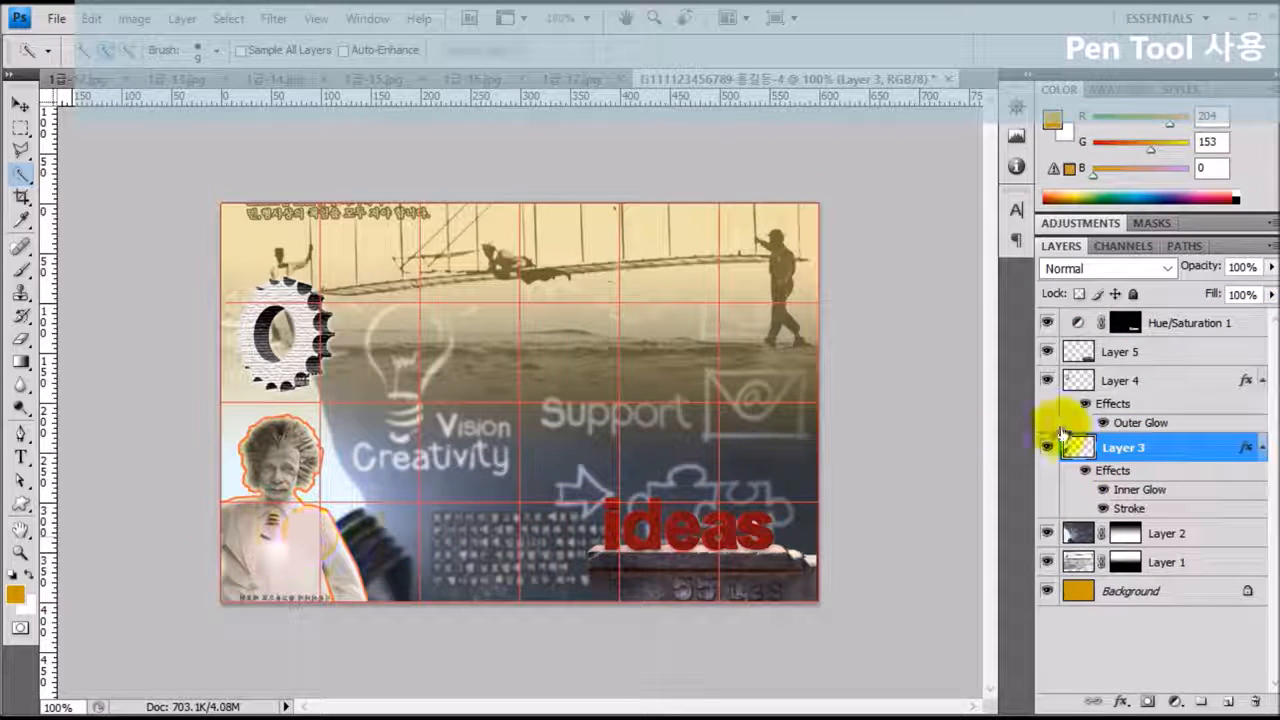
click(1178, 533)
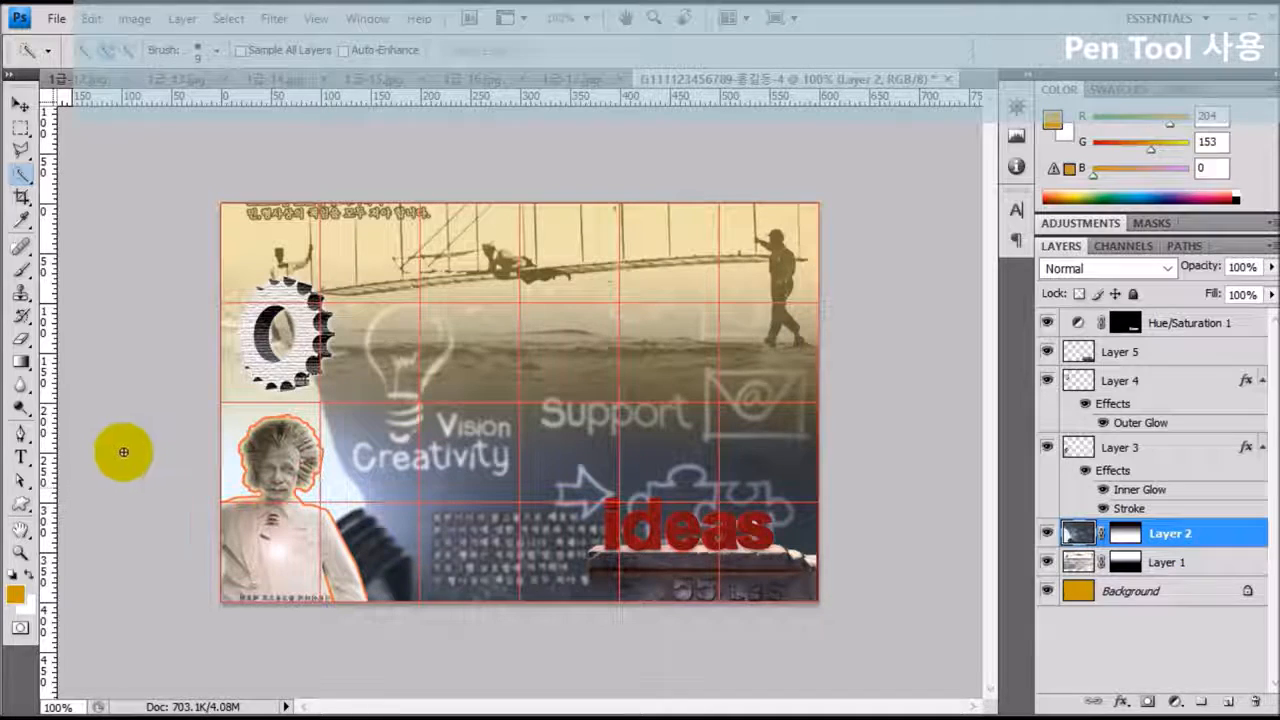
click(17, 443)
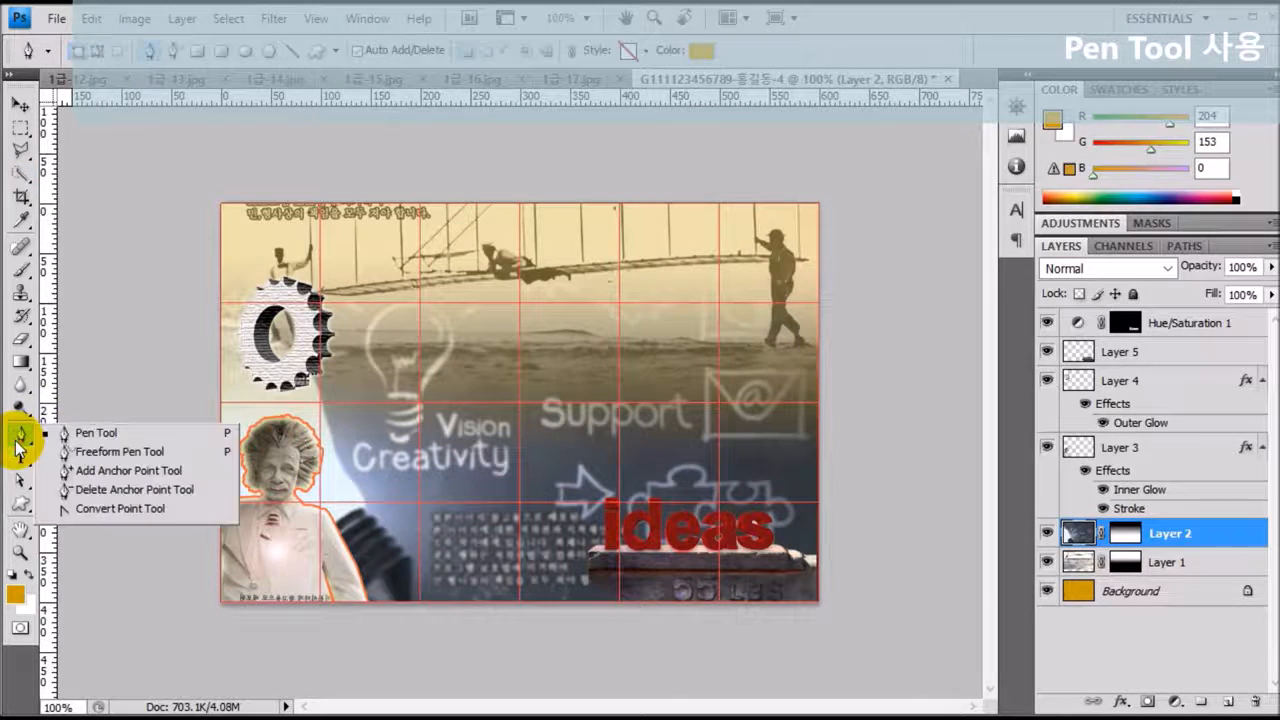
click(86, 432)
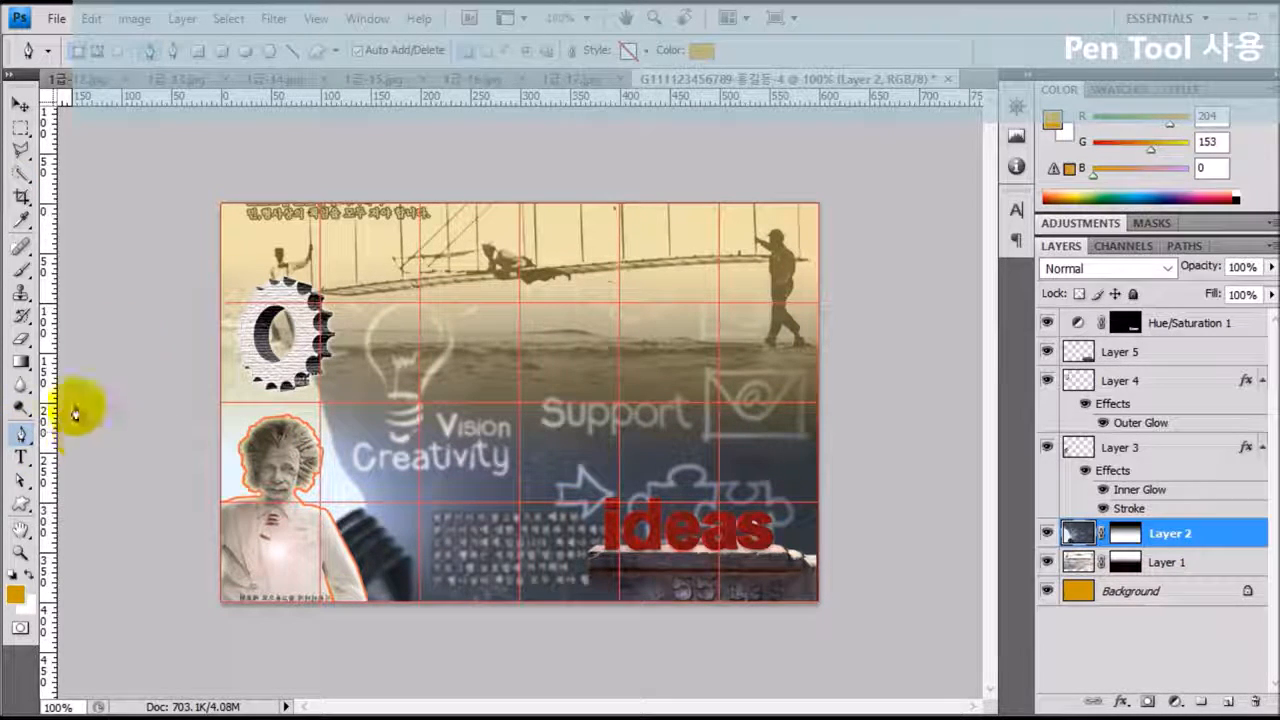
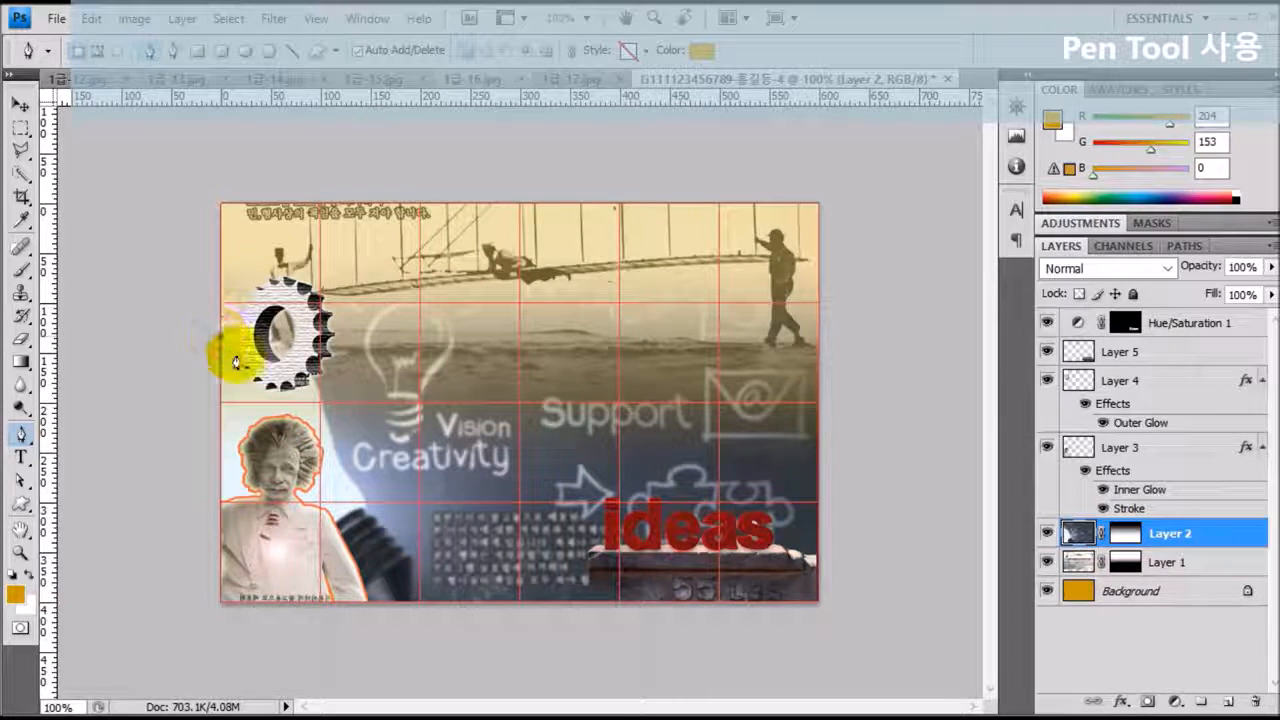
click(220, 336)
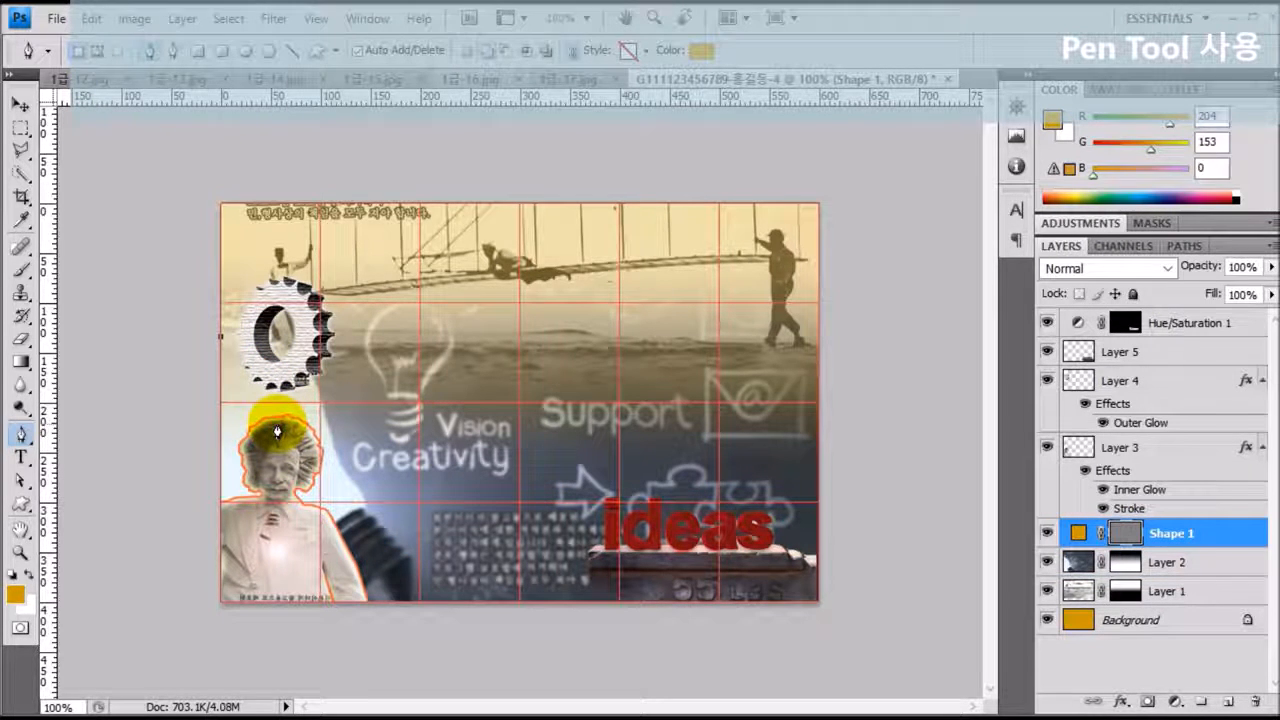
drag(277, 431, 282, 476)
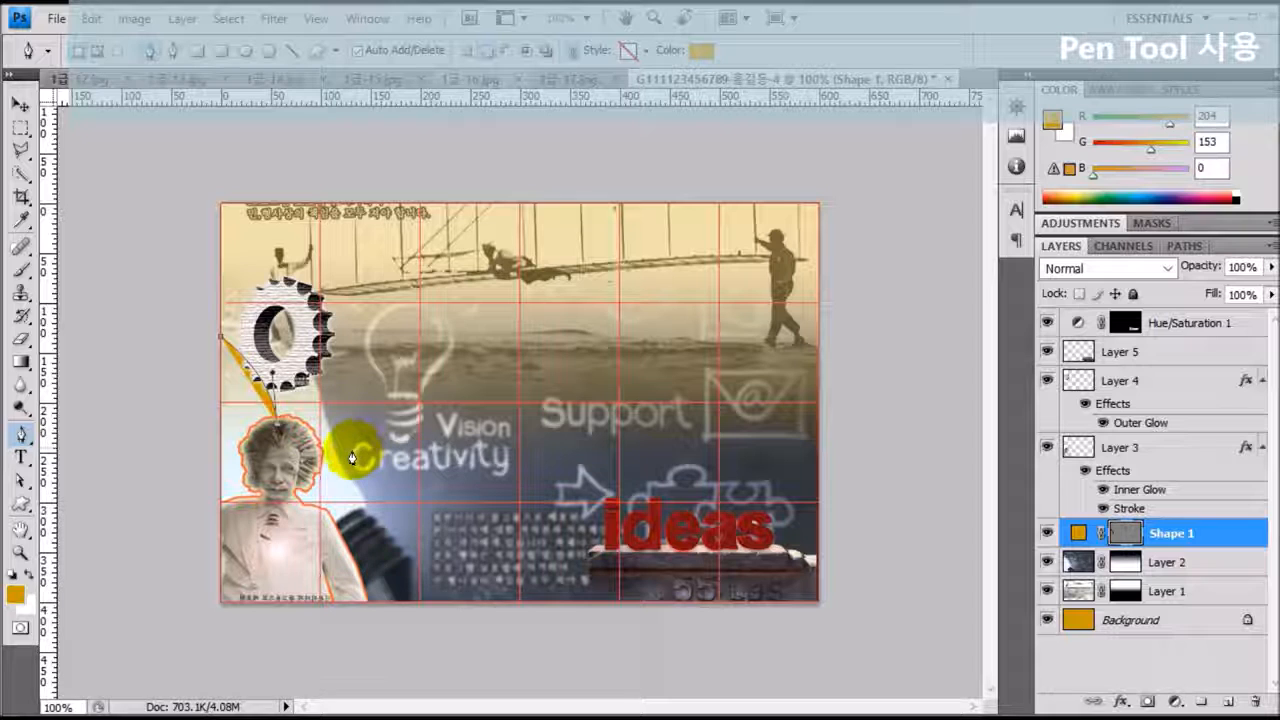
mouse_move(352, 456)
mouse_down()
mouse_move(420, 438)
mouse_move(338, 449)
mouse_move(352, 457)
mouse_up()
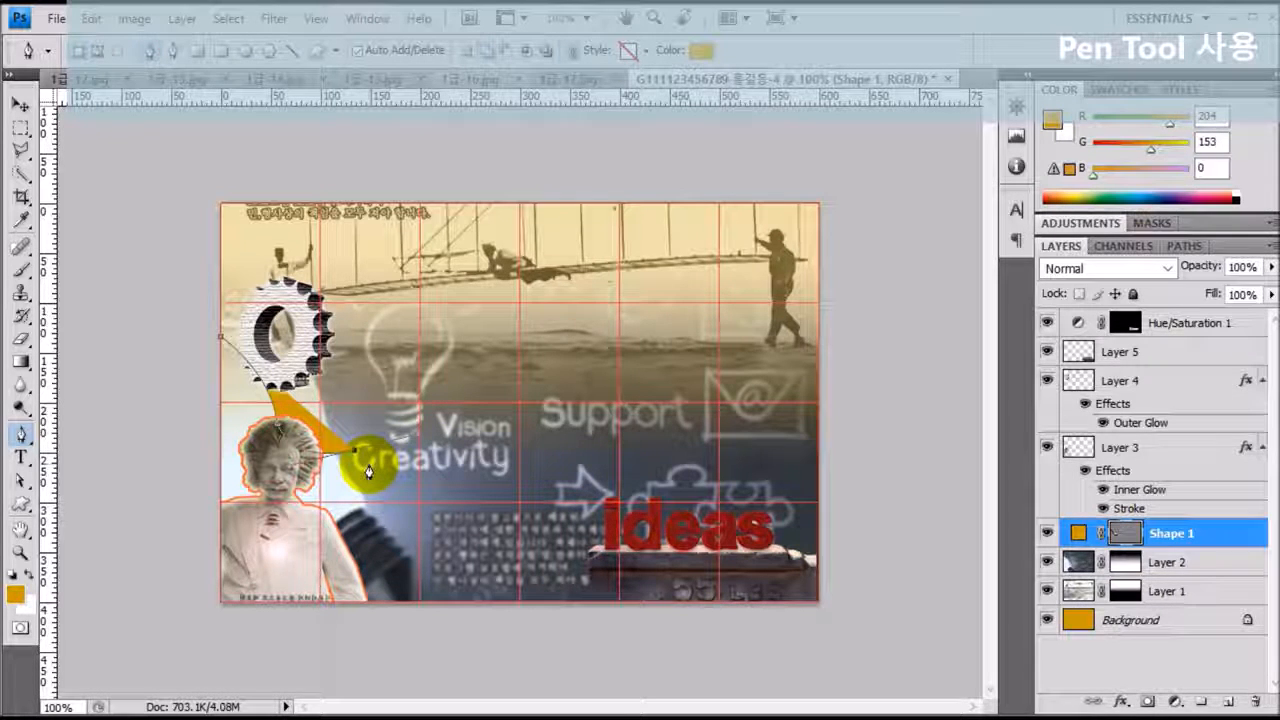
- Undo the last pen segment and continue the wavy shape path from beside the portrait down to the ledge under the "ideas" text
key(ctrl+z)
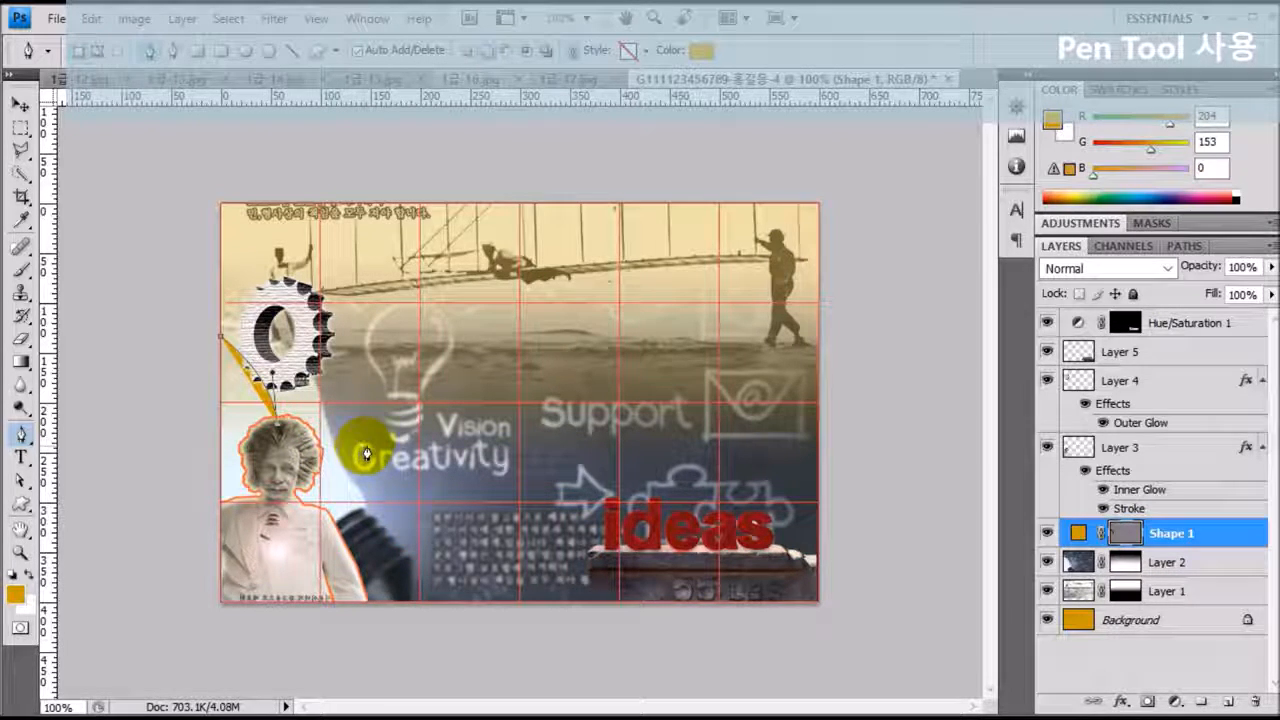
mouse_move(370, 445)
mouse_down()
mouse_move(435, 418)
mouse_move(371, 434)
mouse_move(371, 455)
mouse_up()
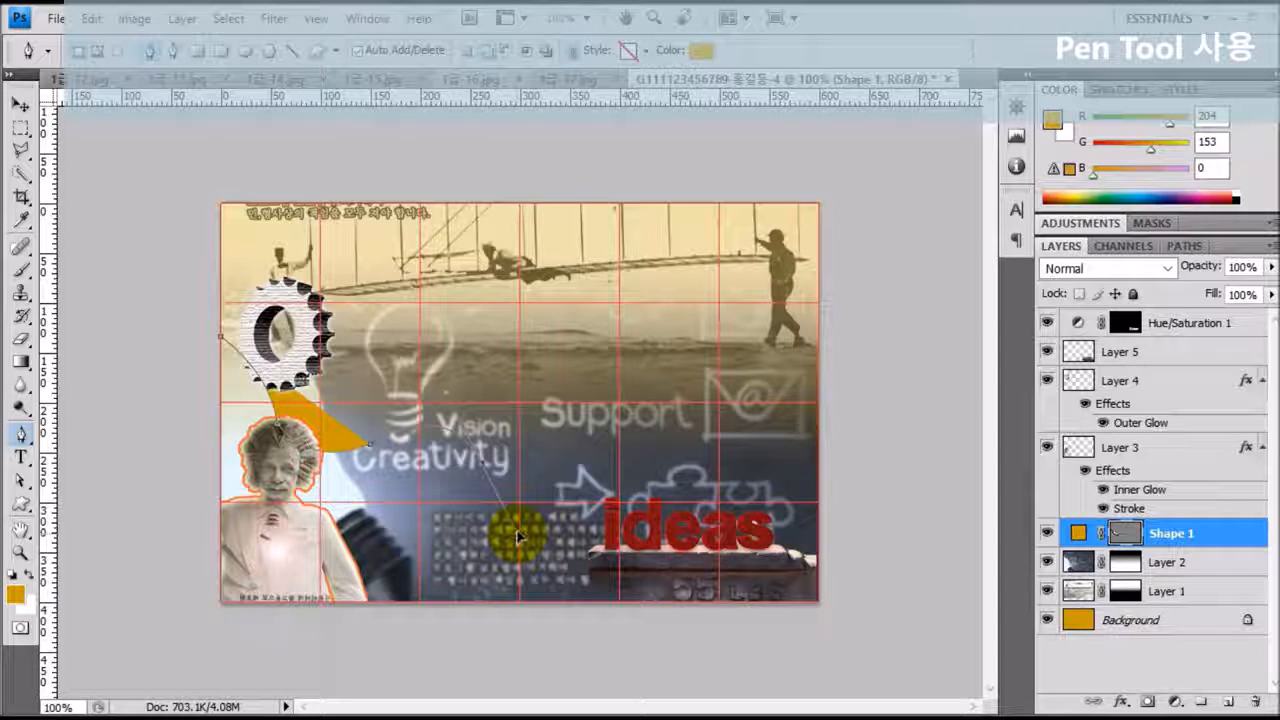
click(484, 476)
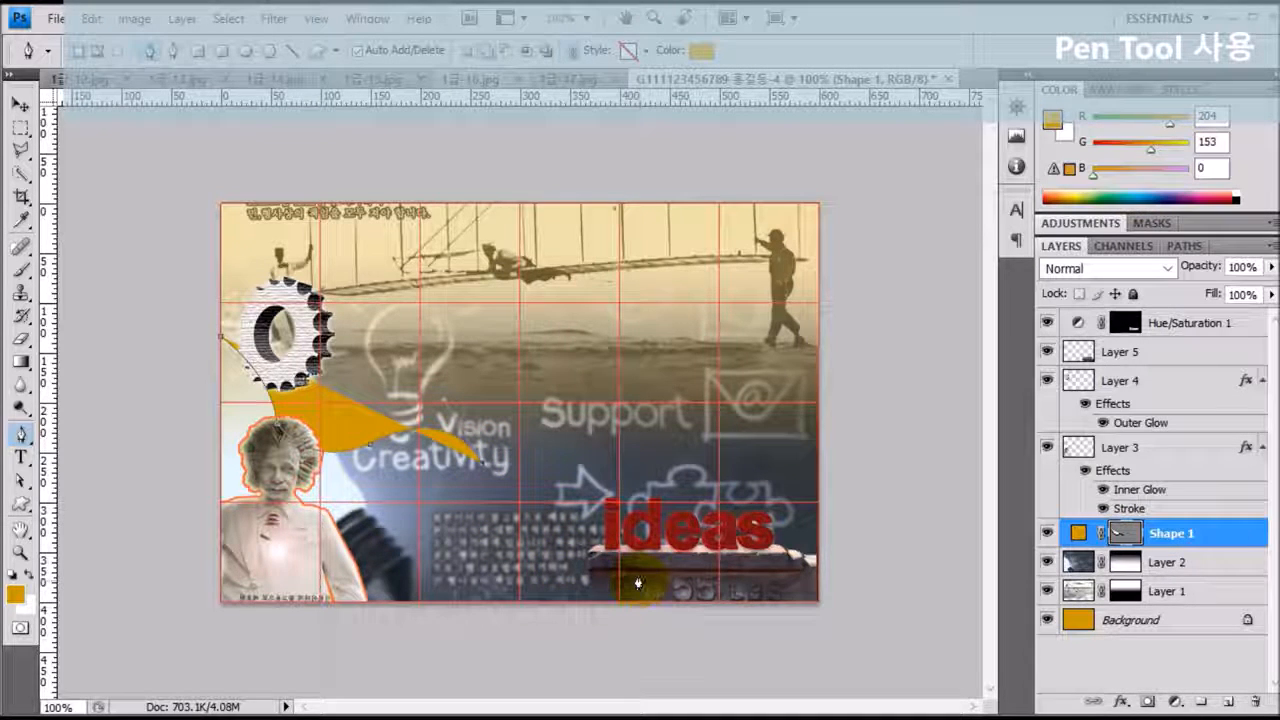
drag(641, 578, 725, 557)
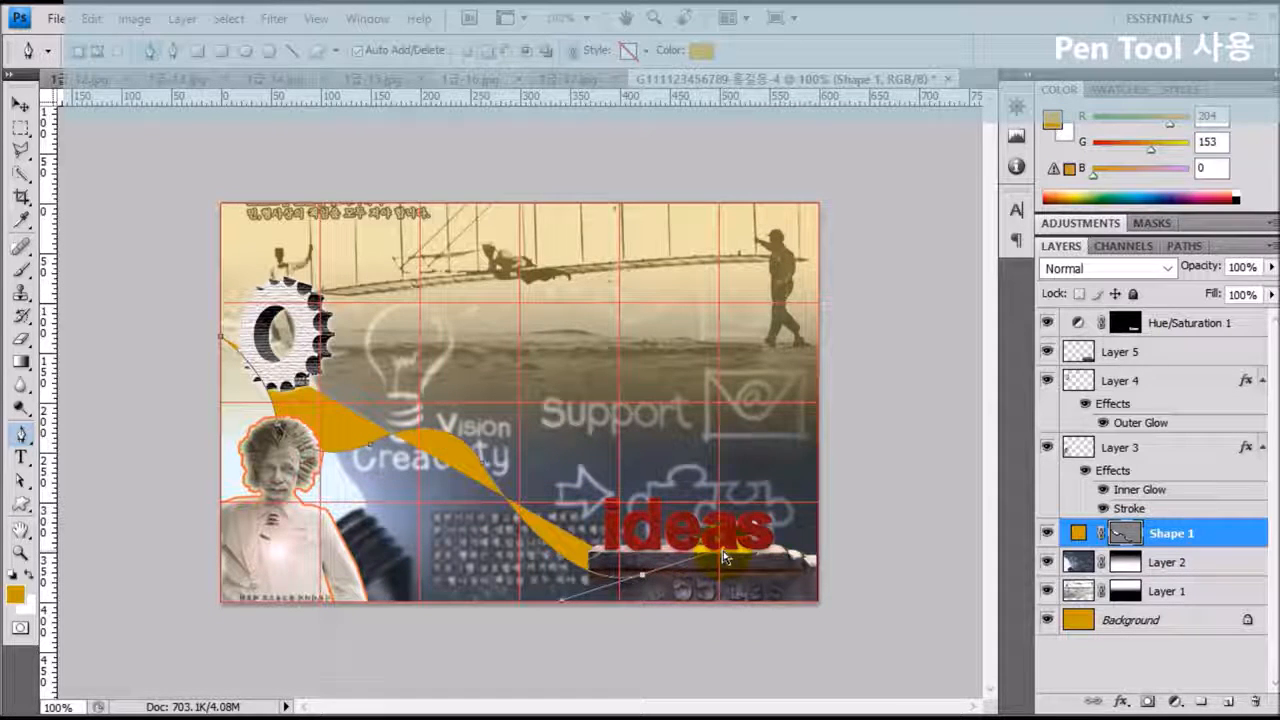
key(ctrl+z)
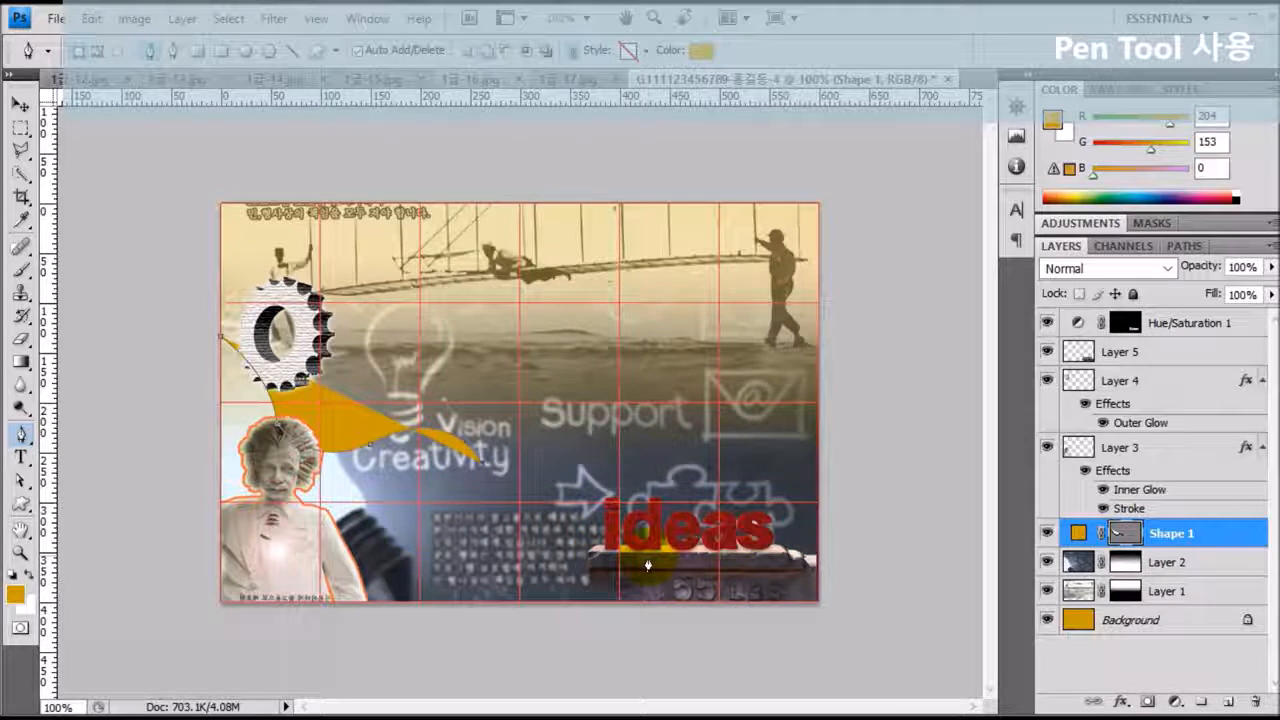
drag(641, 564, 724, 536)
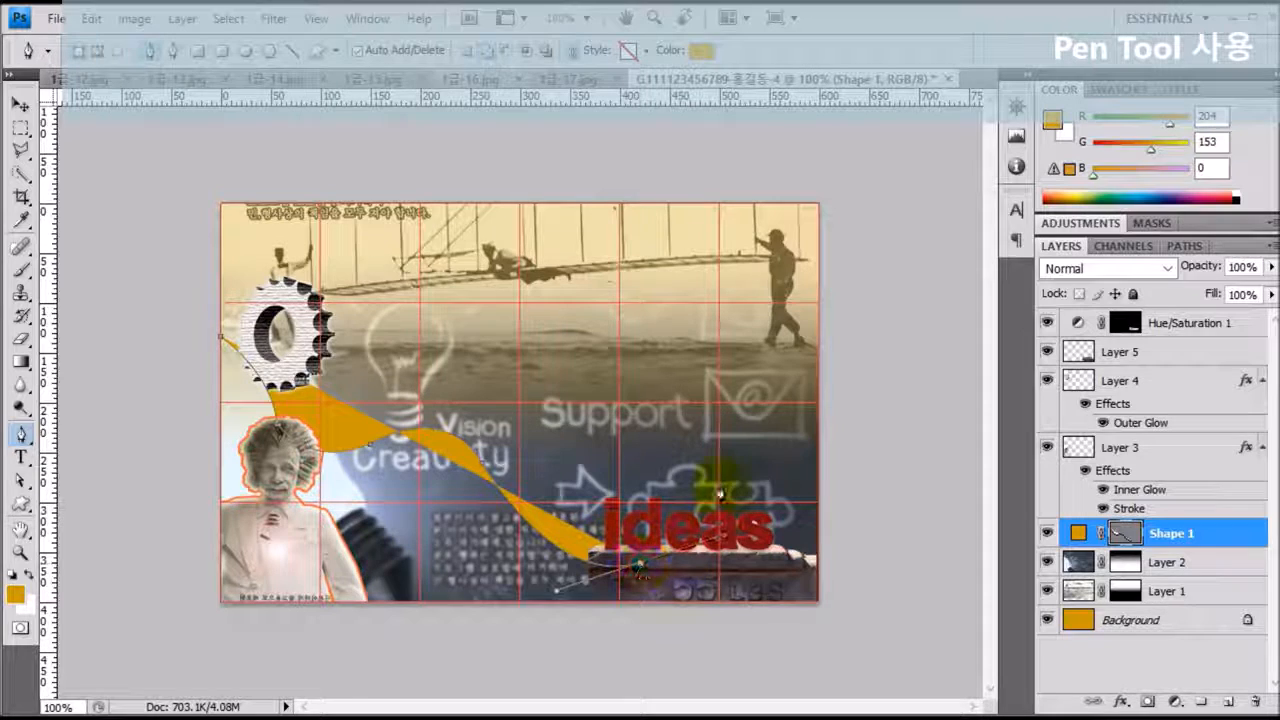
- Extend the pen path up past the envelope graphic, over a rounded crest beneath the standing figure, to the canvas's right edge
drag(675, 421, 613, 290)
click(672, 418)
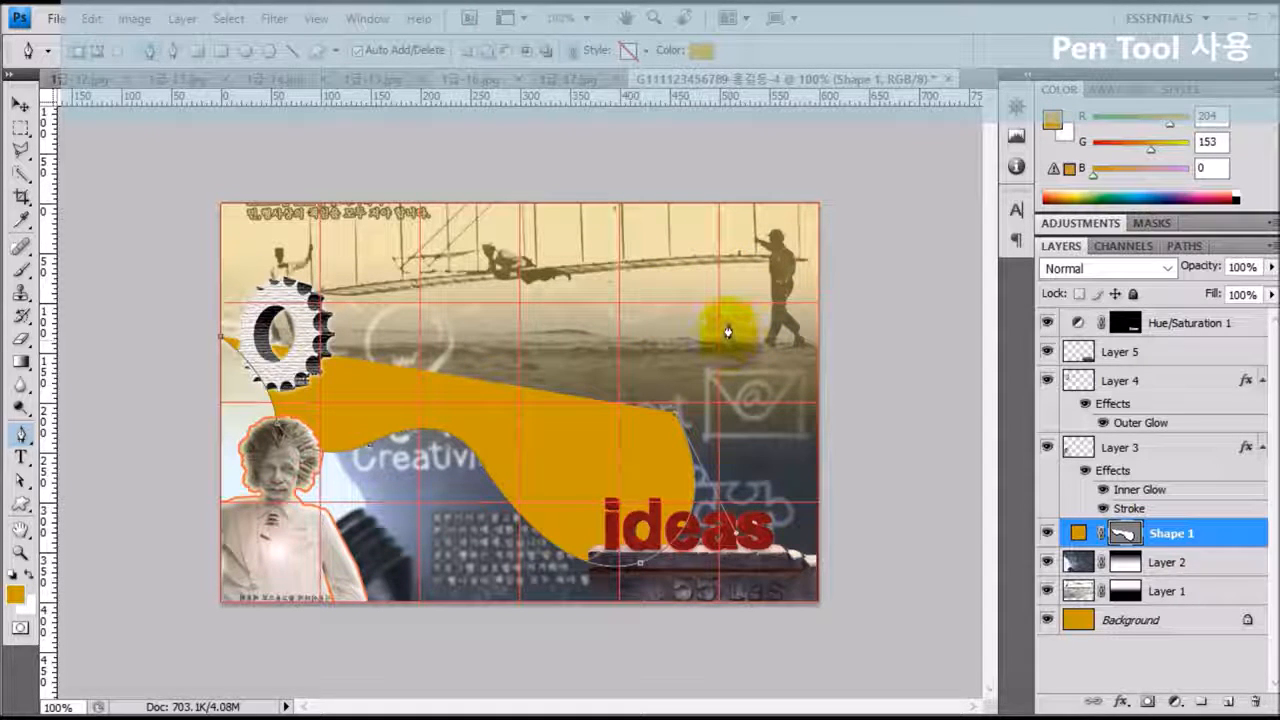
drag(727, 320, 799, 292)
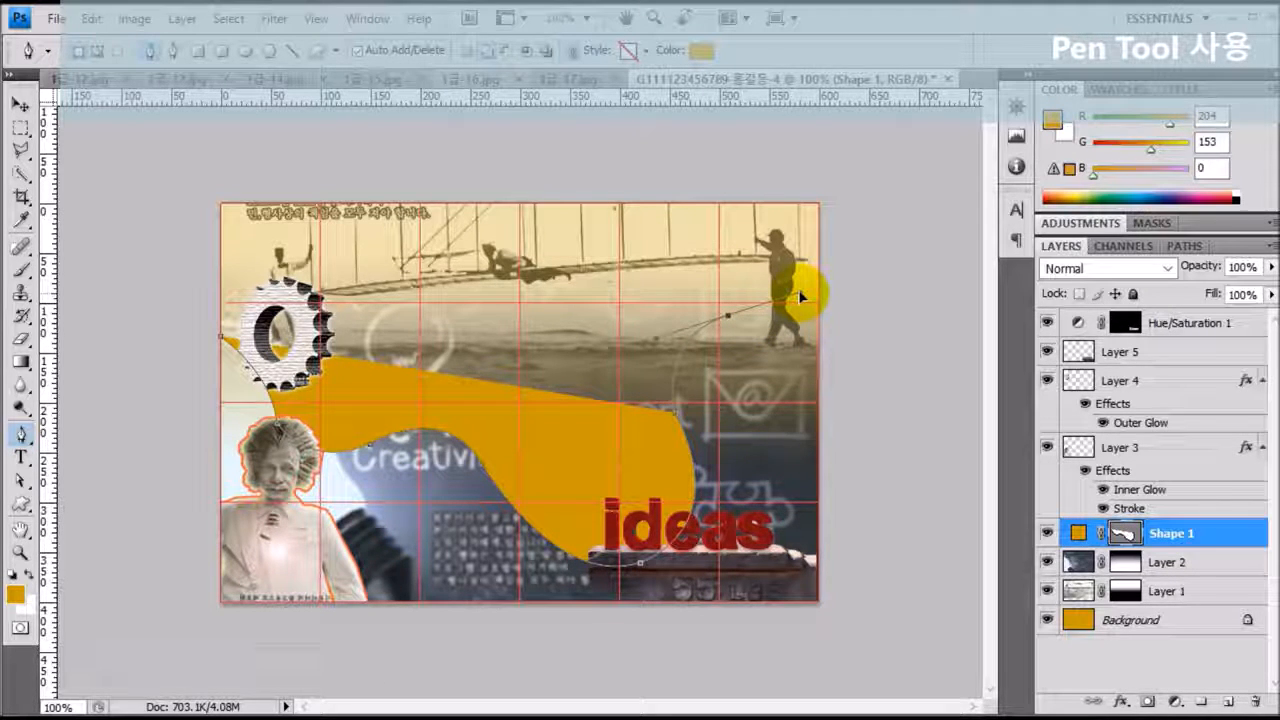
alt+click(727, 317)
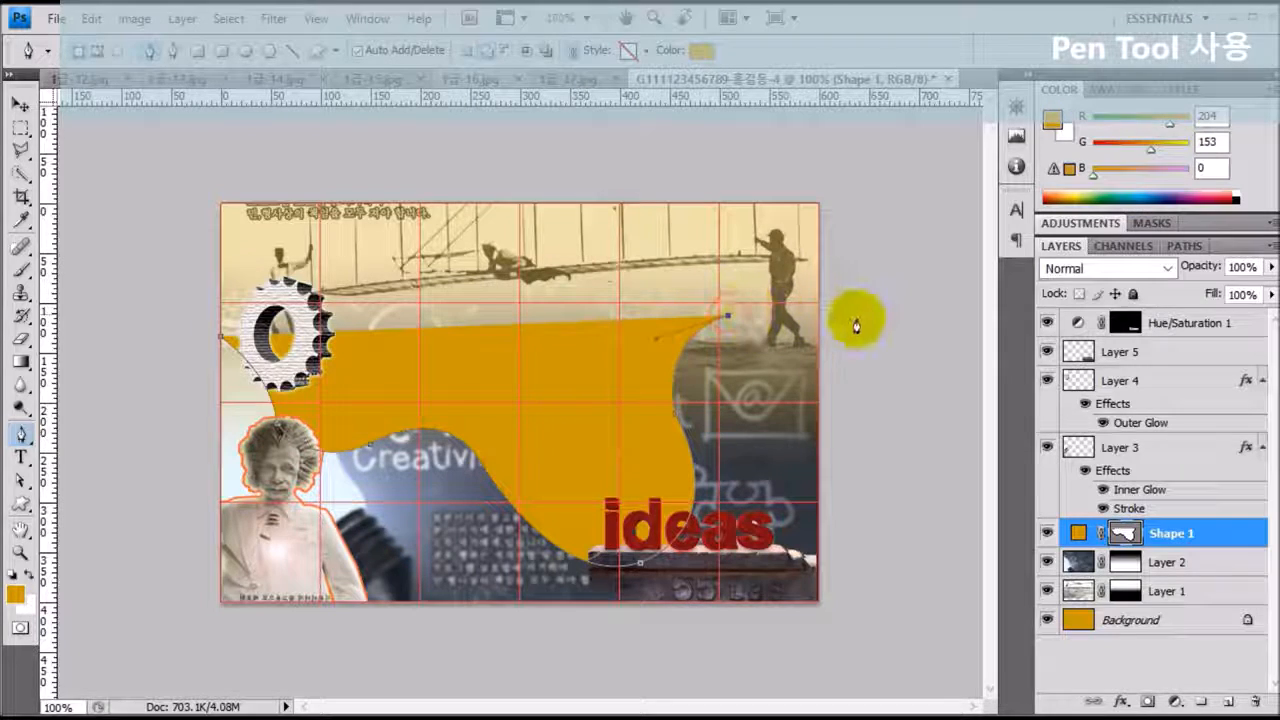
drag(822, 324, 857, 348)
- Close the wave shape by running the path outside the canvas's lower corners and back to its starting point beside the gear
click(827, 641)
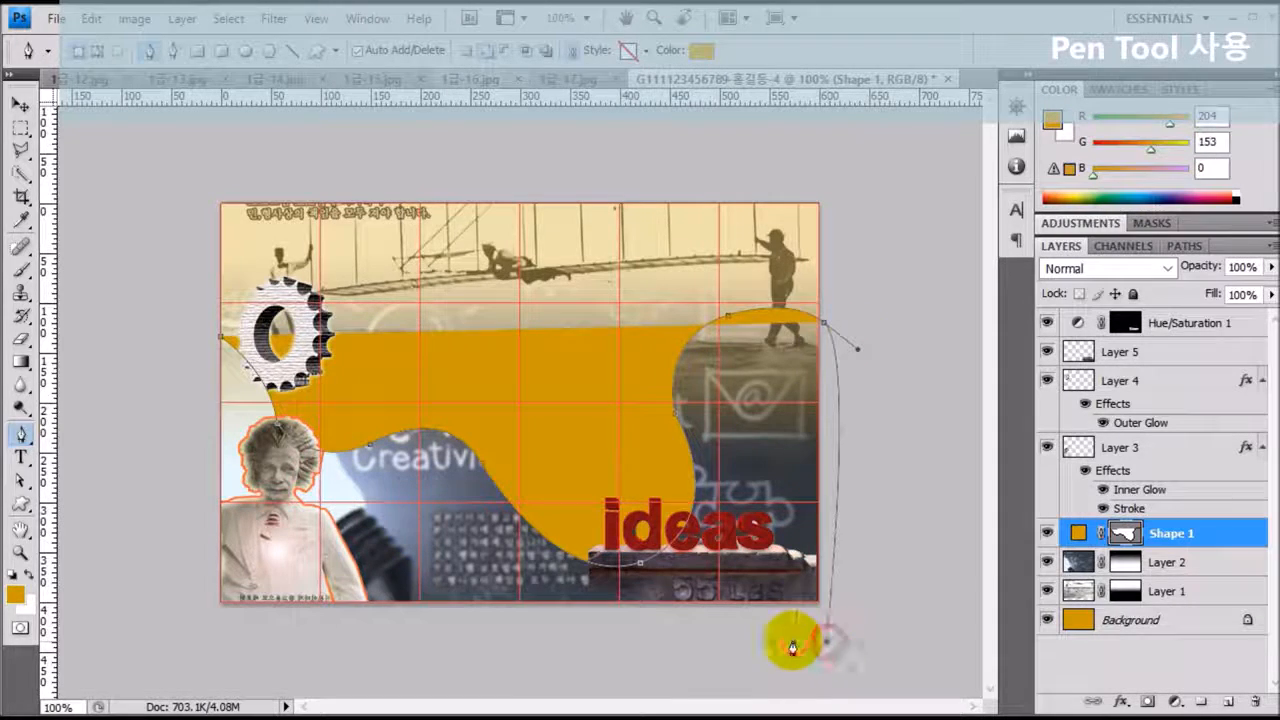
click(205, 621)
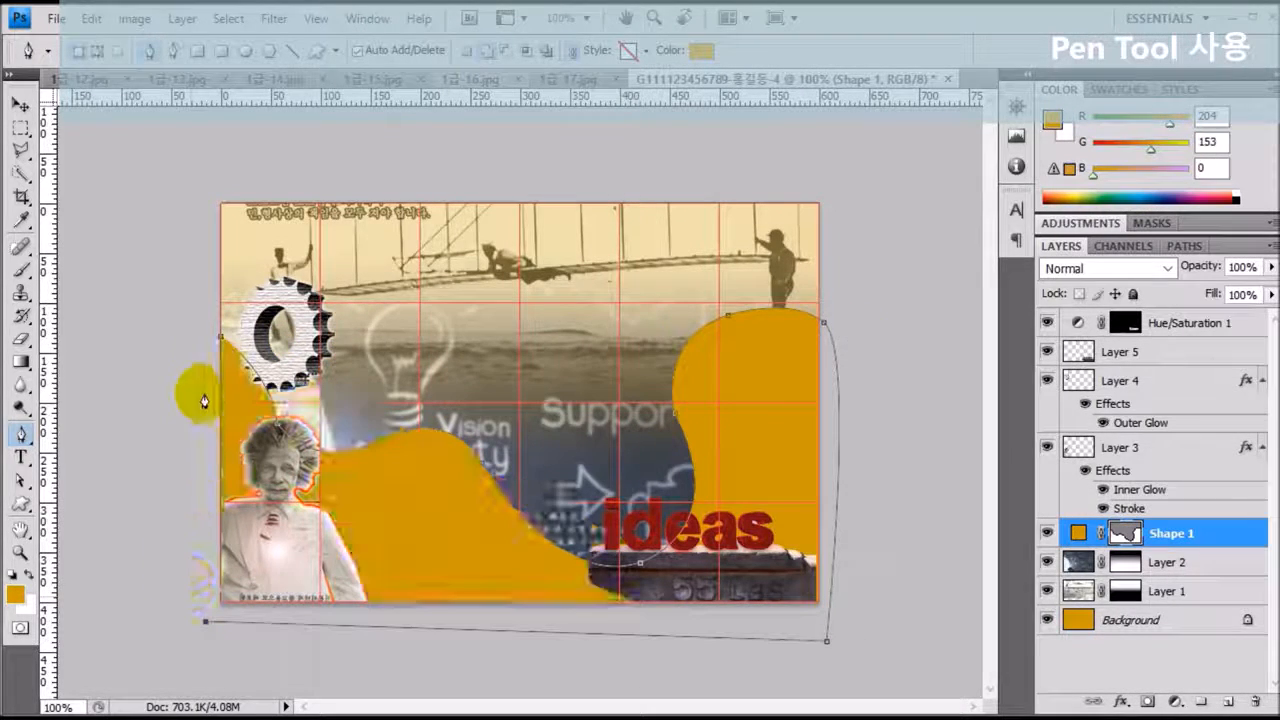
click(219, 344)
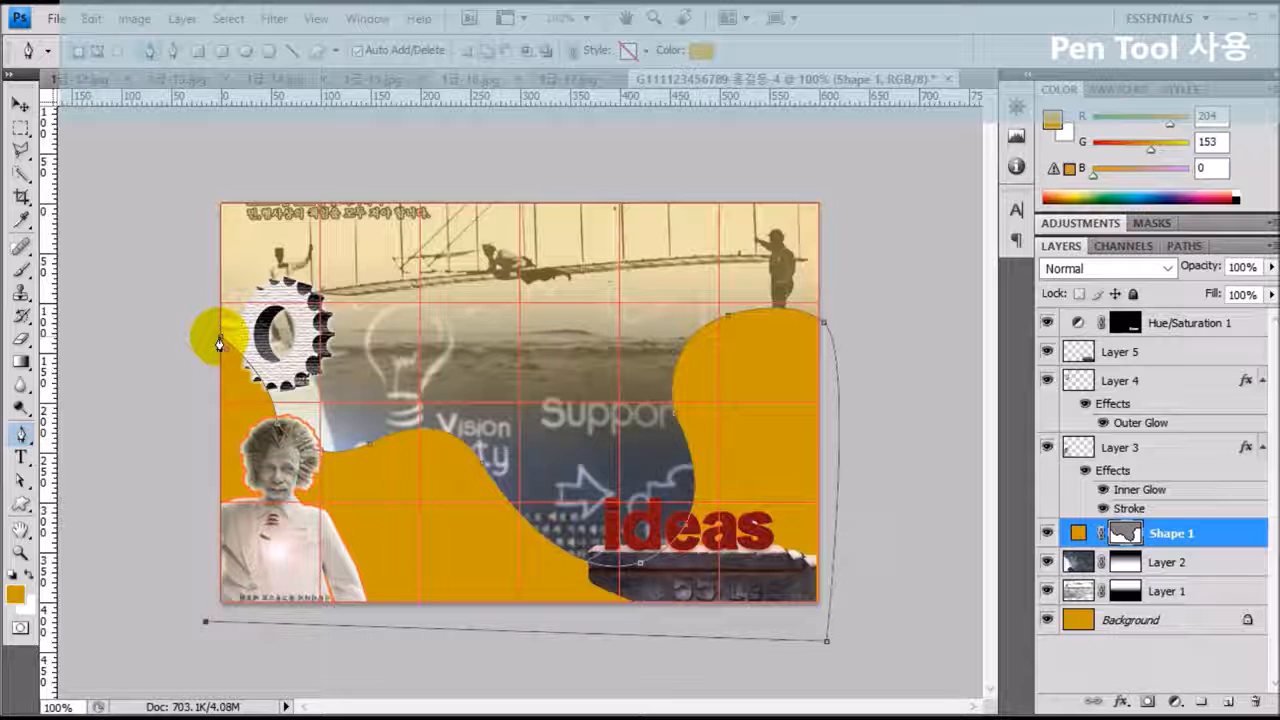
click(220, 339)
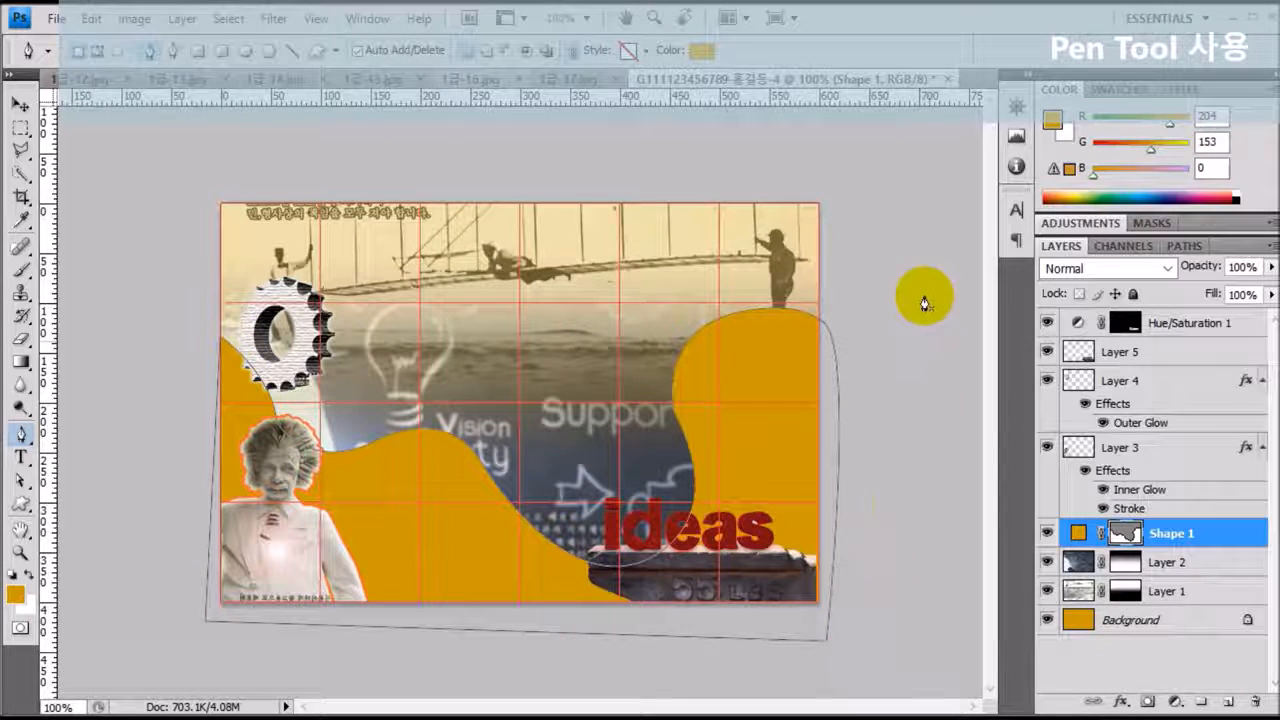
- Set the wave shape's fill color to 006699
click(700, 50)
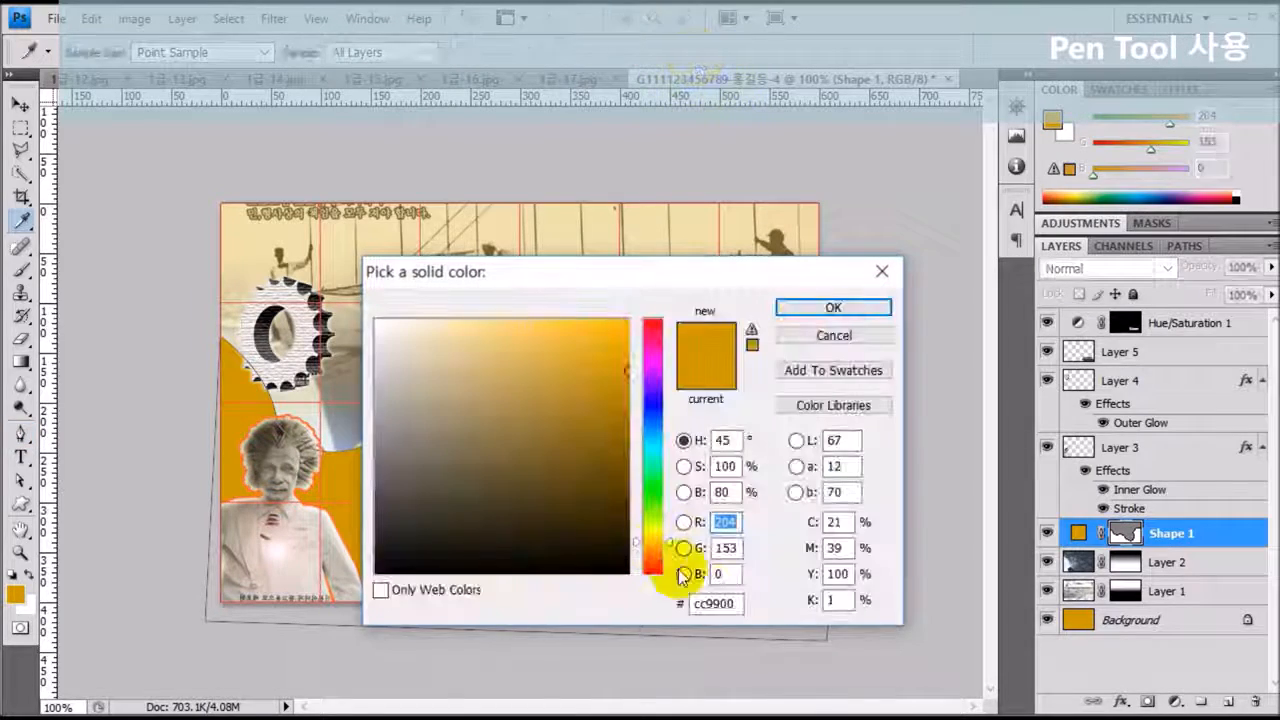
drag(722, 603, 677, 603)
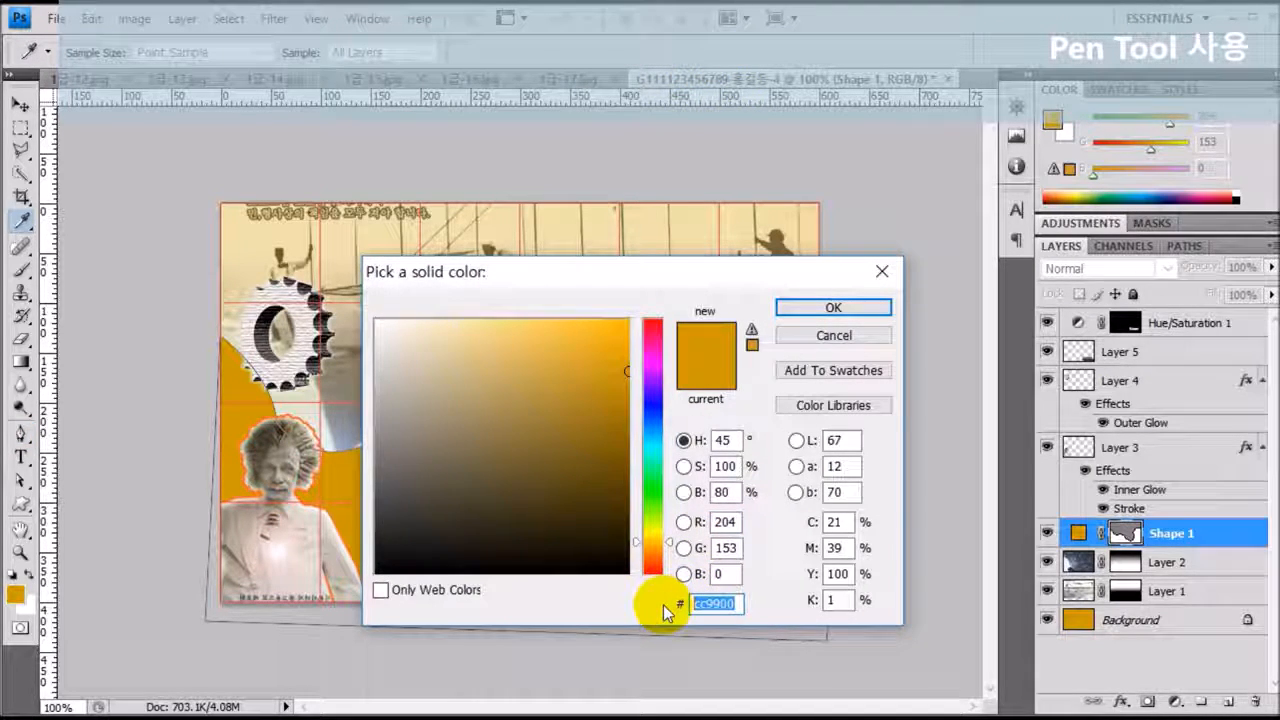
text(006699)
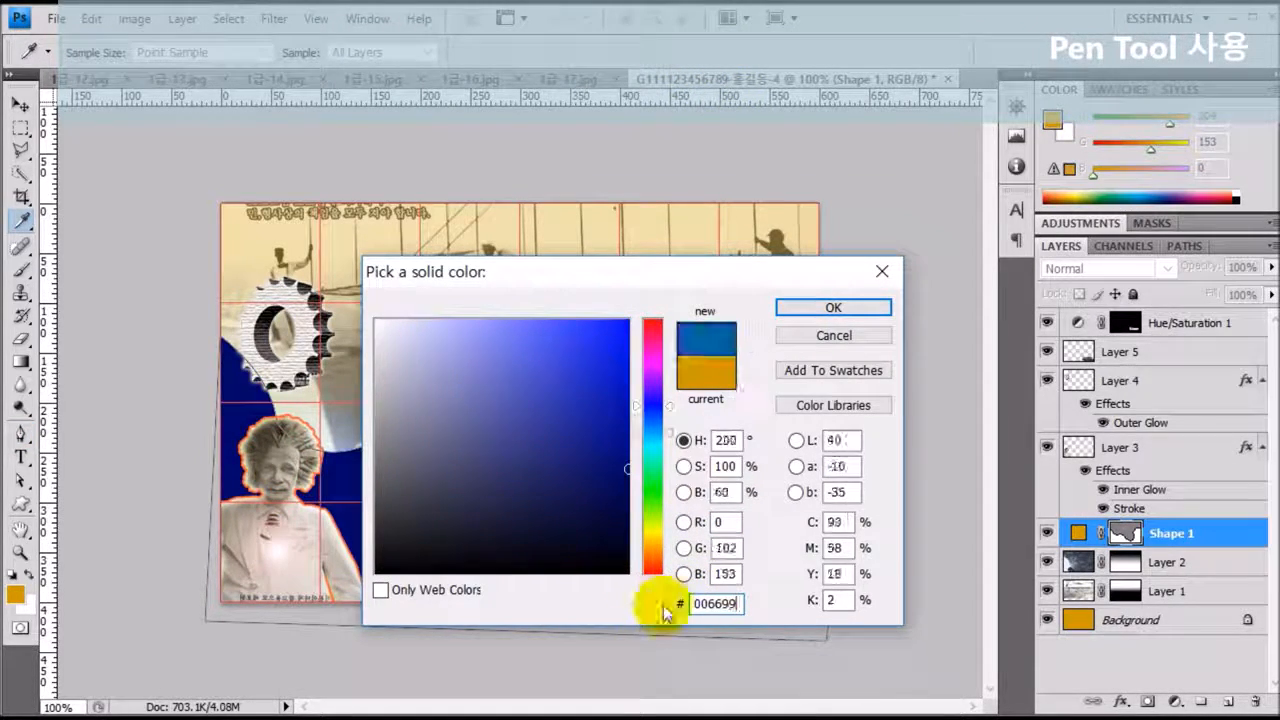
key(Return)
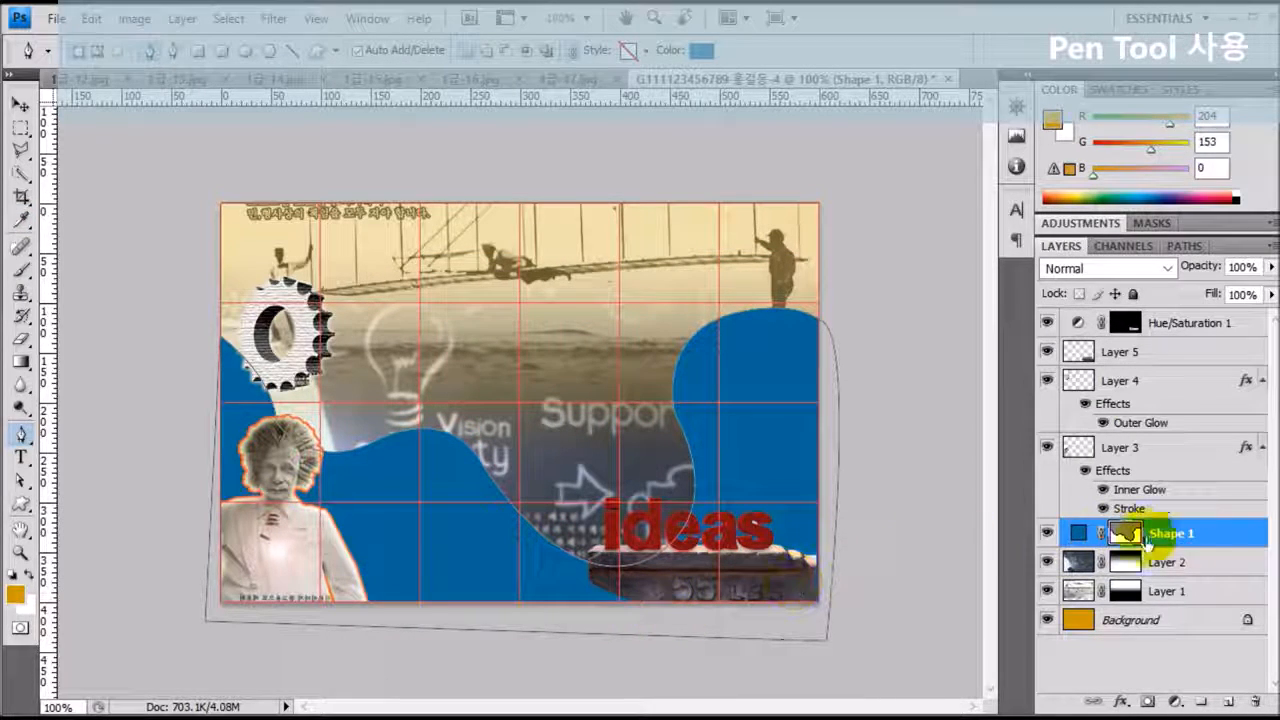
- Apply an Inner Shadow layer style to the Shape 1 layer
double_click(1232, 535)
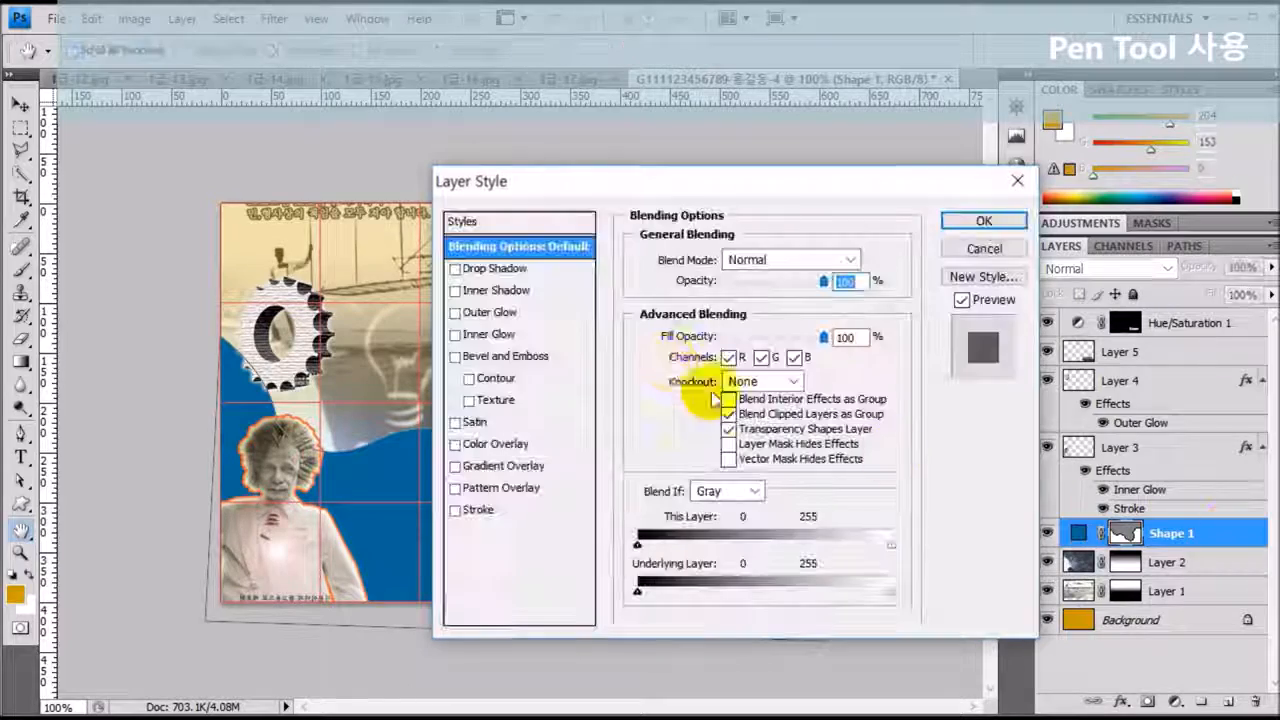
click(490, 288)
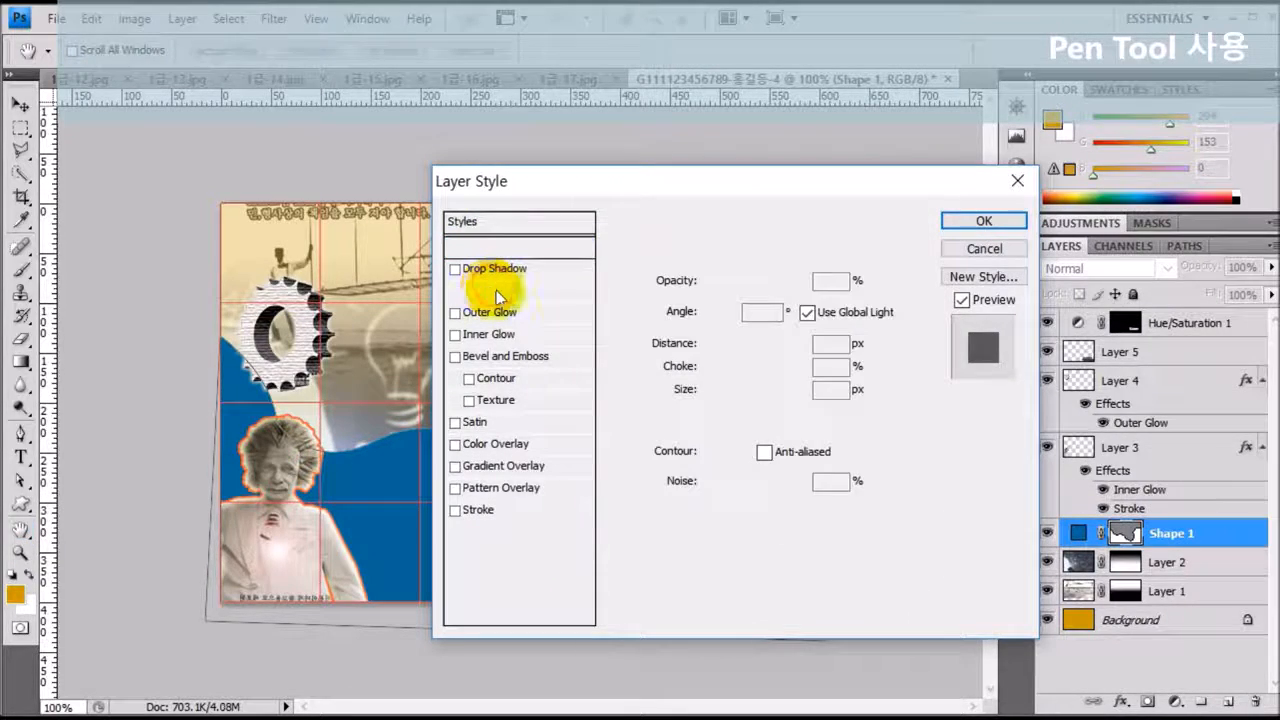
click(962, 223)
- Start a second Pen tool wave shape at the canvas's left edge and curve it below the first wave to just past the bottom edge
key(p)
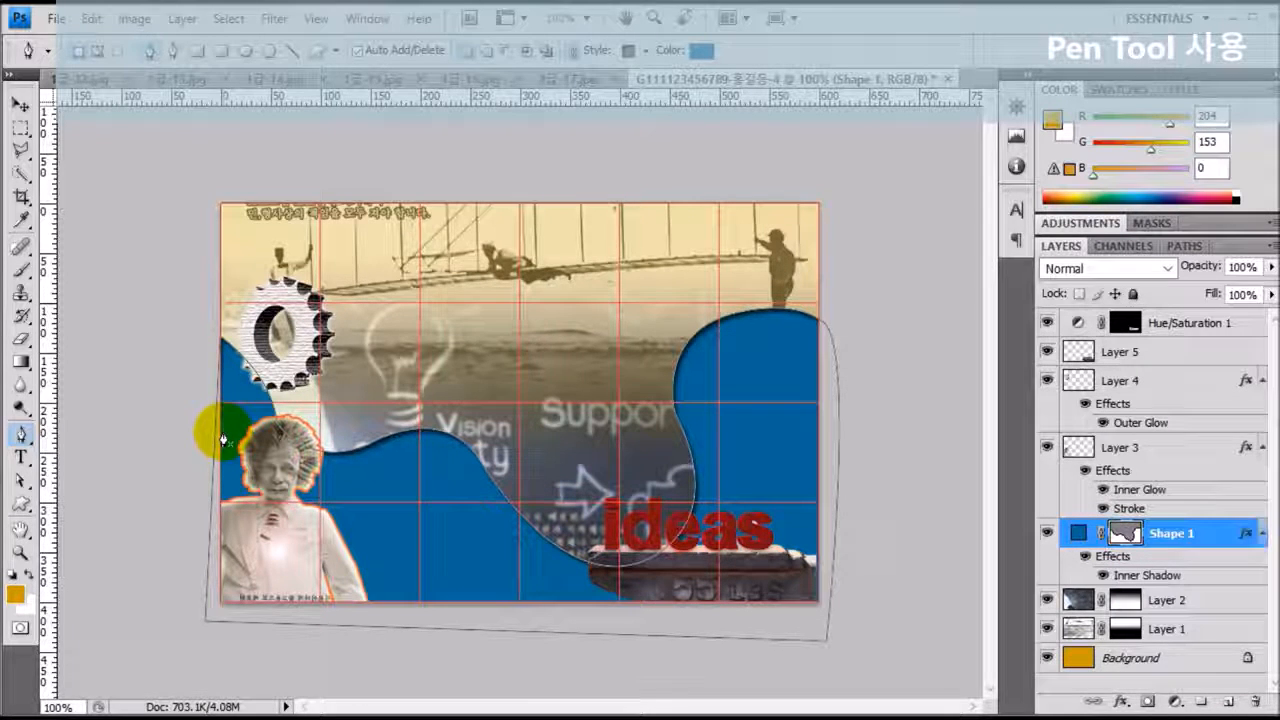
click(222, 435)
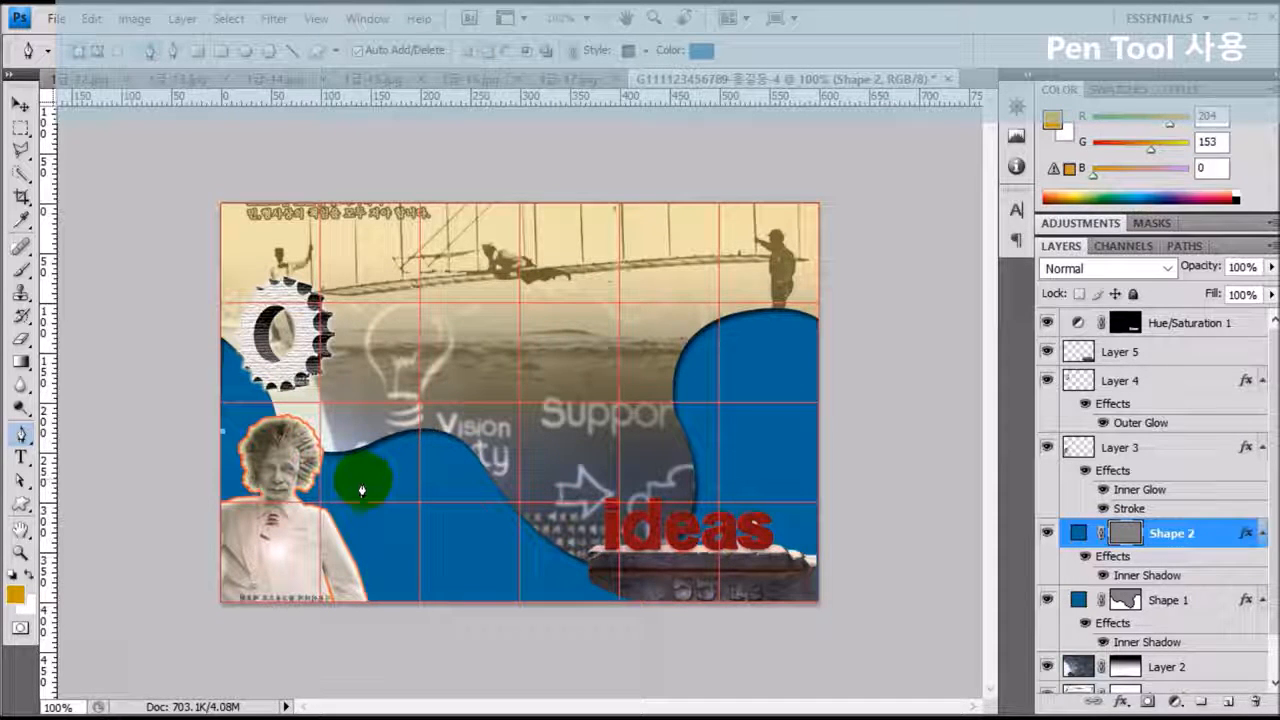
click(348, 493)
drag(348, 493, 419, 464)
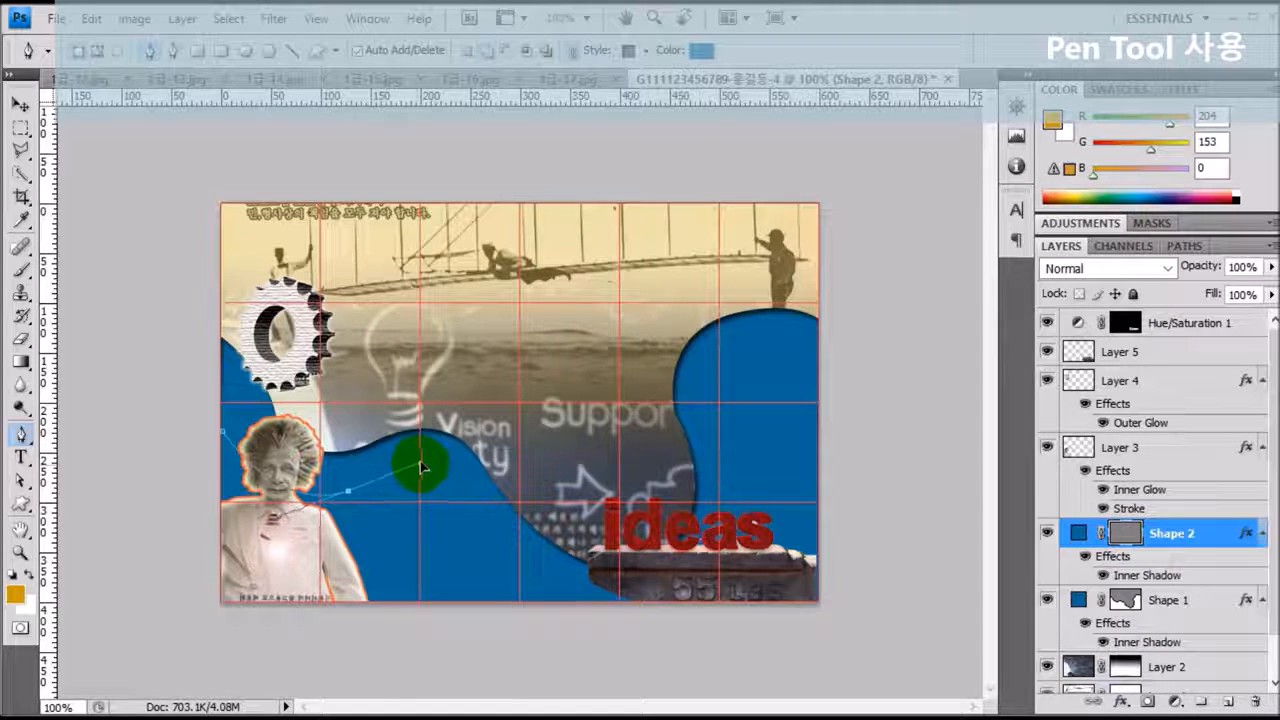
click(348, 496)
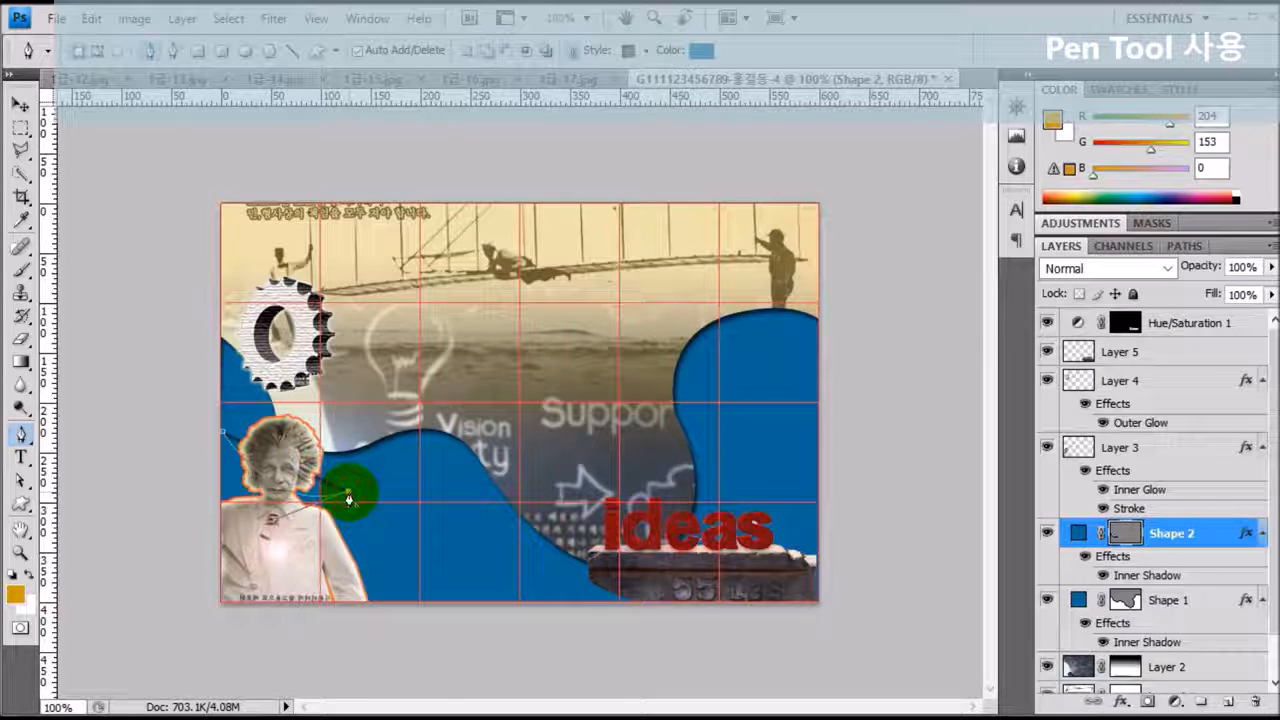
scroll(458, 512, down, 1)
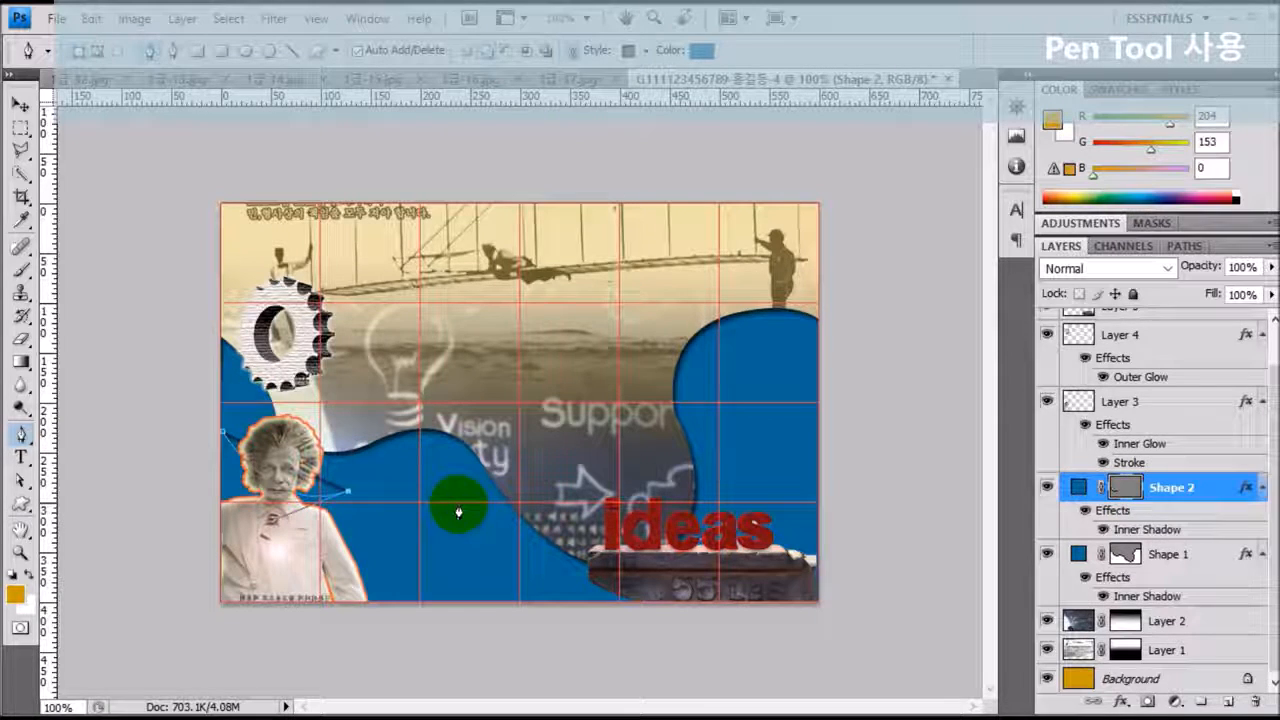
drag(458, 512, 496, 556)
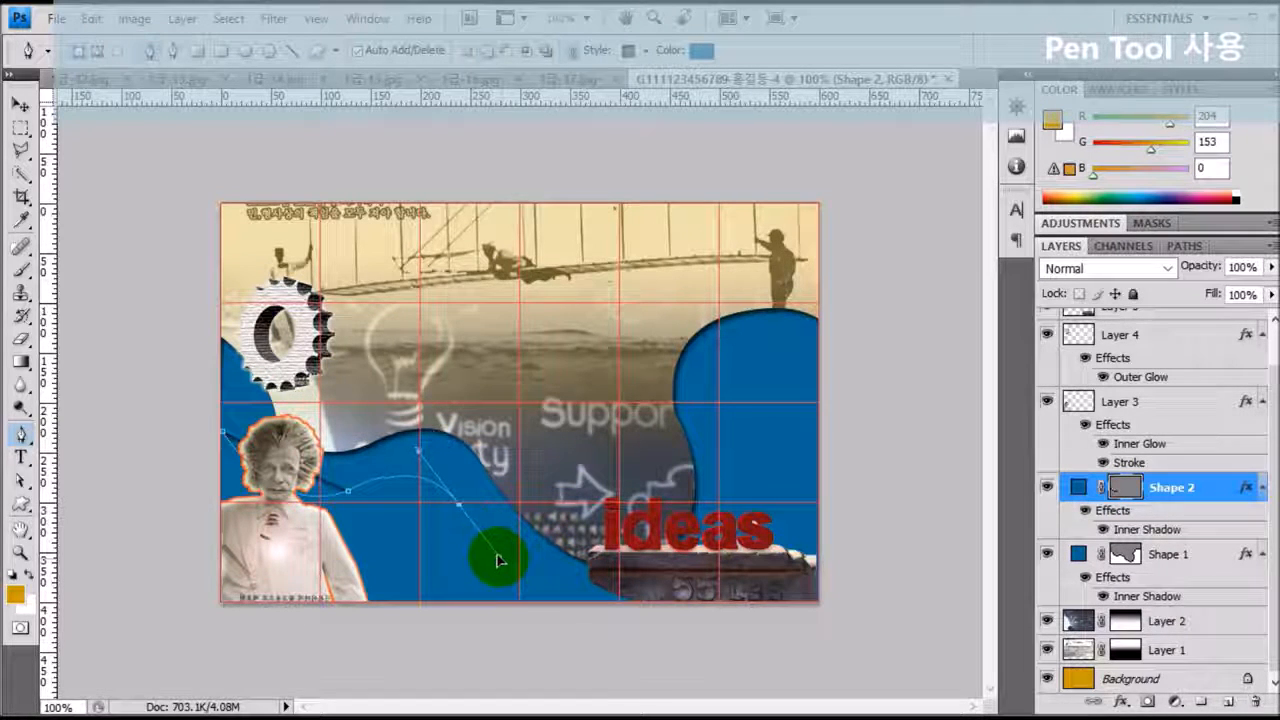
click(459, 511)
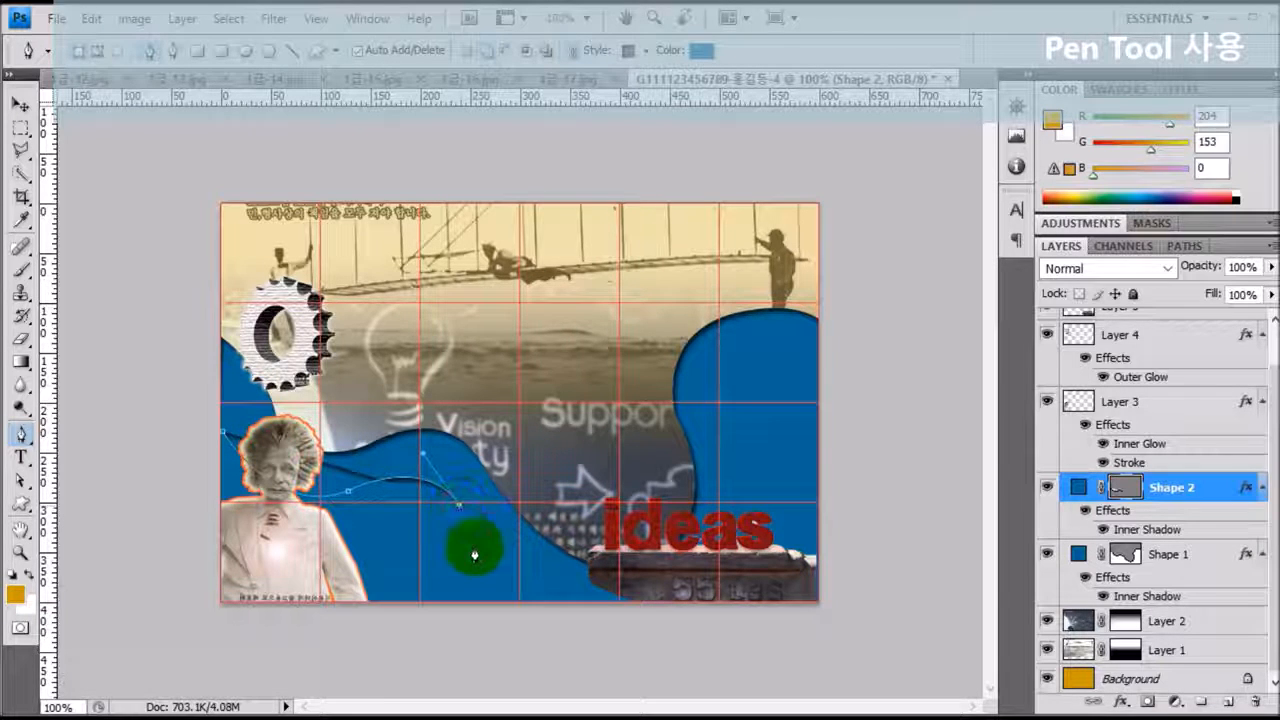
drag(551, 611, 589, 624)
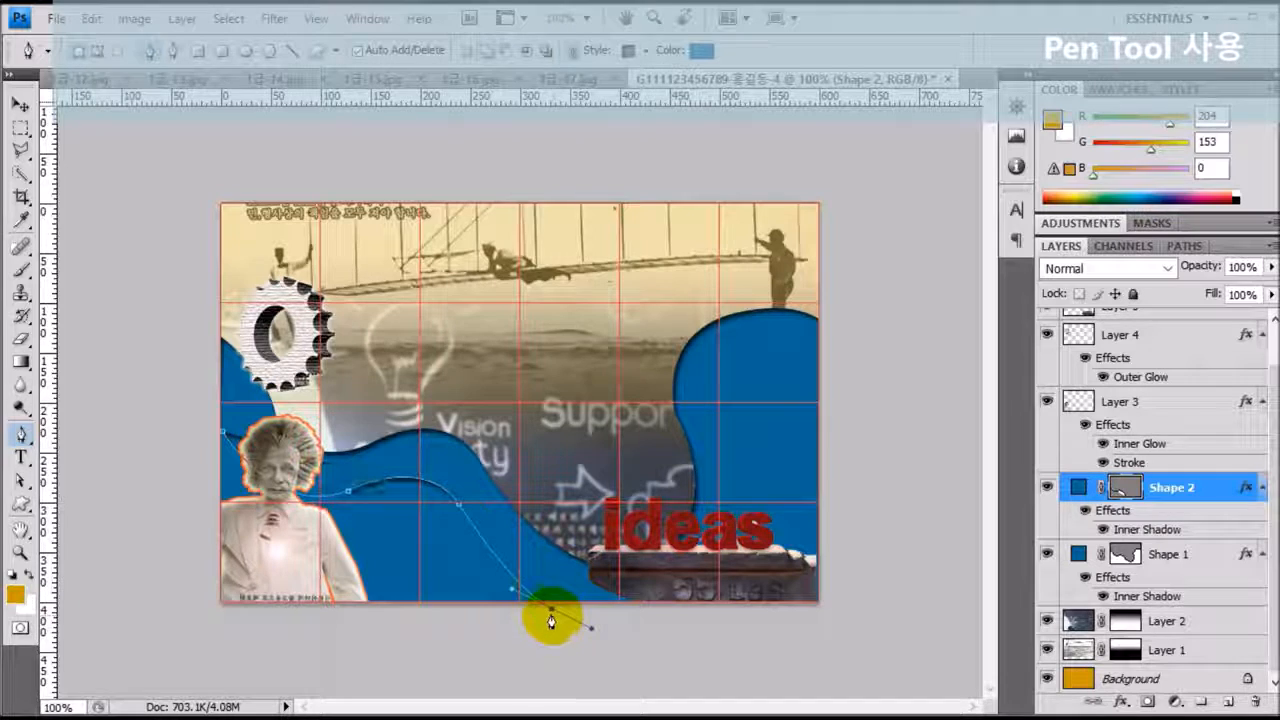
- Continue the second wave's path beneath the canvas, up inside the first wave's tall hump and over its crest to the right edge
click(750, 629)
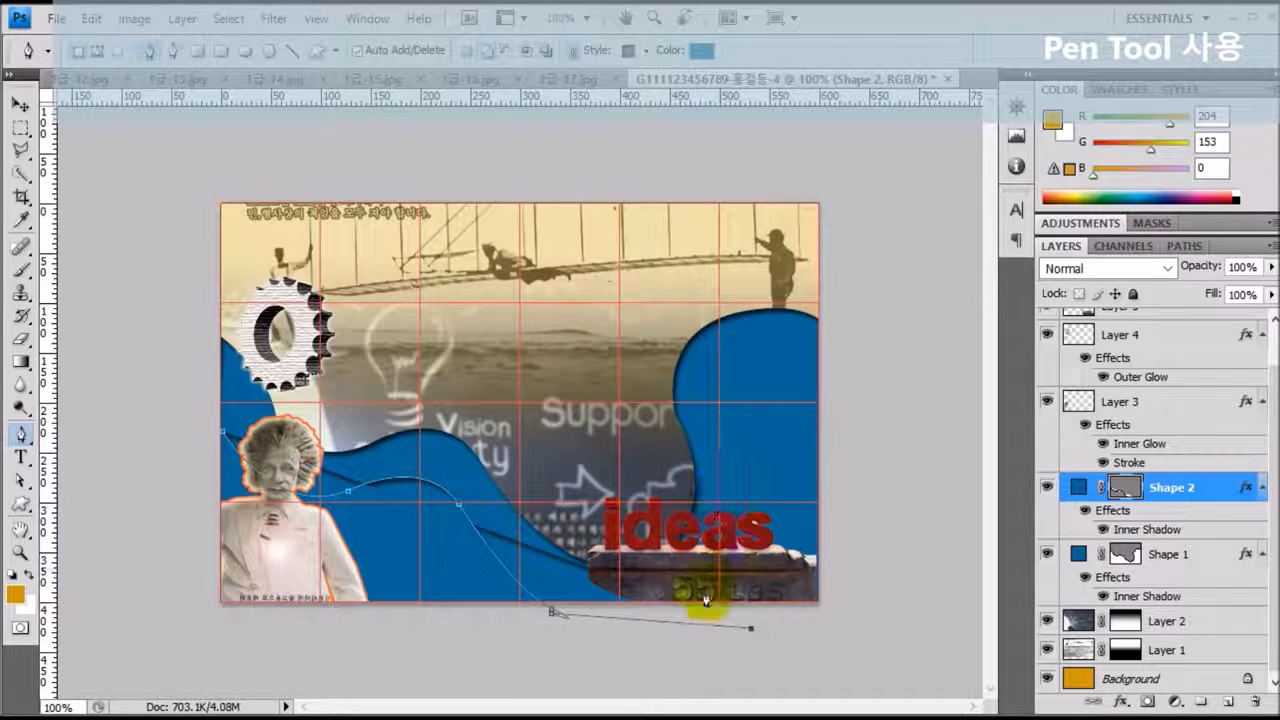
key(ctrl+z)
click(711, 617)
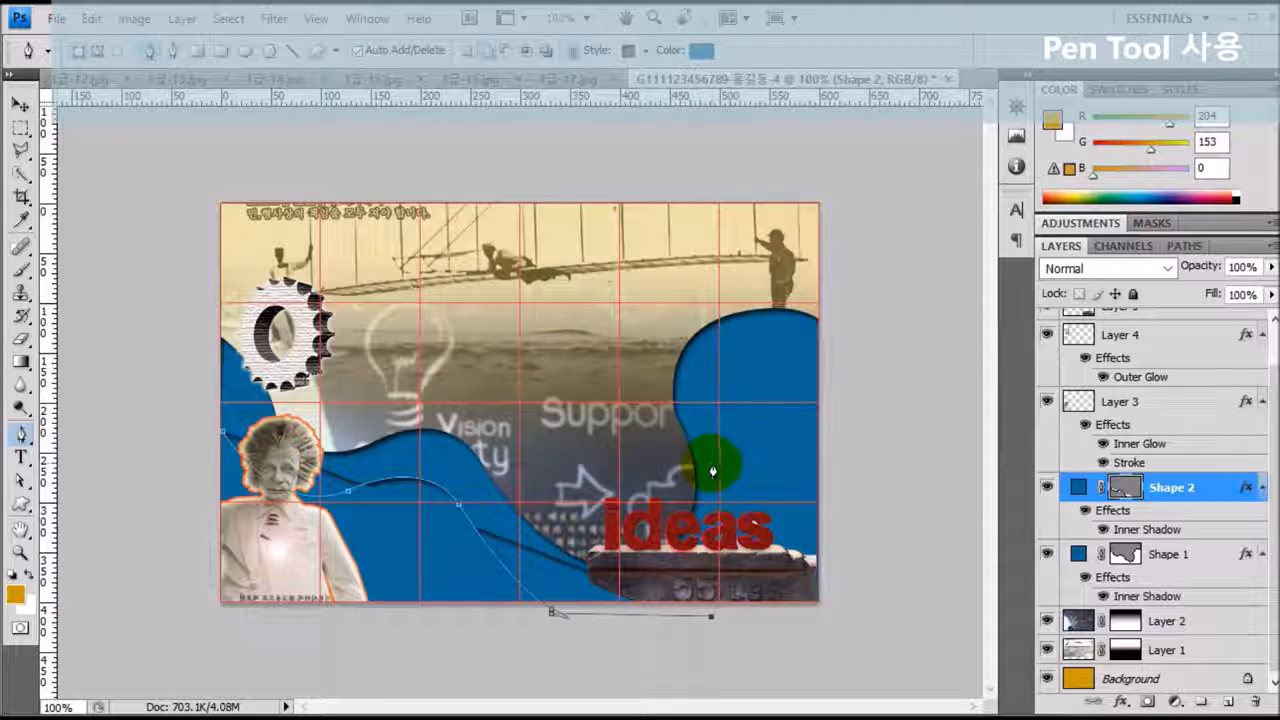
click(712, 464)
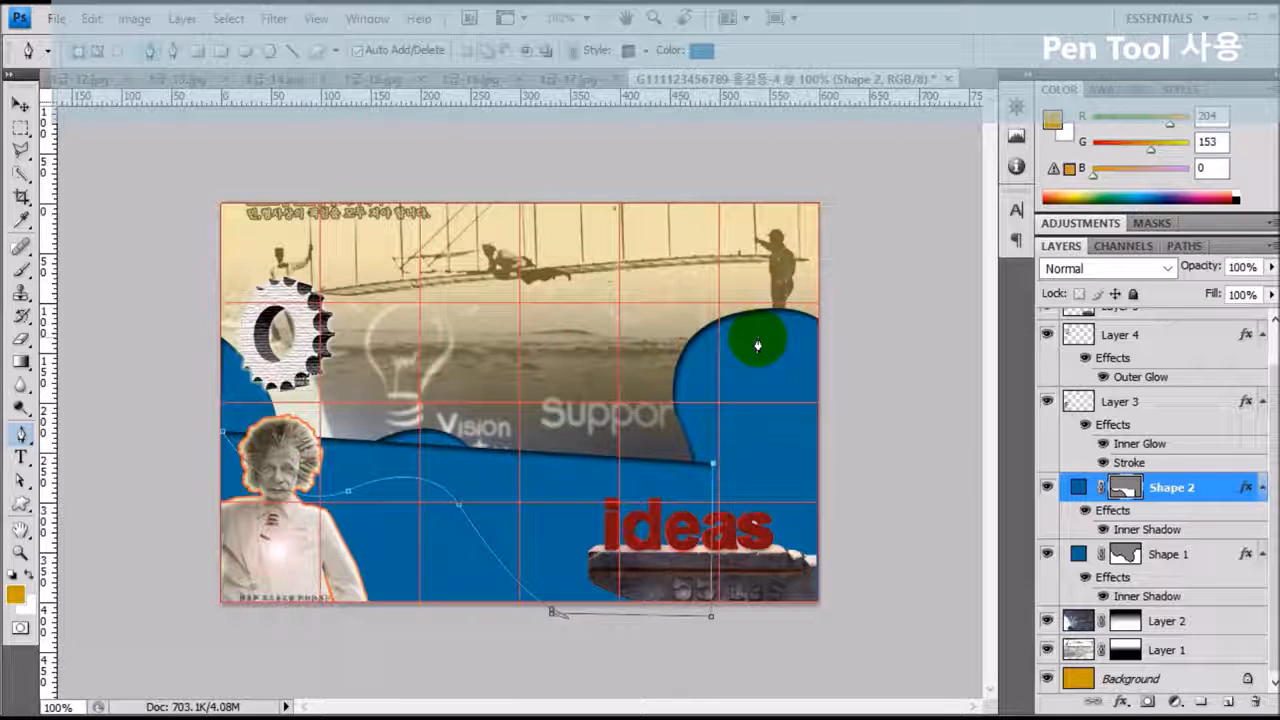
drag(773, 335, 817, 352)
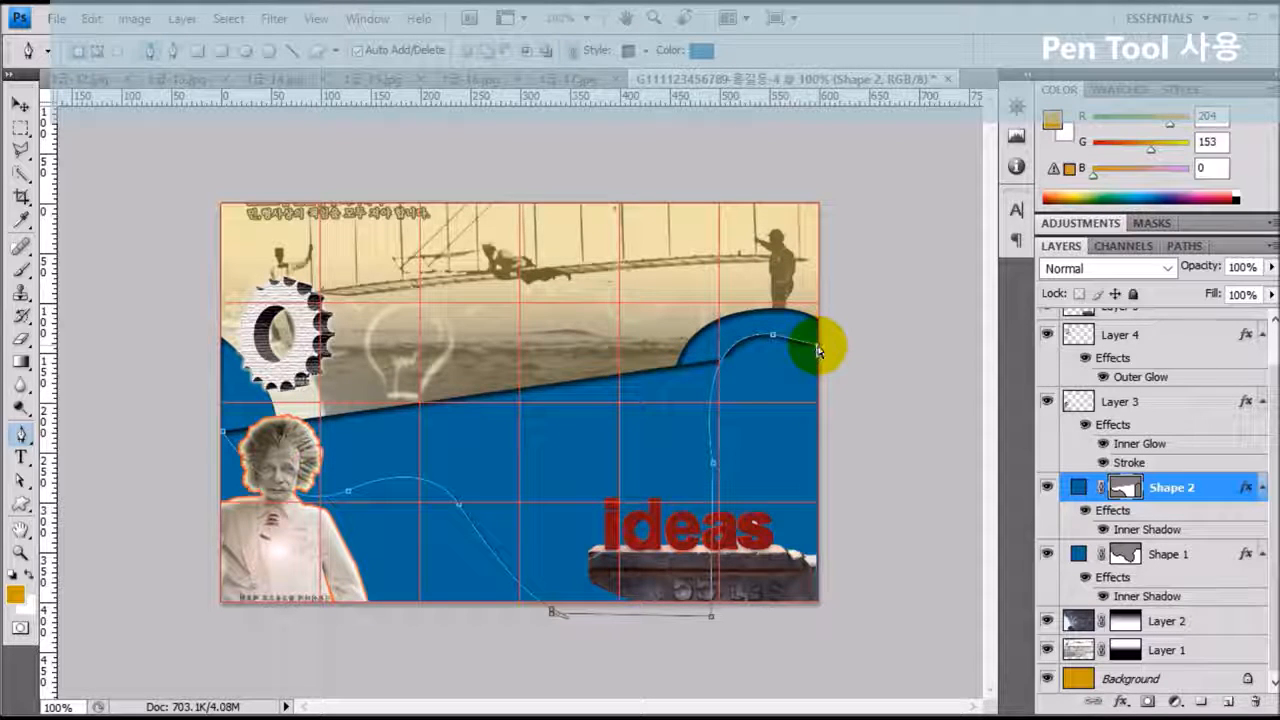
key(ctrl+z)
drag(817, 353, 838, 363)
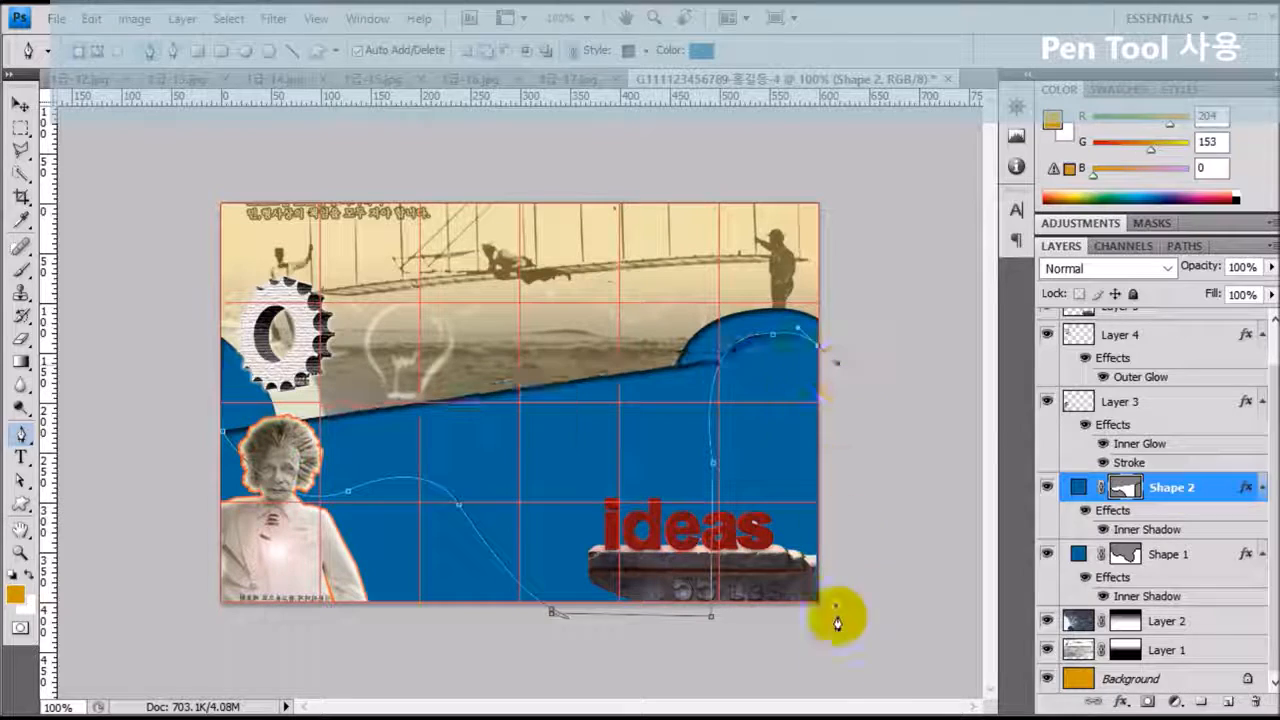
- Close the second wave shape around the outside of the canvas's lower corners, back to its starting point on the left edge
click(840, 681)
click(187, 647)
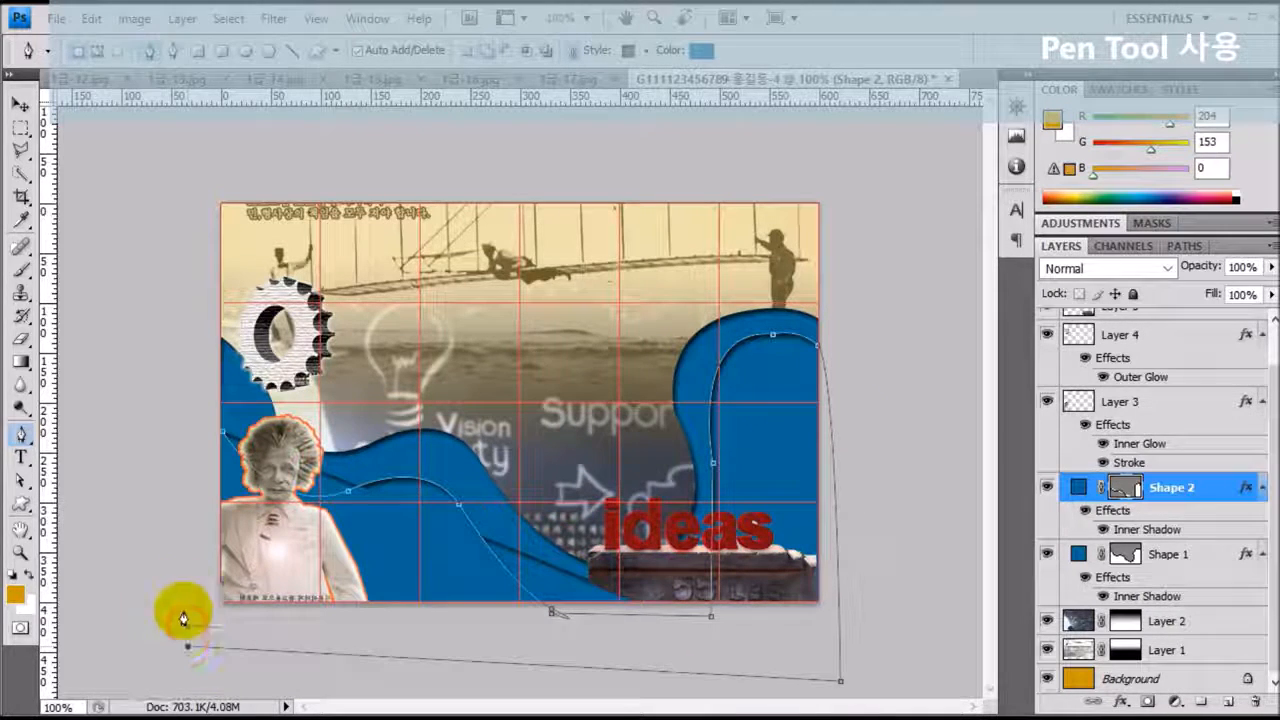
click(220, 438)
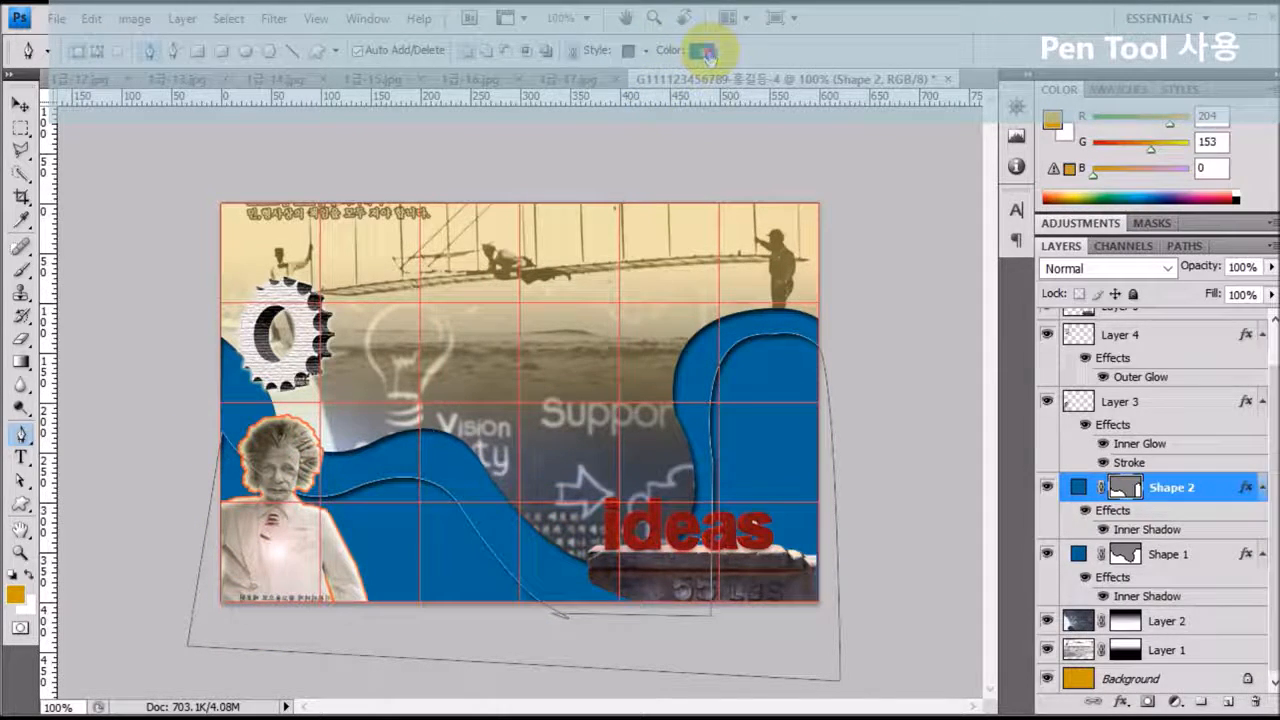
- Set the fill color of the second wave, Shape 2, to 3366cc
click(707, 52)
drag(728, 602, 643, 600)
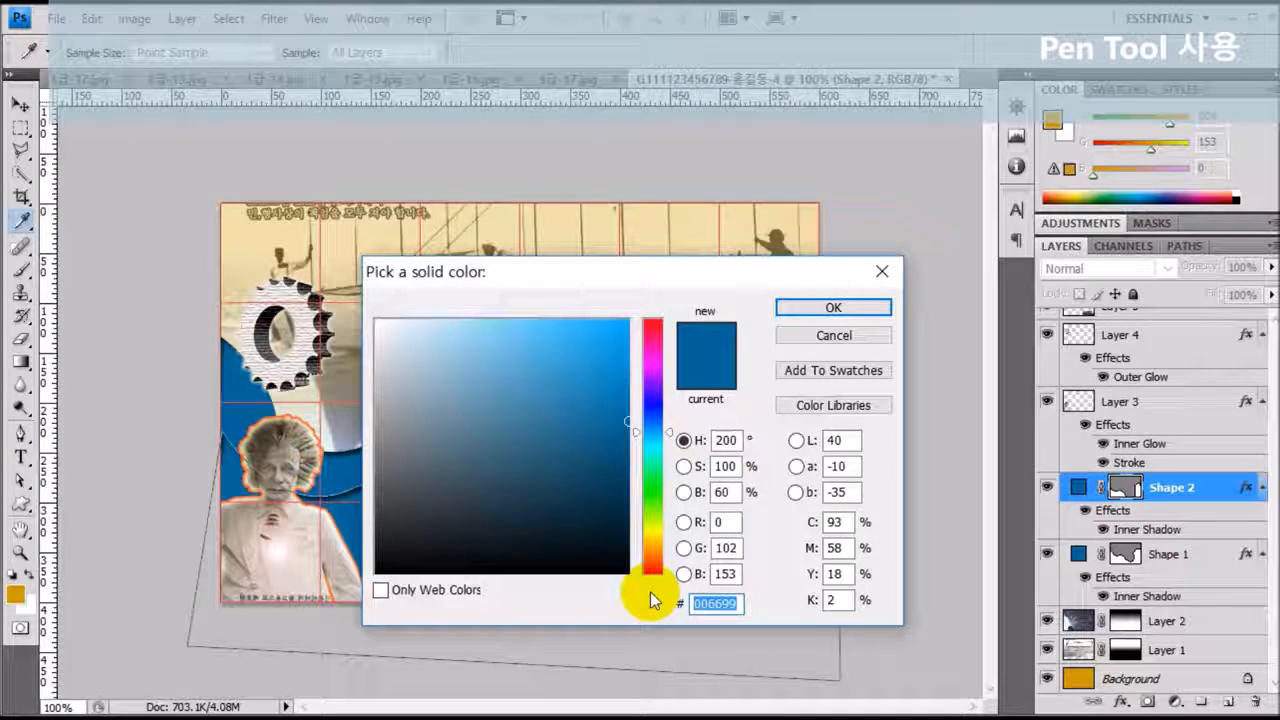
text(3366cc)
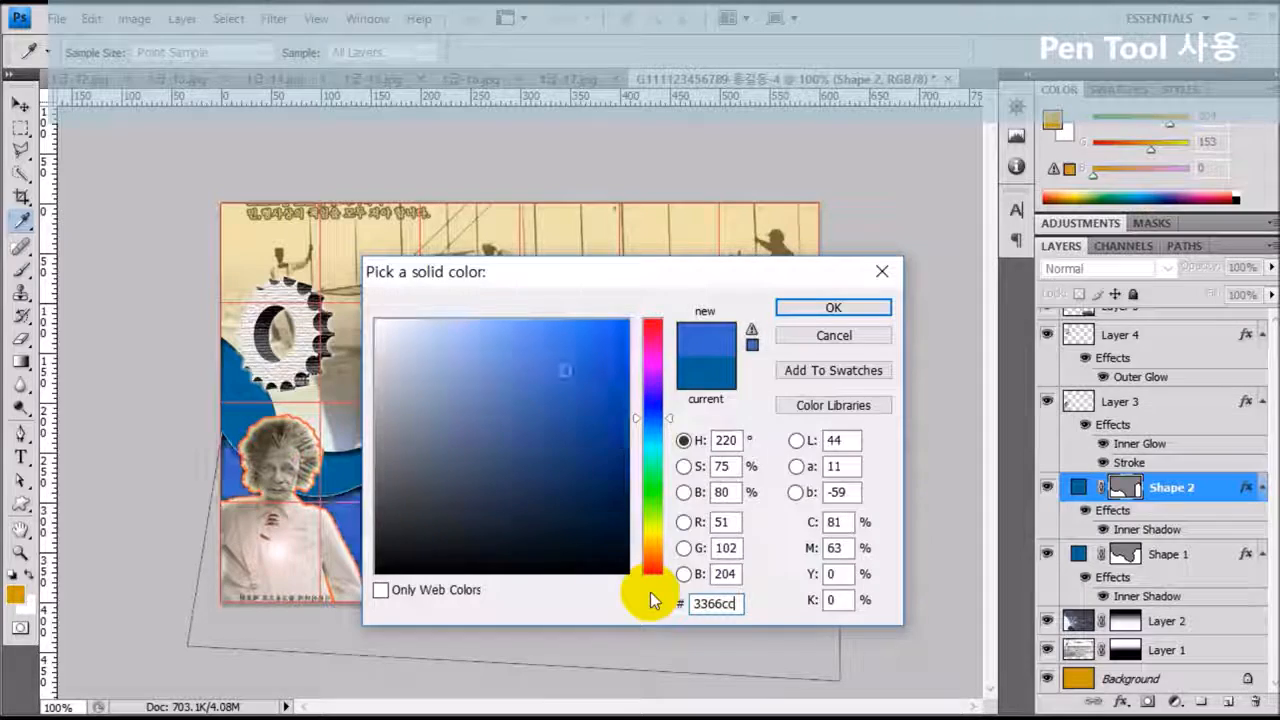
key(Return)
key(p)
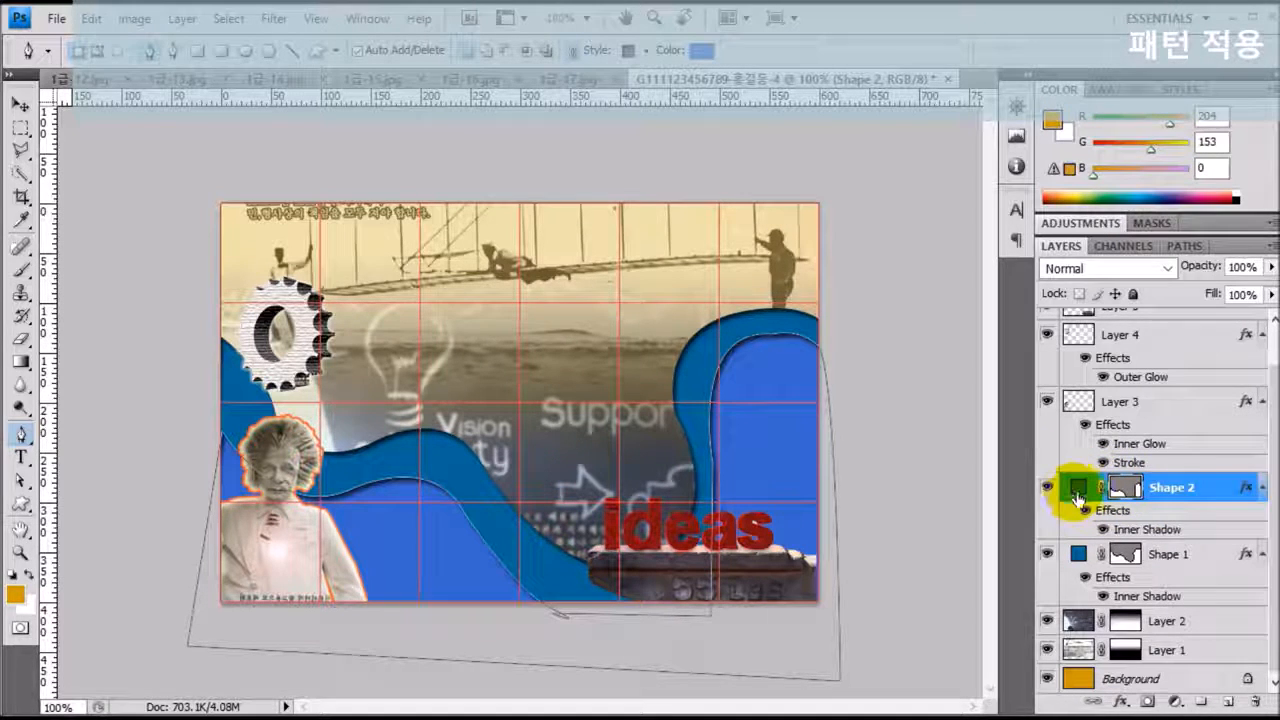
- Add a new layer above Shape 2 and fill it with the custom light-bulb pattern in Normal mode at 100% opacity
click(1211, 494)
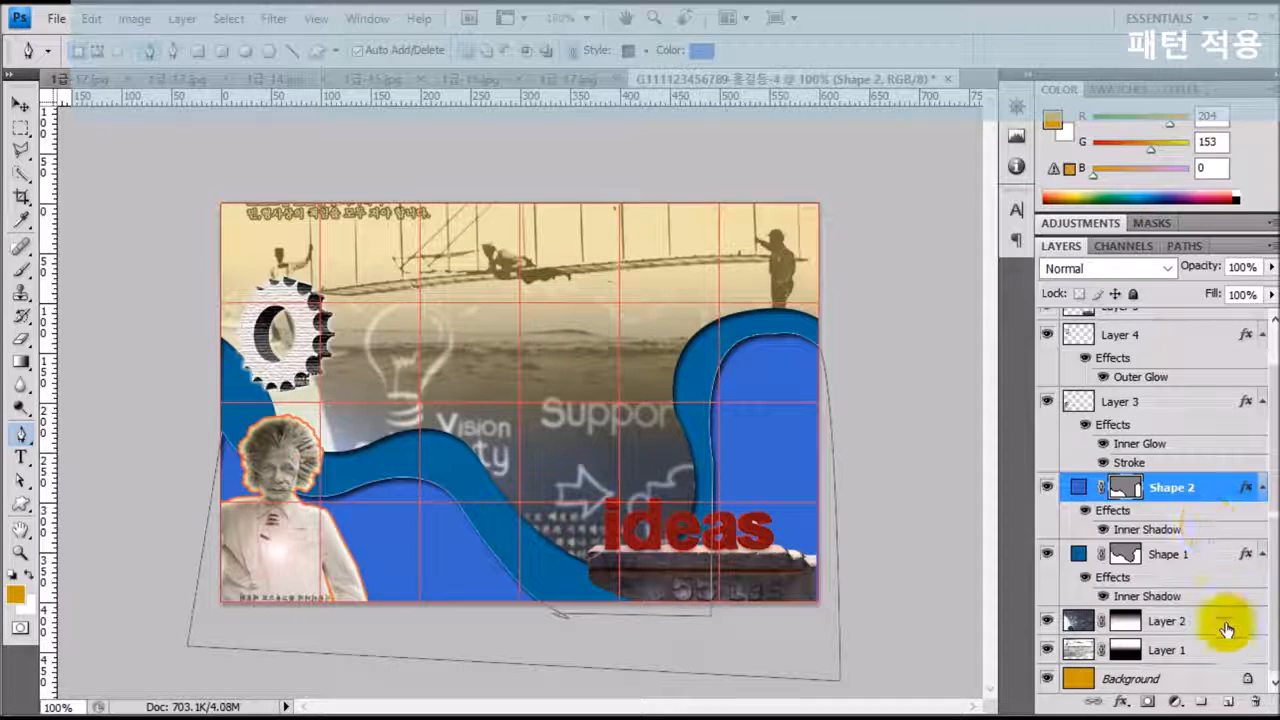
click(1228, 706)
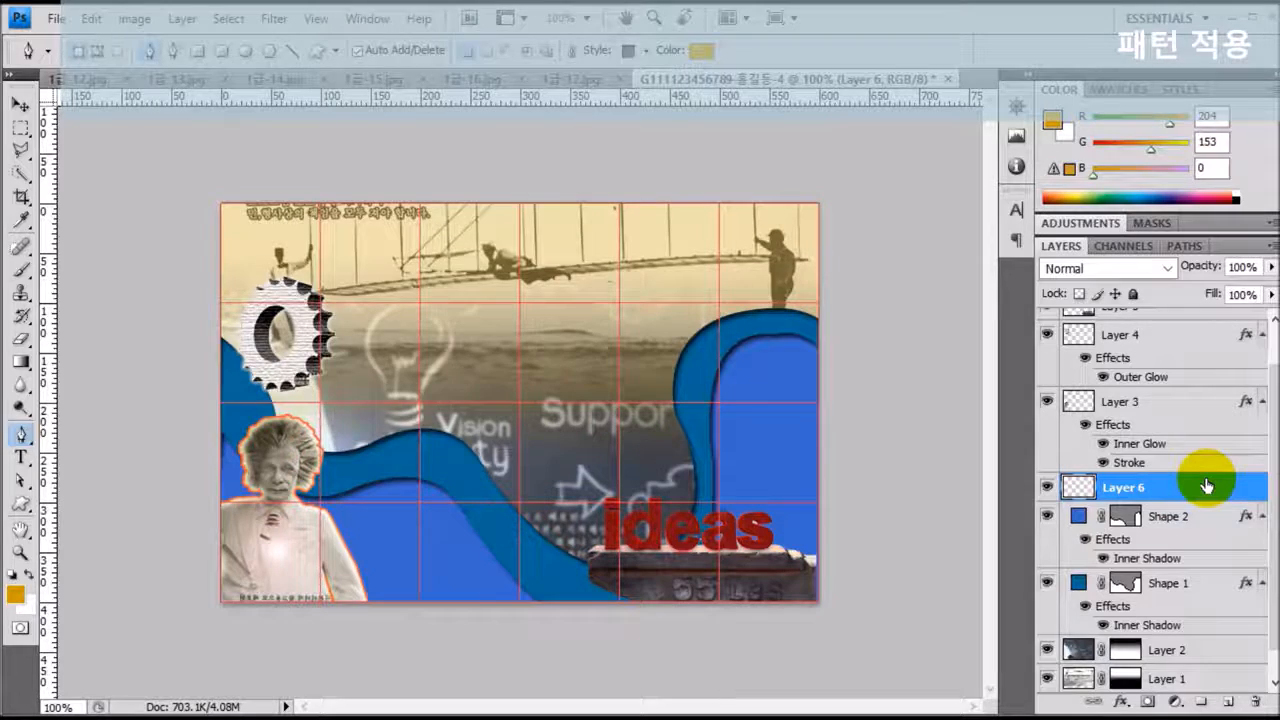
key(shift+F5)
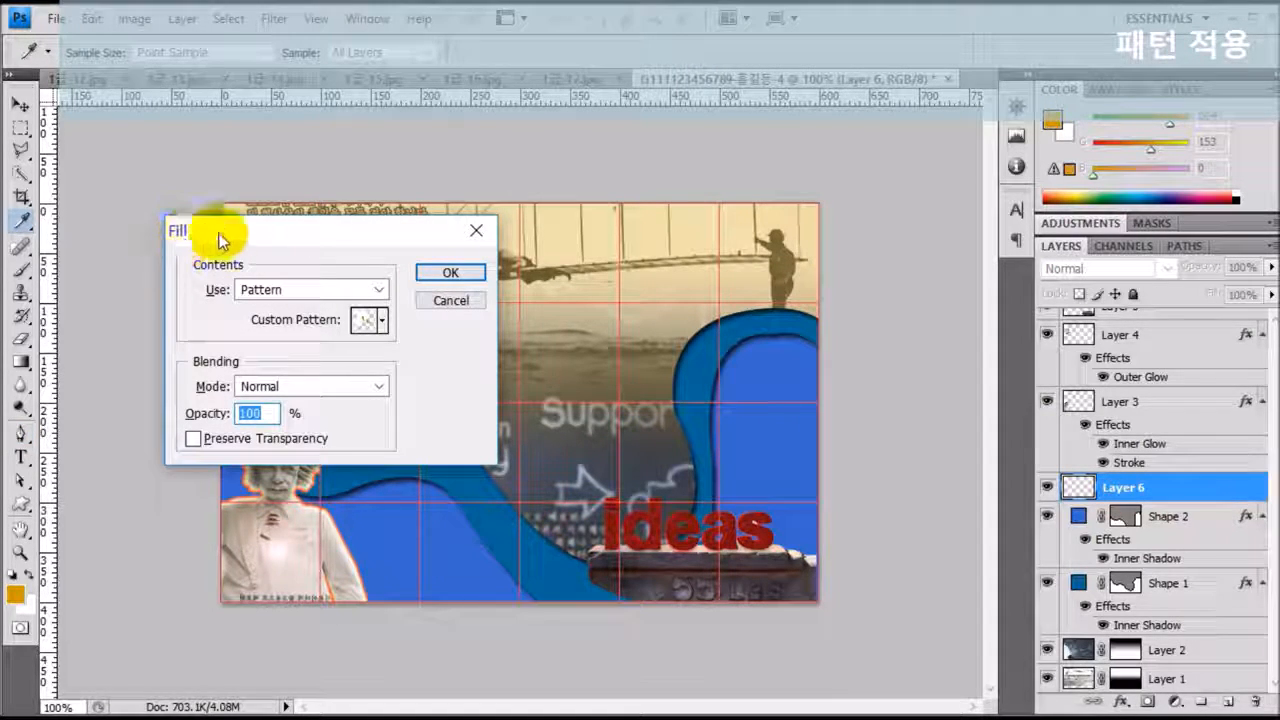
click(303, 289)
click(296, 390)
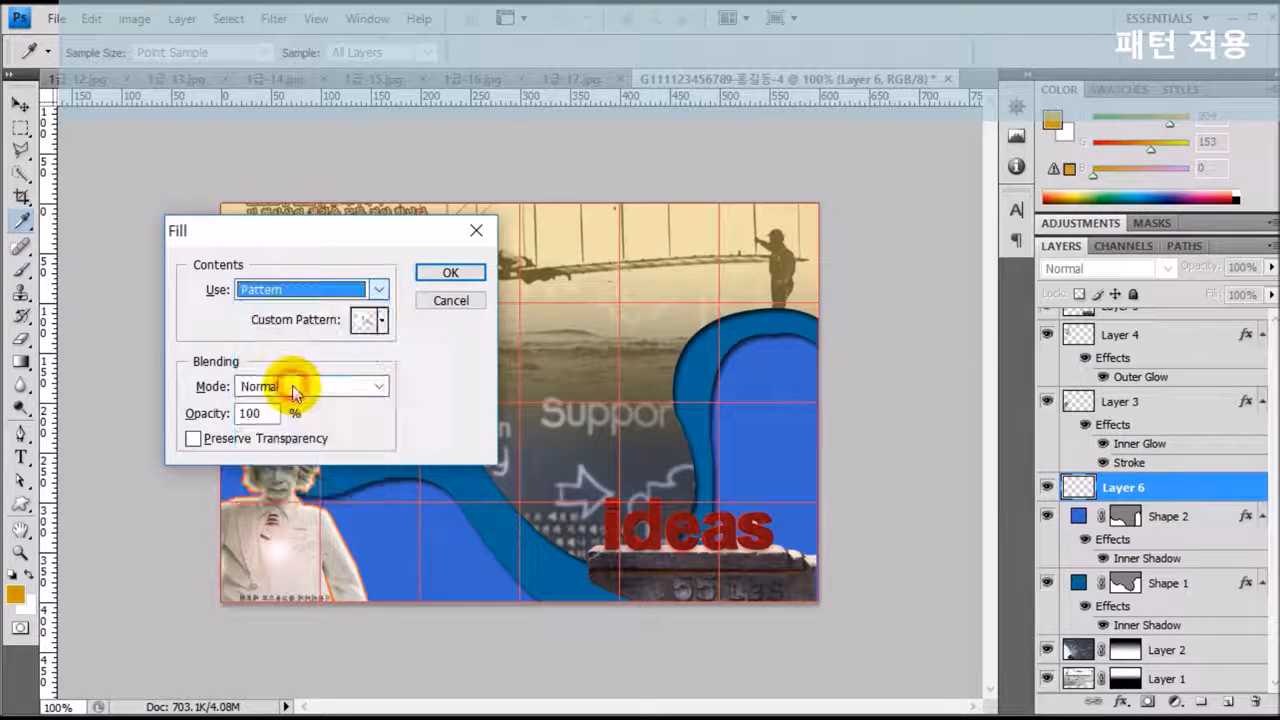
click(381, 320)
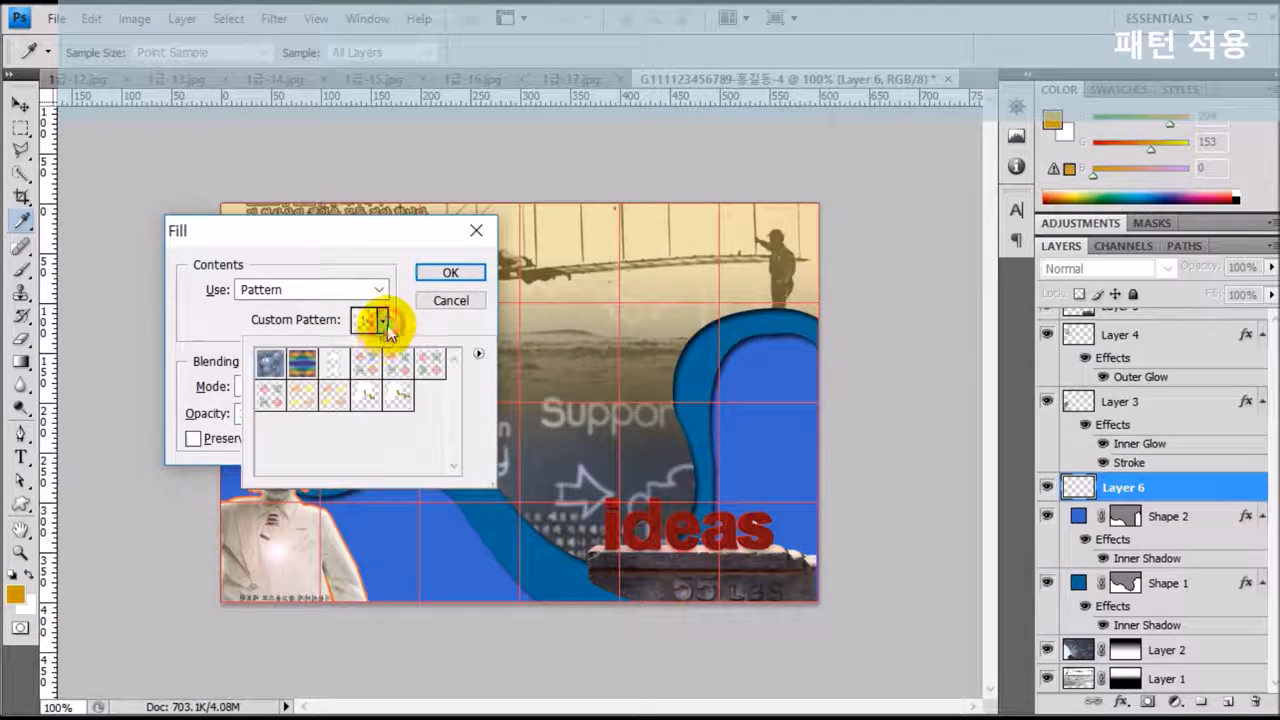
double_click(400, 399)
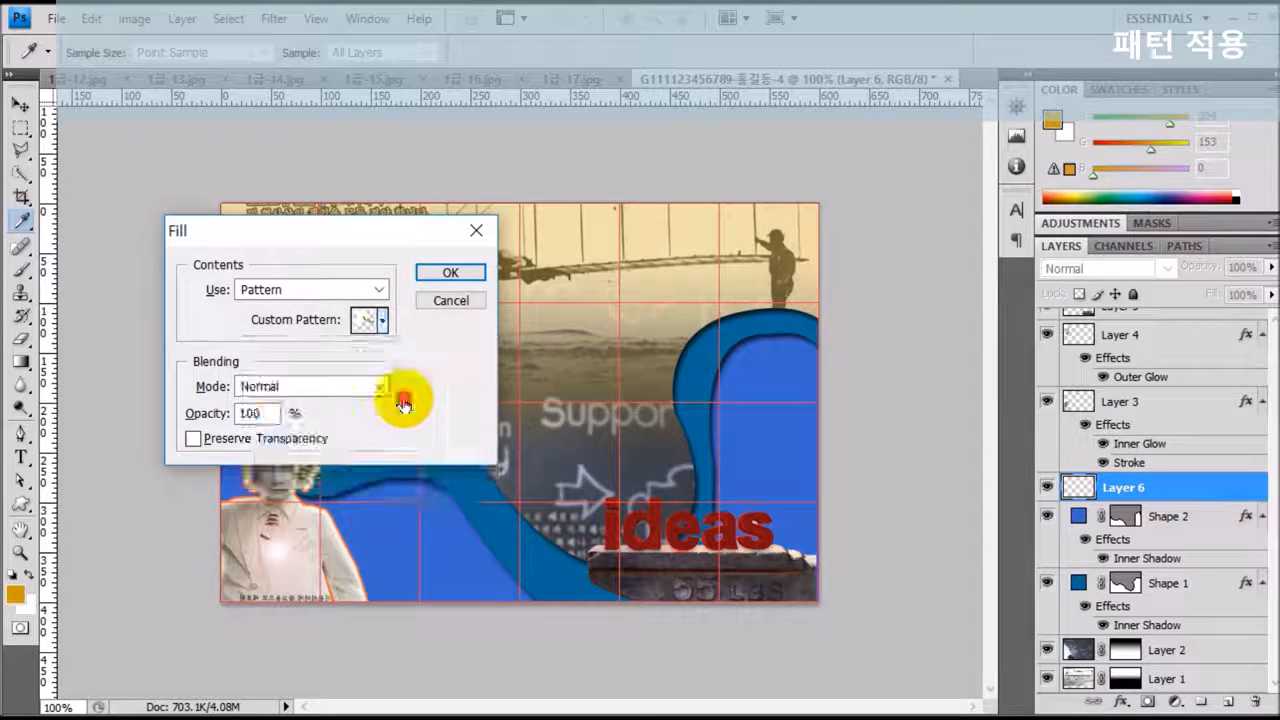
click(430, 275)
key(p)
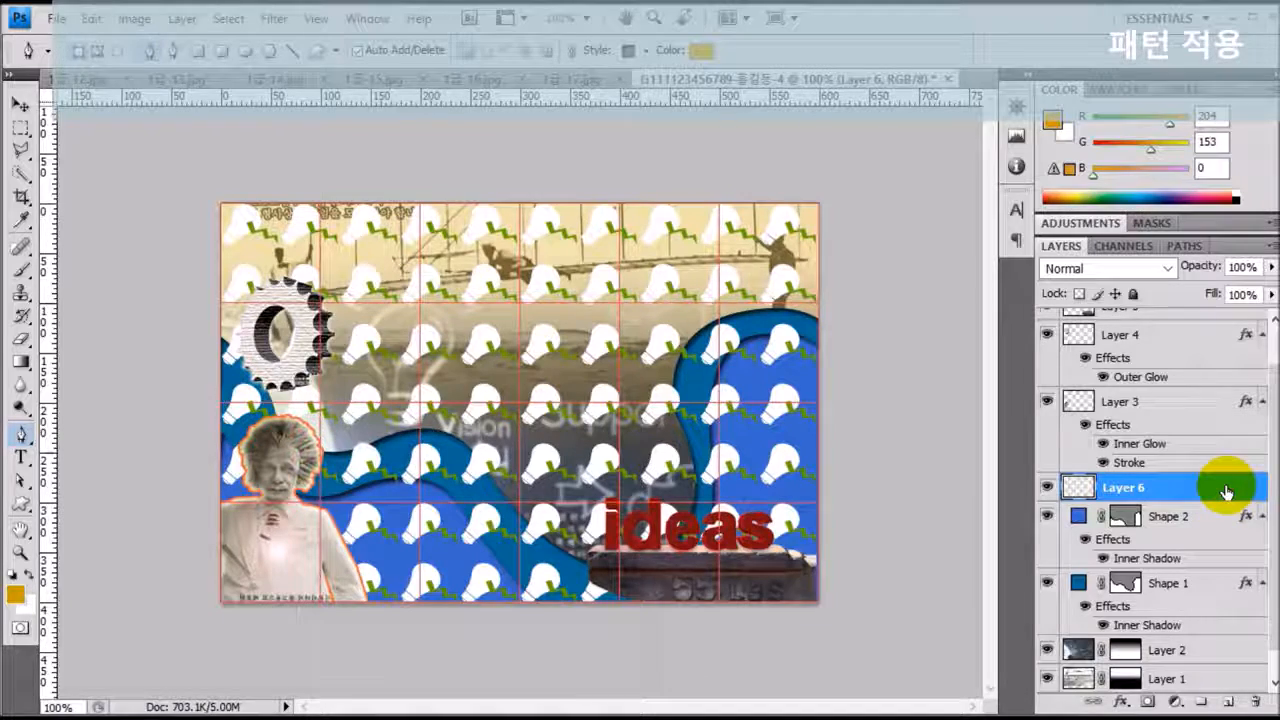
- Clip the light-bulb pattern layer to the Shape 2 wave with a clipping mask
right_click(1228, 491)
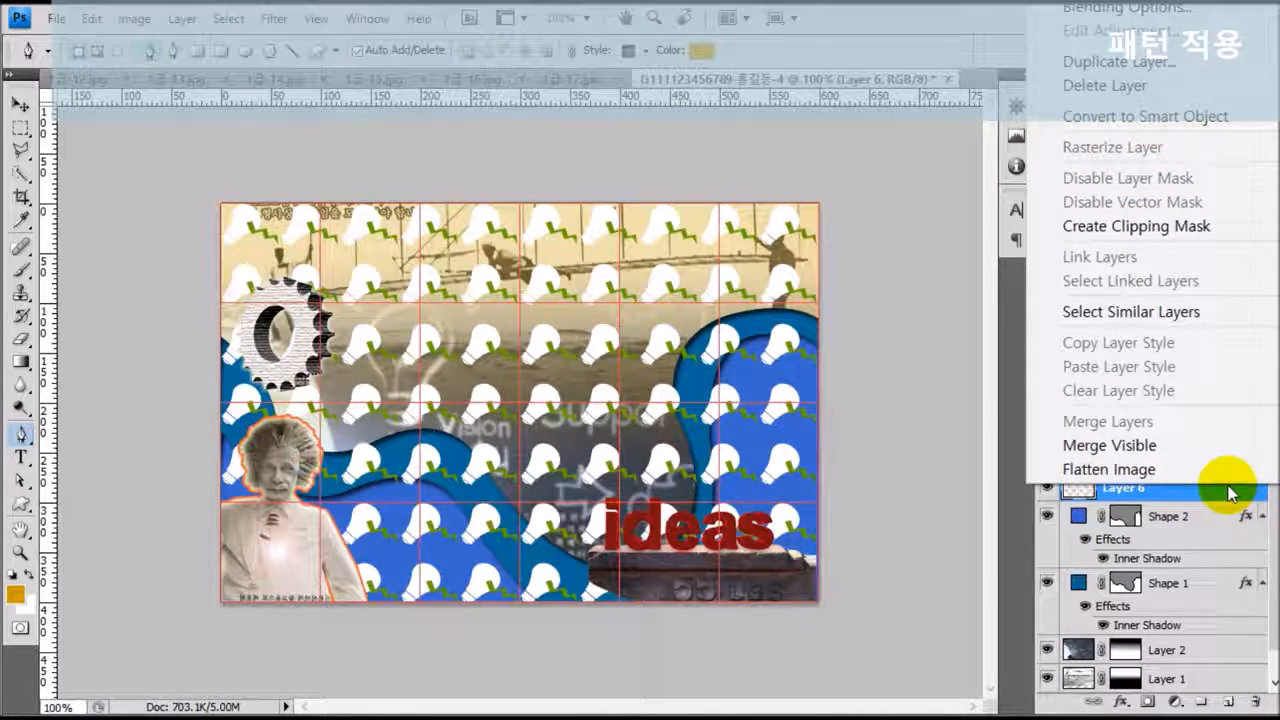
click(1158, 226)
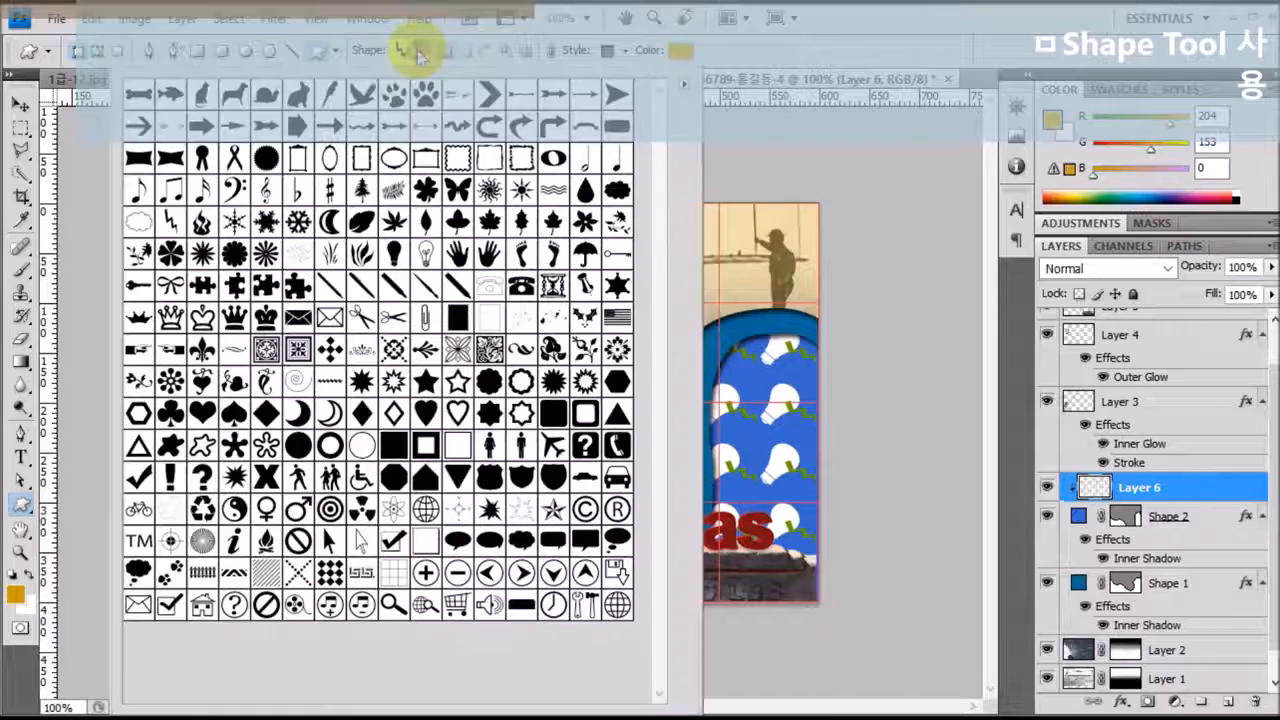
- Draw a small checked-box custom shape just above the gear, near the canvas's upper-left corner
click(420, 50)
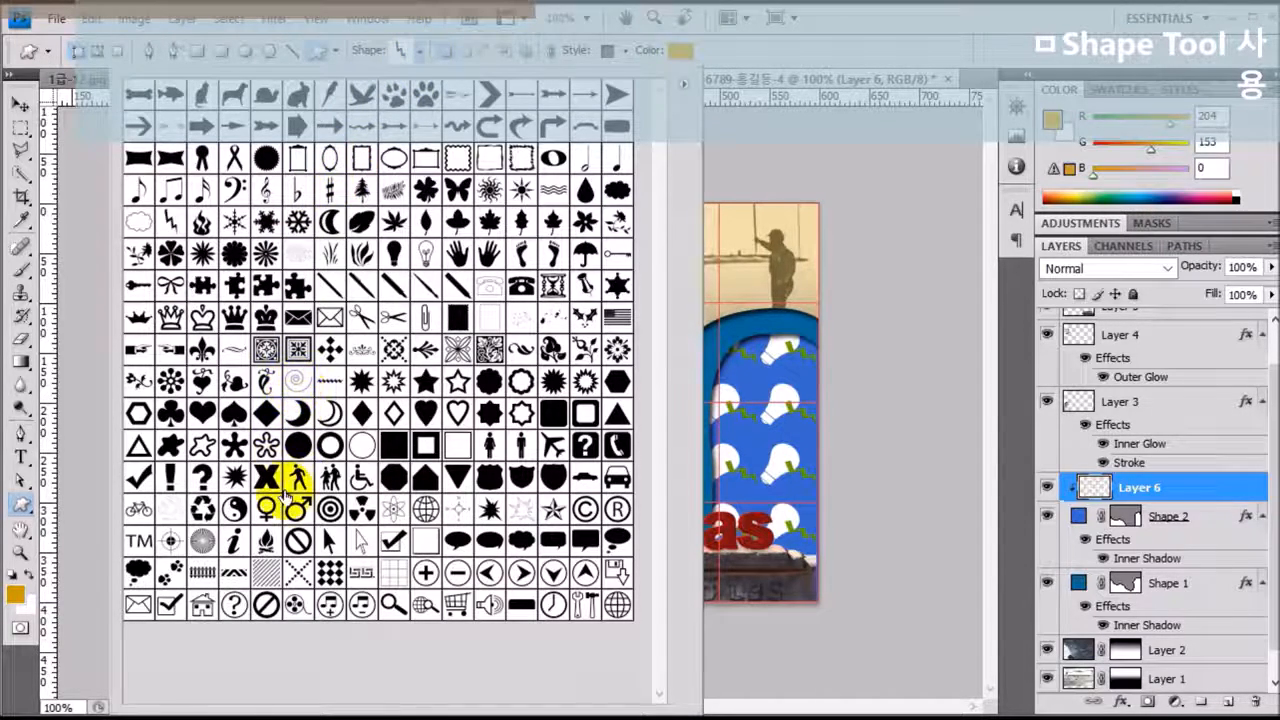
double_click(393, 541)
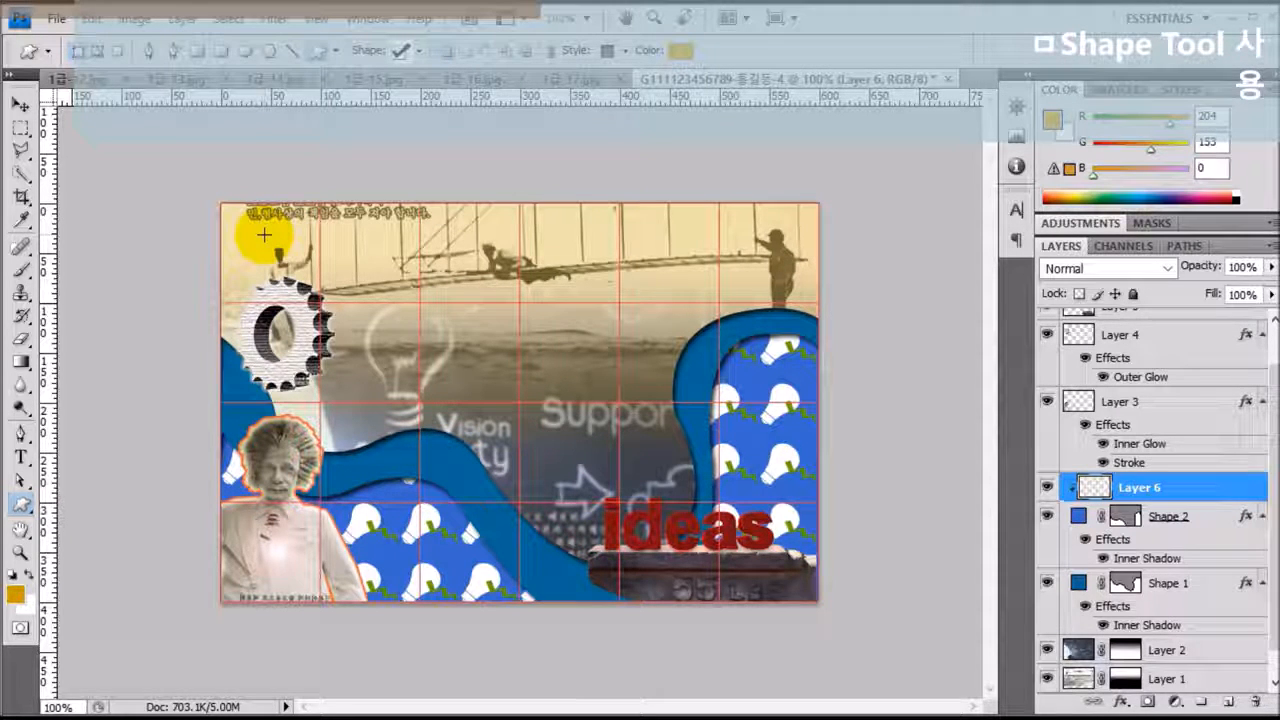
drag(263, 224, 308, 260)
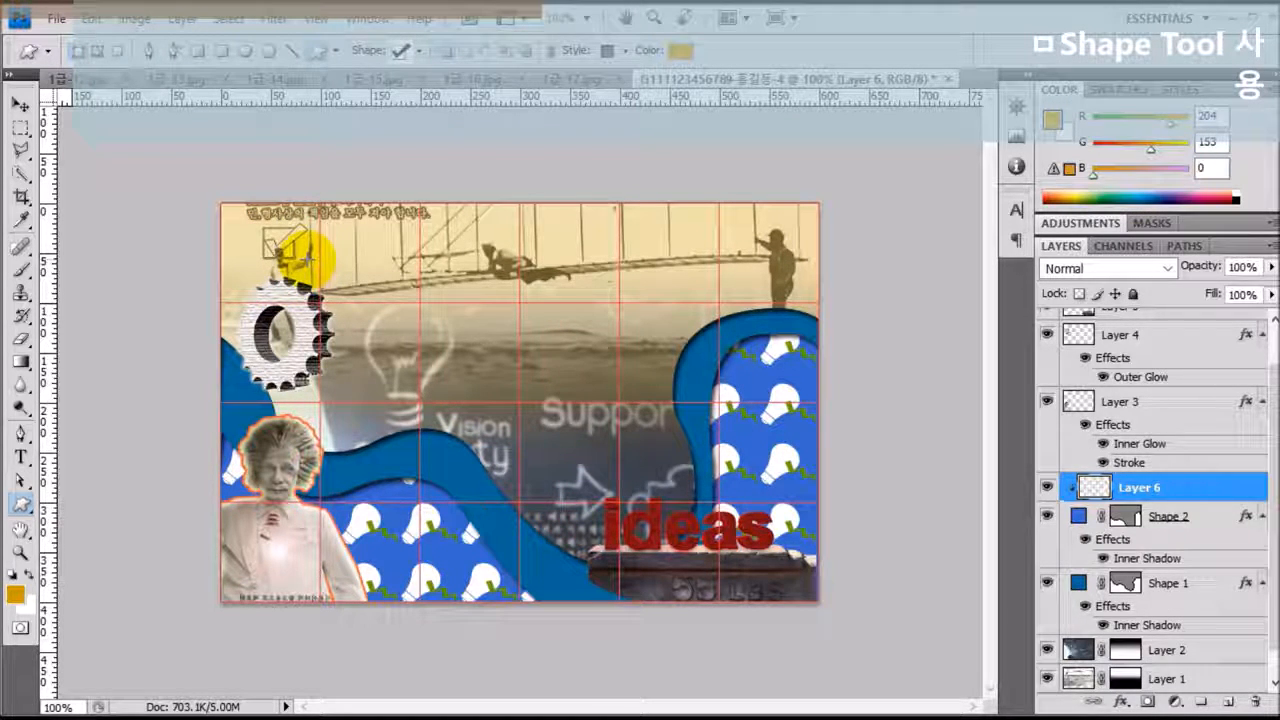
drag(306, 256, 308, 258)
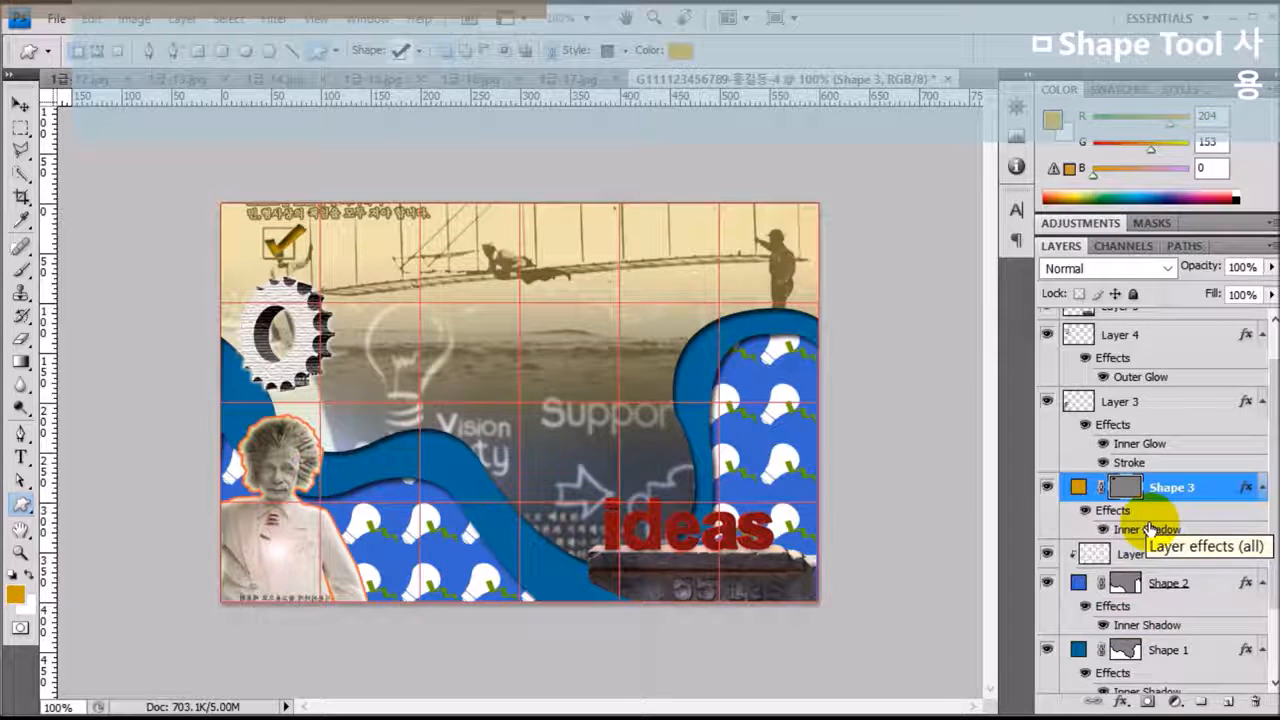
- Remove the preset style from the checked-box shape and set its fill color to 006699
click(625, 52)
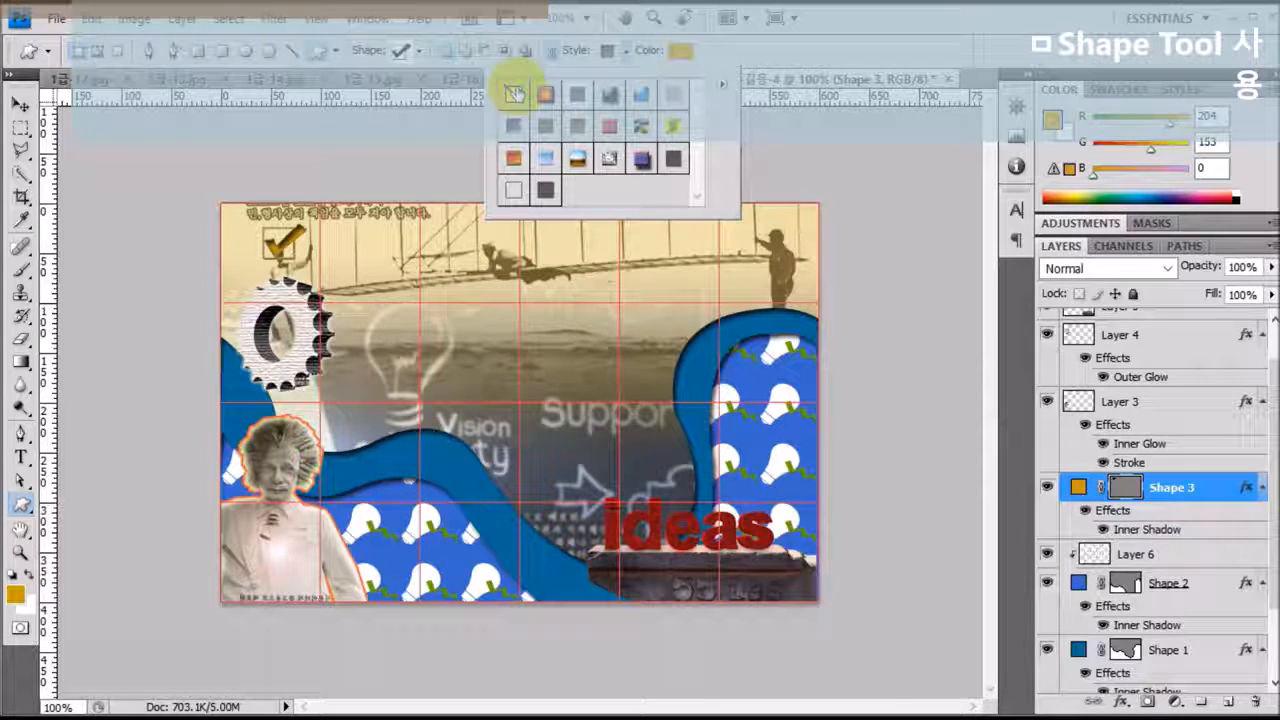
click(513, 93)
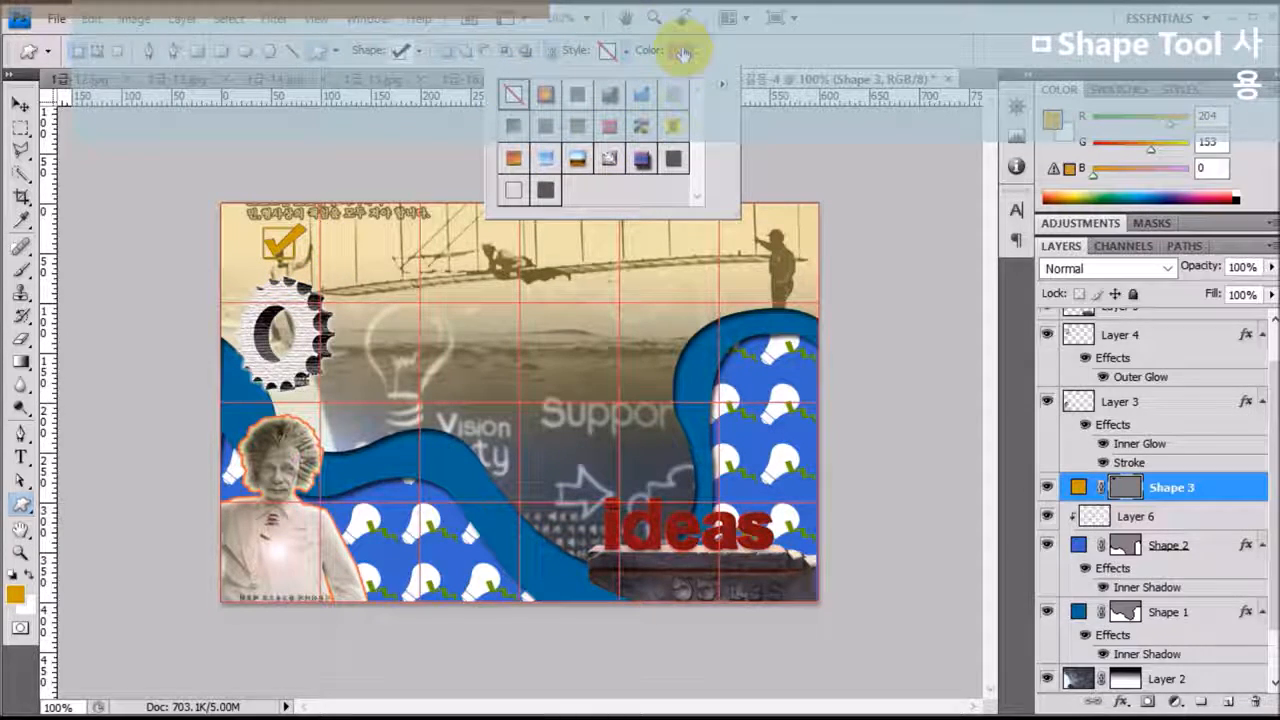
click(683, 52)
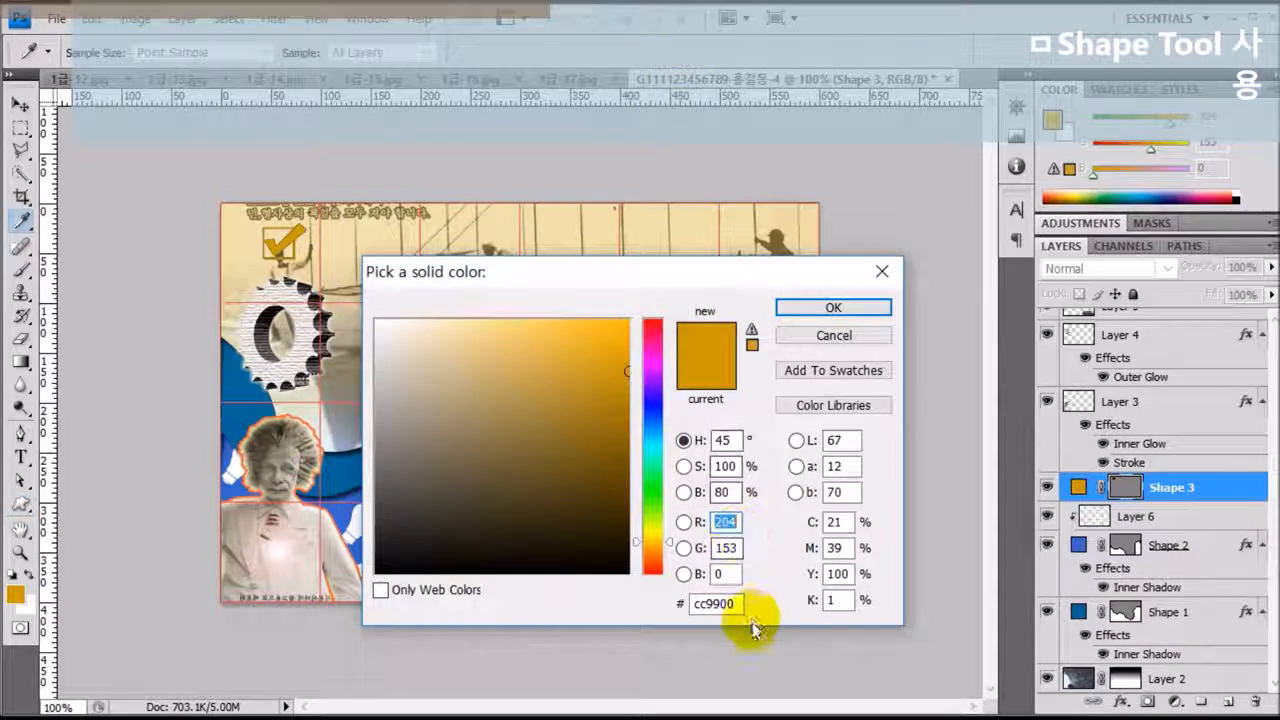
drag(737, 603, 645, 610)
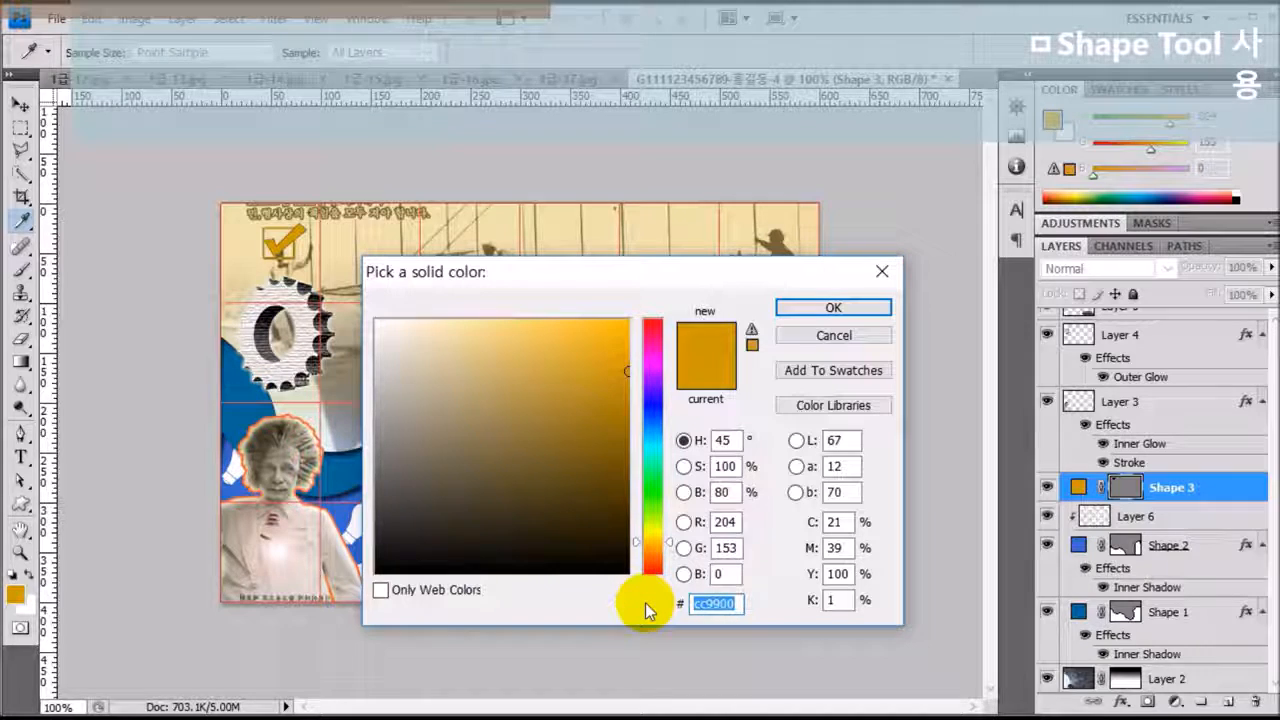
text(006699)
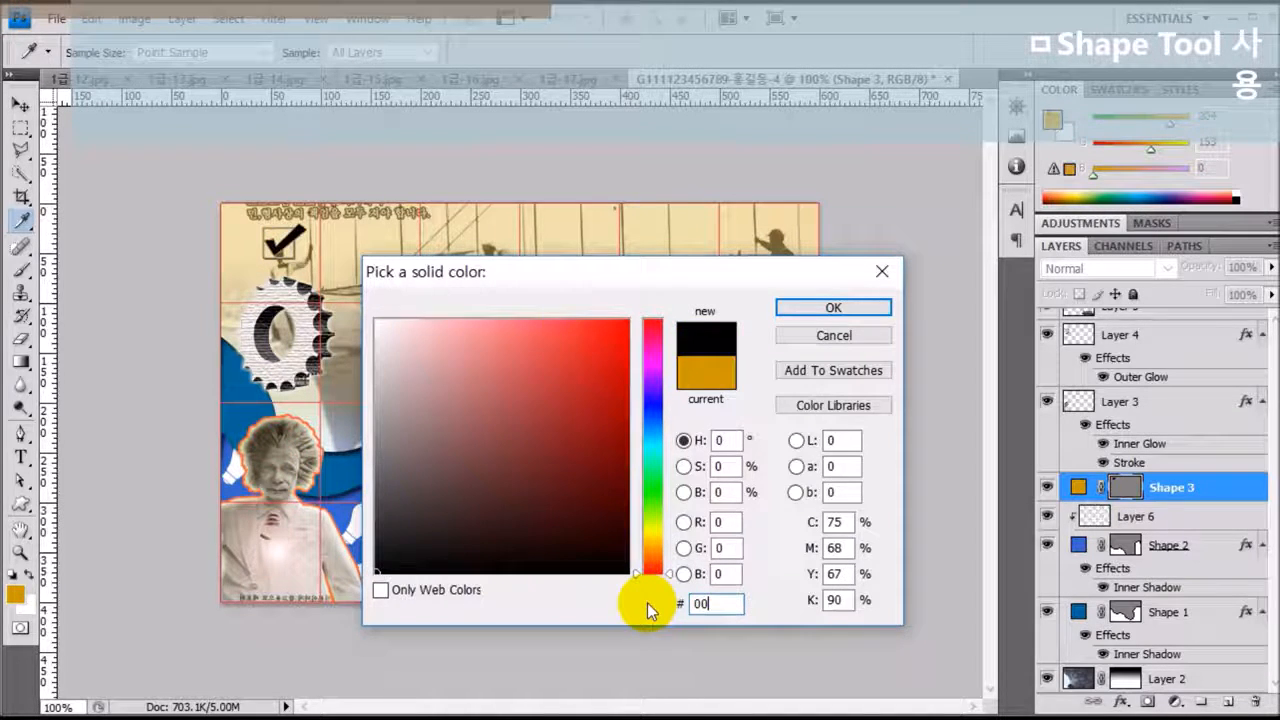
key(Return)
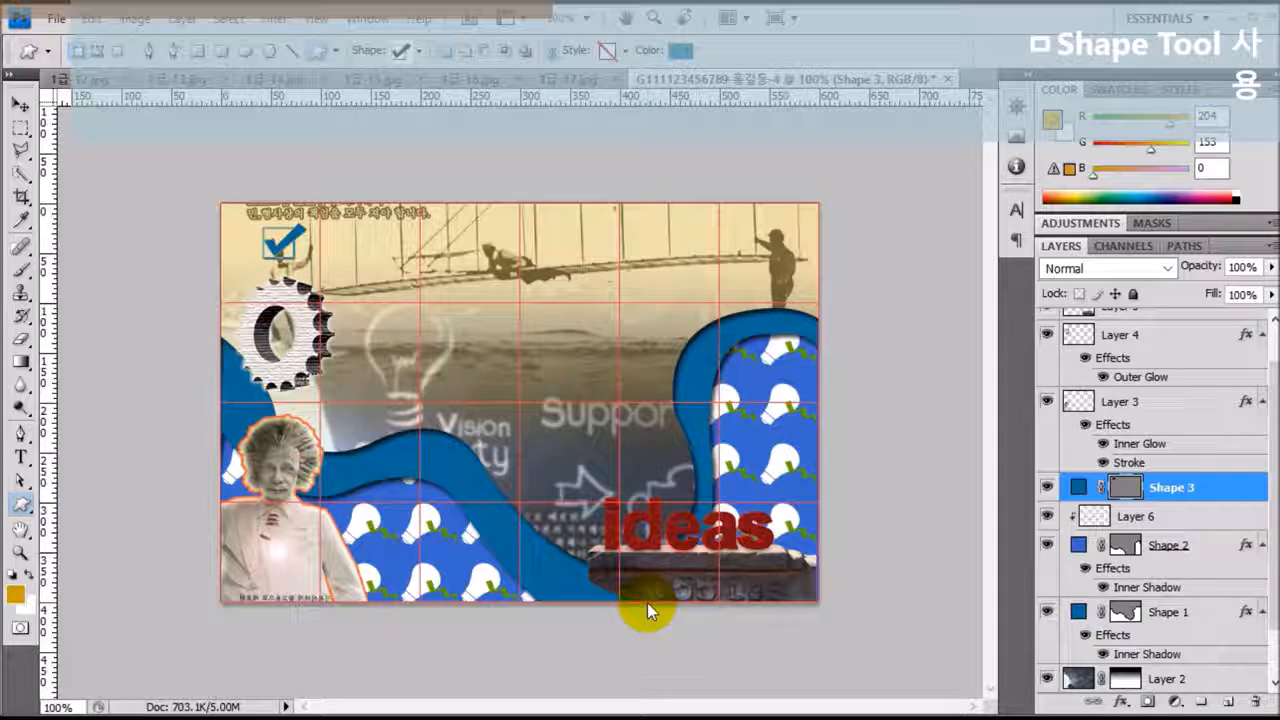
- Apply a Drop Shadow layer style to the checked-box shape, keeping the default settings
double_click(1235, 491)
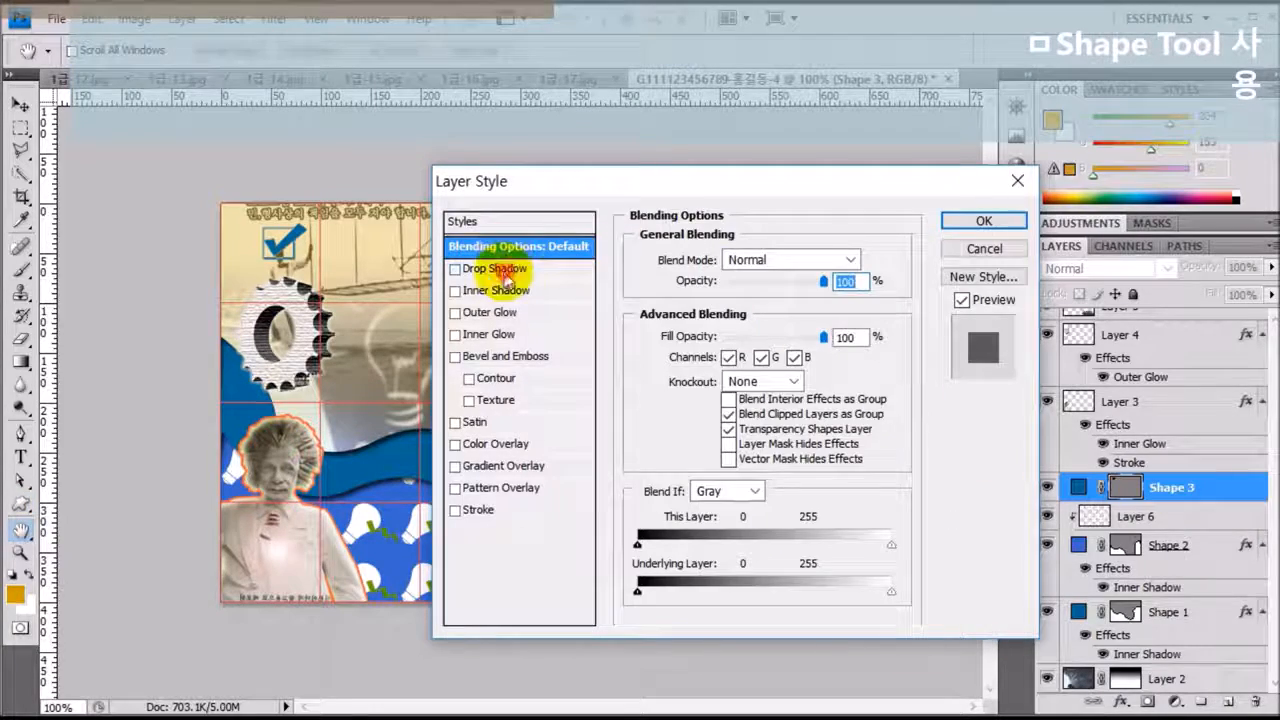
click(506, 274)
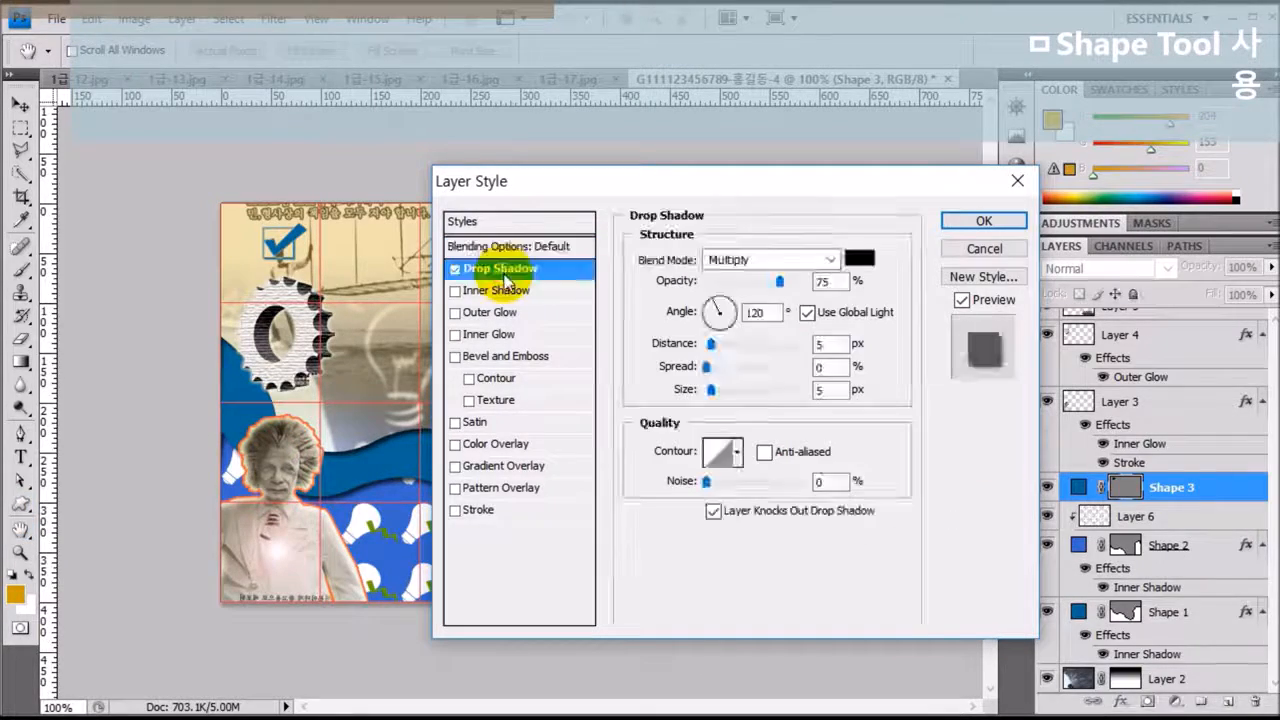
click(983, 221)
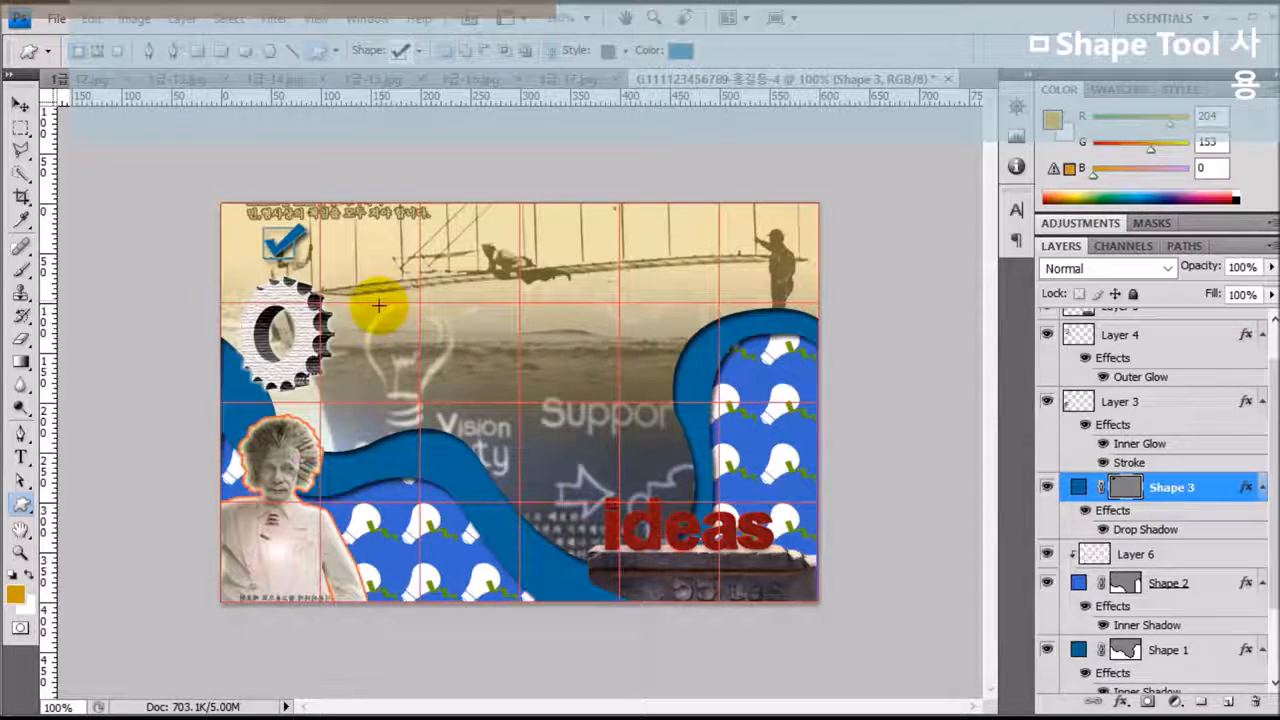
- Draw a small pointing-hand custom shape just right of the gear's upper edge and set its fill color to 99ccff
click(419, 52)
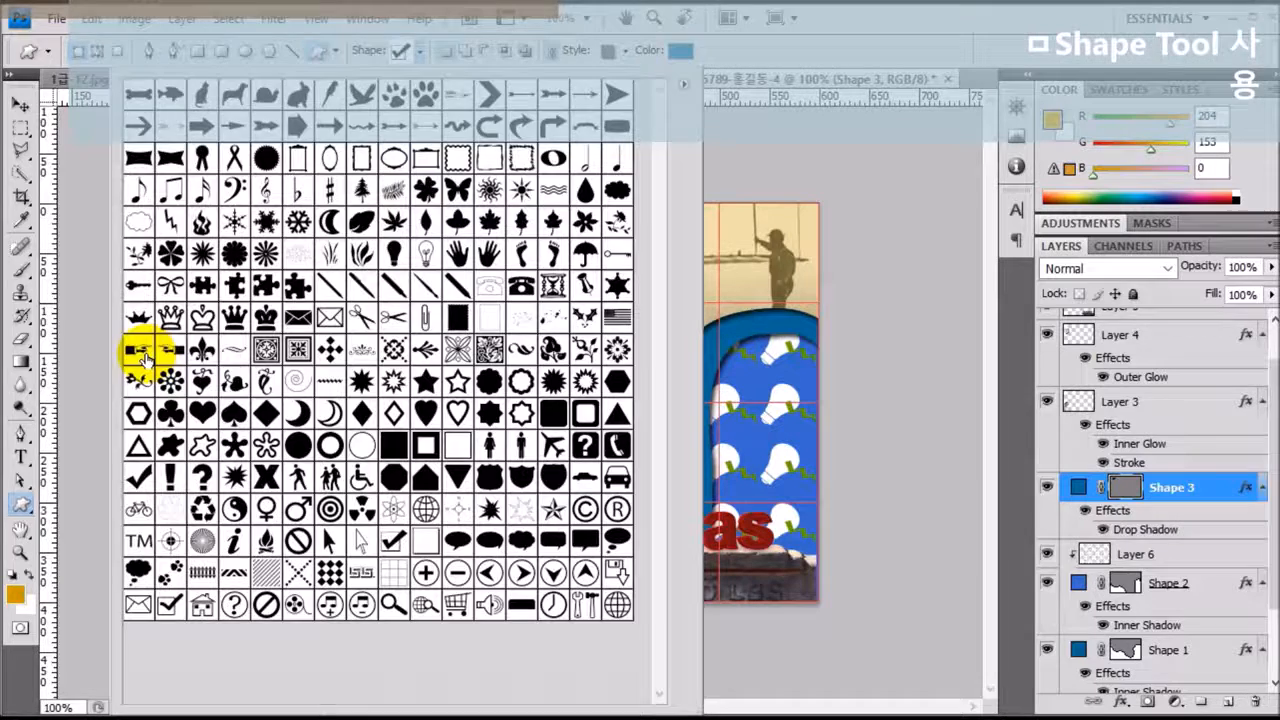
double_click(139, 350)
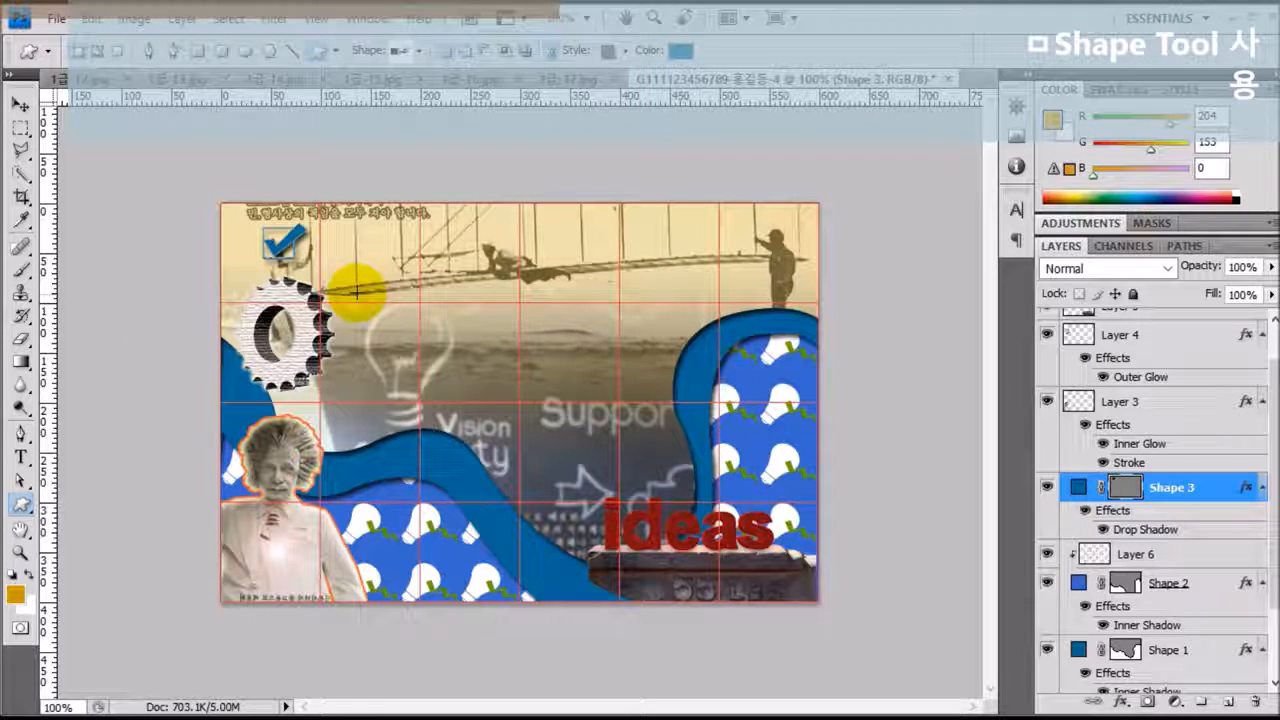
drag(355, 293, 390, 311)
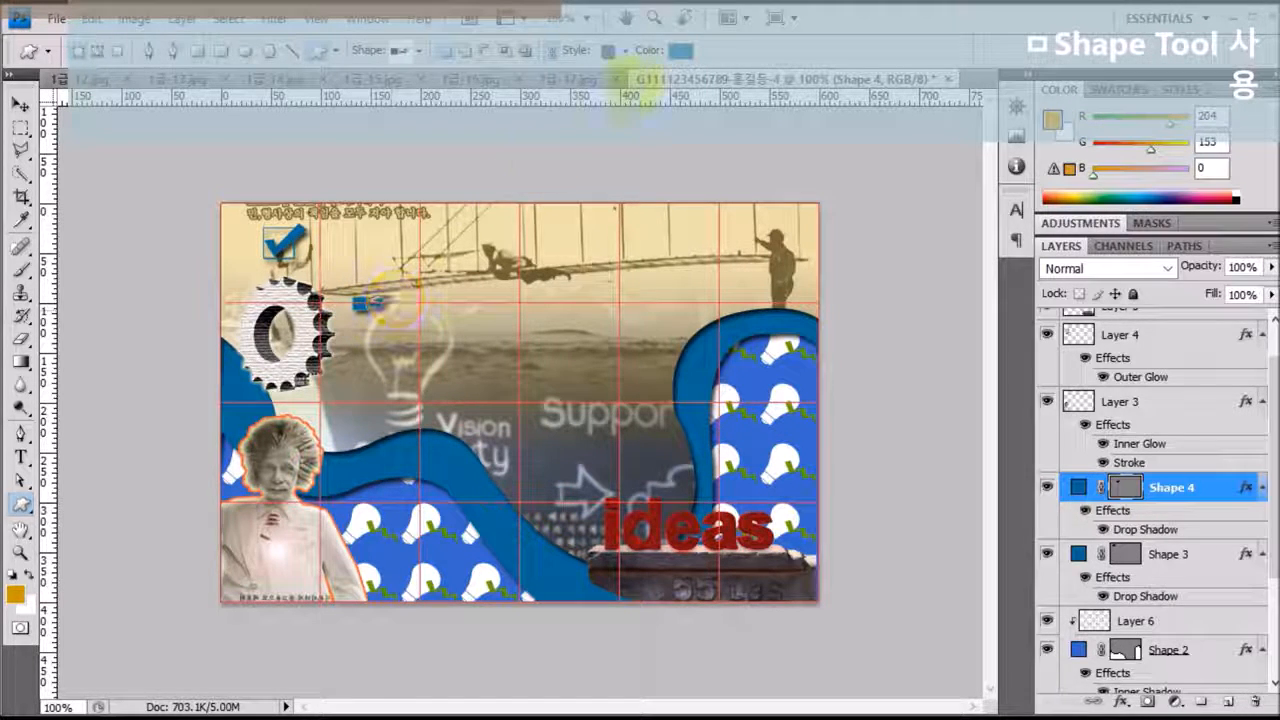
click(679, 52)
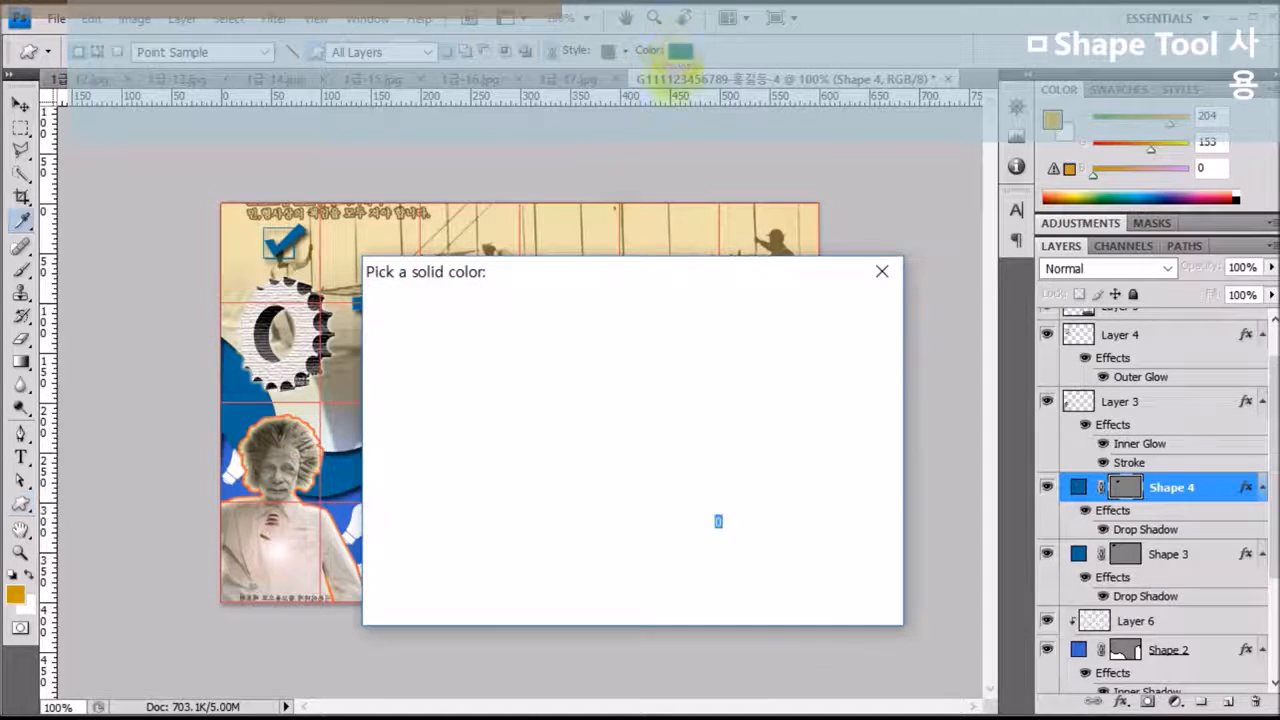
click(740, 604)
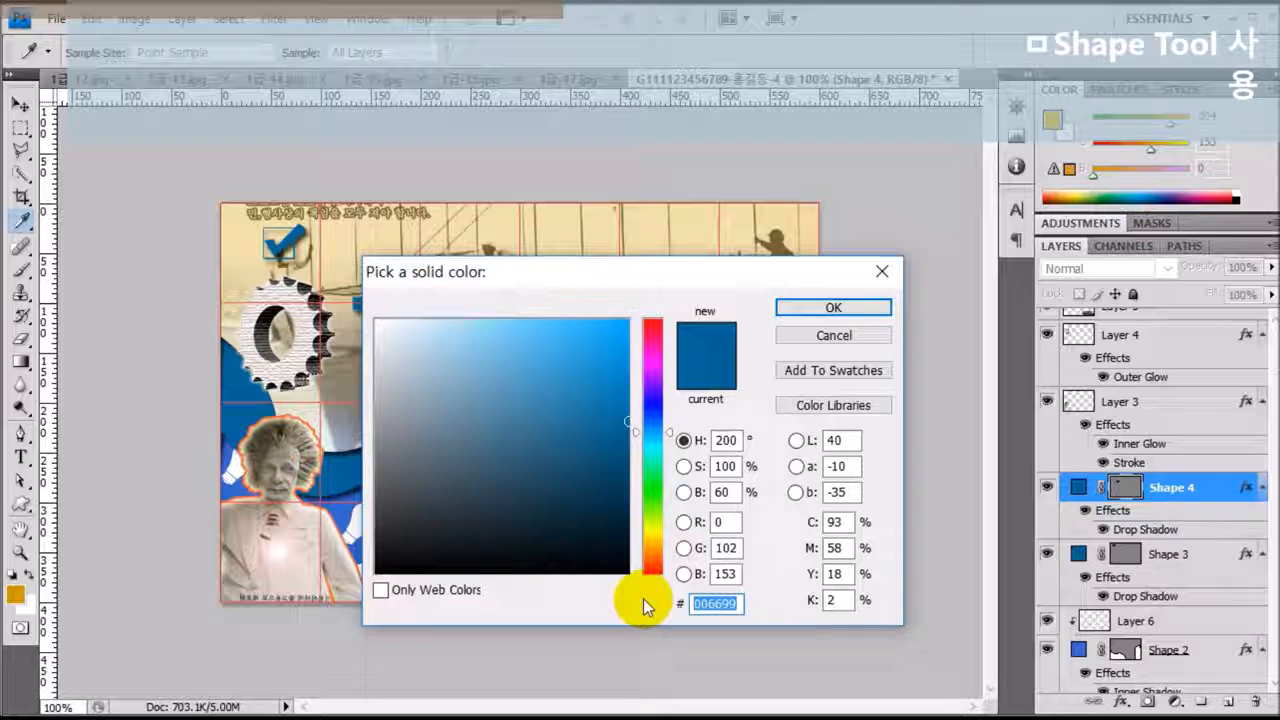
text(99ccff)
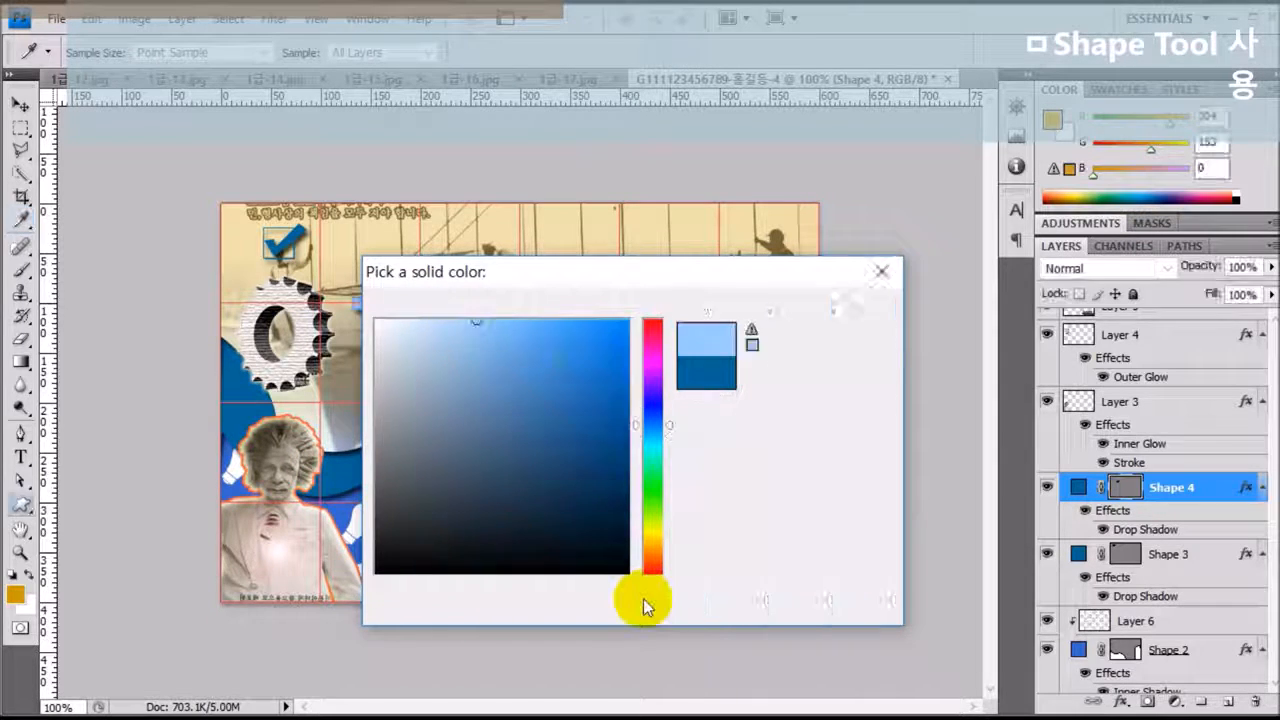
key(Return)
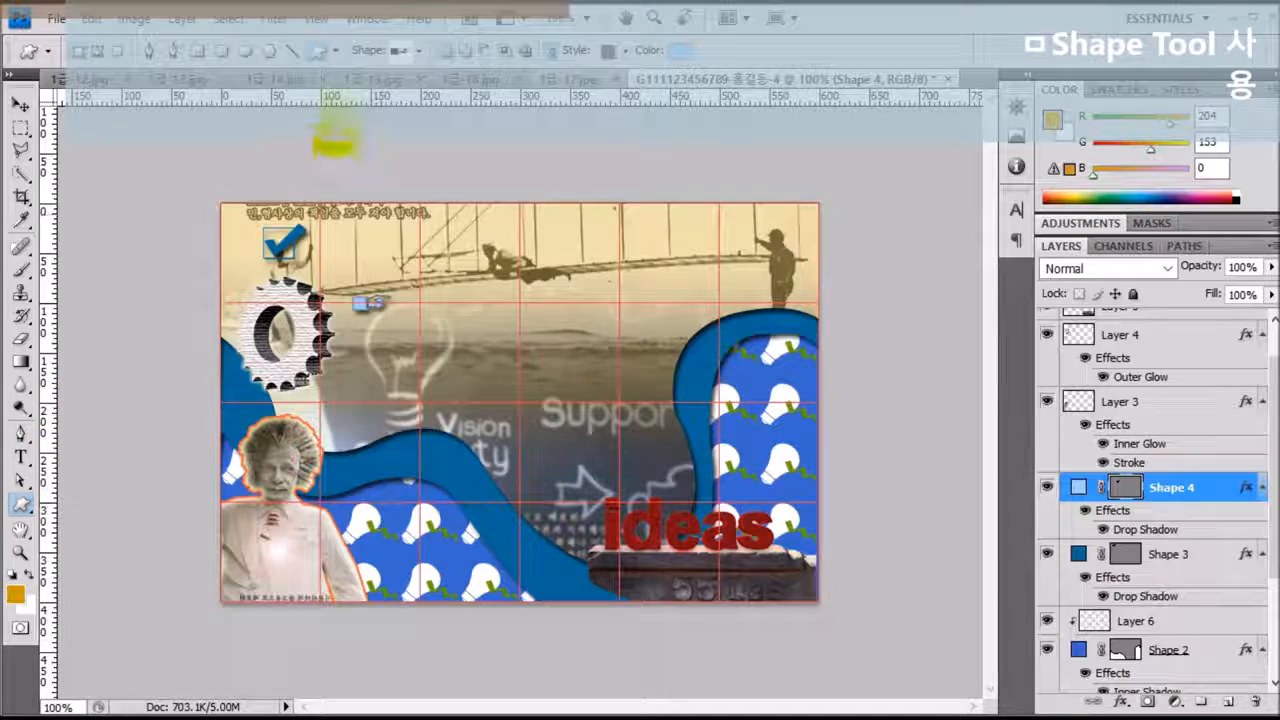
- Draw a wide, rough-edged bar custom shape across the crest of the waves near the canvas's right edge
click(421, 52)
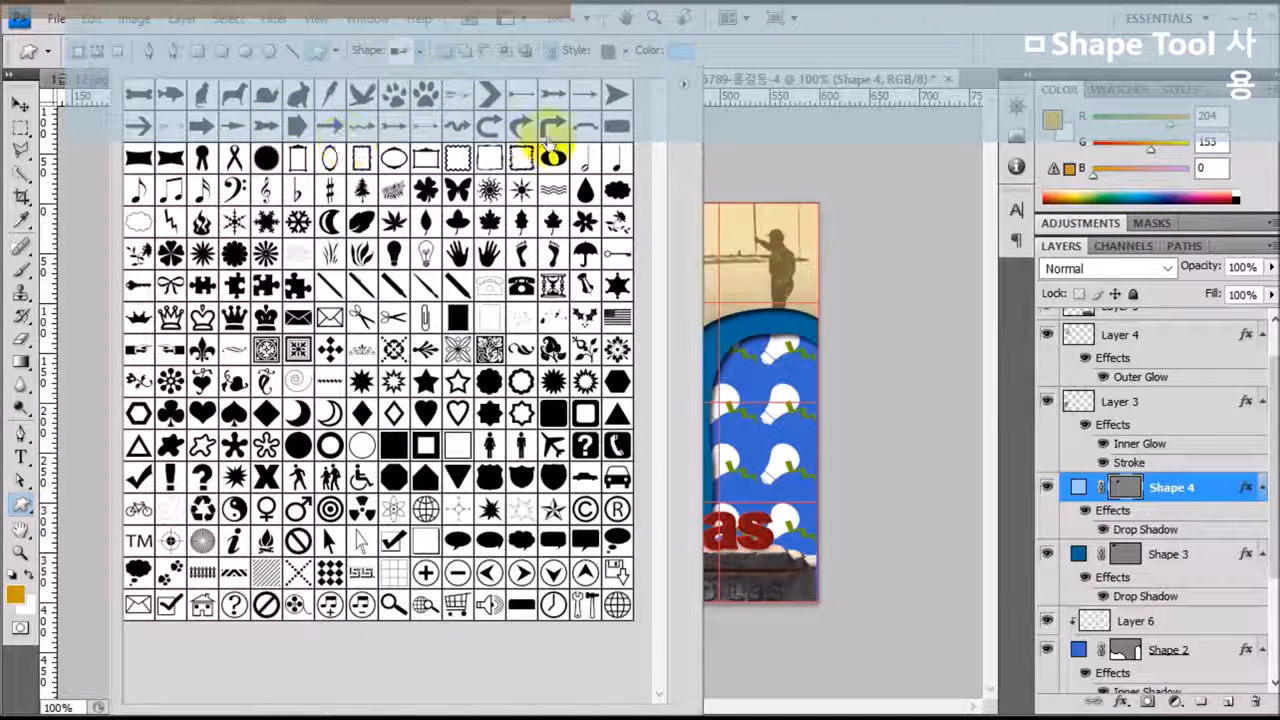
double_click(612, 127)
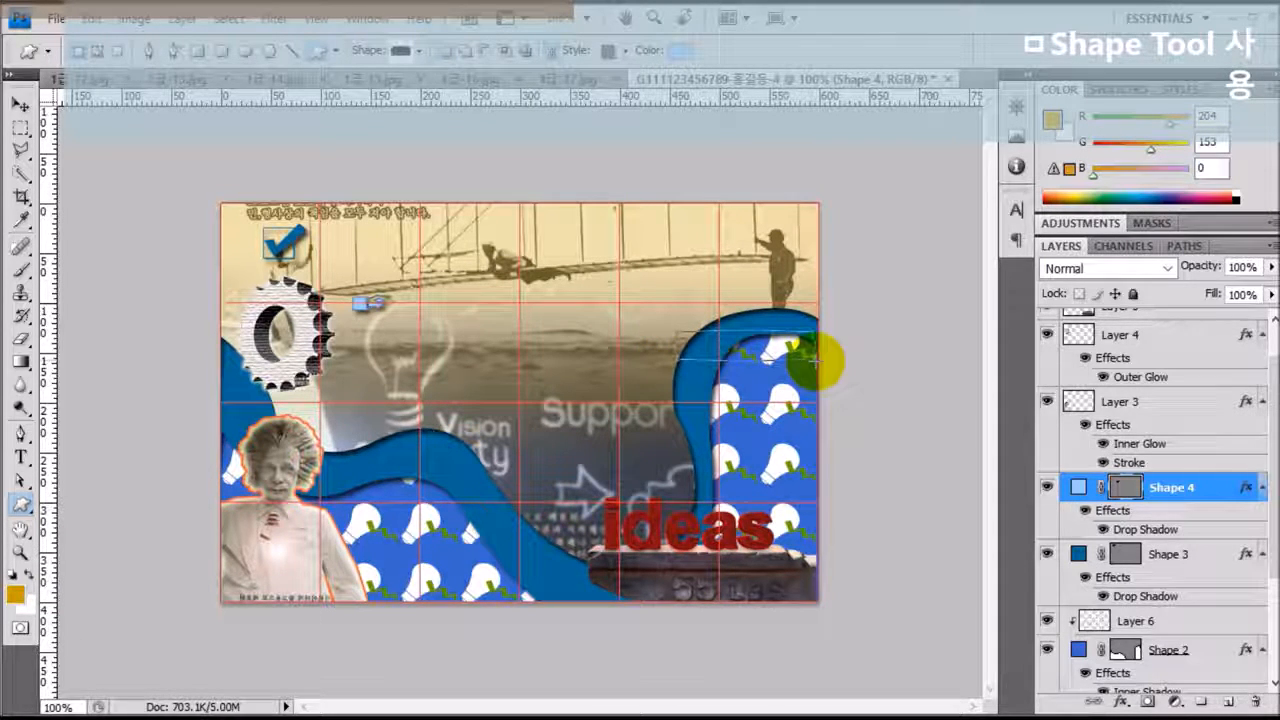
drag(675, 331, 812, 361)
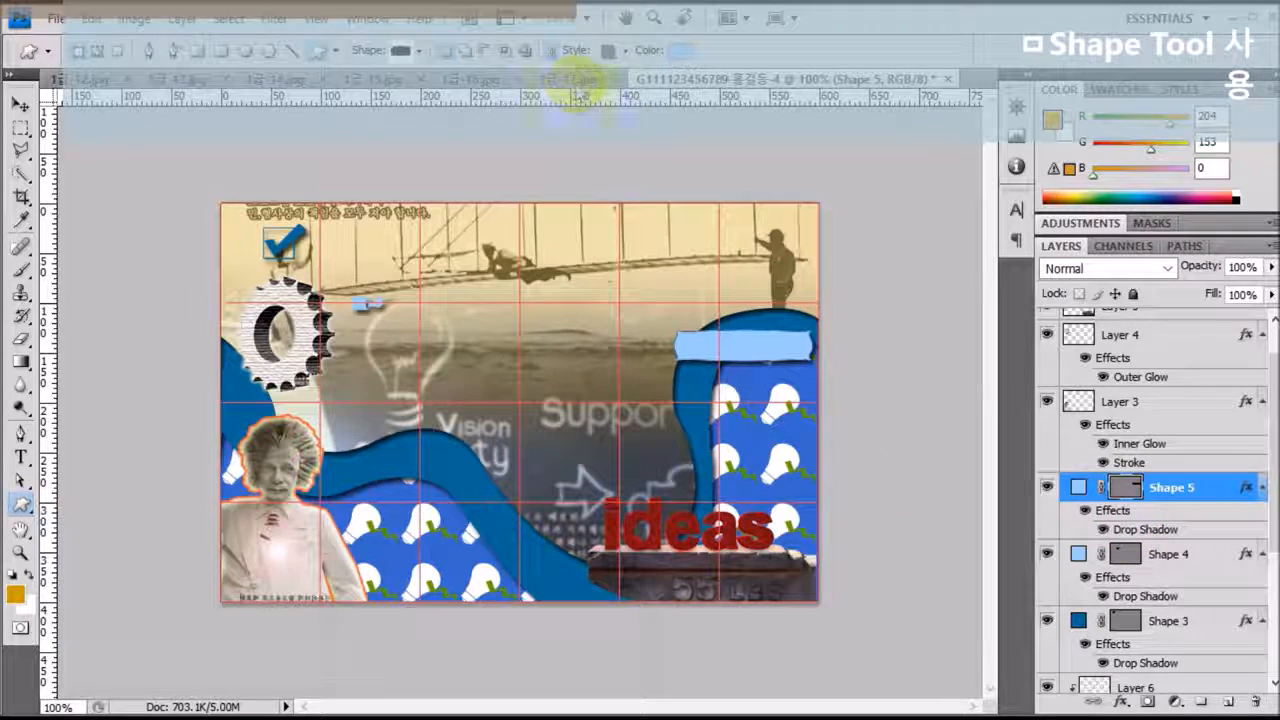
- Remove the preset layer style from the rough-edged bar shape on the wave crest
click(613, 54)
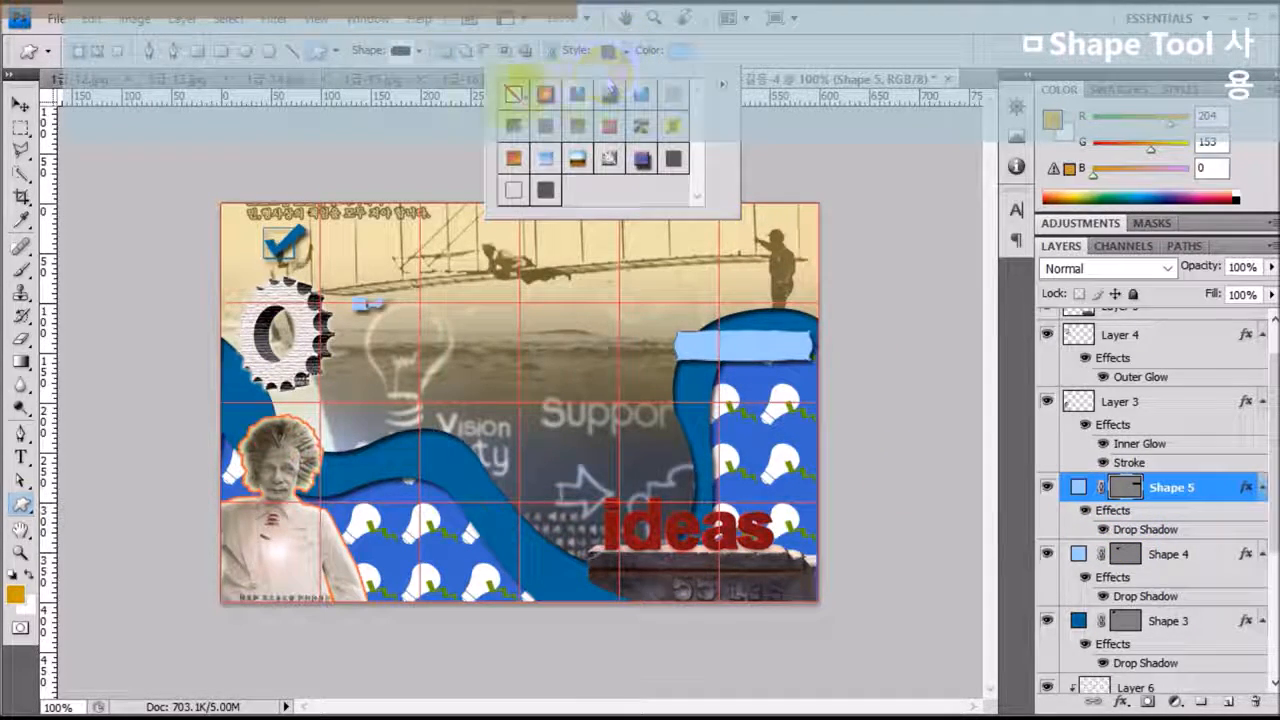
click(513, 94)
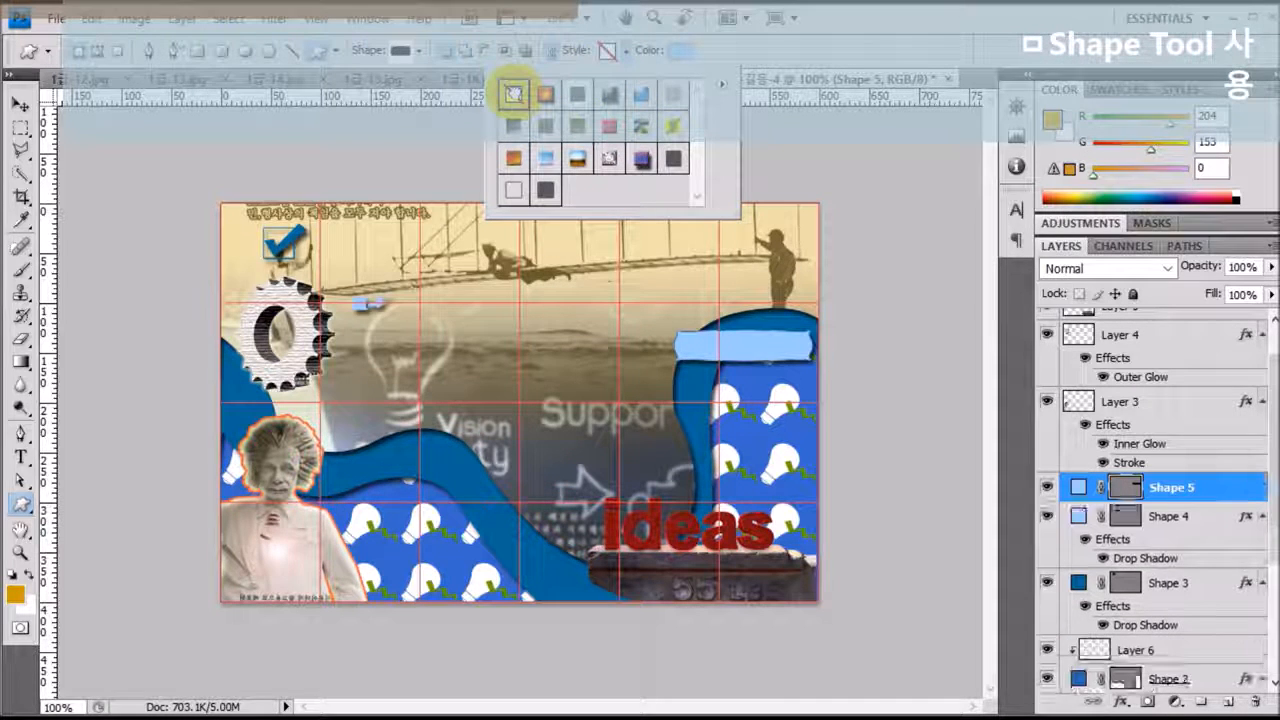
double_click(515, 97)
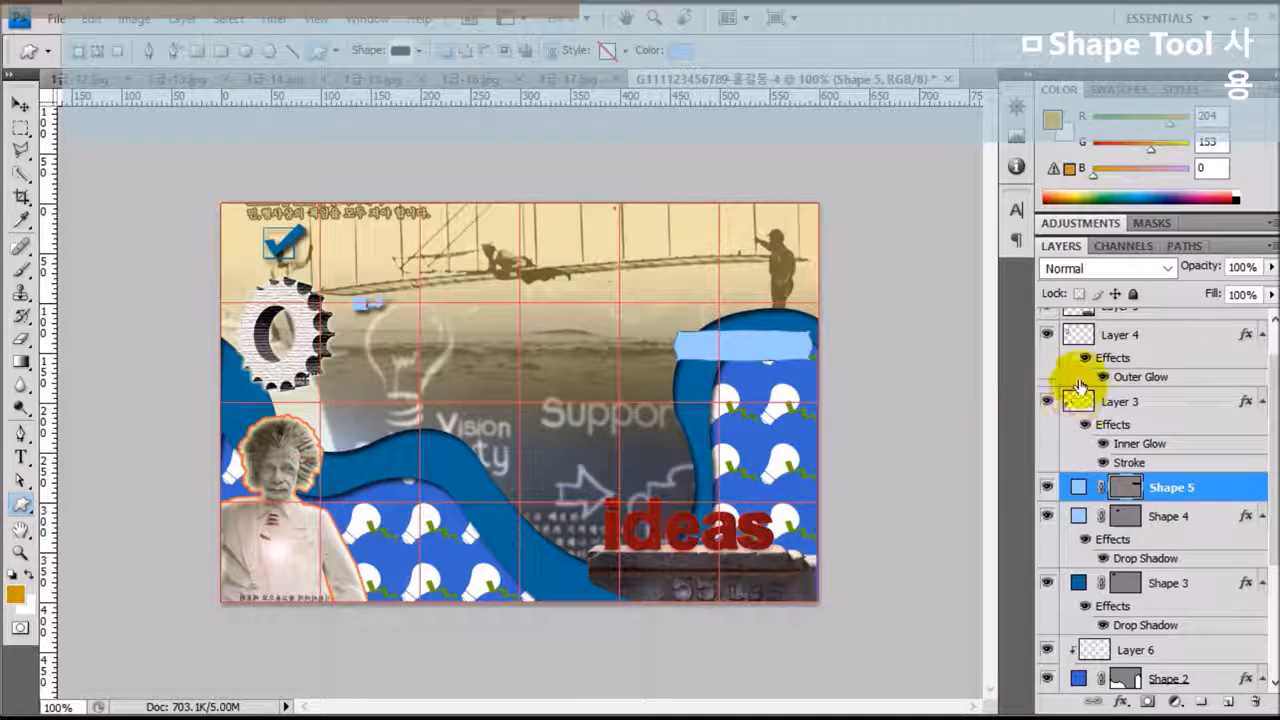
- Add a Gradient Overlay to the bar shape and set the gradient's starting color stop to ffcc66
double_click(1230, 492)
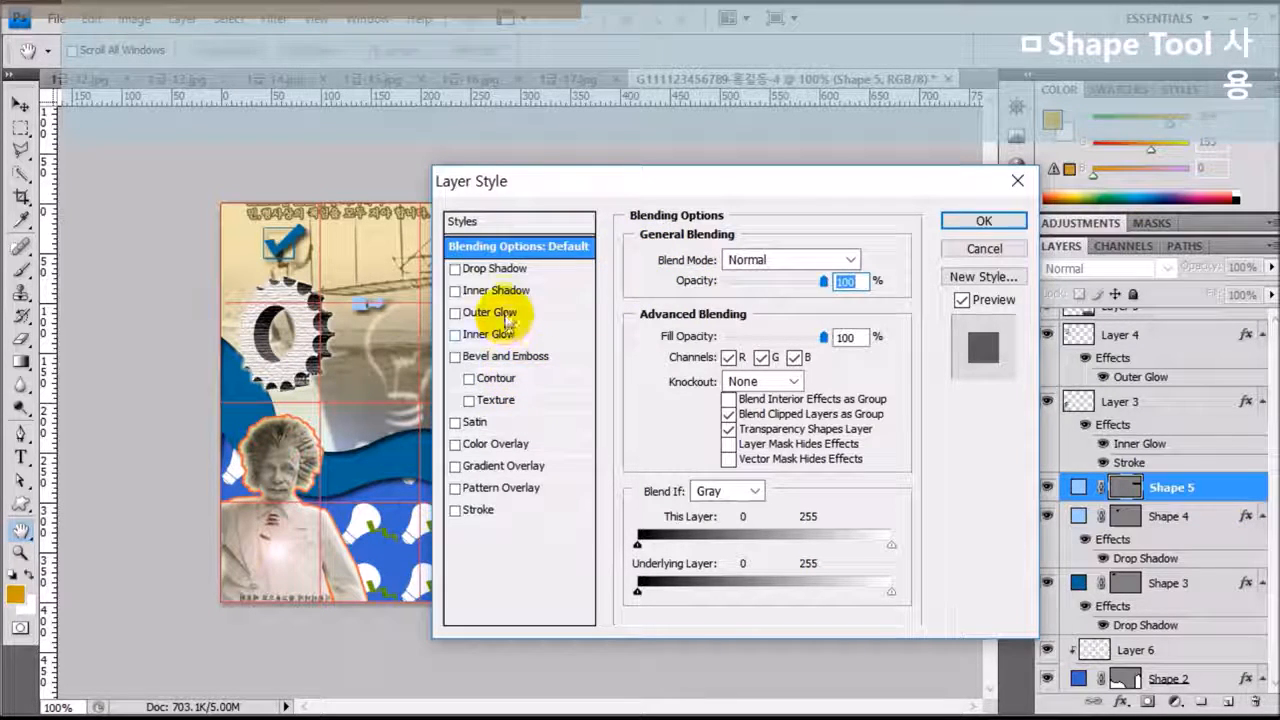
click(505, 468)
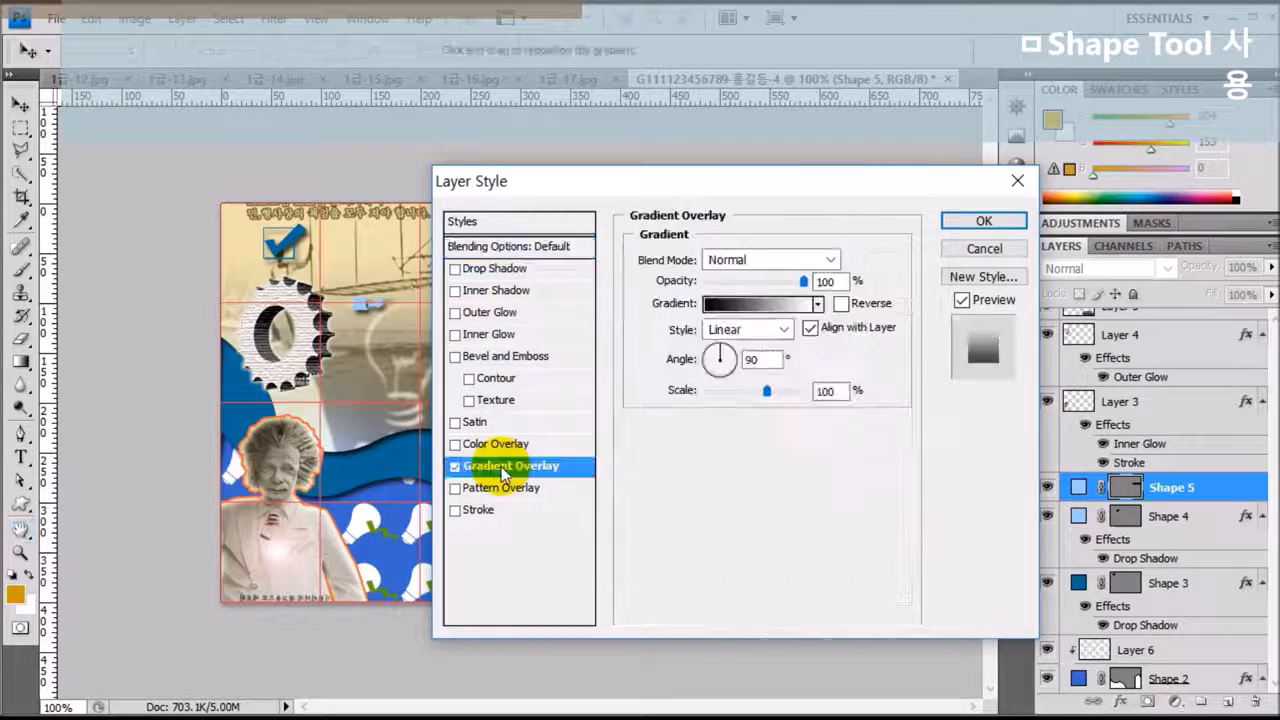
click(757, 305)
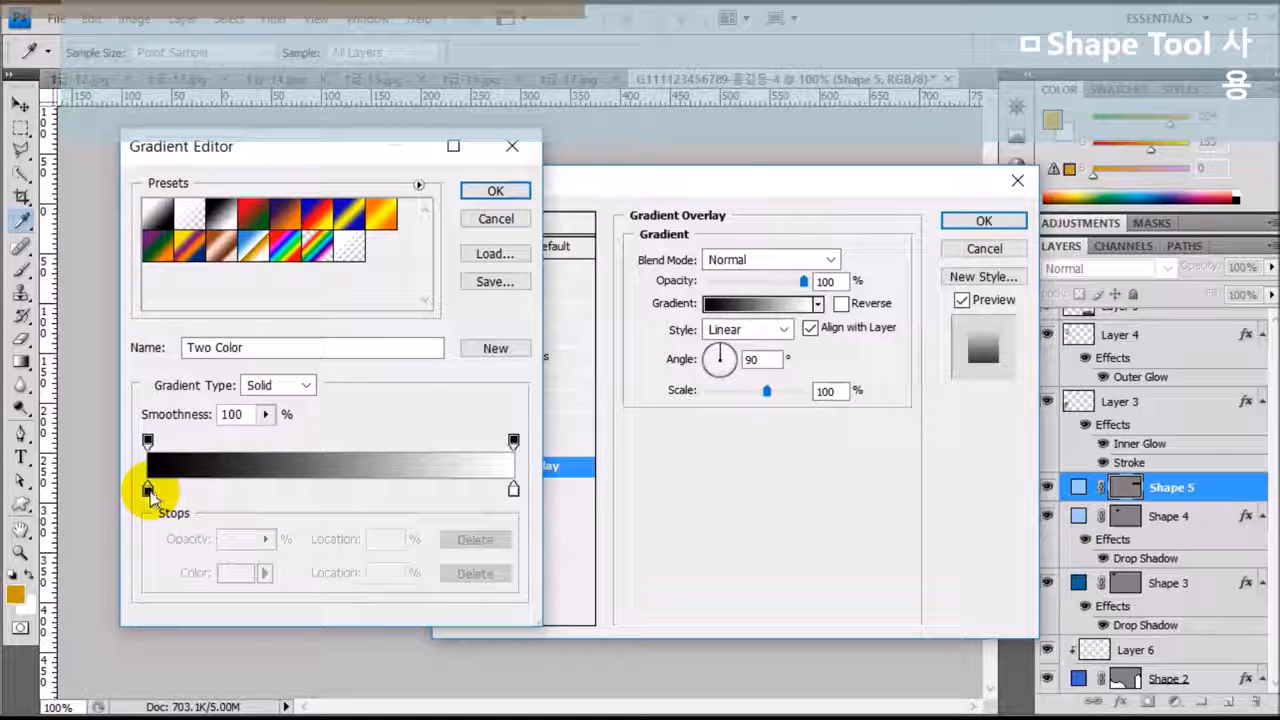
click(148, 490)
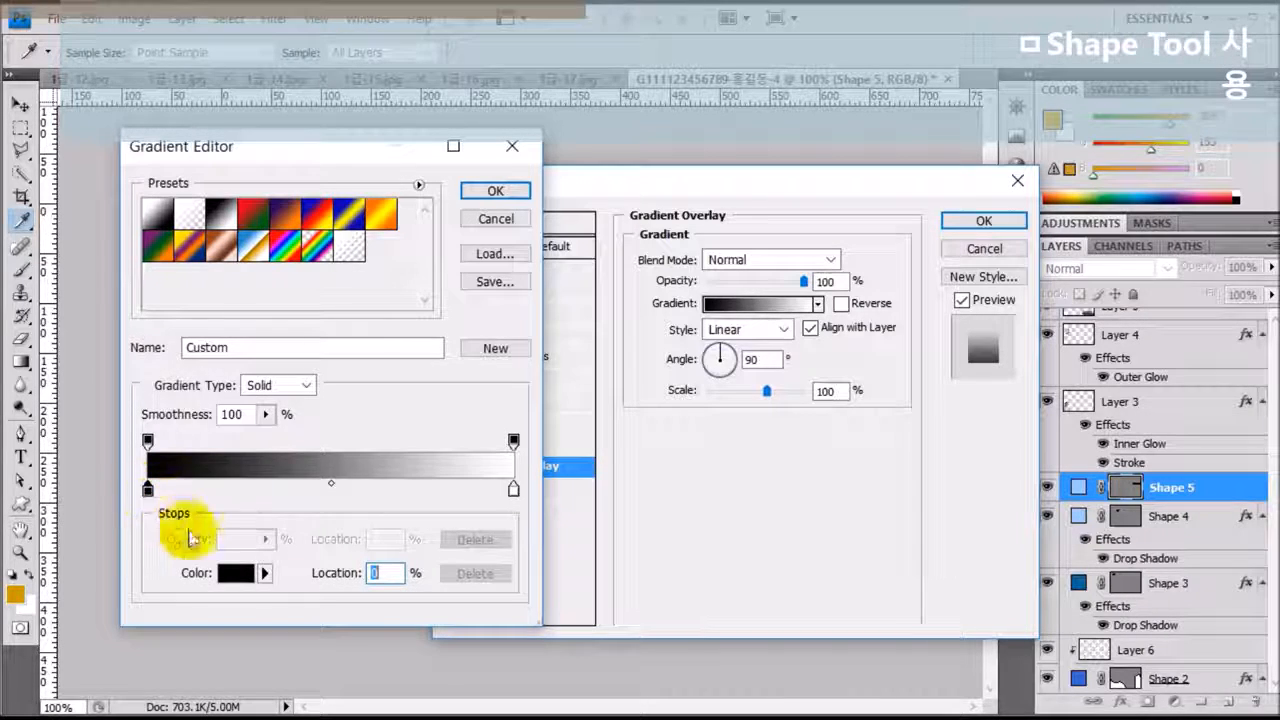
click(235, 580)
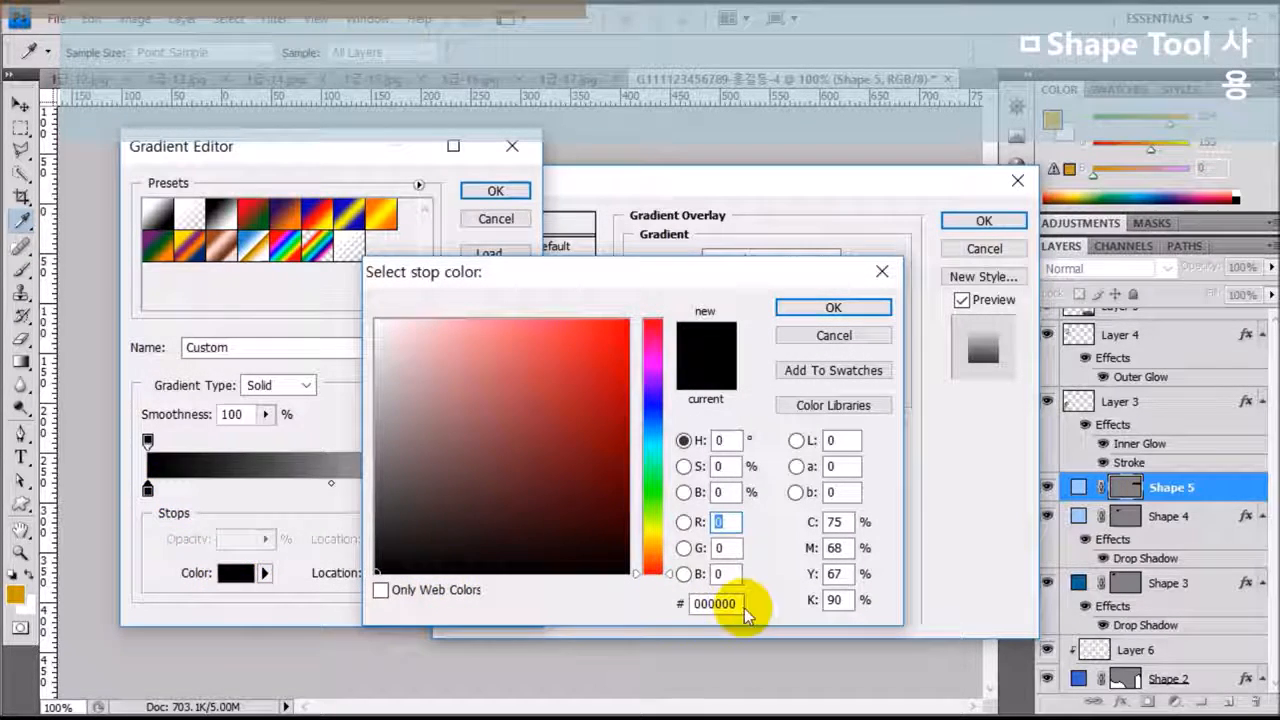
click(710, 603)
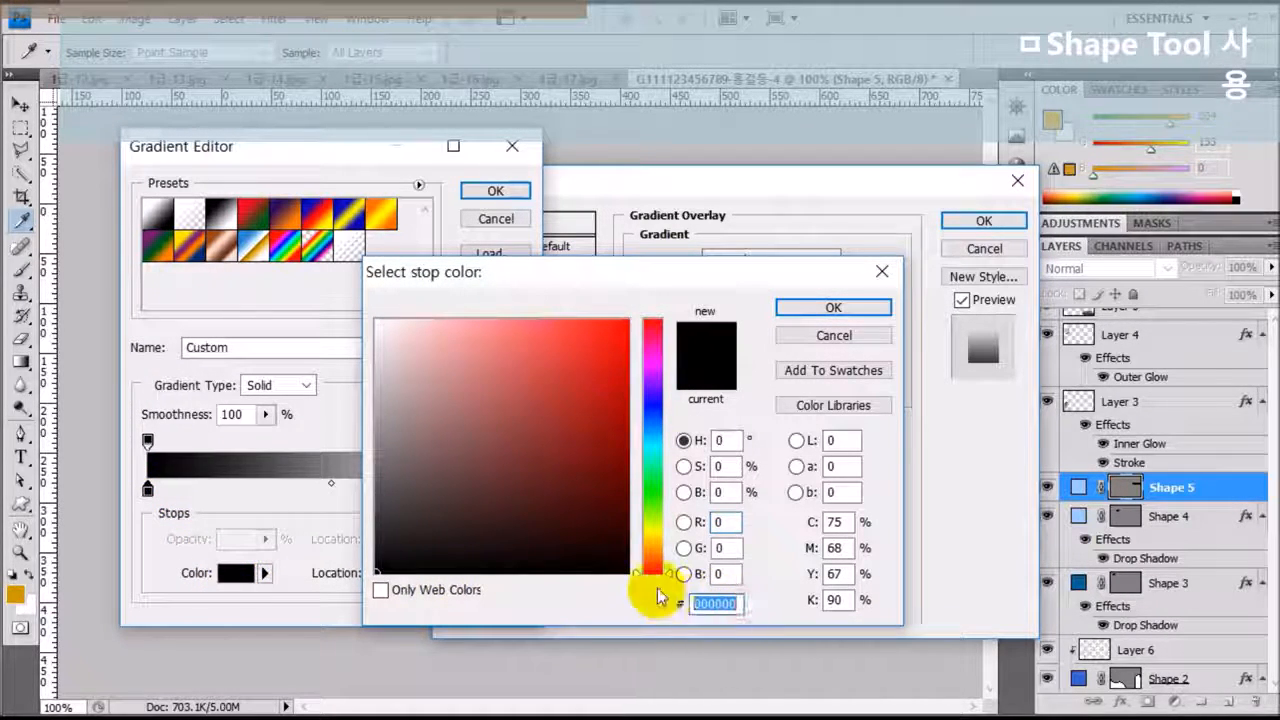
text(ffcc66)
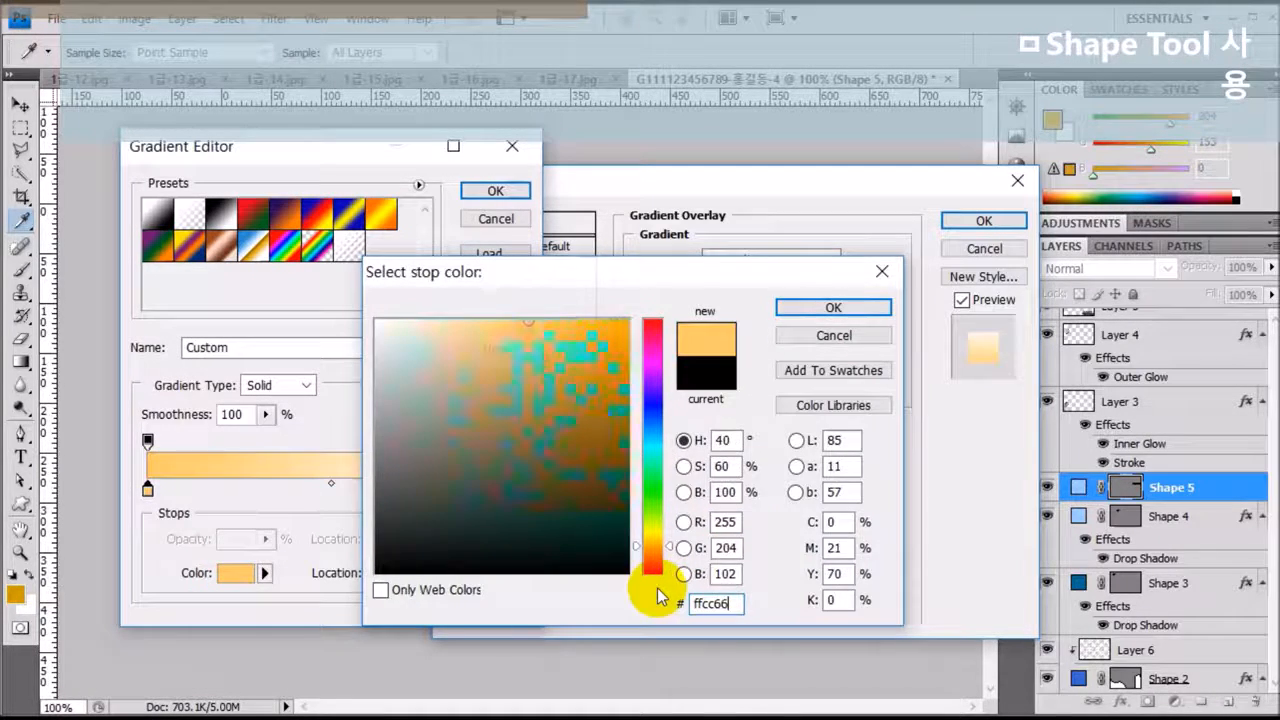
key(Return)
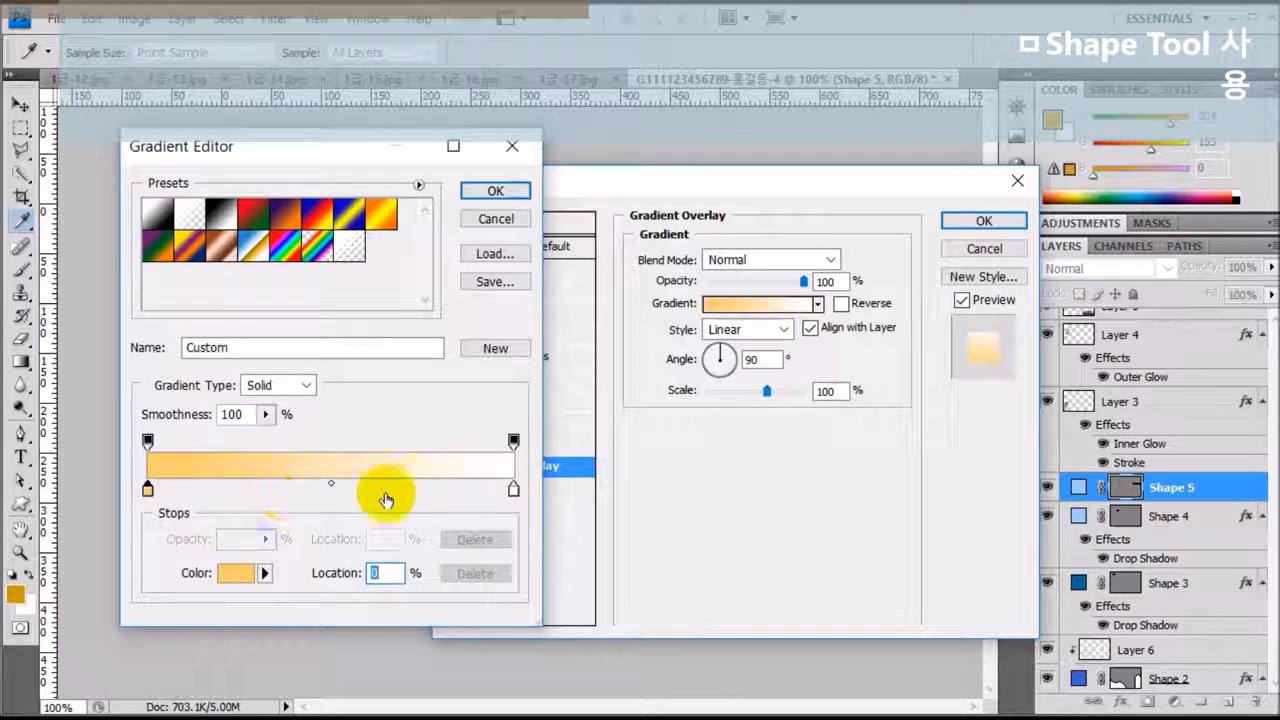
- Add a color stop at the 30% location of the gradient and set its color to ffffff
click(257, 489)
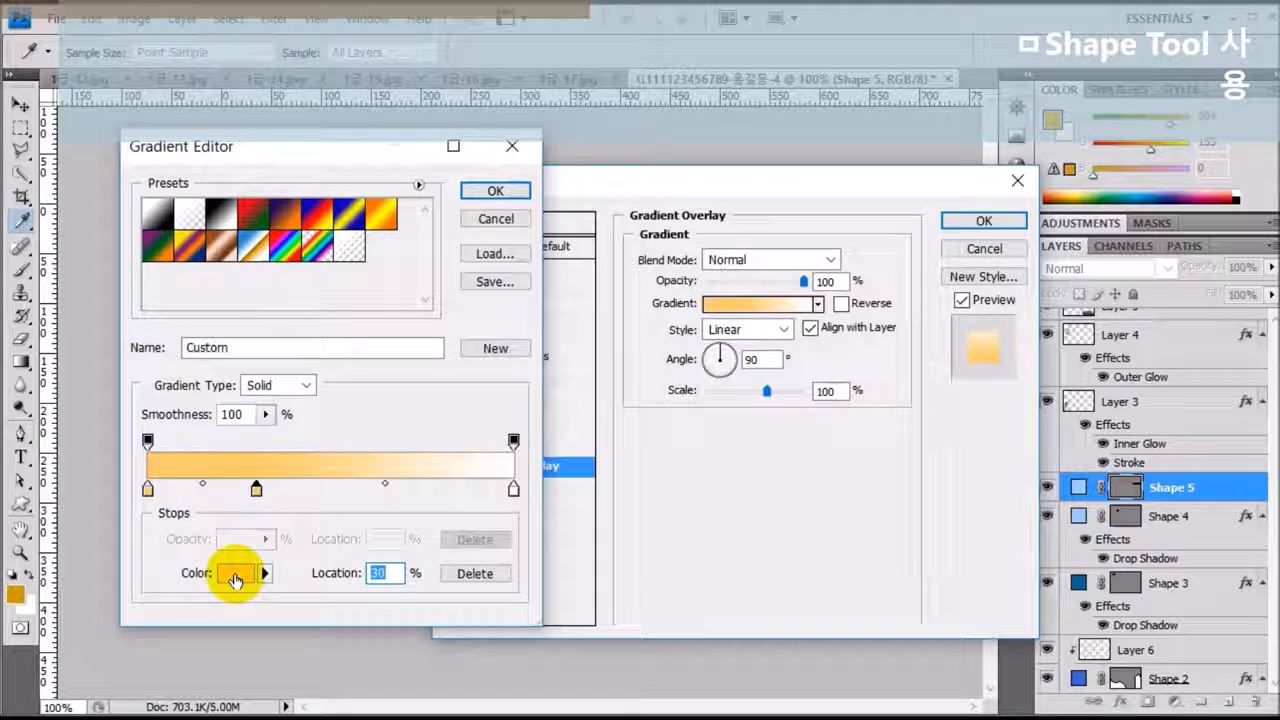
click(234, 576)
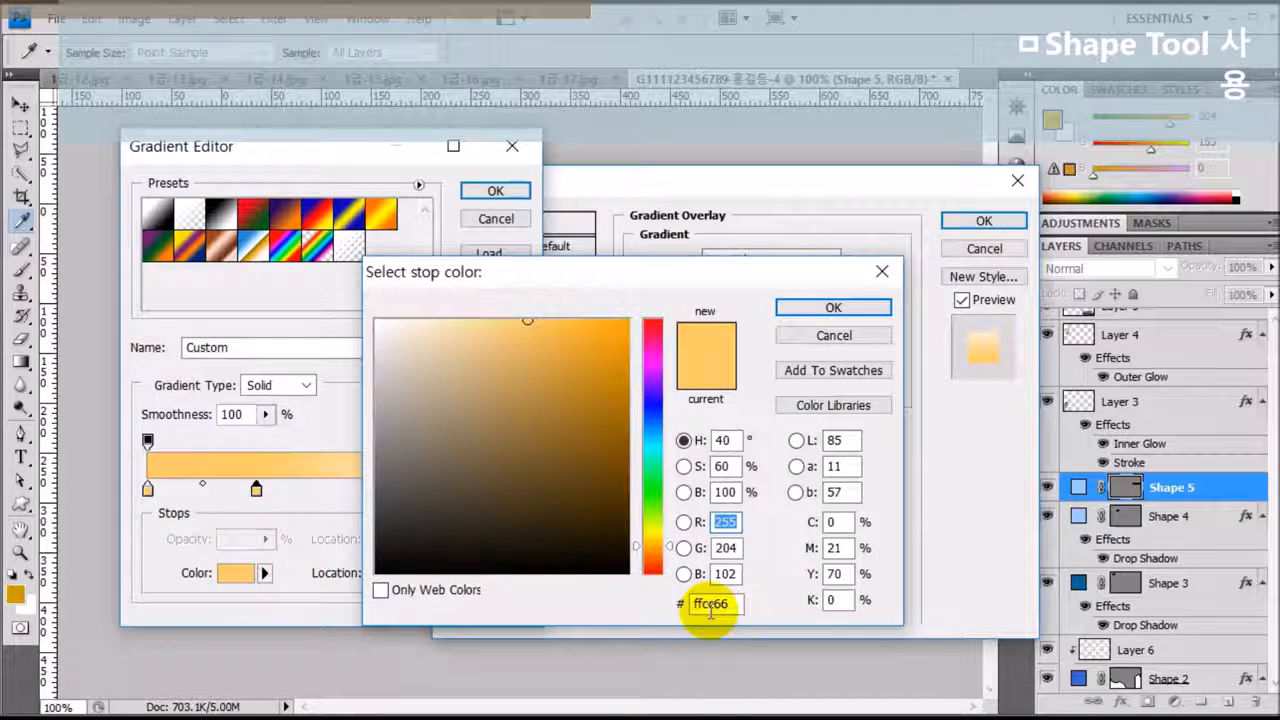
drag(723, 606, 676, 608)
text(00ffff)
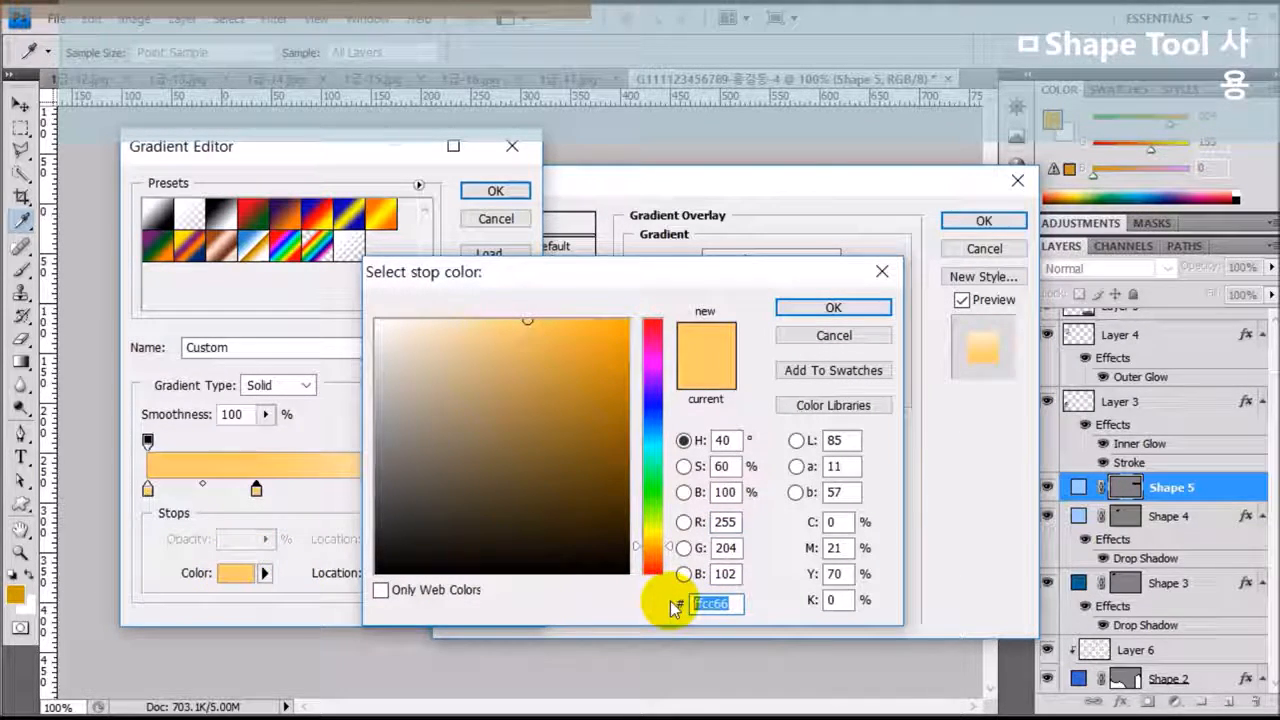
text(ffffff)
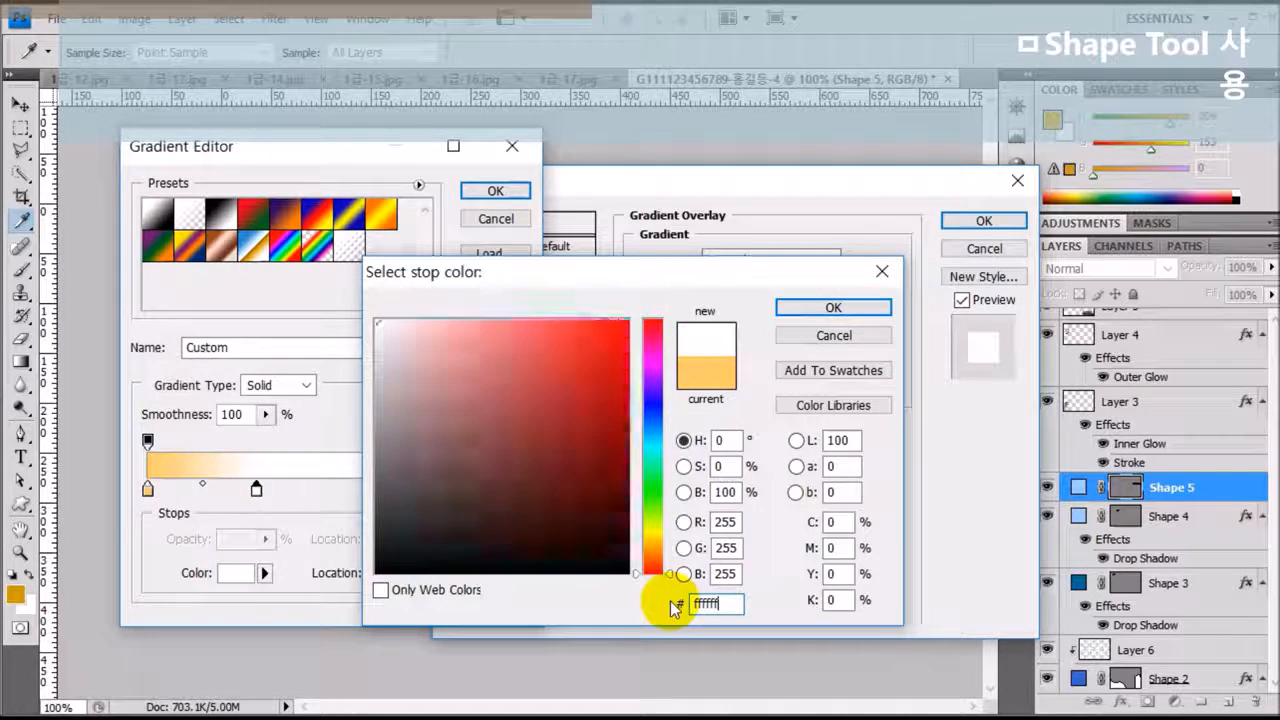
key(Return)
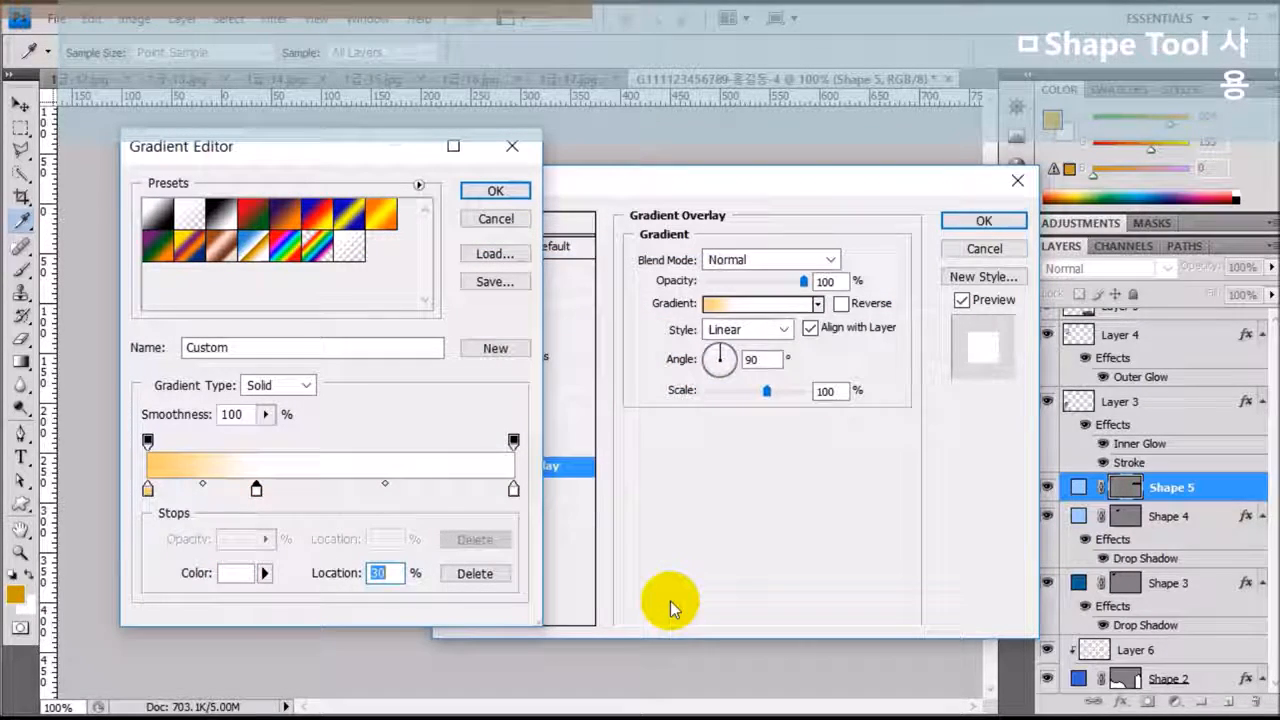
- Add another color stop at the 67% location of the gradient and set its color to 99ccff
click(391, 487)
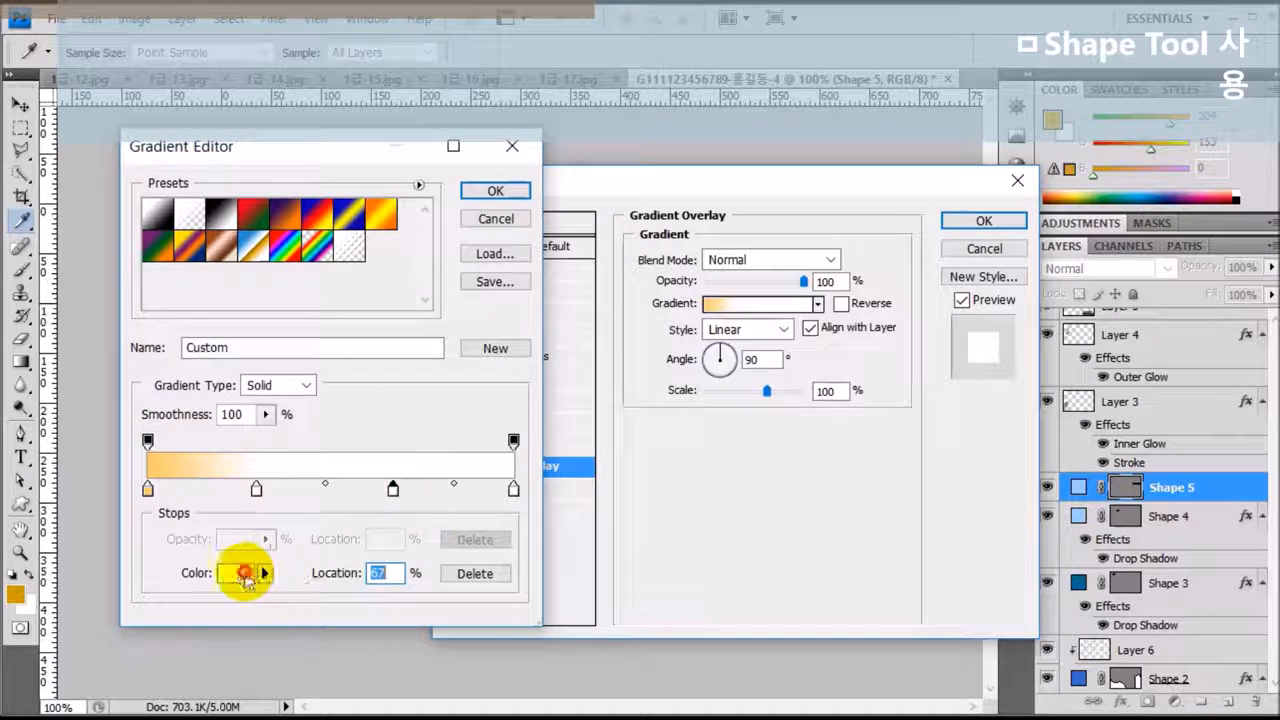
click(240, 574)
drag(716, 603, 676, 603)
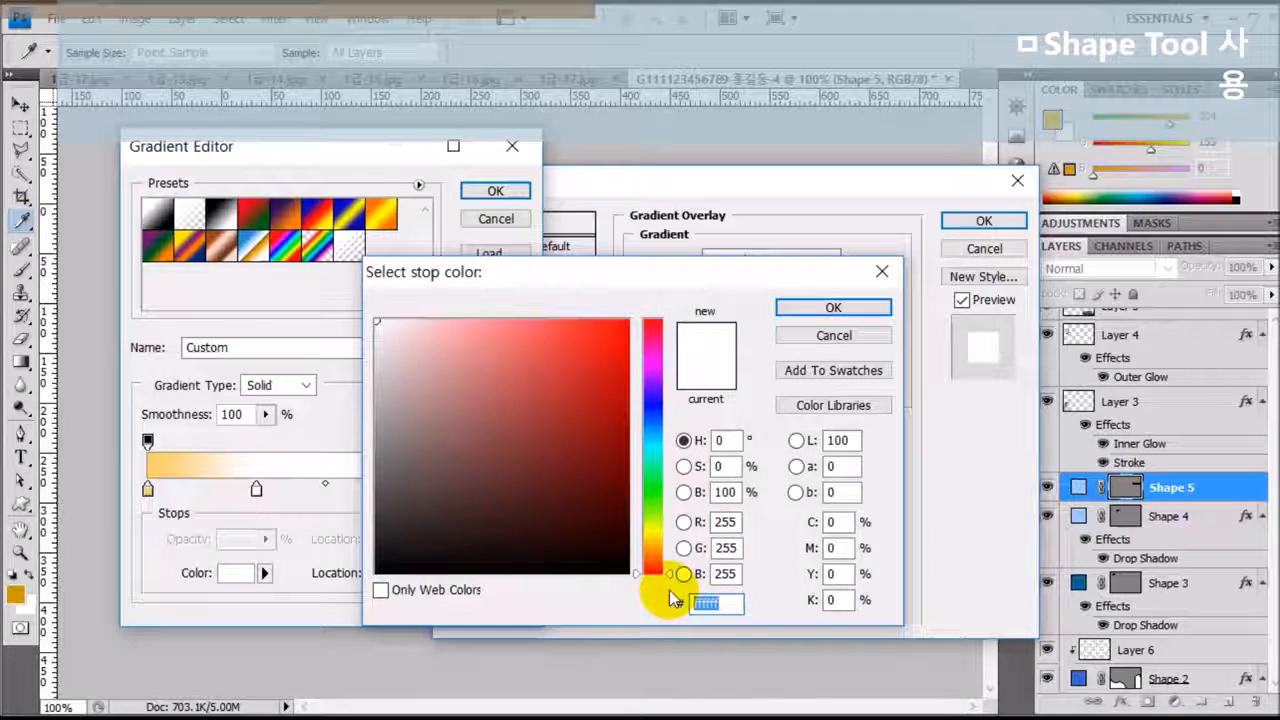
text(99ccff)
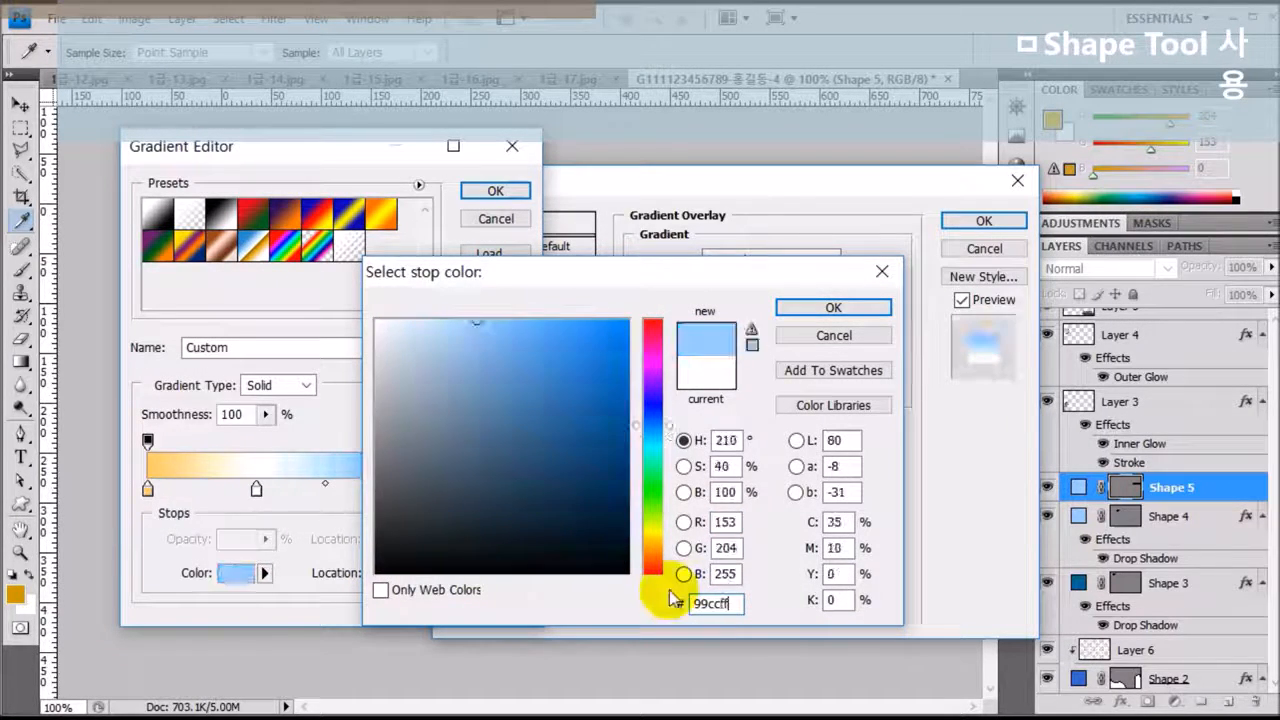
key(Return)
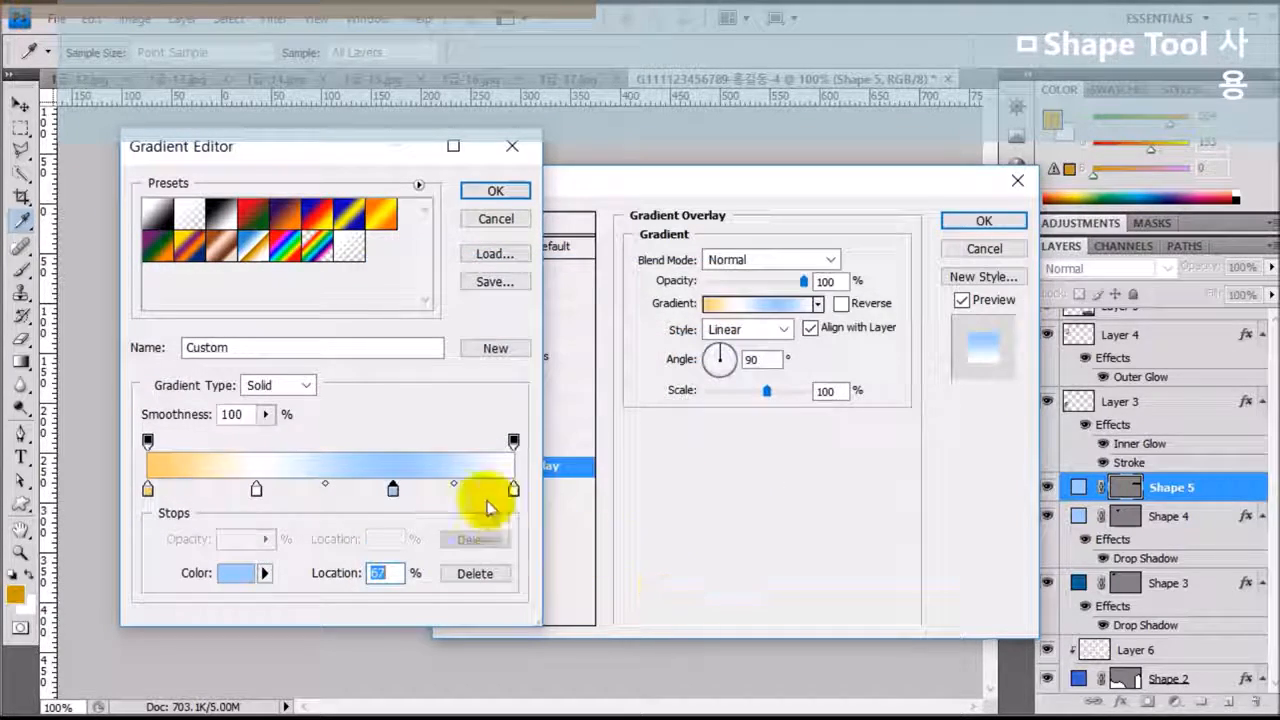
- Set the gradient's end color stop to 99ffff and accept the edited gradient
click(514, 489)
click(232, 572)
drag(726, 603, 665, 600)
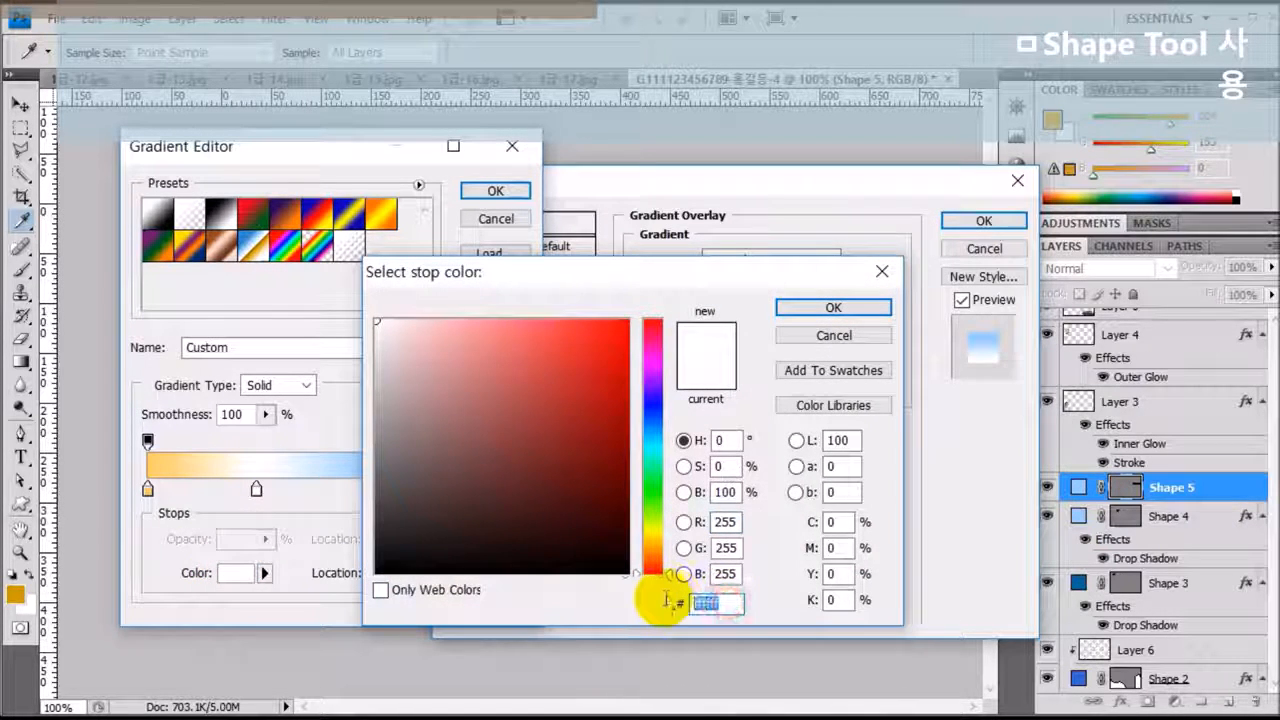
text(99eeff)
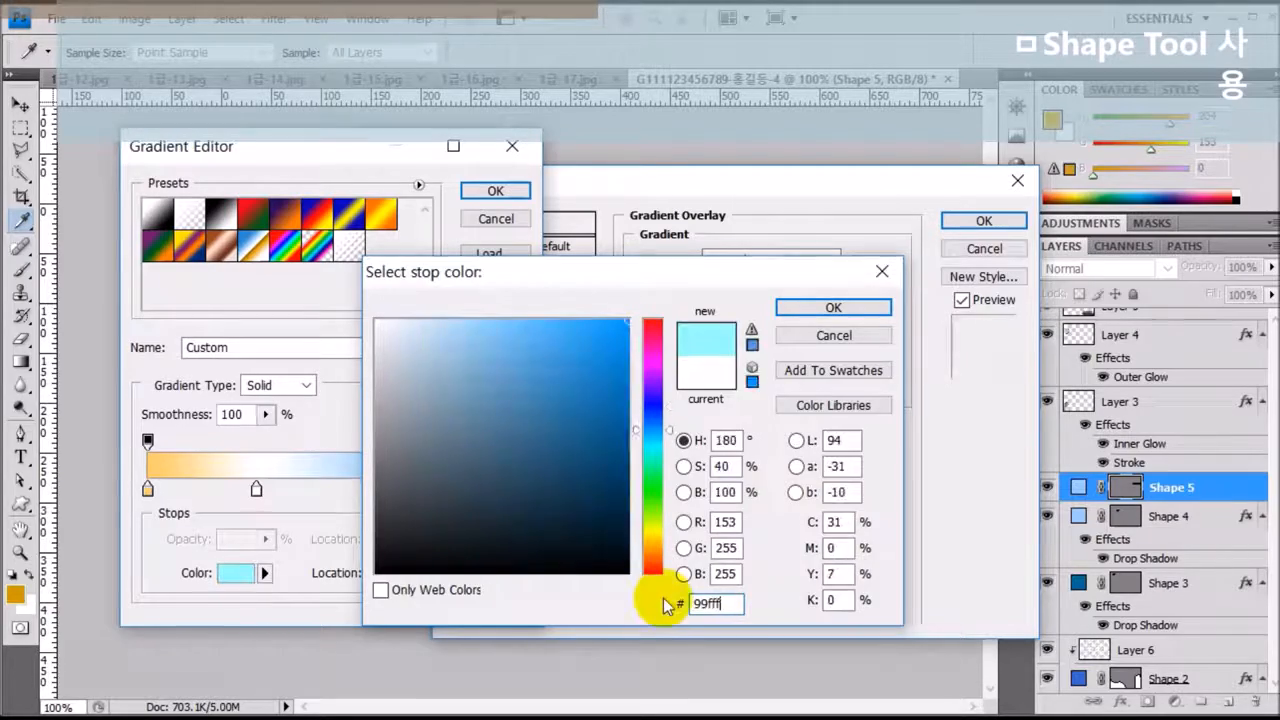
key(Return)
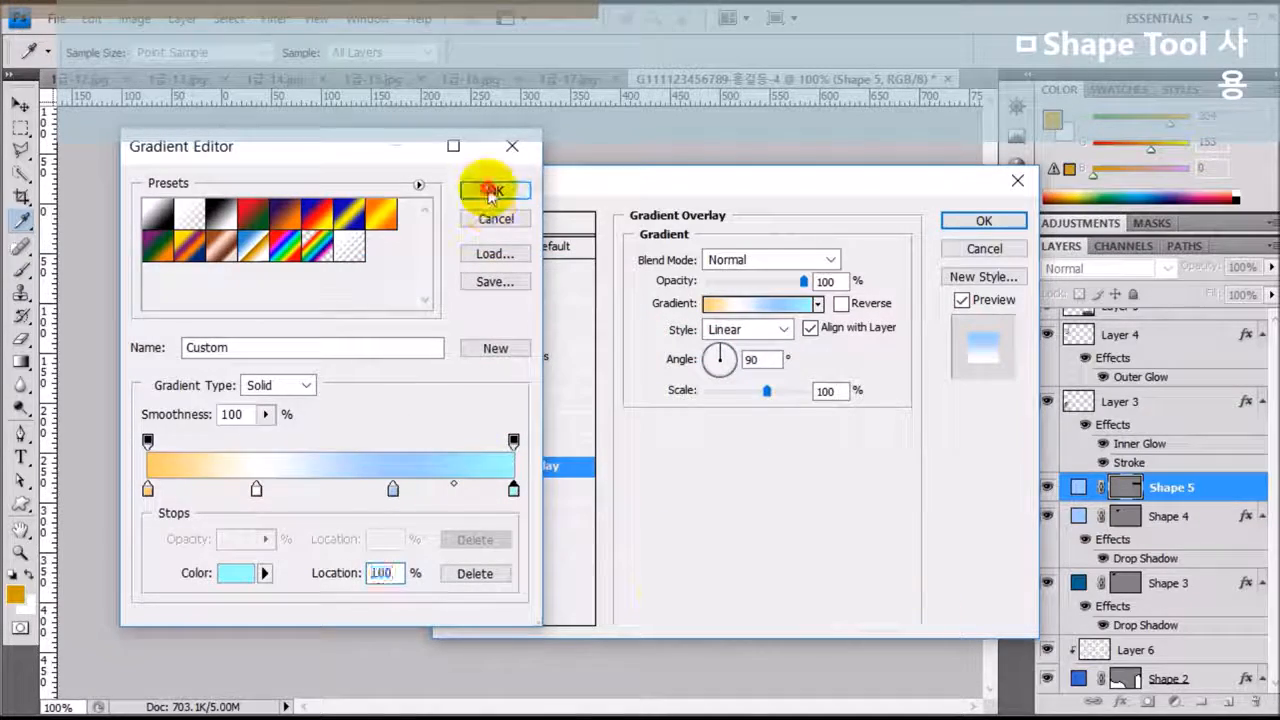
click(492, 190)
- Set the Gradient Overlay angle to 180° and add a Bevel and Emboss effect to the bar shape
drag(709, 178, 335, 131)
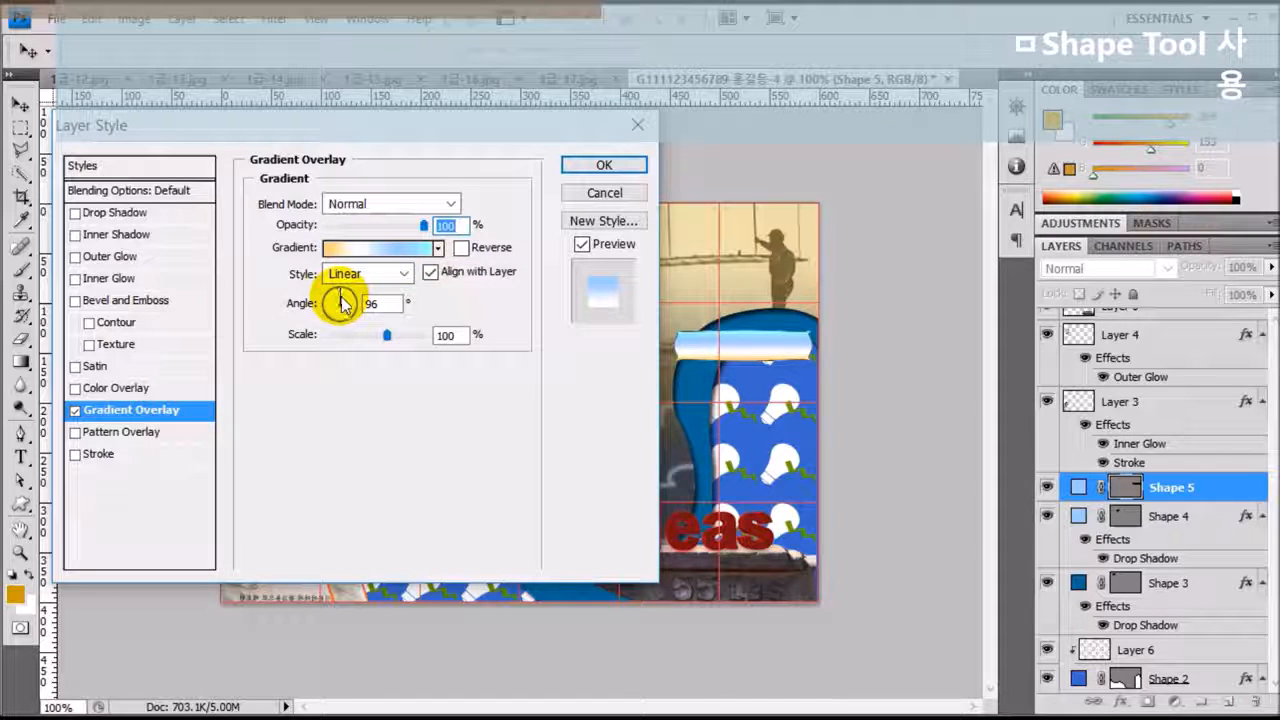
drag(341, 303, 351, 307)
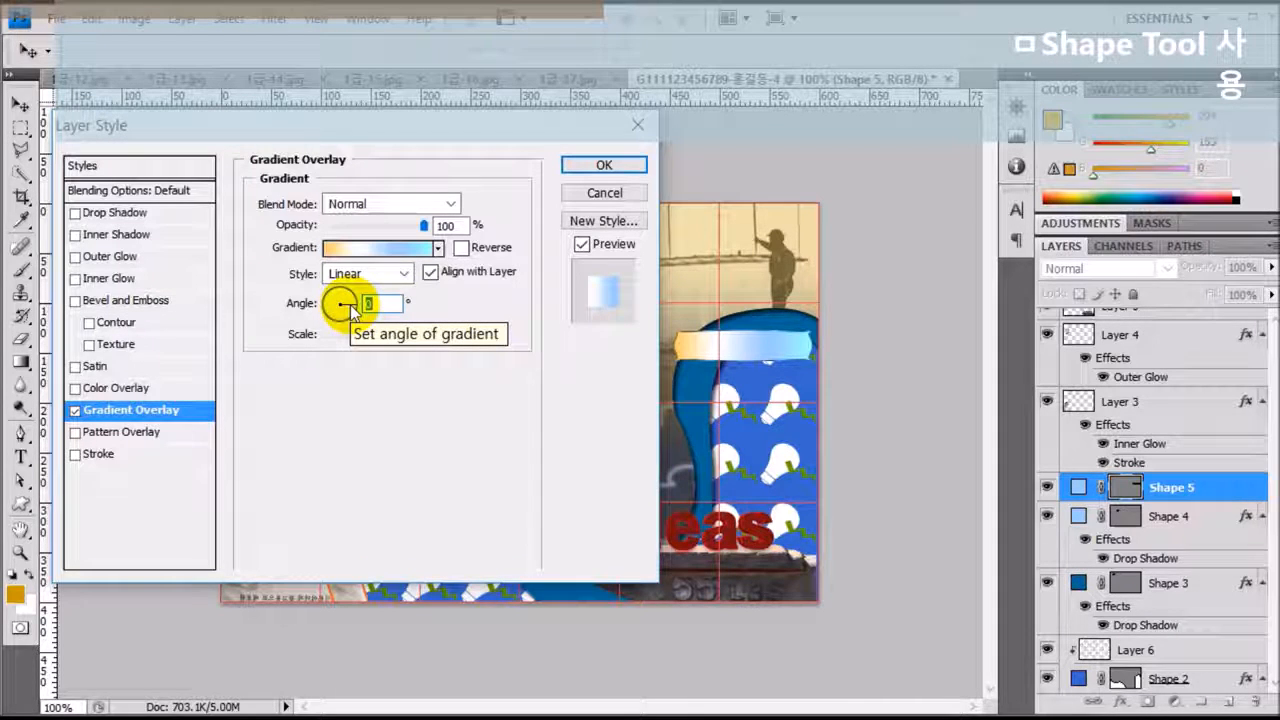
mouse_move(349, 311)
mouse_down()
mouse_move(343, 297)
mouse_move(332, 305)
mouse_up()
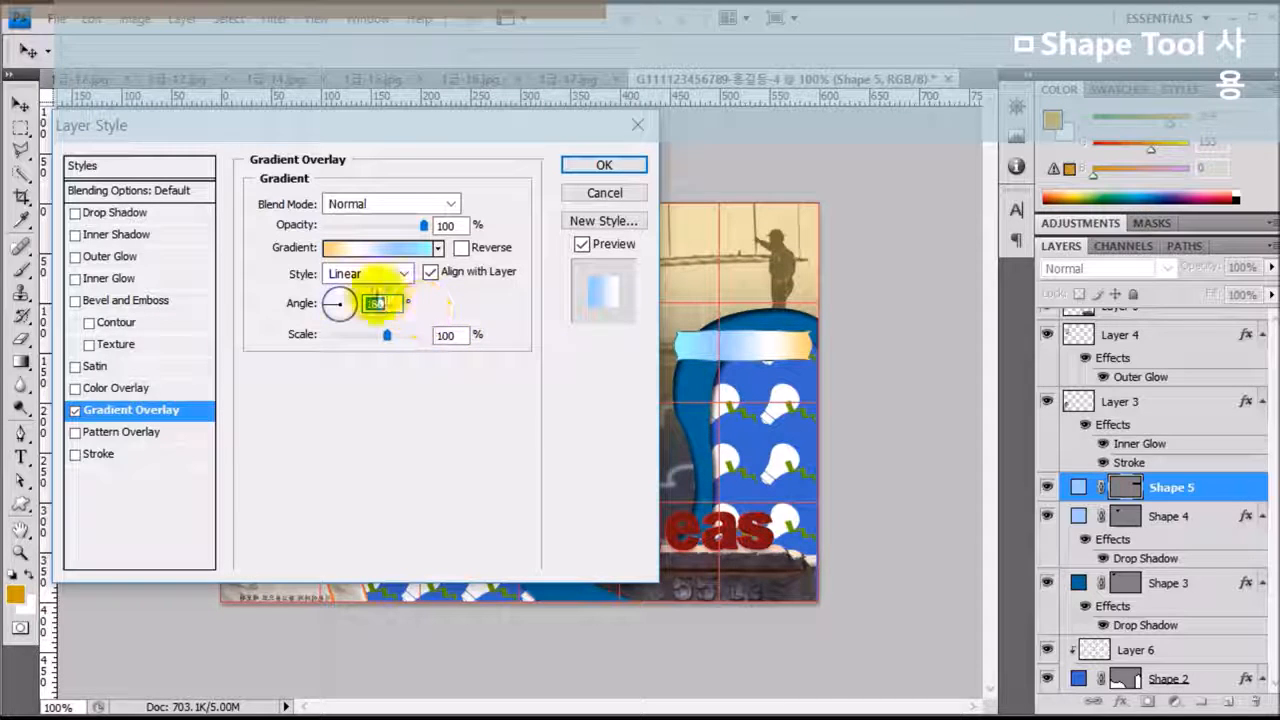
click(131, 301)
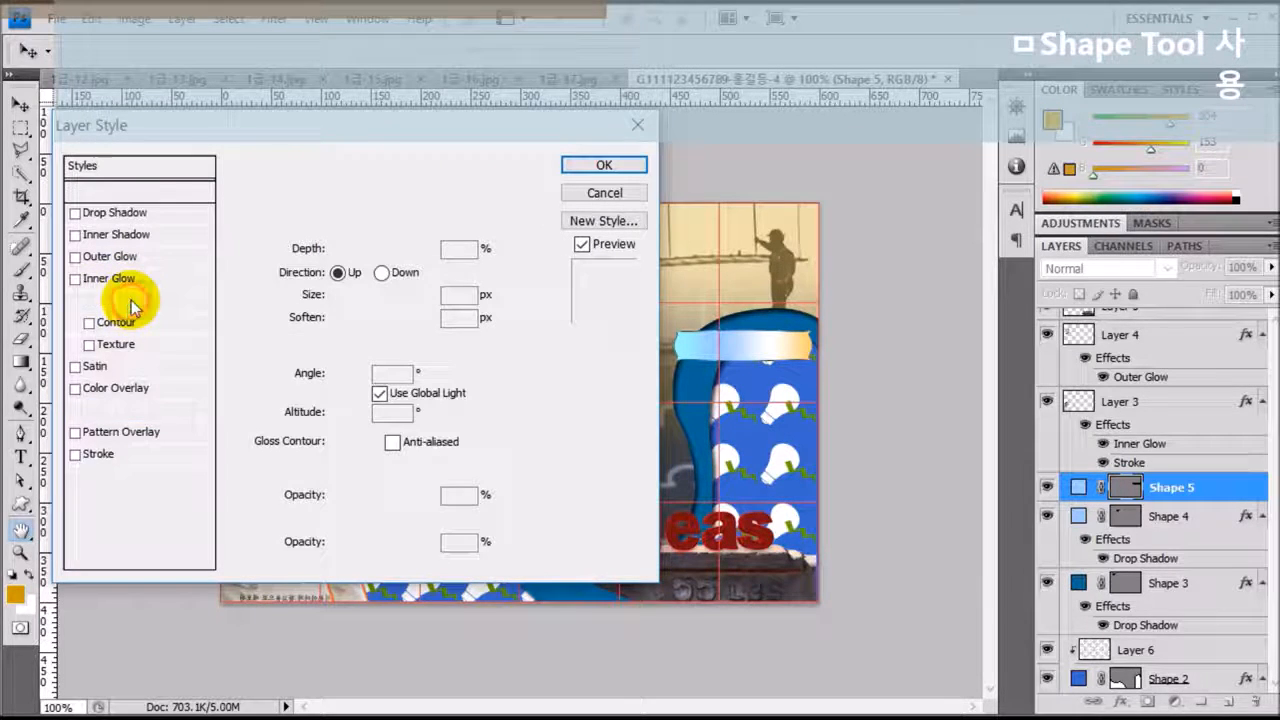
click(604, 166)
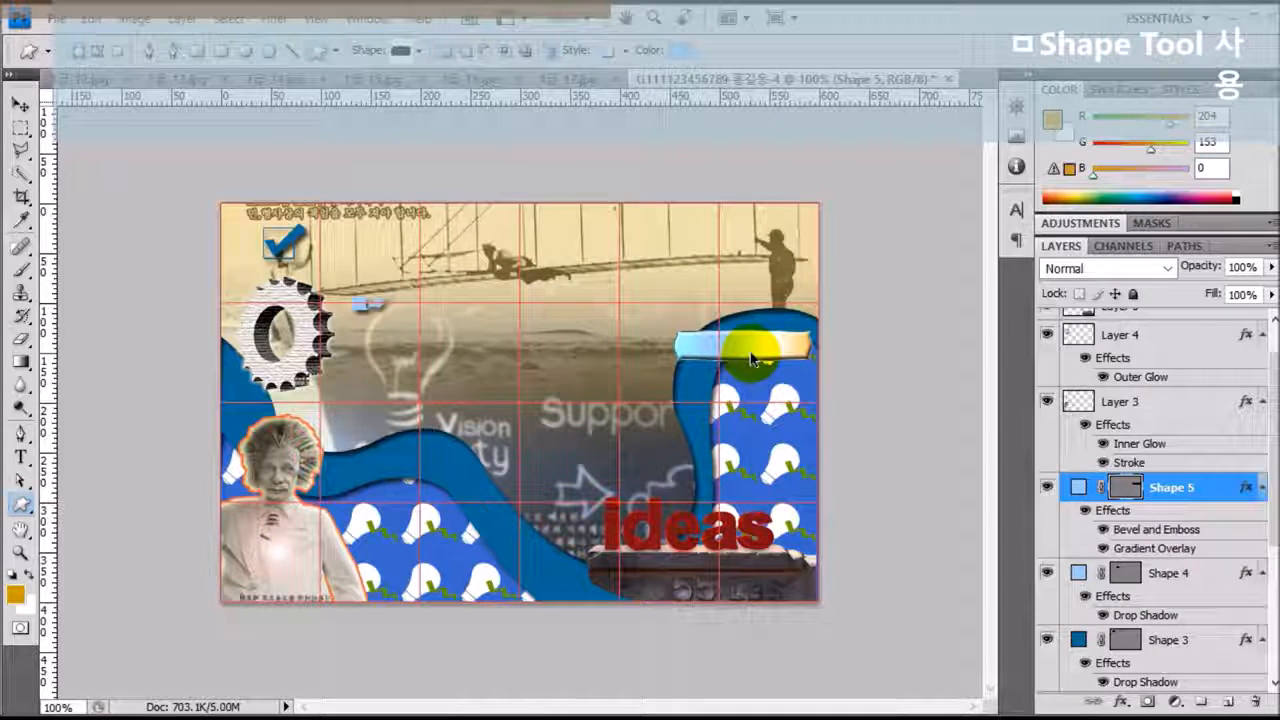
- Free-transform the gradient bar, extending its upper edge to a height of about 112%
key(ctrl+t)
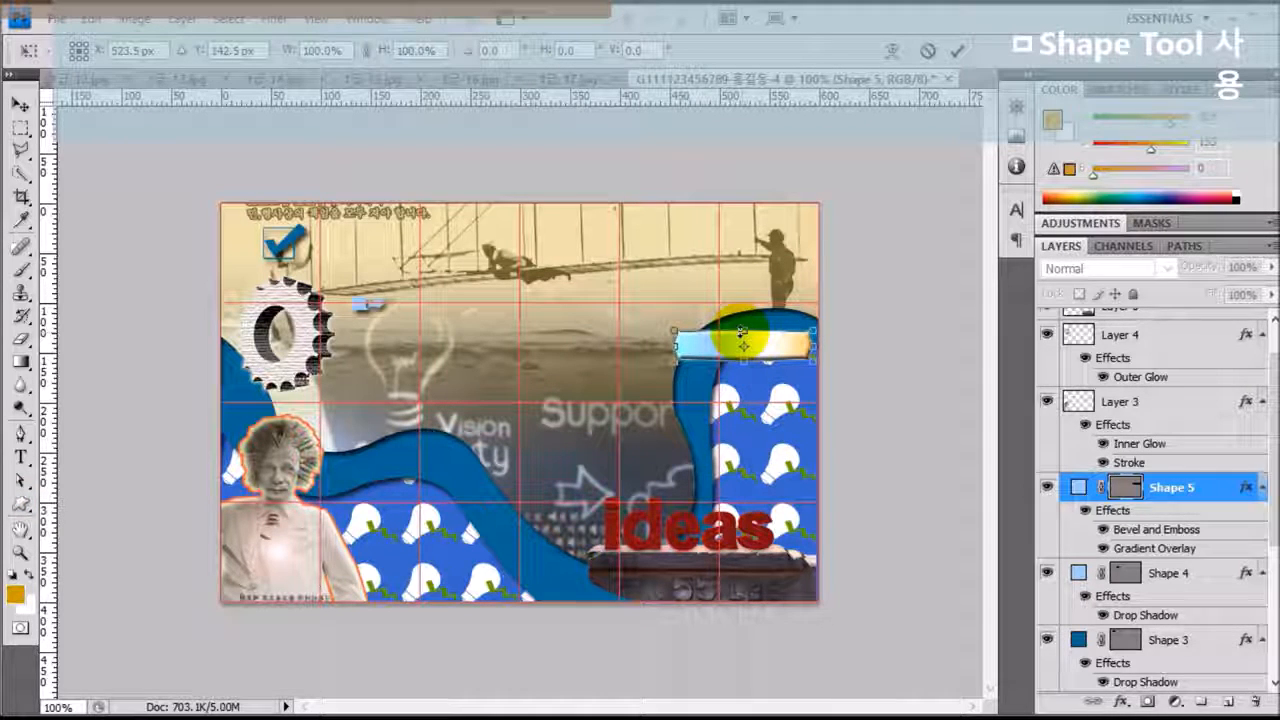
drag(743, 331, 746, 326)
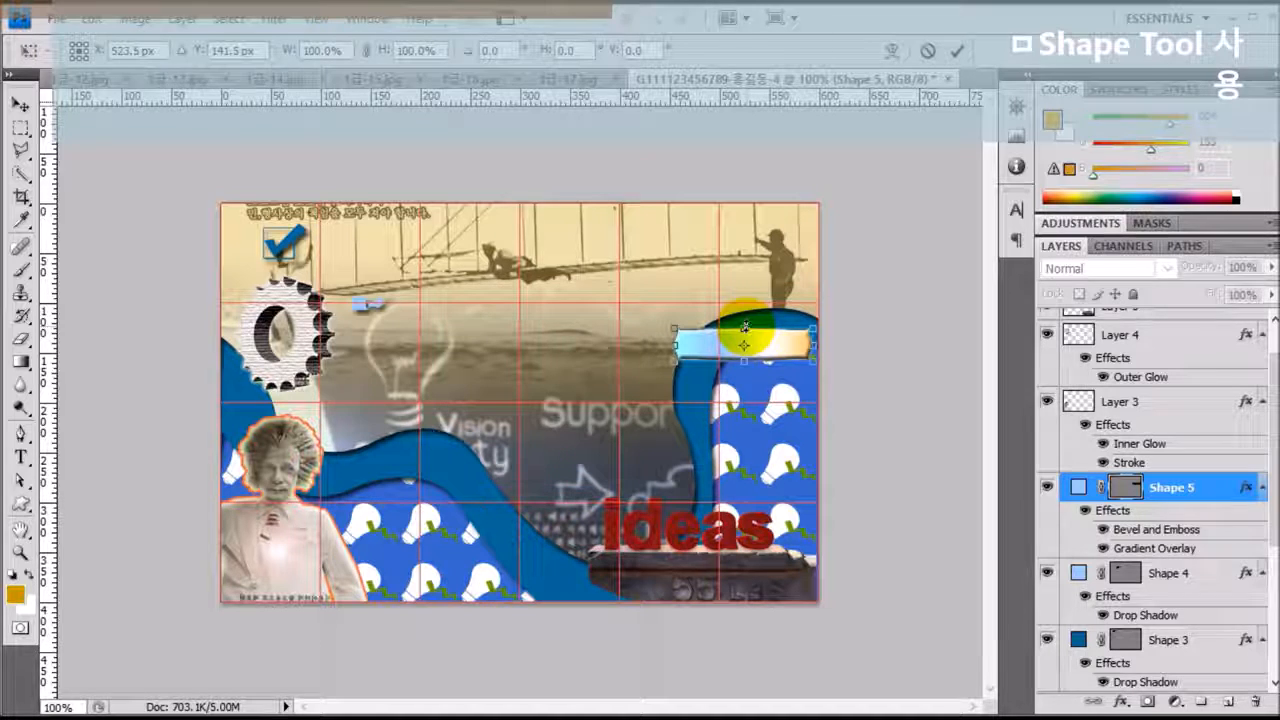
drag(744, 324, 745, 320)
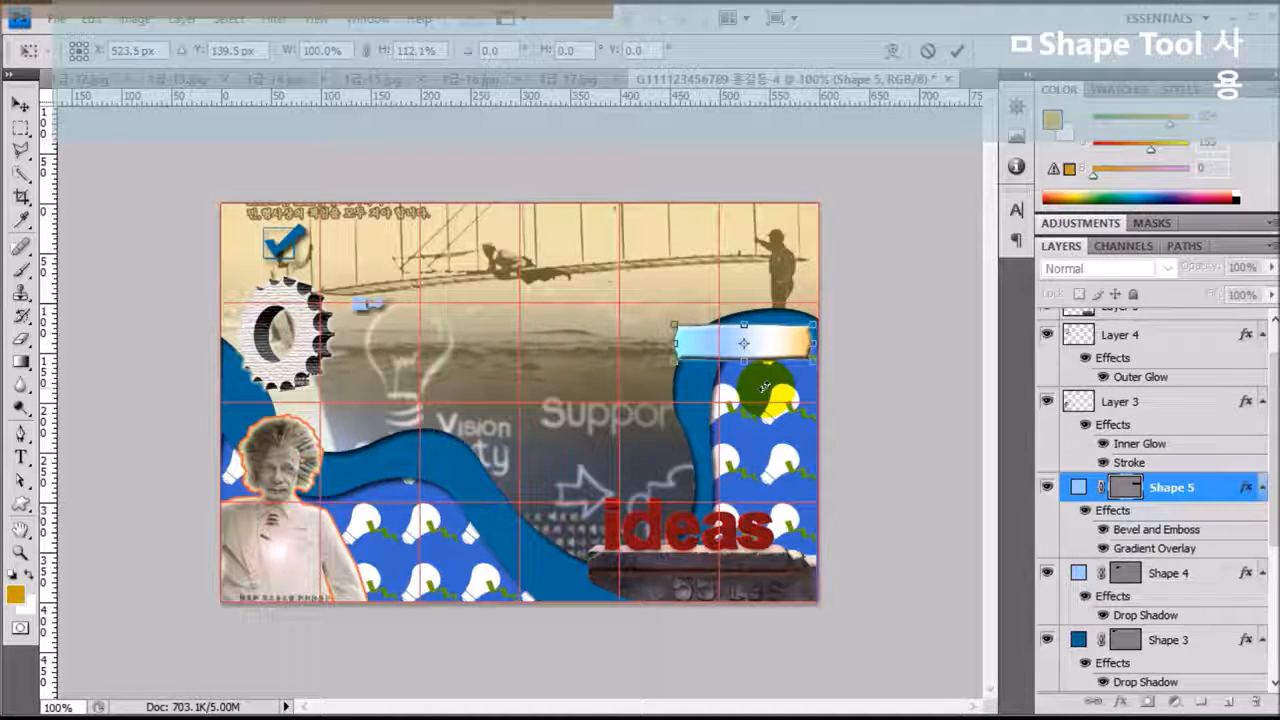
key(Return)
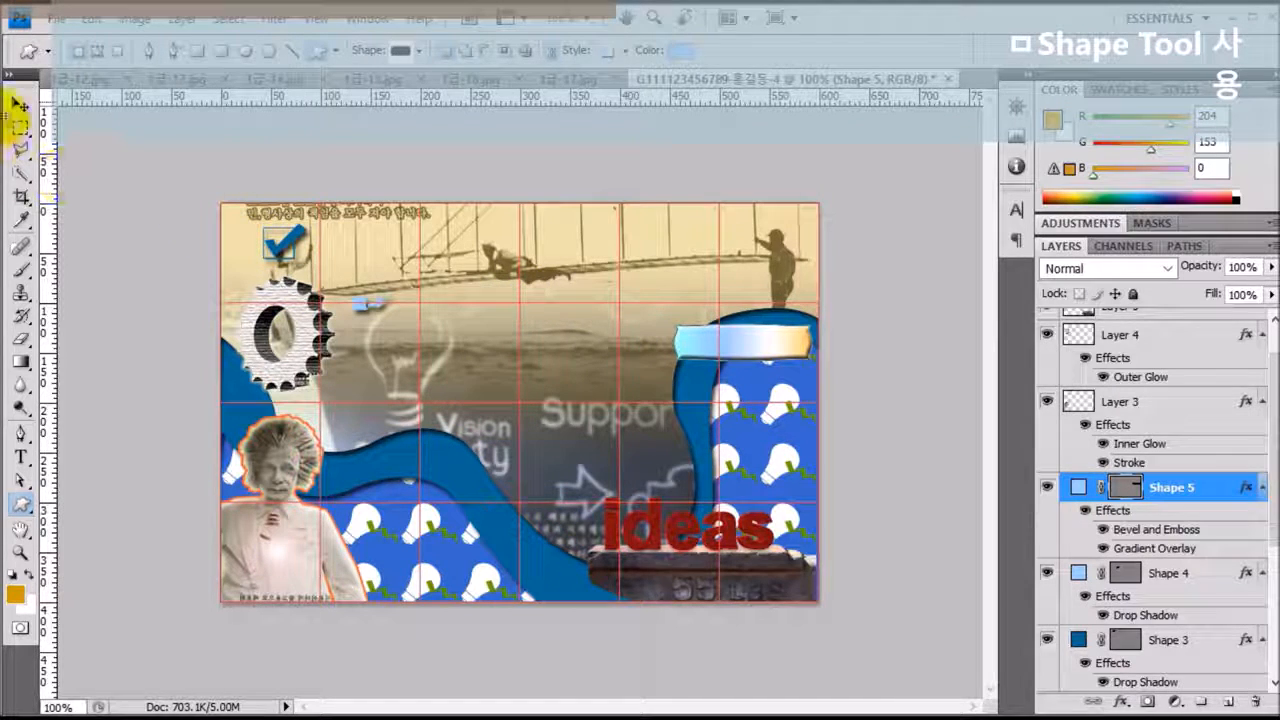
- Duplicate the gradient bar directly below the original, leaving a narrow gap between the two bars
click(22, 108)
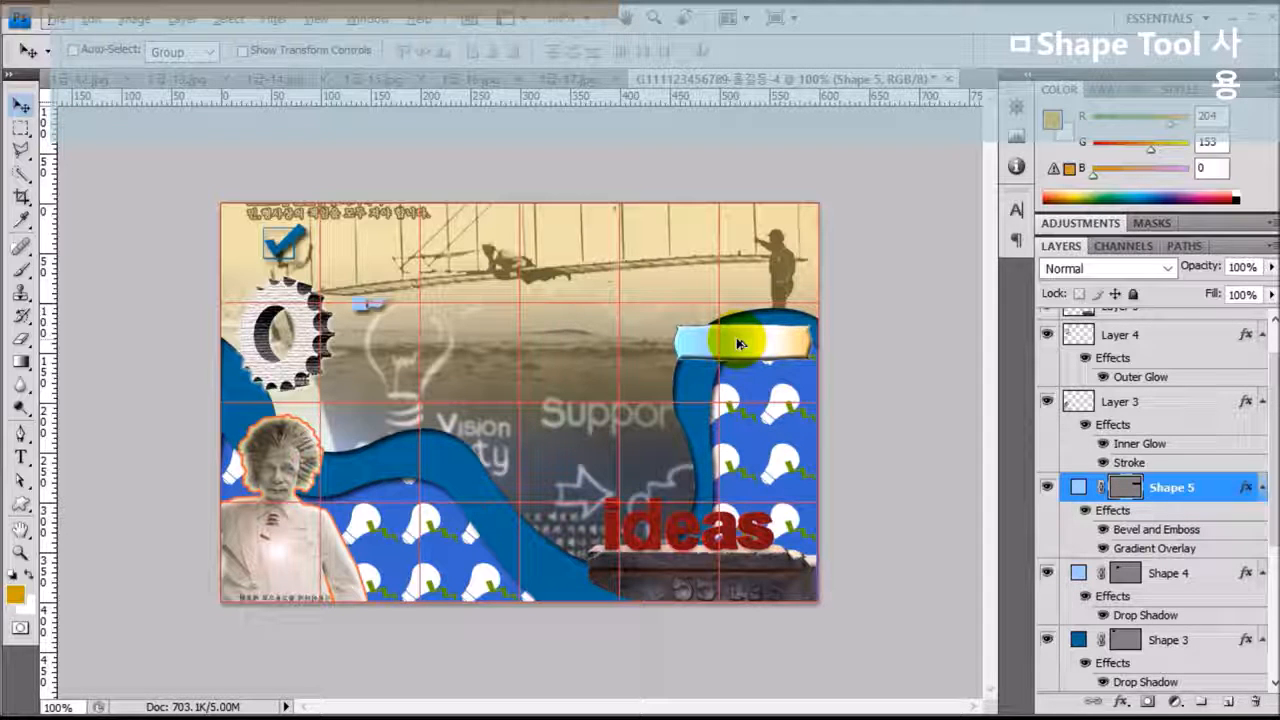
drag(737, 343, 740, 398)
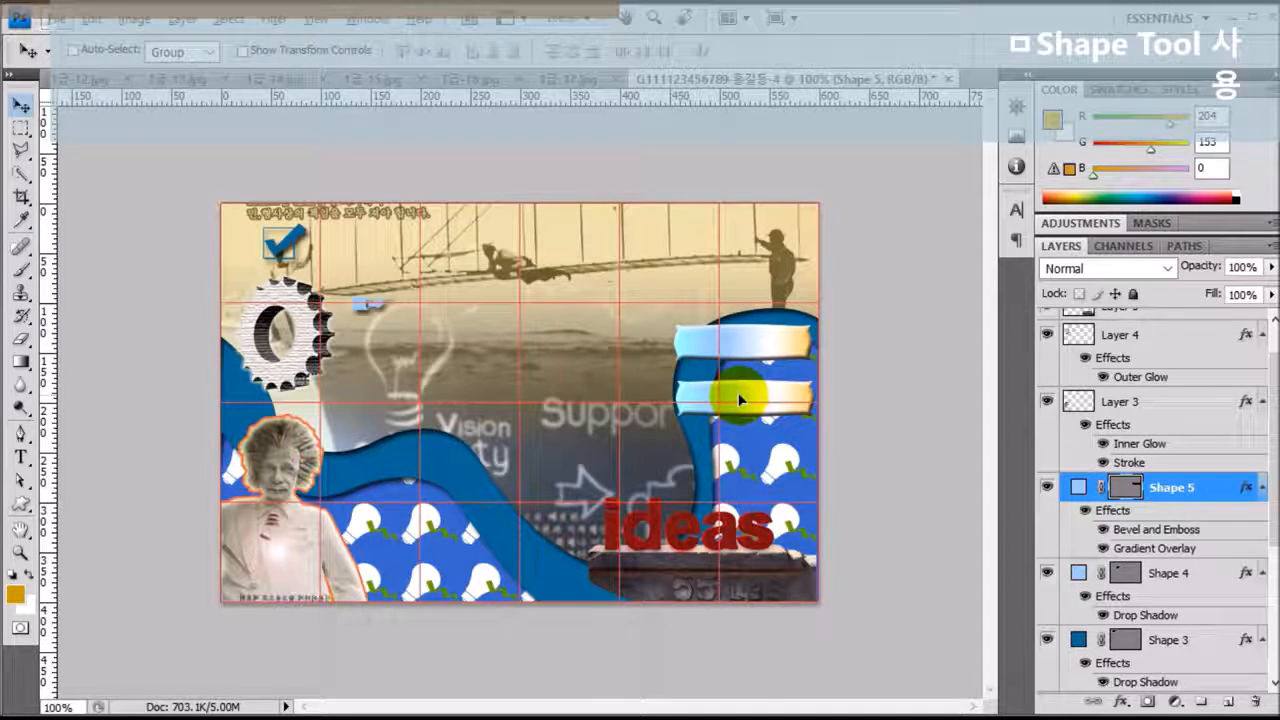
drag(735, 400, 742, 396)
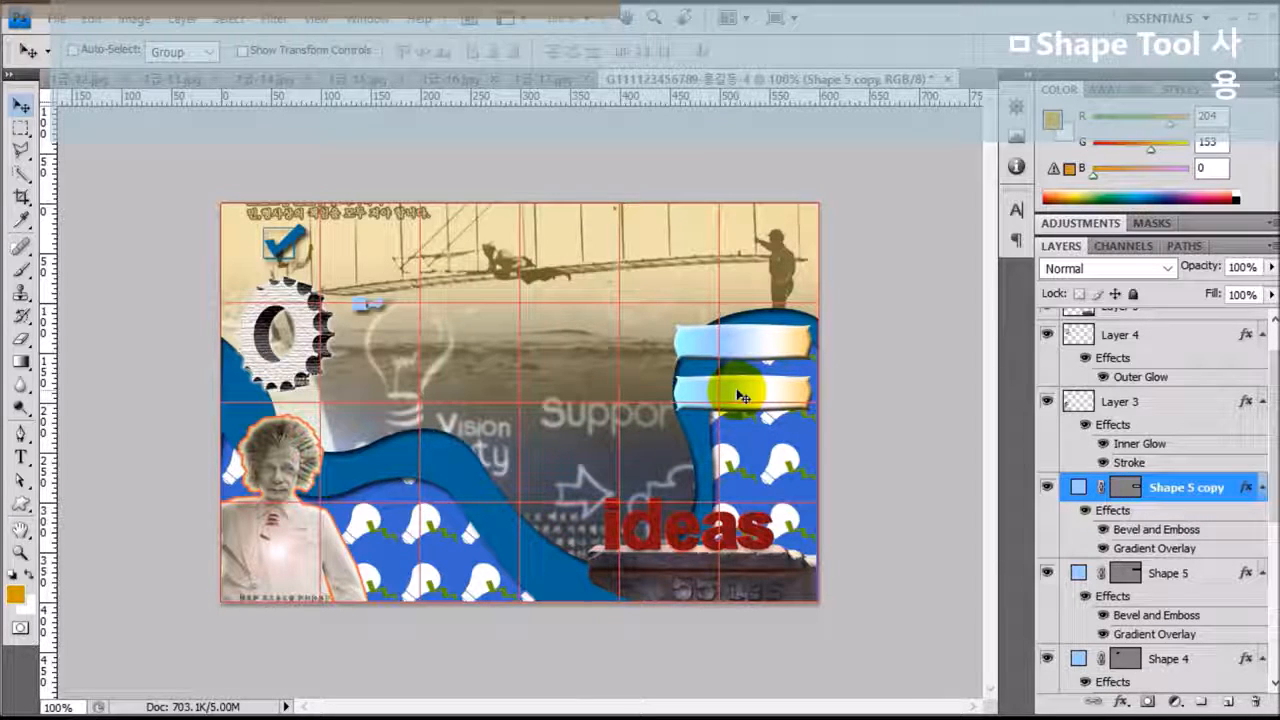
- Duplicate the gradient bar once more below the second bar to form a stack of three evenly spaced bars
drag(737, 394, 737, 440)
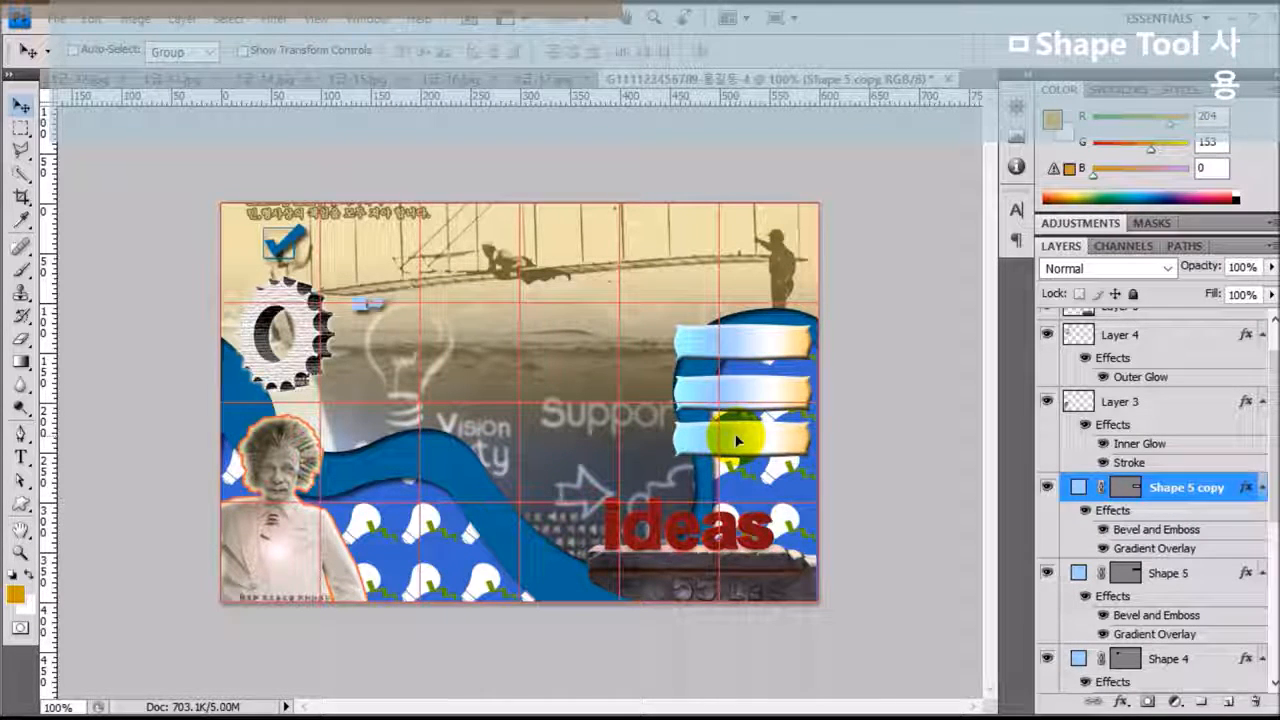
drag(737, 440, 737, 442)
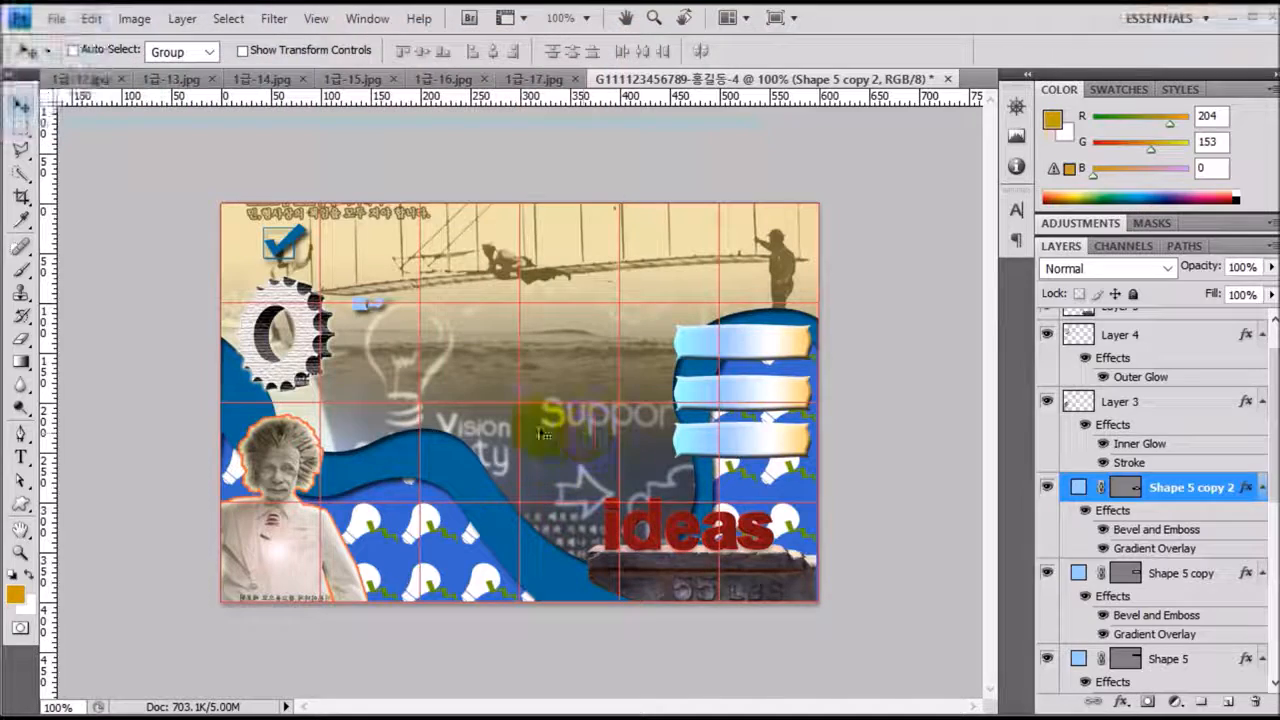
- Select the entire molecule model in 1급-17.jpg with the Quick Selection tool
click(540, 84)
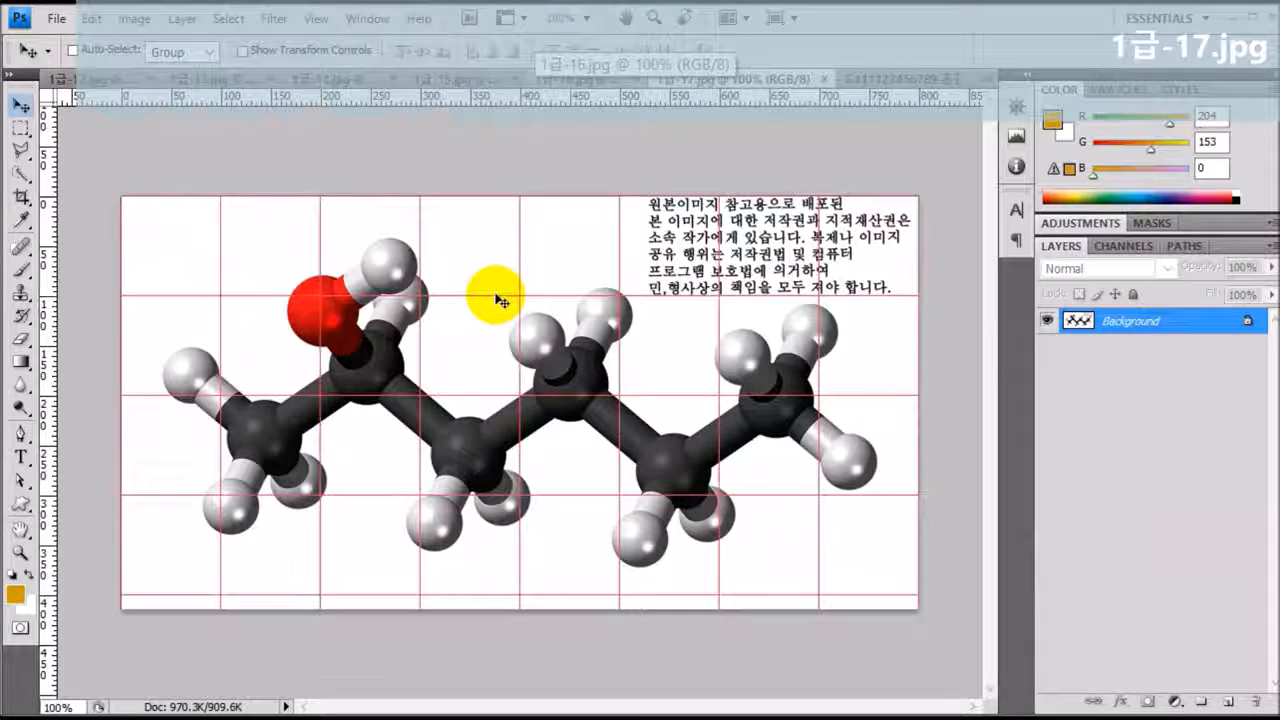
click(22, 178)
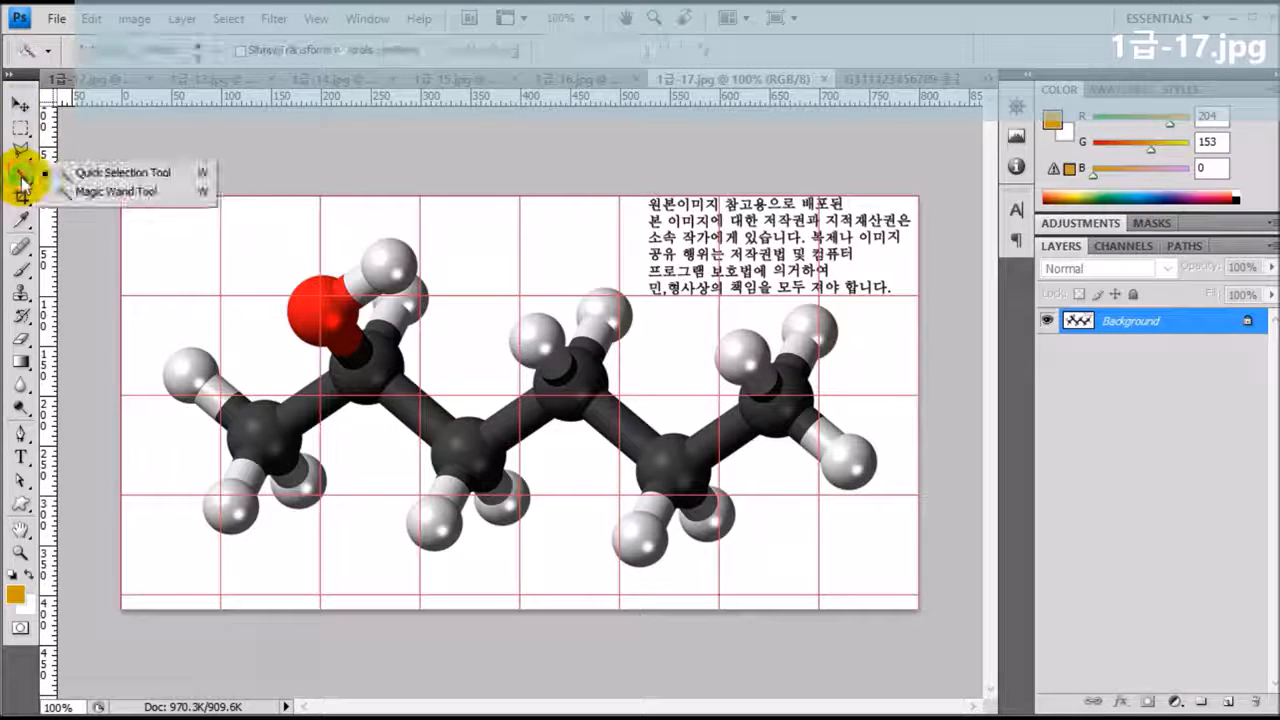
click(116, 170)
drag(191, 363, 215, 402)
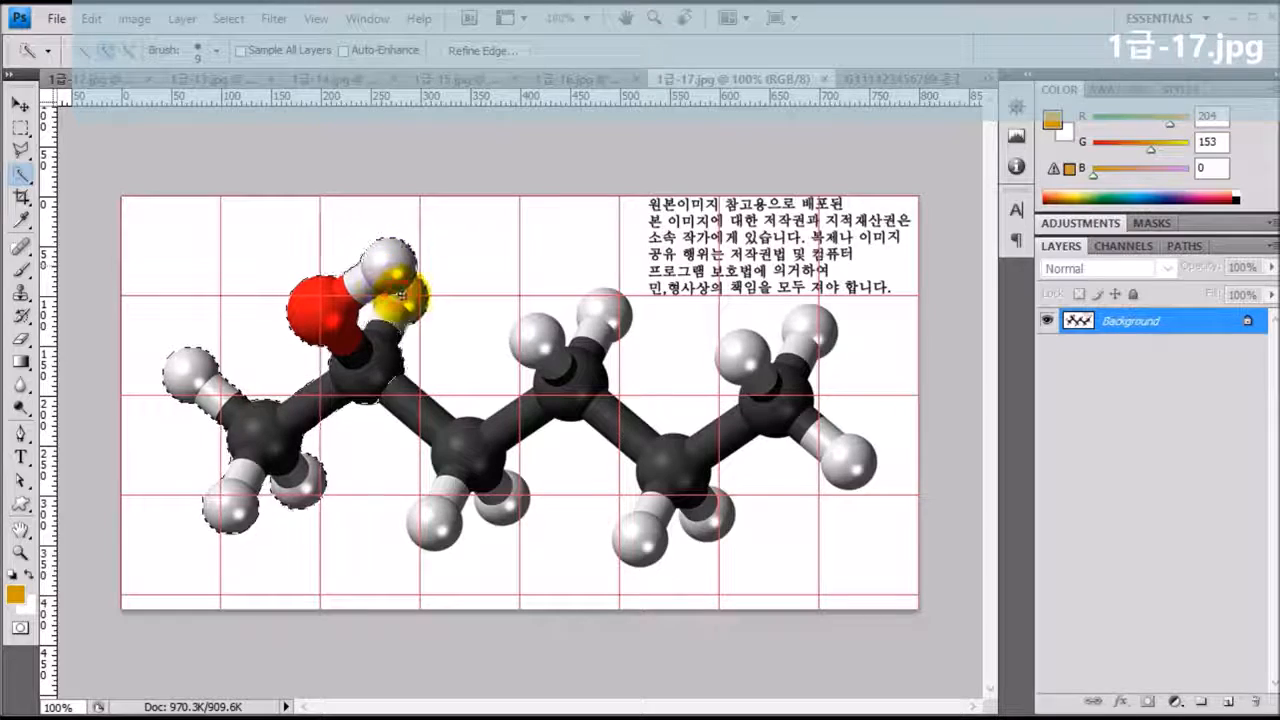
drag(450, 460, 432, 515)
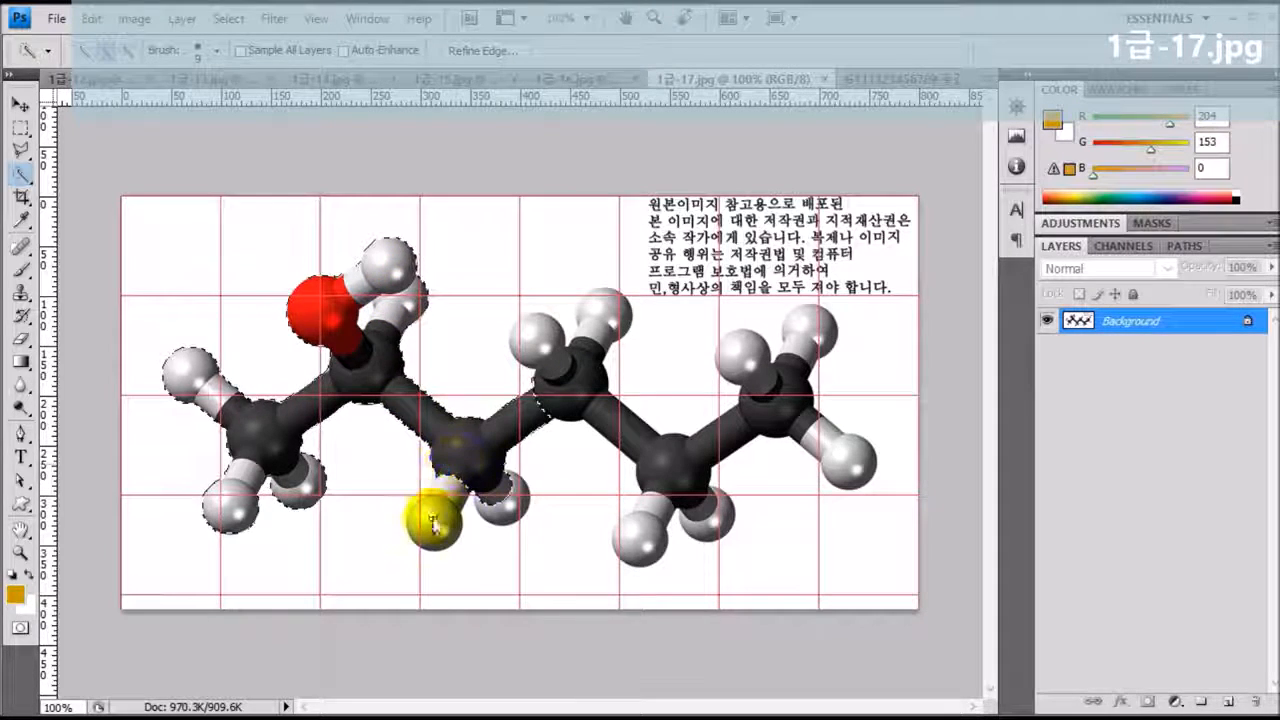
mouse_move(524, 441)
mouse_down()
mouse_move(552, 391)
mouse_move(537, 341)
mouse_move(578, 345)
mouse_up()
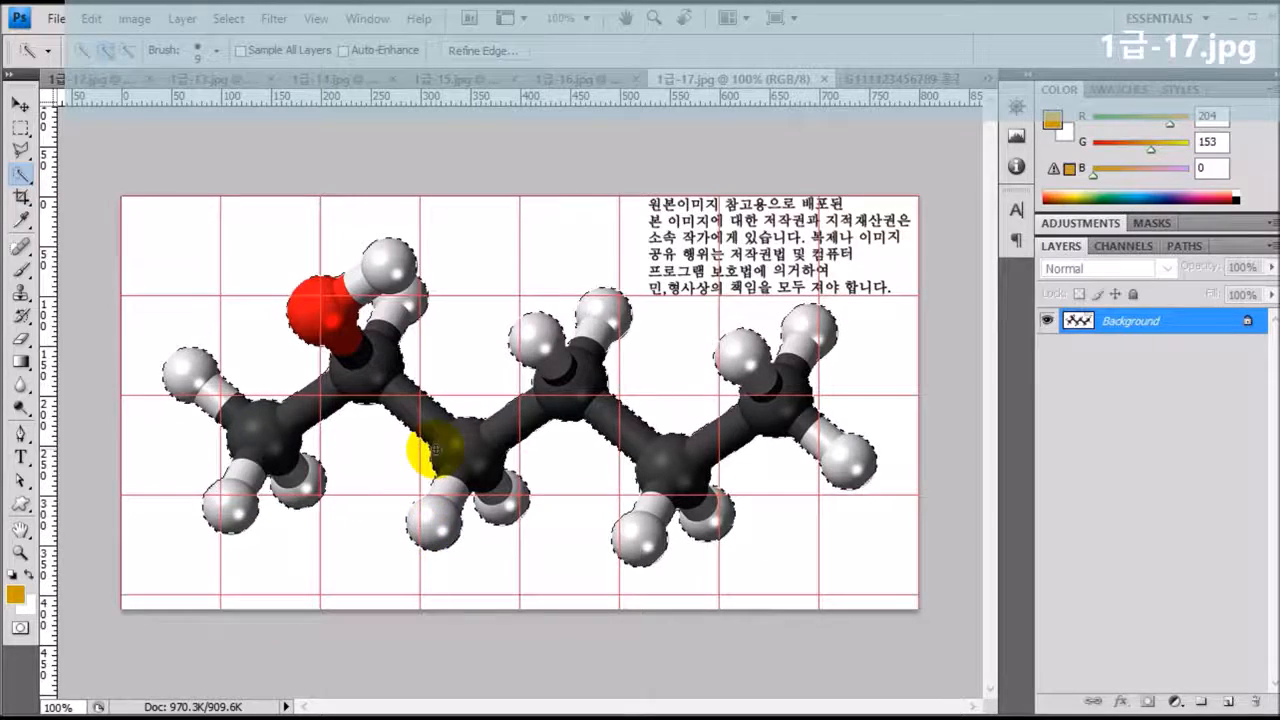
- Copy the selected molecule into the composite document and scale it down proportionally to about 25%
click(893, 79)
drag(893, 79, 607, 346)
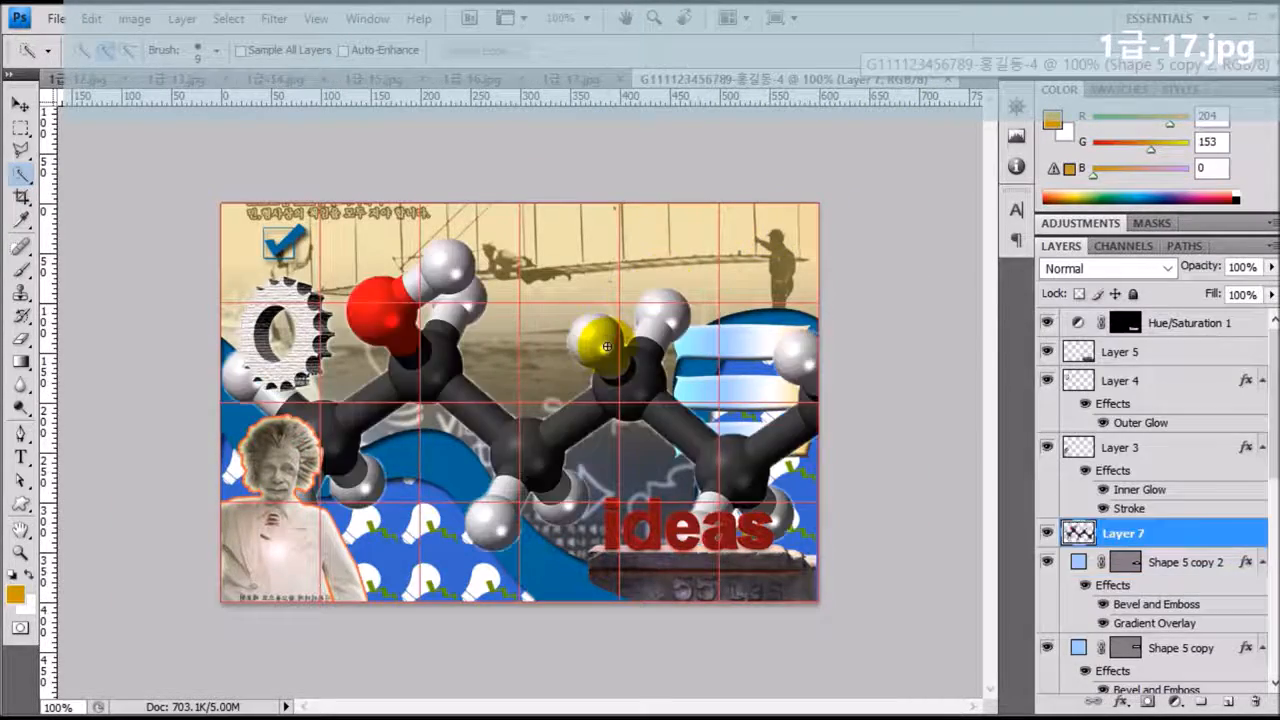
key(ctrl+t)
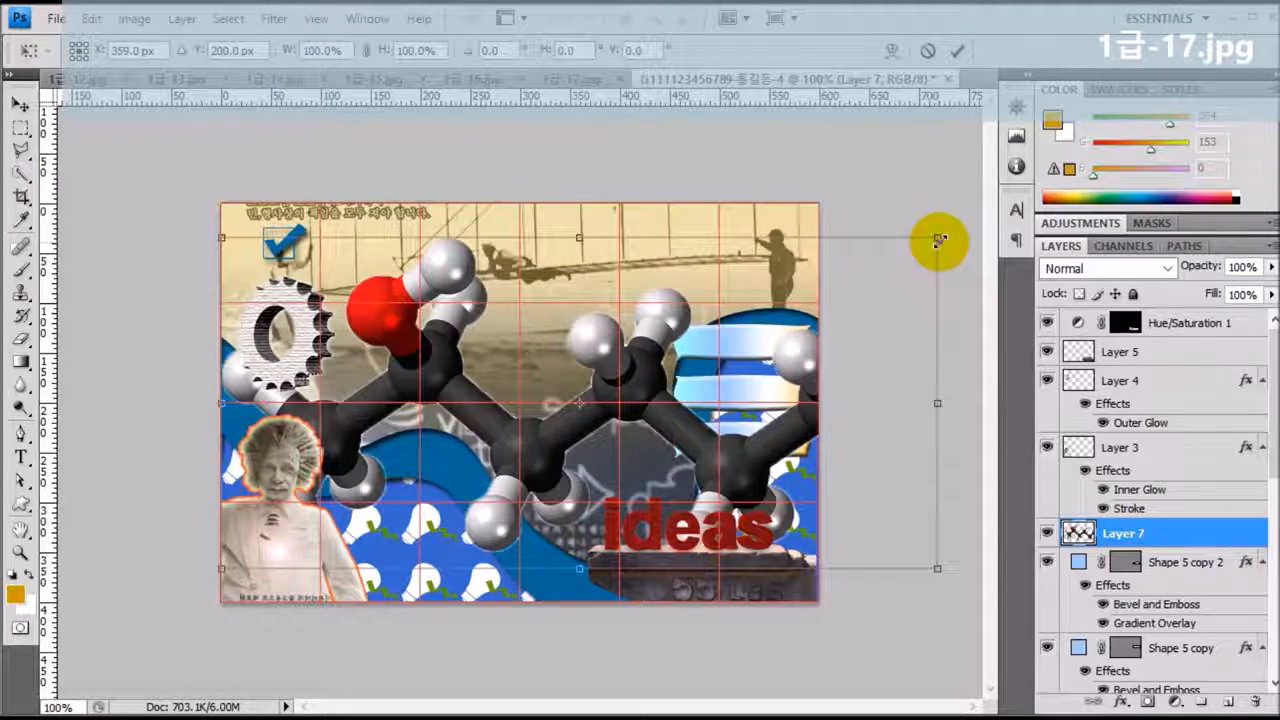
drag(939, 240, 595, 381)
- Flip the molecule horizontally, reduce it to about 22%, and shift it slightly toward the gradient bars
right_click(594, 381)
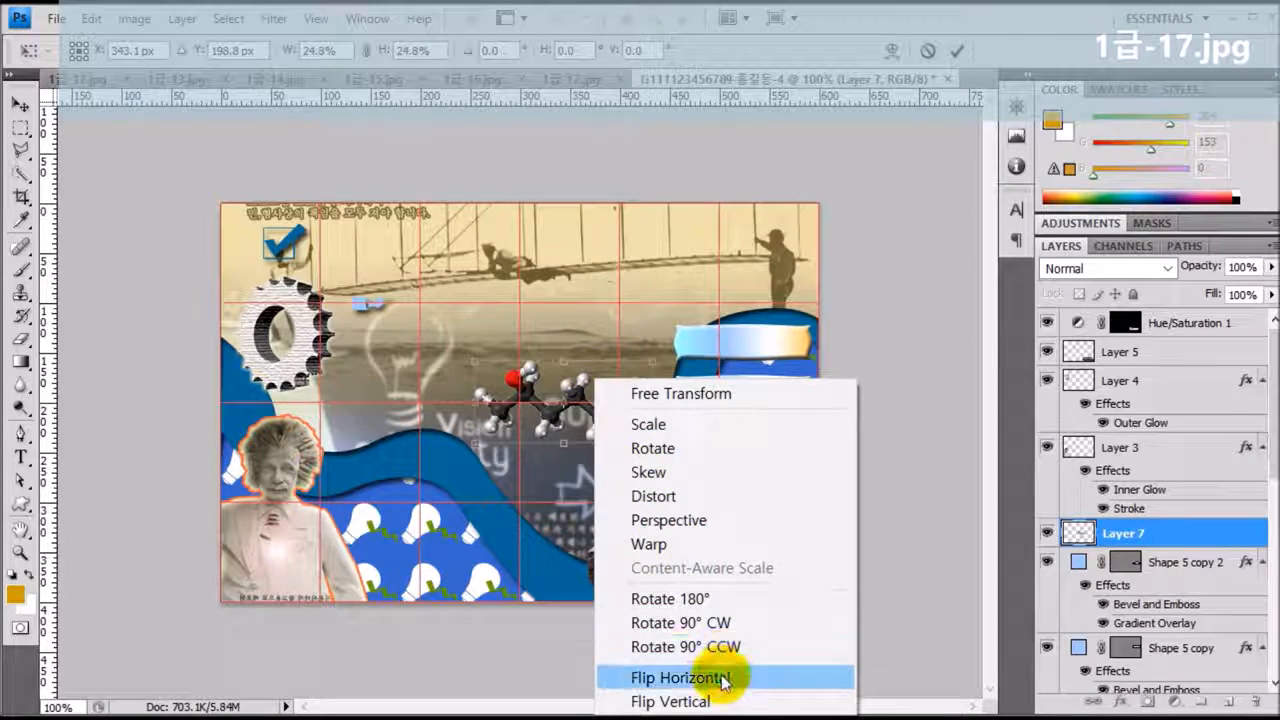
click(722, 678)
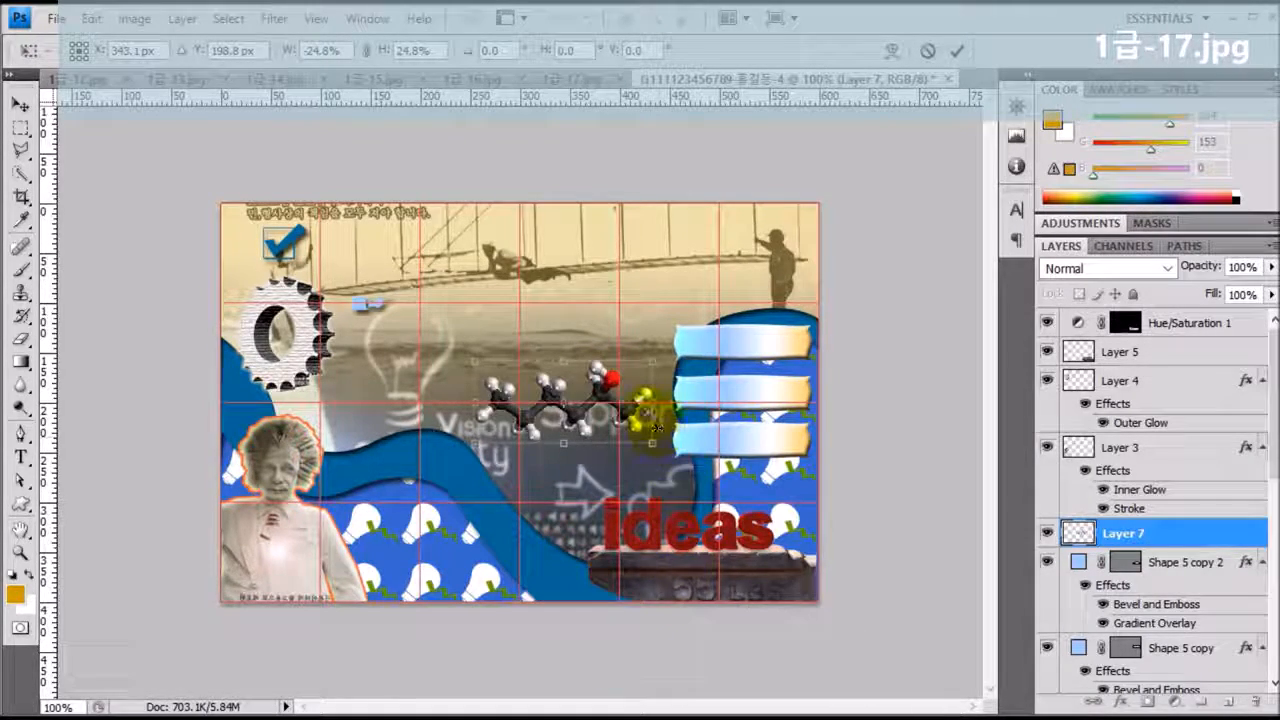
drag(649, 447, 632, 433)
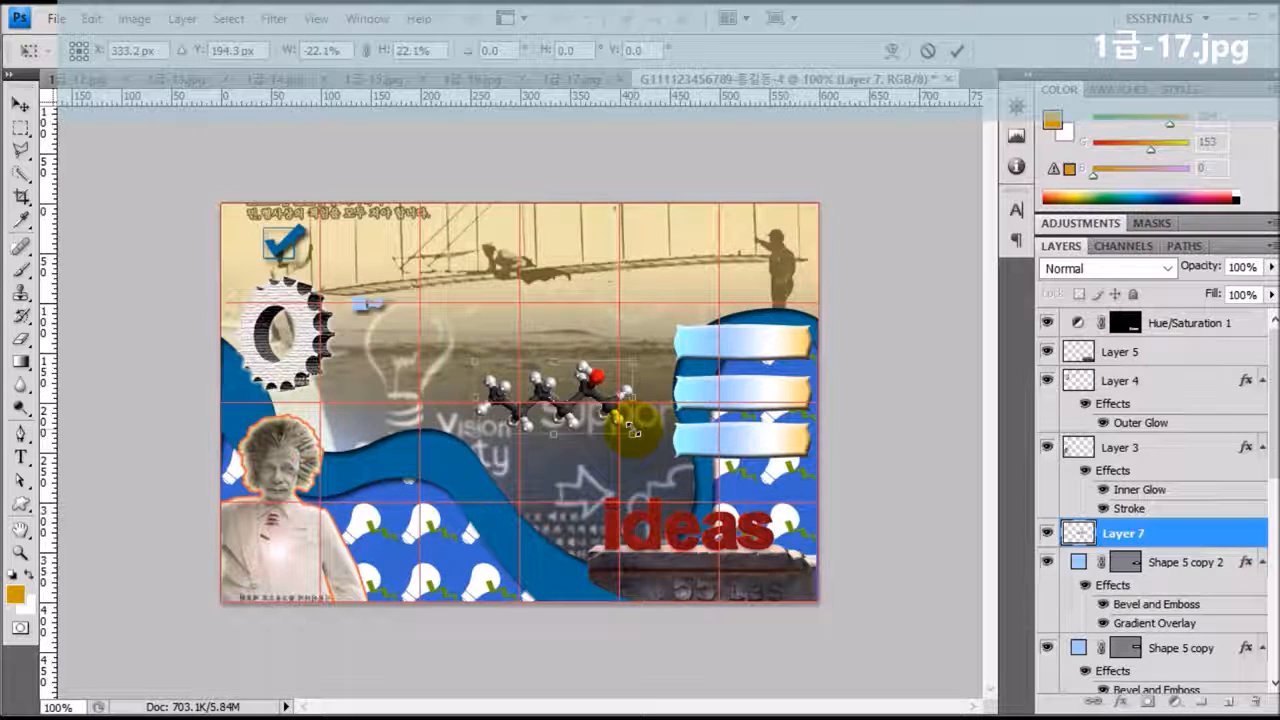
drag(622, 378, 634, 377)
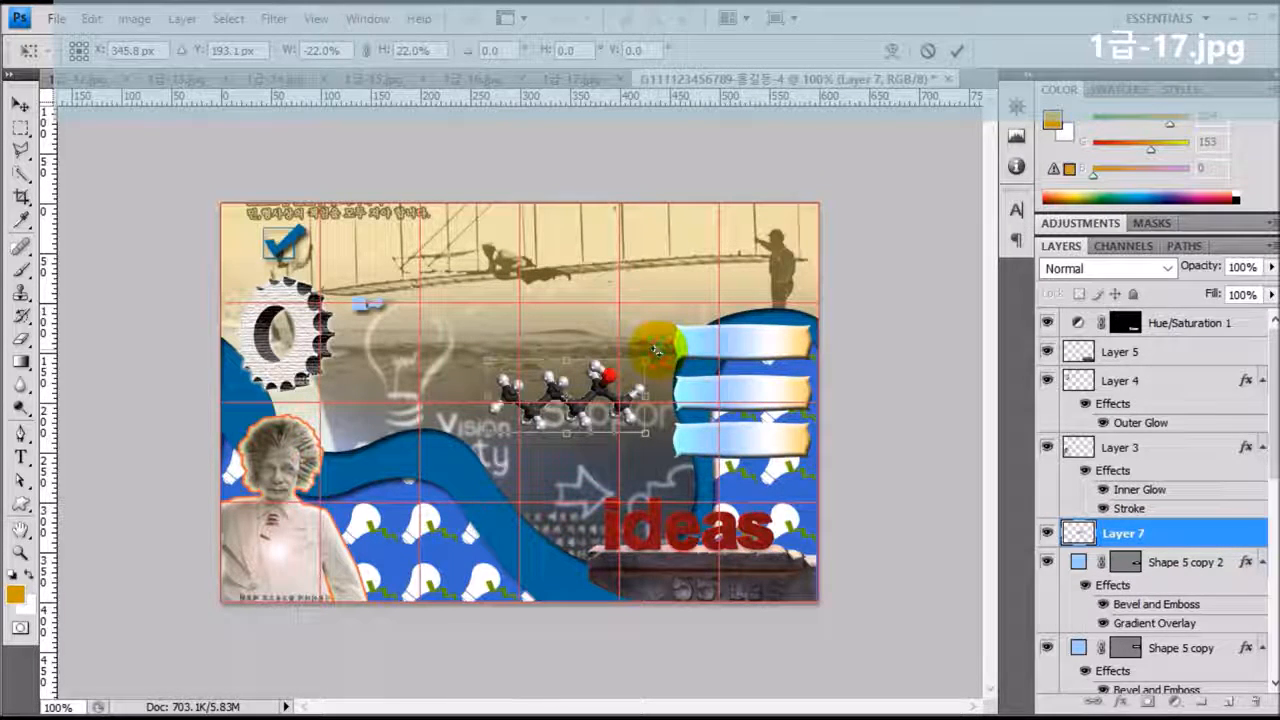
- Rotate the molecule about 15° clockwise, shrink it to about 19%, and place it just beside the gradient bars
drag(655, 350, 666, 379)
key(Return)
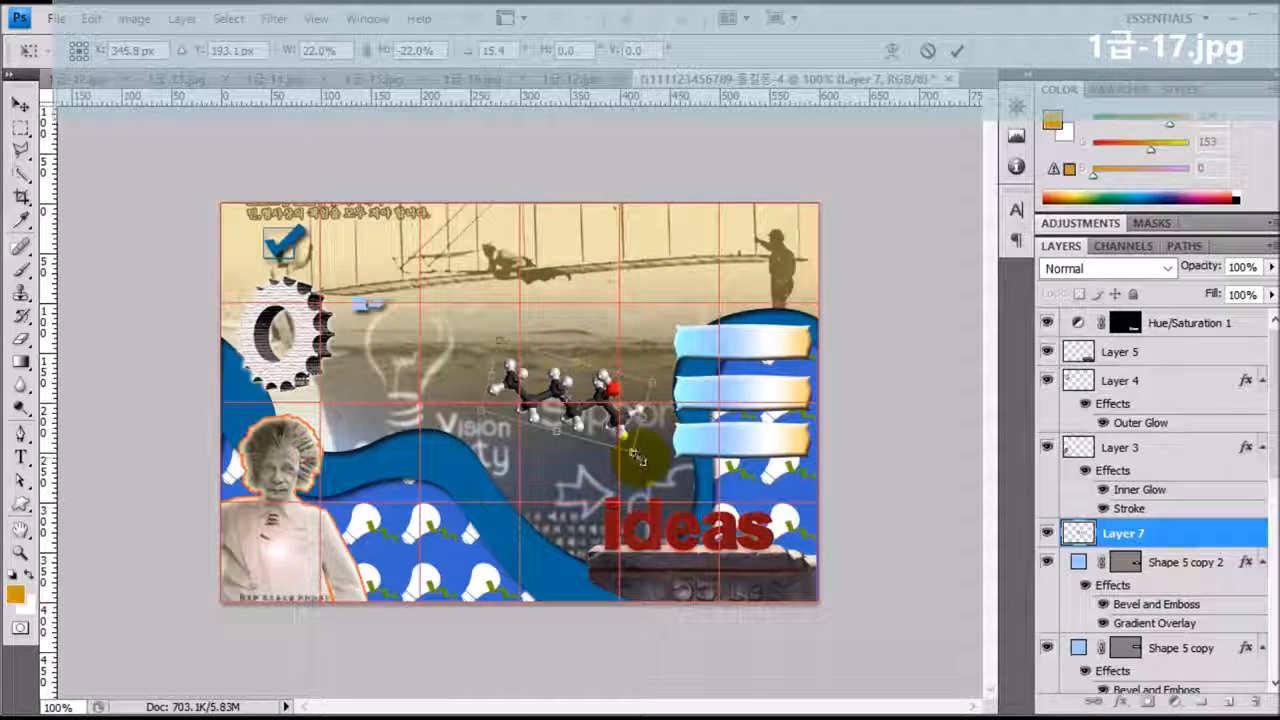
drag(634, 452, 619, 437)
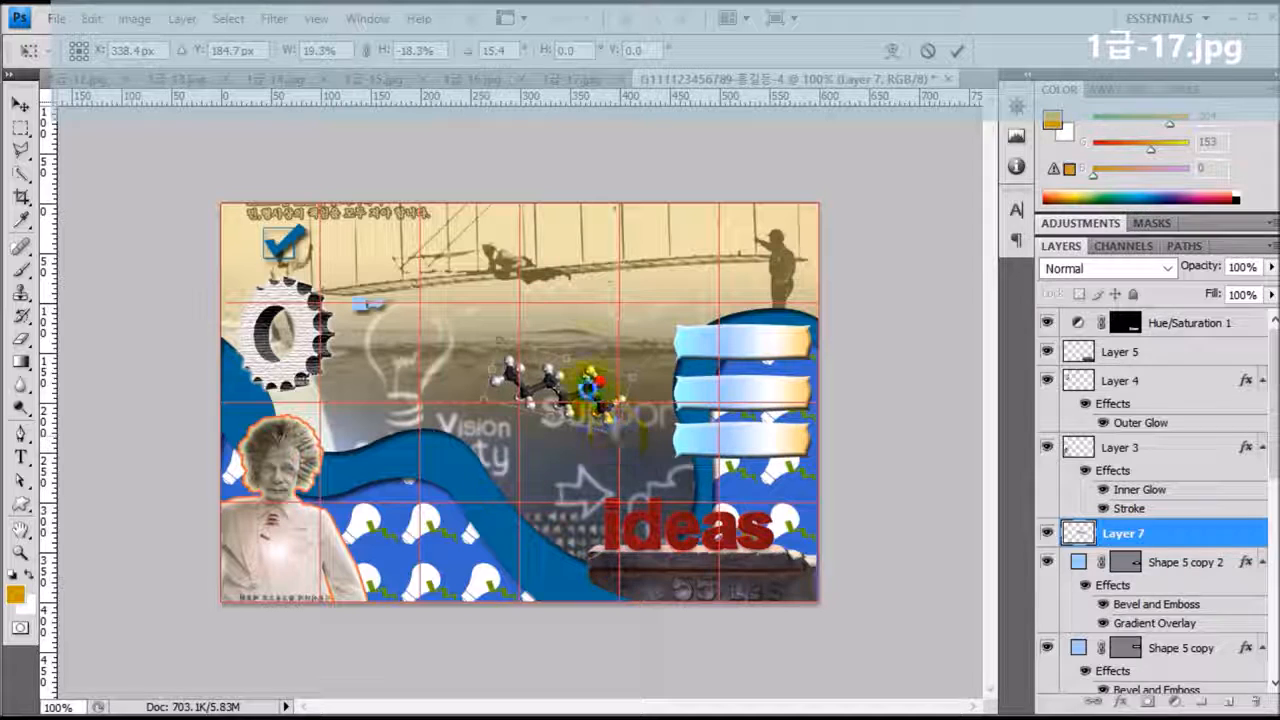
drag(590, 385, 617, 413)
key(Return)
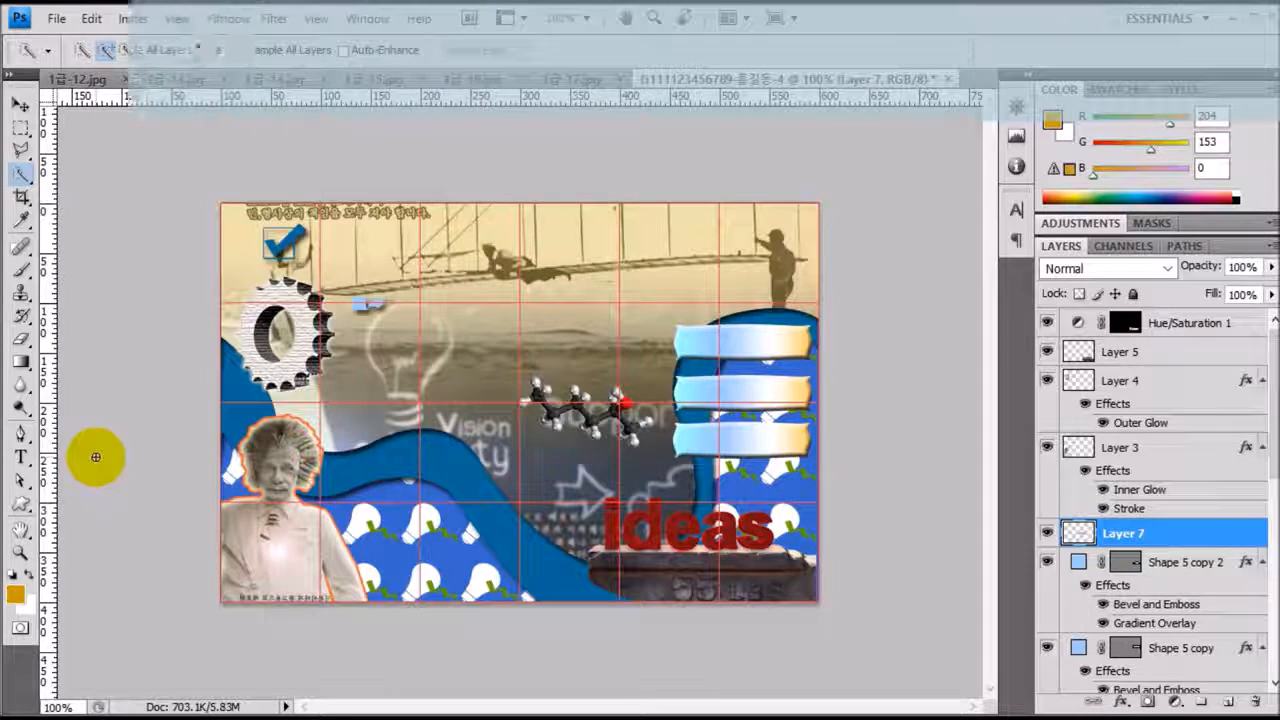
- Start a horizontal text line beside the blue check mark and set its font to Arial
click(22, 458)
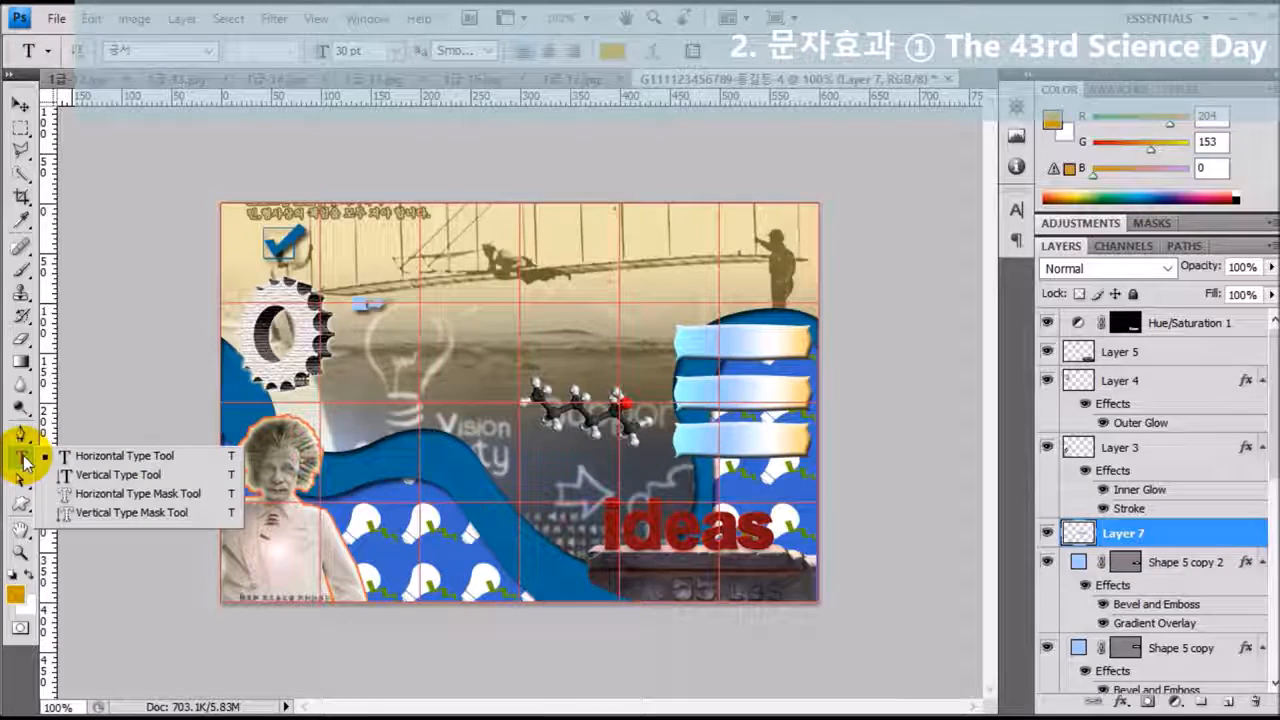
click(109, 456)
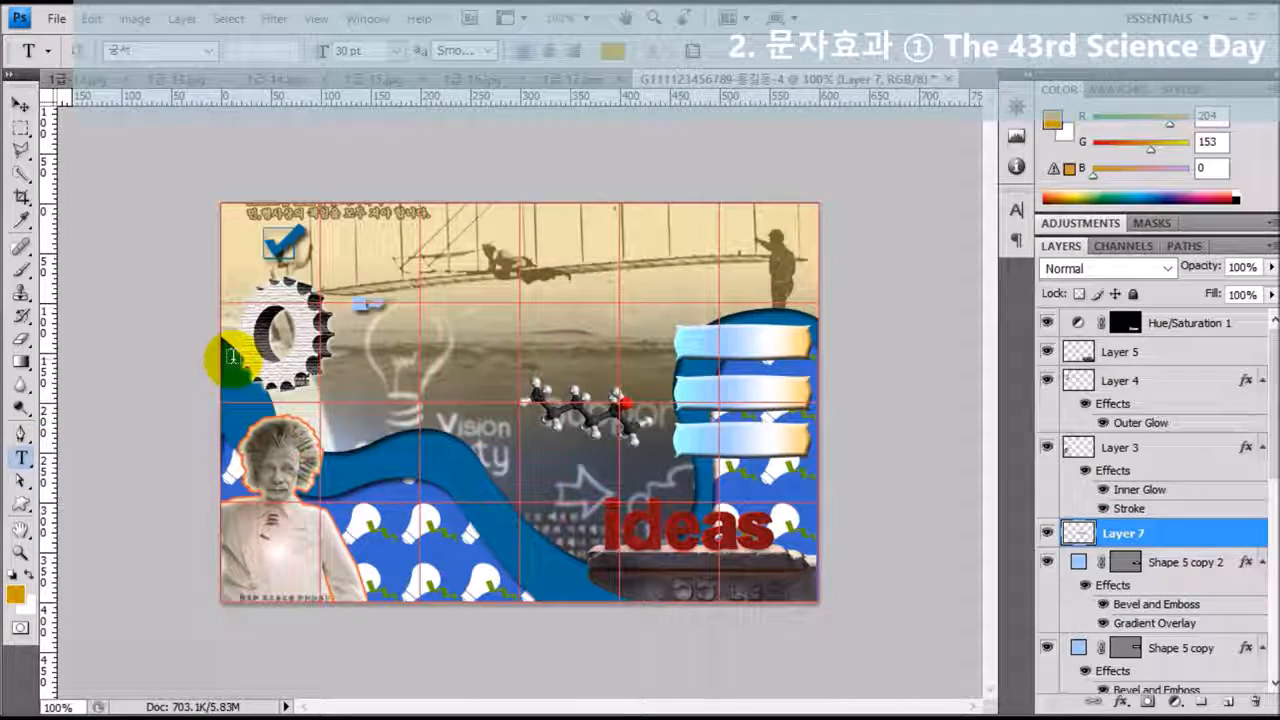
click(314, 241)
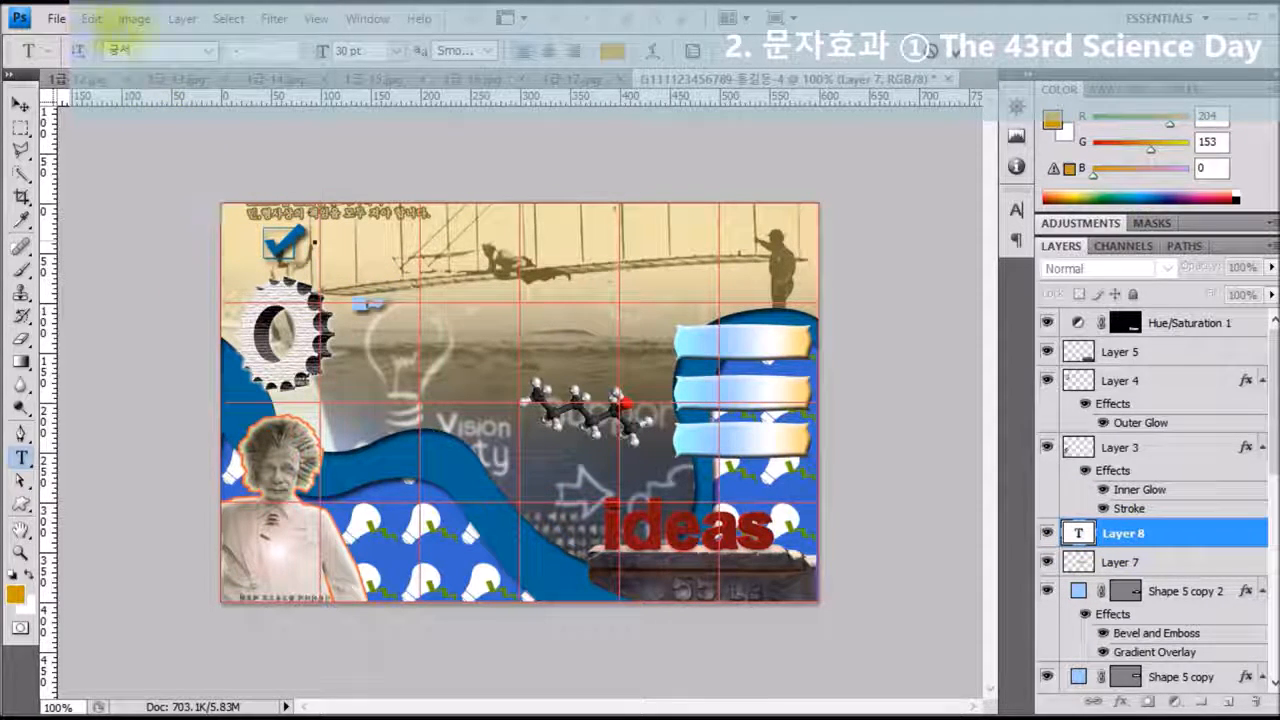
click(170, 47)
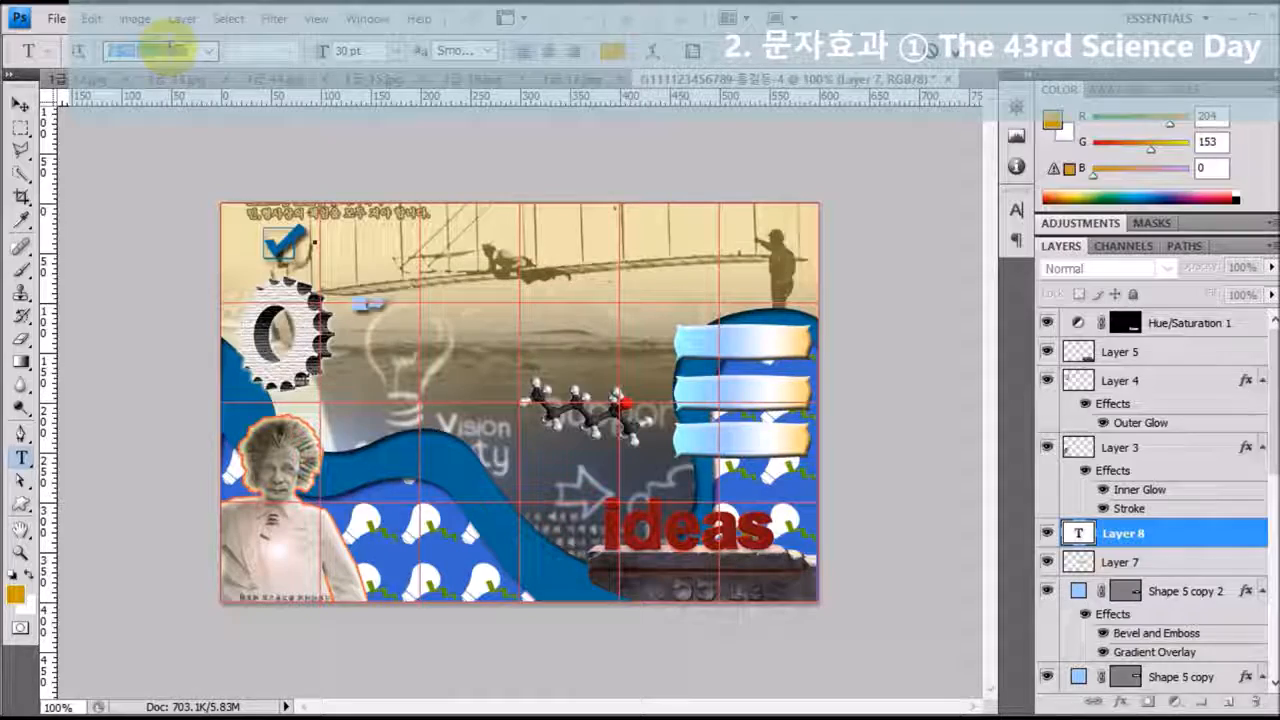
click(208, 50)
scroll(214, 86, up, 5)
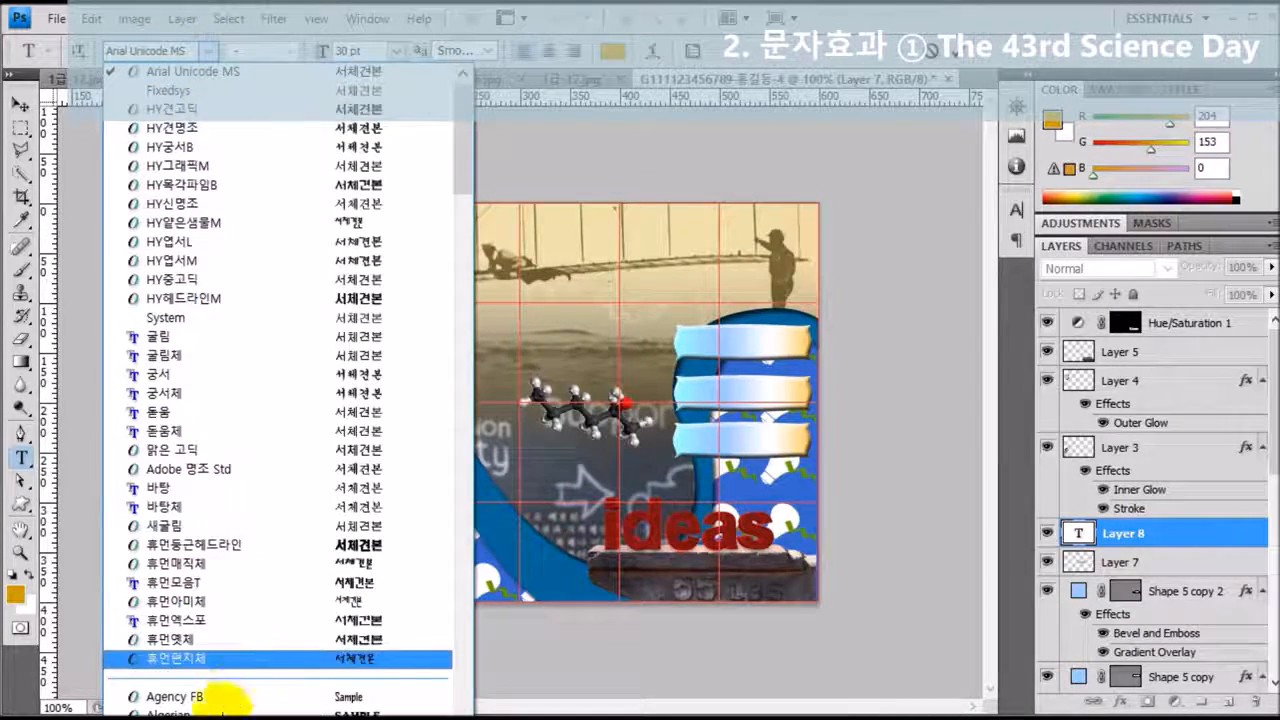
click(212, 697)
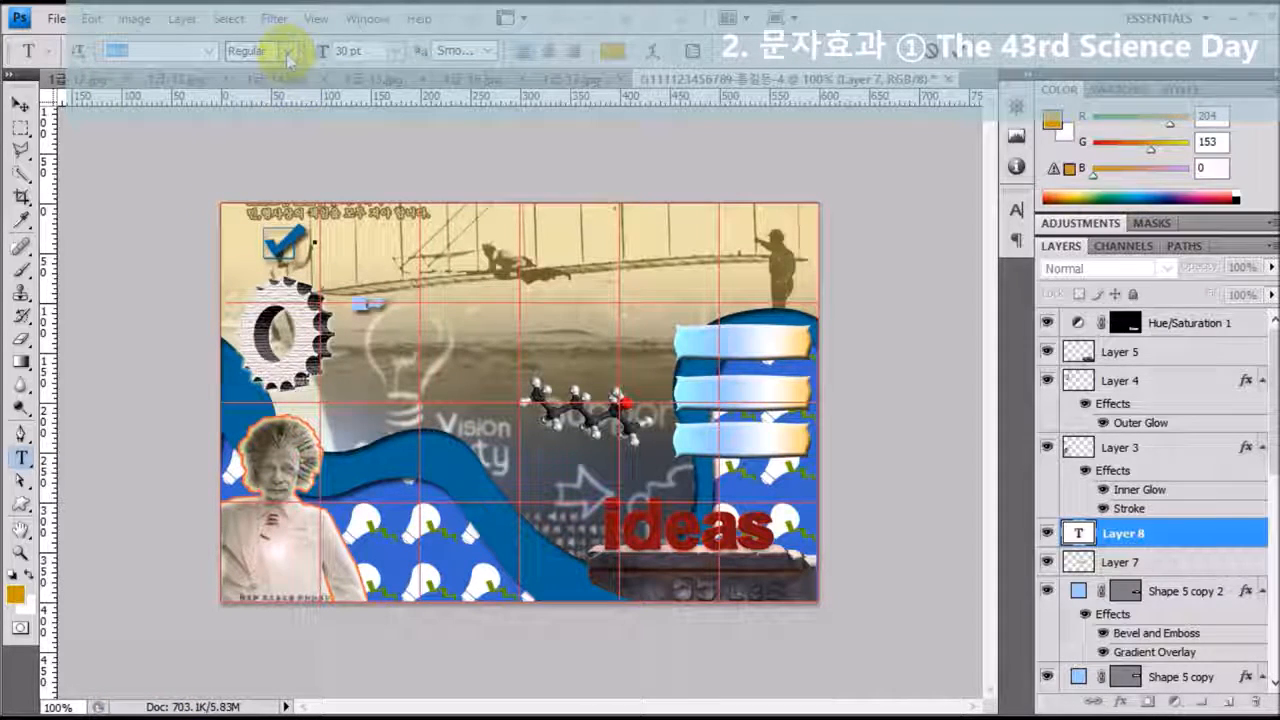
- Set the text size to 18 pt and the text color to ffffcc
click(288, 55)
click(288, 55)
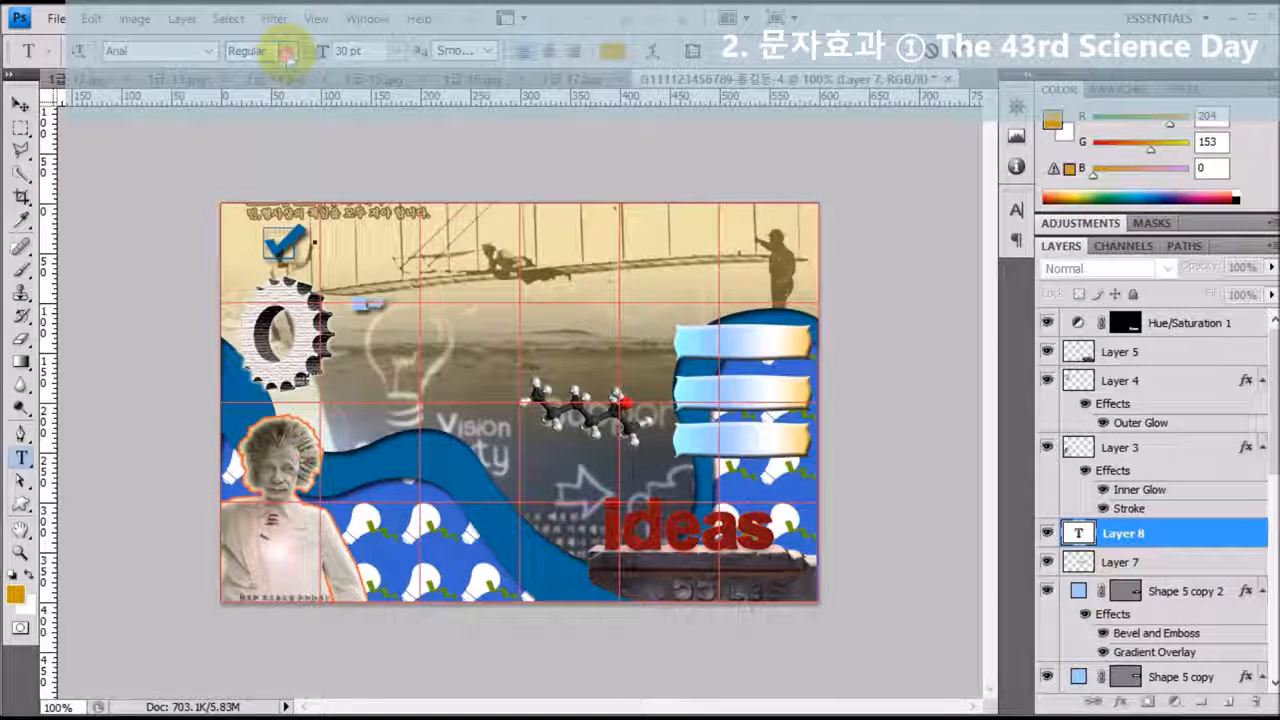
drag(366, 54, 308, 54)
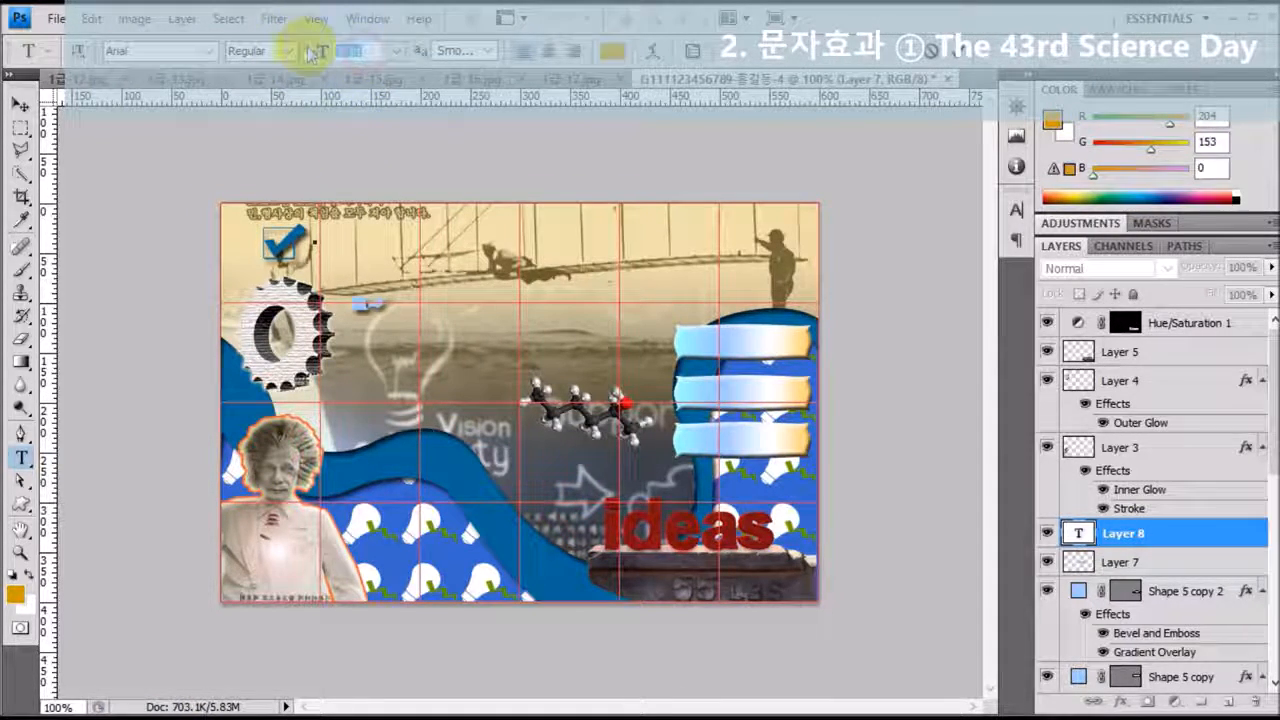
text(18)
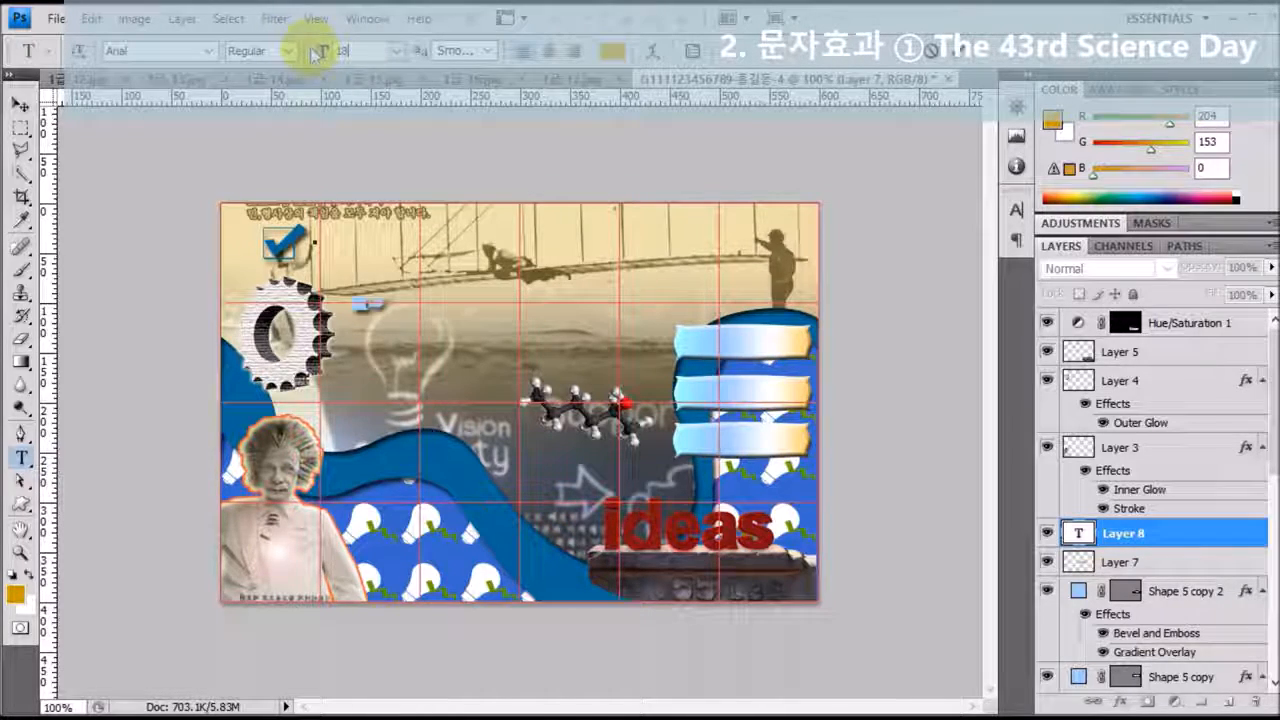
click(612, 50)
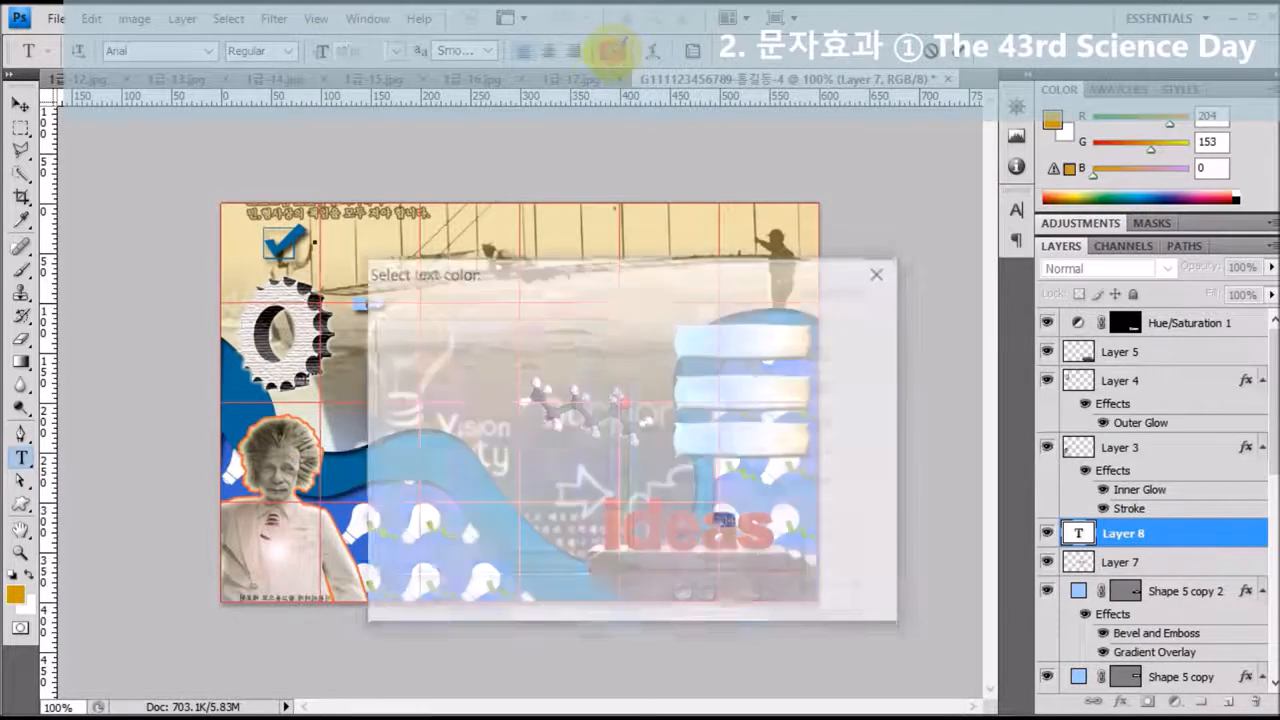
click(727, 605)
text(fff)
text(fffcc)
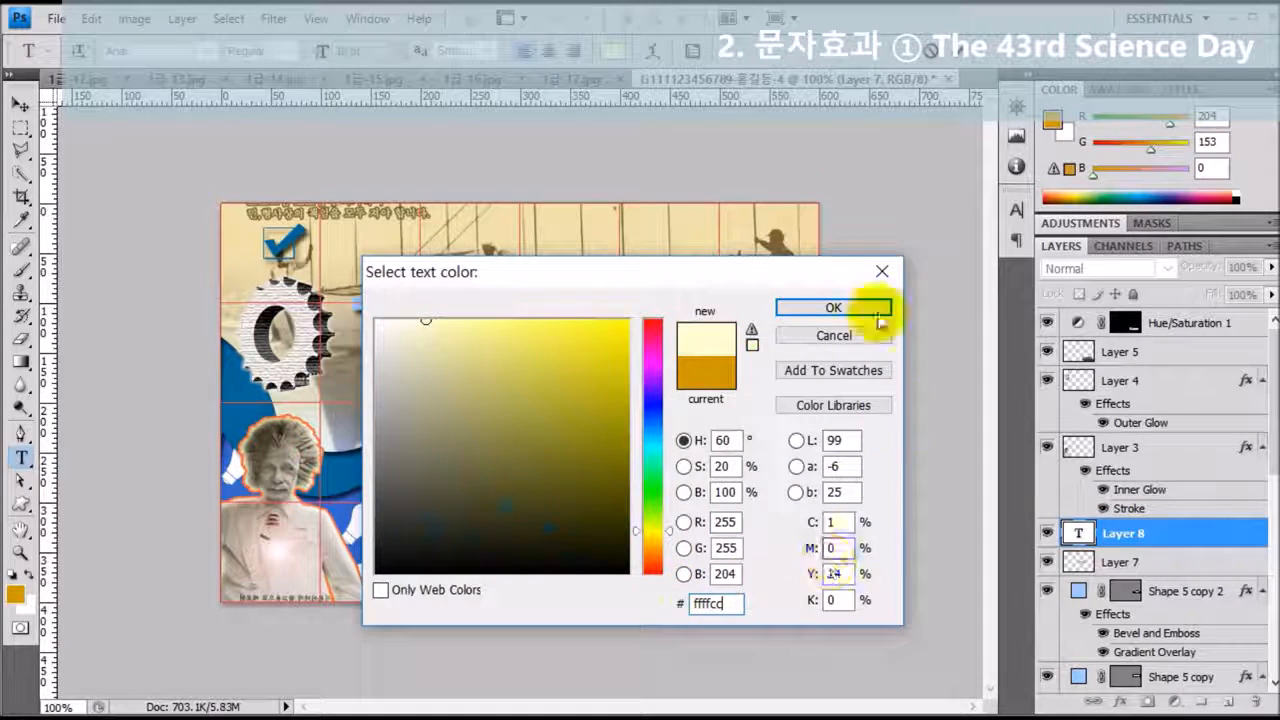
click(833, 307)
- Enter the text "The 43rd Science Day" beside the check mark and commit it
click(318, 245)
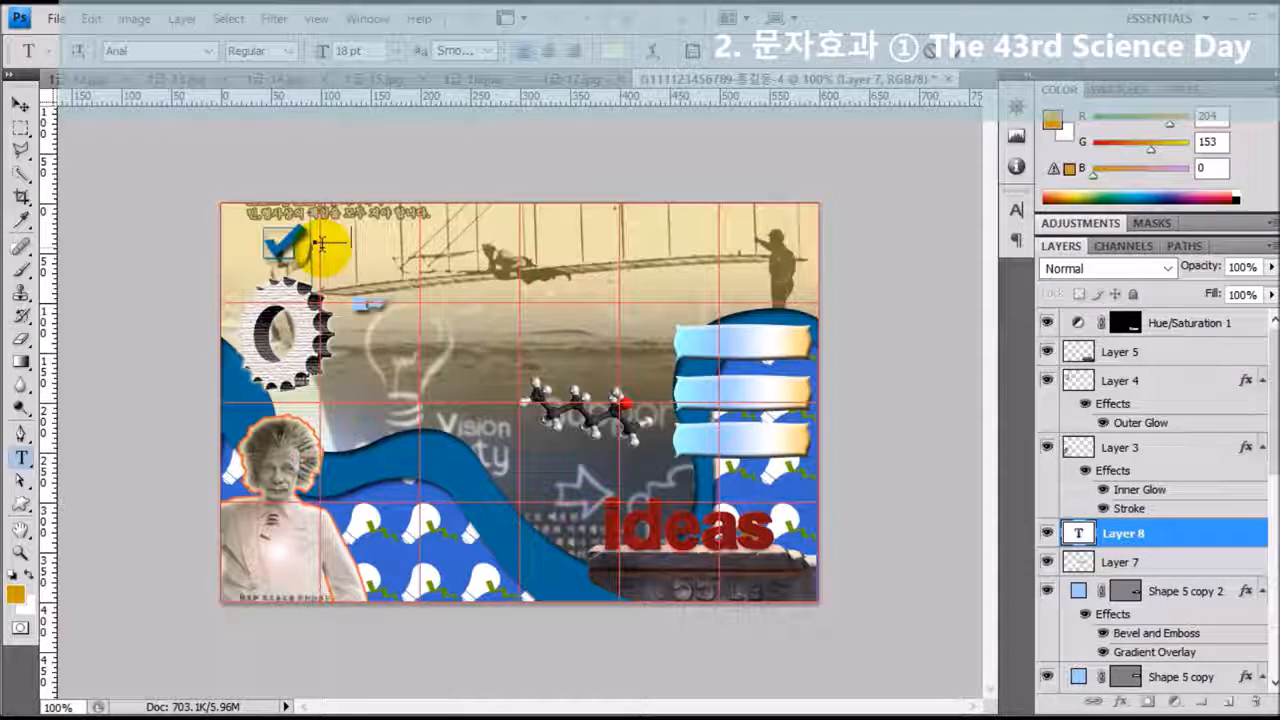
text(d)
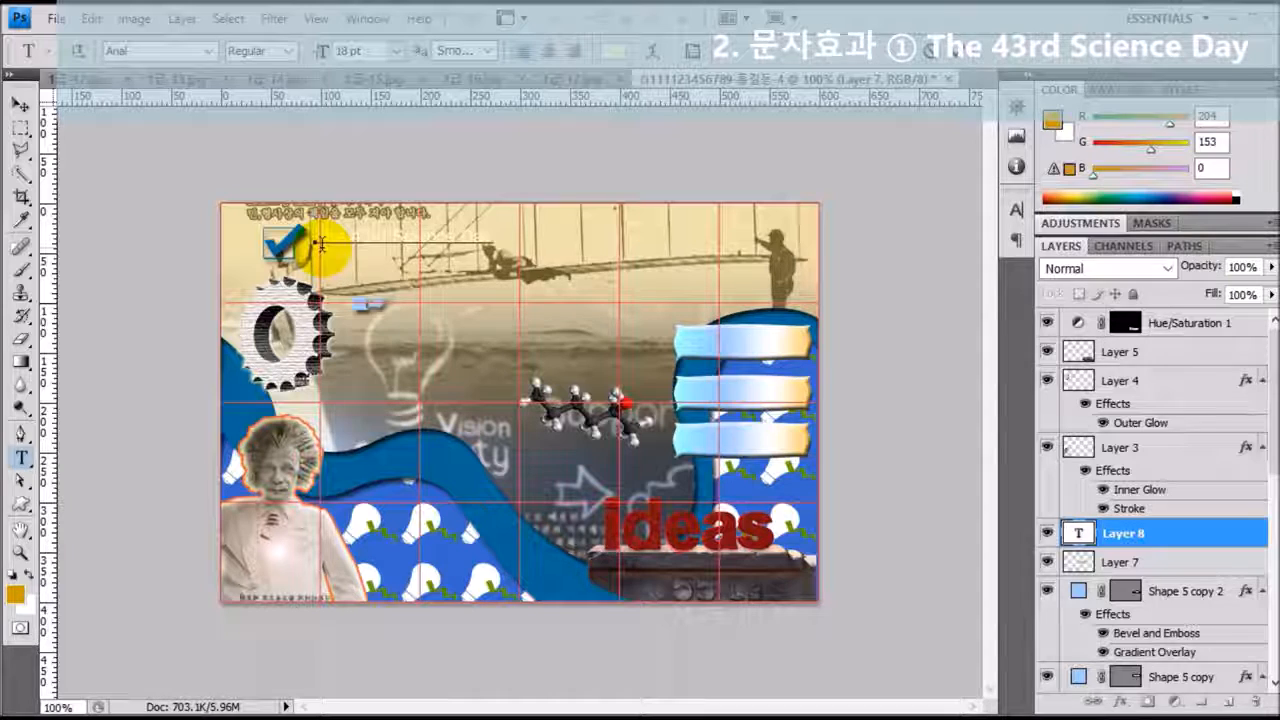
key(ctrl+Return)
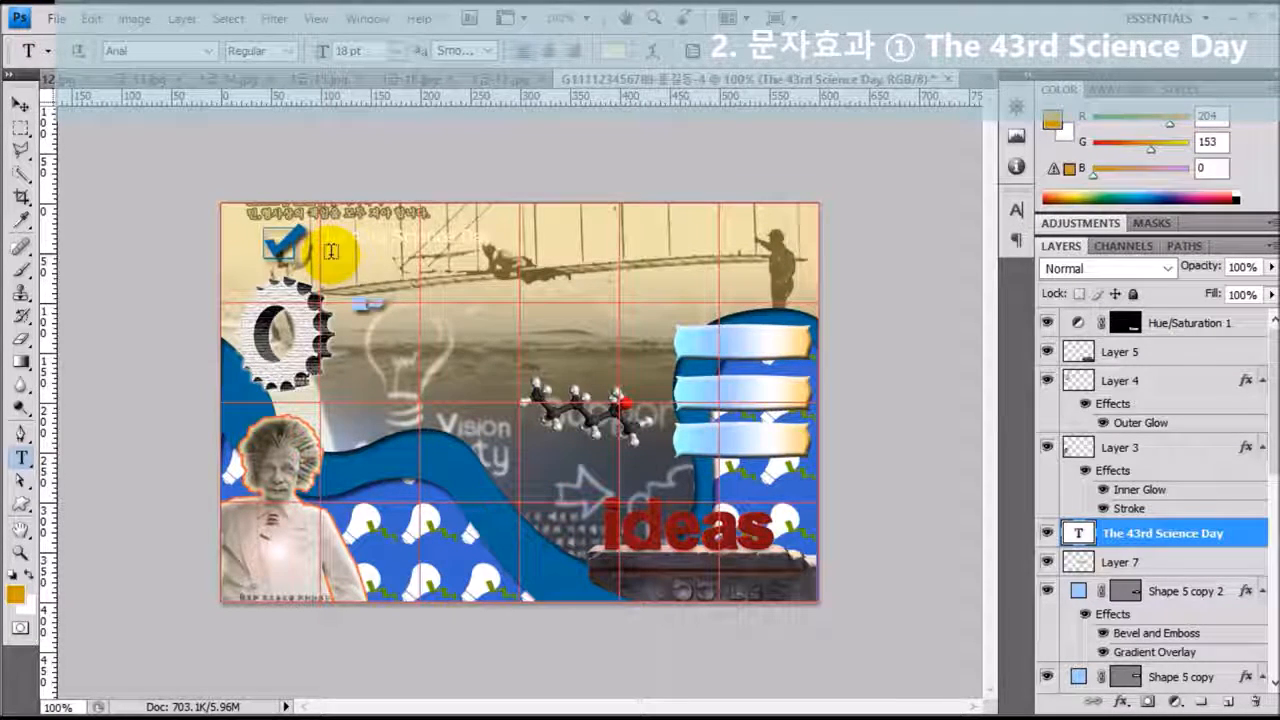
- Add an outside stroke 2 px wide to the "The 43rd Science Day" text layer
double_click(1240, 537)
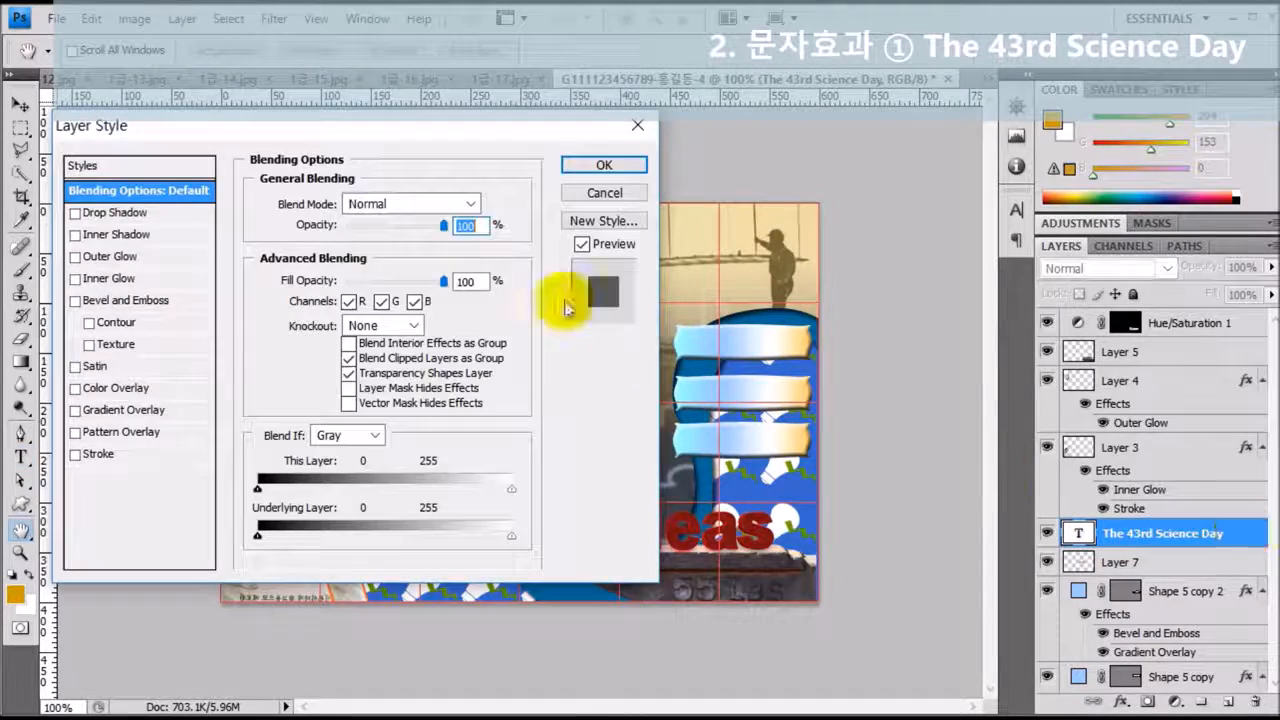
drag(403, 143, 841, 155)
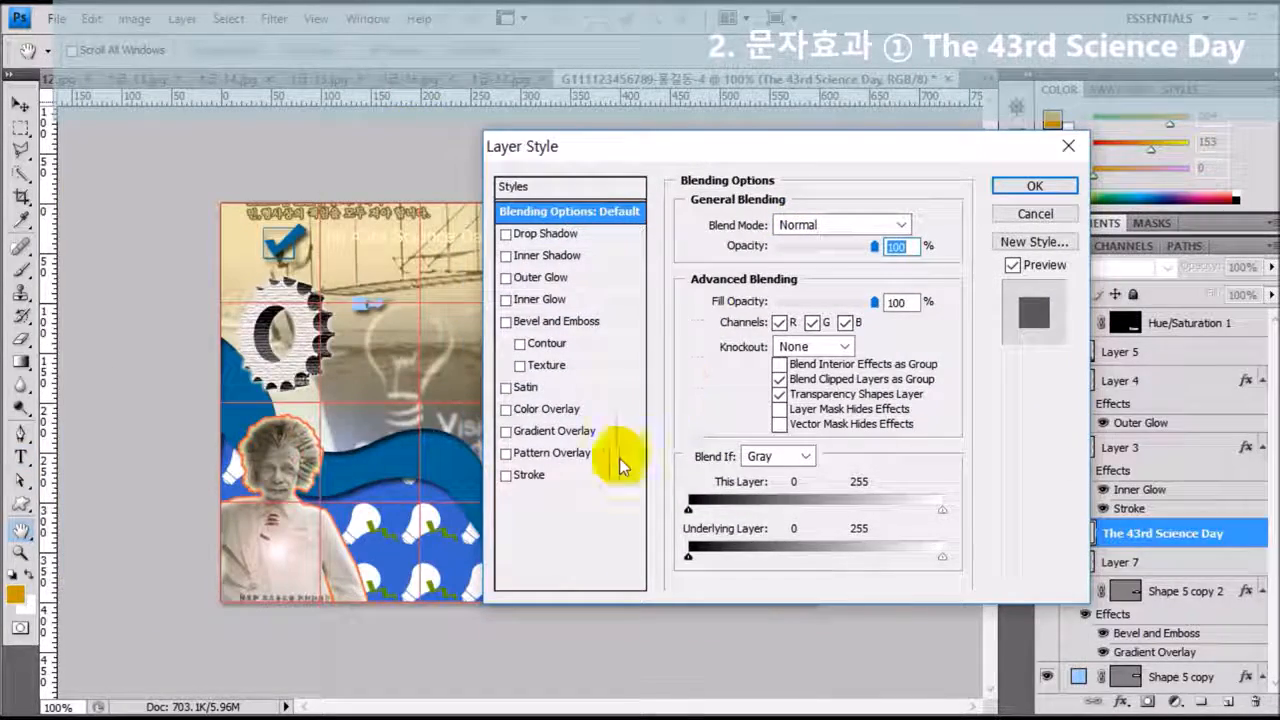
click(527, 477)
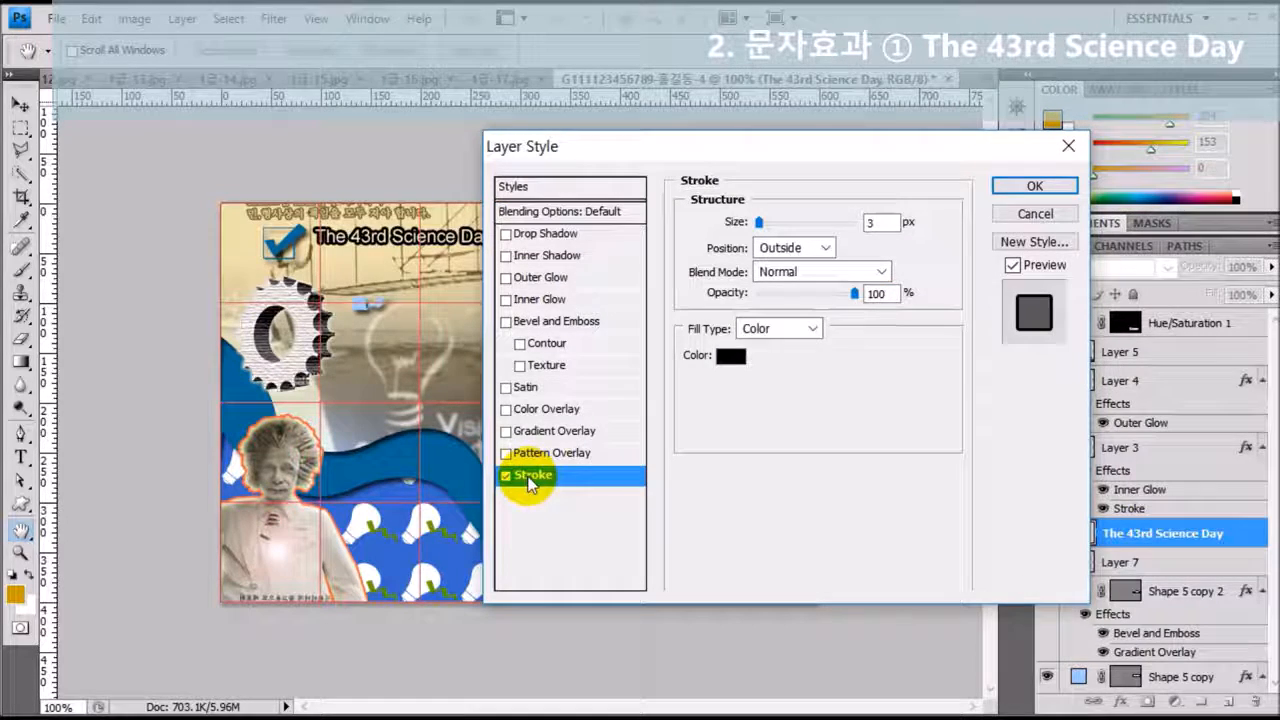
double_click(880, 222)
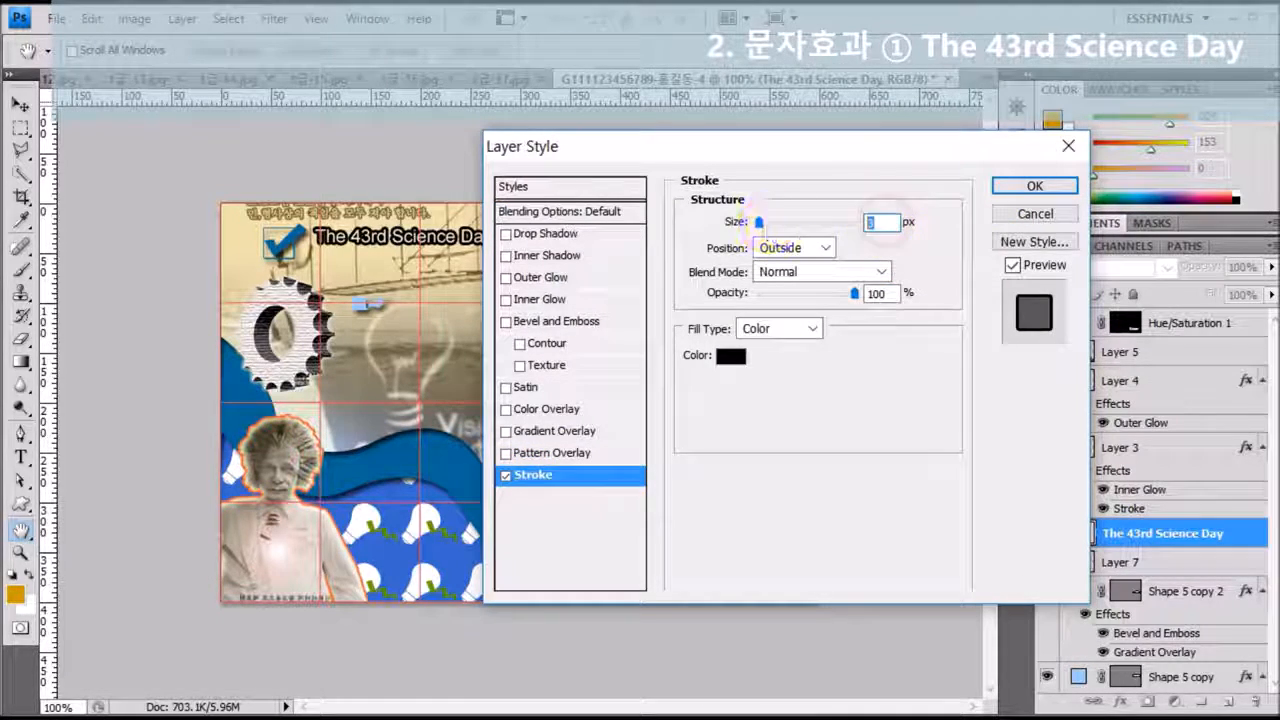
text(2)
- Set the stroke color to 003333 and apply the layer style to the text
click(733, 356)
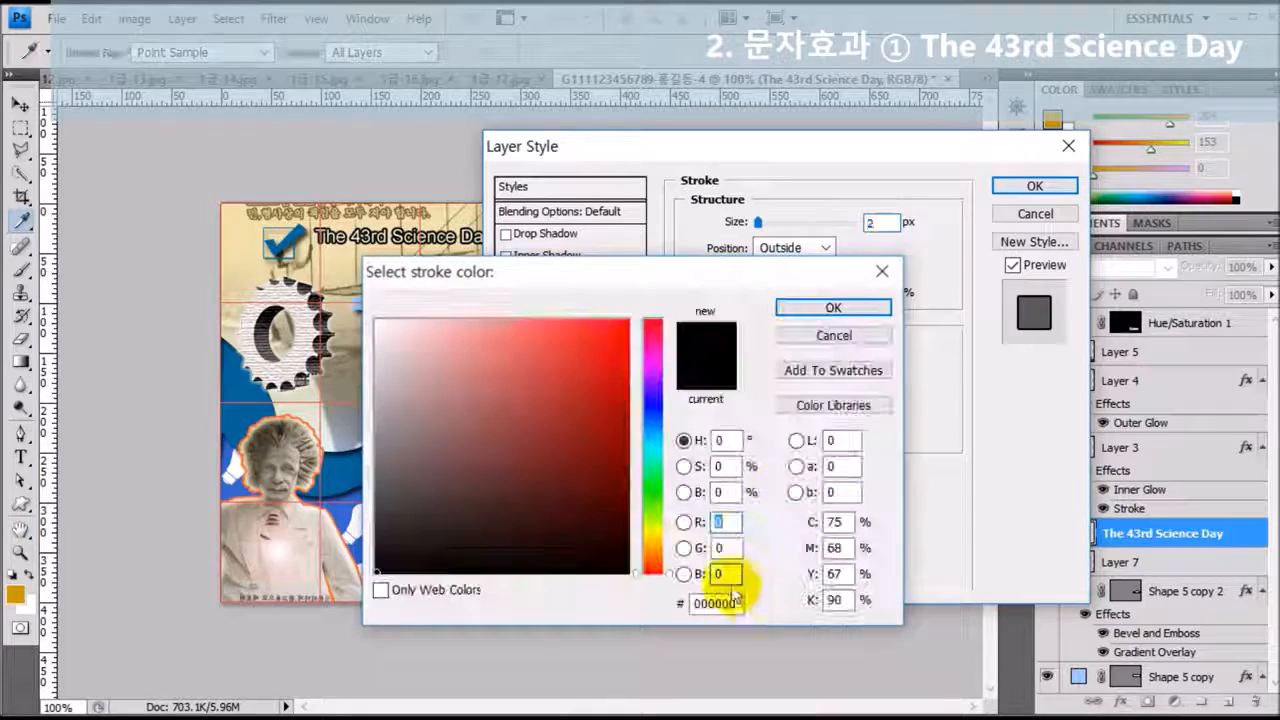
drag(740, 604, 660, 612)
text(00)
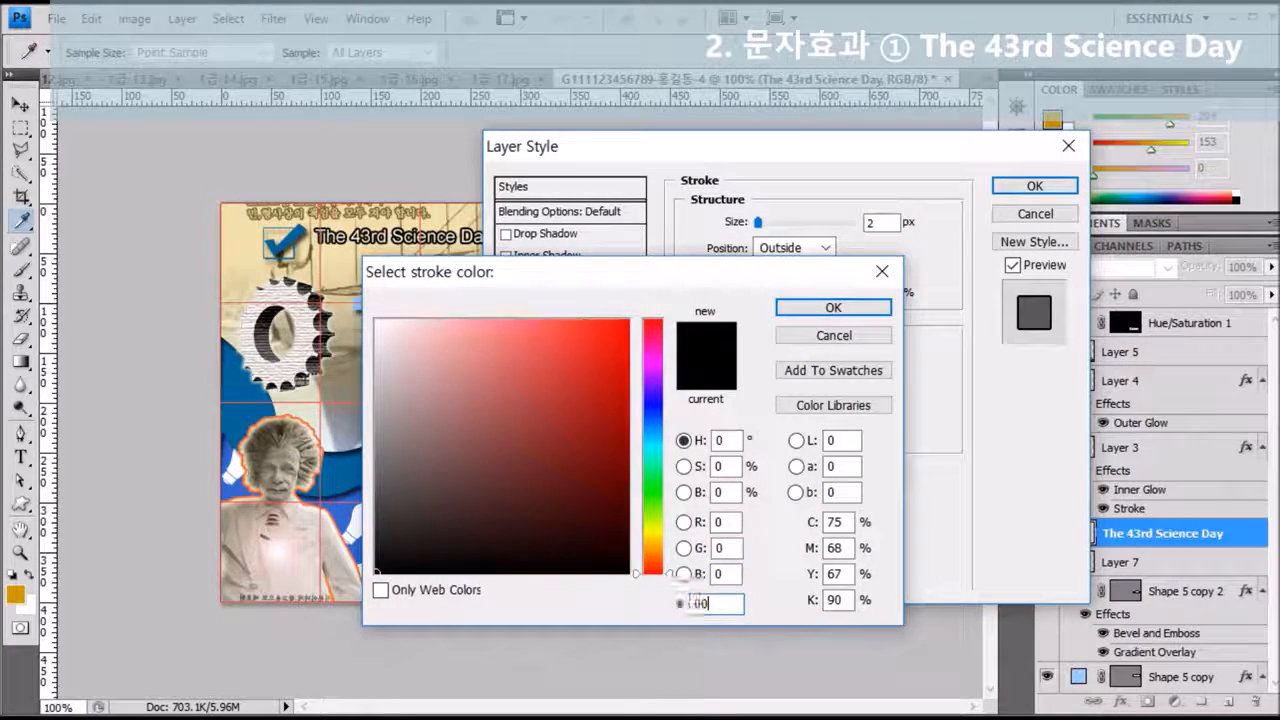
text(3333)
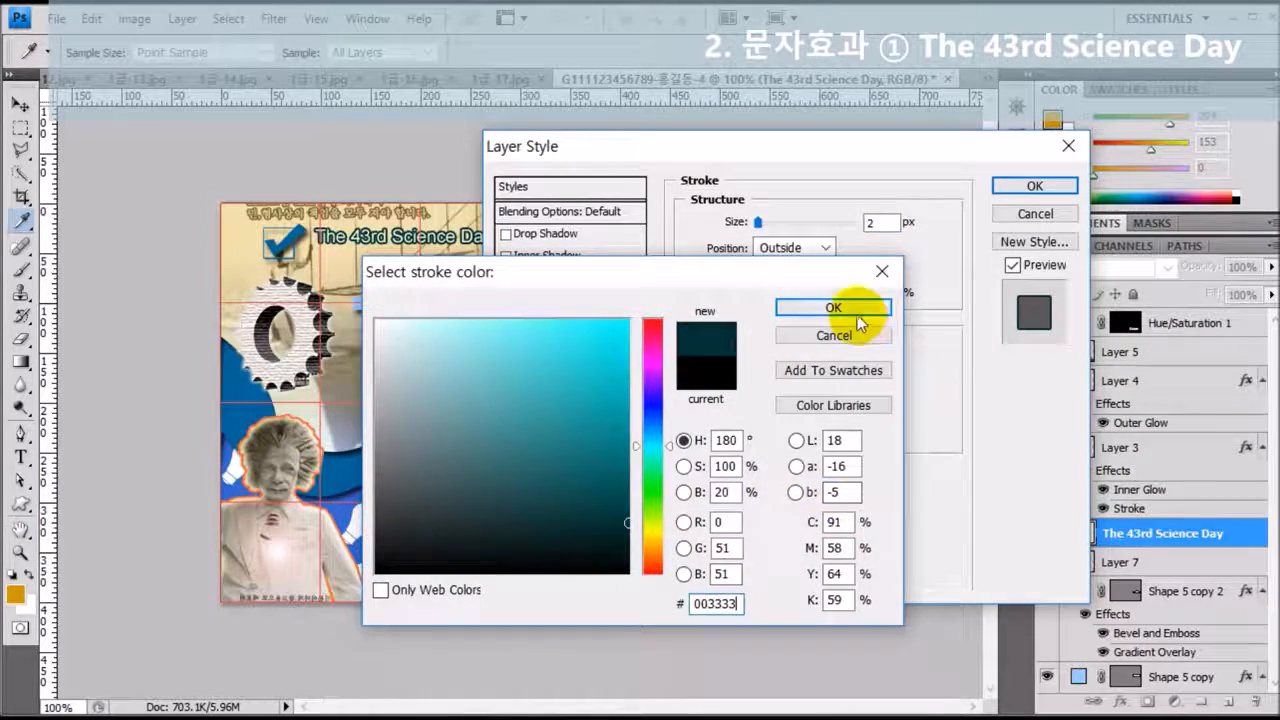
click(850, 310)
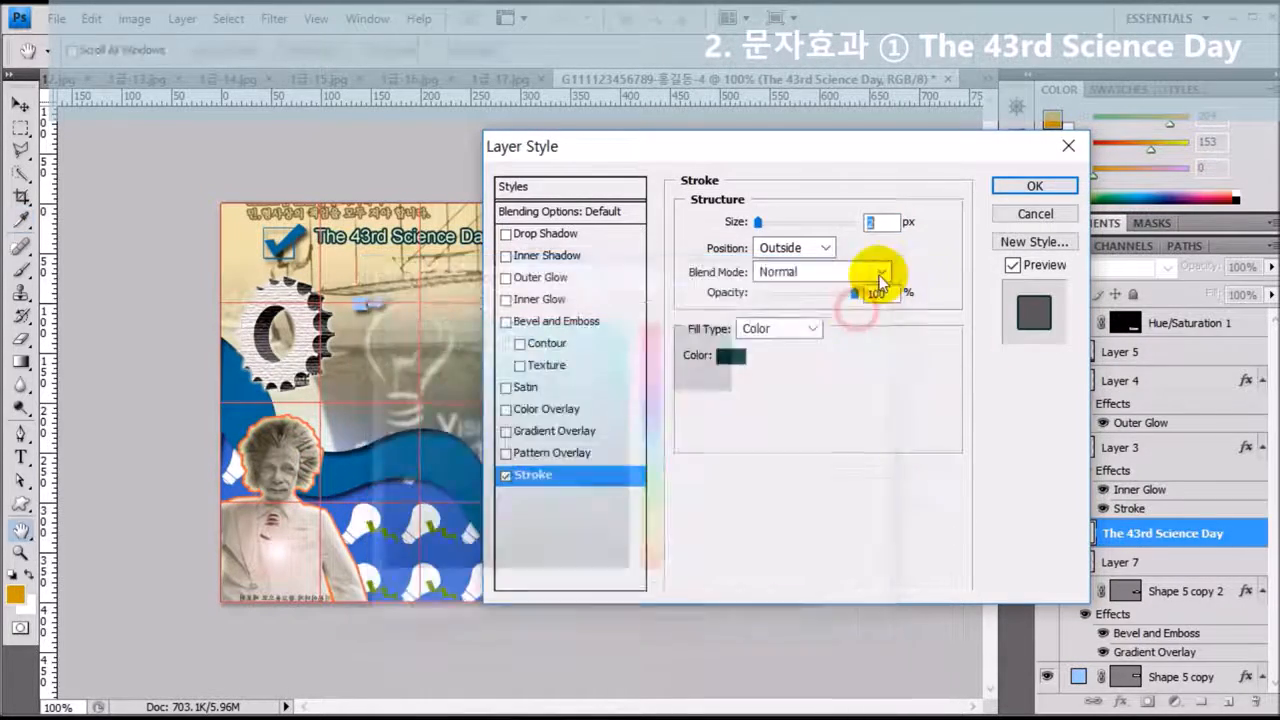
click(1033, 188)
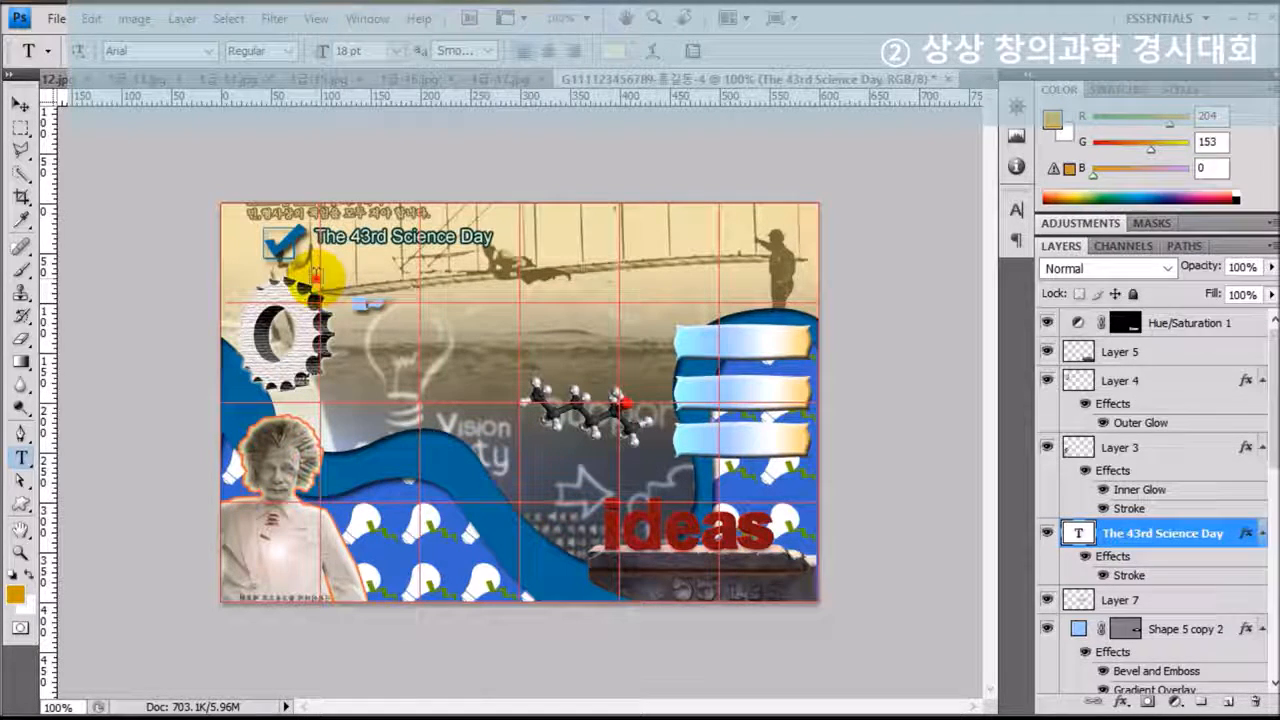
- Start a new text line just below "The 43rd Science Day" with the 궁서 font at 30 pt
click(336, 305)
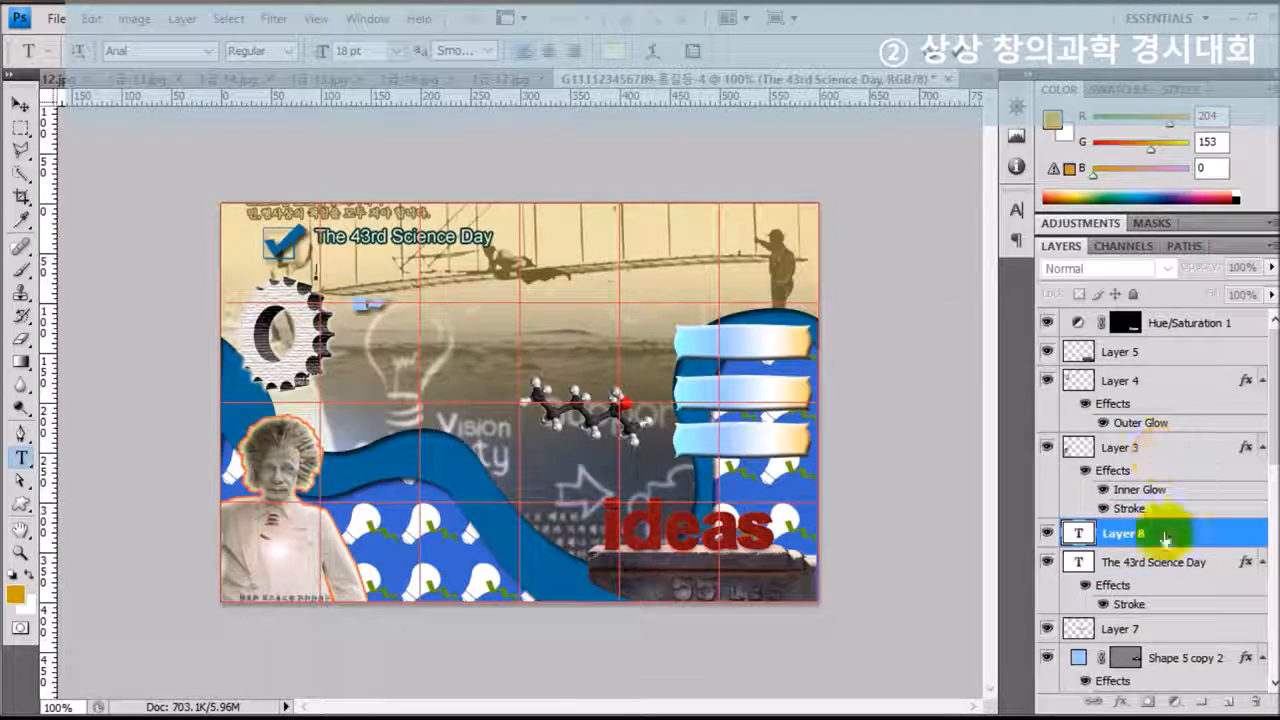
click(175, 50)
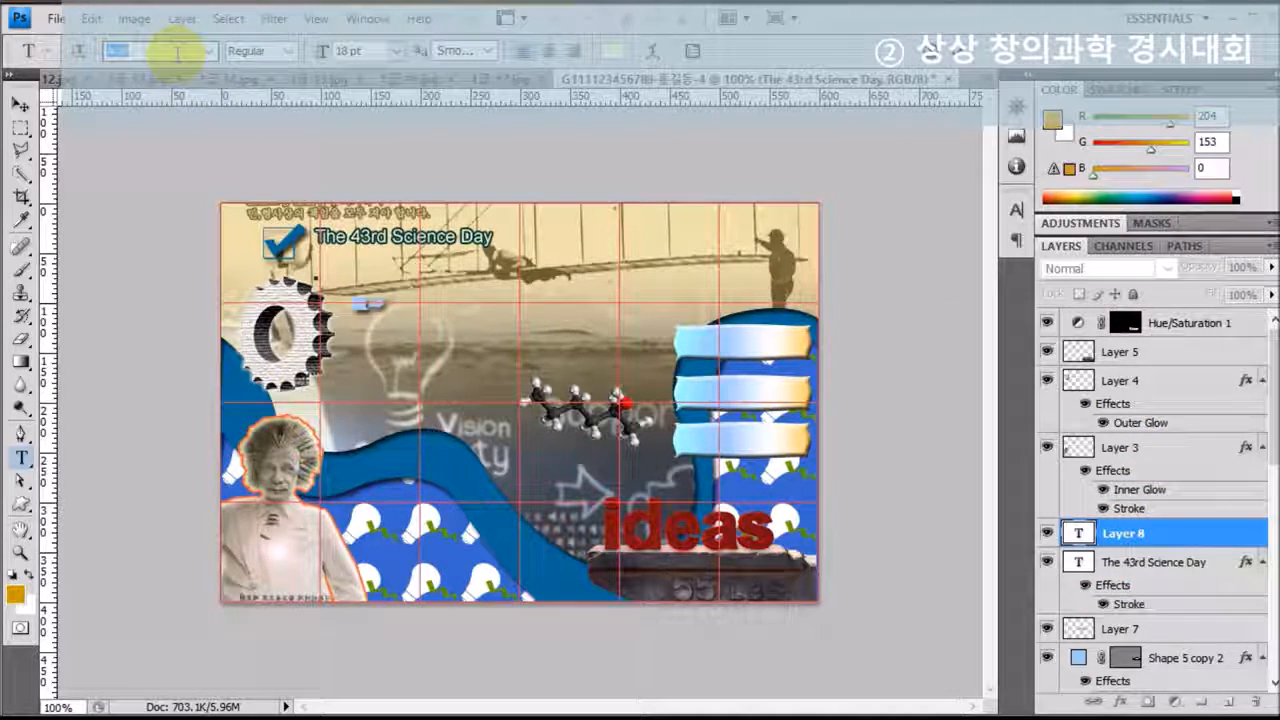
text(궁서)
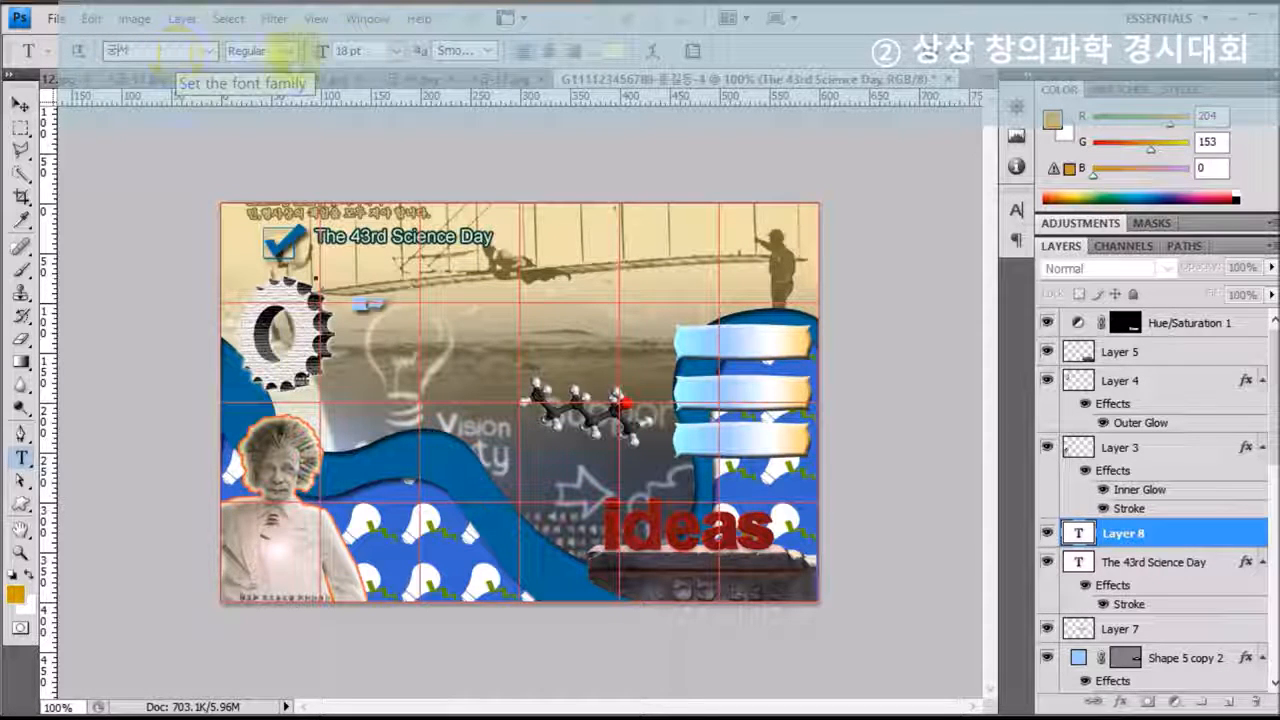
click(345, 50)
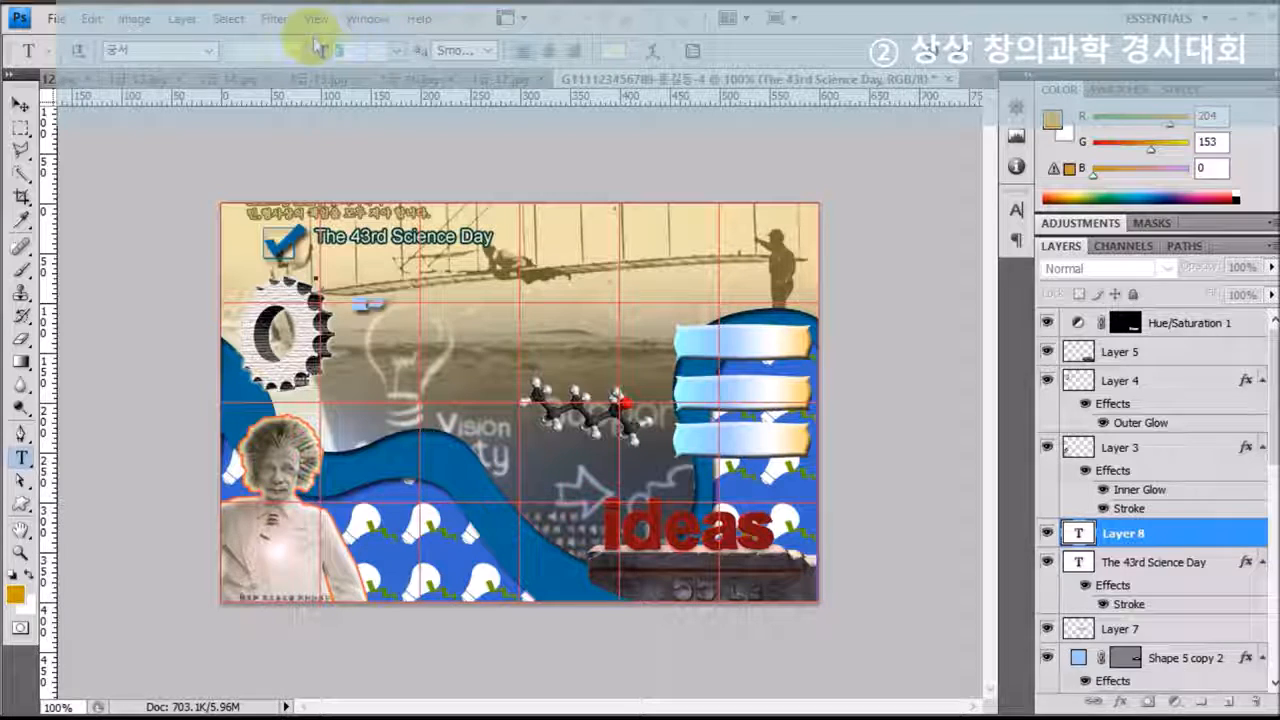
text(30)
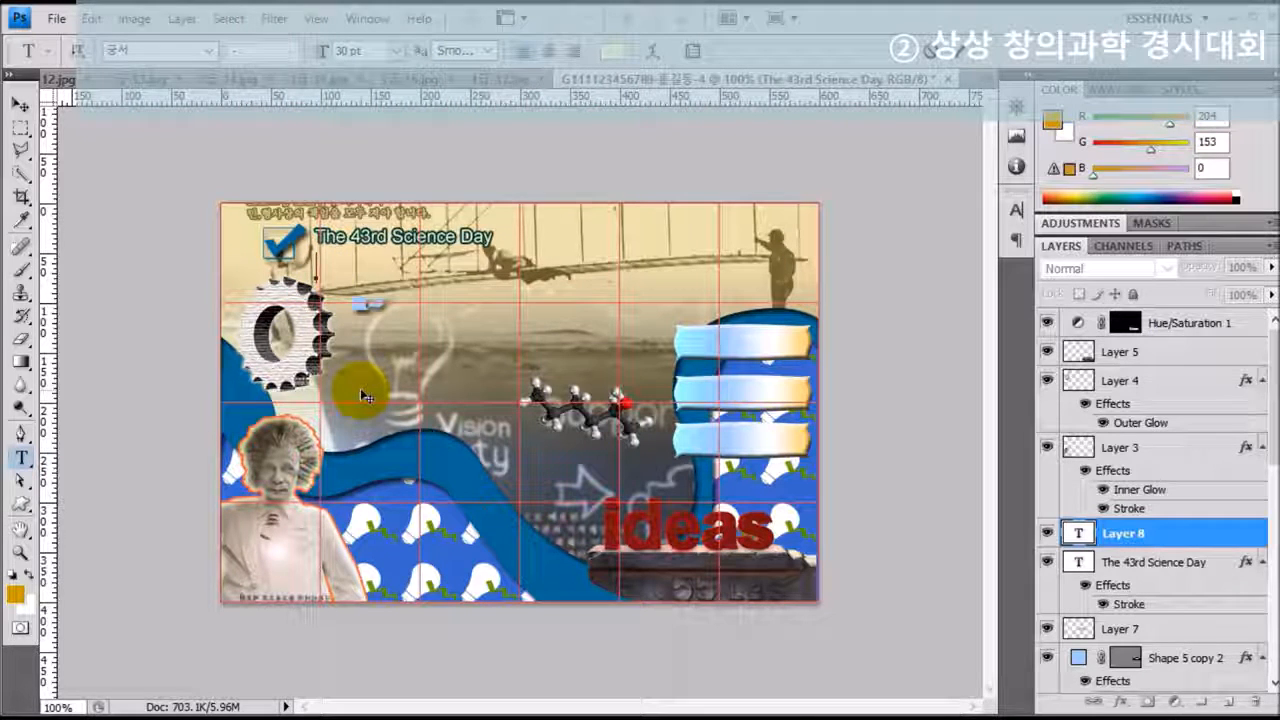
- Enter the text "상상 창의과학 경시대회" on the new line and commit it
text(상상)
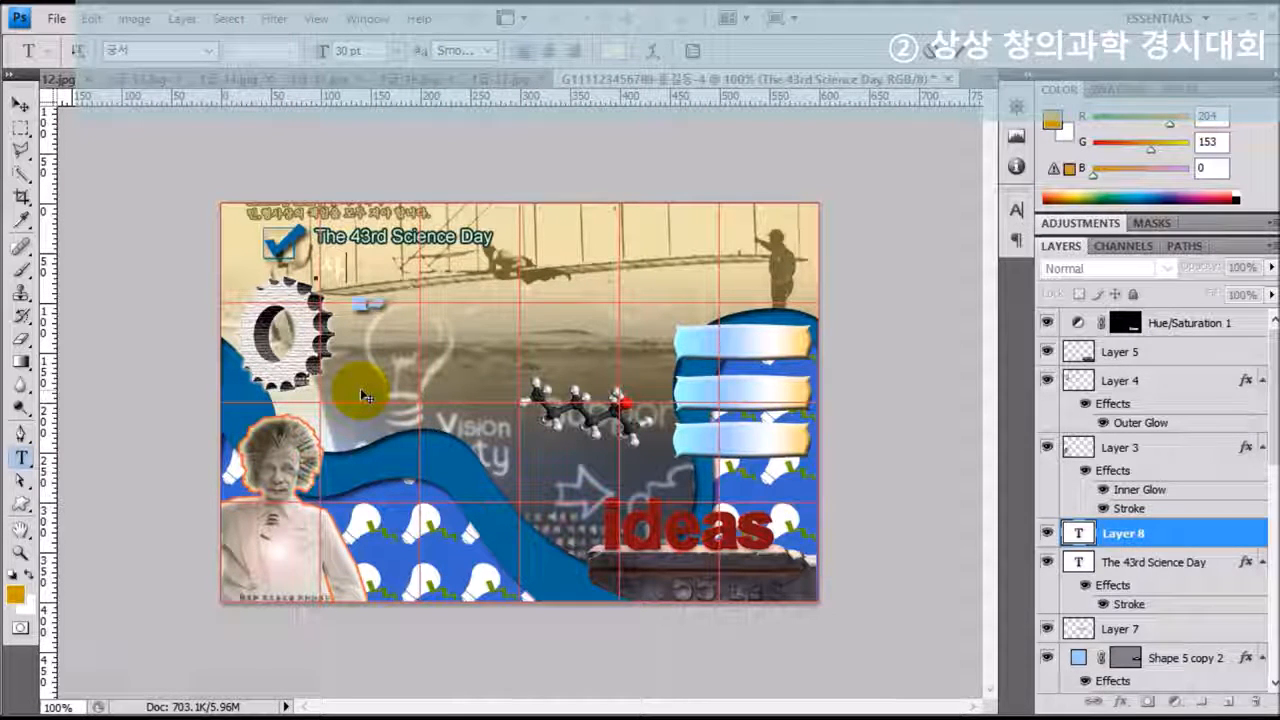
text( 창의과학 경)
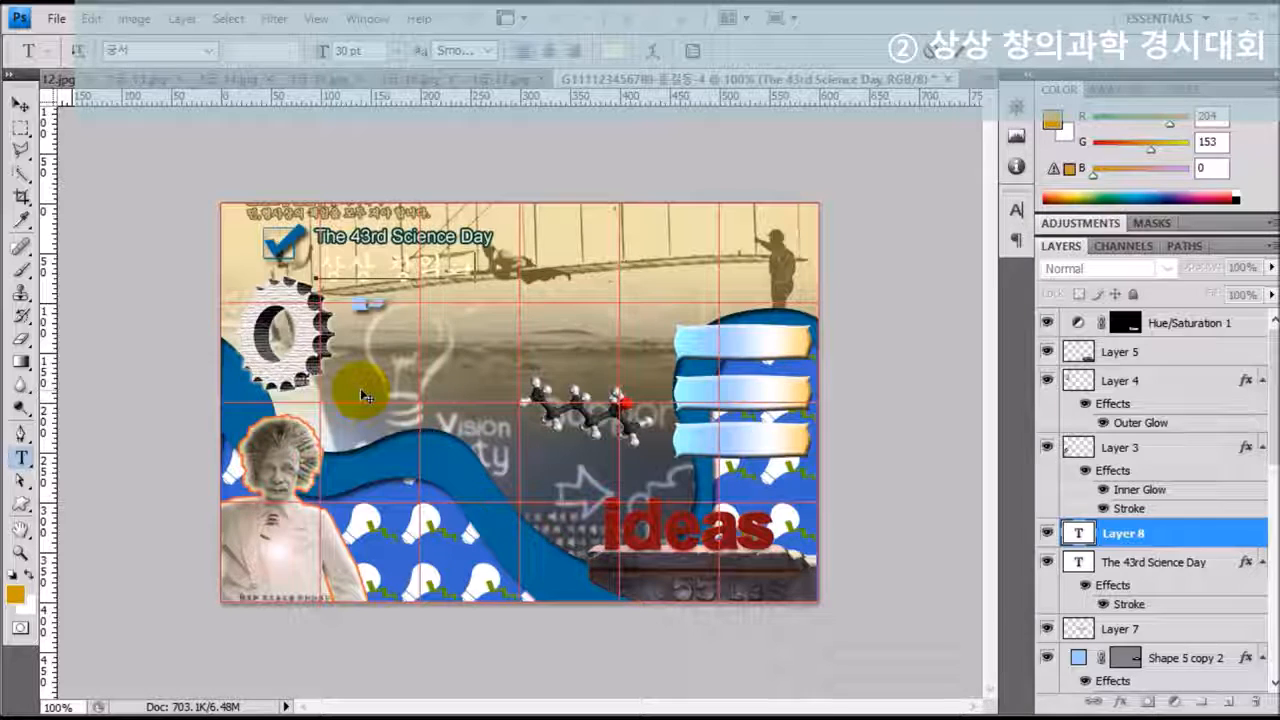
text(시대회)
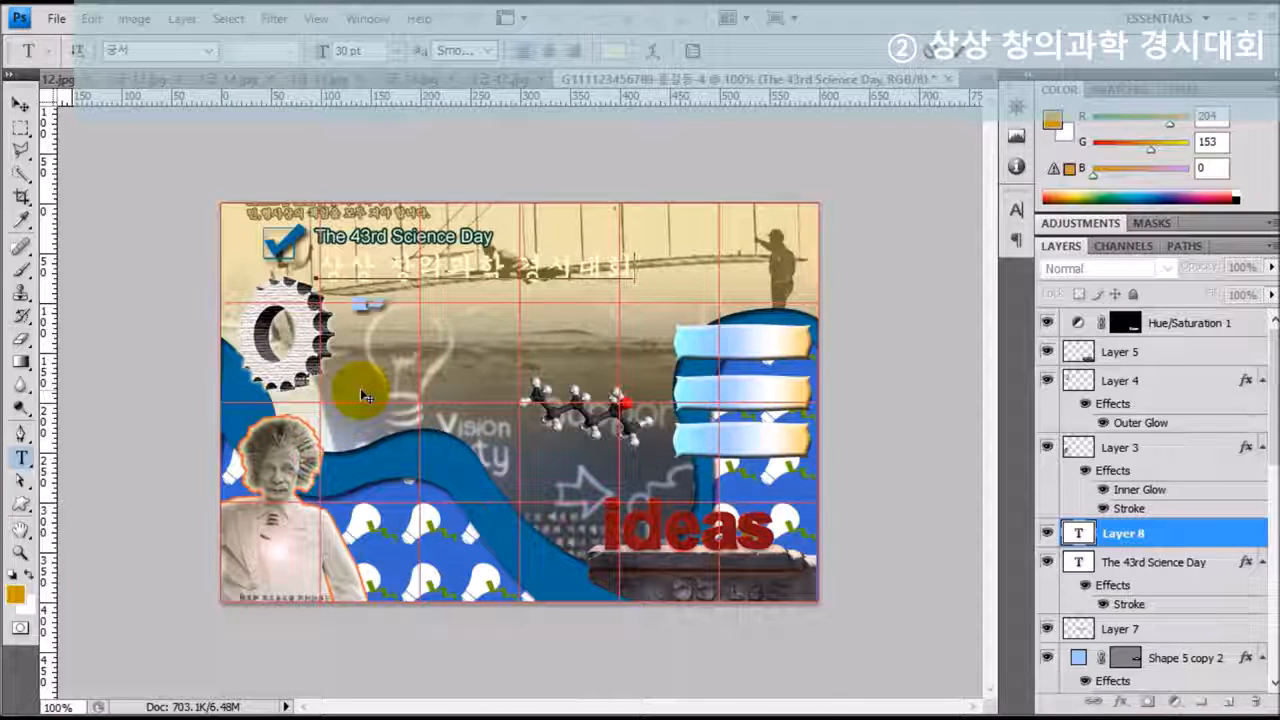
key(ctrl+Return)
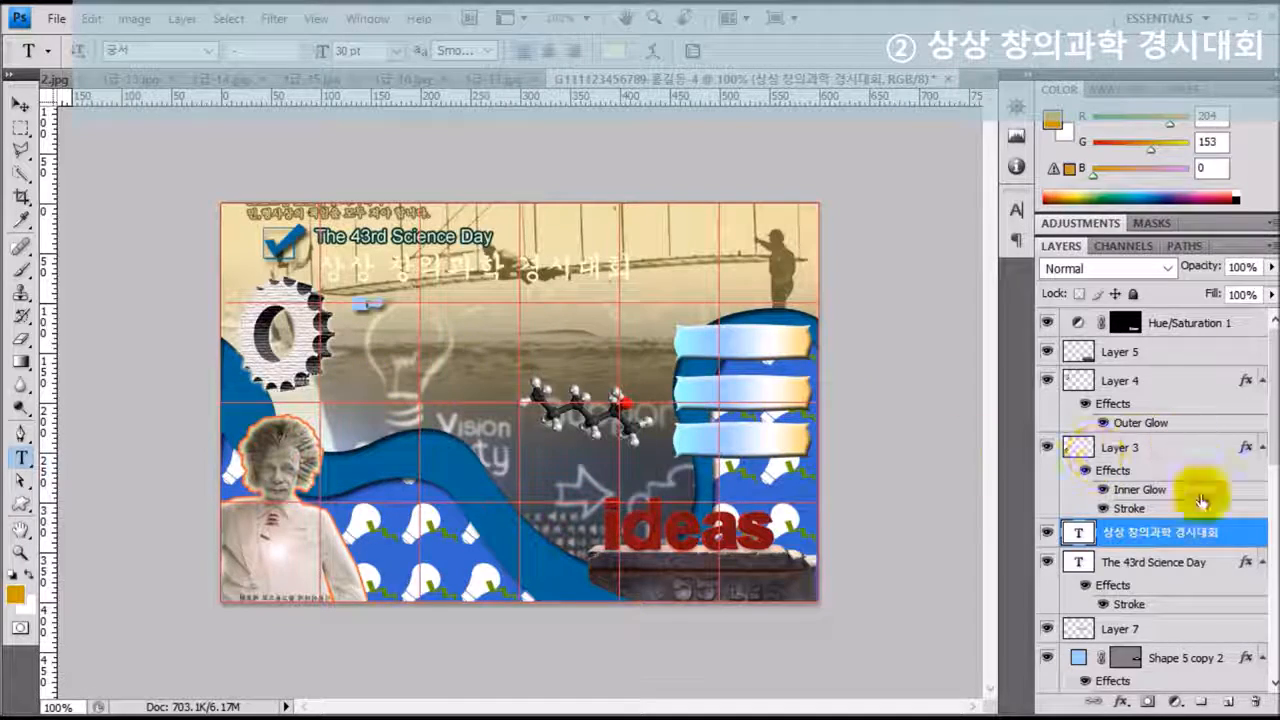
- Add a gradient overlay to the "상상 창의과학 경시대회" text layer
double_click(1241, 541)
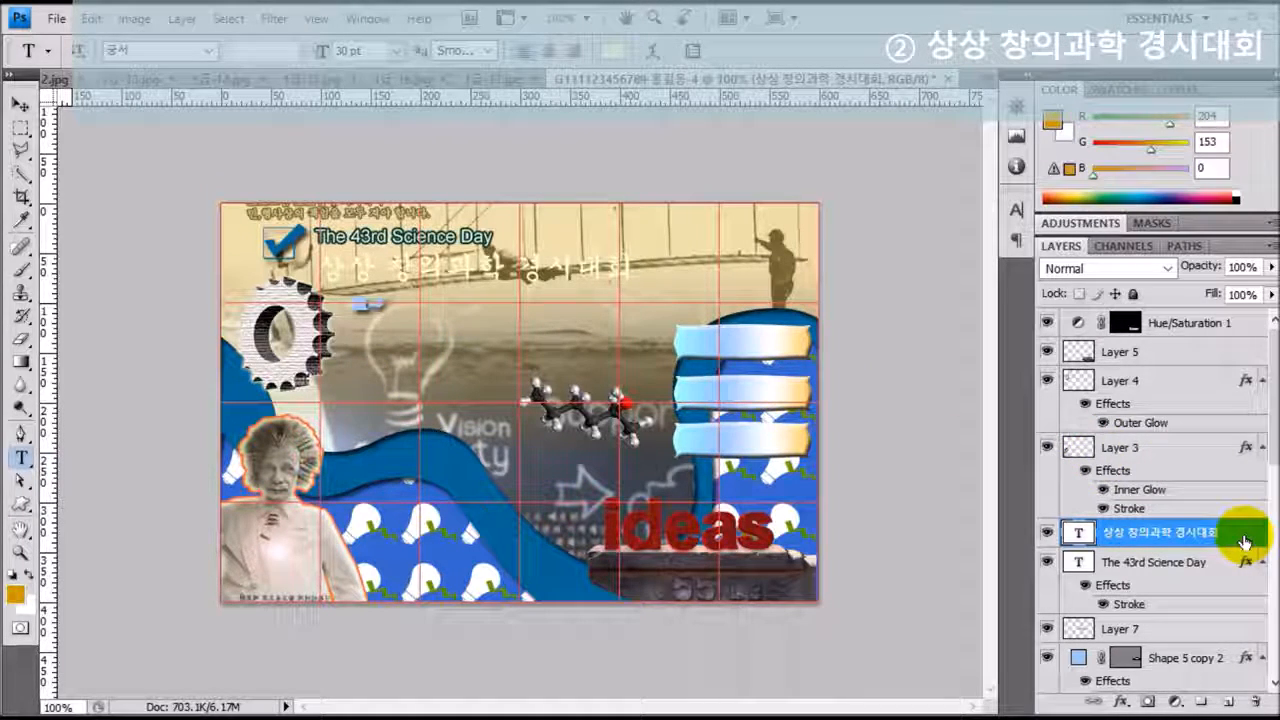
double_click(1245, 541)
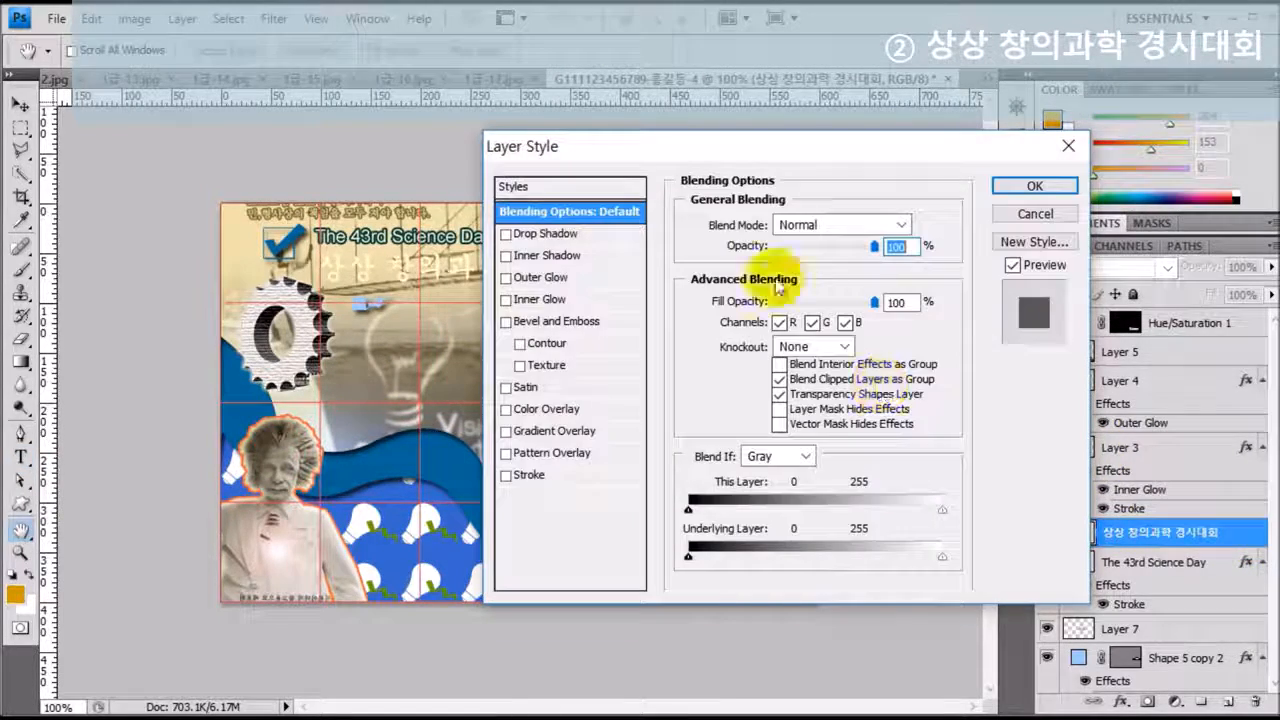
drag(700, 140, 788, 147)
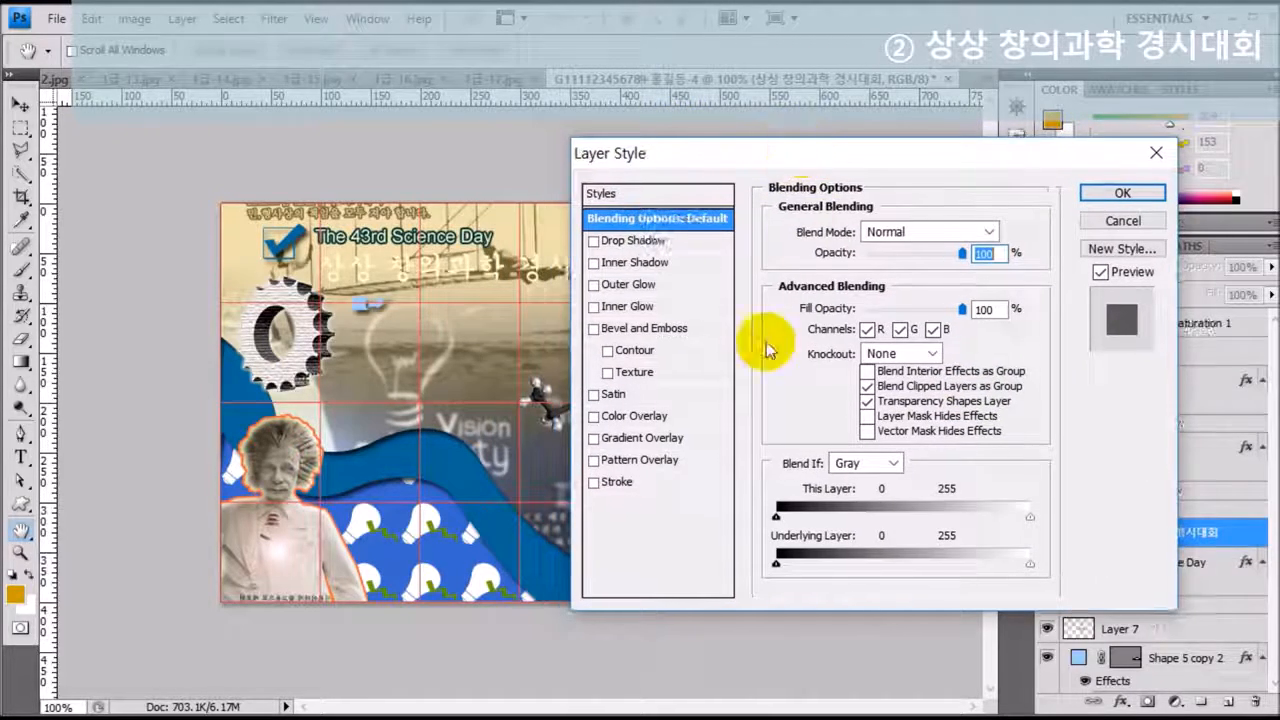
click(668, 437)
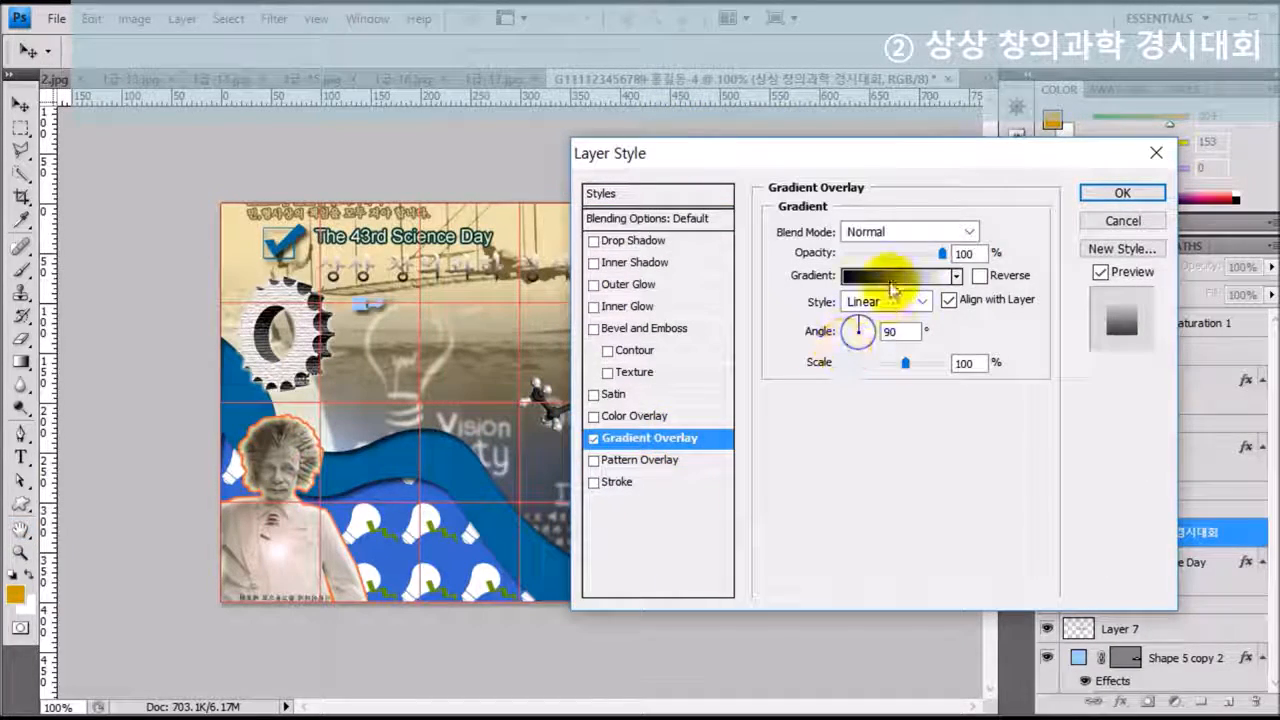
- Edit the overlay's gradient and set its starting color stop to 000000
click(893, 287)
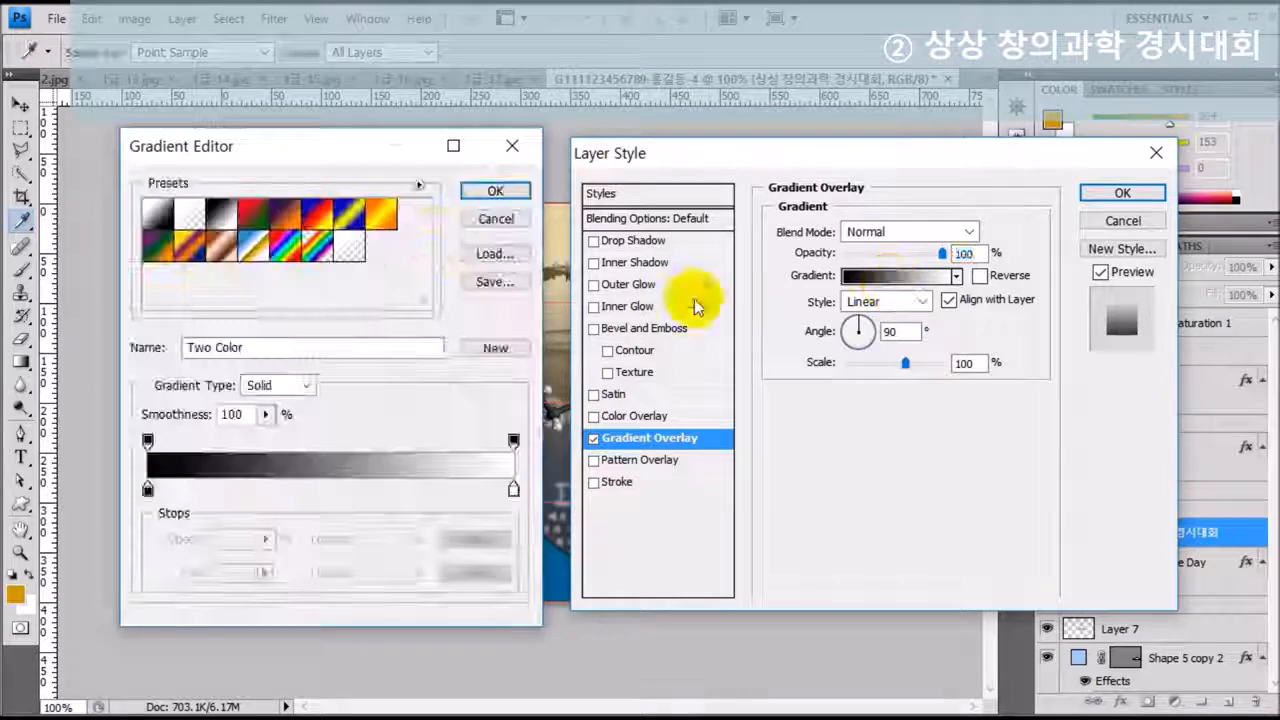
drag(353, 147, 818, 184)
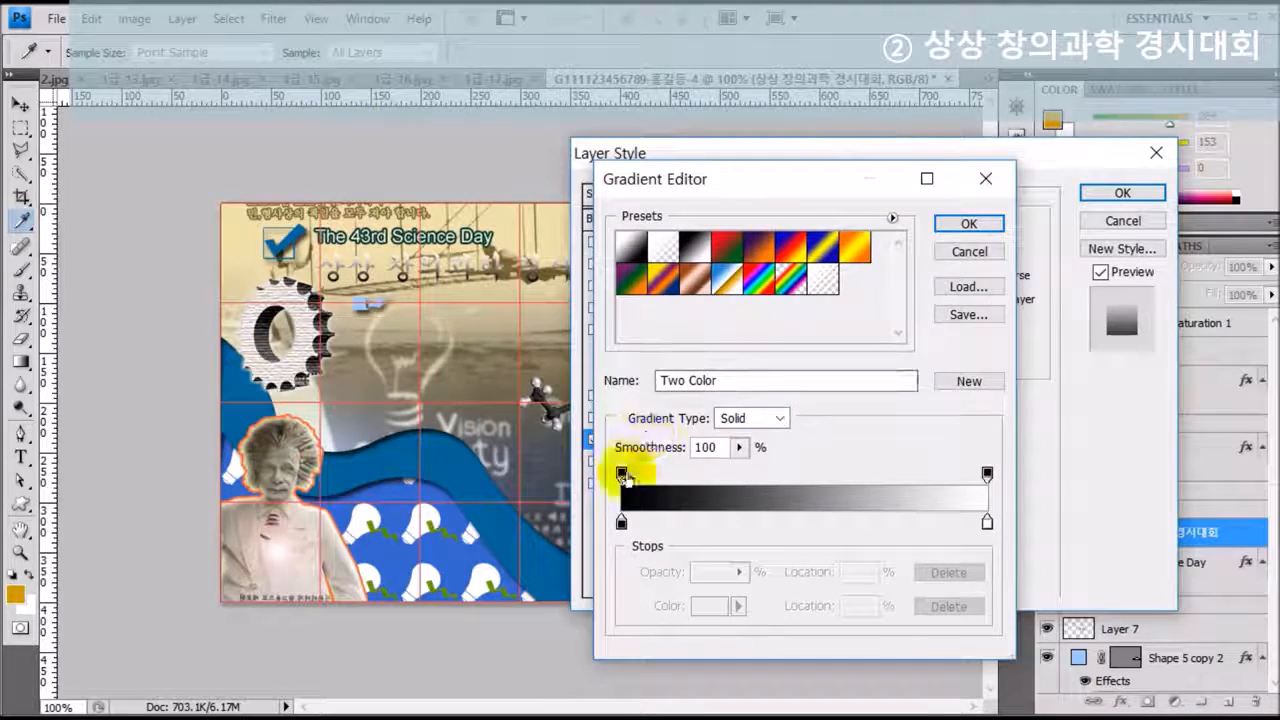
click(621, 522)
click(705, 606)
drag(740, 603, 643, 600)
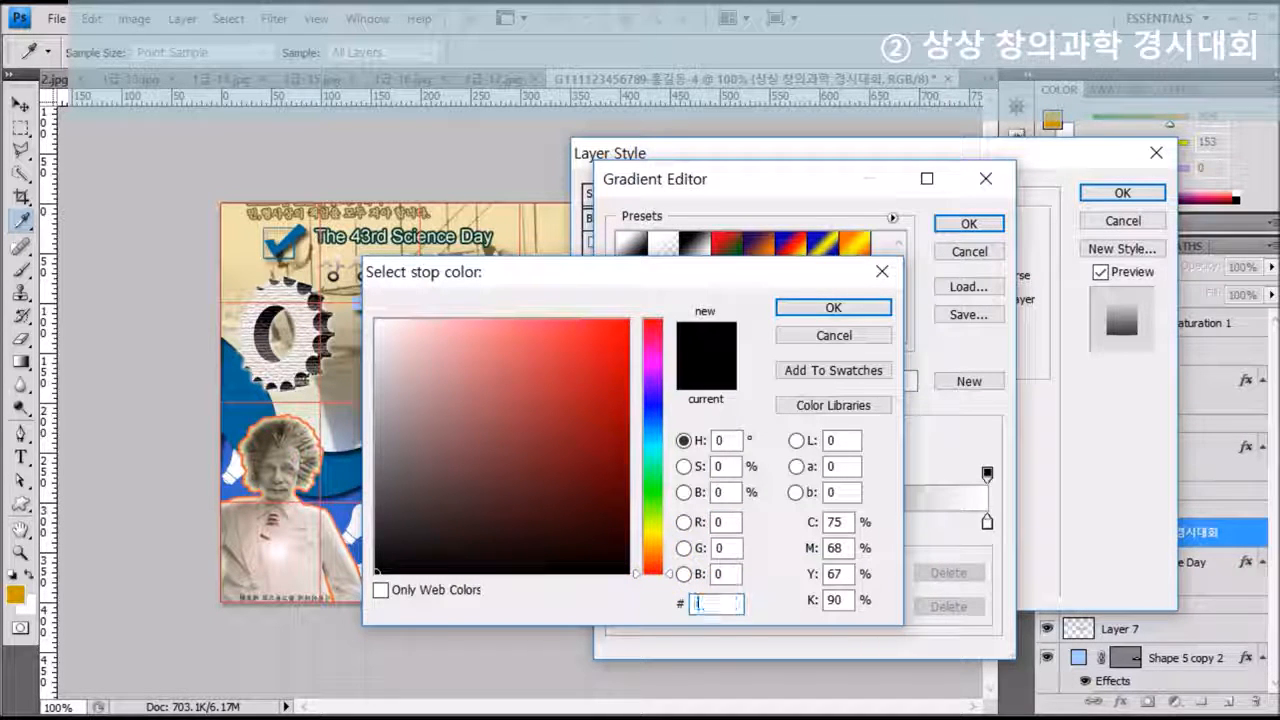
text(000000)
key(Return)
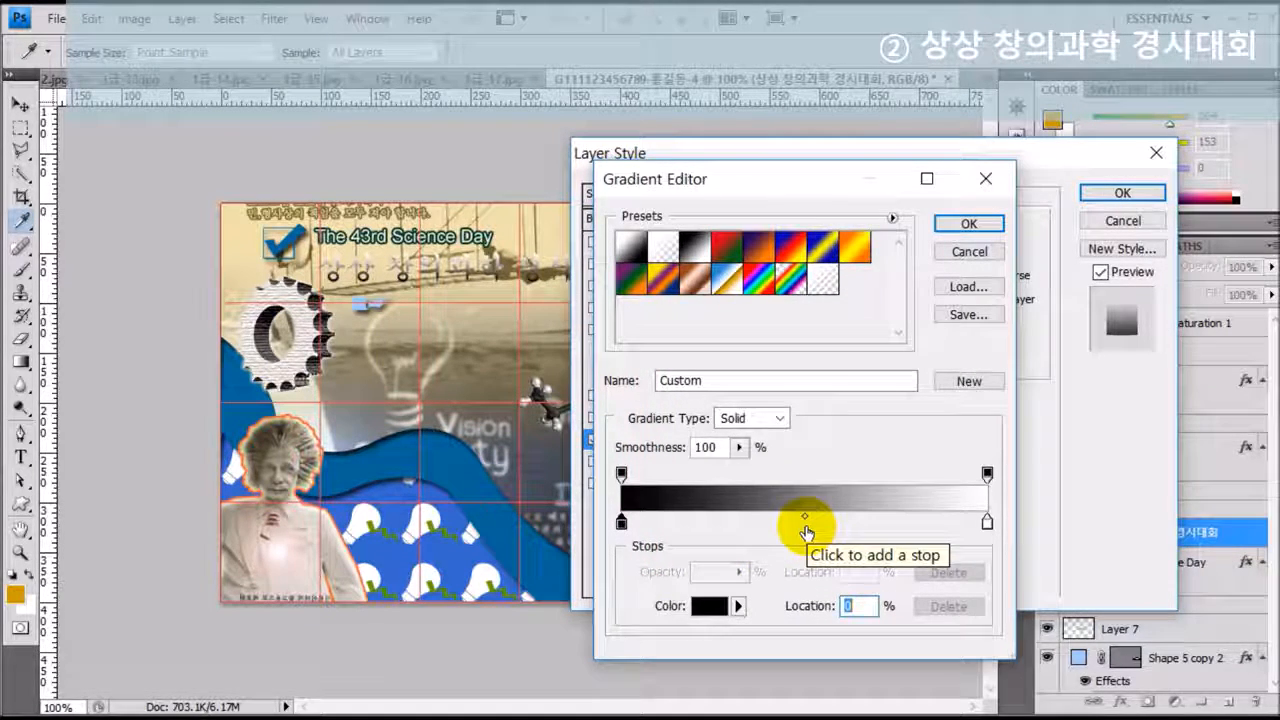
- Add a middle color stop at 50% of the gradient and set its color to cc0000
click(805, 526)
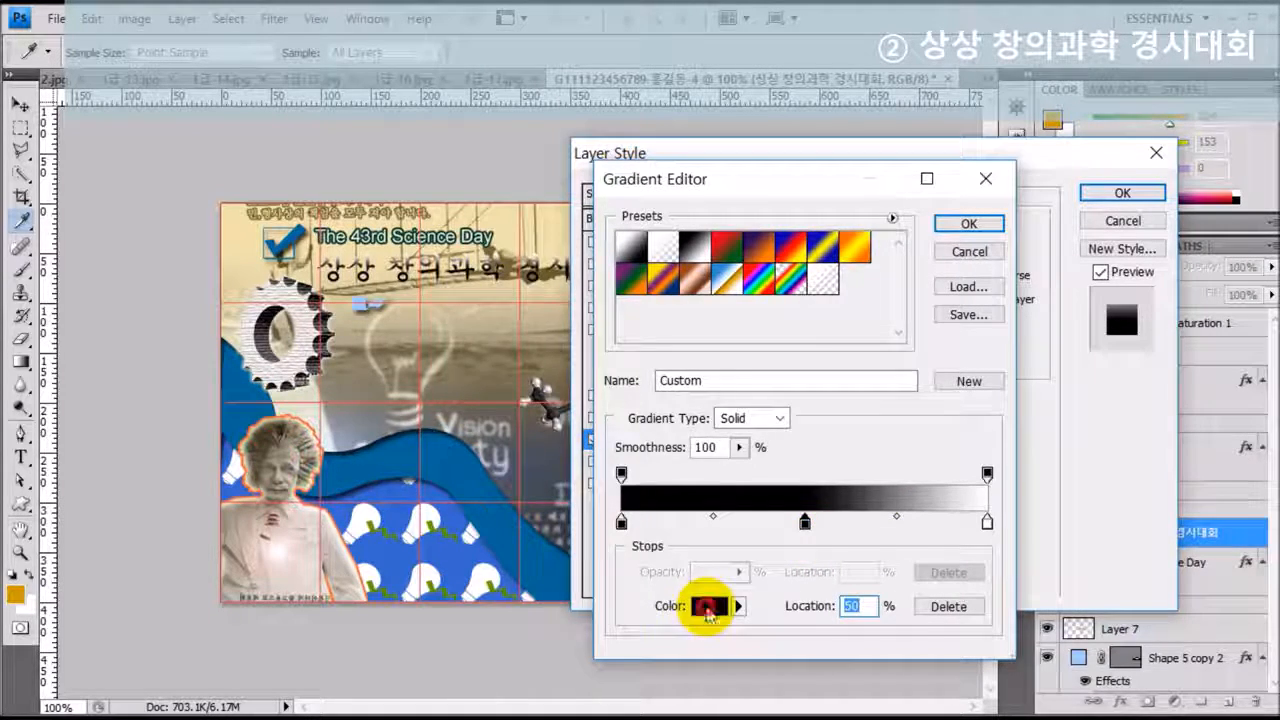
click(706, 607)
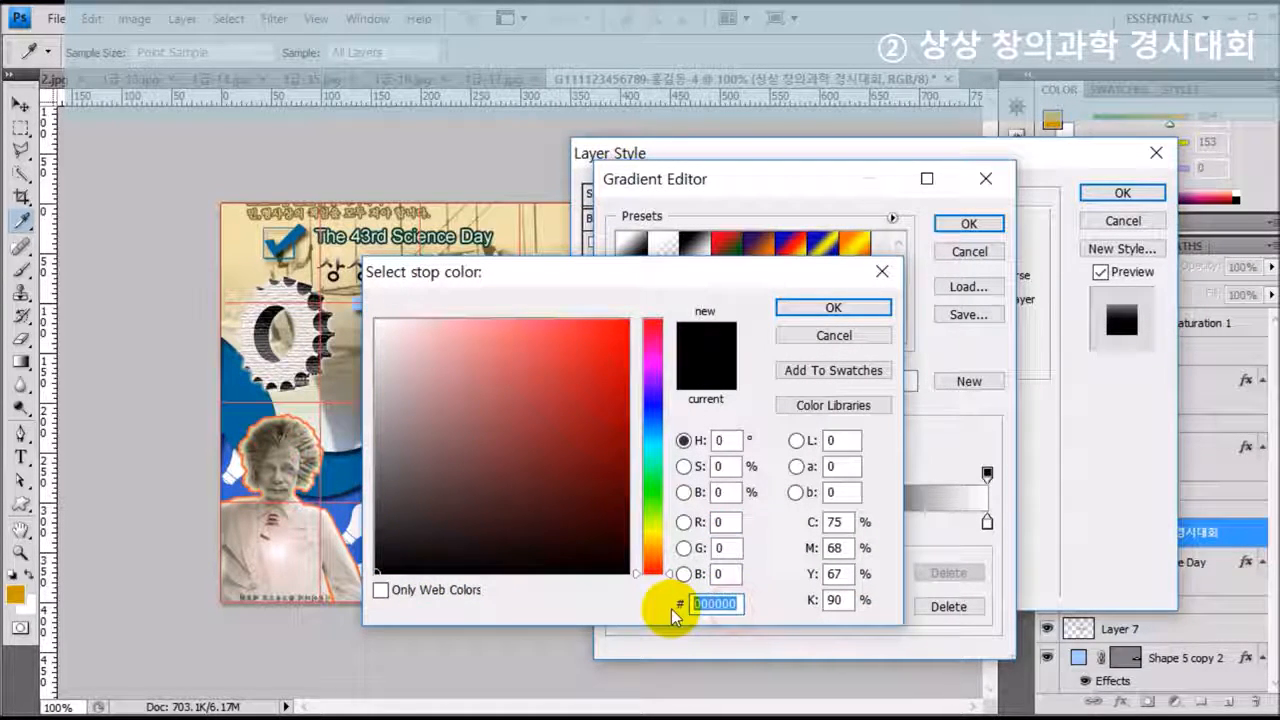
text(cc0)
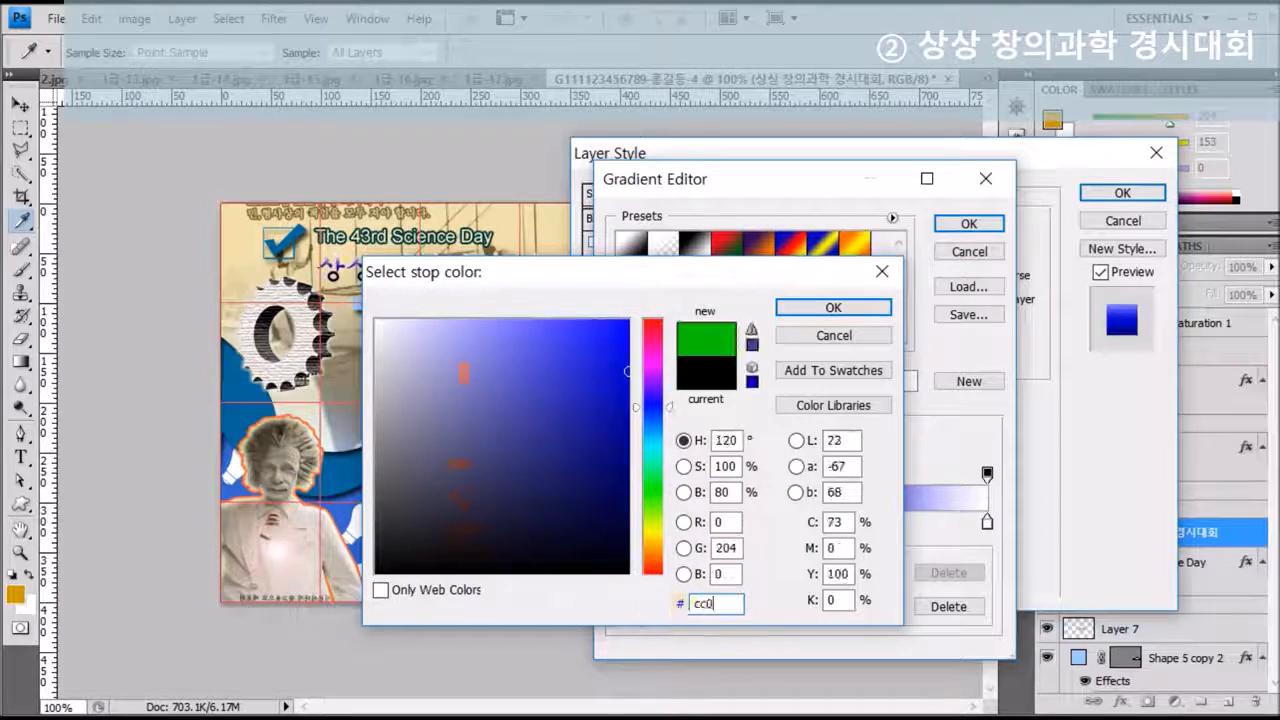
text(000)
key(Return)
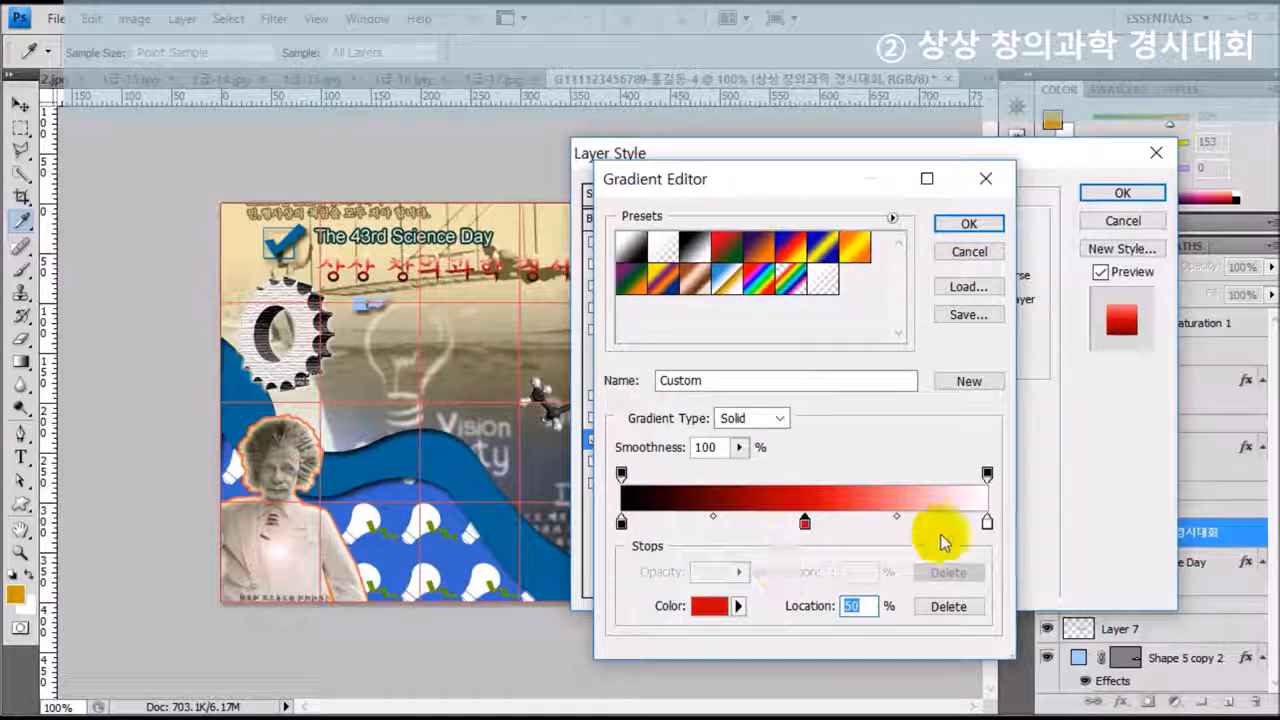
- Set the gradient's end color stop to 006600 and accept the edited gradient
click(987, 521)
click(709, 606)
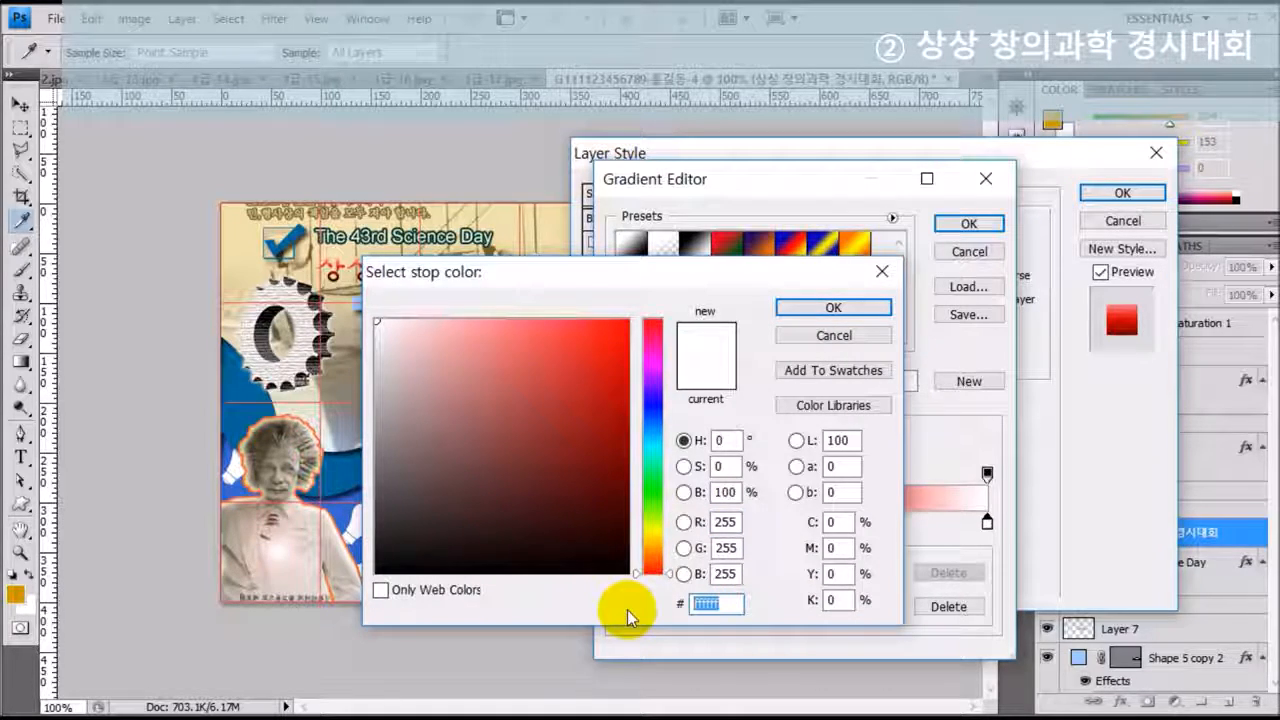
text(006600)
key(Return)
key(Return)
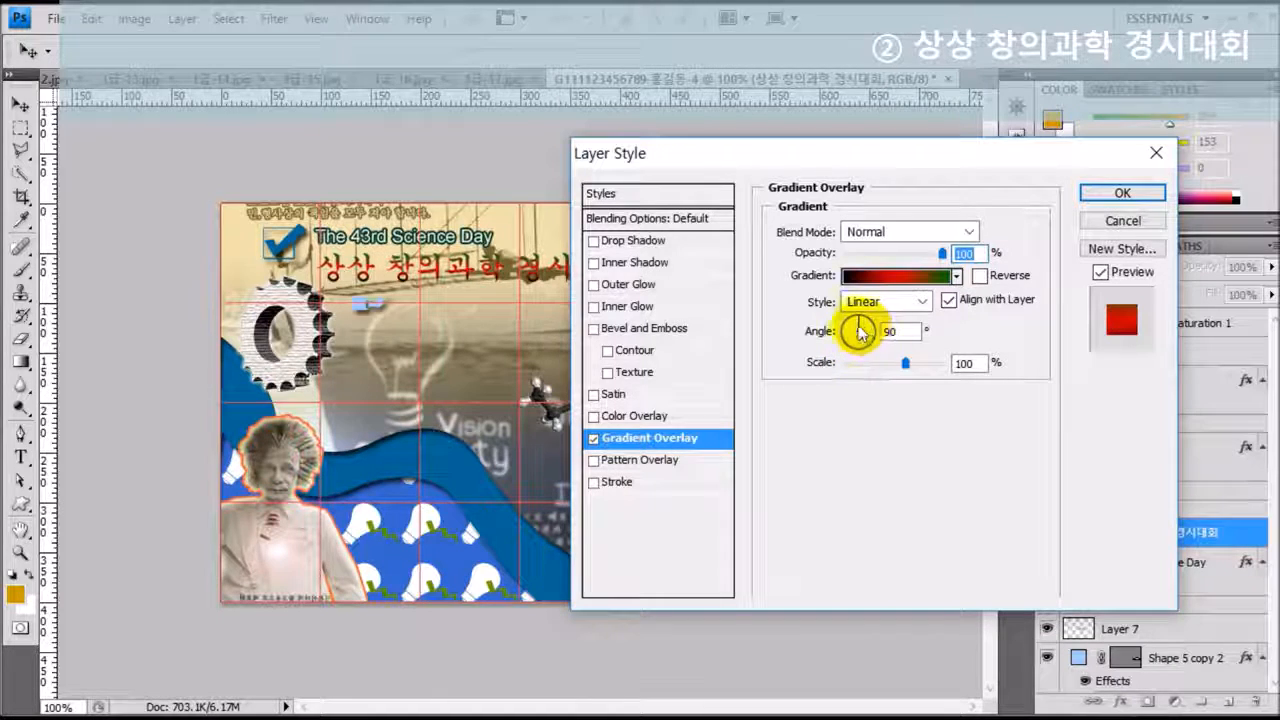
- Try a gradient overlay angle of 180°, and set the angle to 0° instead
drag(904, 332, 877, 339)
text(180)
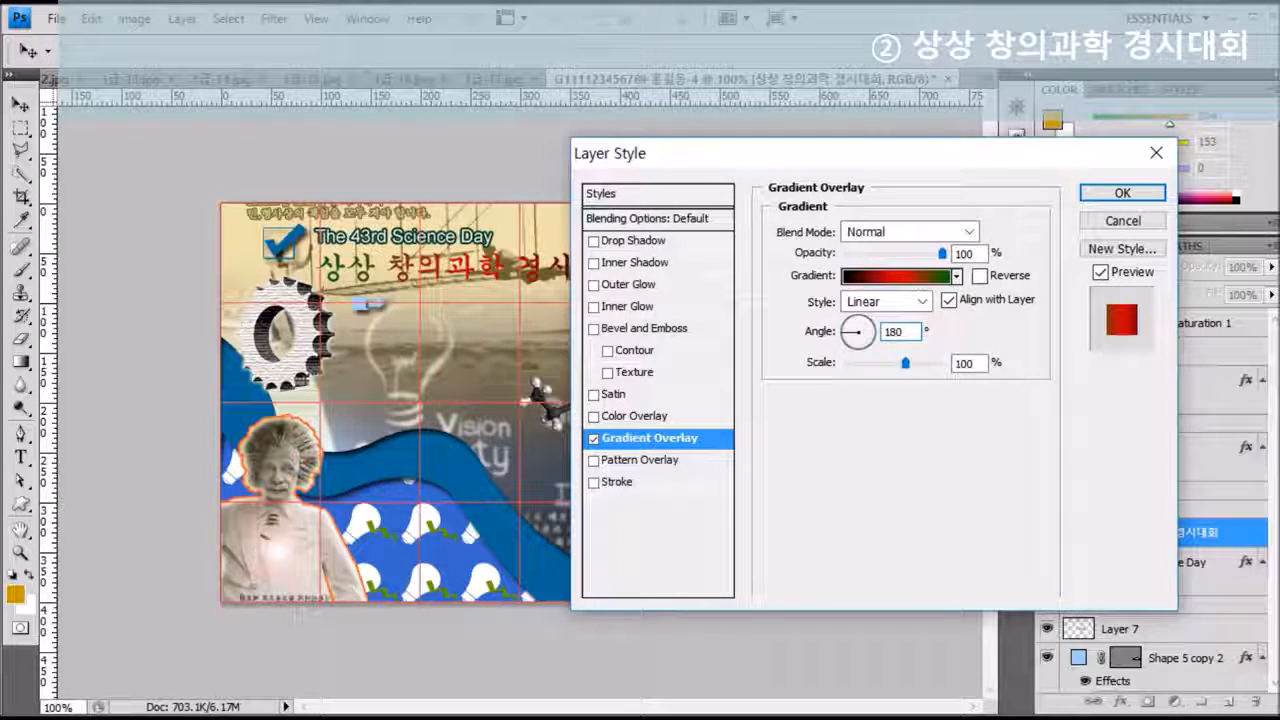
drag(908, 334, 857, 334)
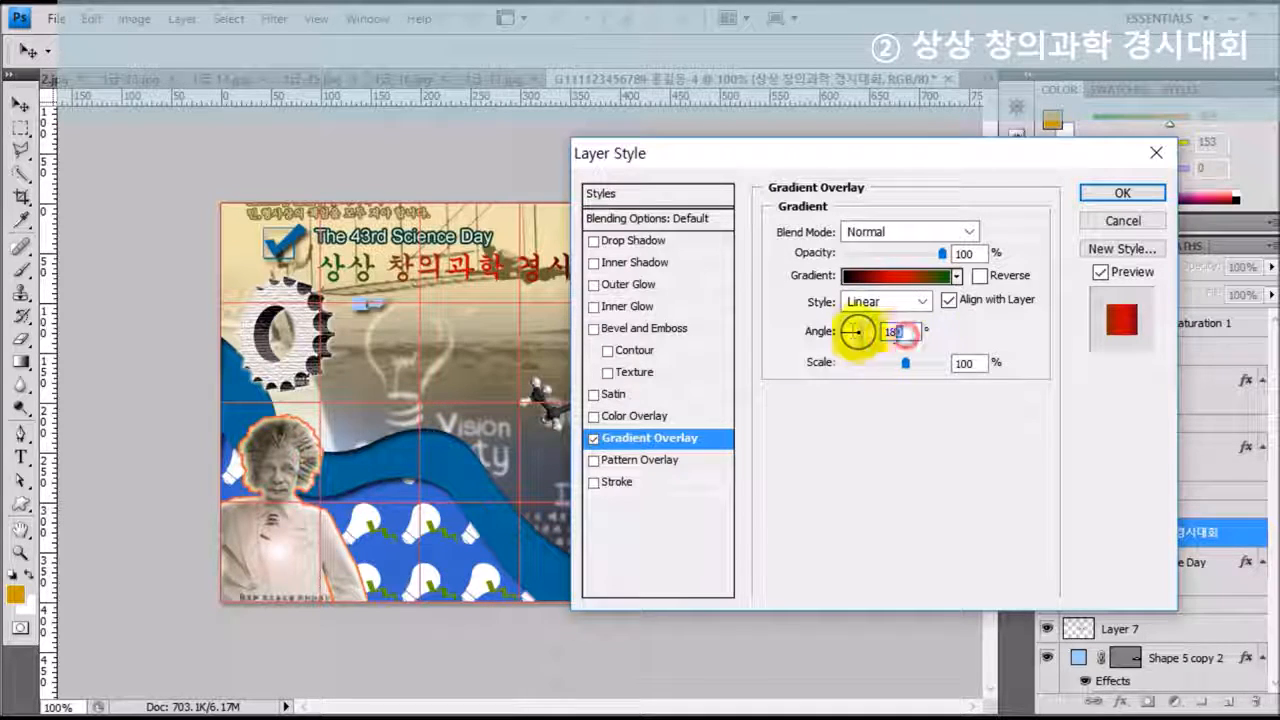
text(0)
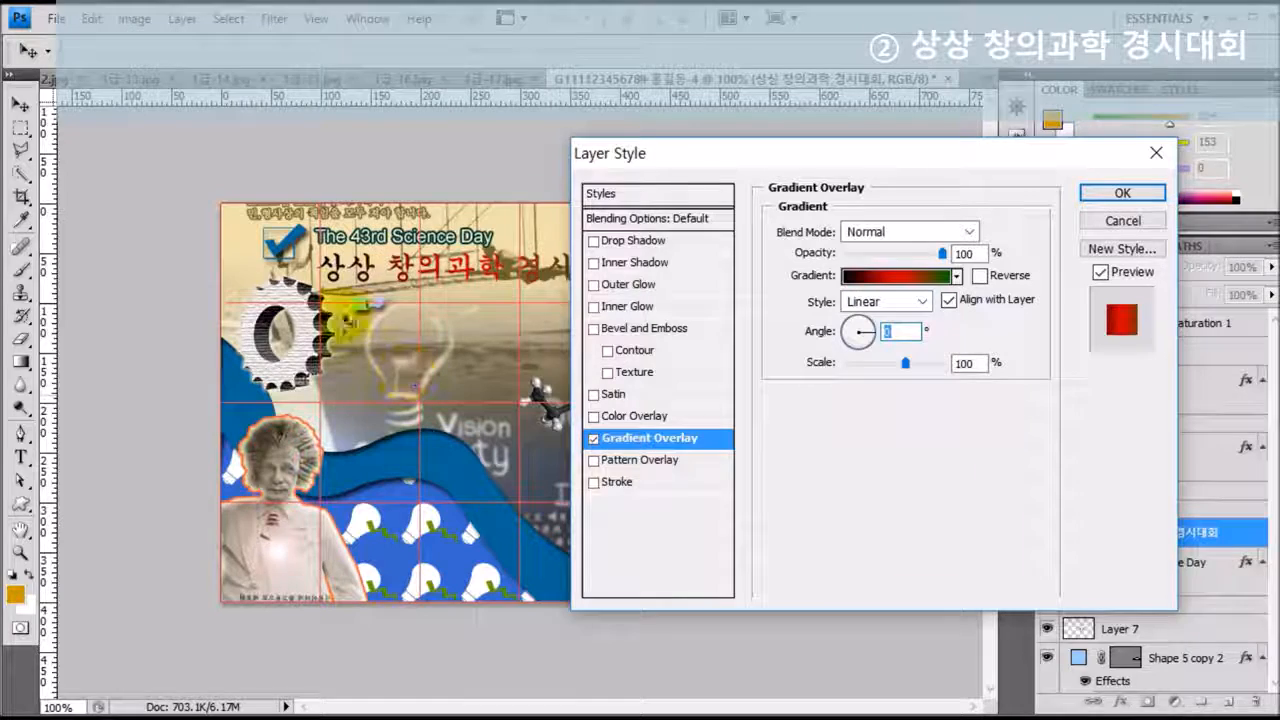
- Accept the title's gradient overlay and warp the title text with the horizontal Flag style at +50% bend
mouse_move(755, 162)
mouse_down()
mouse_move(829, 206)
mouse_move(755, 151)
mouse_up()
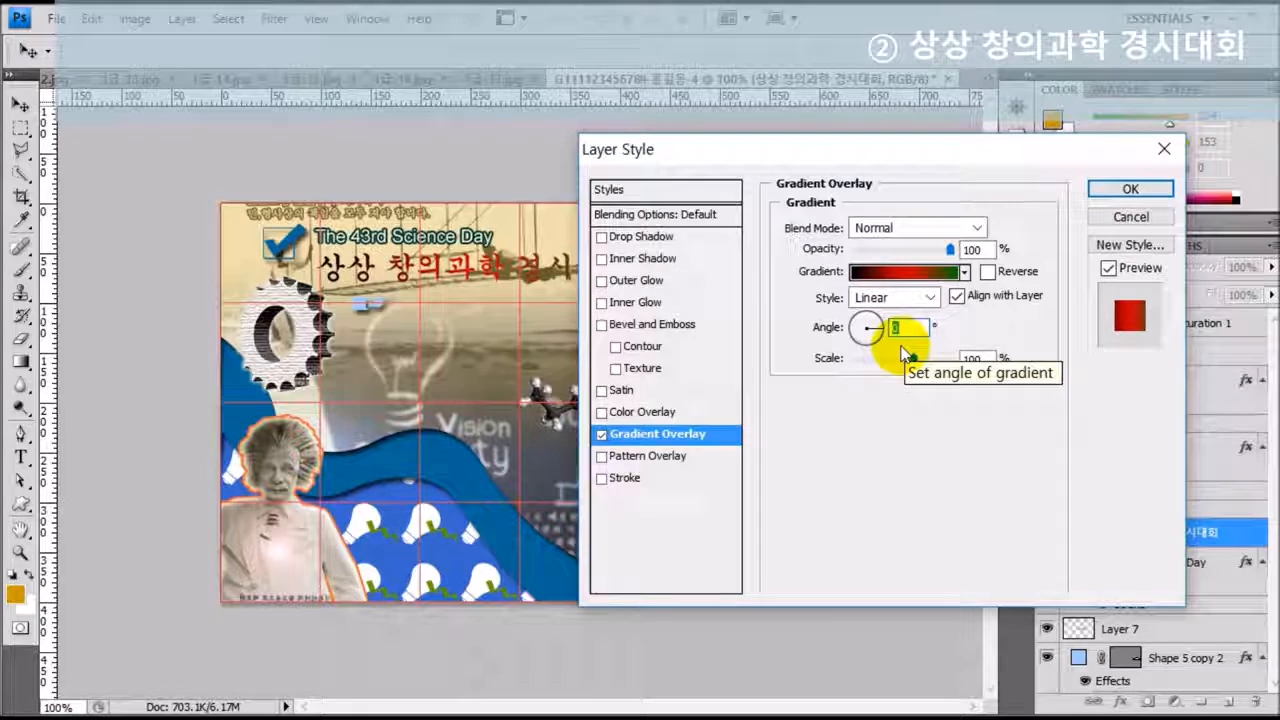
click(1130, 190)
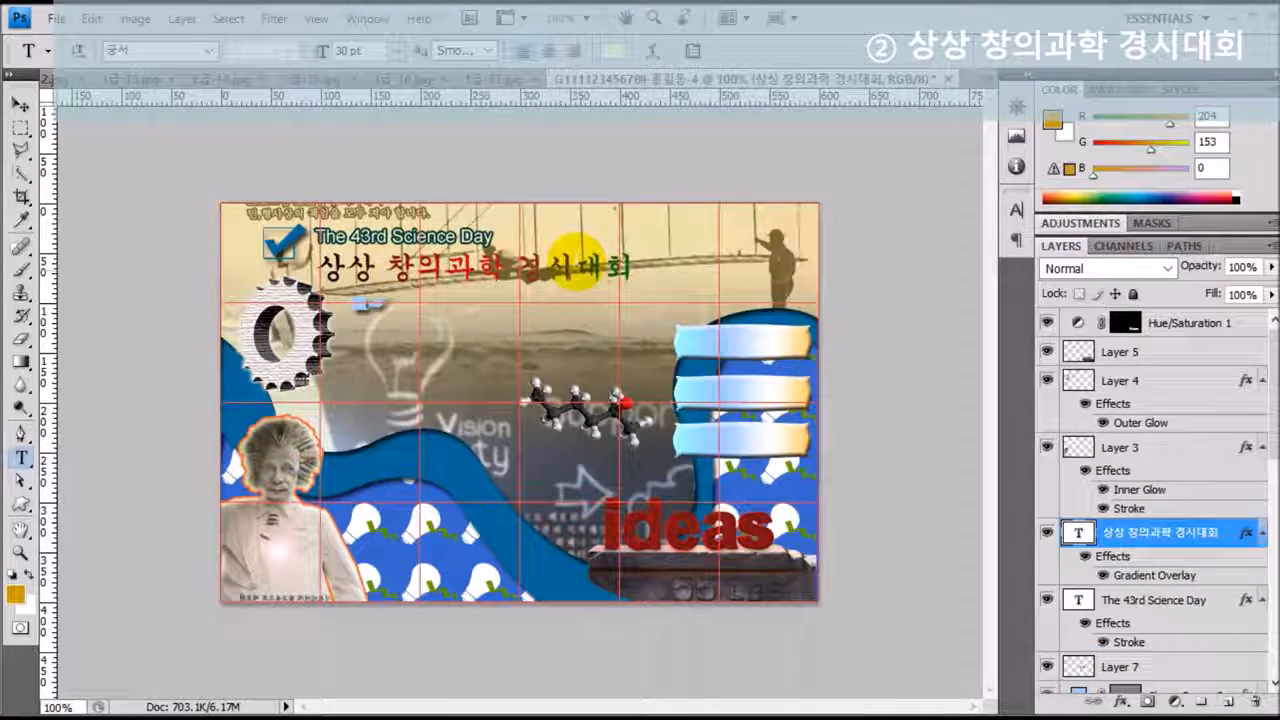
click(656, 60)
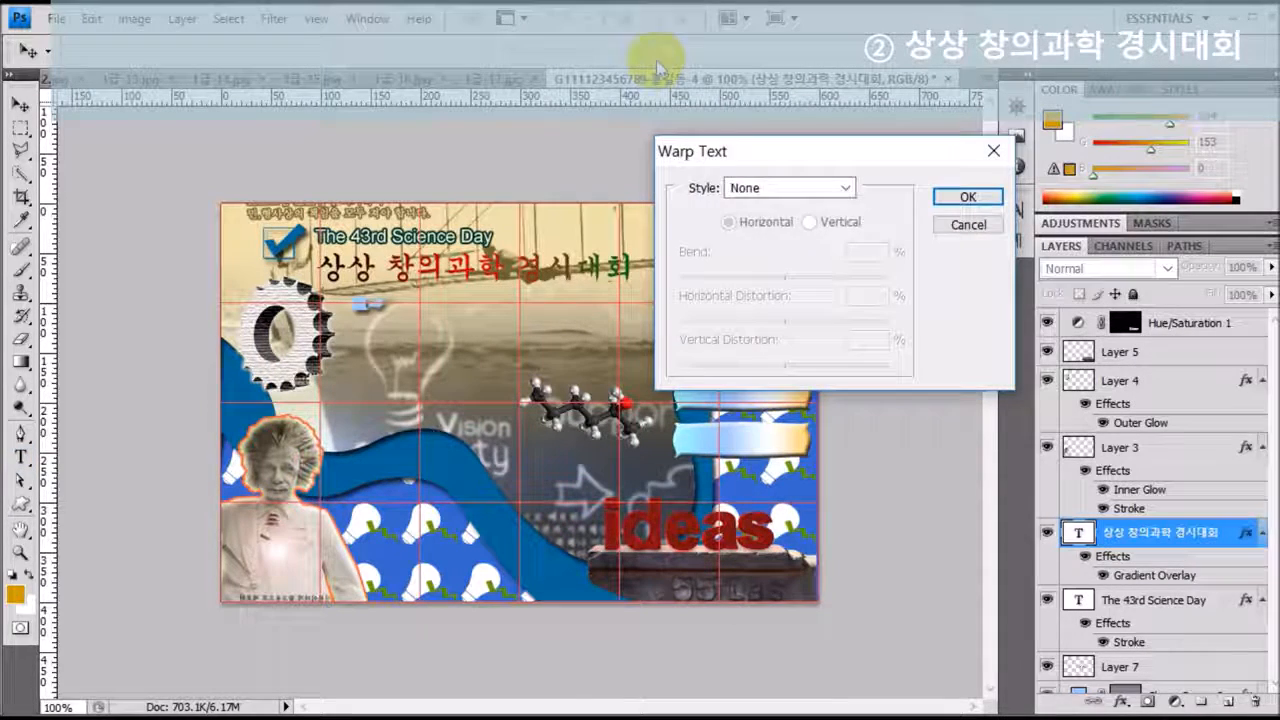
click(796, 194)
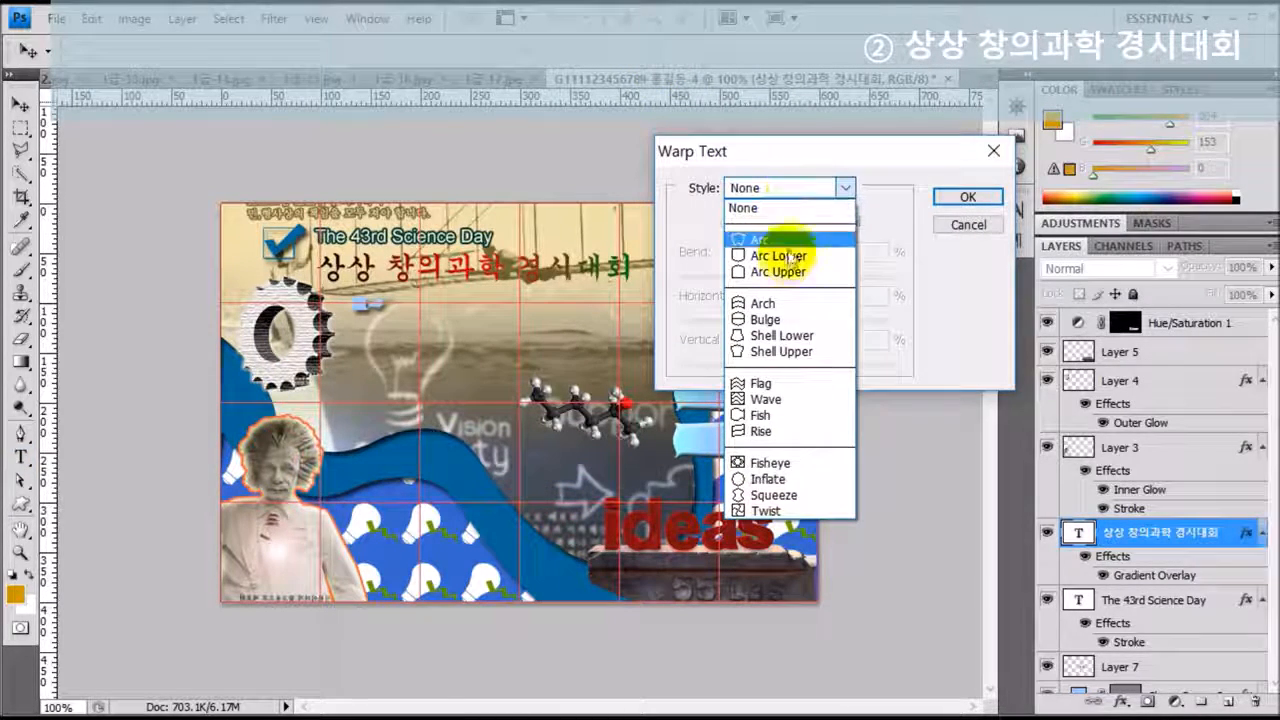
click(782, 381)
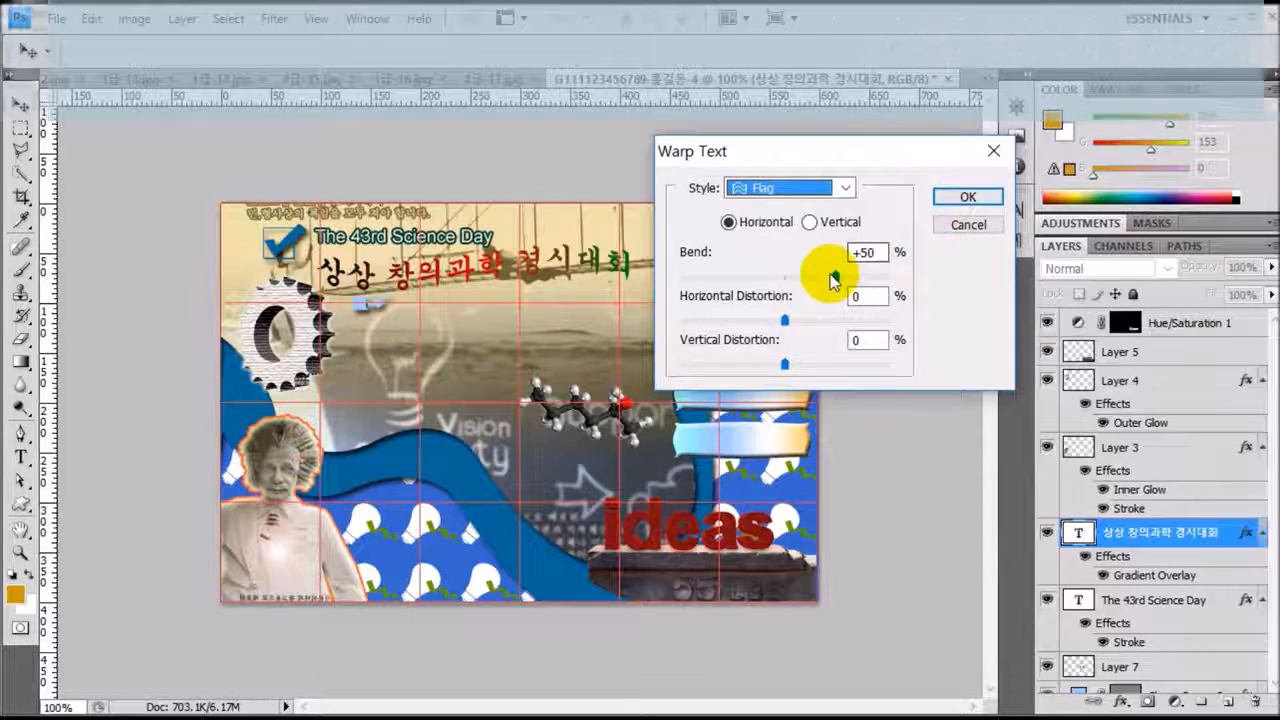
click(964, 198)
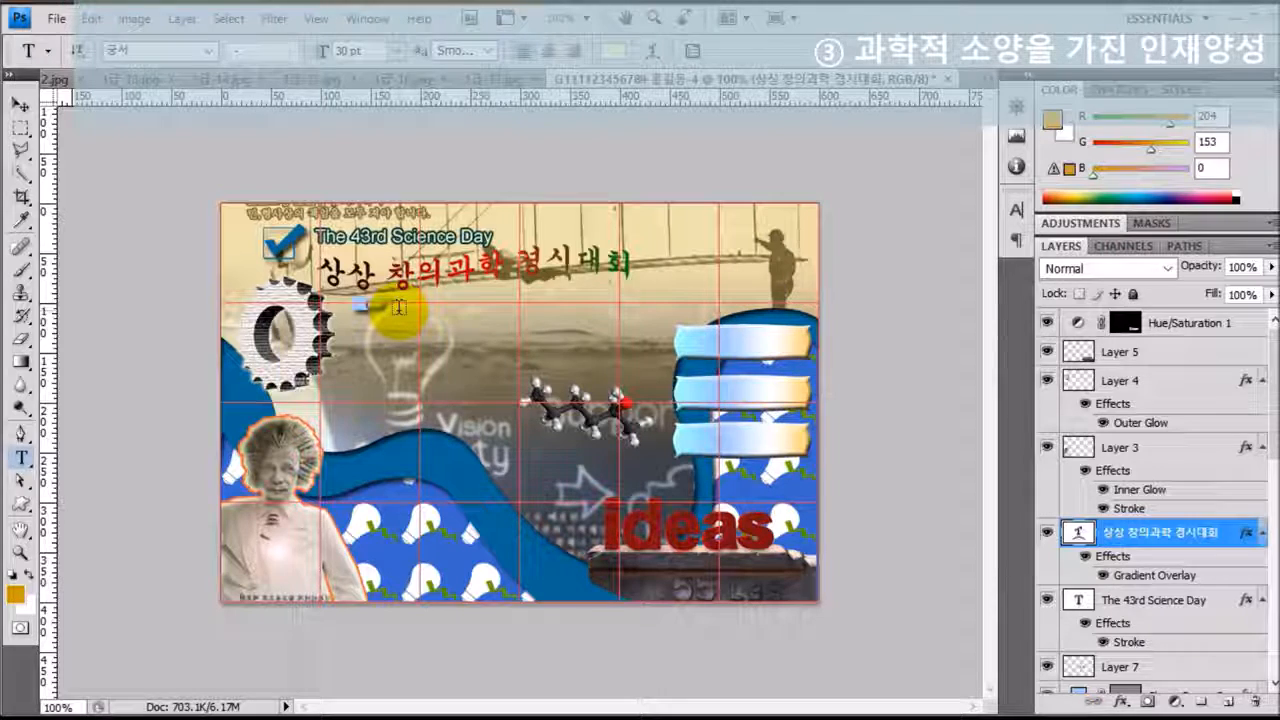
- Add the text "과학적 소야을가진인재양성" below the title in the 궁서 font at 18 pt with color 333333
click(398, 306)
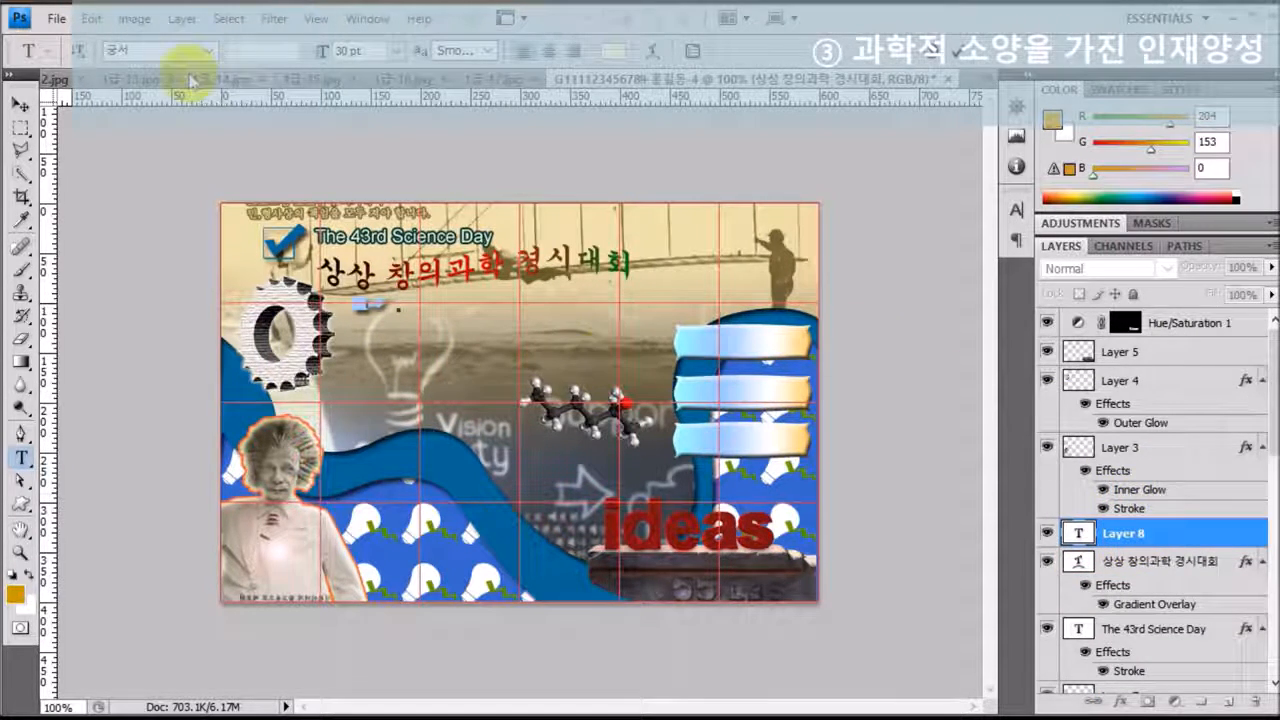
click(163, 50)
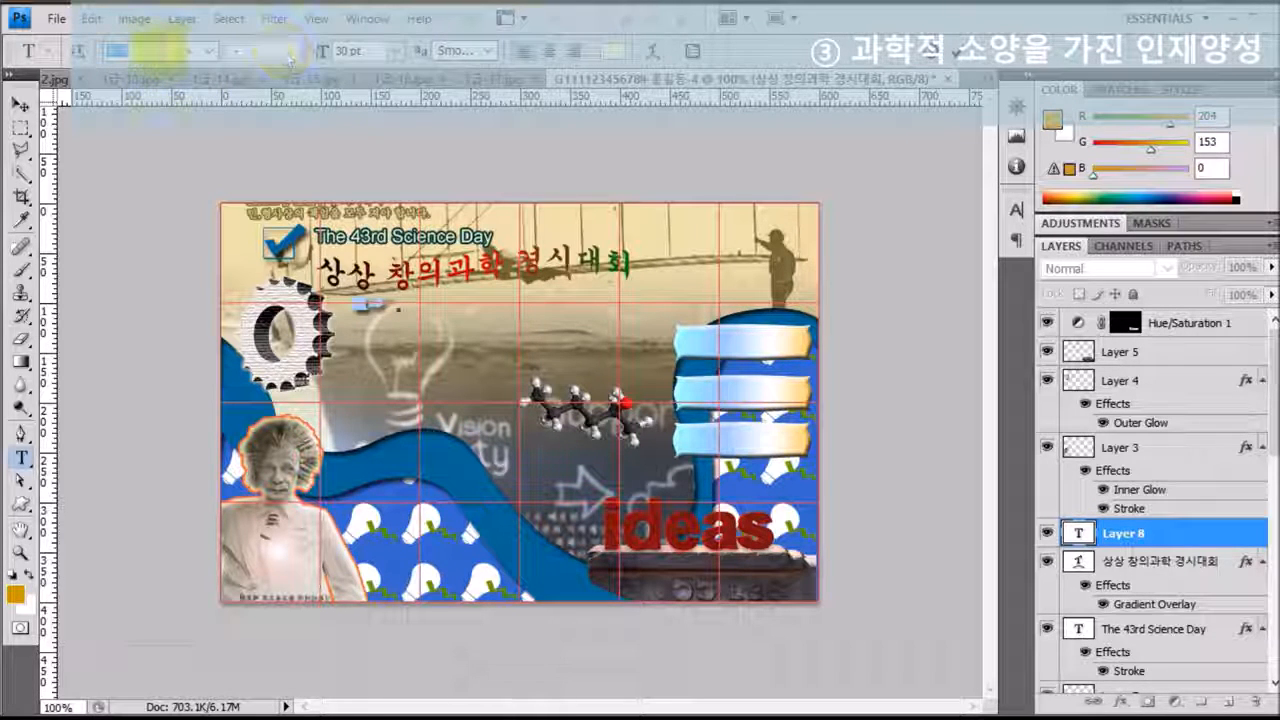
drag(371, 50, 306, 50)
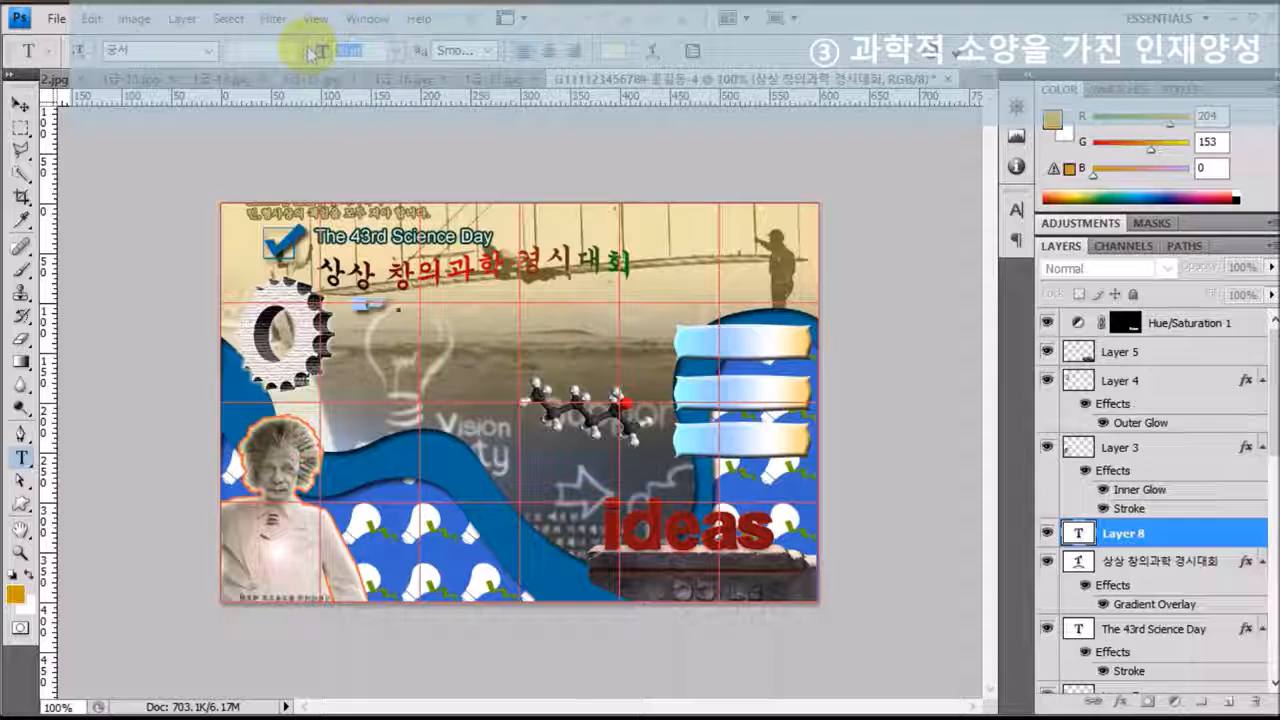
text(18)
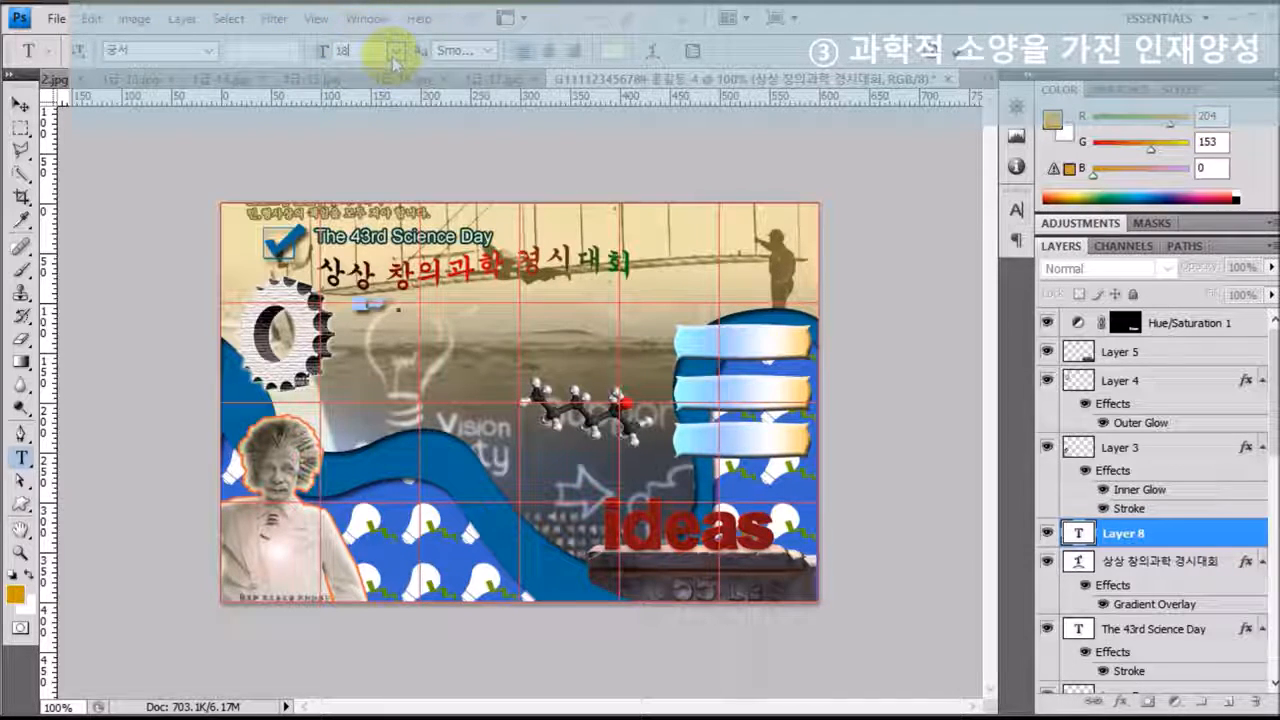
click(614, 48)
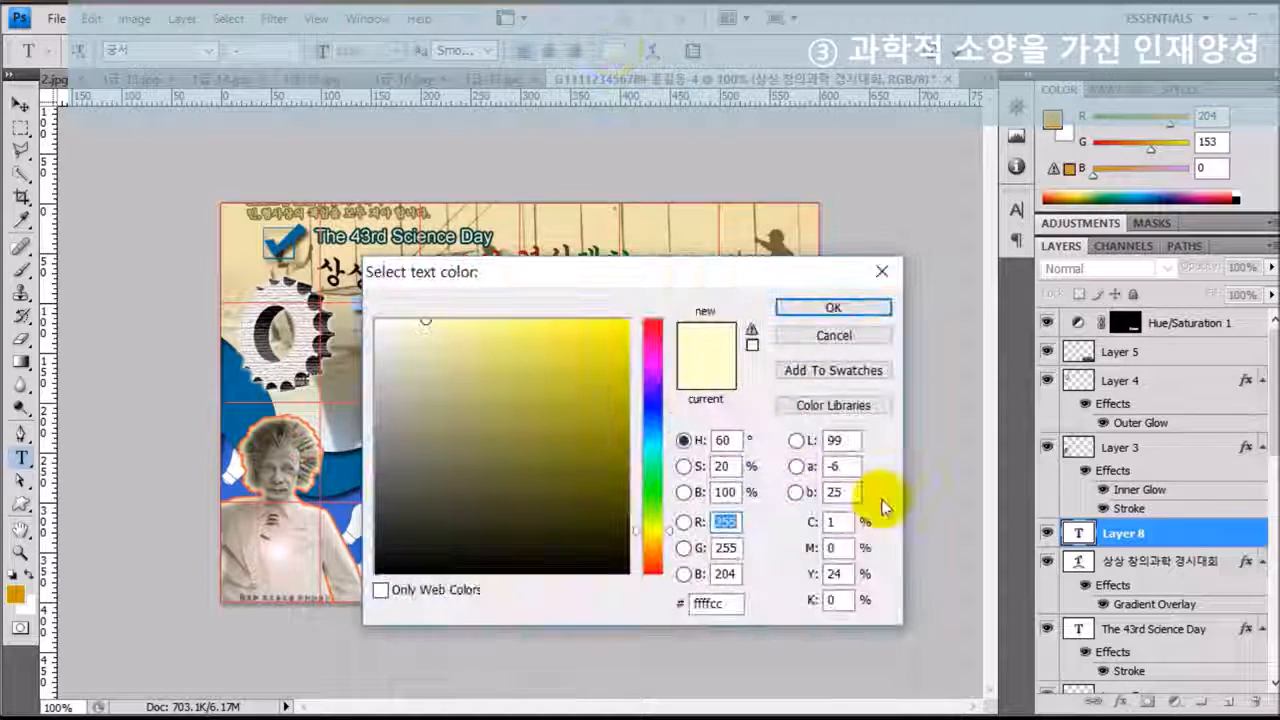
drag(743, 603, 641, 615)
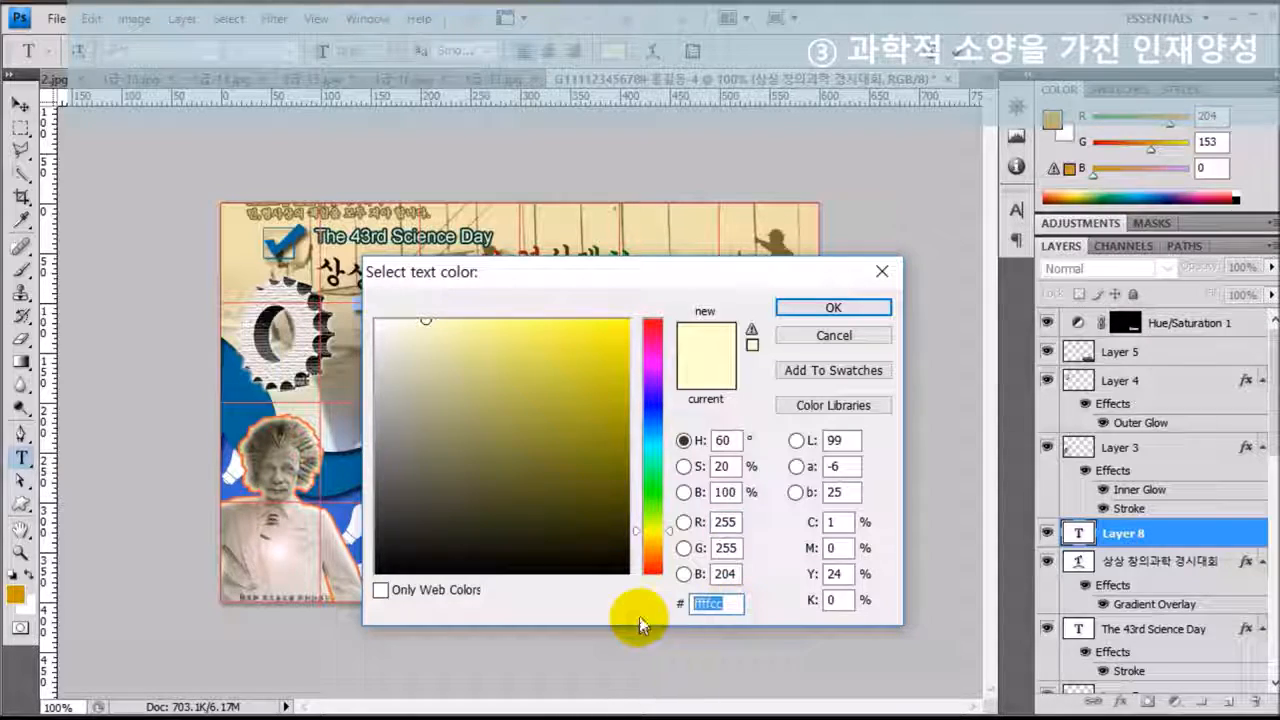
text(333333)
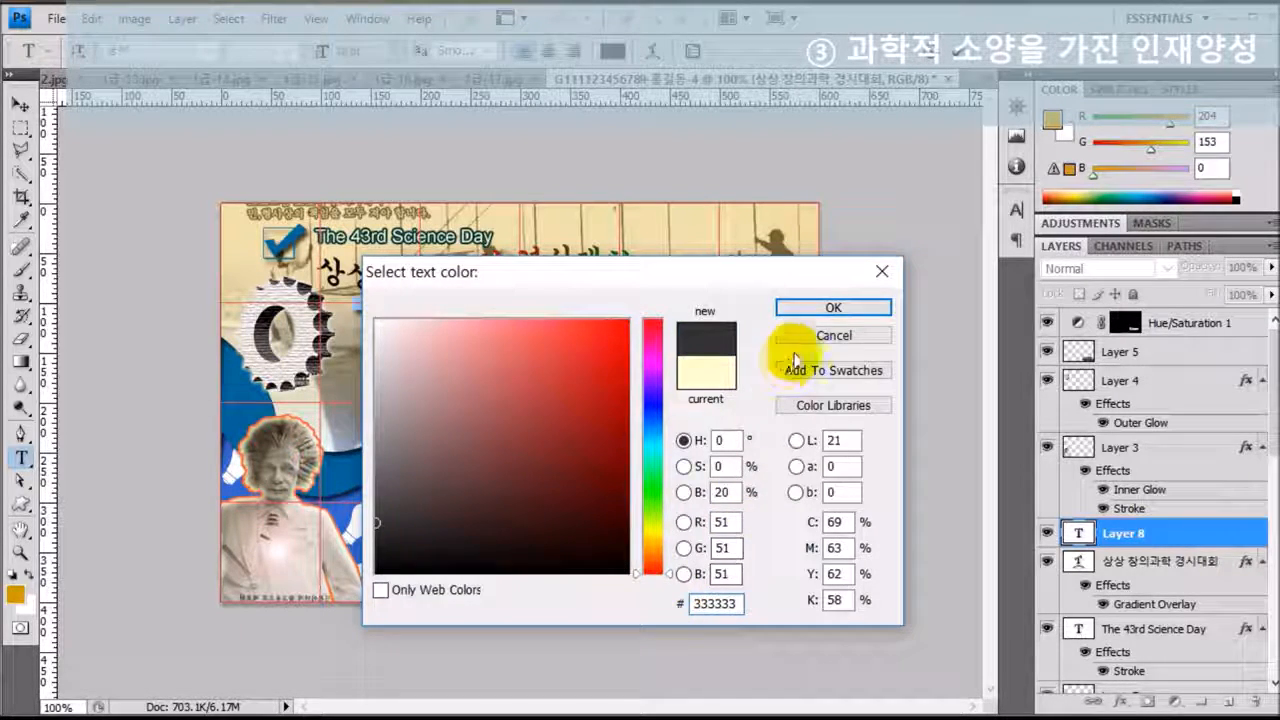
click(831, 305)
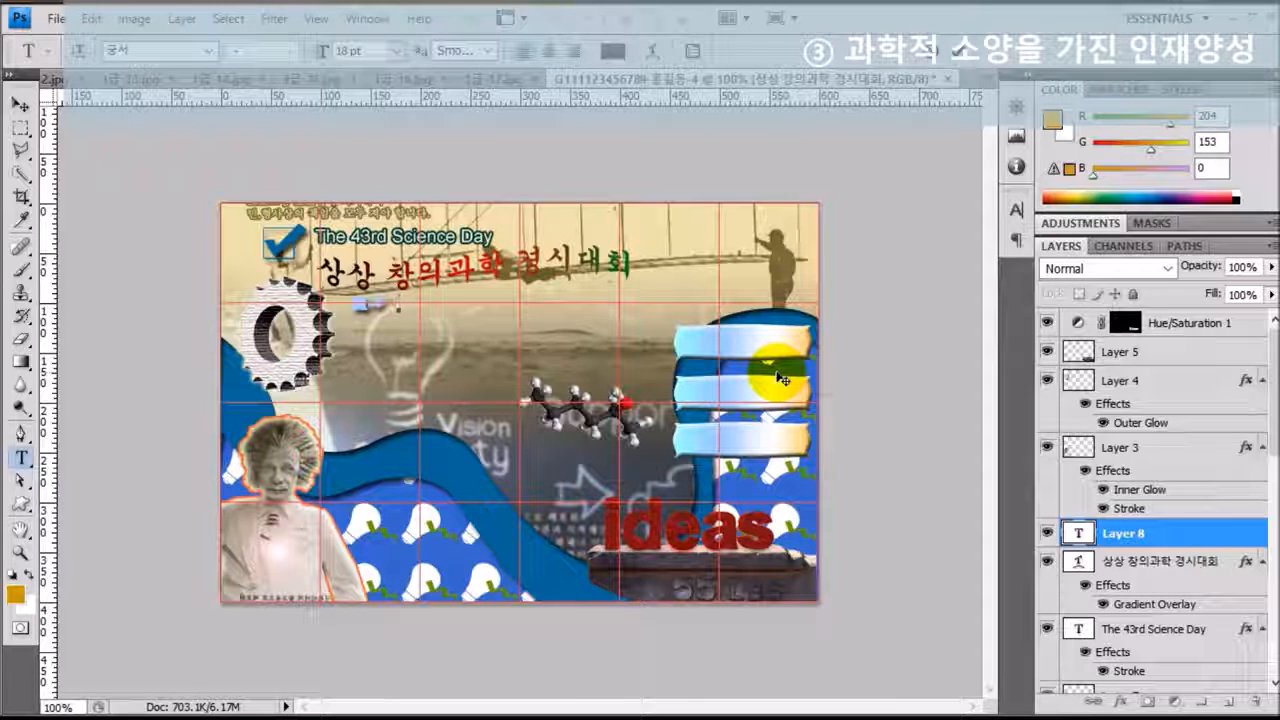
text(과학적 소양을 가진인재양성)
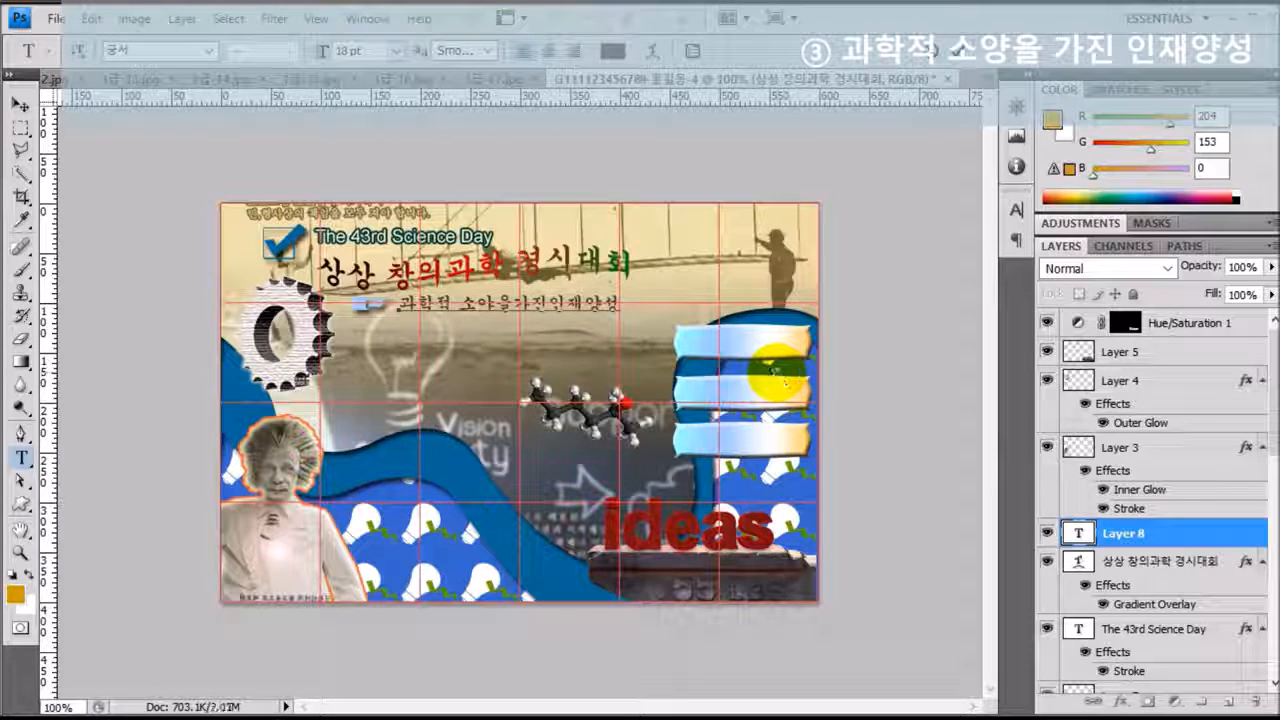
key(ctrl+Return)
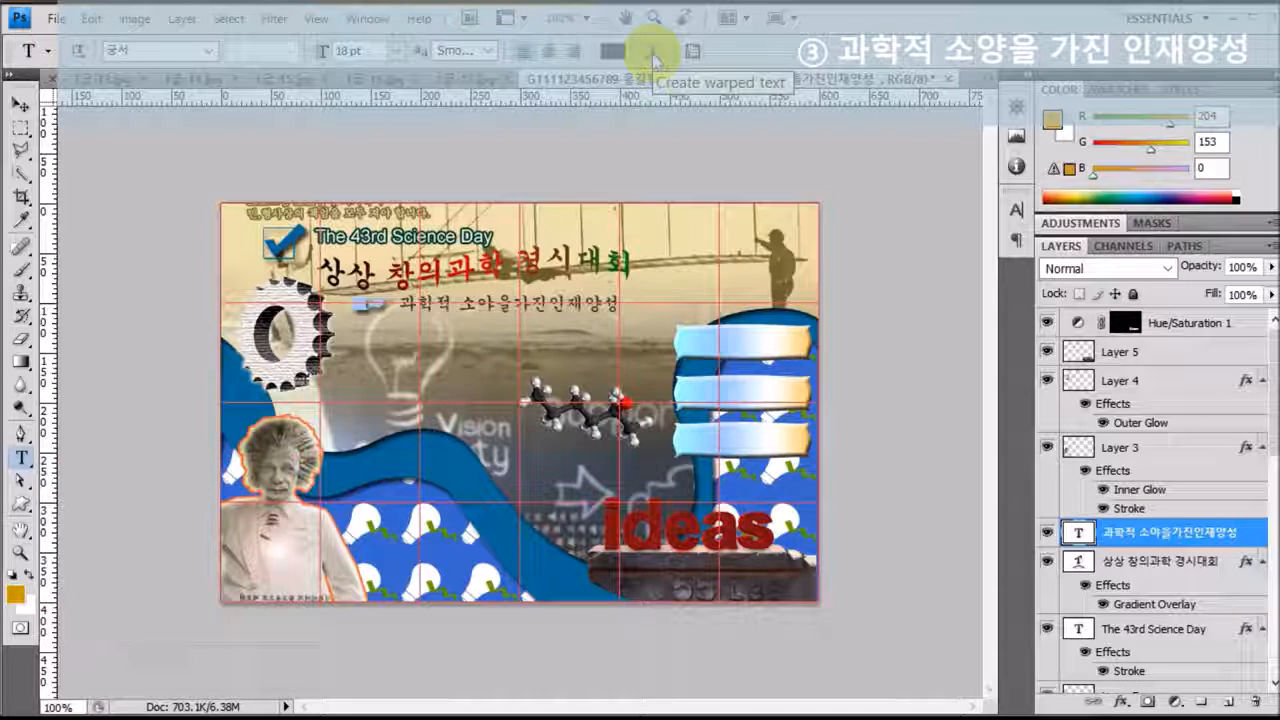
- Warp the new subtitle text with the horizontal Flag style at +50% bend
click(652, 55)
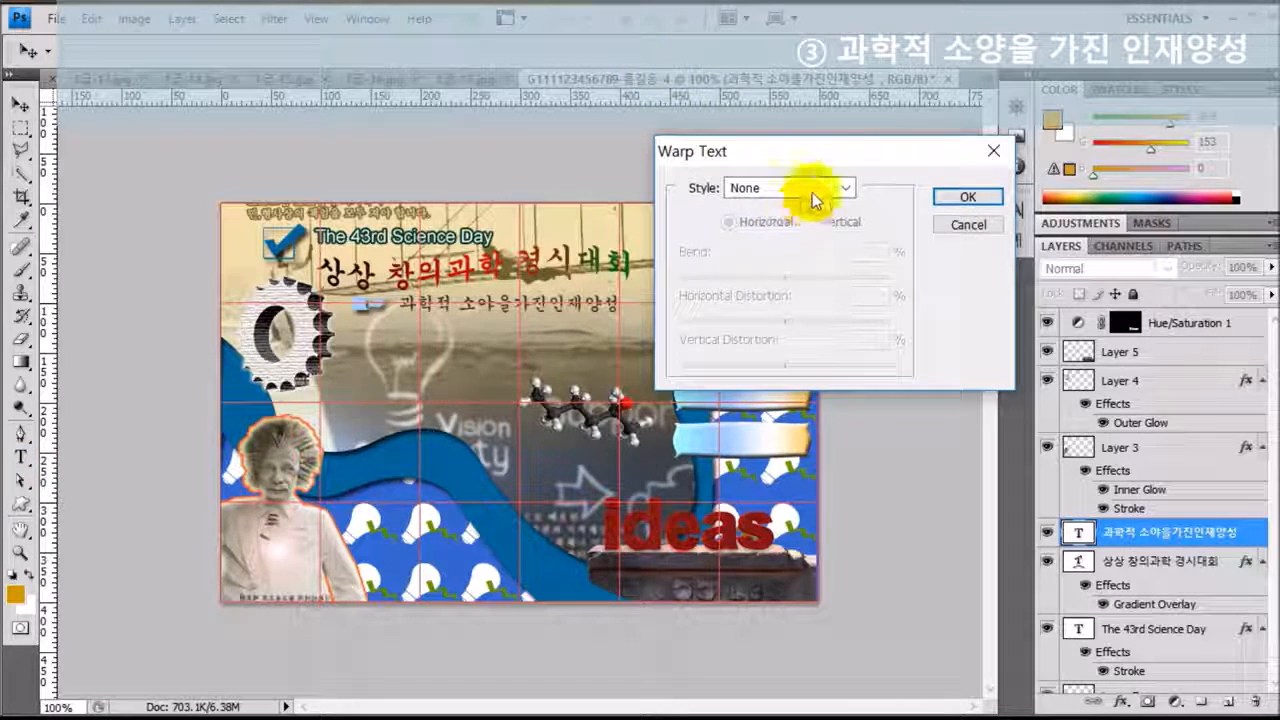
click(812, 192)
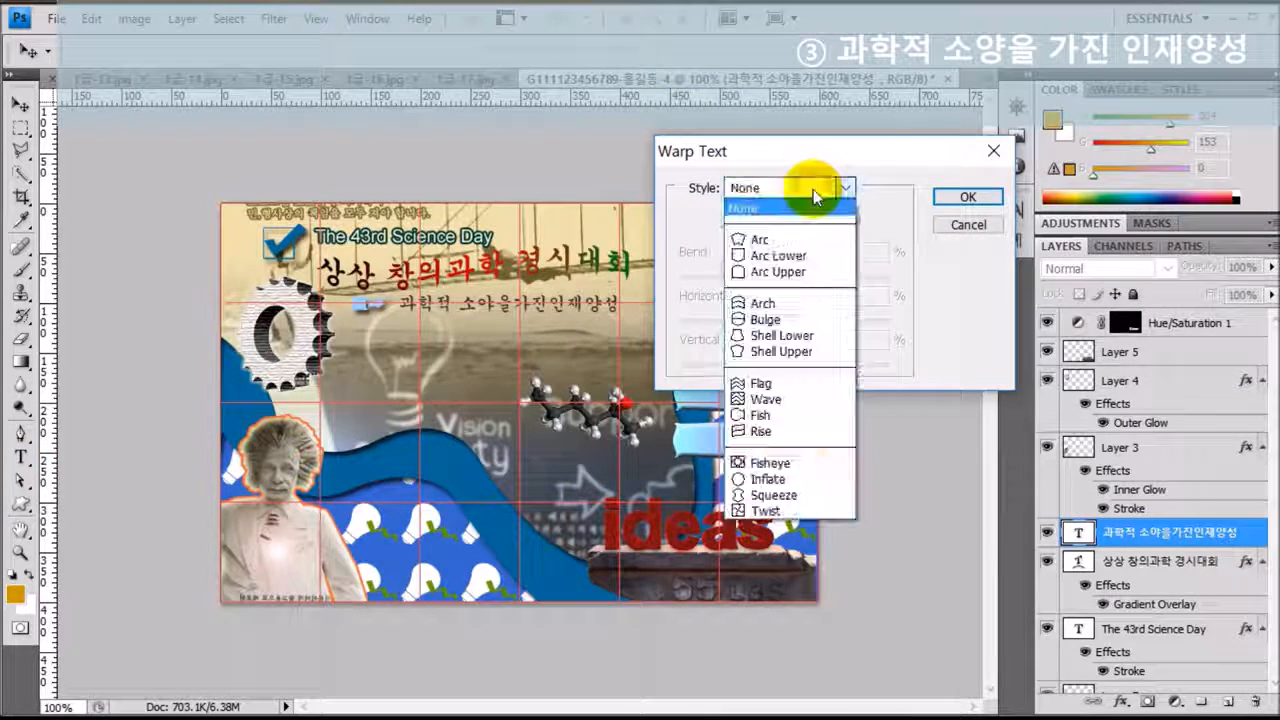
click(794, 383)
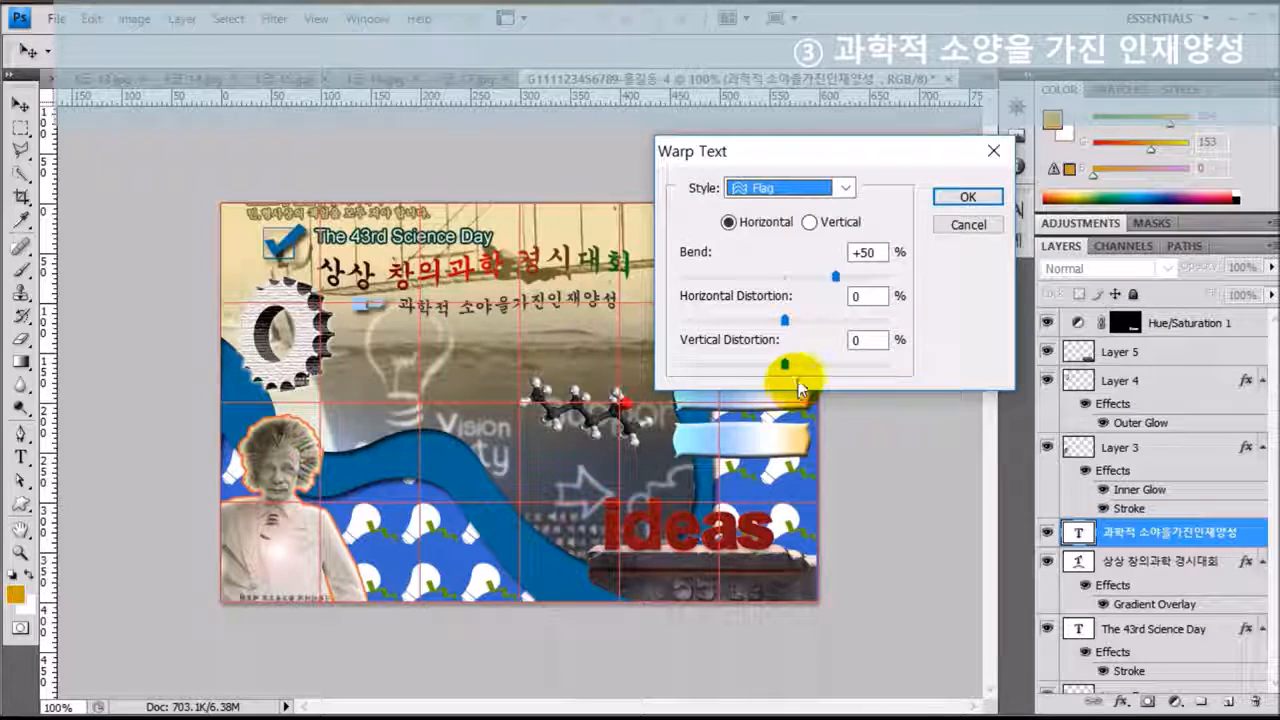
click(967, 197)
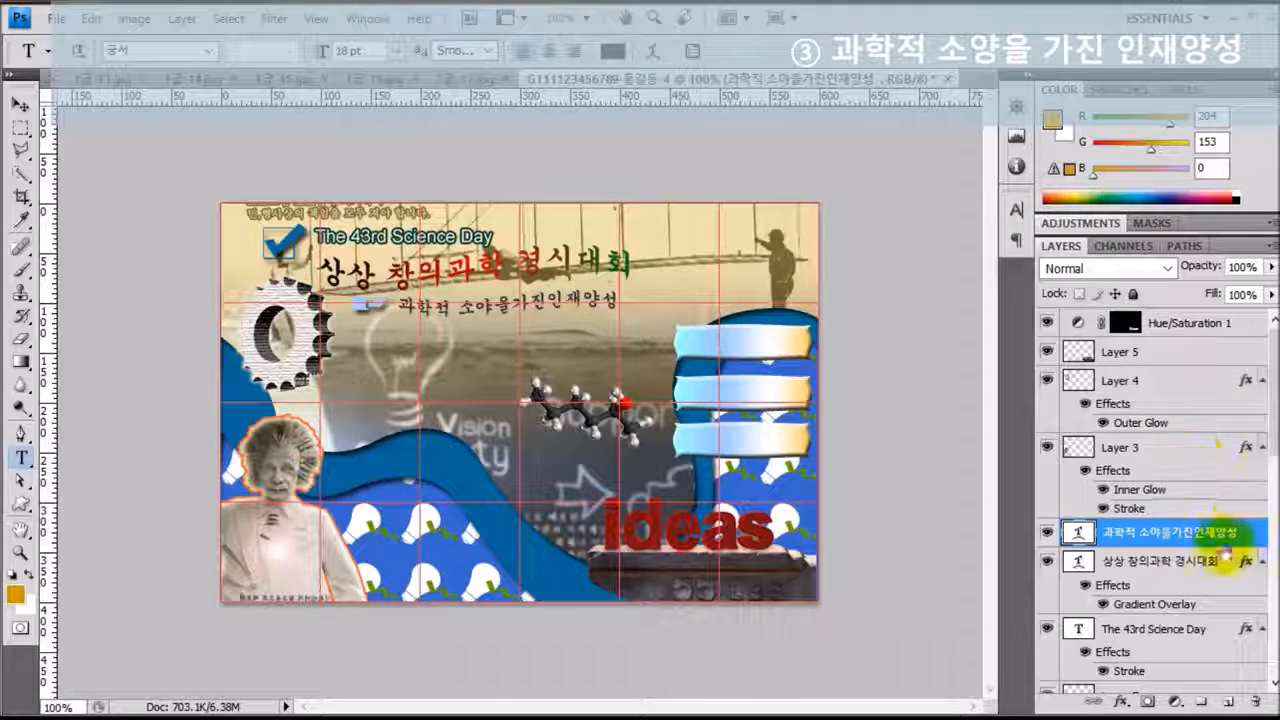
- Add an Outer Glow to the subtitle layer with 75% opacity, Screen blending and a size of 5 px
double_click(1253, 533)
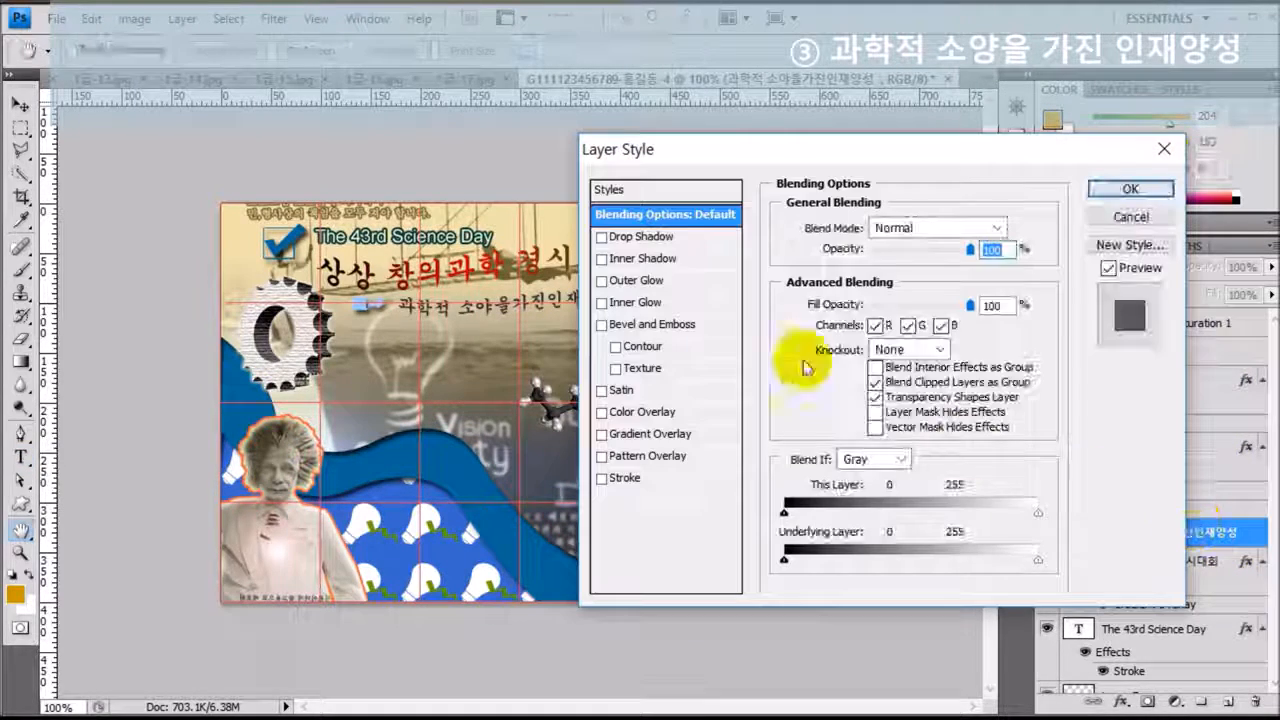
click(636, 280)
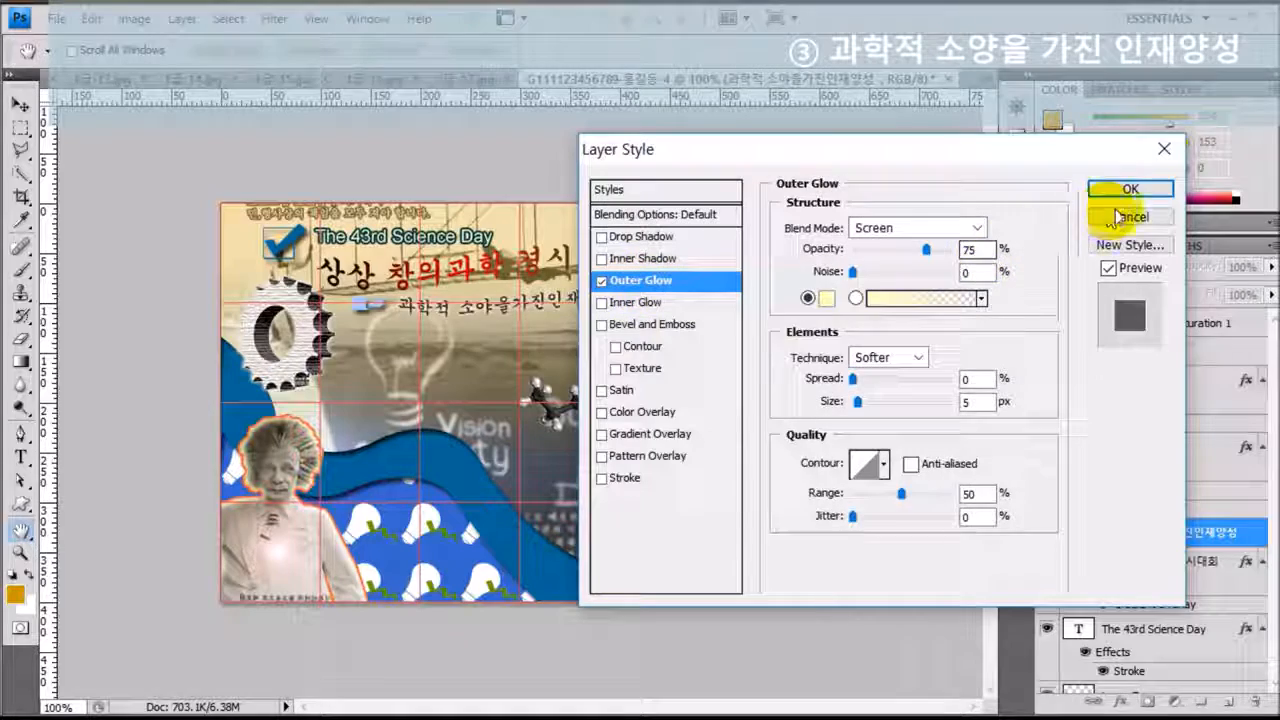
click(1141, 186)
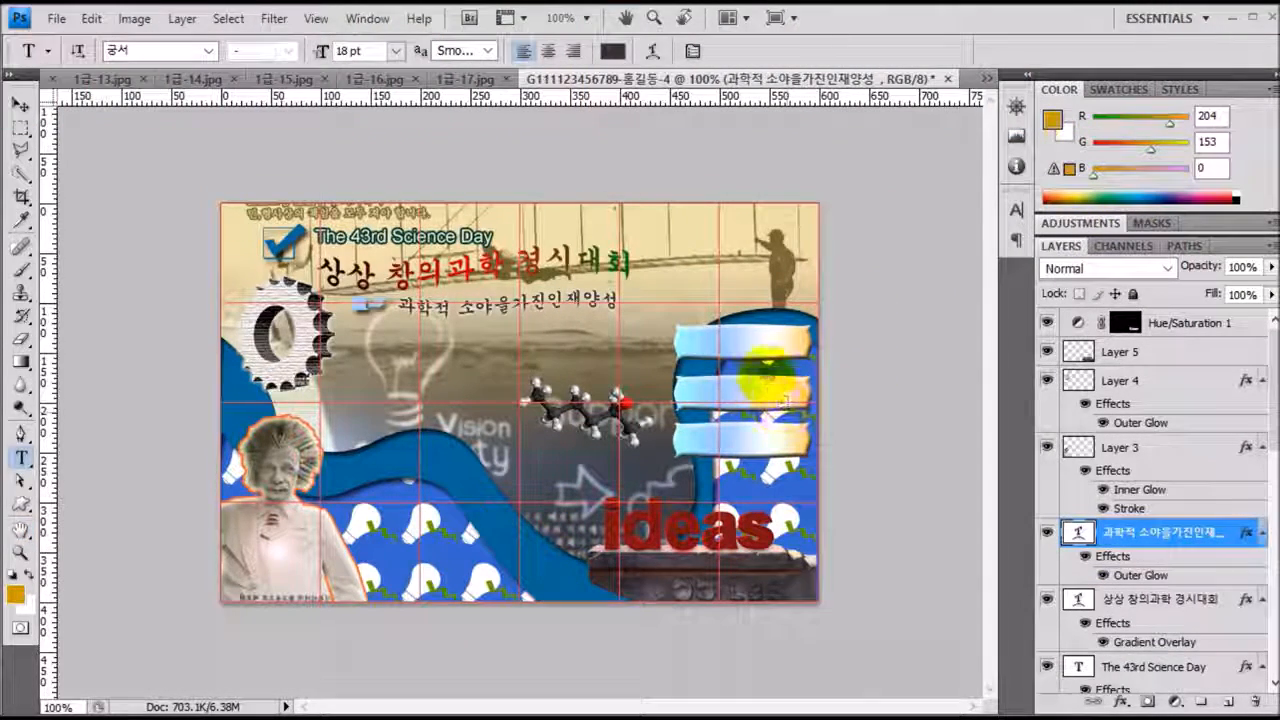
- Start a text line on the uppermost gradient banner with the 바탕 font at 16 pt
click(688, 343)
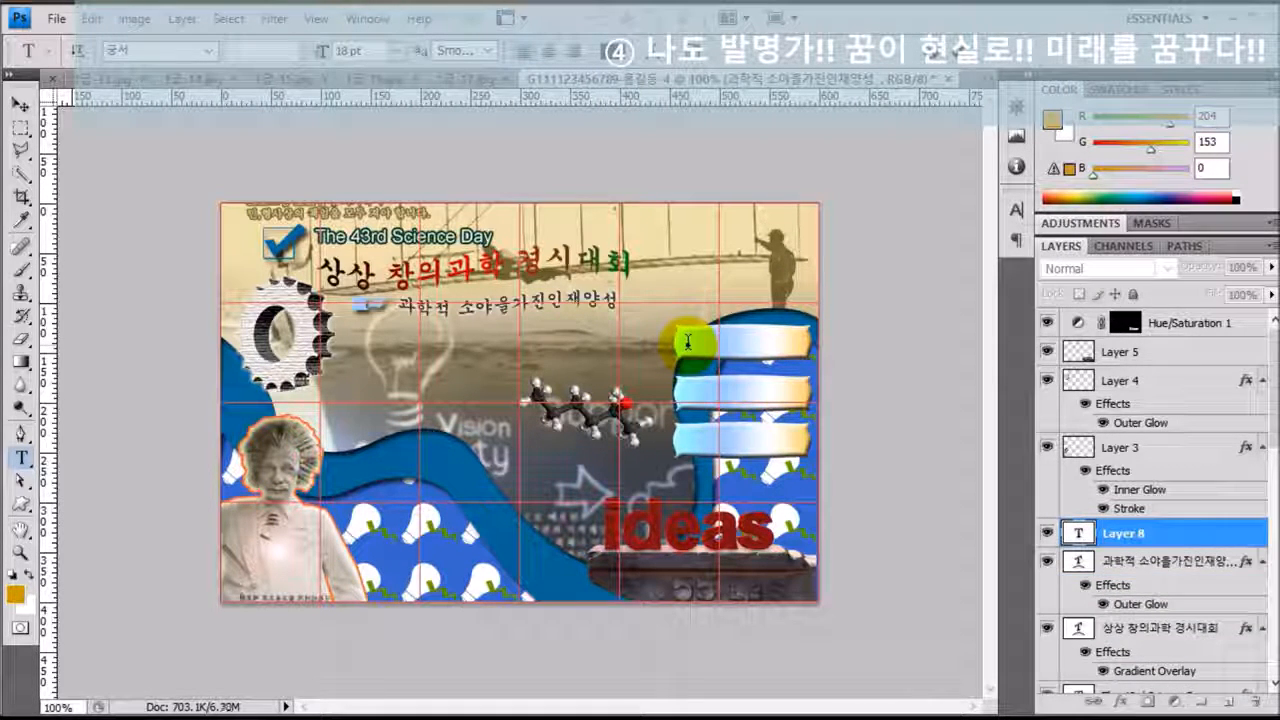
click(155, 50)
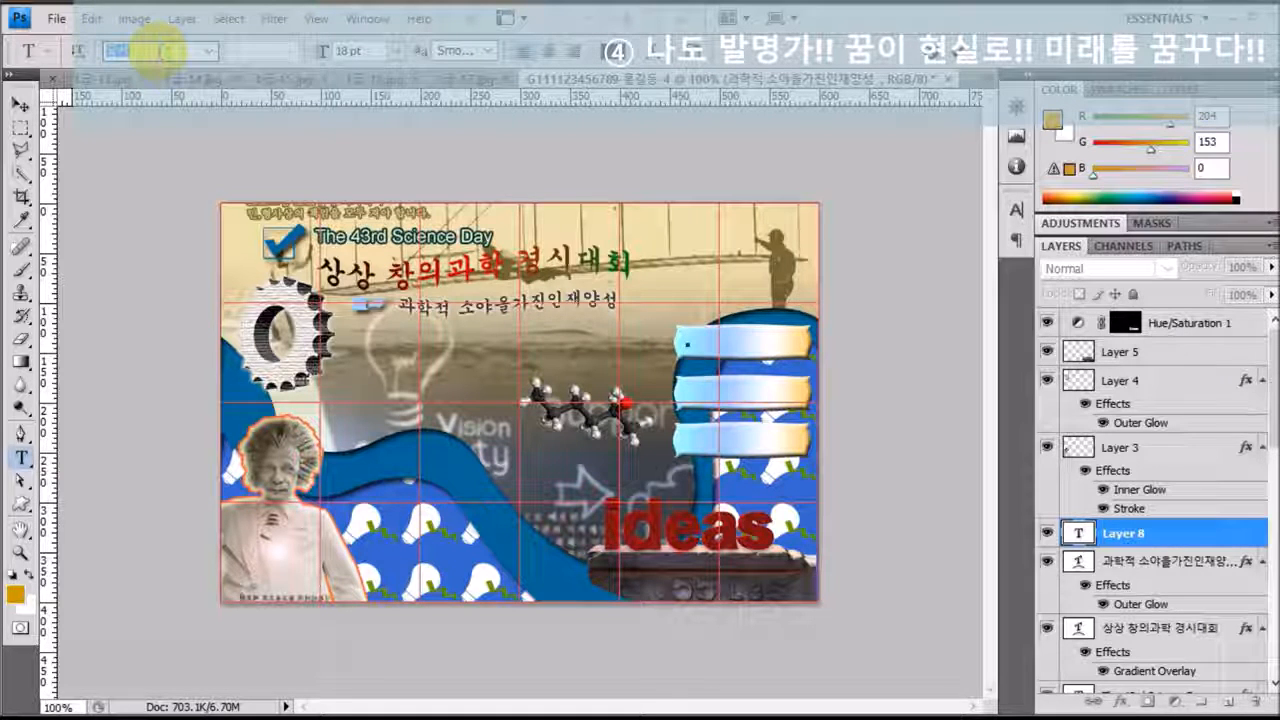
text(체)
key(BackSpace)
key(BackSpace)
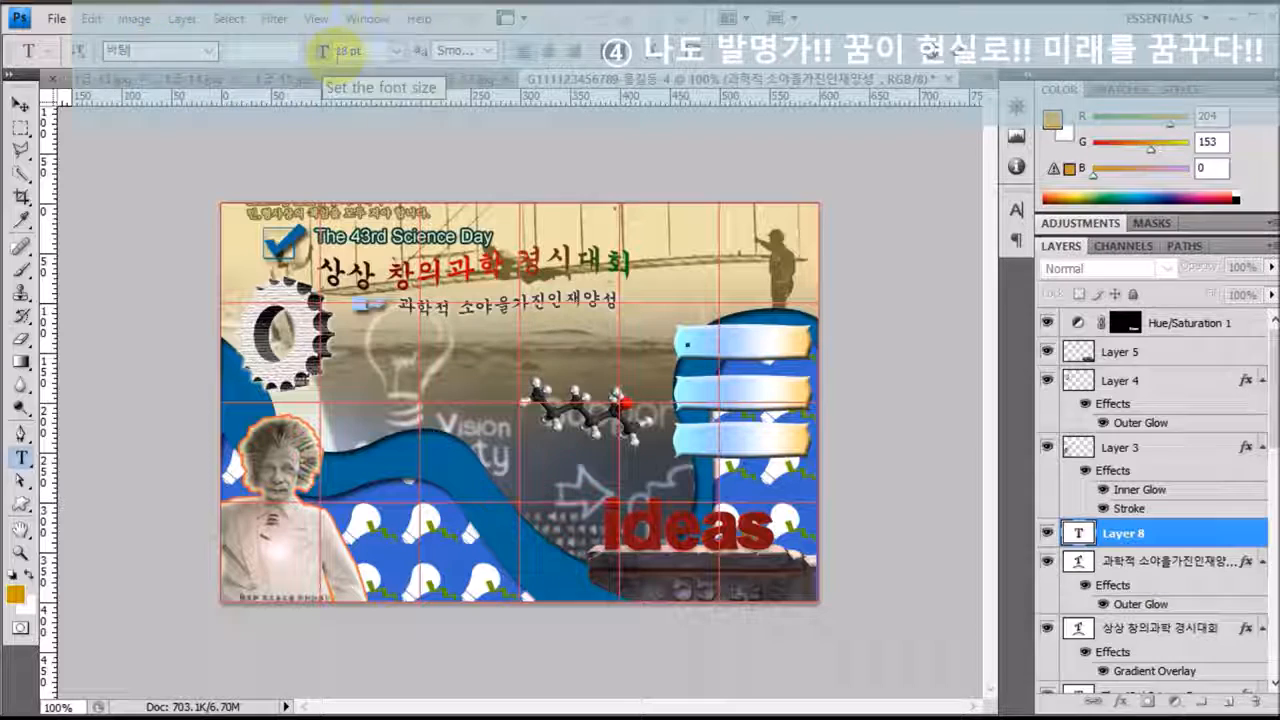
drag(369, 51, 320, 47)
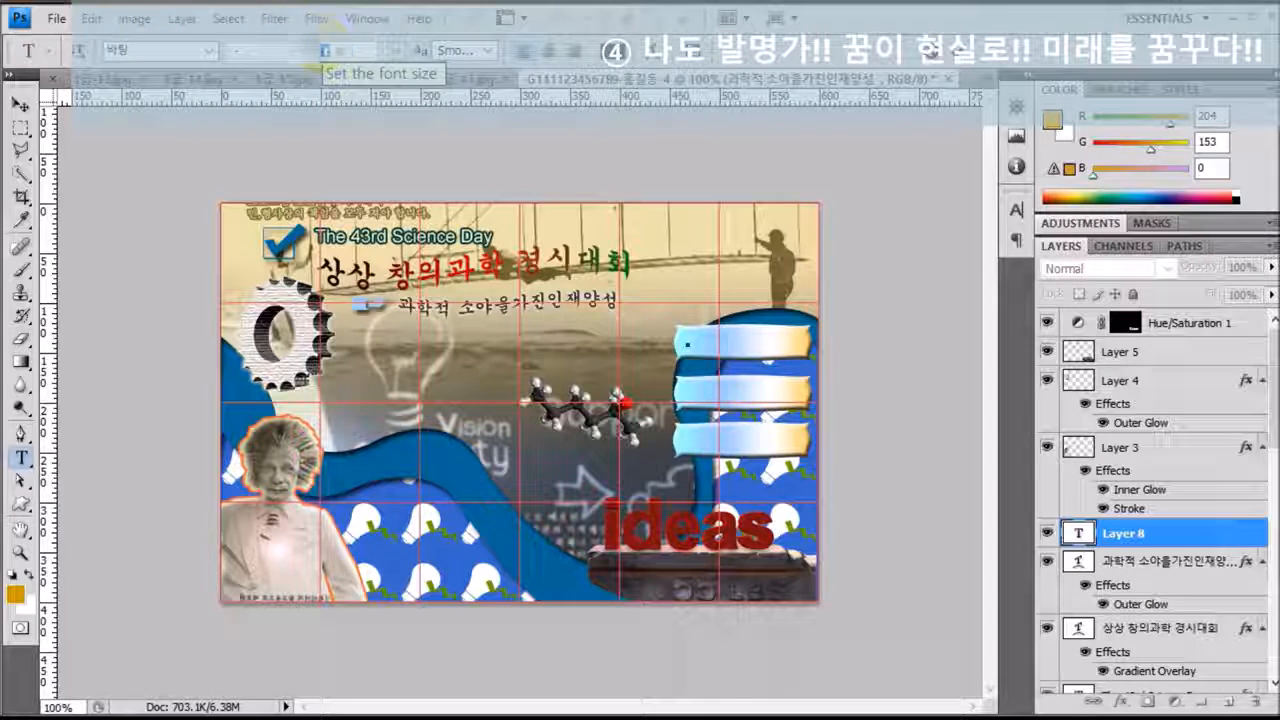
text(16)
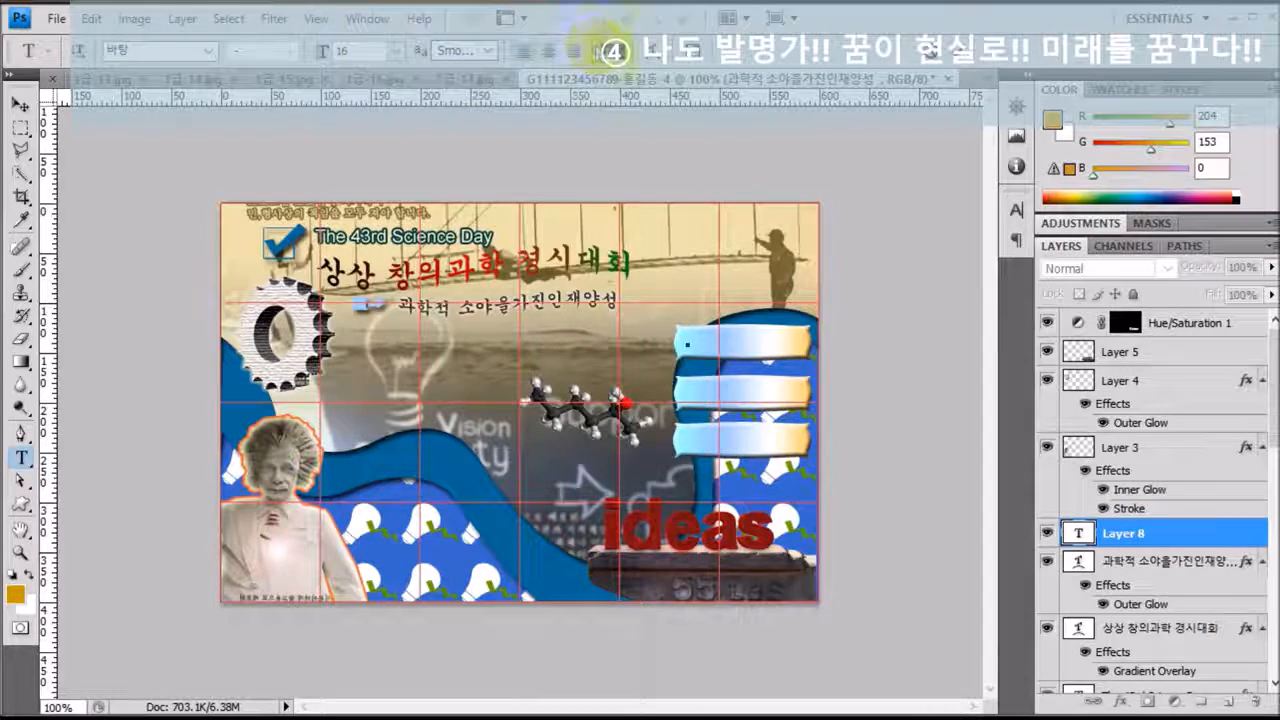
- Set the banner text color to 330000, enter "나도 발명가!!" and commit the text
click(607, 50)
drag(742, 603, 632, 609)
text(330000)
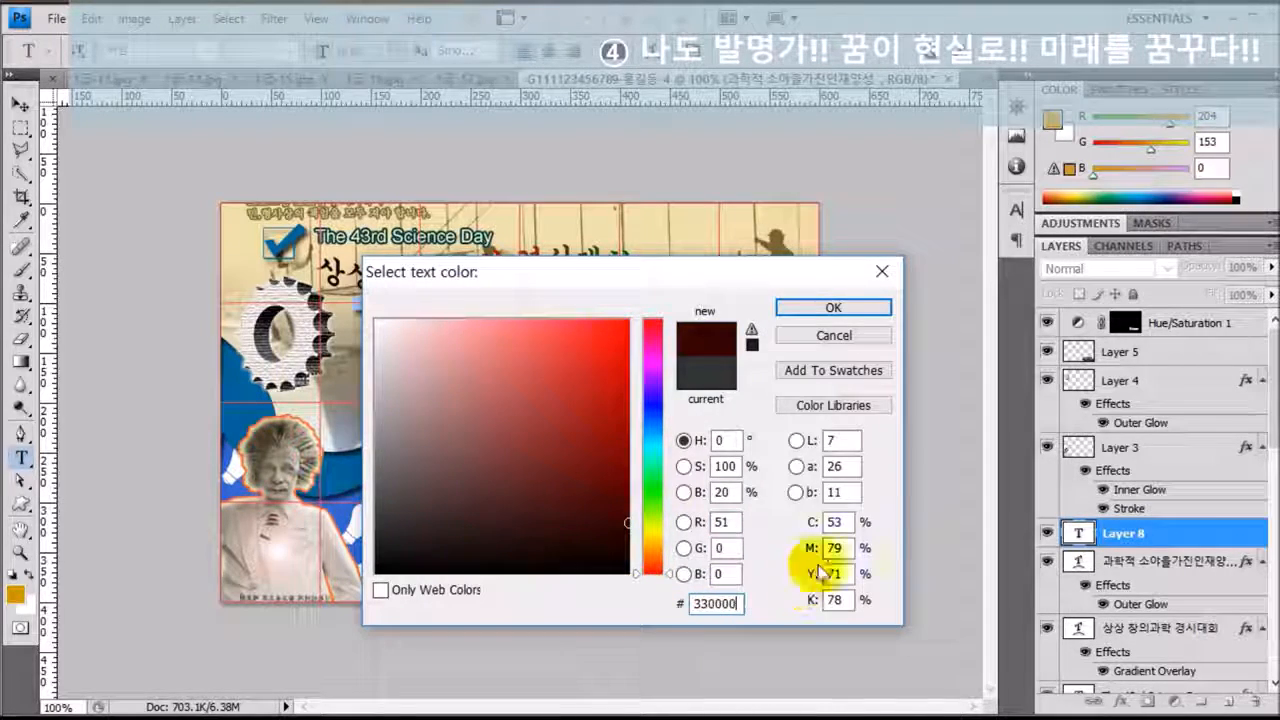
click(831, 307)
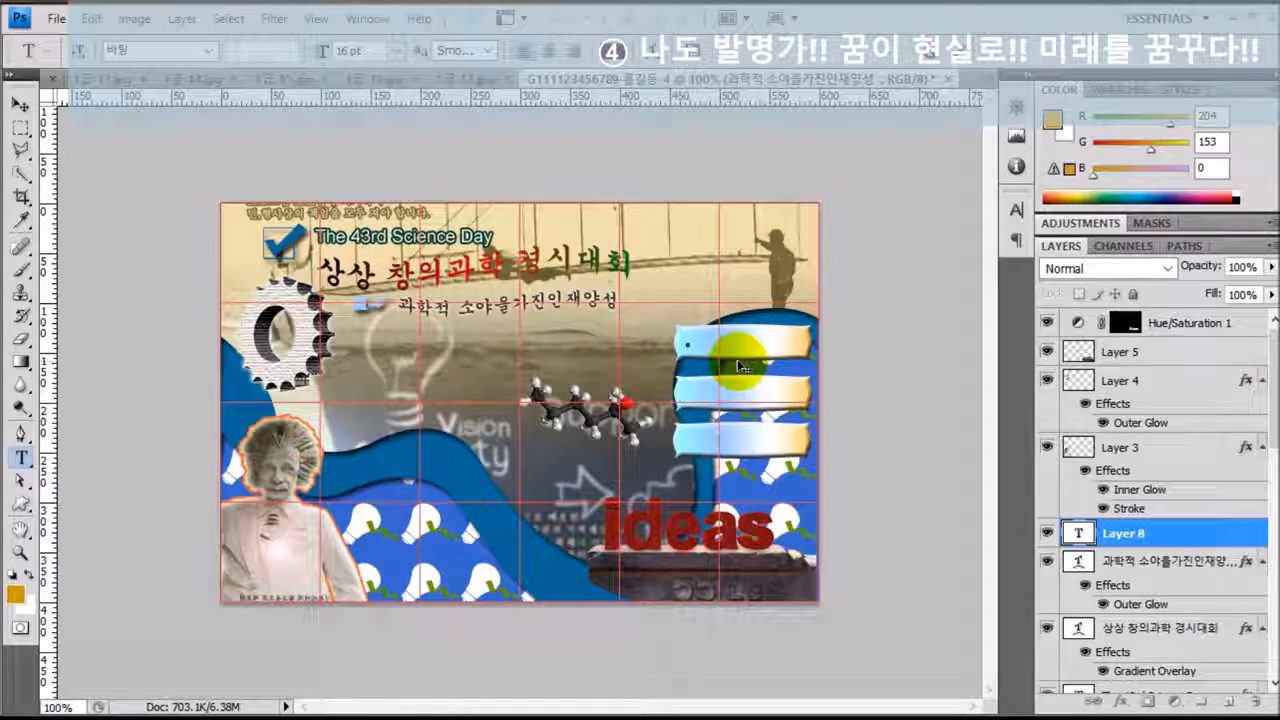
text(나도)
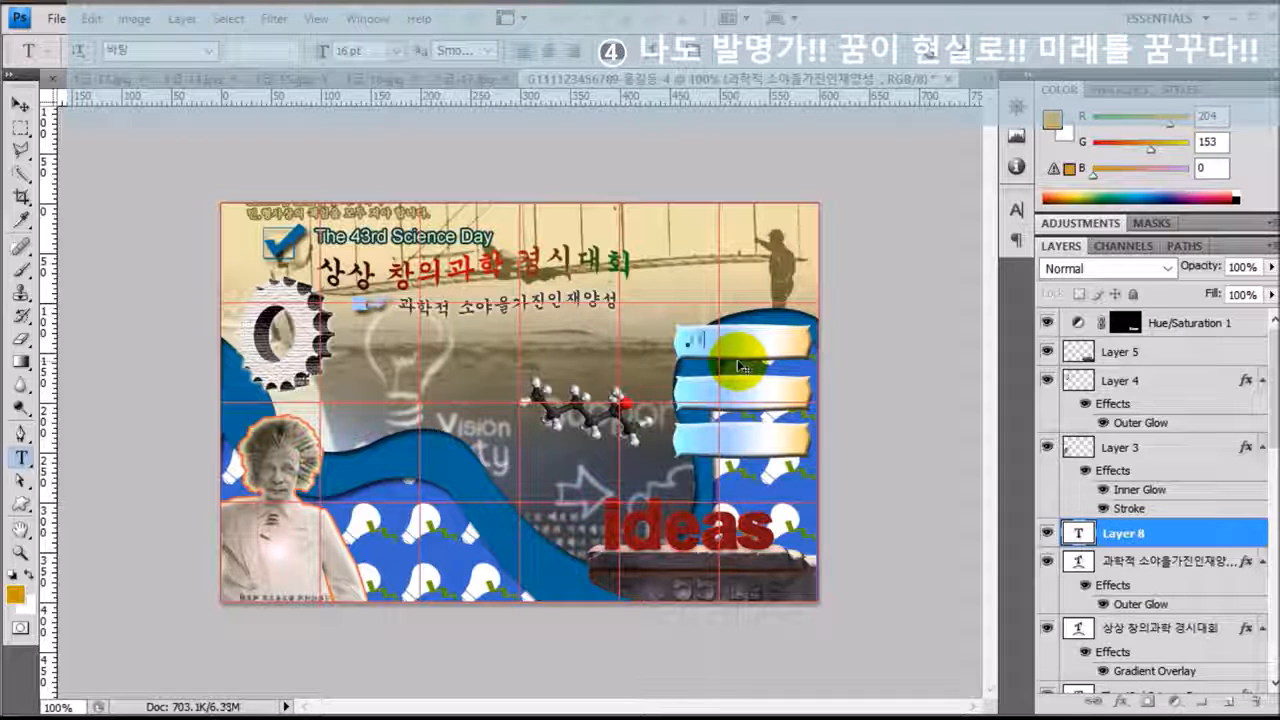
text( 발명가)
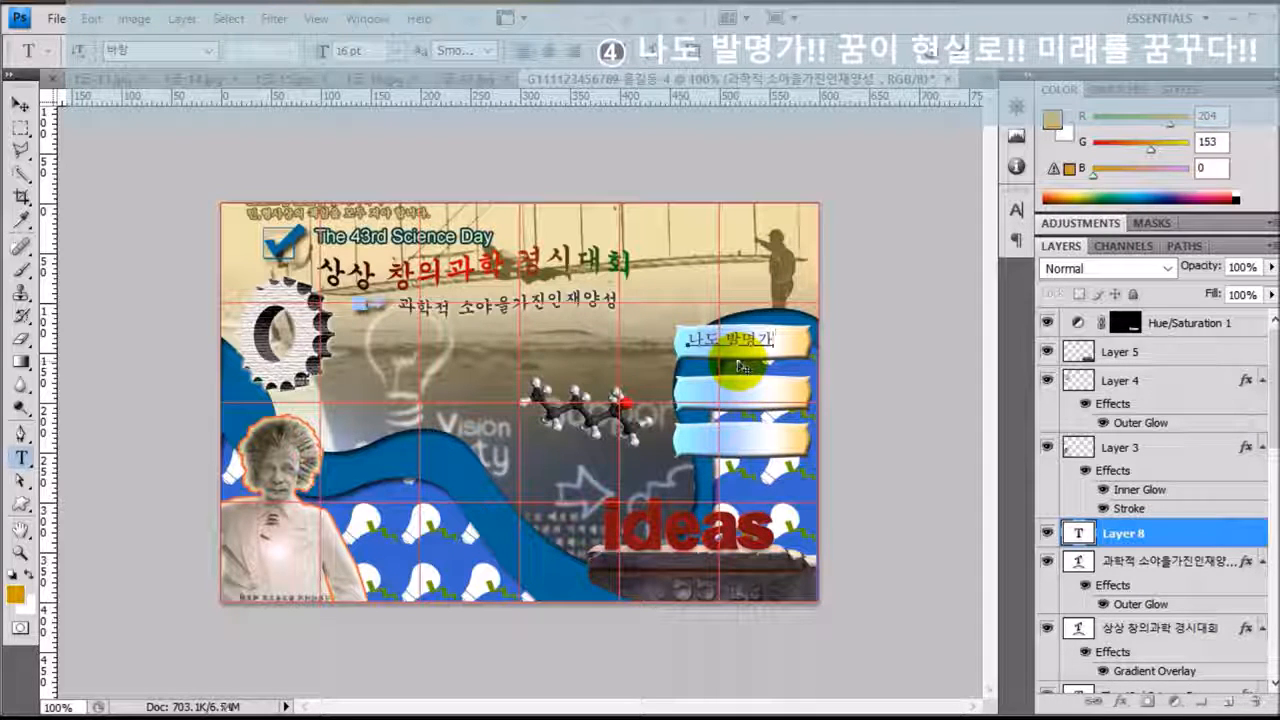
text(!!)
key(ctrl+Return)
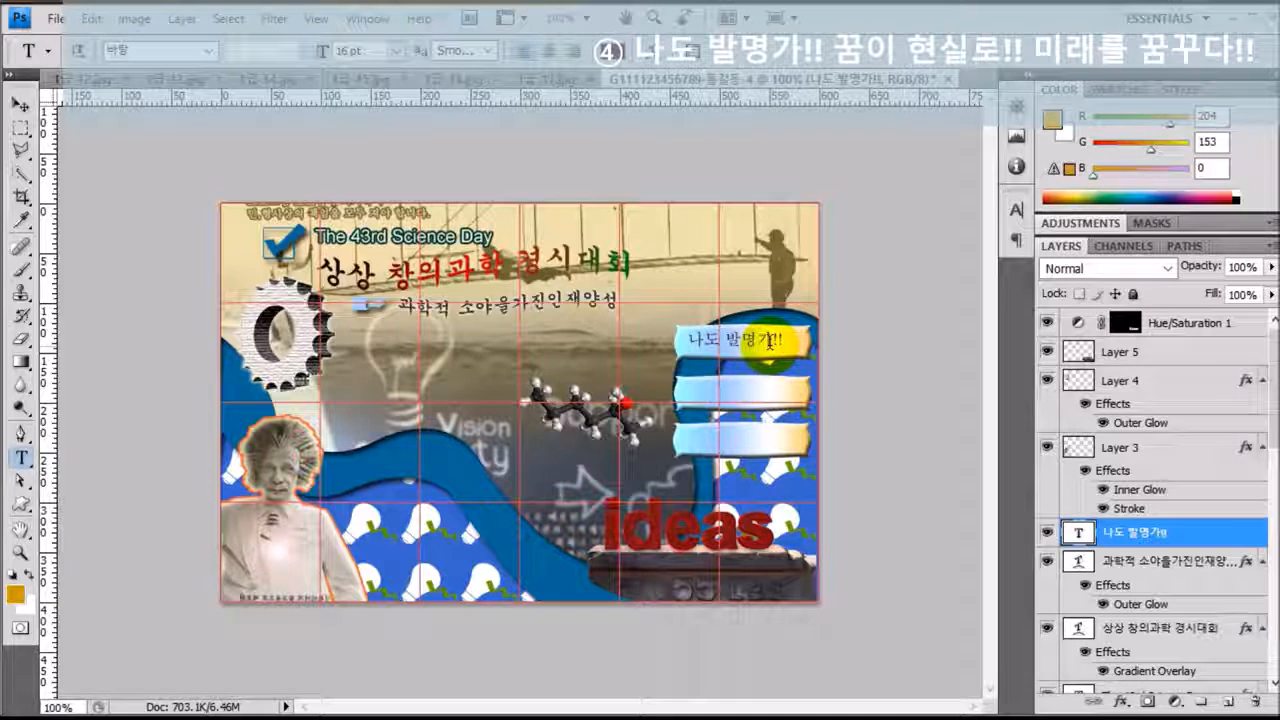
- Set the anti-aliasing of the "나도 발명가!!" banner text to Strong and commit the change
click(697, 340)
drag(693, 340, 786, 341)
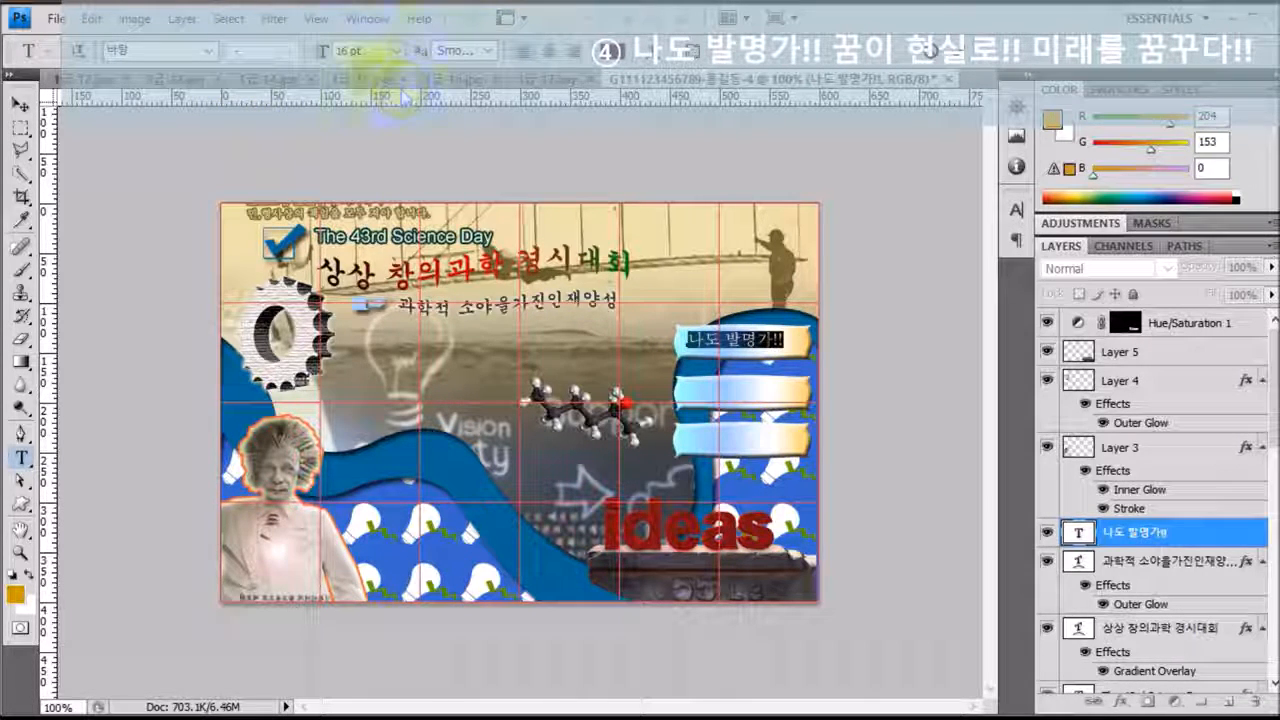
click(494, 51)
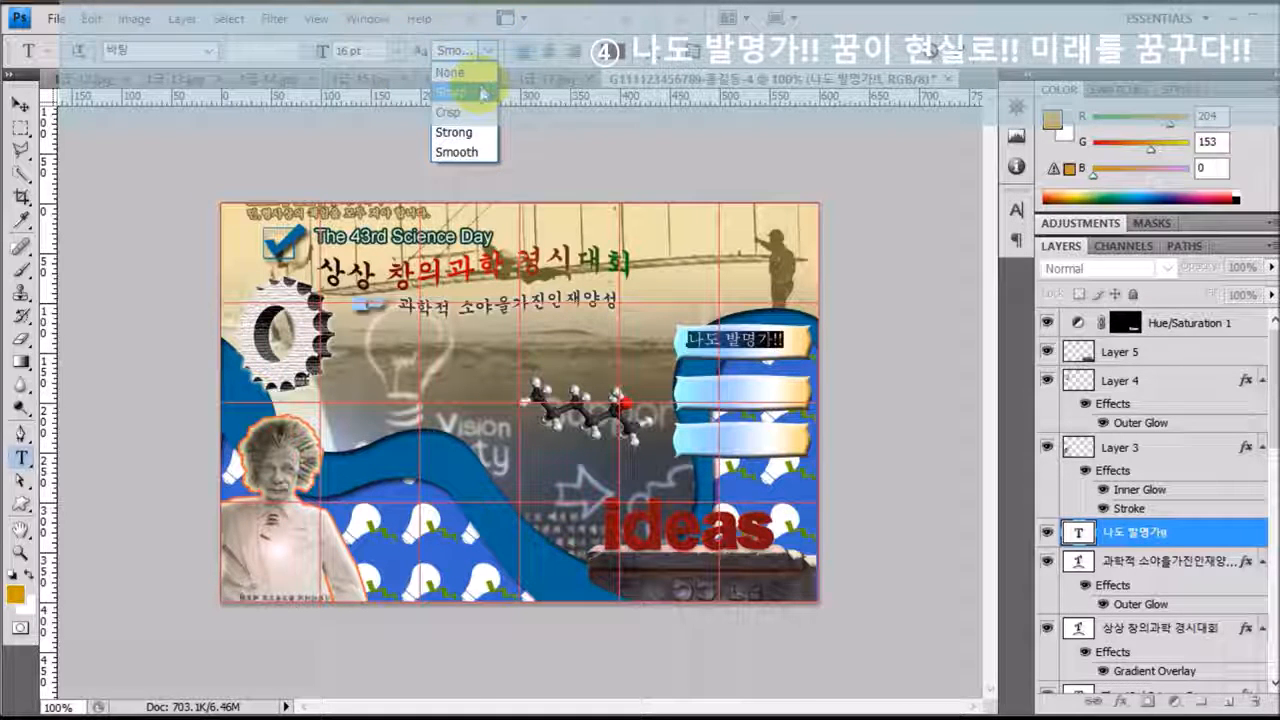
click(462, 151)
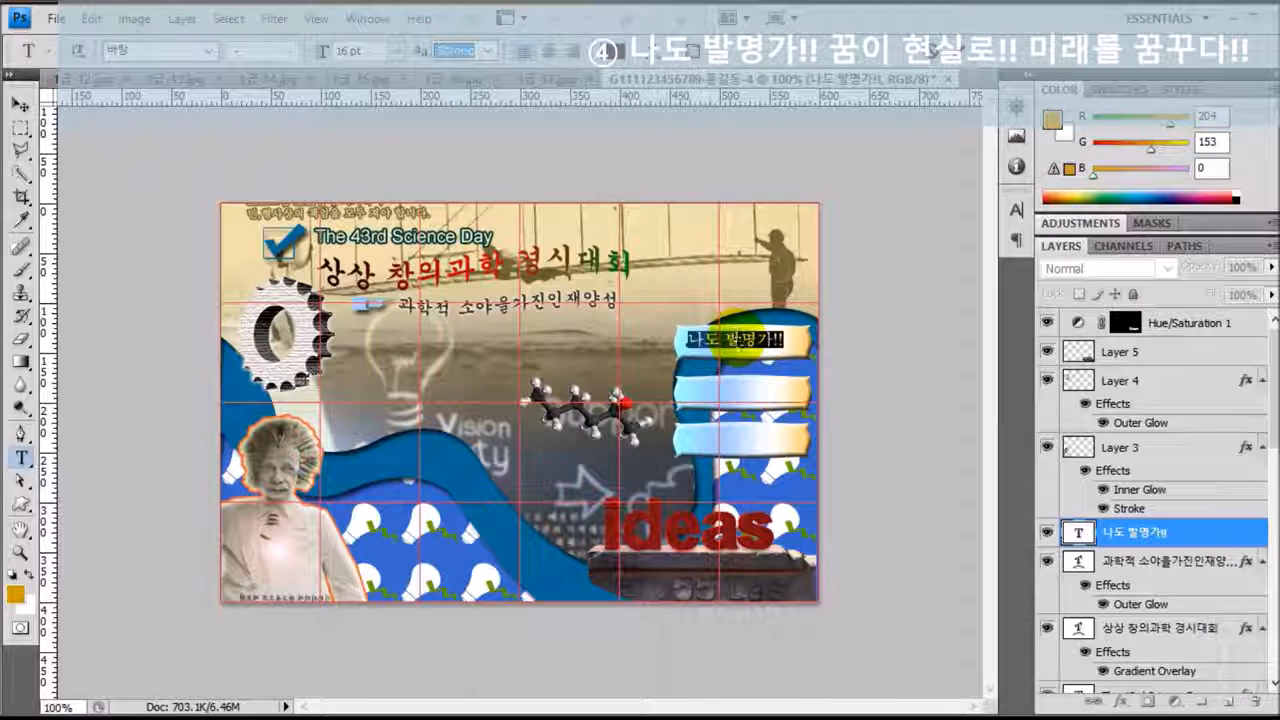
click(906, 357)
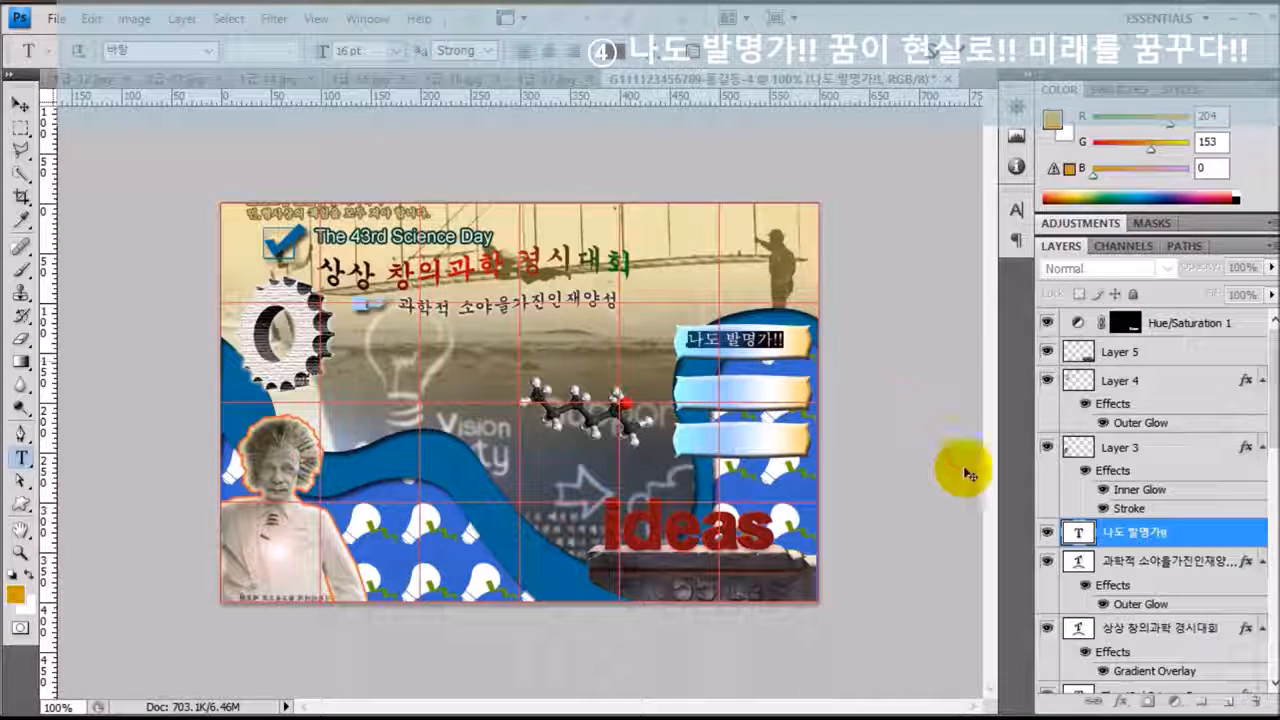
click(1203, 546)
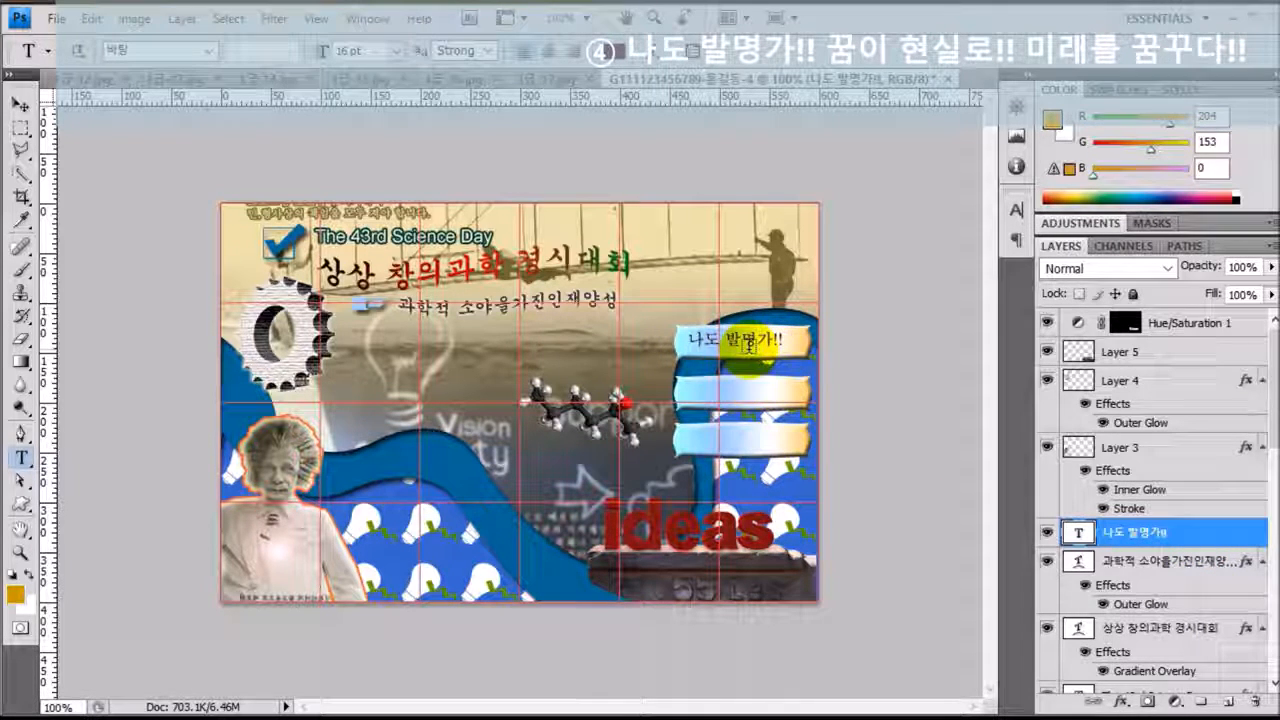
- Add the text "꿈이 현실로!!" on the middle gradient banner as a separate text layer and commit it
click(689, 394)
text(채이 현실로!)
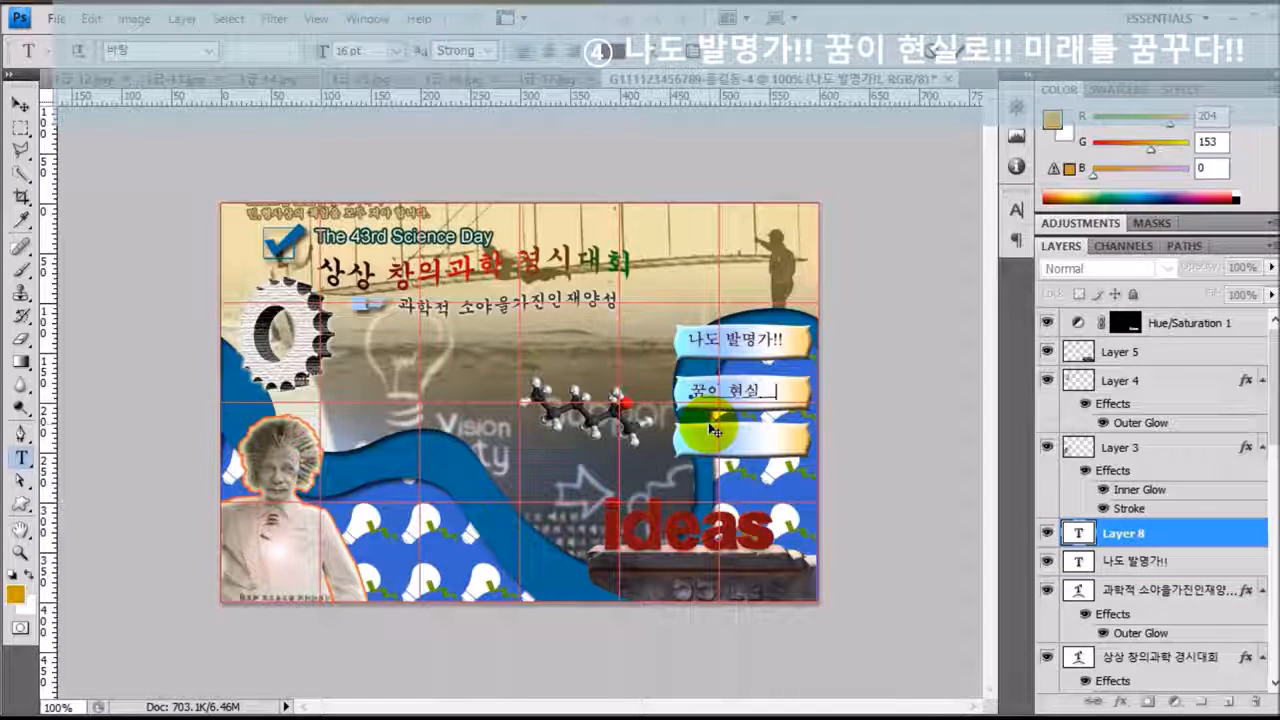
key(ctrl+a)
click(710, 420)
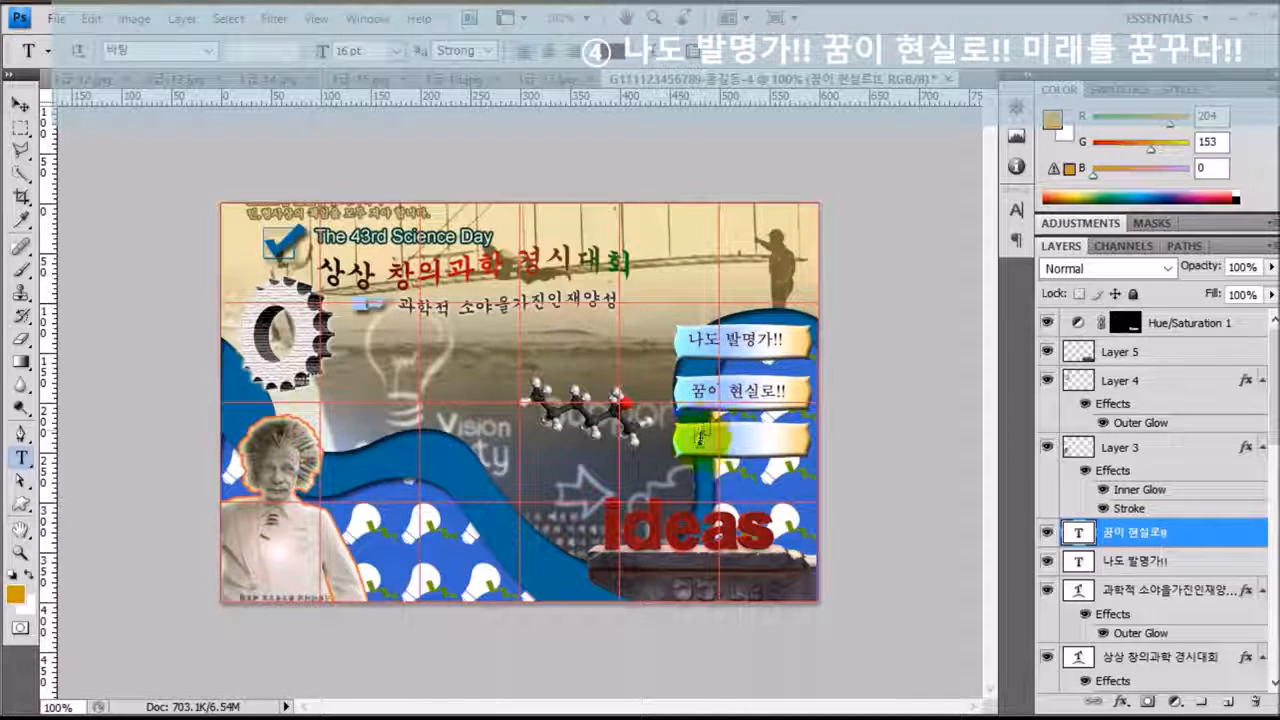
- Add the text "미래를 꿈꾸다!" on the lowest gradient banner as a separate text layer and commit it
click(690, 445)
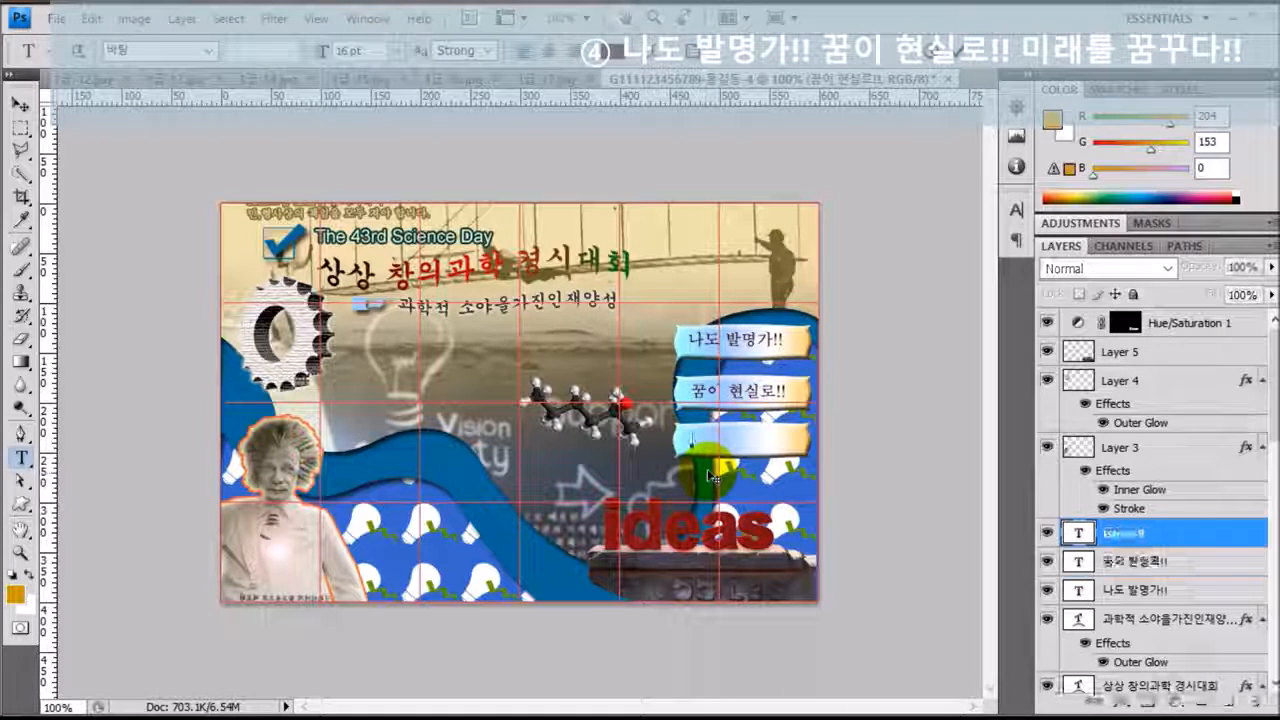
text(미래)
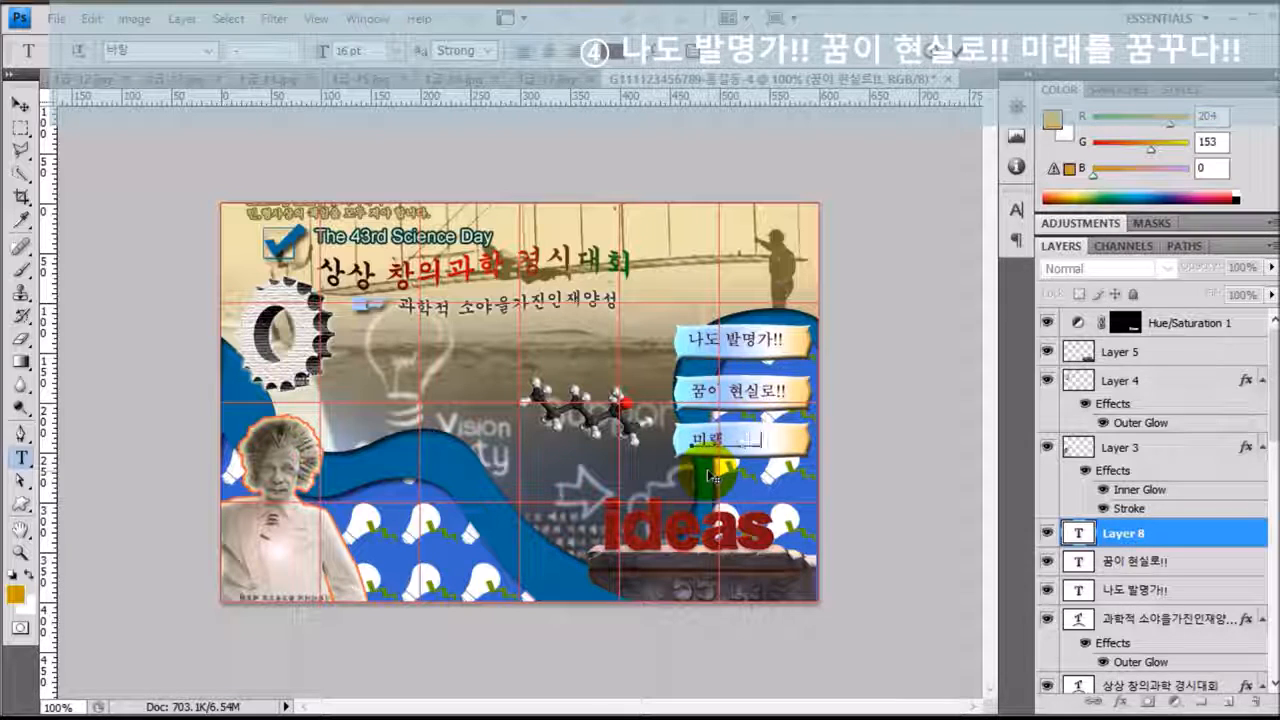
text(를 꿈꾸다!)
key(ctrl+Return)
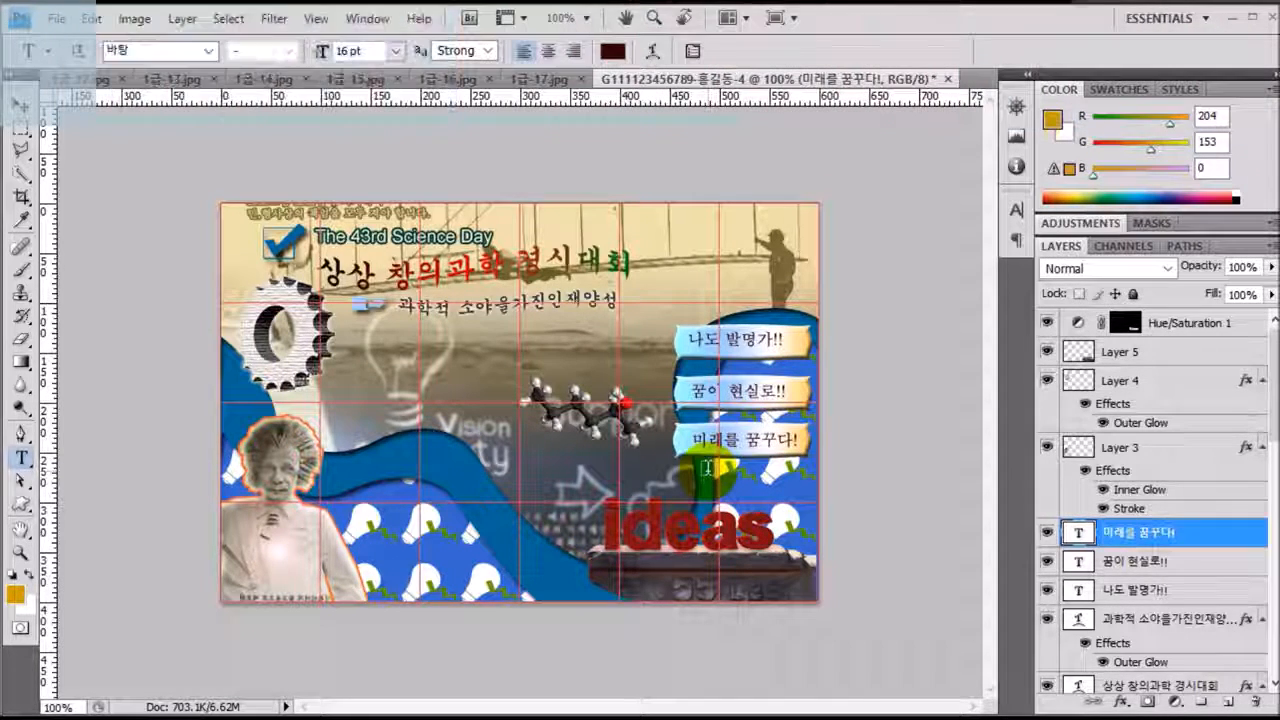